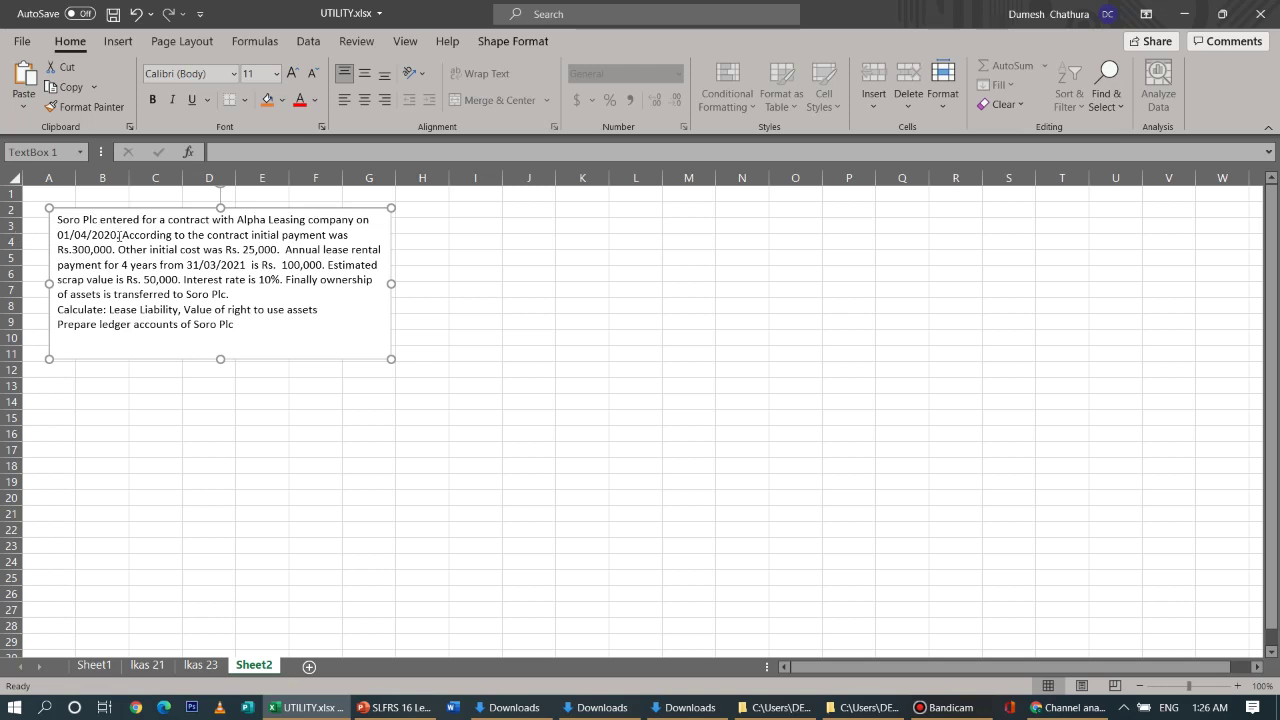
Color the contract date 01/04/2020 red in the lease question text box
left_click_drag(121, 234, 74, 239)
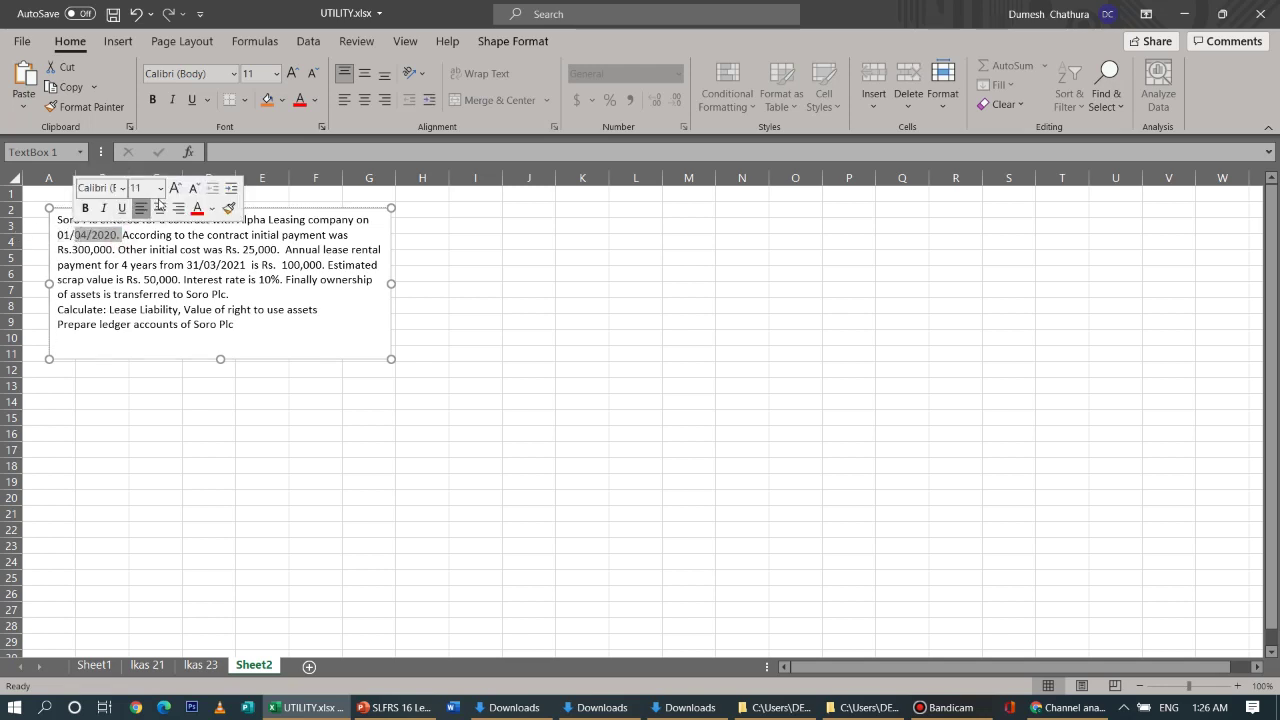
left_click(196, 208)
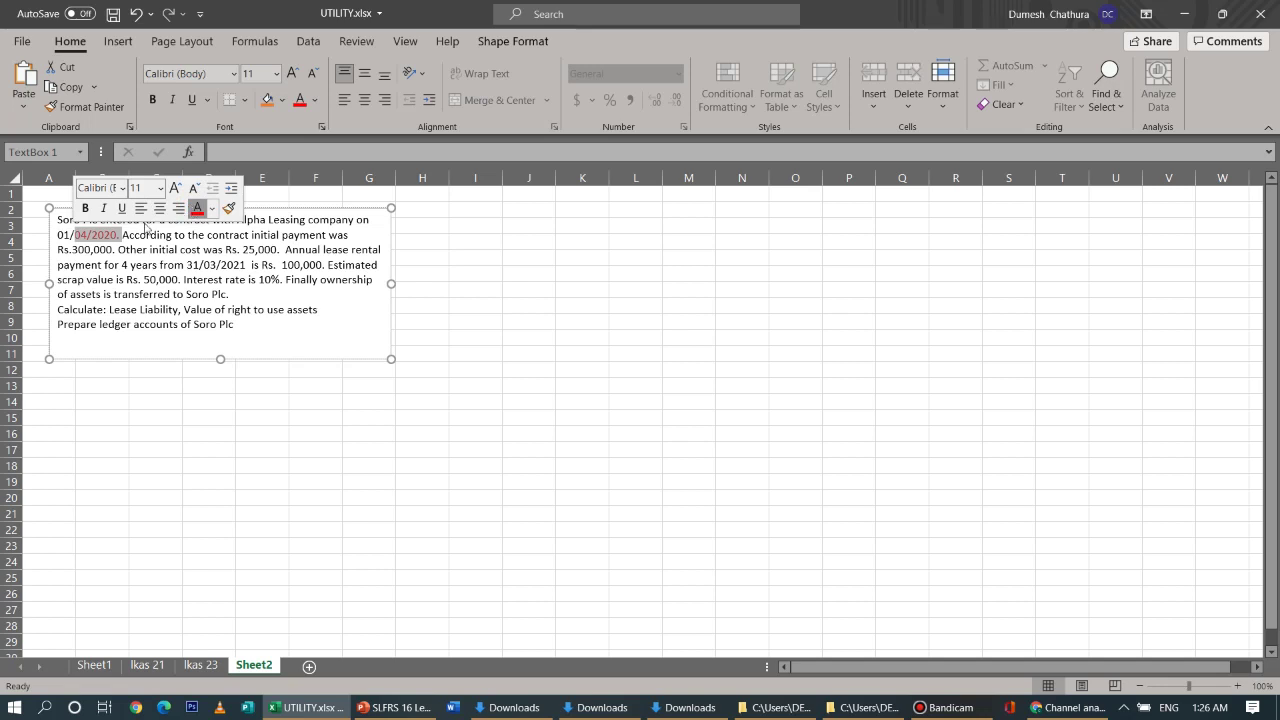
left_click_drag(57, 234, 121, 240)
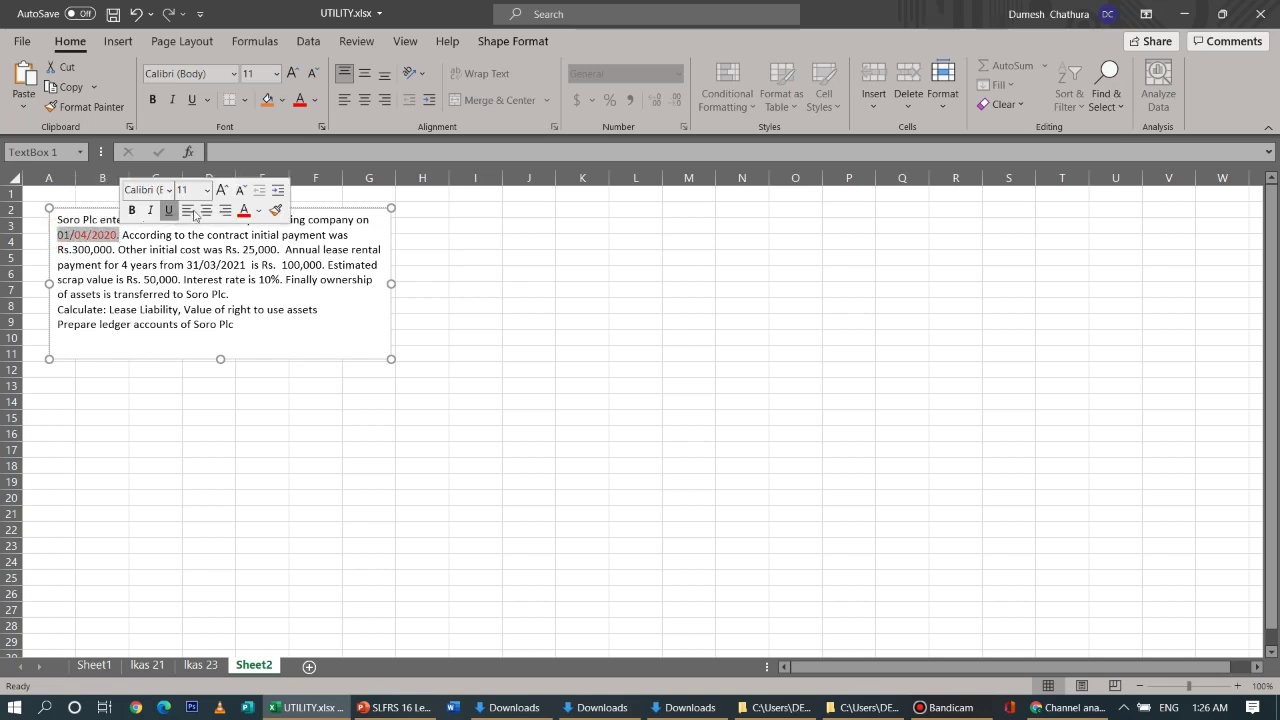
left_click(243, 210)
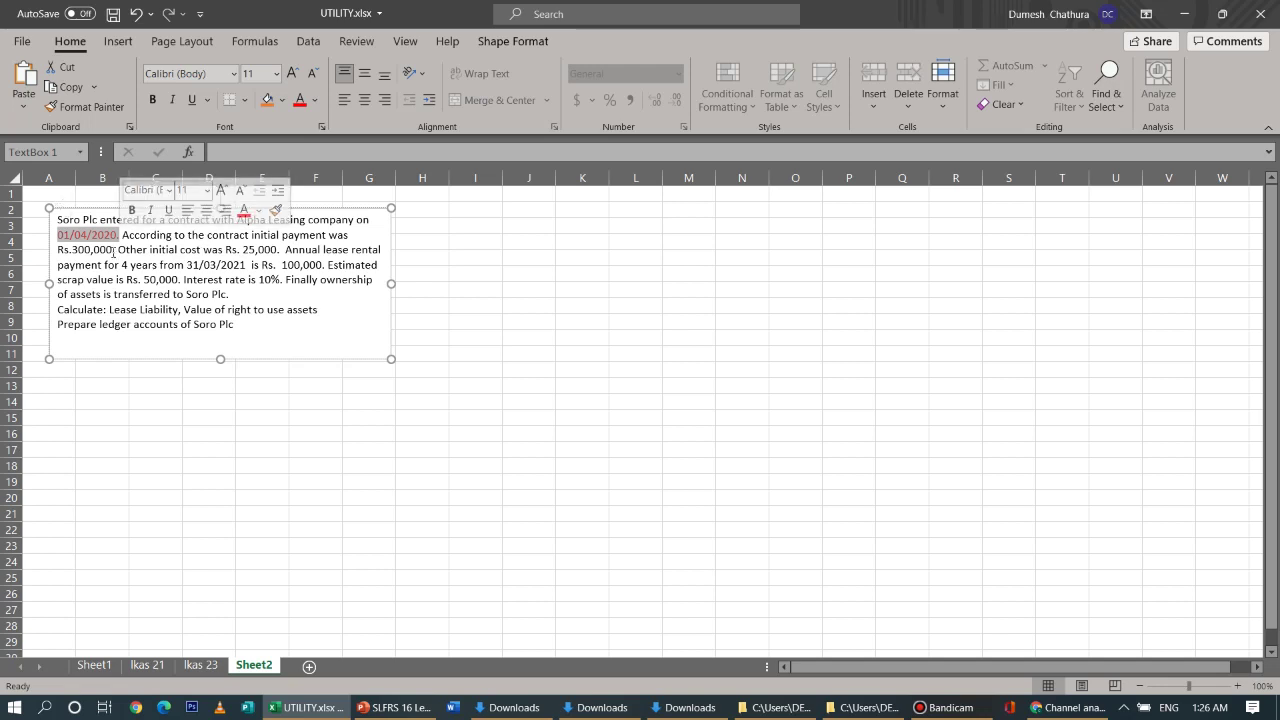
Fill the question text box with the lightest blue theme color and color the initial payment Rs.300,000 red
left_click_drag(115, 251, 57, 250)
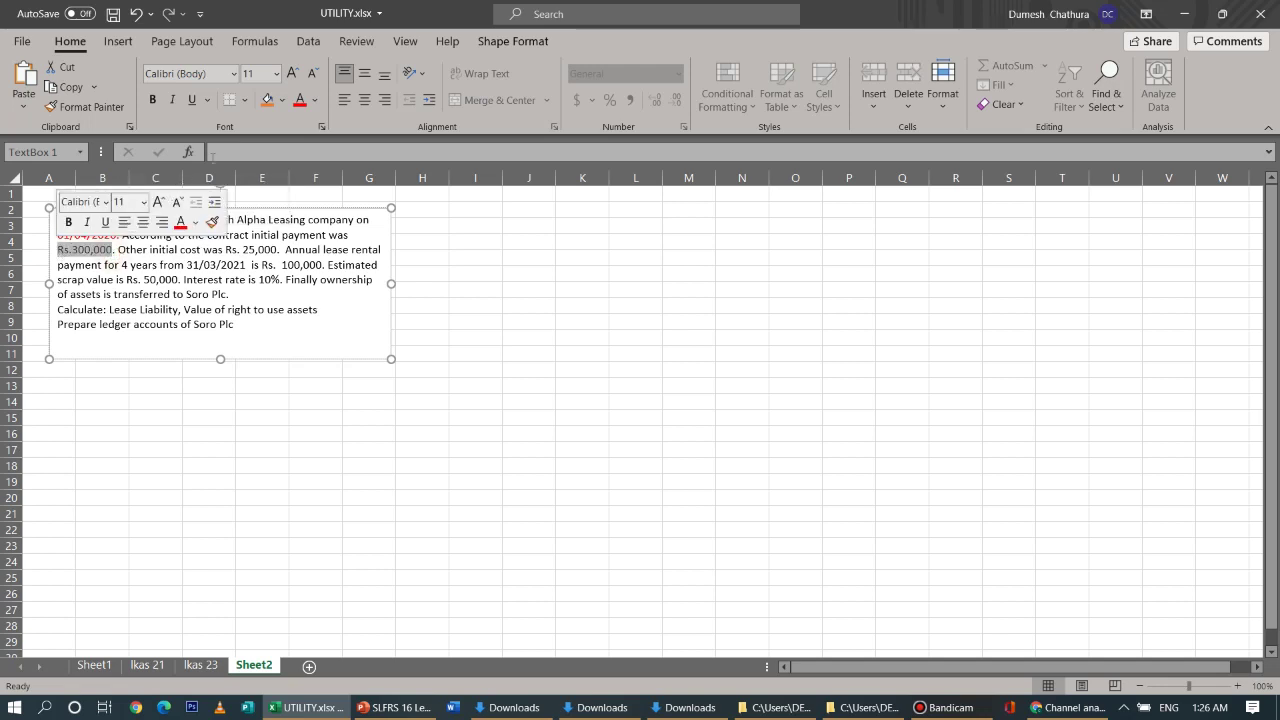
left_click(267, 99)
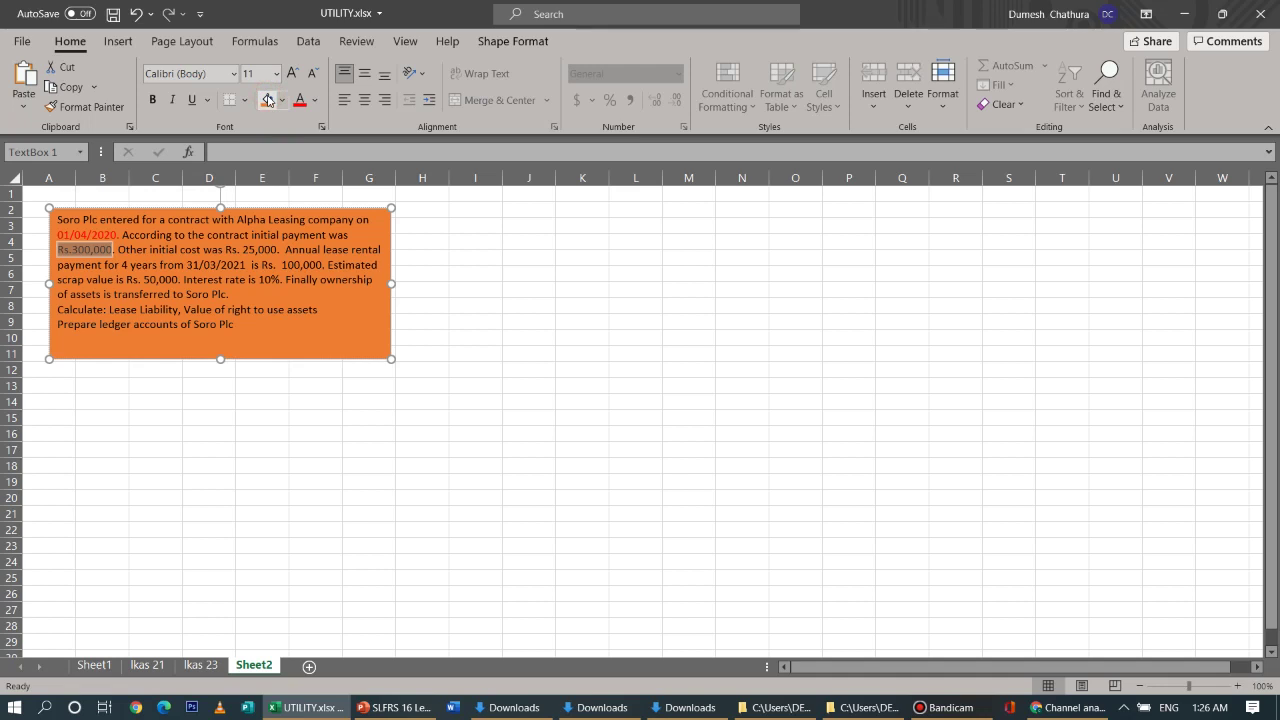
left_click(282, 100)
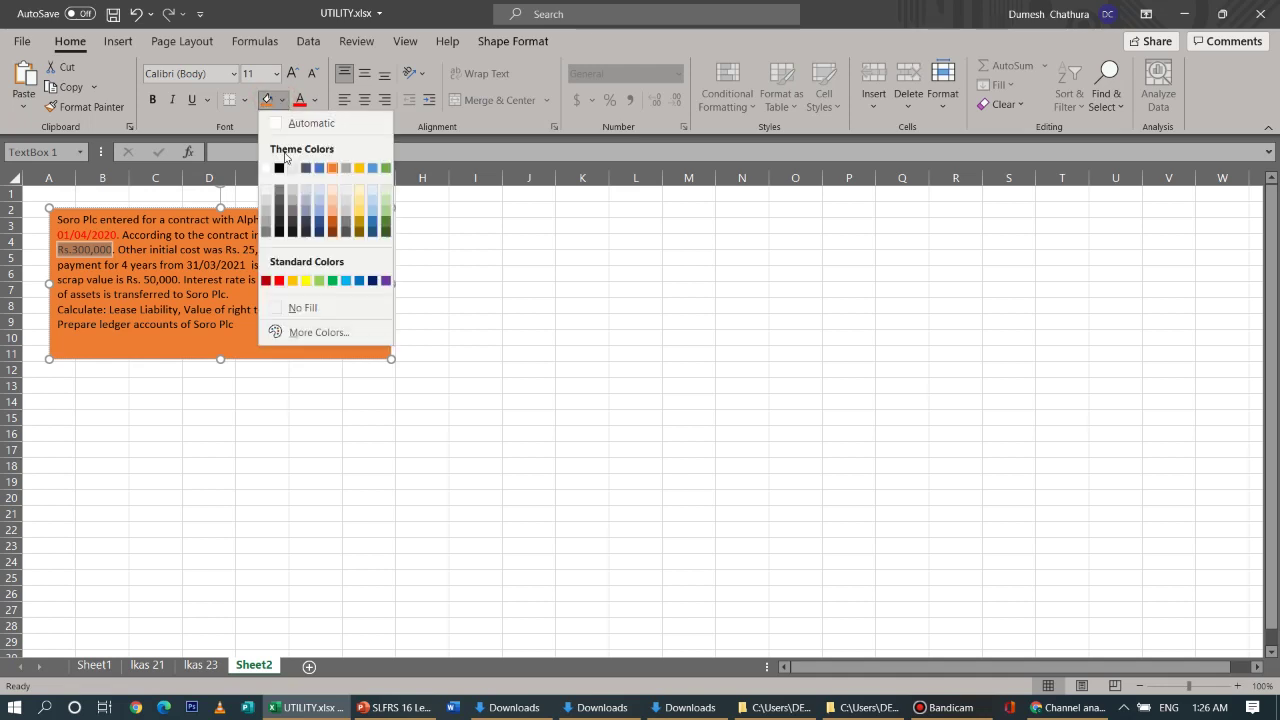
left_click(319, 190)
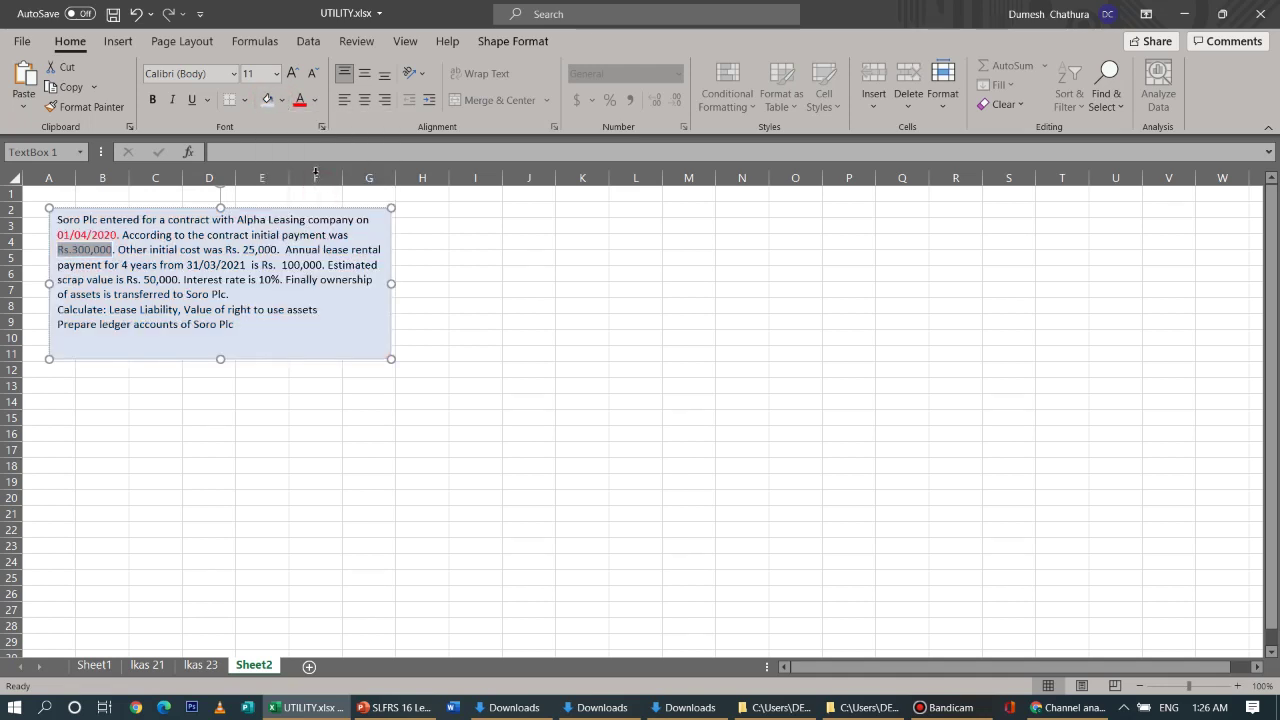
left_click(300, 102)
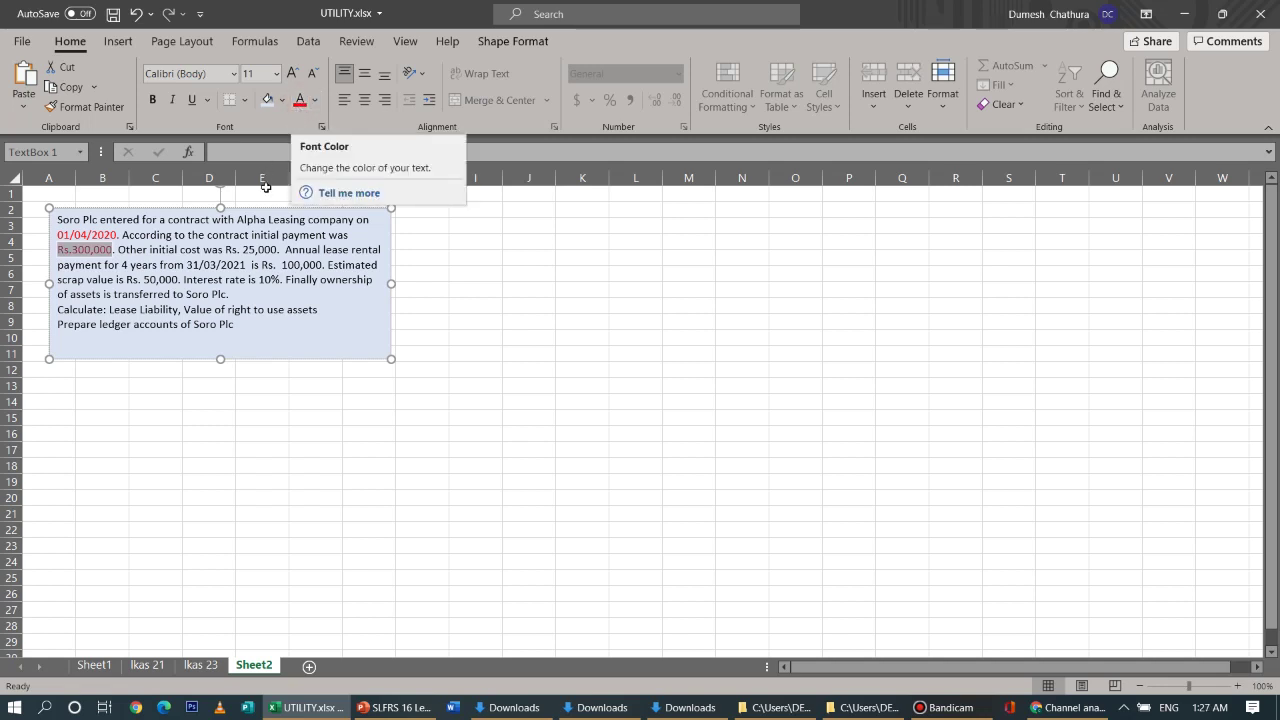
Color the other initial cost 25,000 and the phrase "for 4 years from" red in the question text
left_click_drag(279, 249, 241, 249)
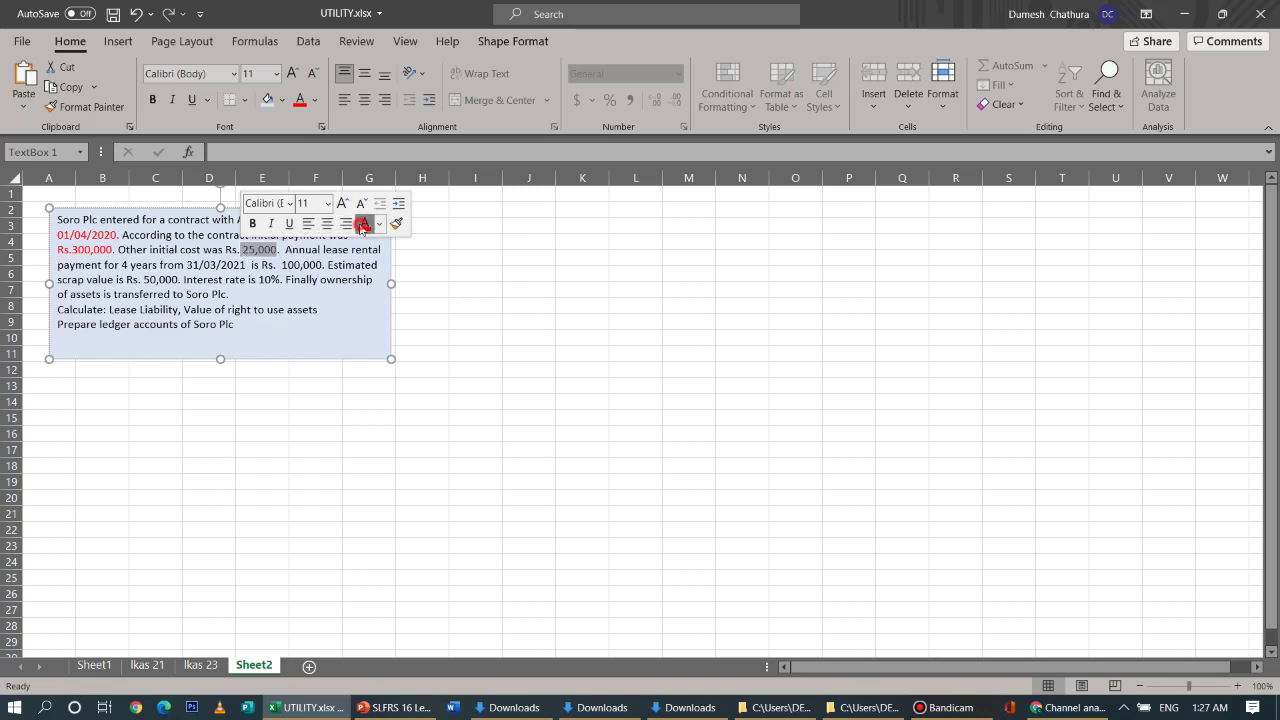
left_click(362, 226)
left_click(119, 265)
left_click_drag(119, 265, 182, 266)
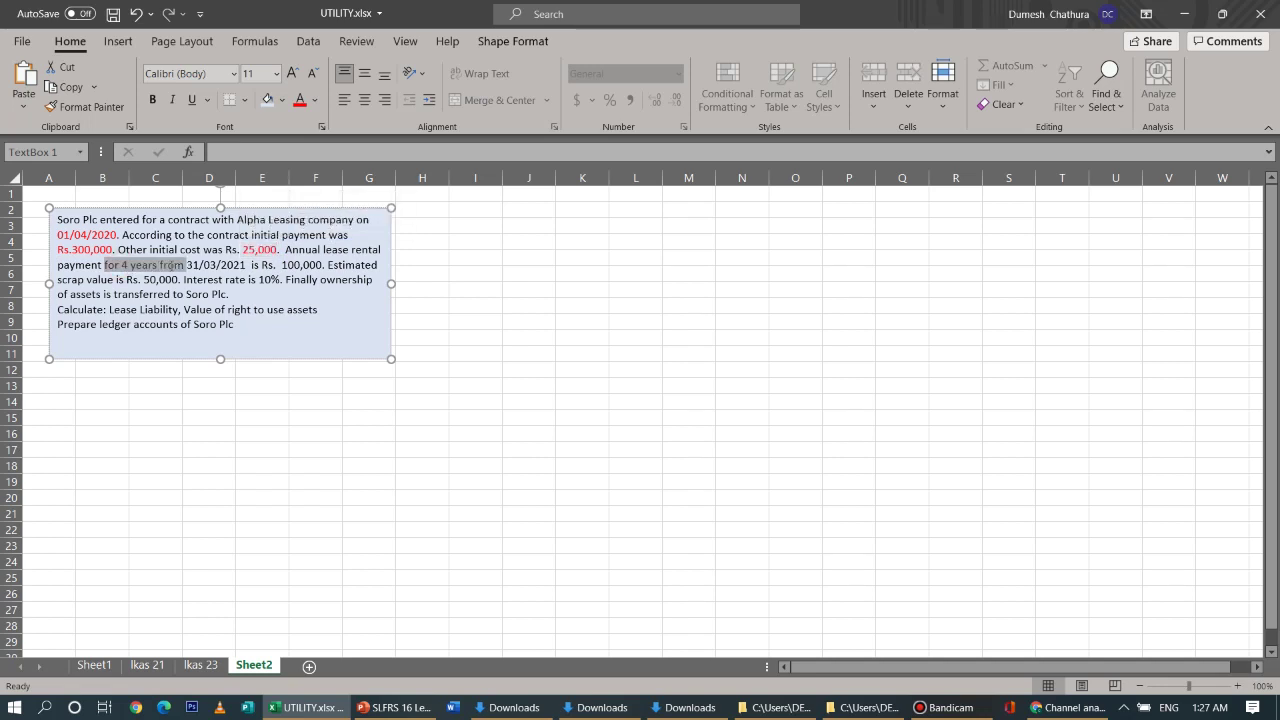
left_click(293, 238)
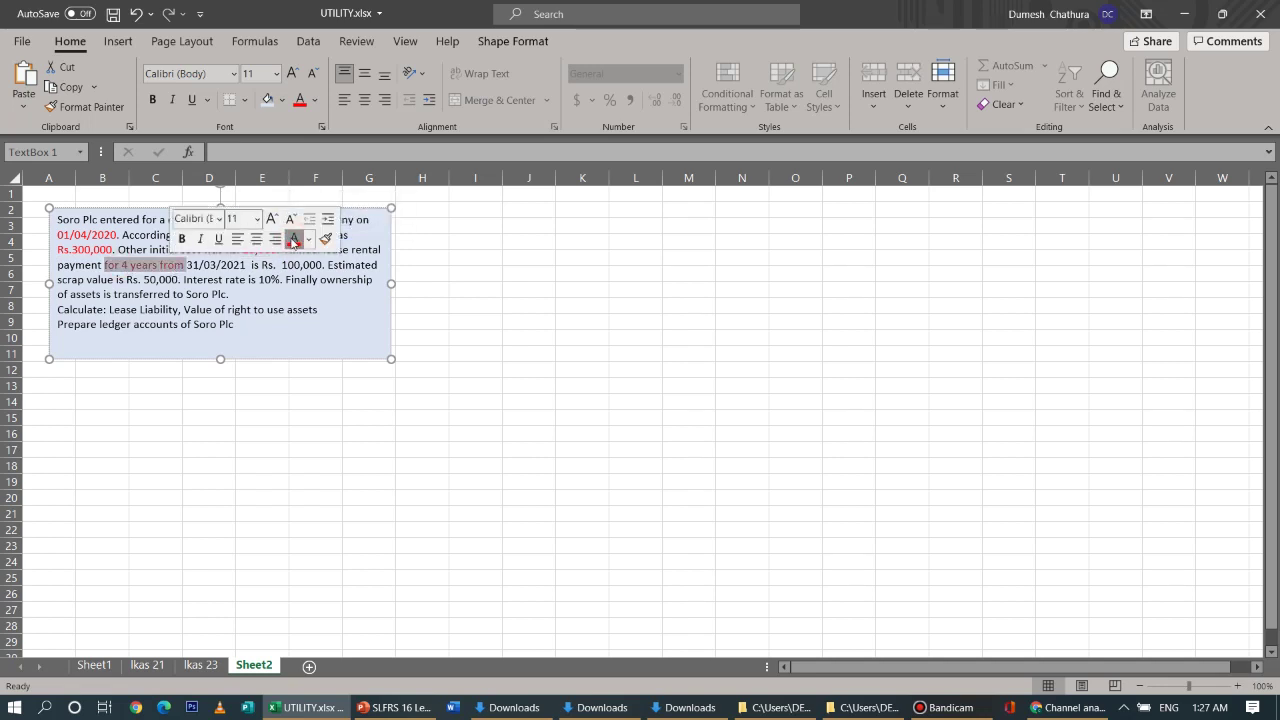
Color the first rental date 31/03/2021 and the annual lease rental amount 100,000 red in the question text
left_click(241, 265)
left_click_drag(245, 265, 191, 266)
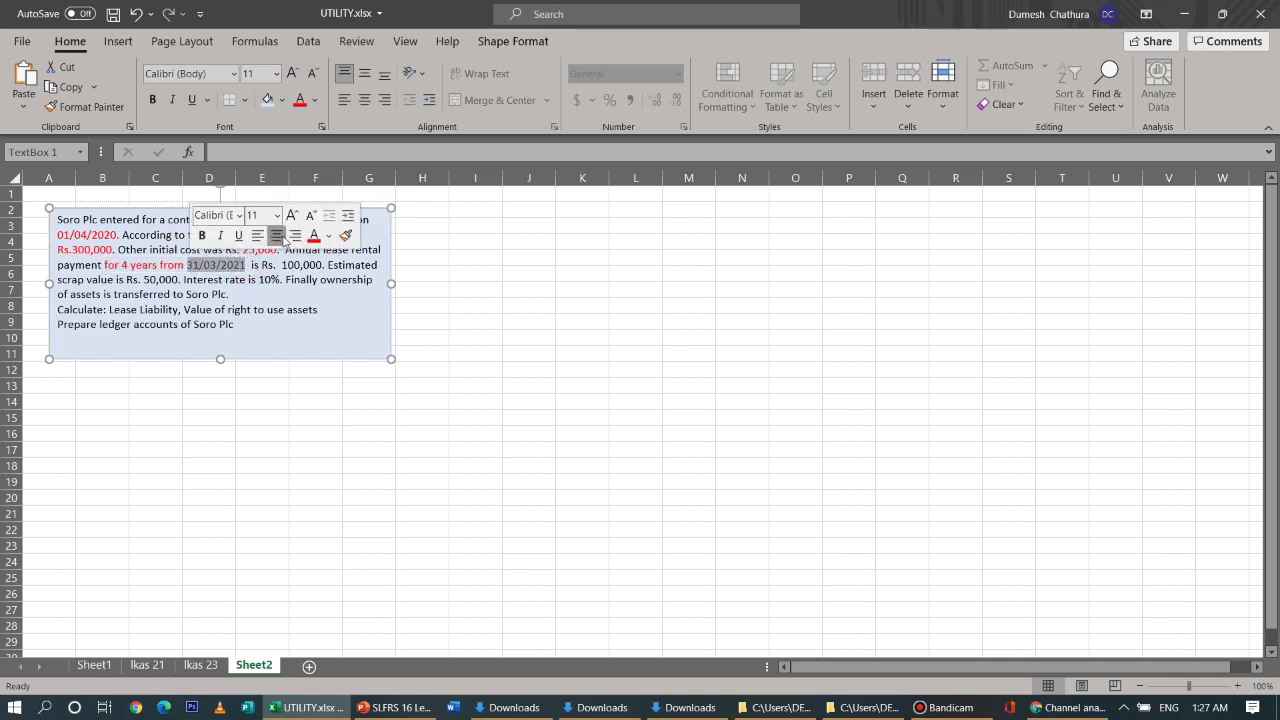
left_click(313, 237)
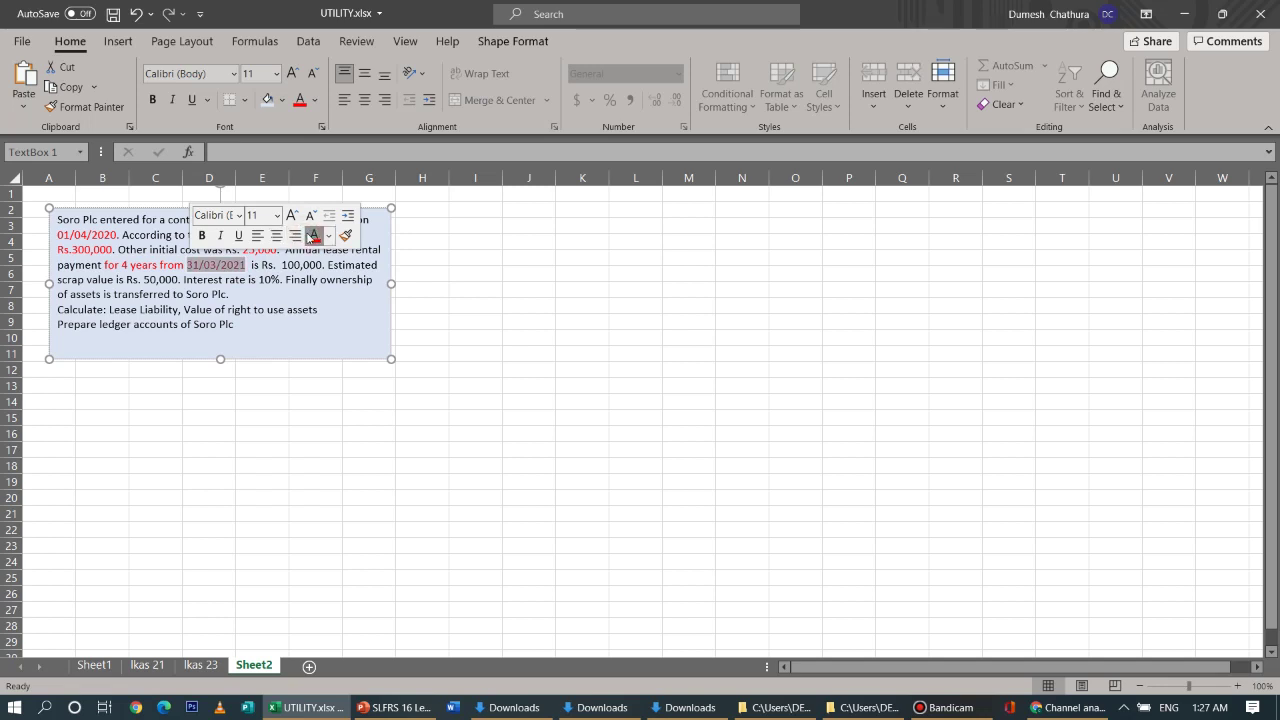
left_click_drag(274, 265, 322, 266)
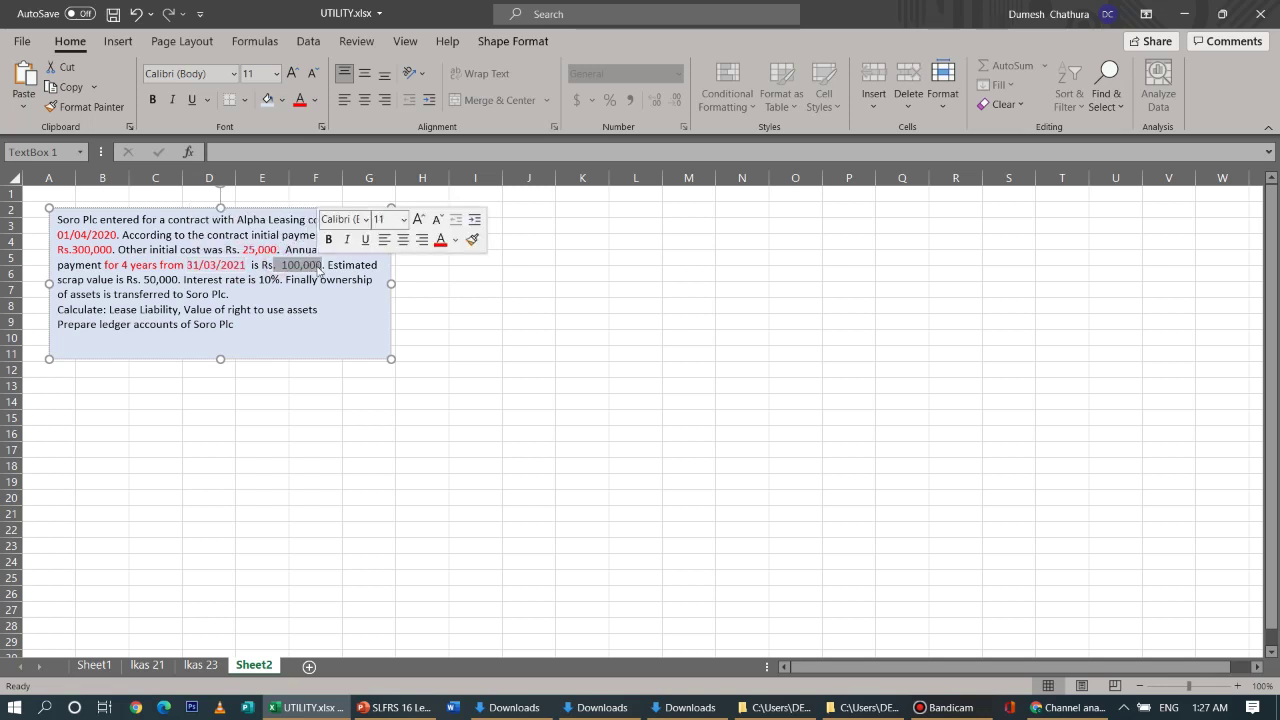
left_click(435, 245)
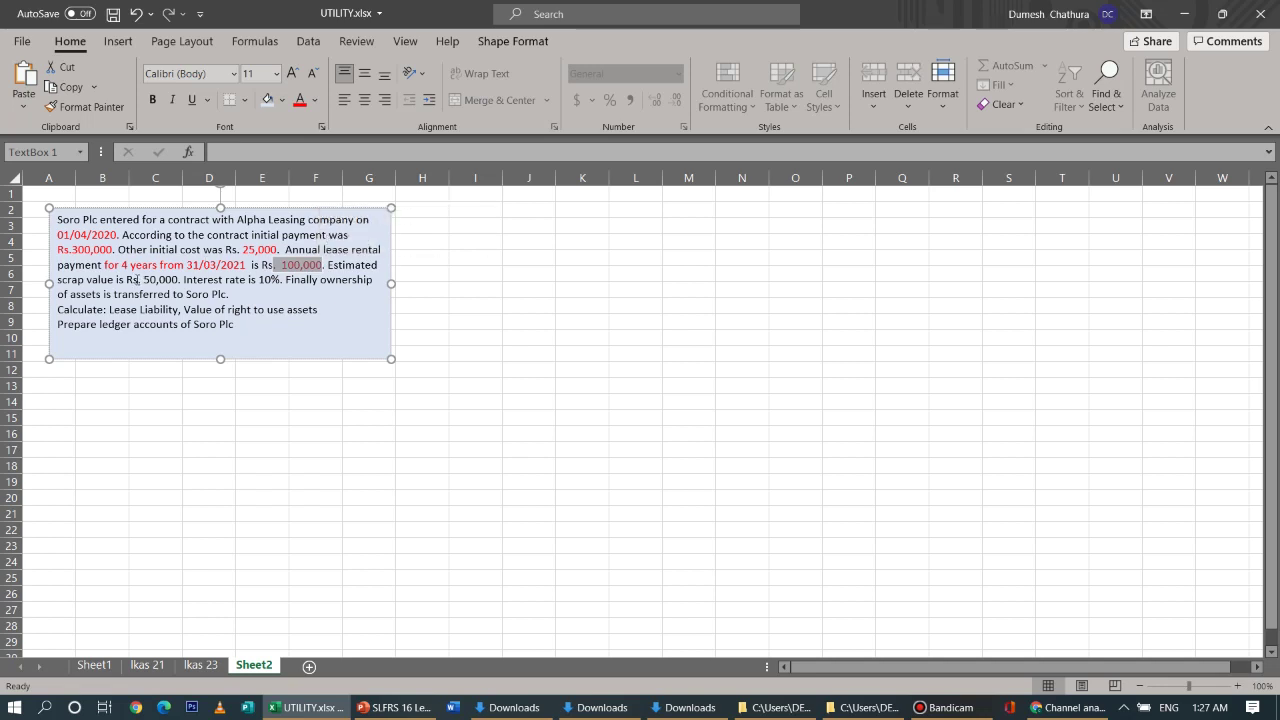
Color the scrap value Rs. 50,000 and the interest rate words "is 10%" red
left_click_drag(126, 280, 184, 280)
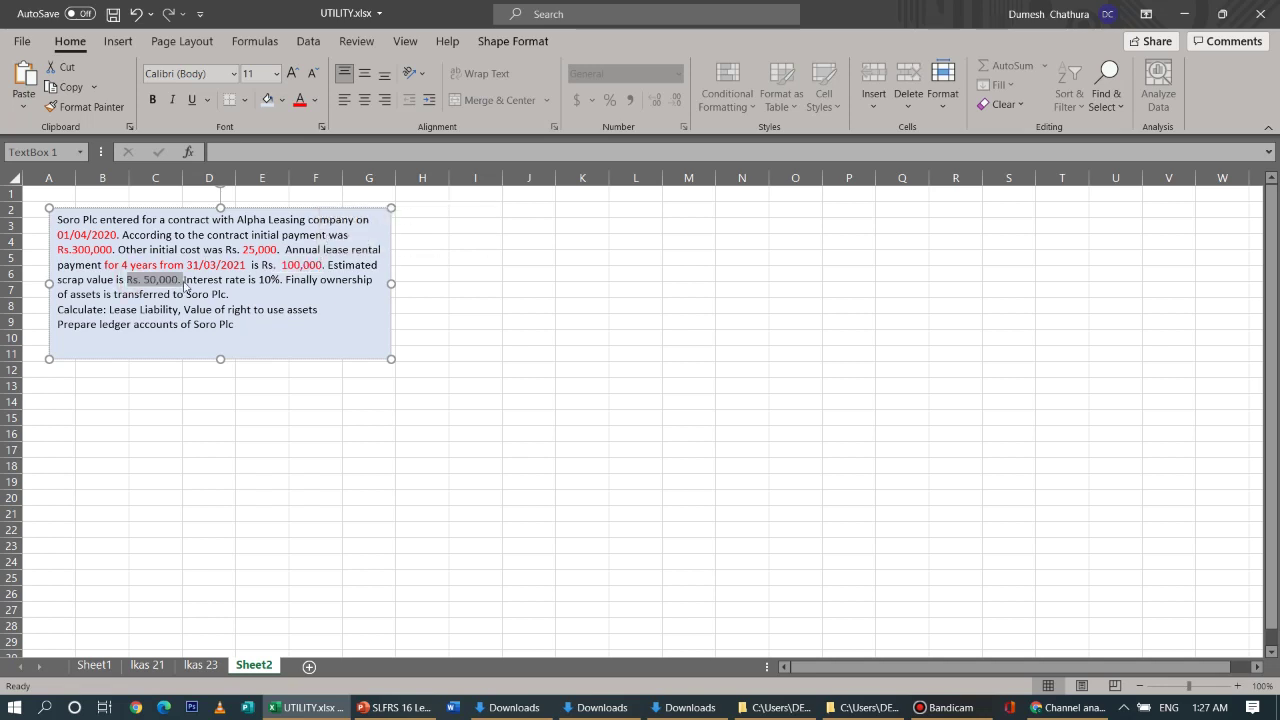
left_click(307, 256)
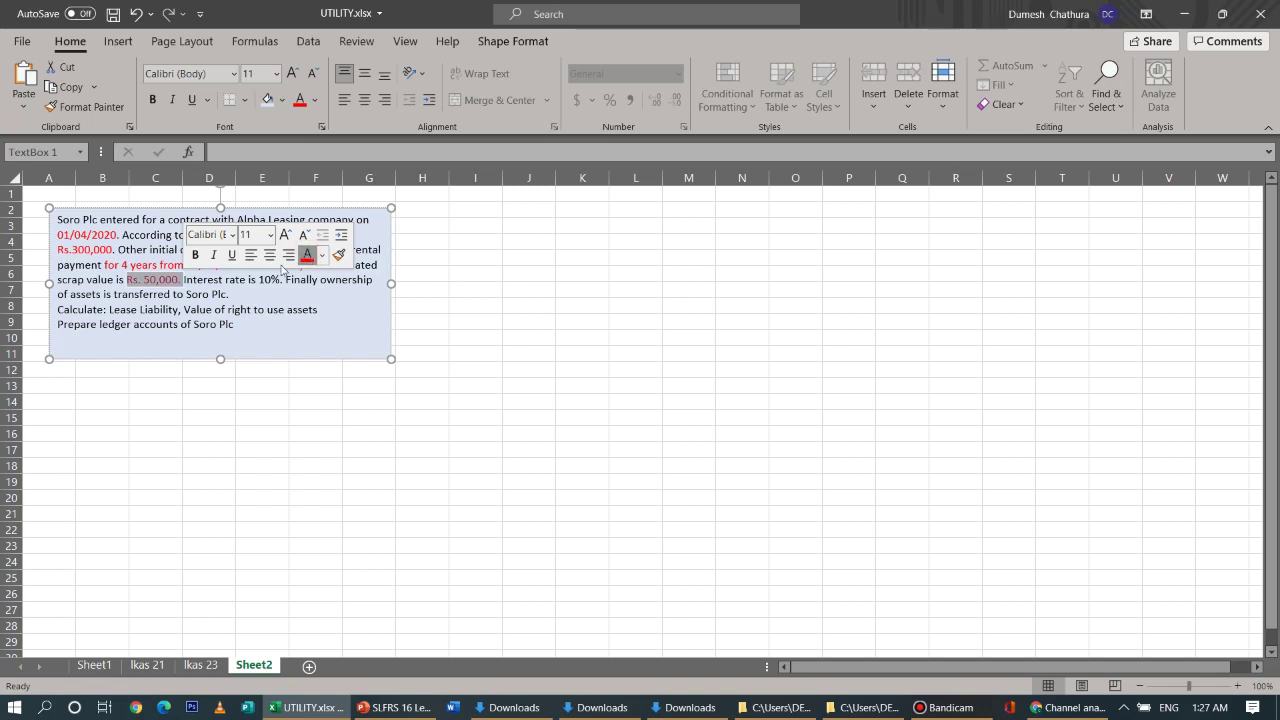
left_click_drag(248, 280, 286, 281)
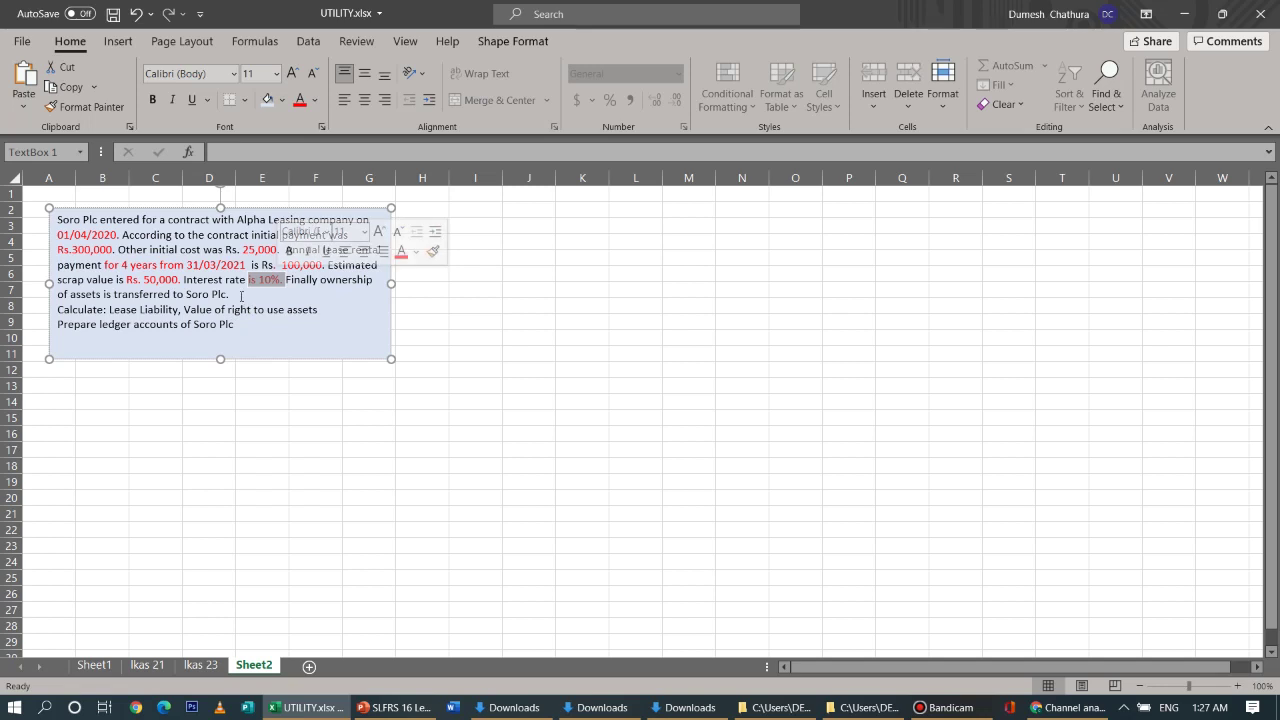
Add the text "fi" after the ownership transfer sentence in the text box and color it red
left_click(241, 296)
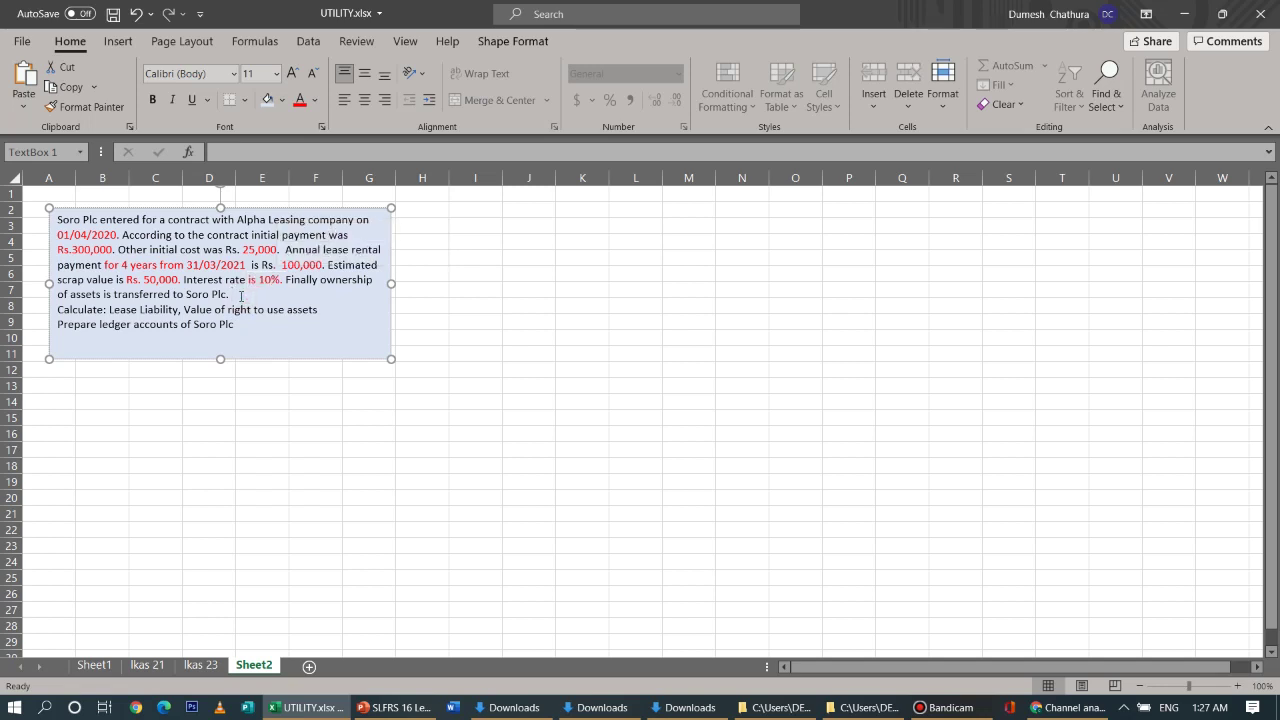
type("fi")
left_click_drag(240, 296, 229, 297)
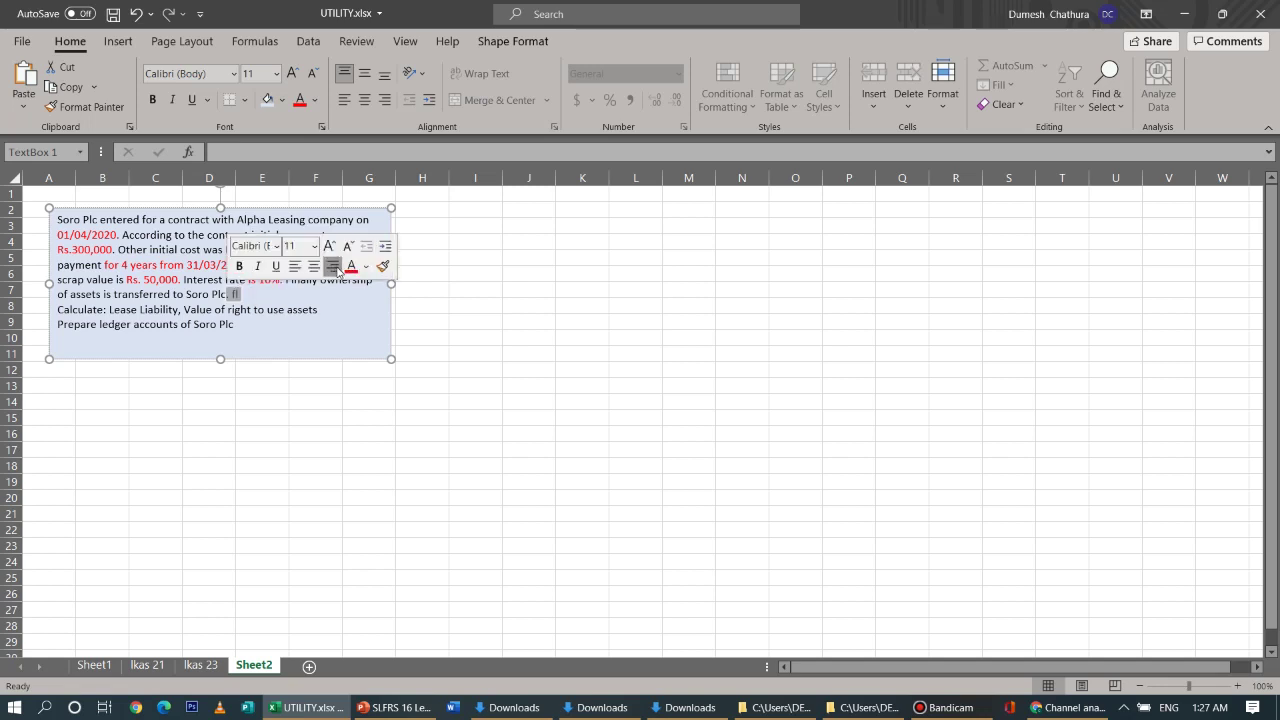
left_click(342, 341)
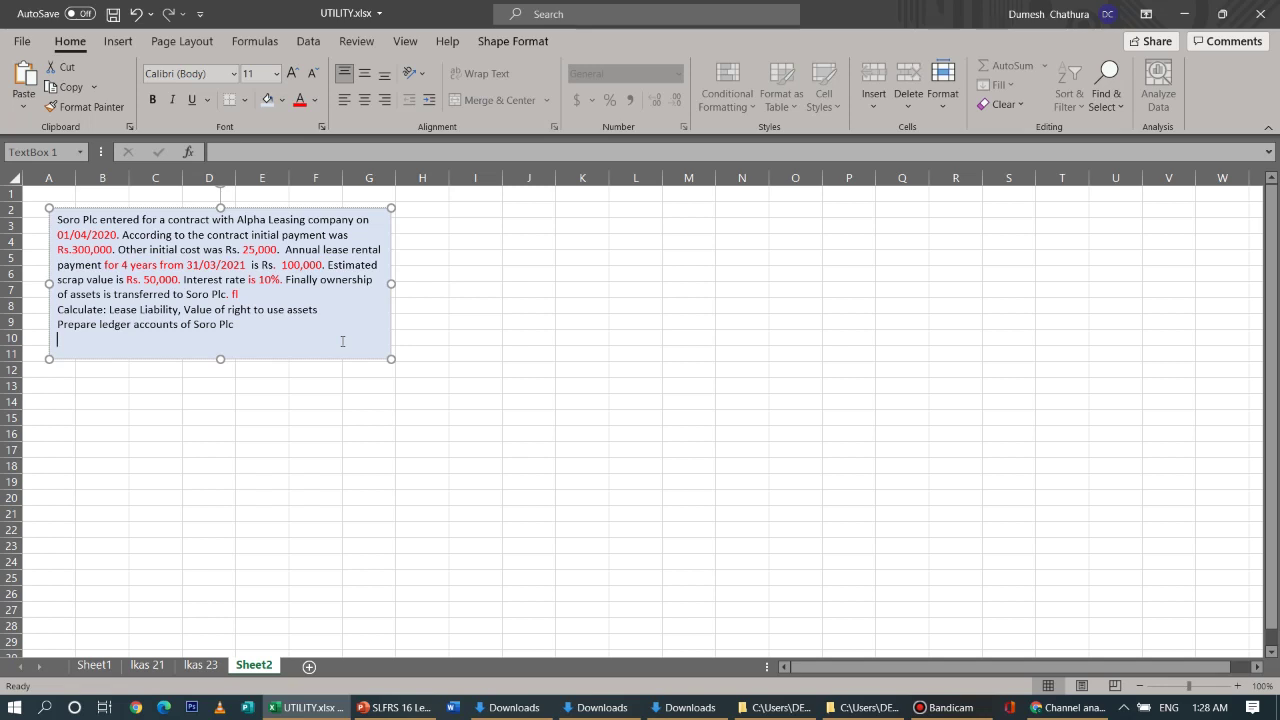
Enter the label "lease lib" in cell J5 for the lease liability calculation
left_click(512, 263)
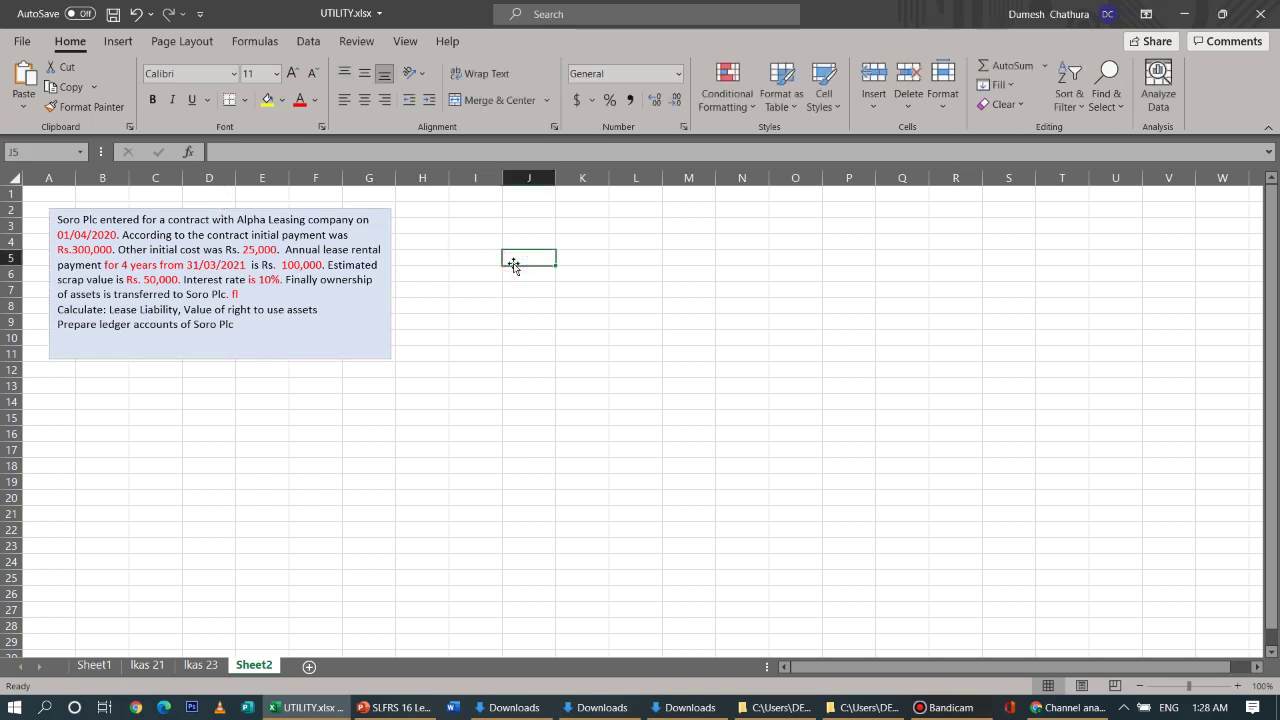
type("leas")
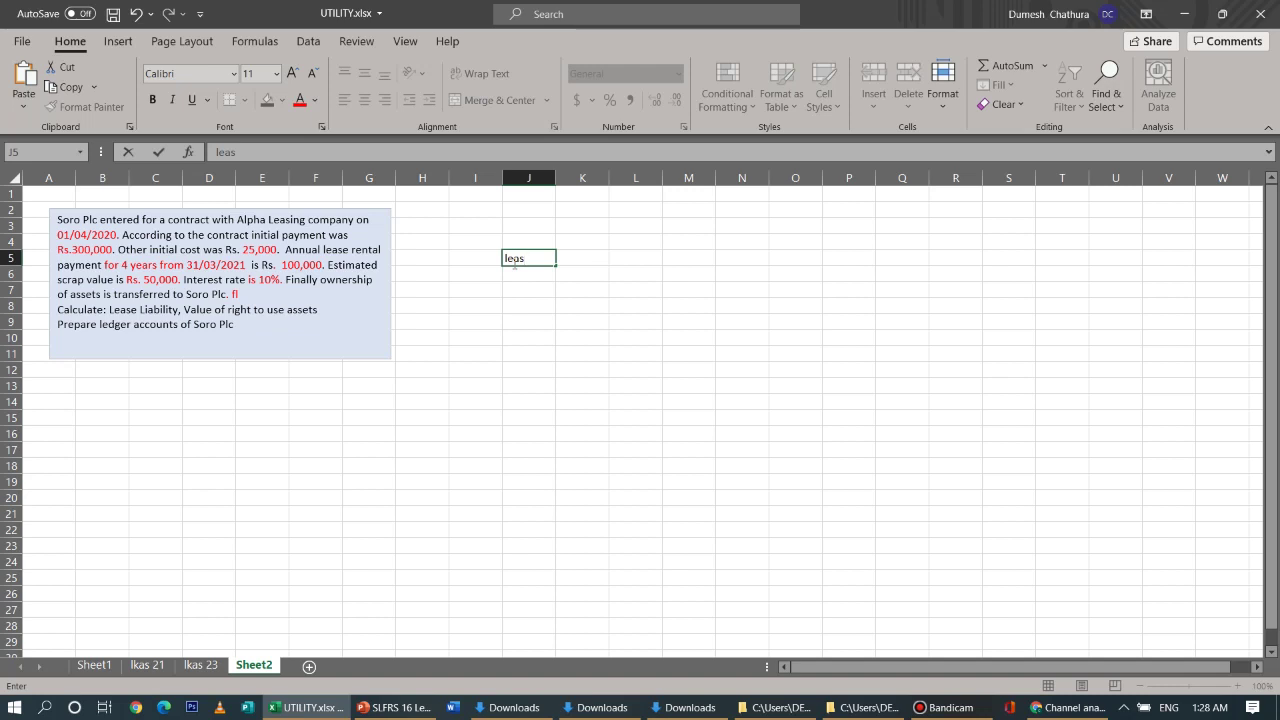
type("e lib")
left_click(628, 258)
type("1")
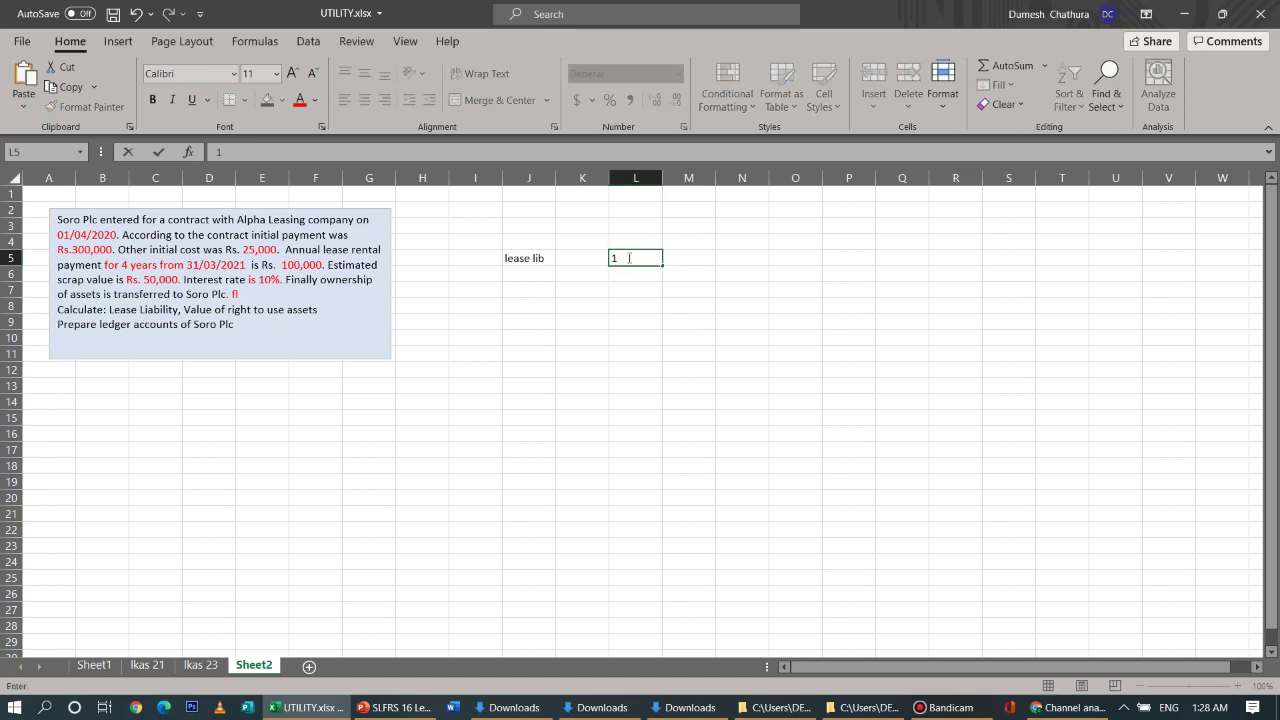
type("2")
key("Tab")
type("3")
key("Tab")
type("4")
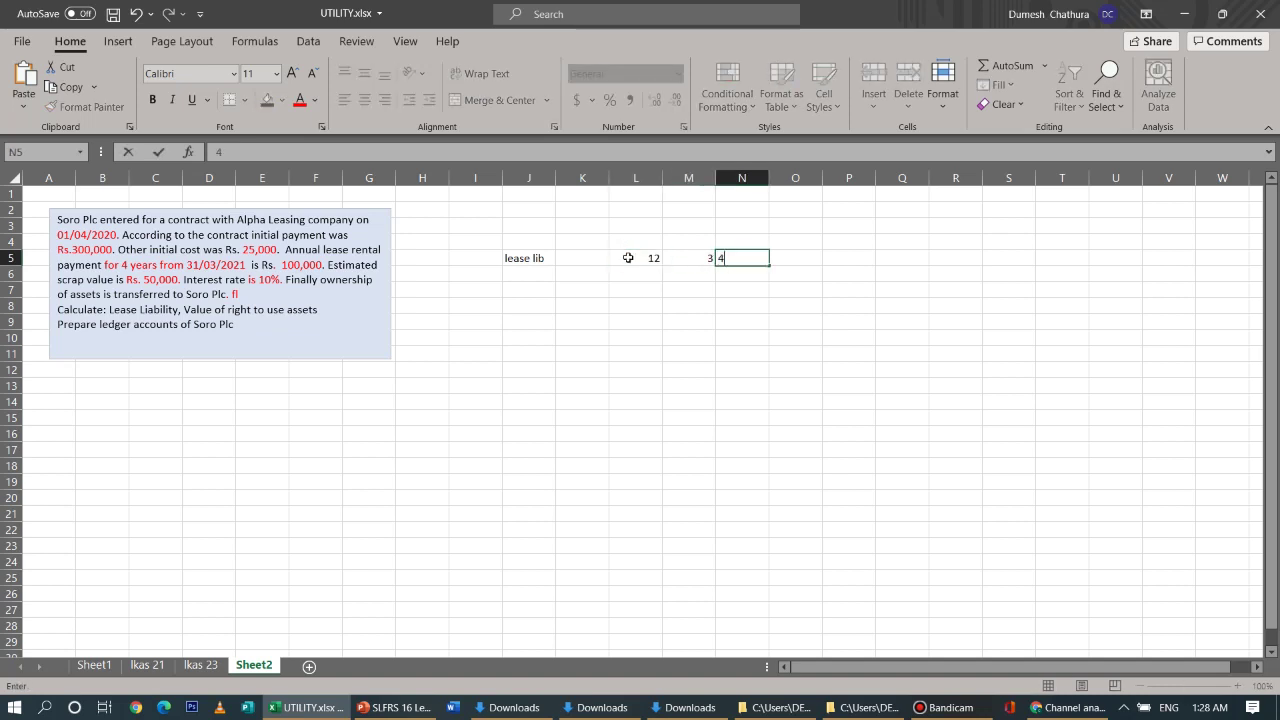
key("BackSpace")
Enter the year numbers 1, 2, 3 and 4 across cells L5 to O5, replacing the wrong entries
left_click(630, 258)
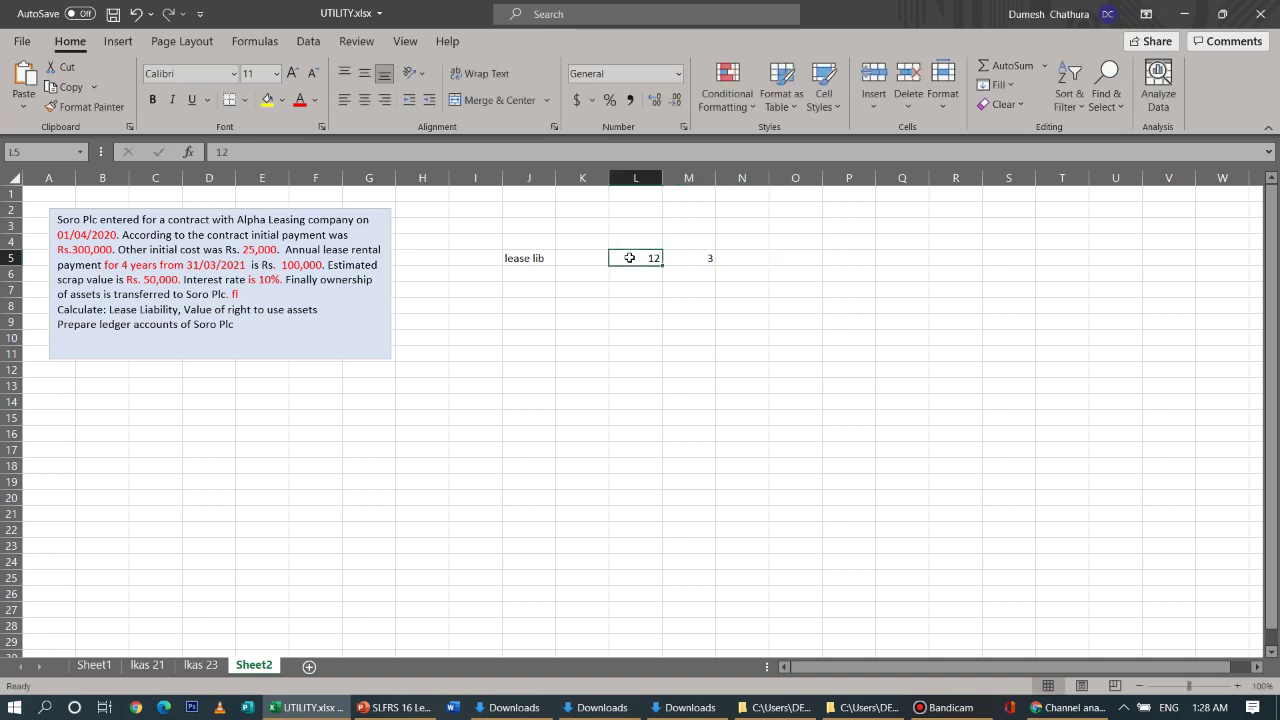
key("BackSpace")
type("1")
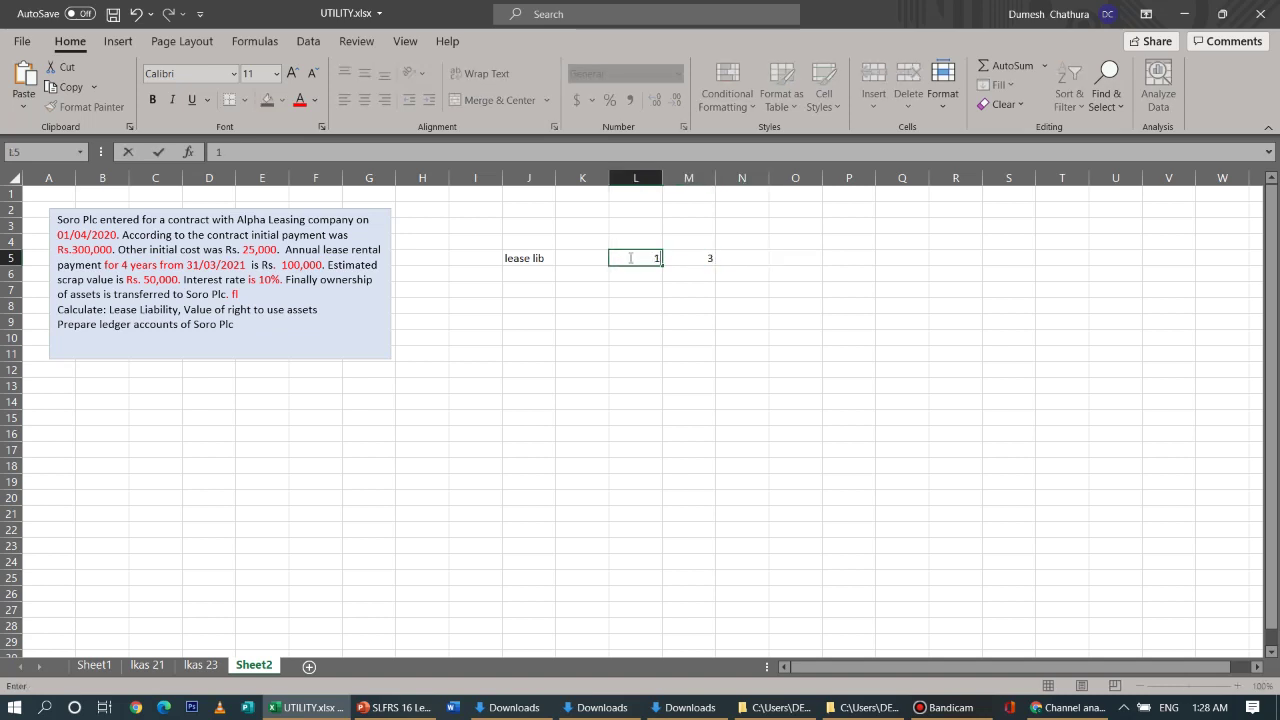
key("Tab")
type("2")
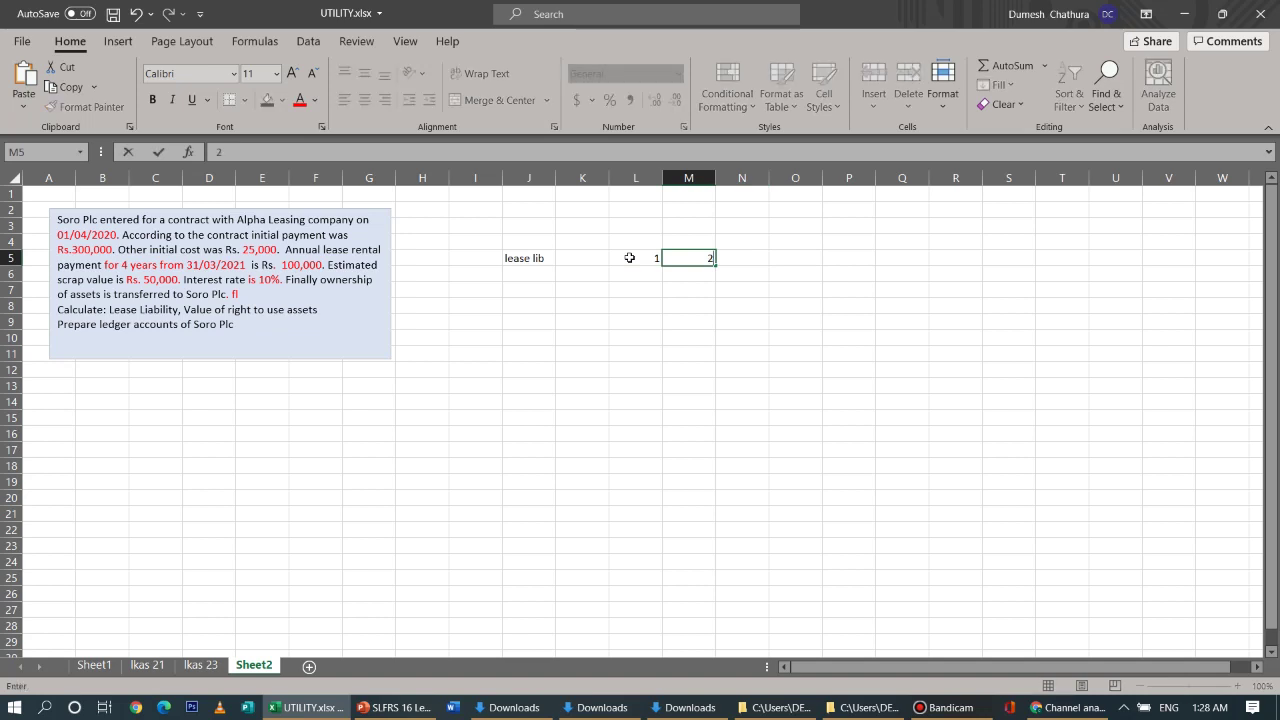
key("Tab")
type("3")
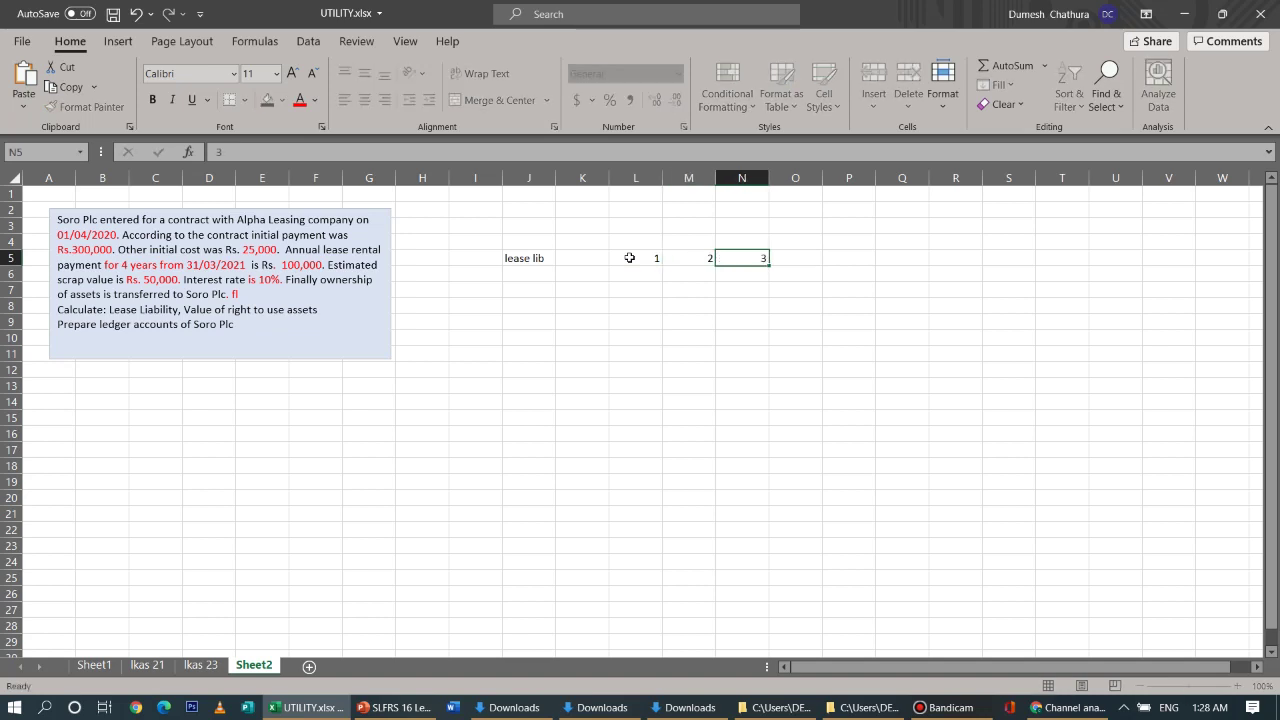
key("Tab")
type("4")
left_click(603, 303)
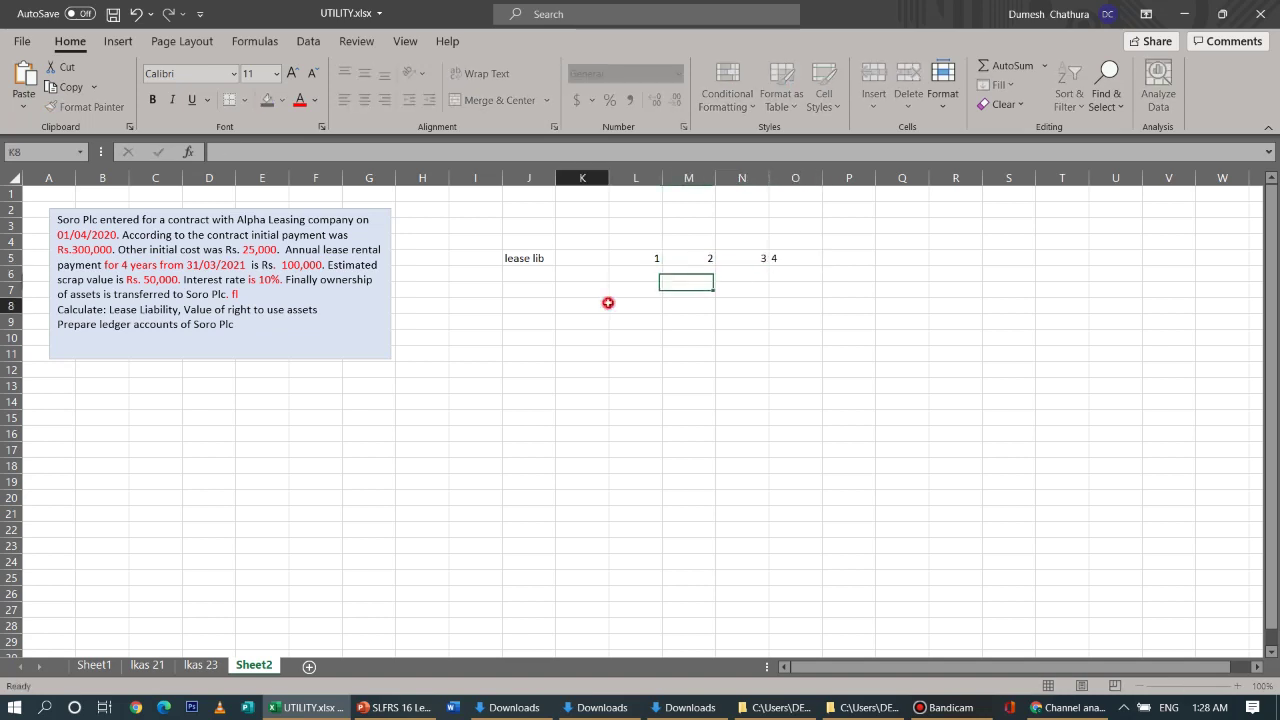
Enter the annual rental payment 100000 for each of the four years across cells L6 to O6
left_click(634, 281)
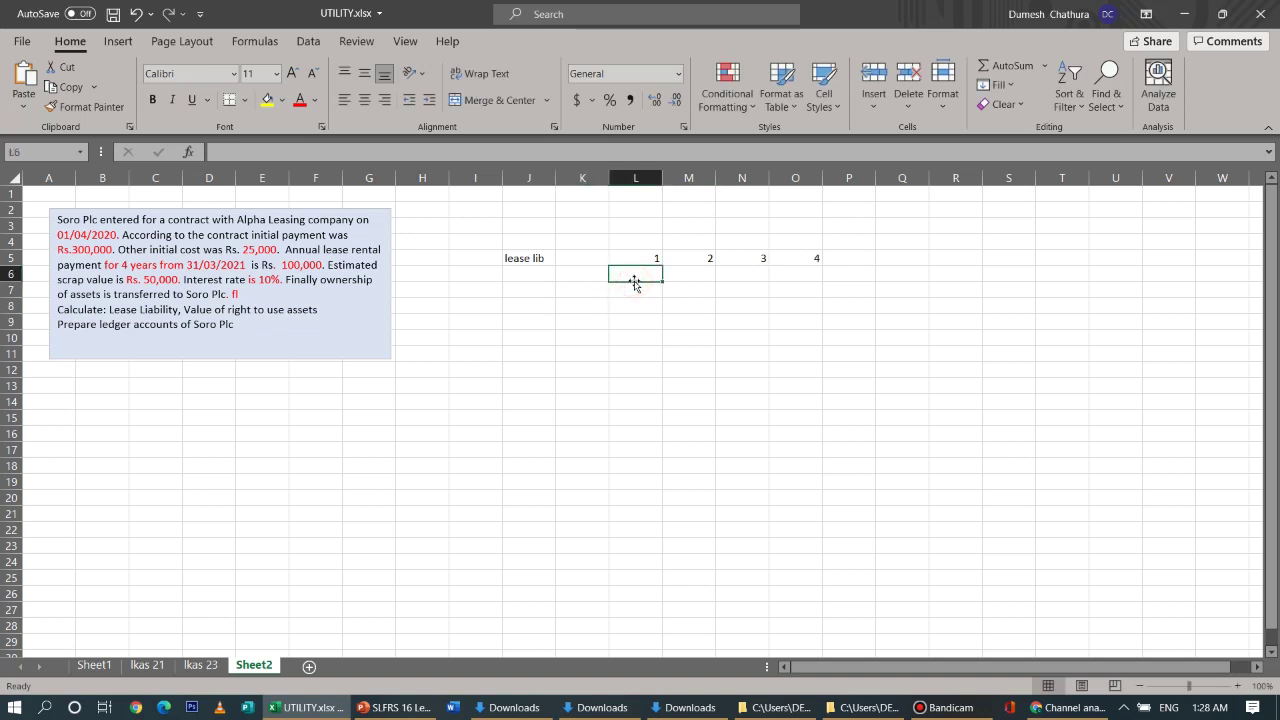
type("100000")
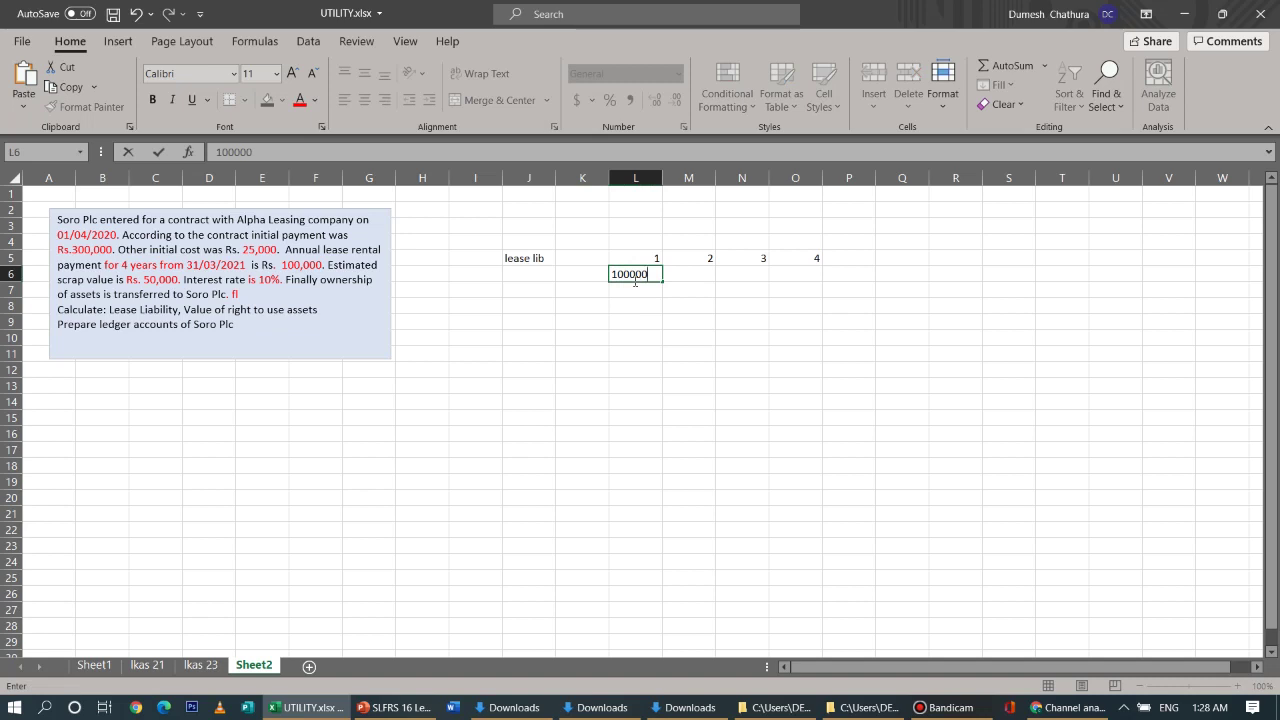
left_click(678, 271)
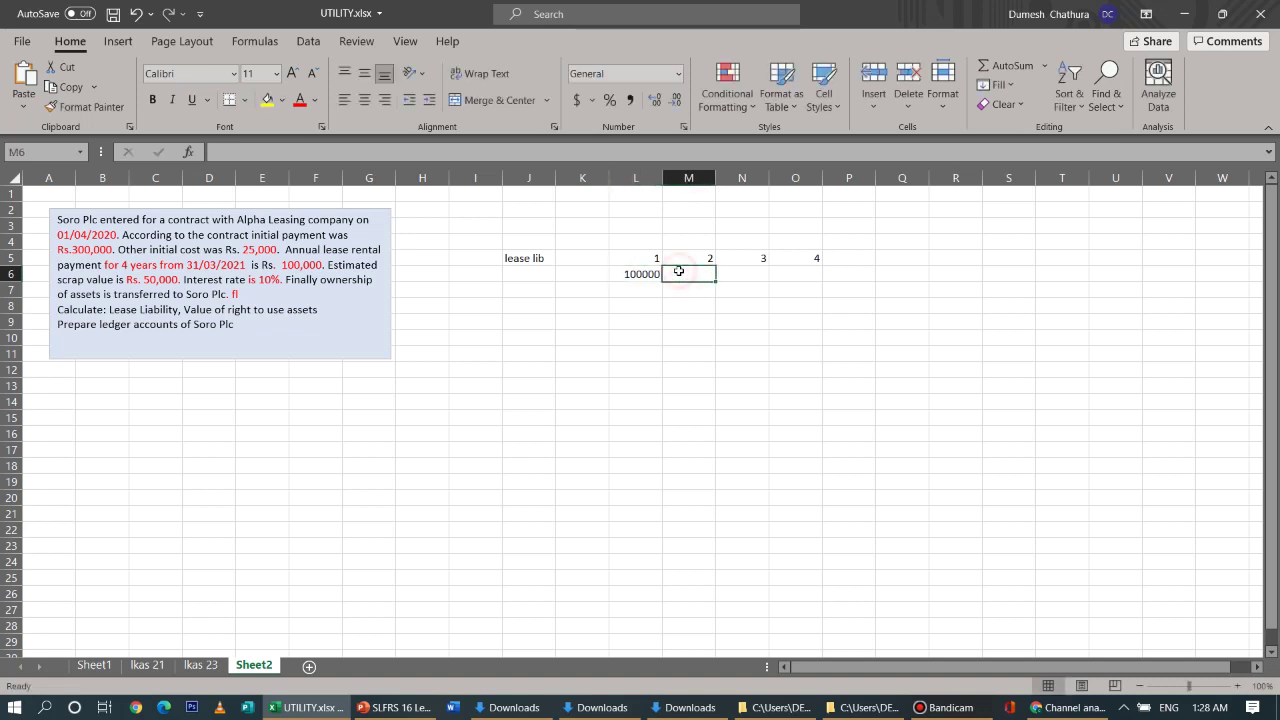
type("10000")
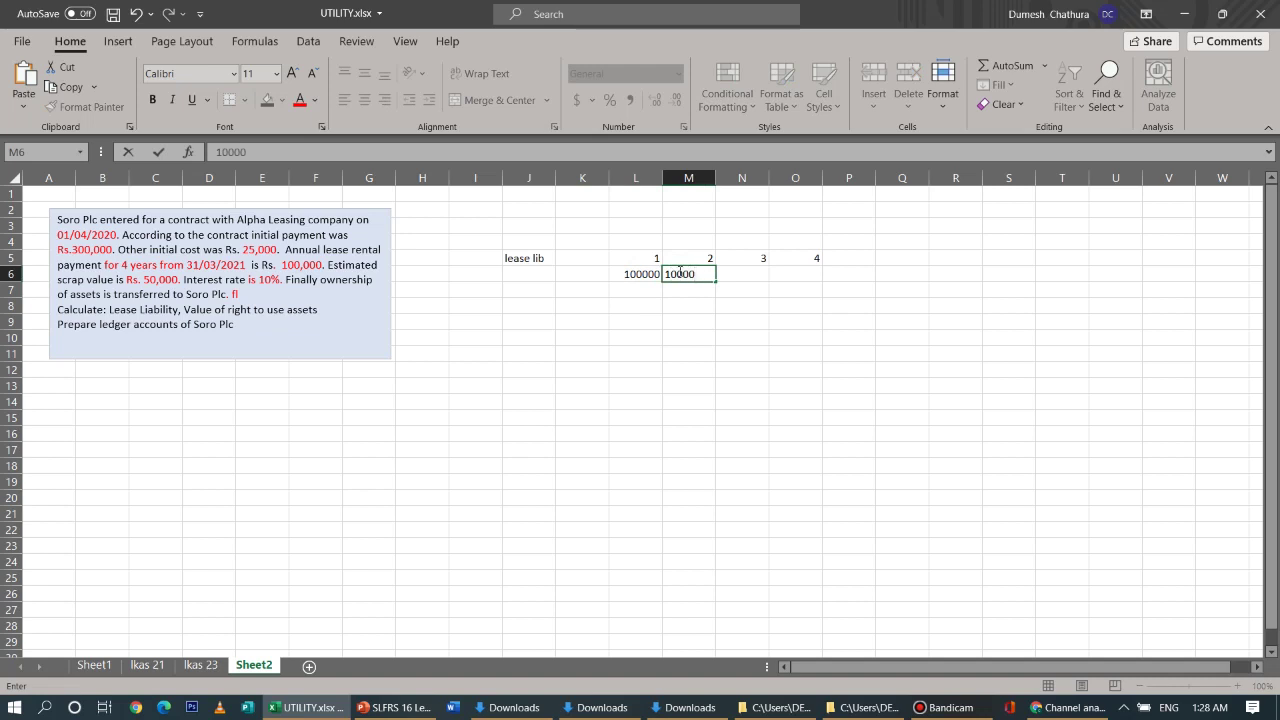
type("0")
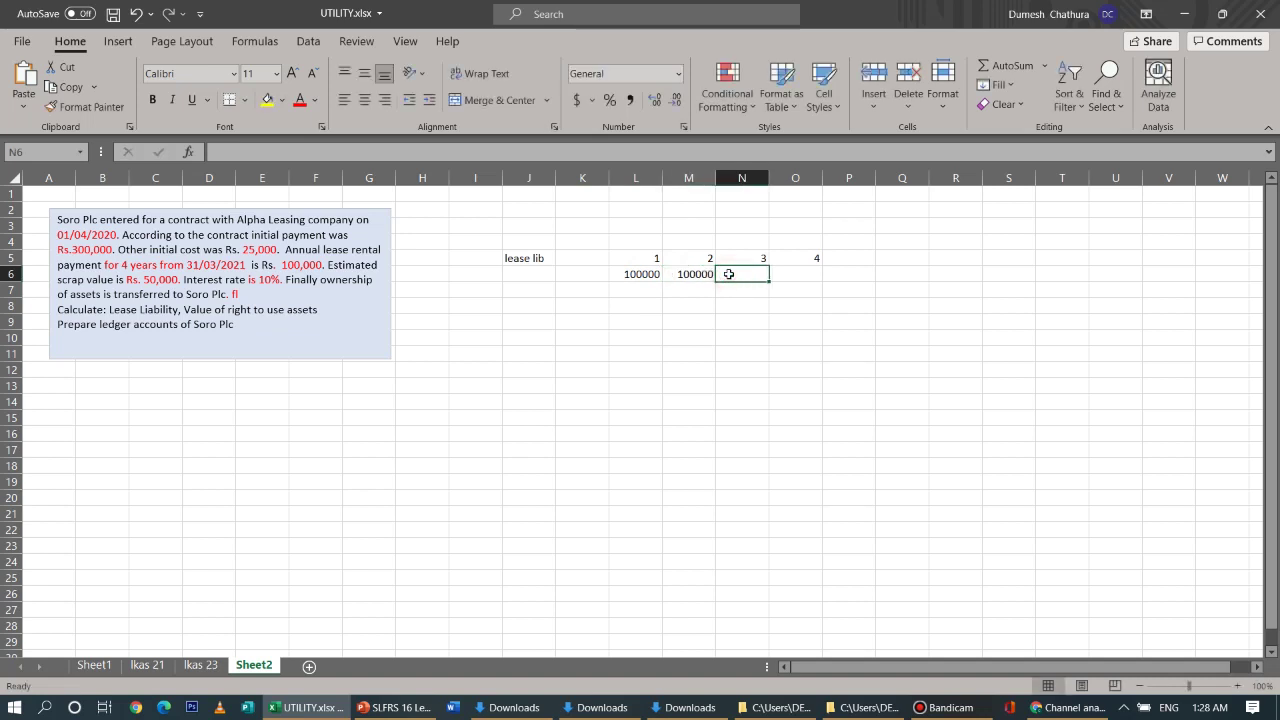
type("100000")
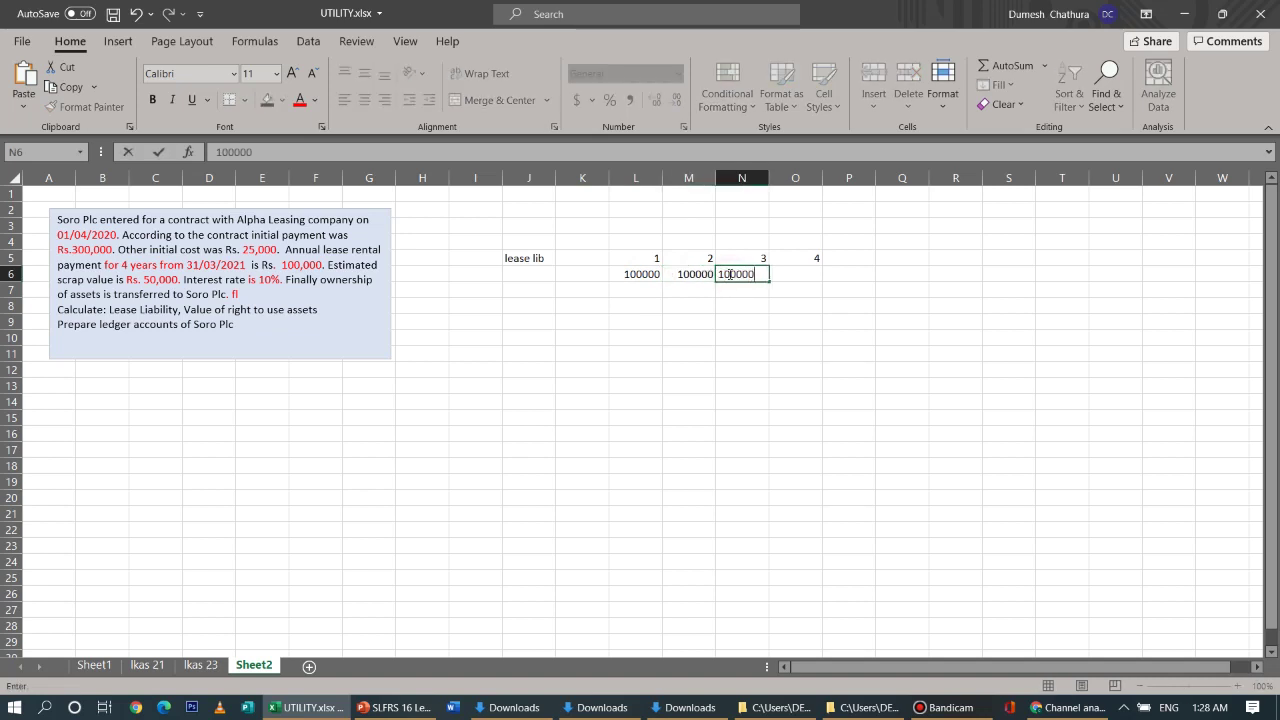
left_click(793, 272)
type("10000")
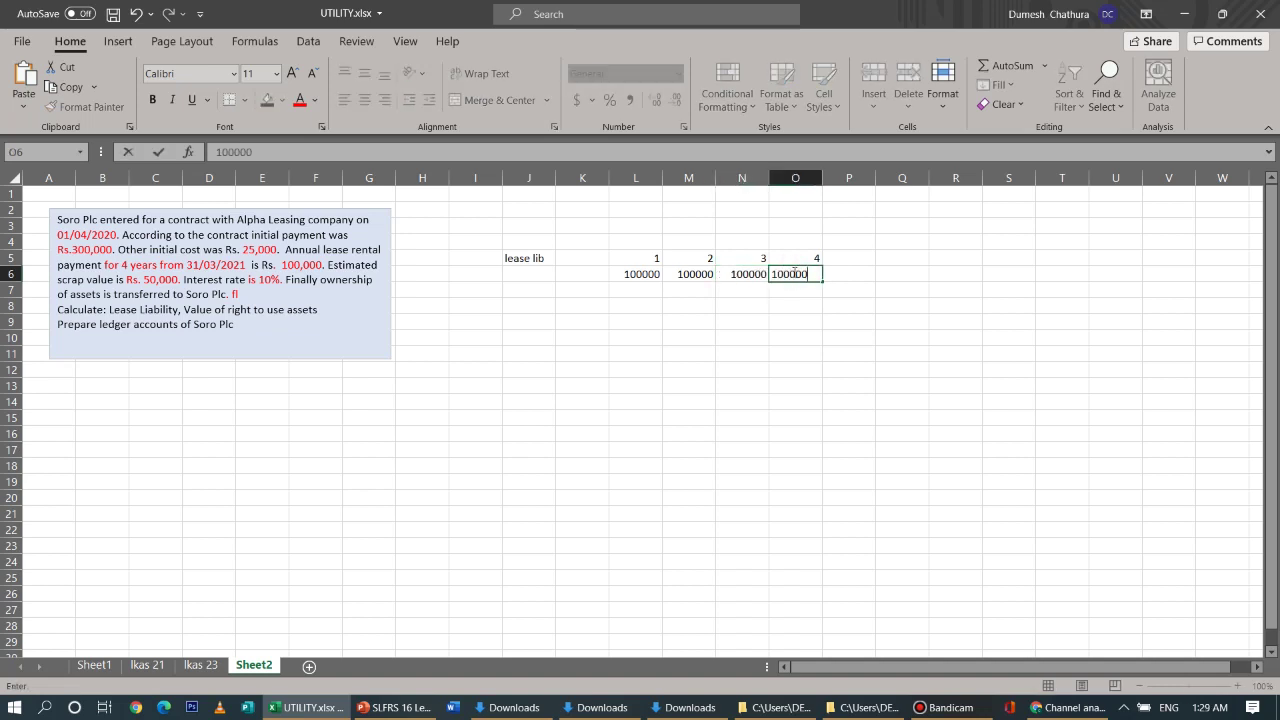
type("0")
left_click(801, 289)
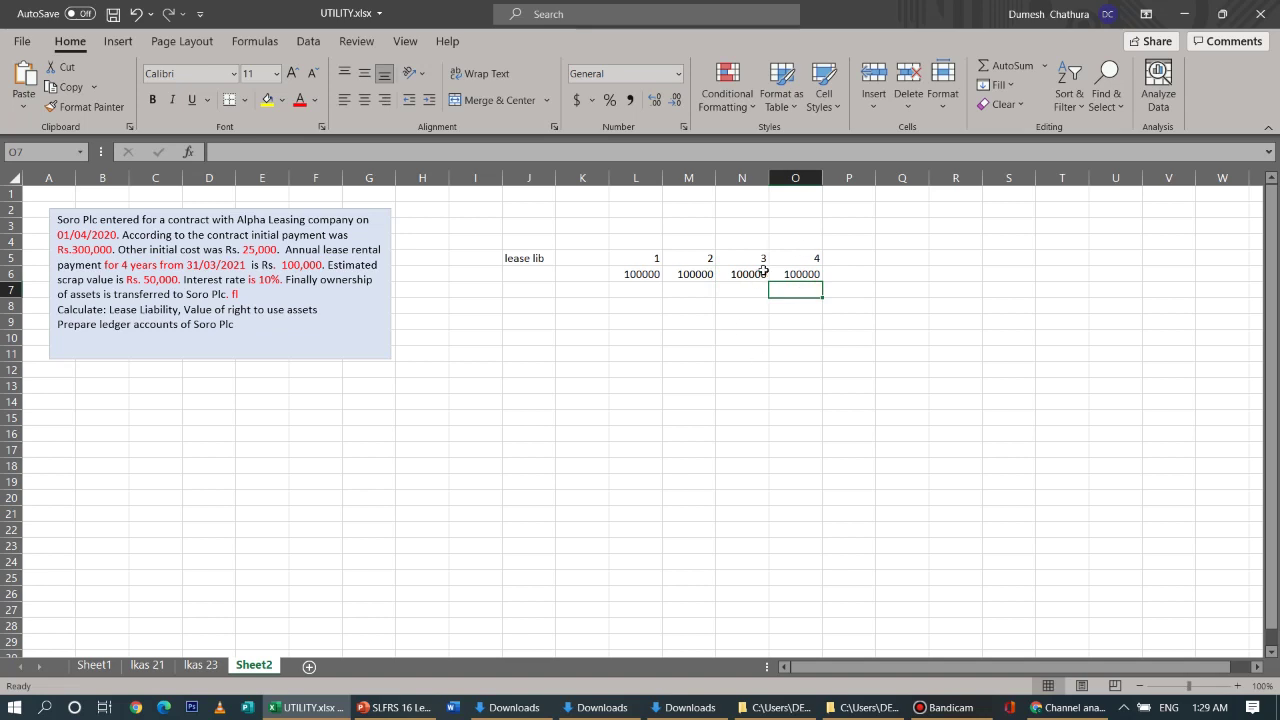
Label the payment row "payment" in cell J6 and the discount factor row "pvif" in cell J7
left_click(517, 275)
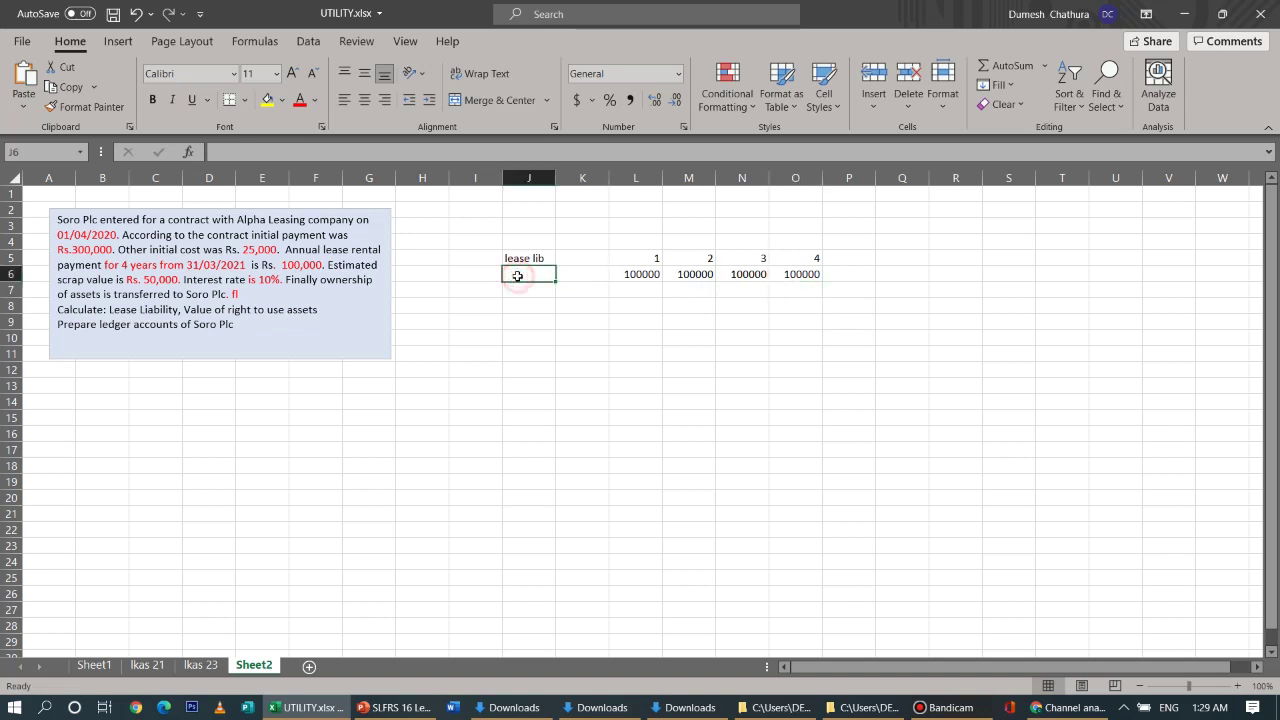
type("pa")
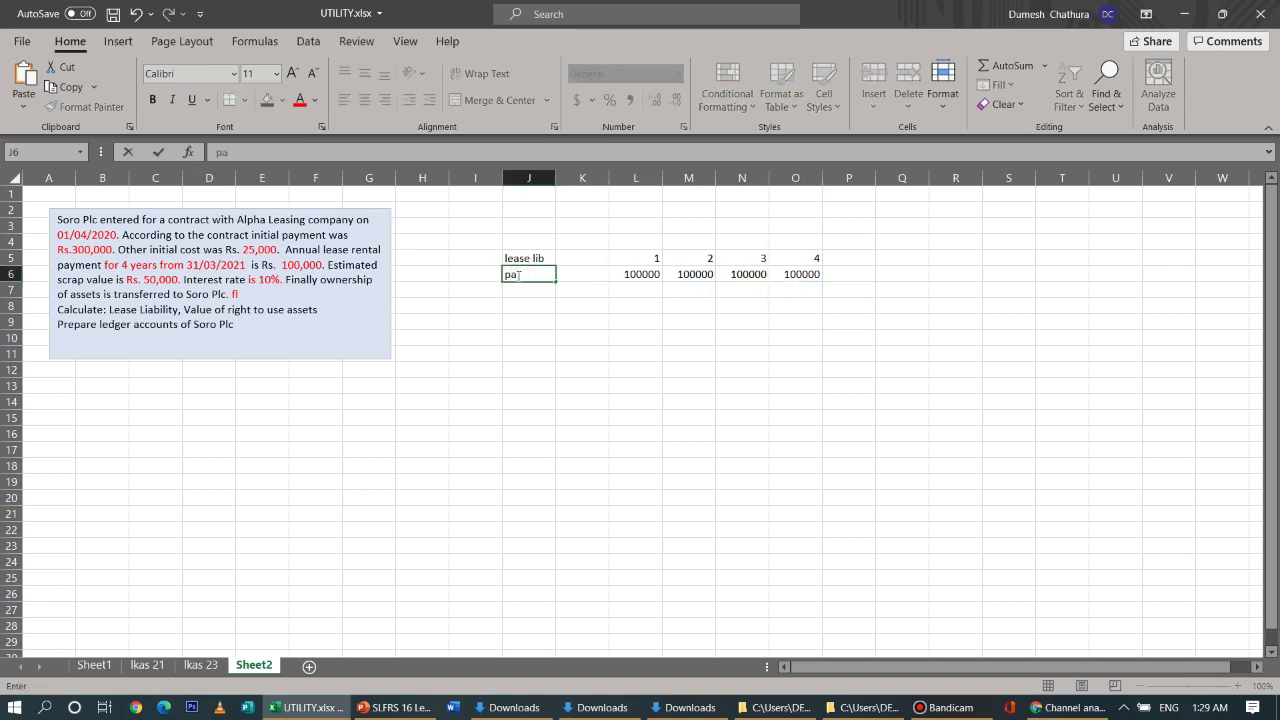
type("yment")
left_click(648, 340)
left_click(517, 288)
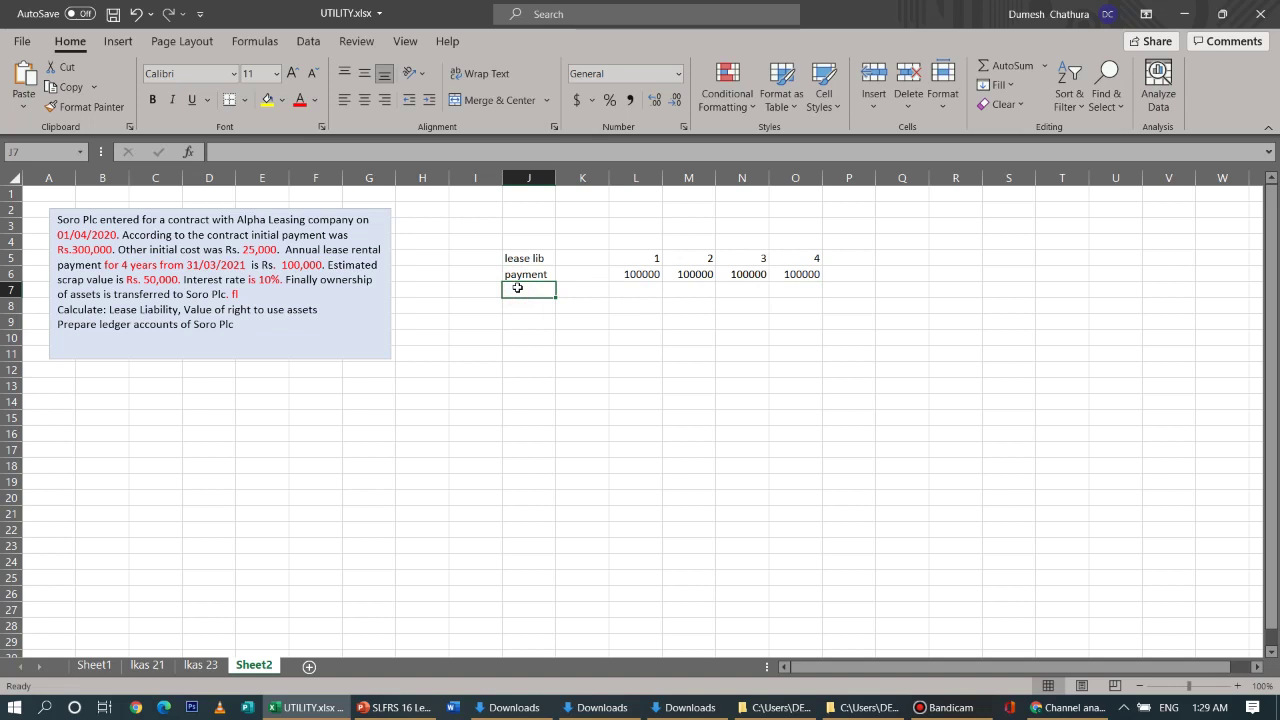
type("pvif")
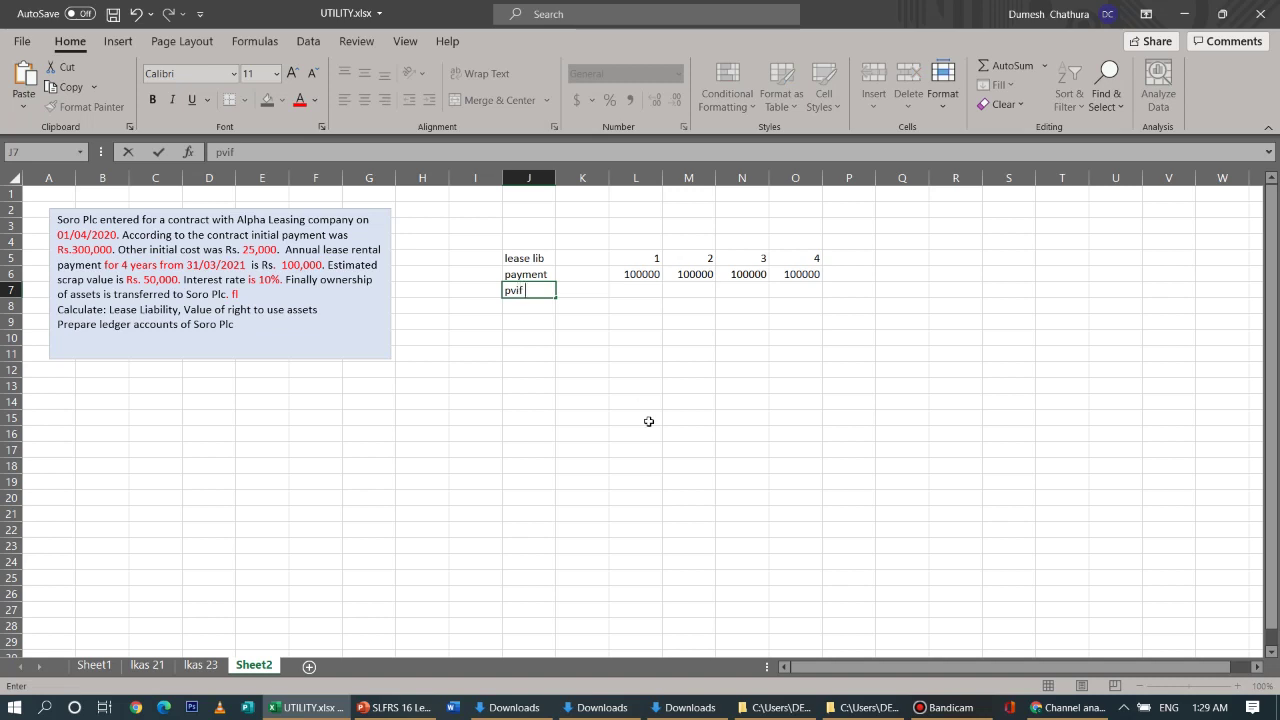
Enter the interest rate 10% in cell K7 beside the pvif label
left_click(649, 292)
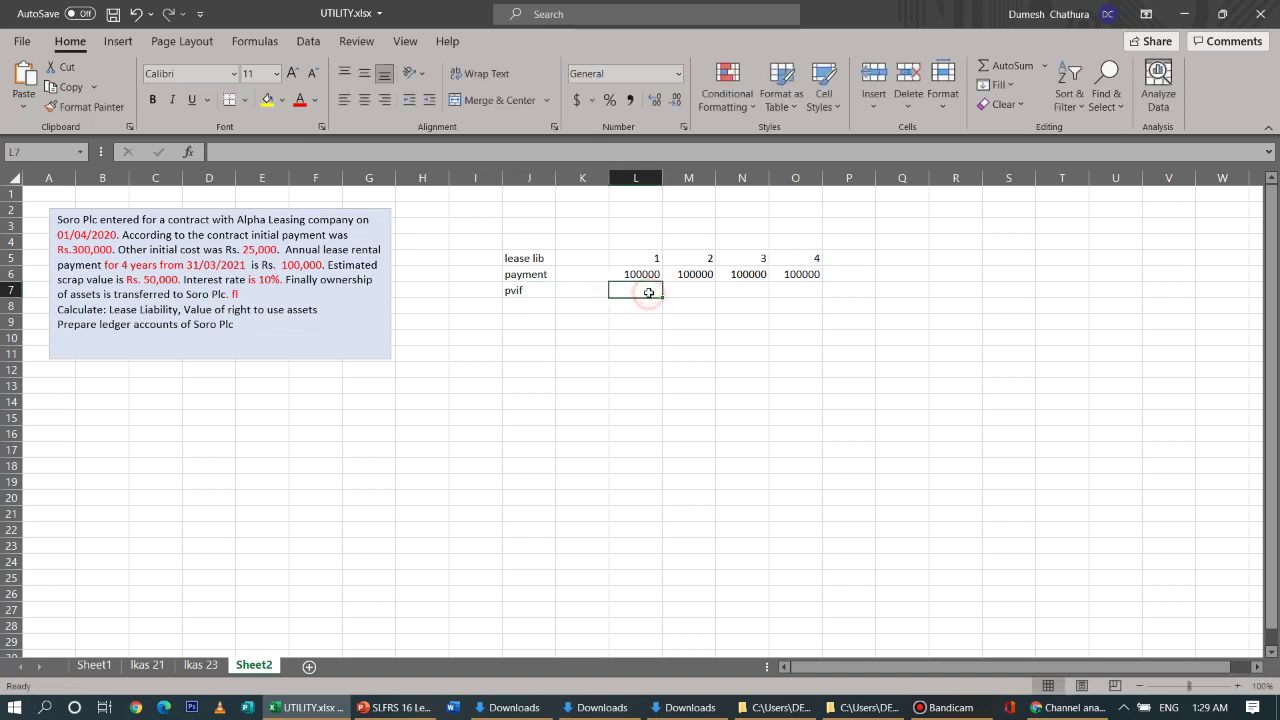
left_click(581, 289)
type("10")
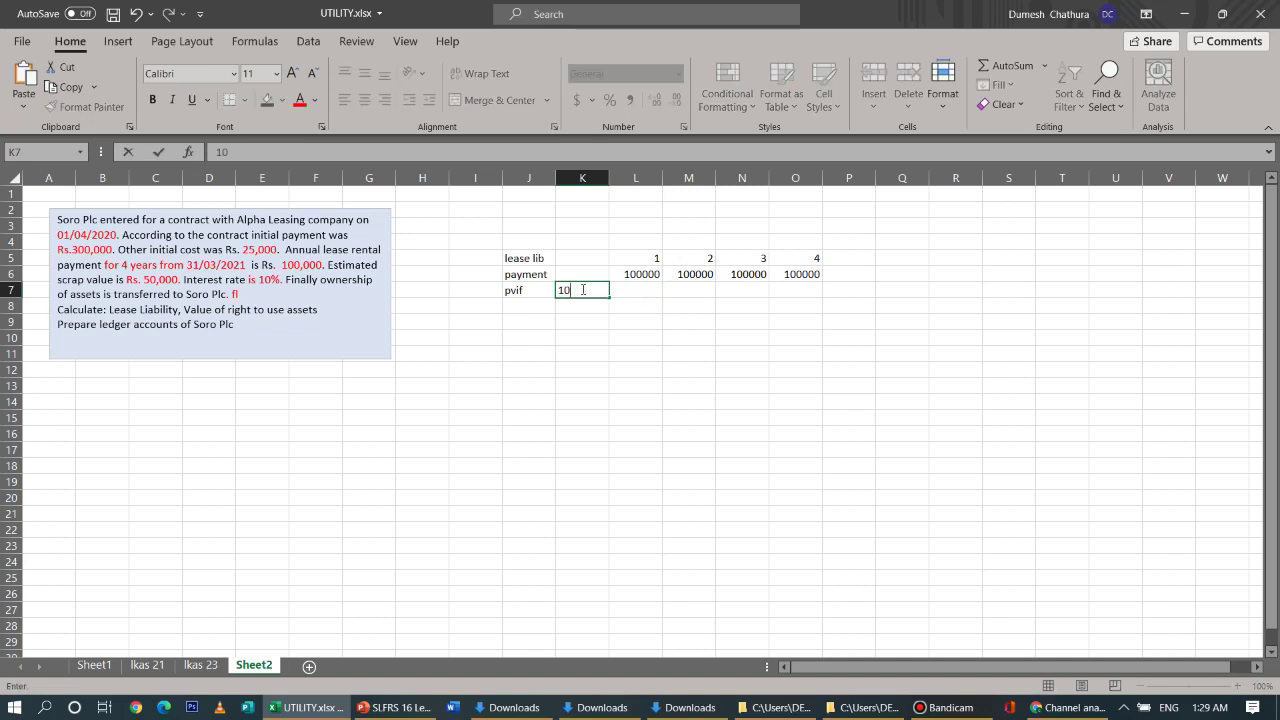
type("%")
left_click(793, 370)
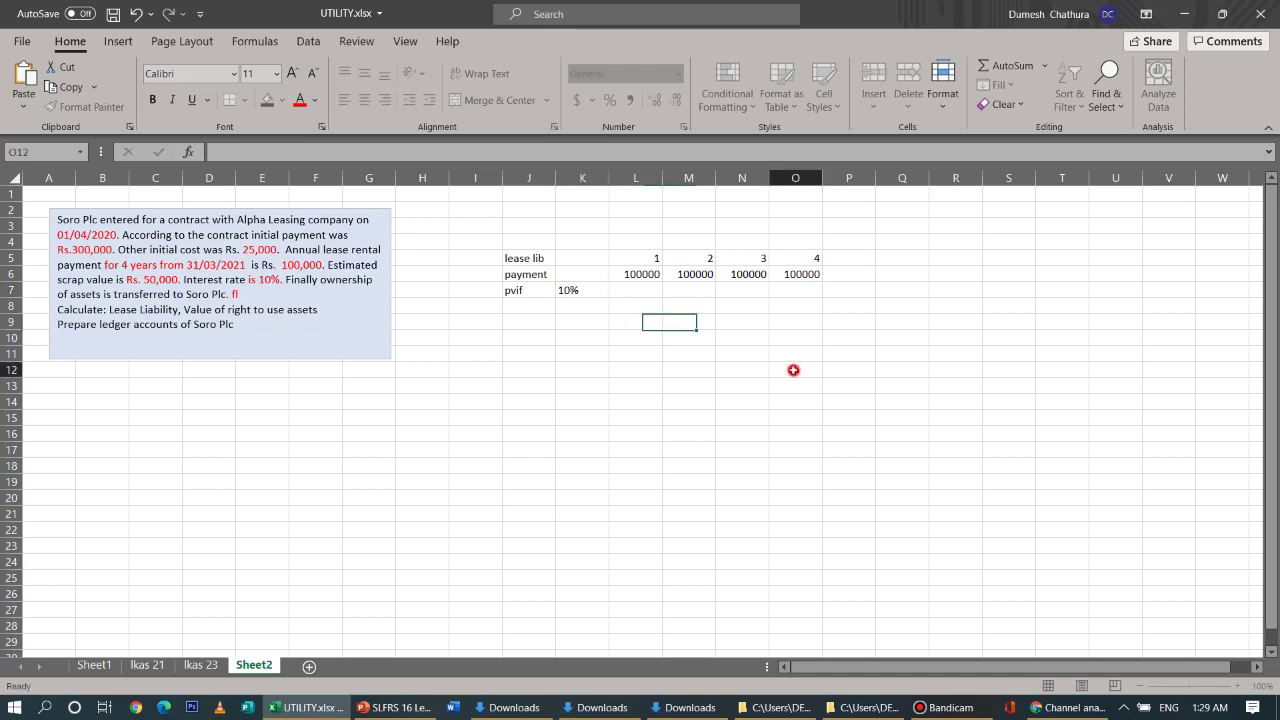
Enter the discount factors 0.9091, 0.8264, 0.7513 and 0.6830 for years 1 to 4 across cells L7 to O7
left_click(630, 288)
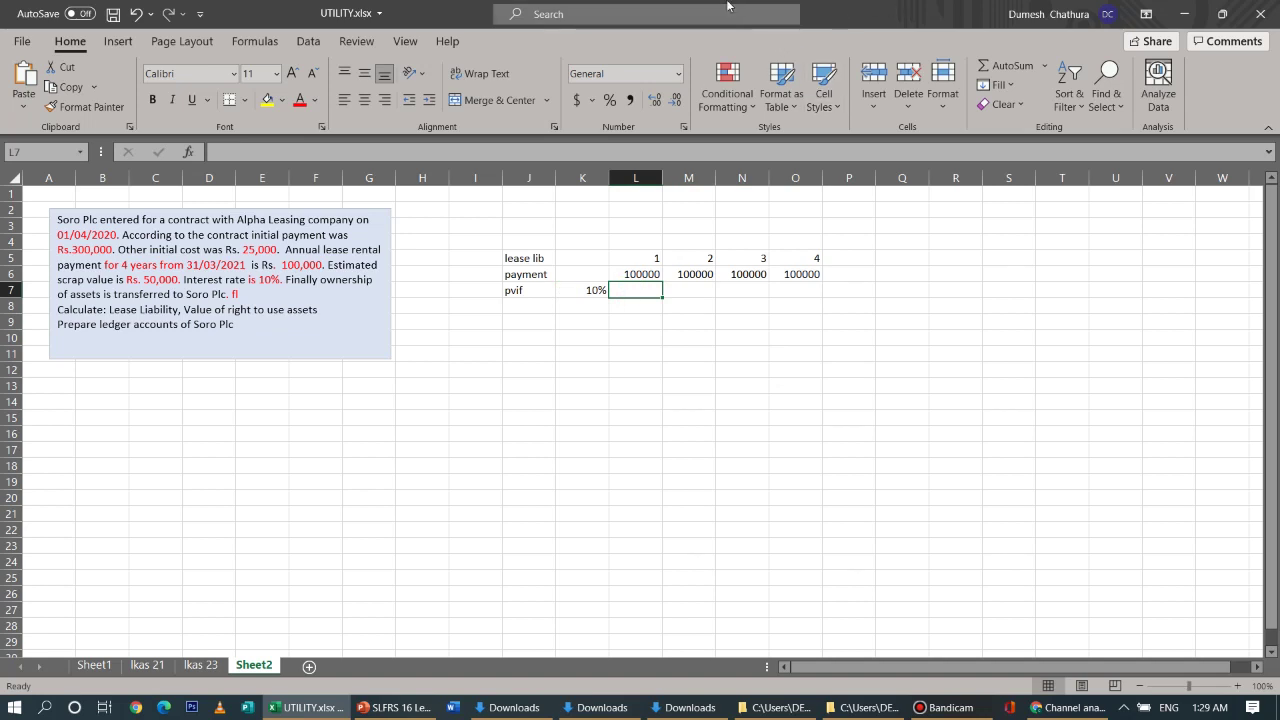
mouse_move(713, 6)
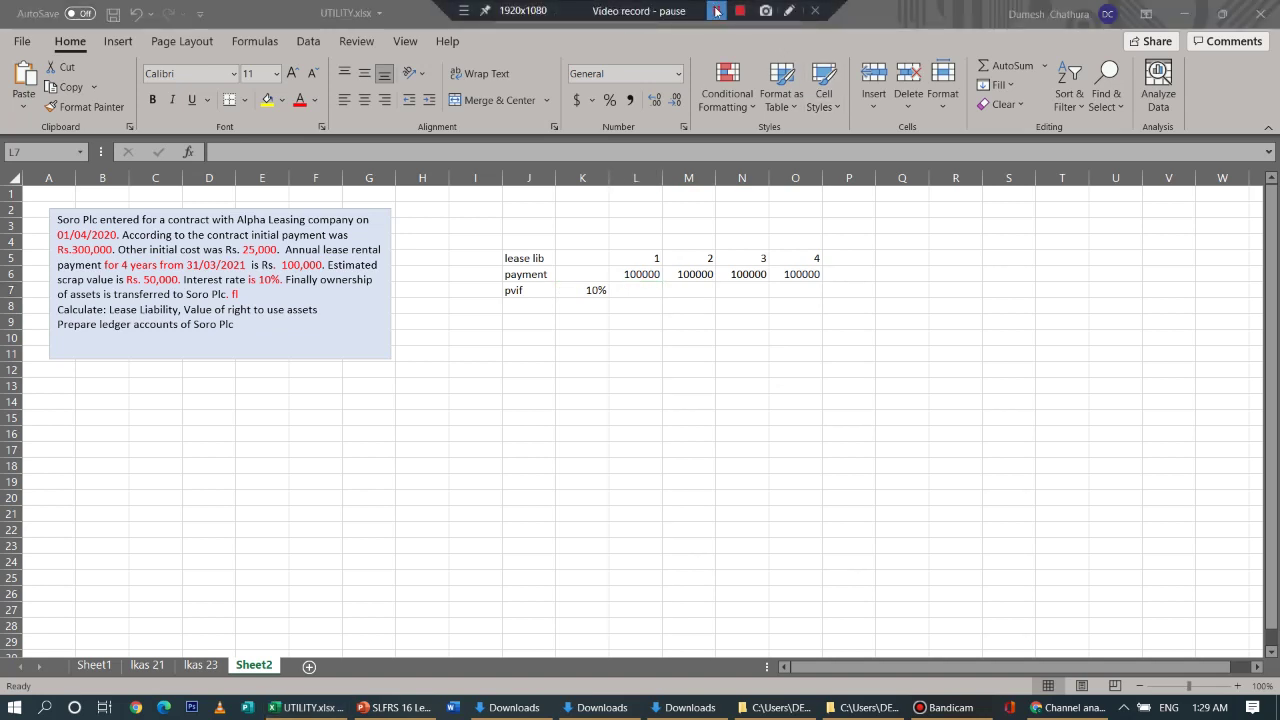
left_click(638, 291)
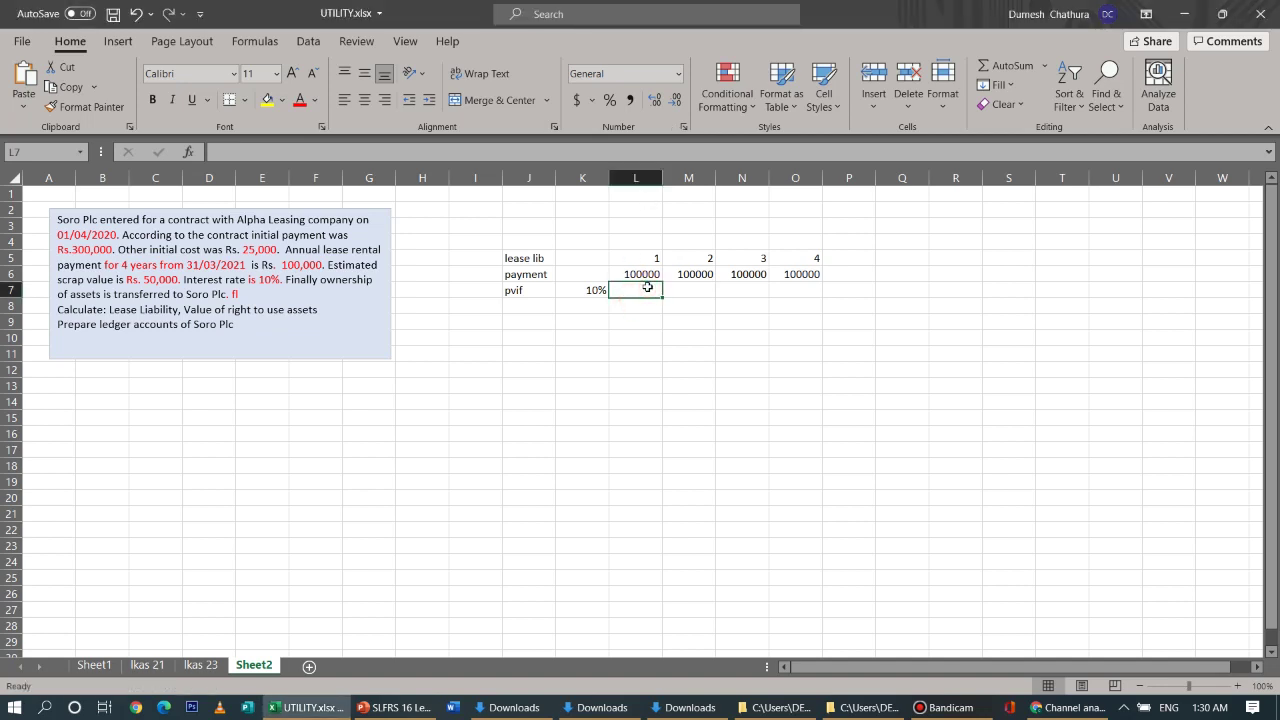
type("0.9")
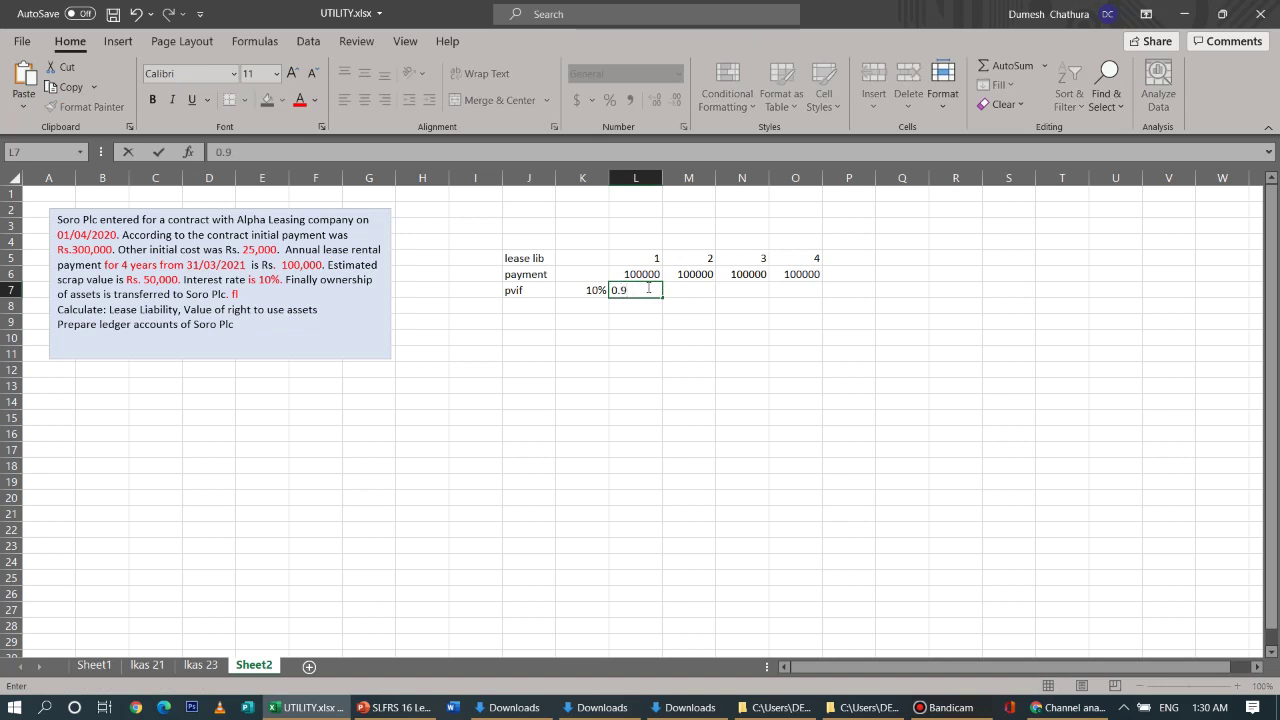
type("091")
key("Tab")
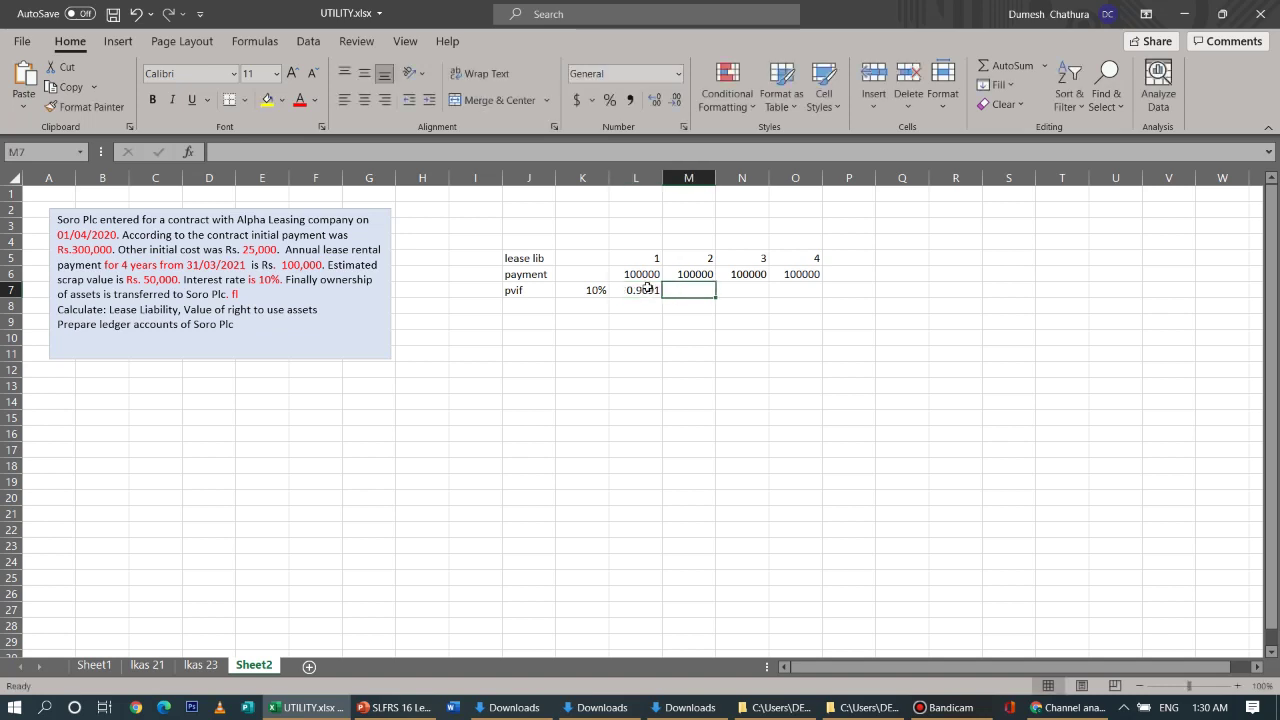
type("0.82")
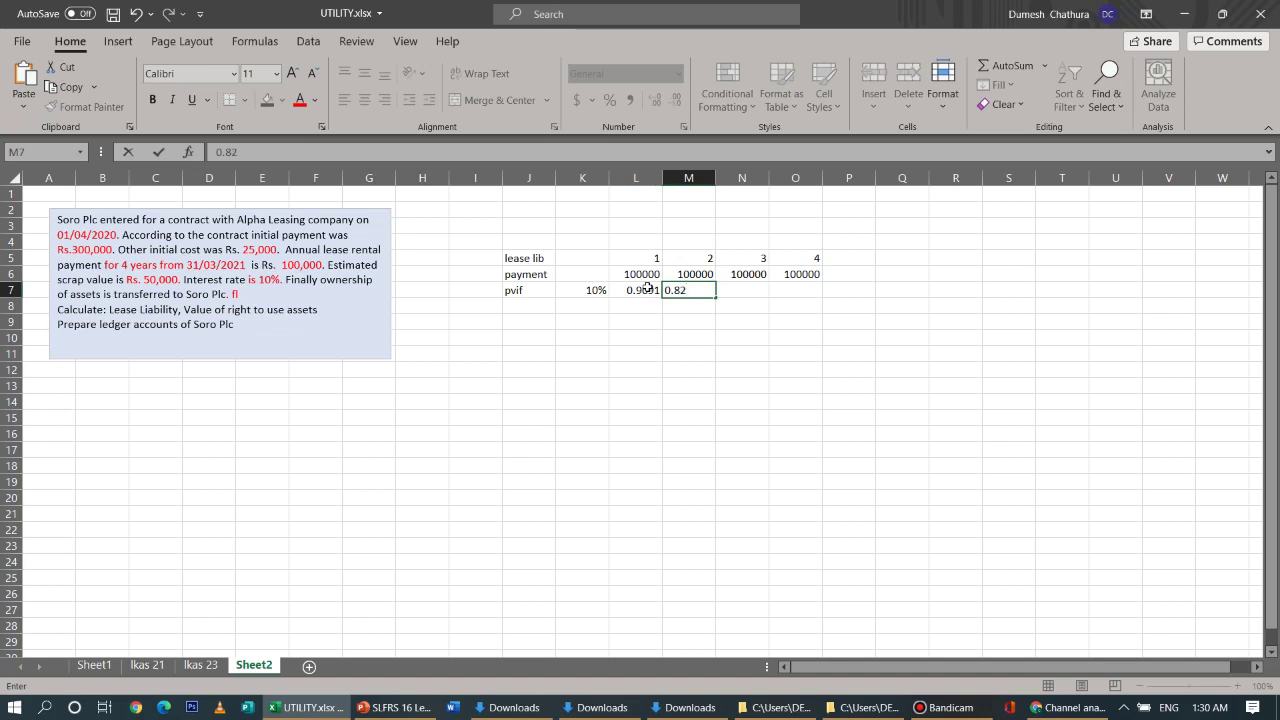
type("64")
key("Tab")
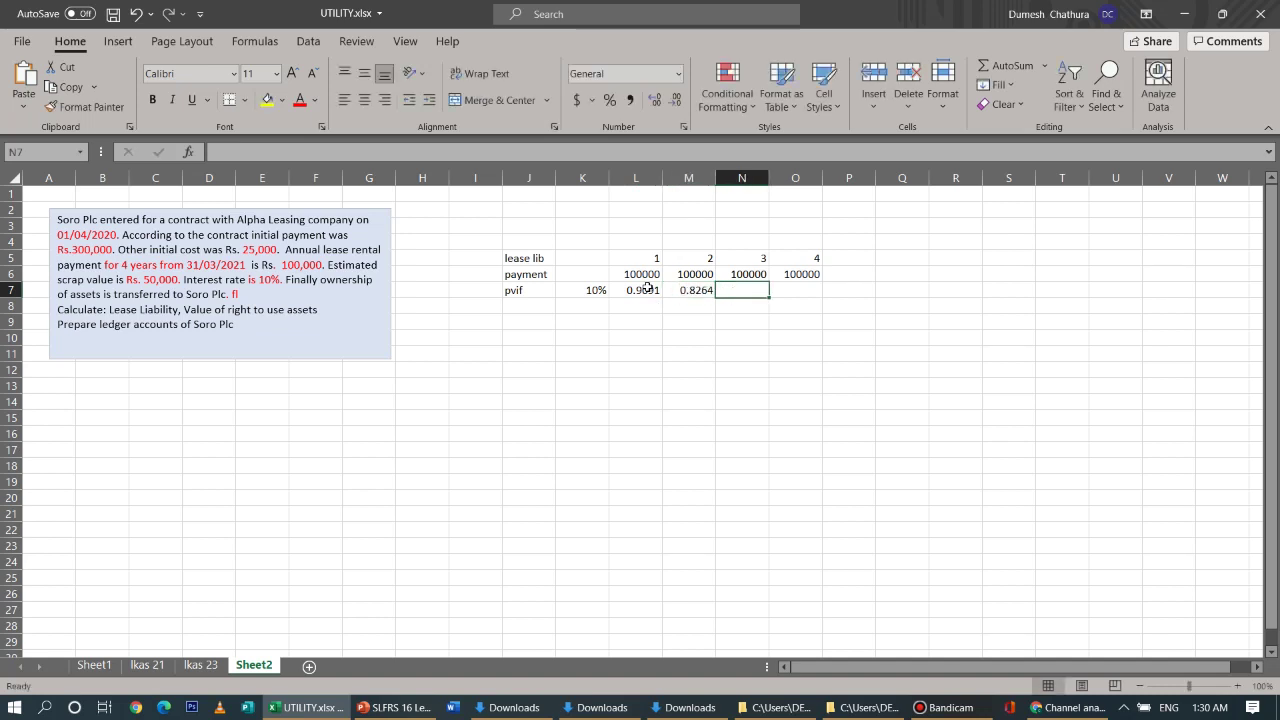
type("0.75")
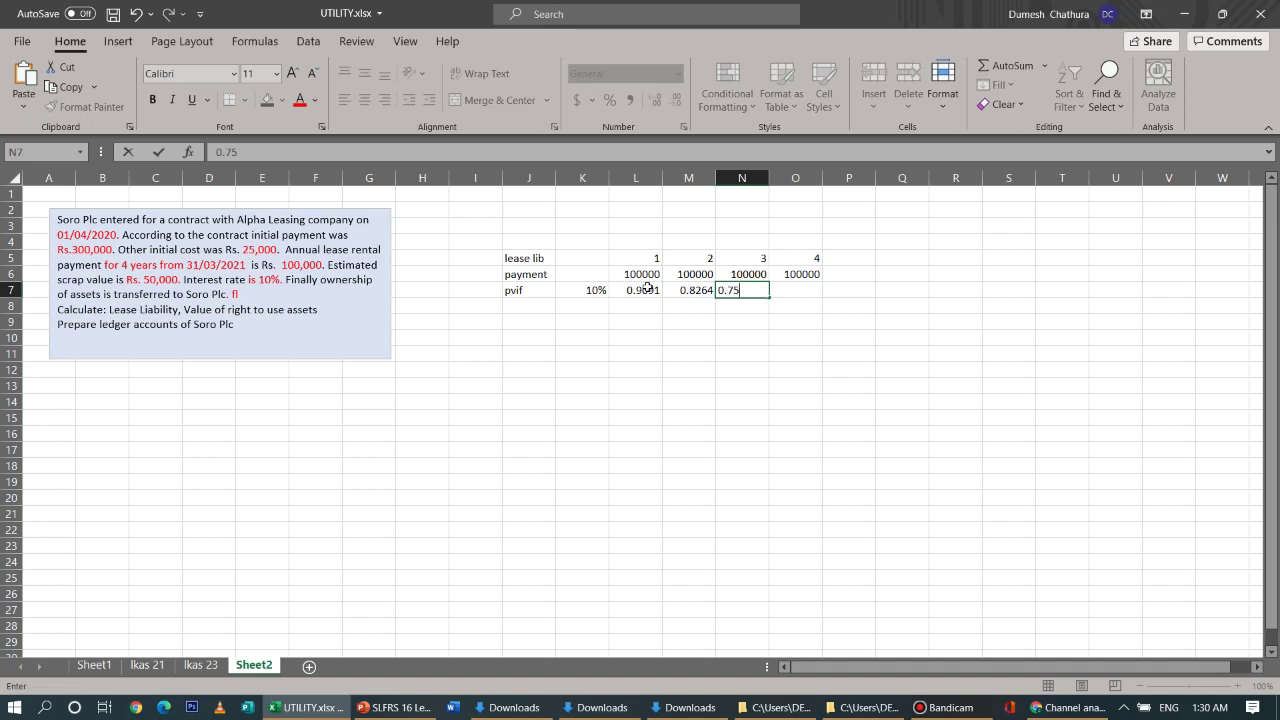
type("13")
key("Tab")
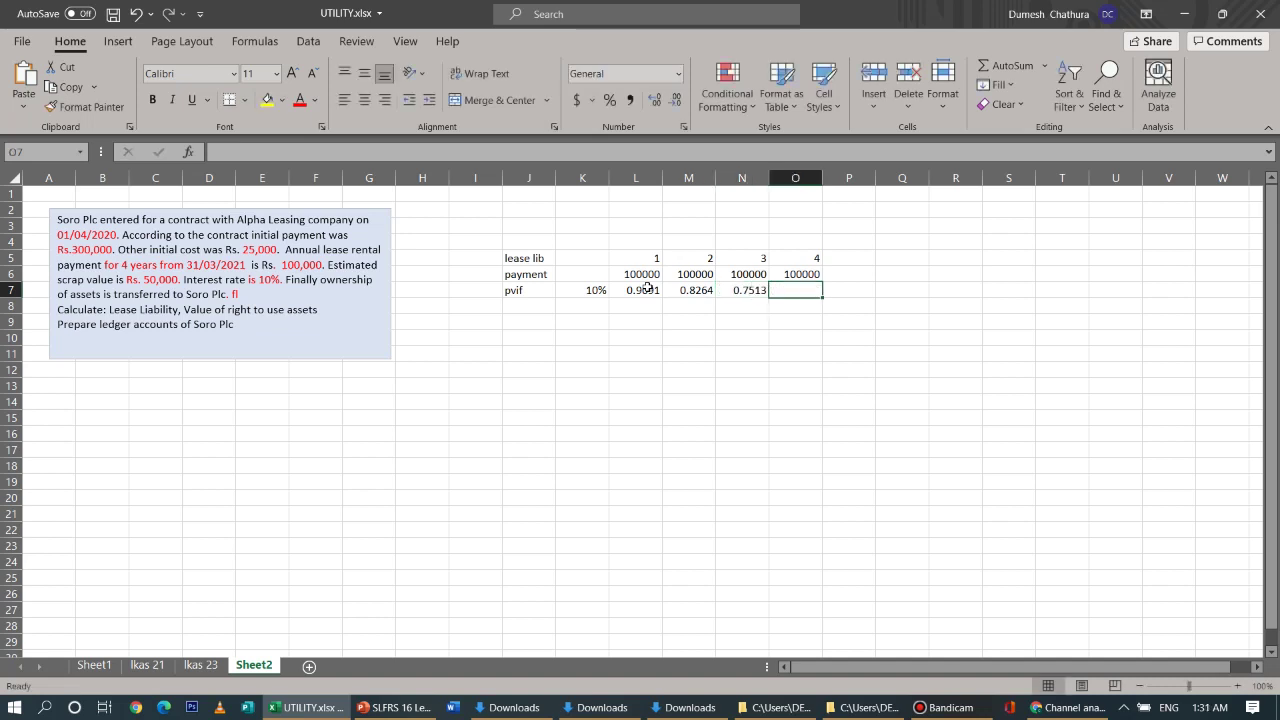
type("0.68")
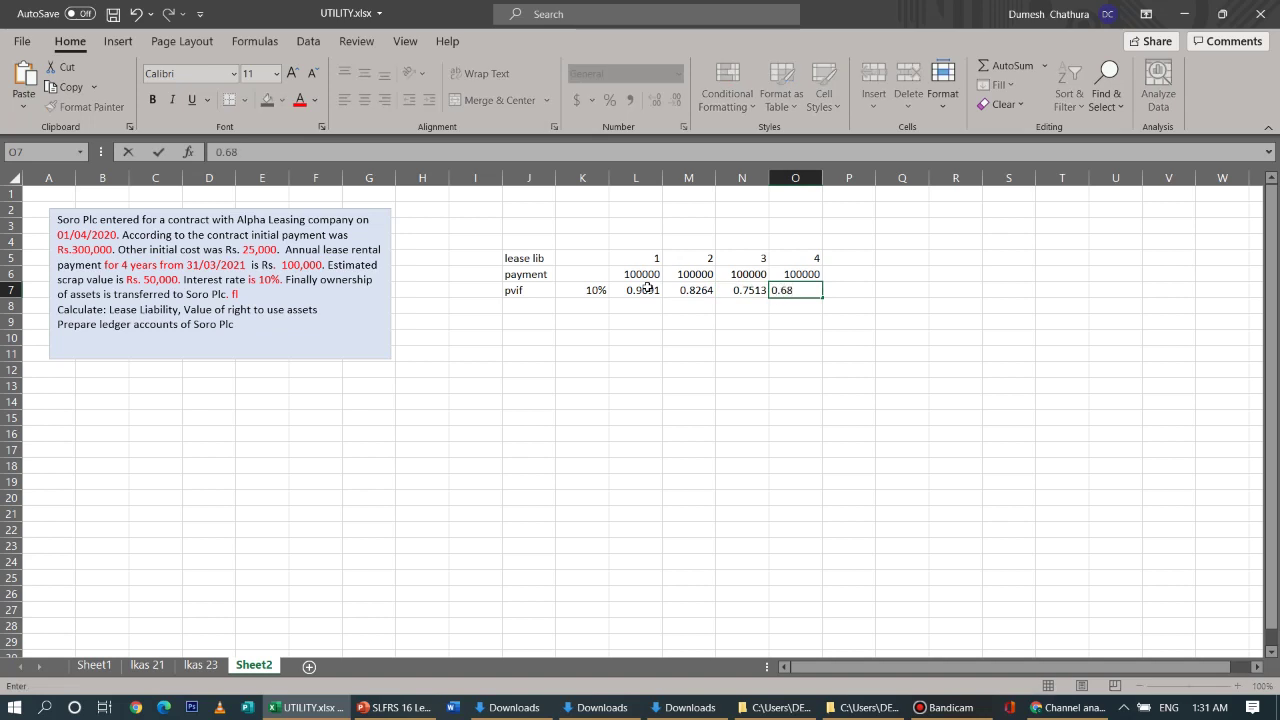
type("30")
left_click(727, 335)
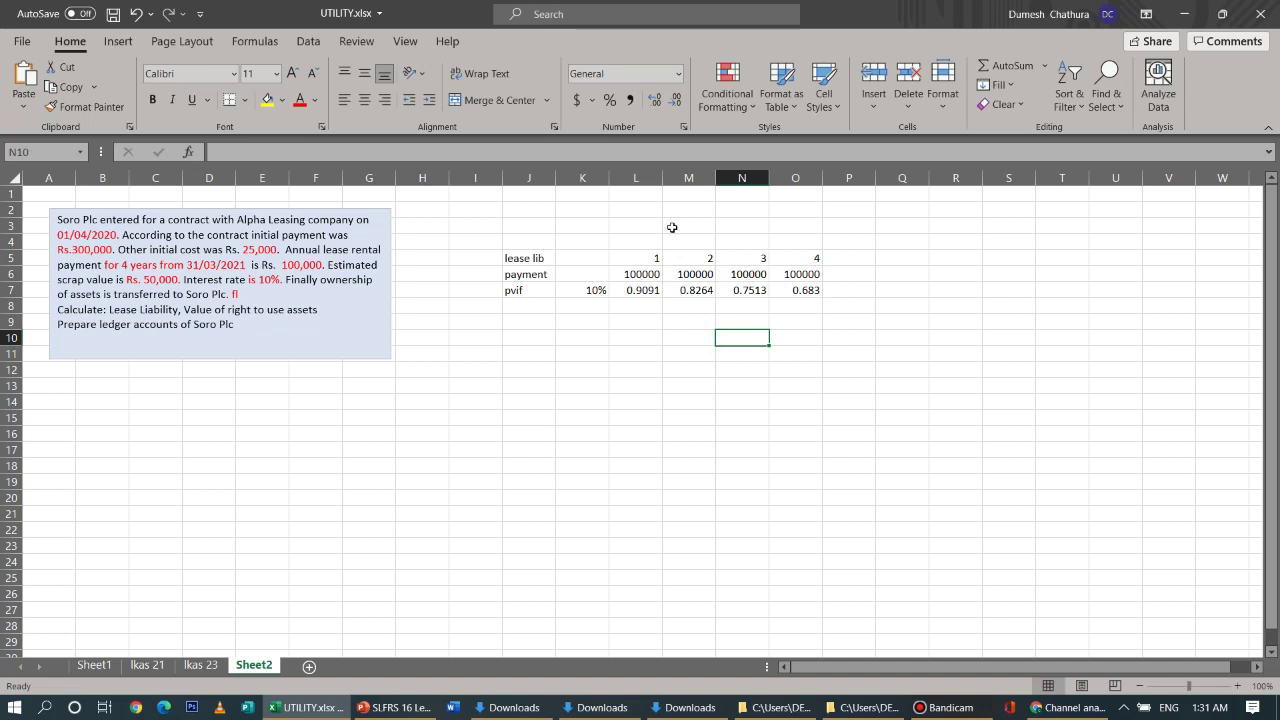
Multiply the payment by its discount factor with =L6*L7 in cell L8 and fill the formula across to O8
left_click(641, 273)
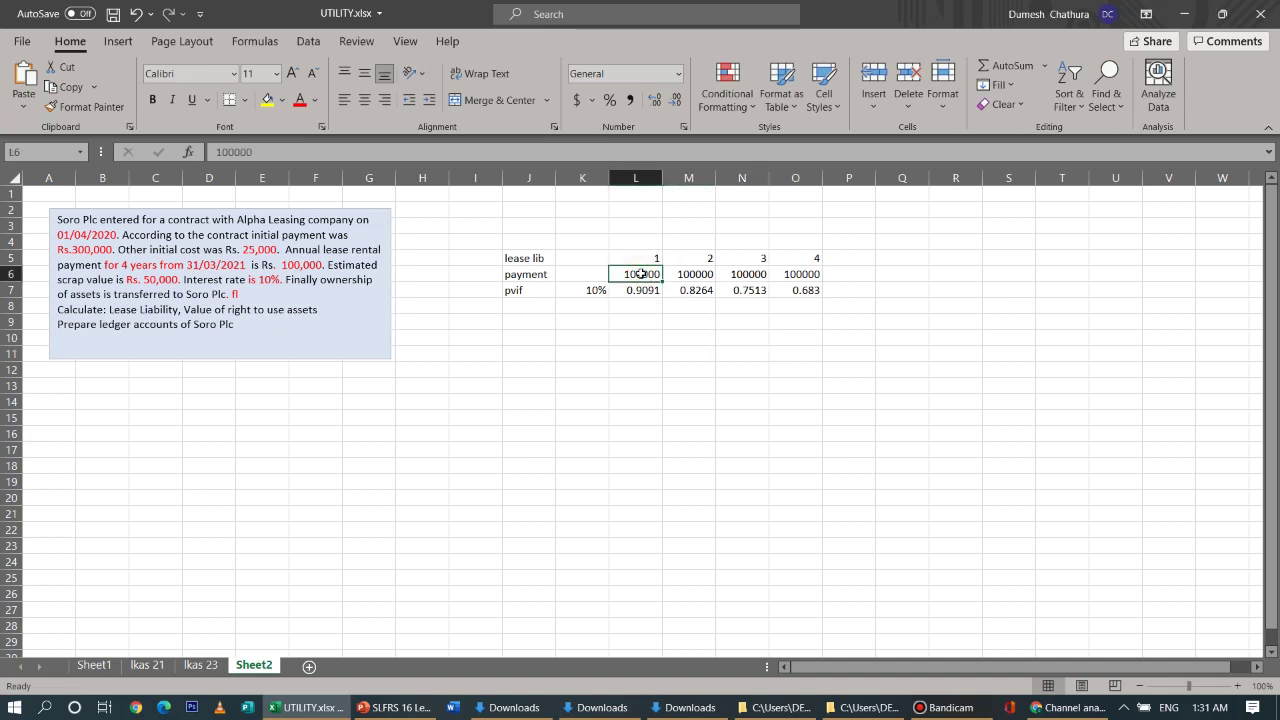
left_click(634, 305)
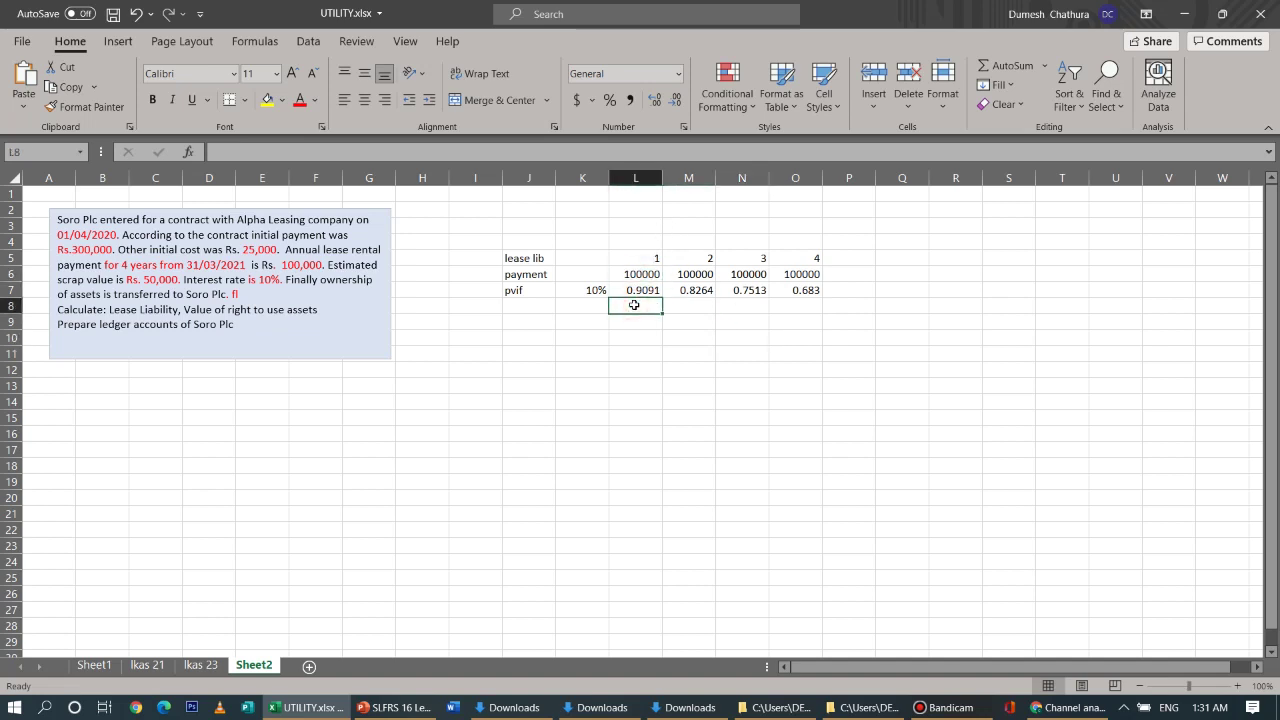
type("=")
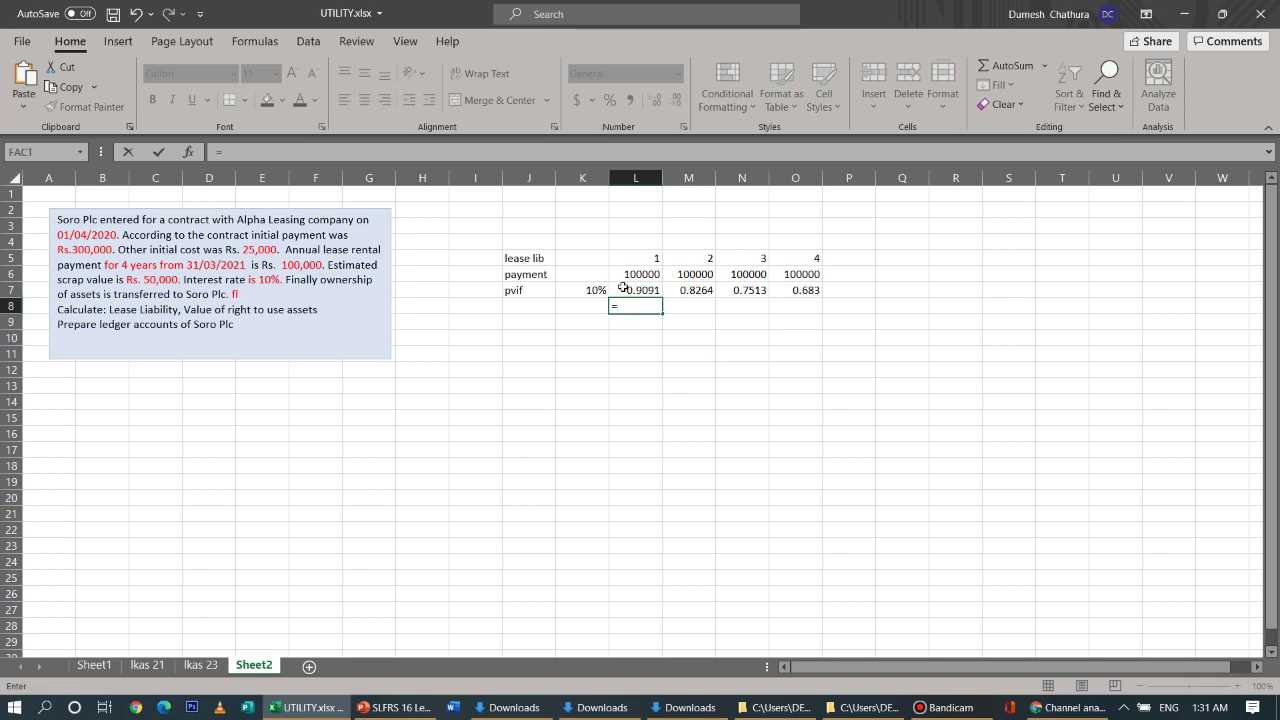
left_click(622, 277)
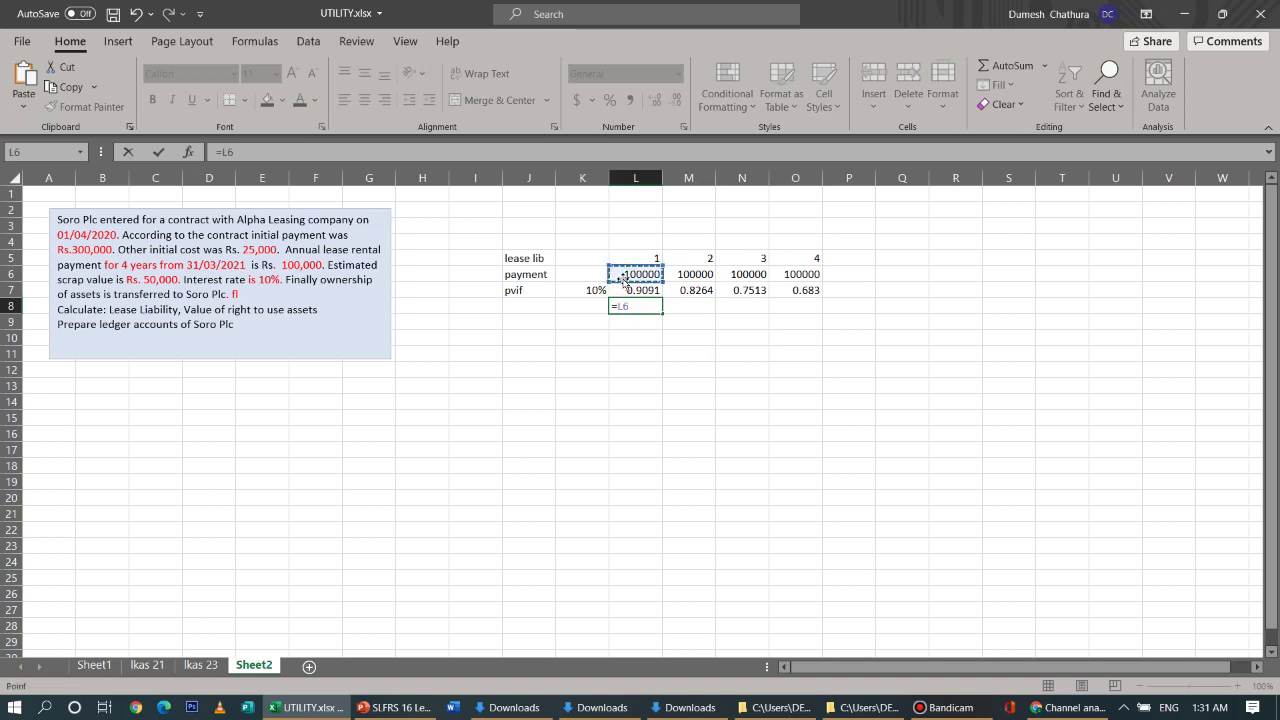
type("*")
left_click(643, 289)
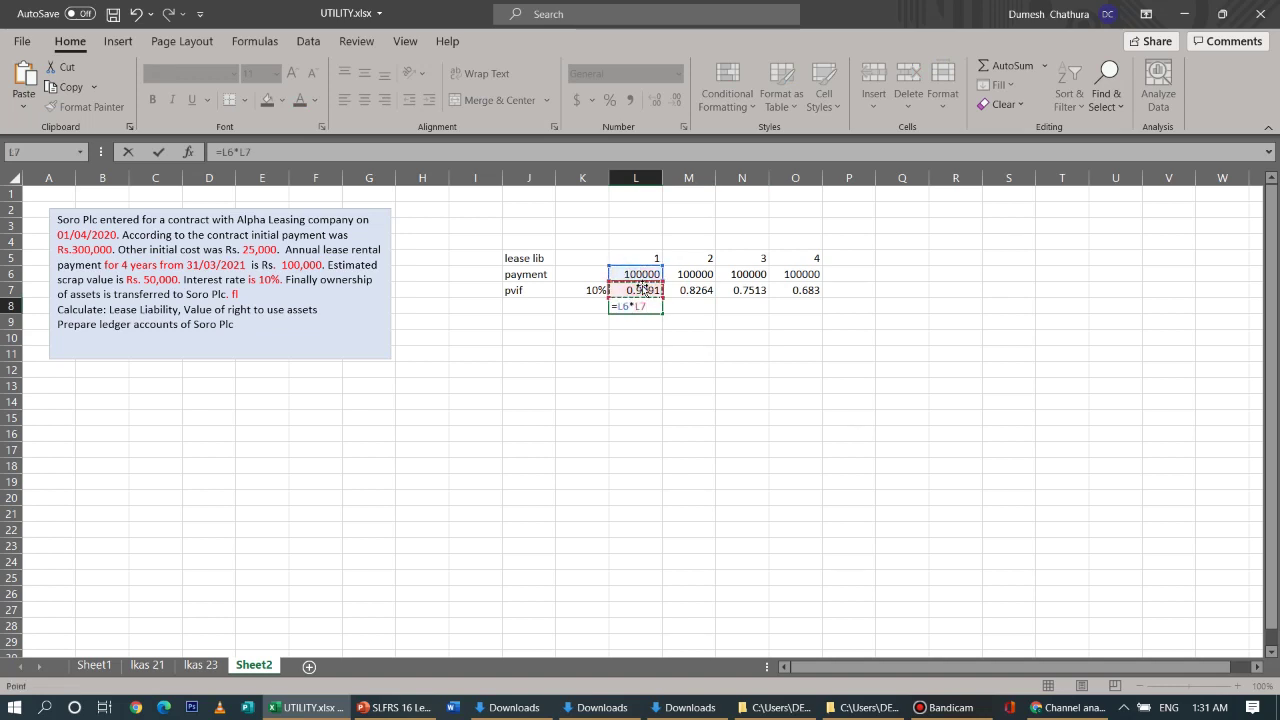
key("Return")
left_click(648, 306)
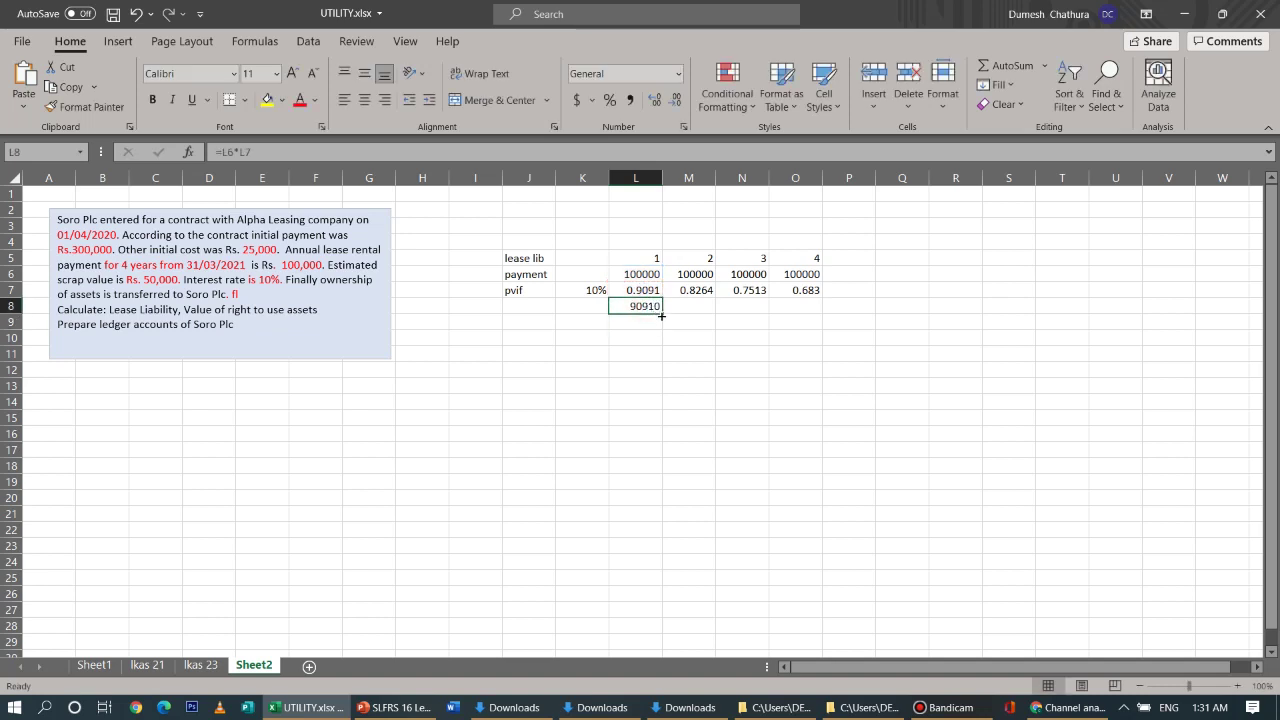
left_click_drag(661, 314, 808, 306)
Total the discounted payments in cell P8 with =SUM(L8:O8)
left_click(832, 306)
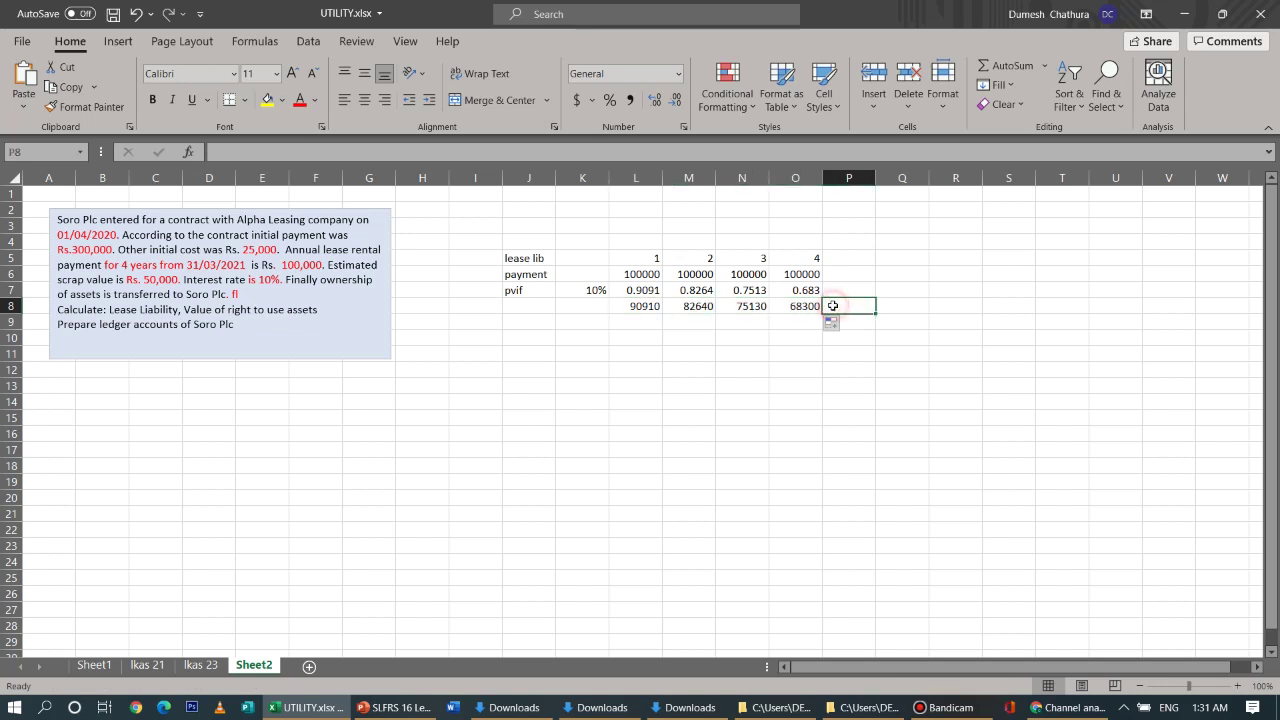
type("=")
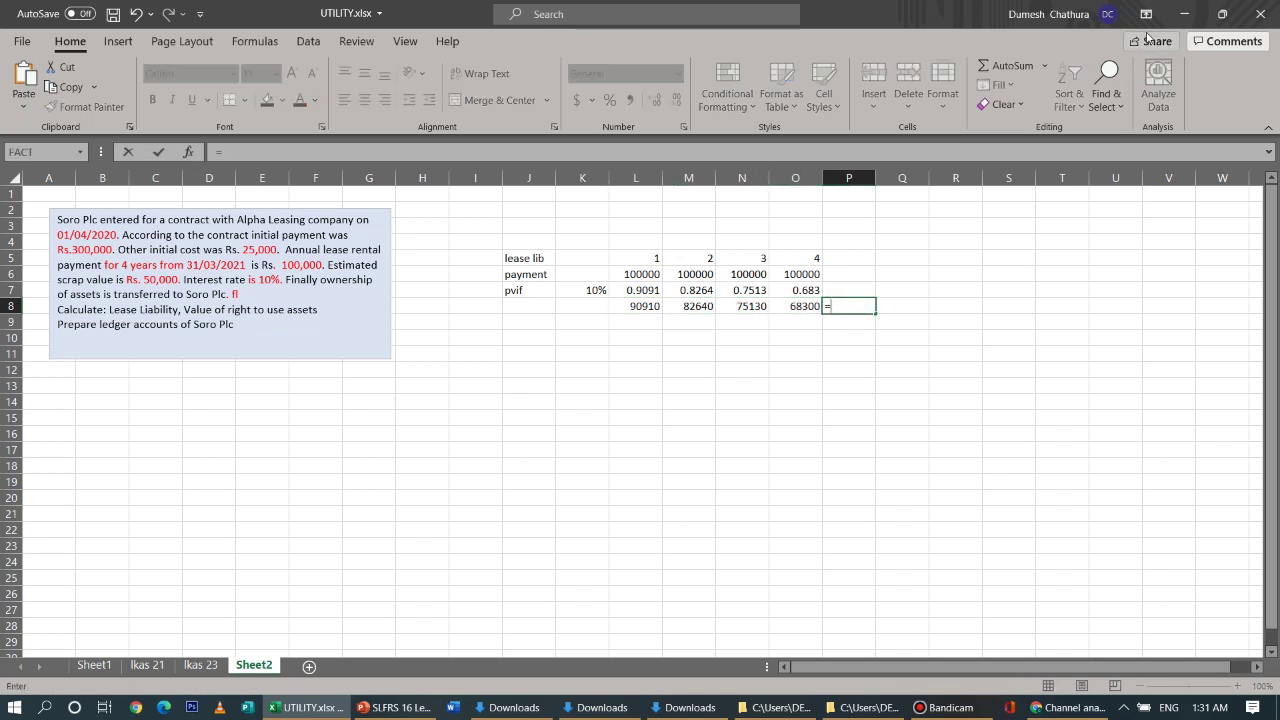
left_click(1021, 66)
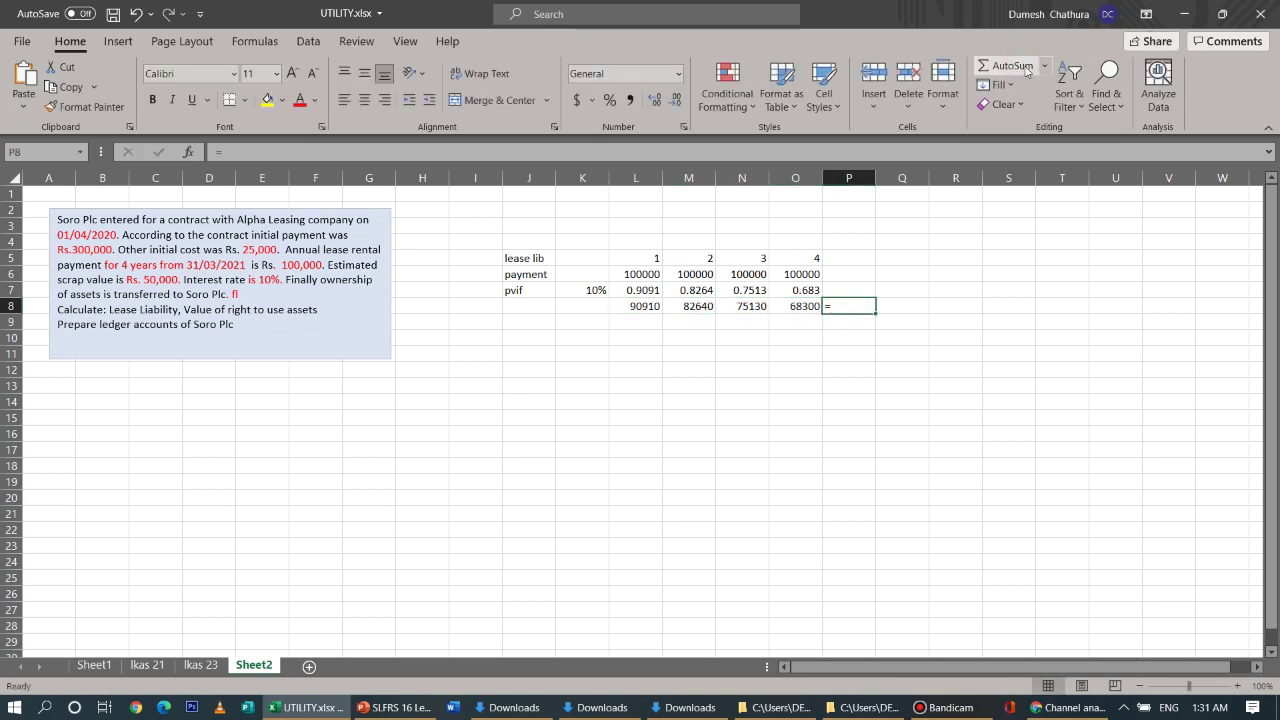
left_click(1044, 66)
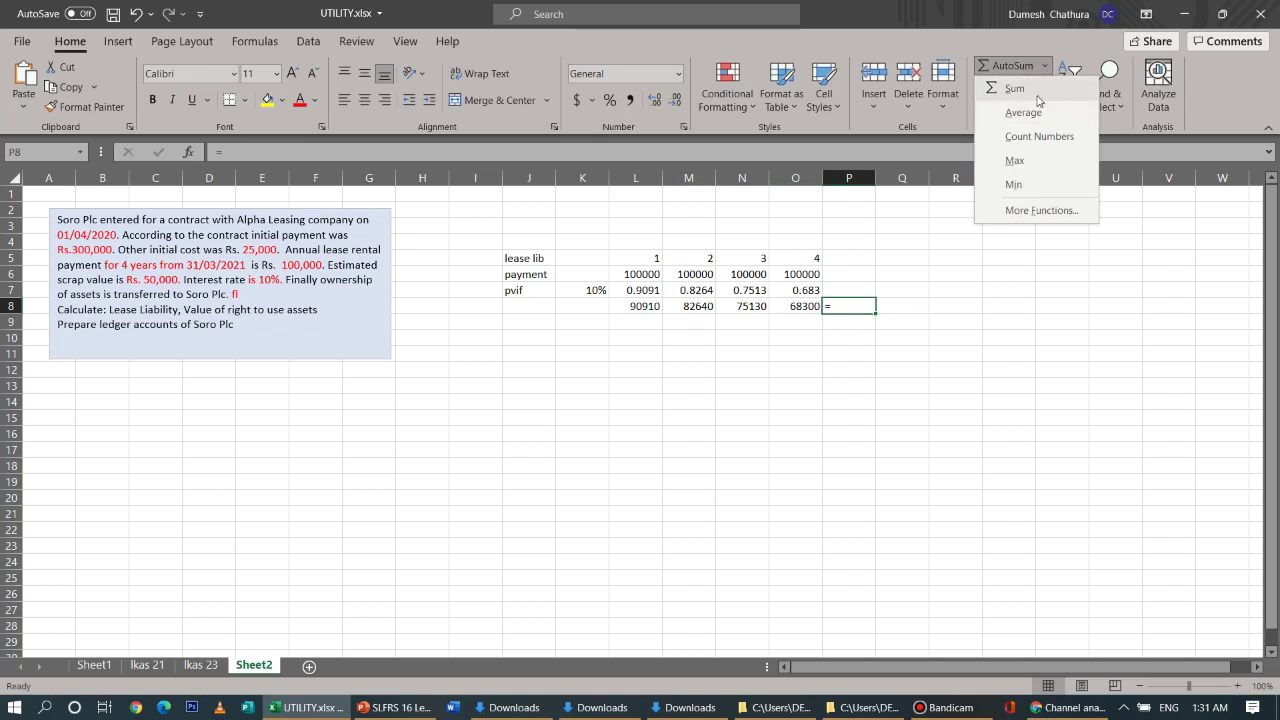
key("Escape")
key("alt+equal")
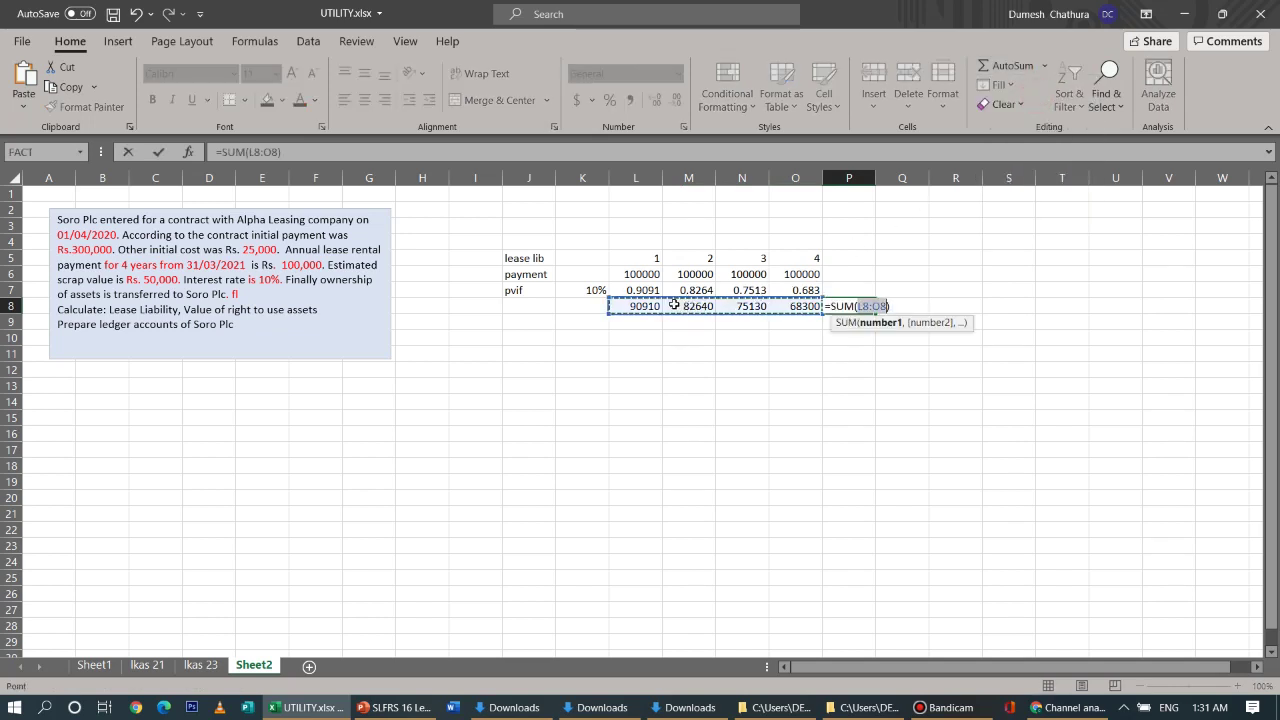
key("Return")
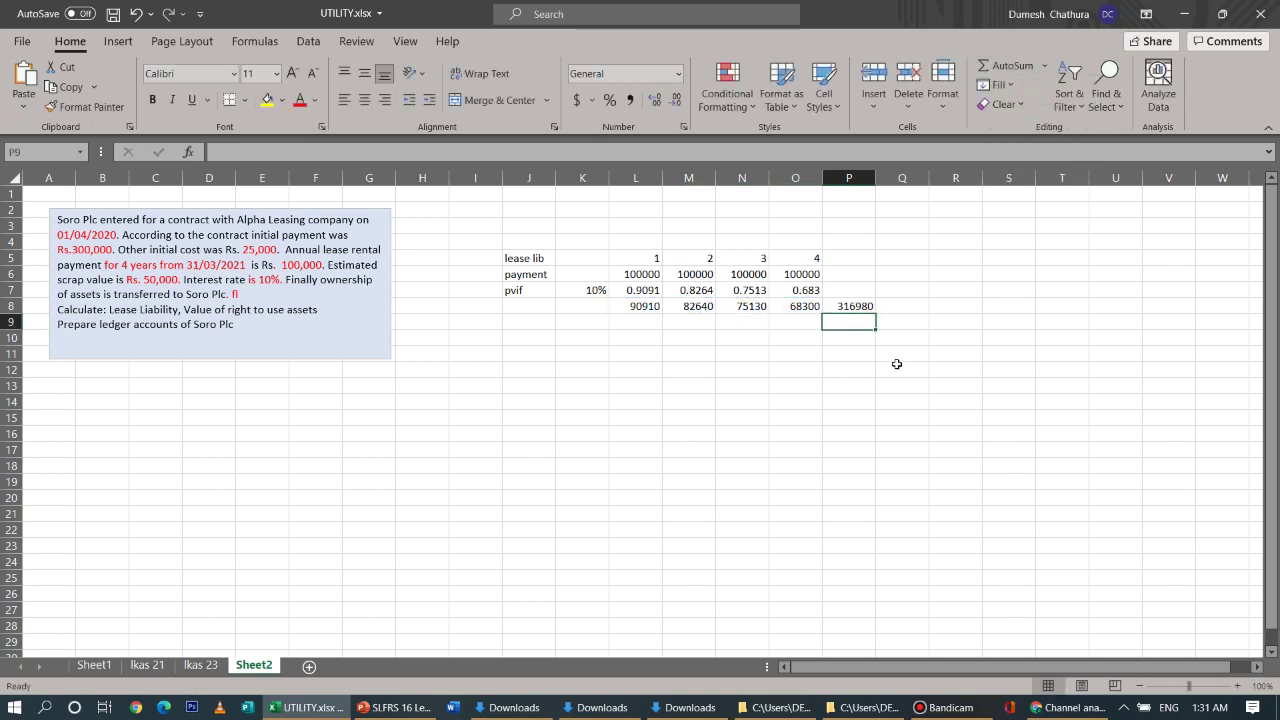
Highlight the lease liability total in cell P8 with the standard green fill colour
left_click(855, 307)
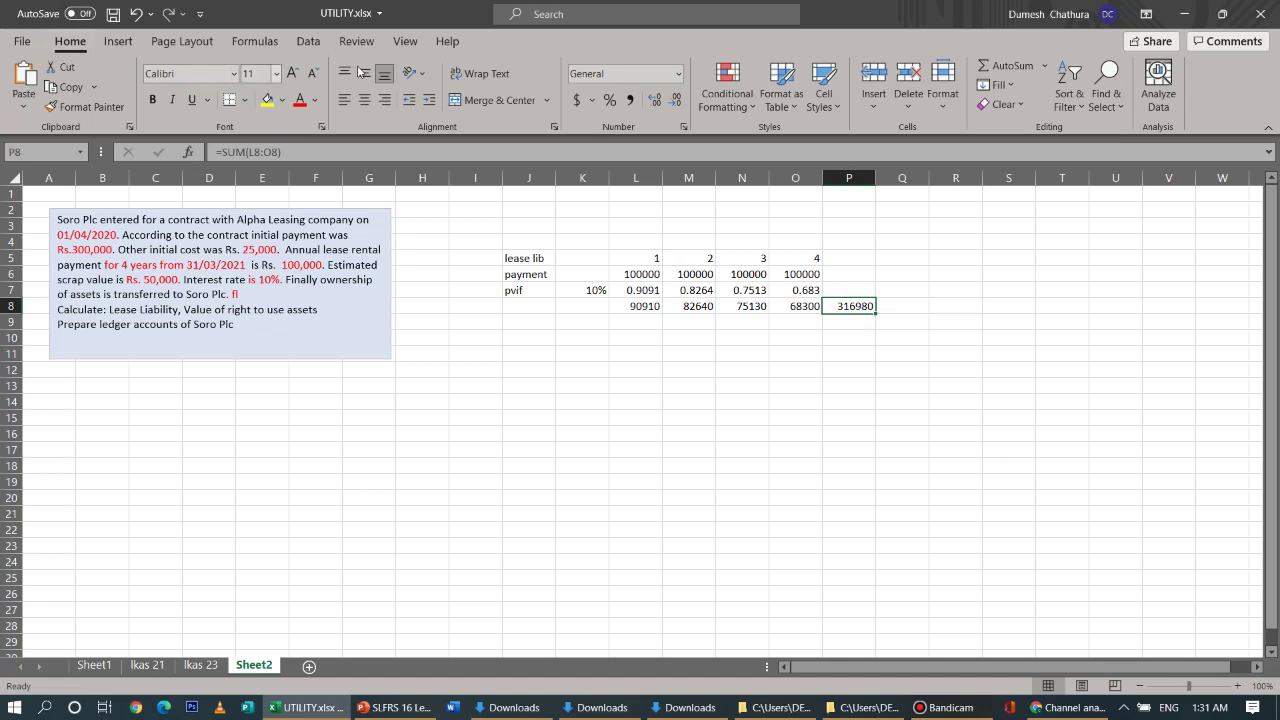
left_click(282, 100)
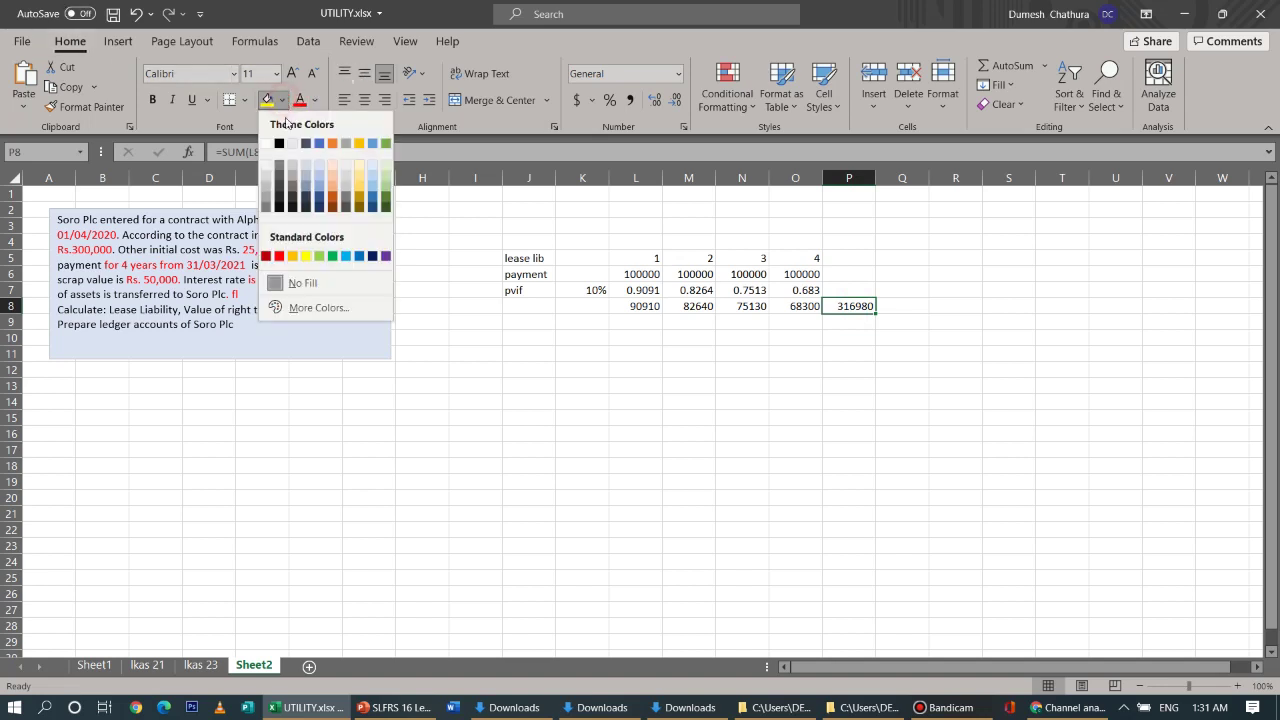
left_click(332, 256)
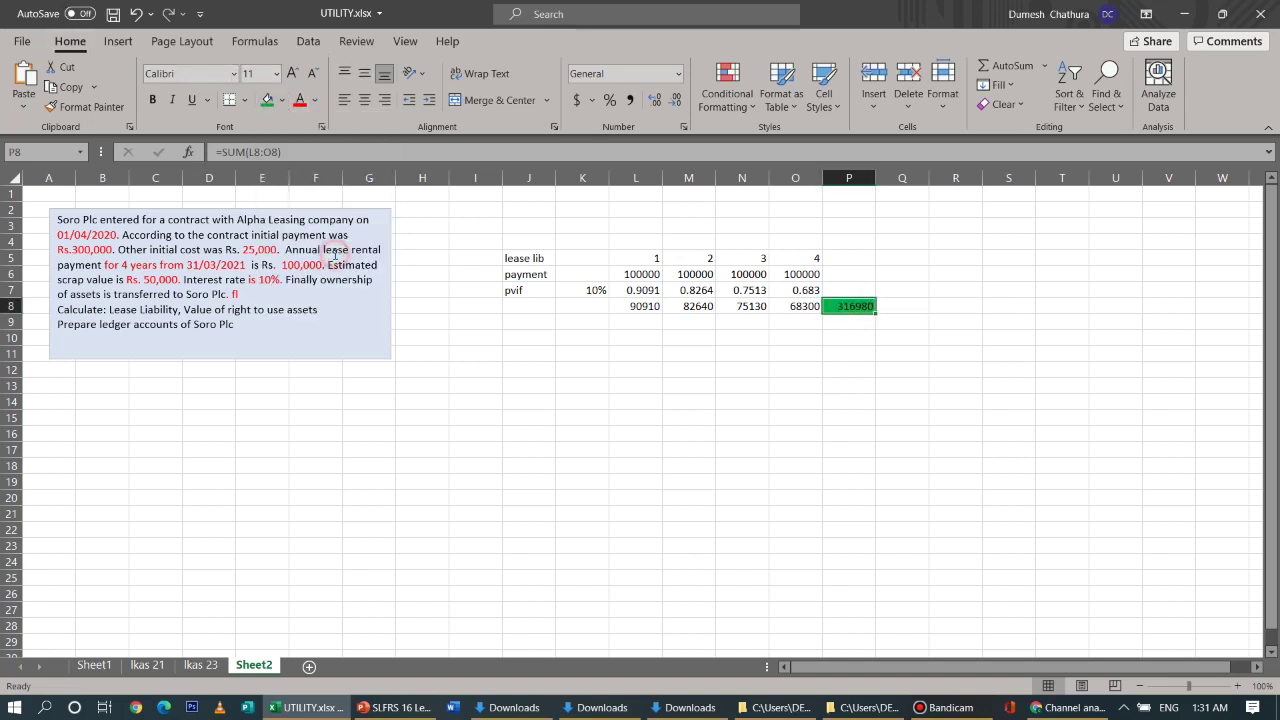
left_click(626, 417)
left_click(849, 305)
Enter the rounded lease liability 317000 in cell Q8 beside the green total
left_click(906, 308)
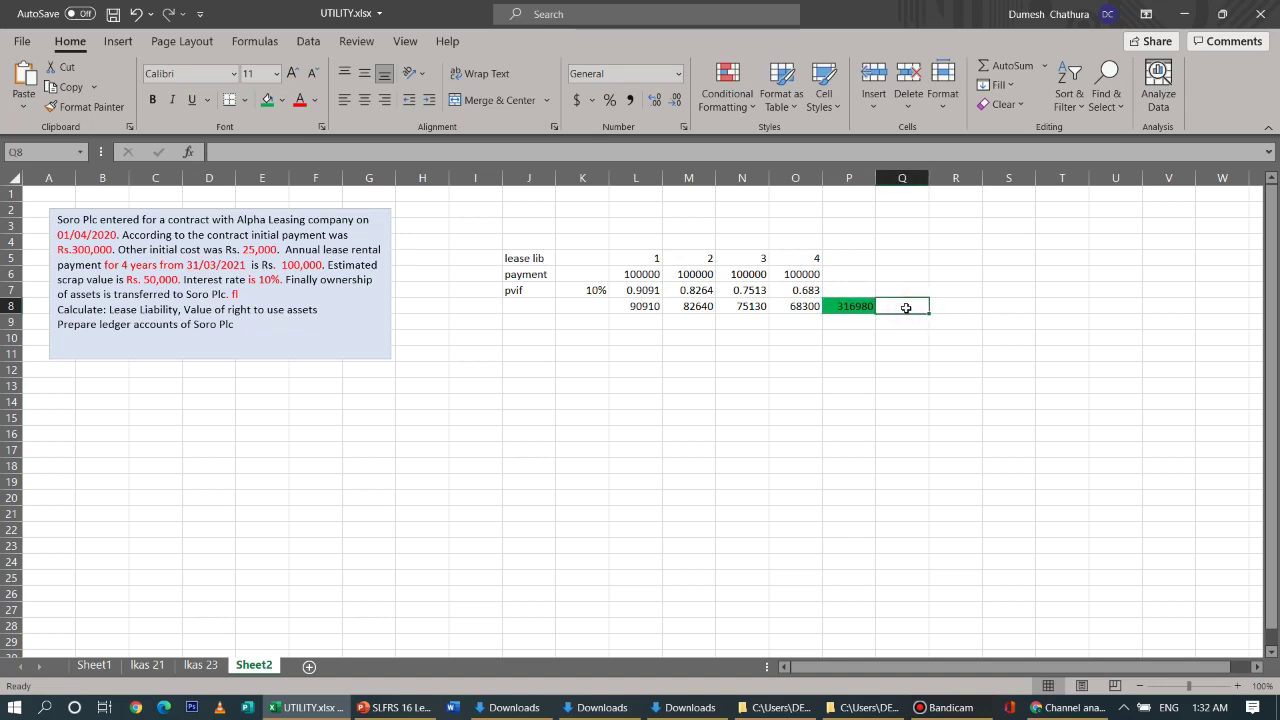
type("3")
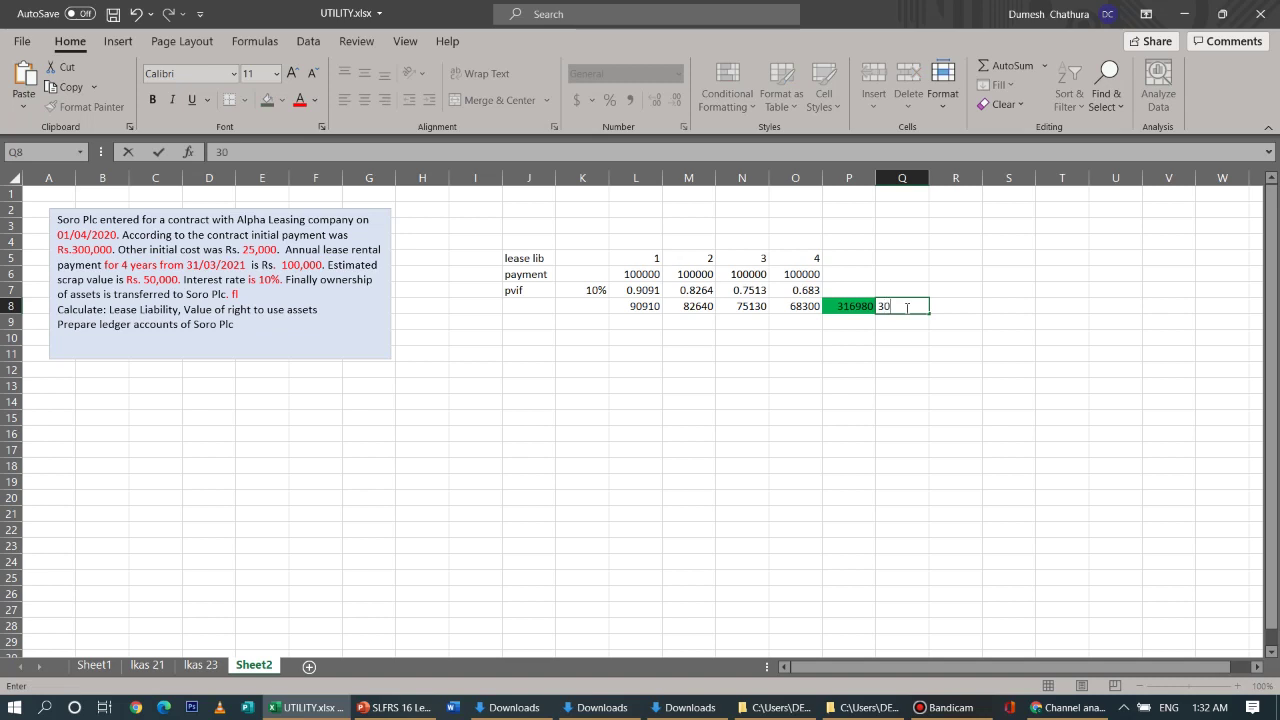
type("17000")
left_click(905, 369)
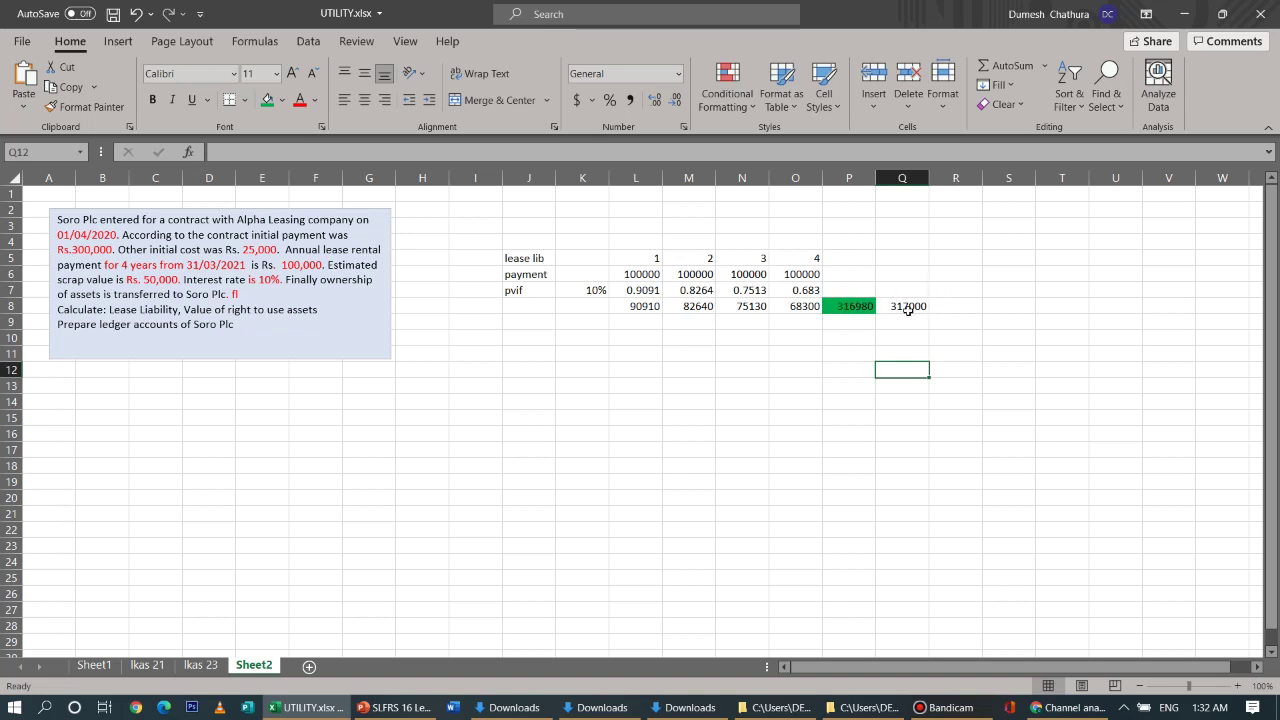
left_click(908, 308)
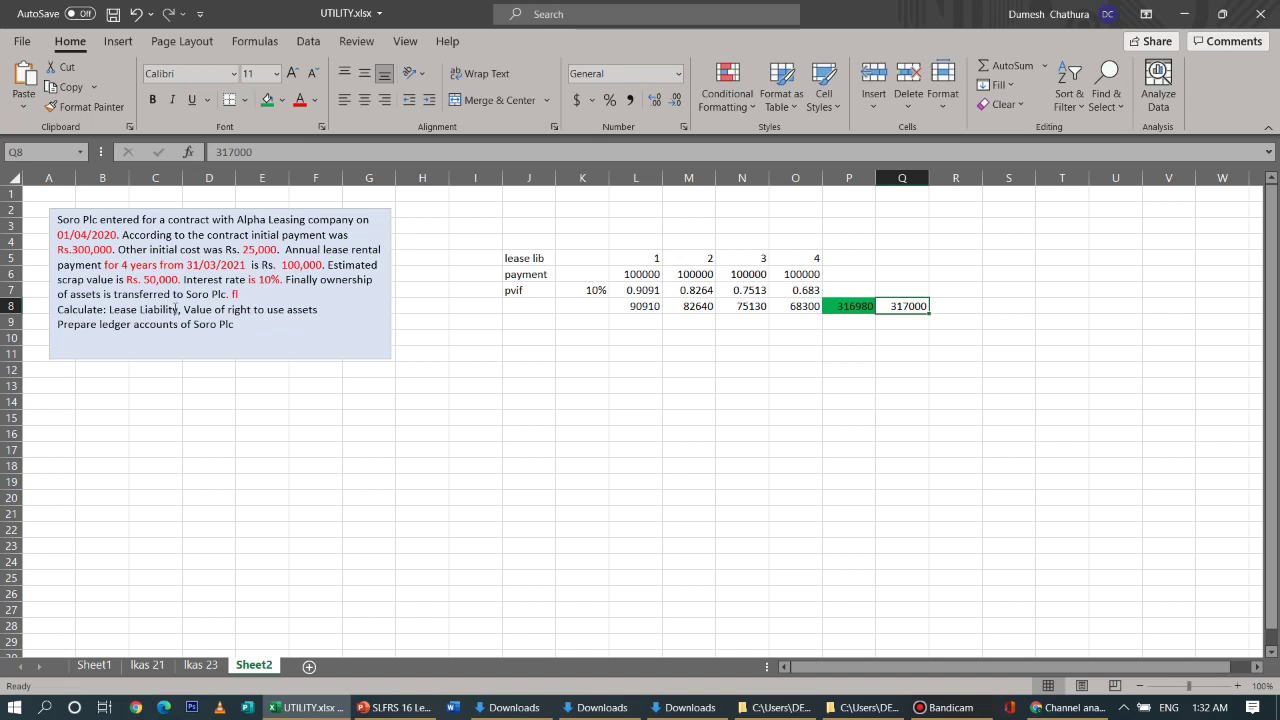
Colour the words "Lease Liability" red in the Calculate line of the question text box
left_click_drag(176, 309, 109, 309)
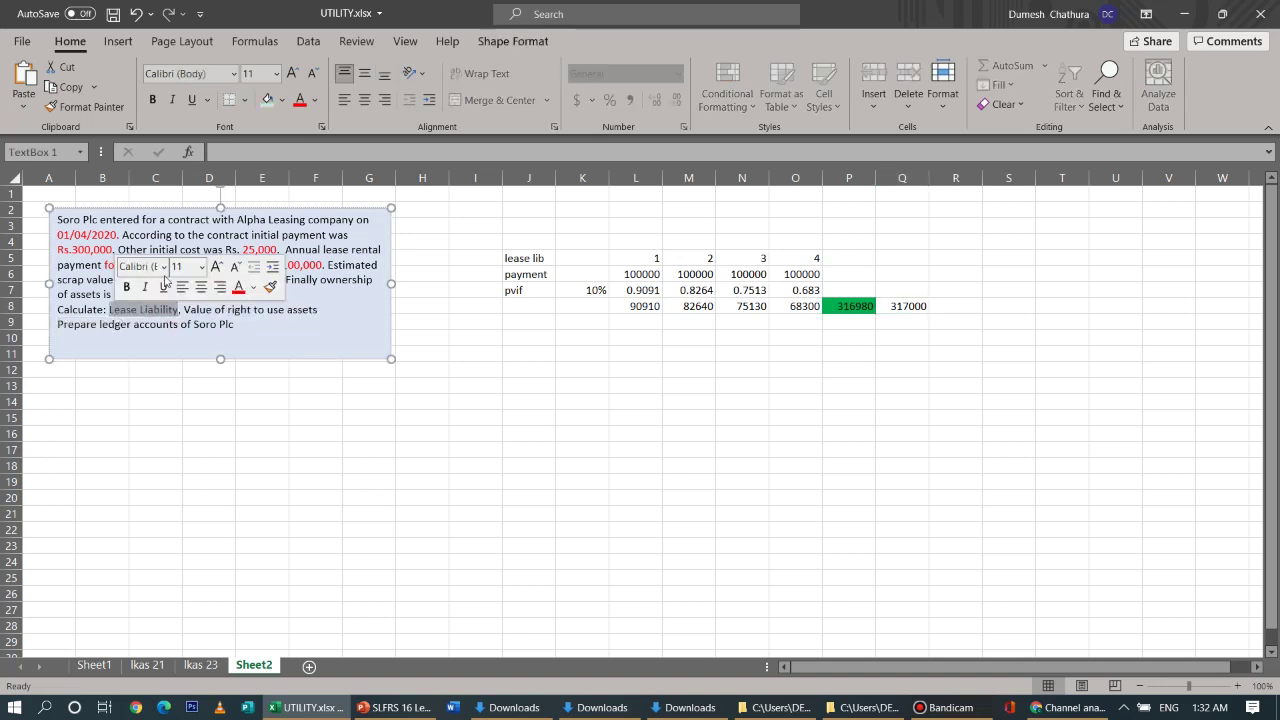
left_click(239, 287)
Enter the heading "valu of right to use asset" in cell I15
left_click(466, 420)
type("va")
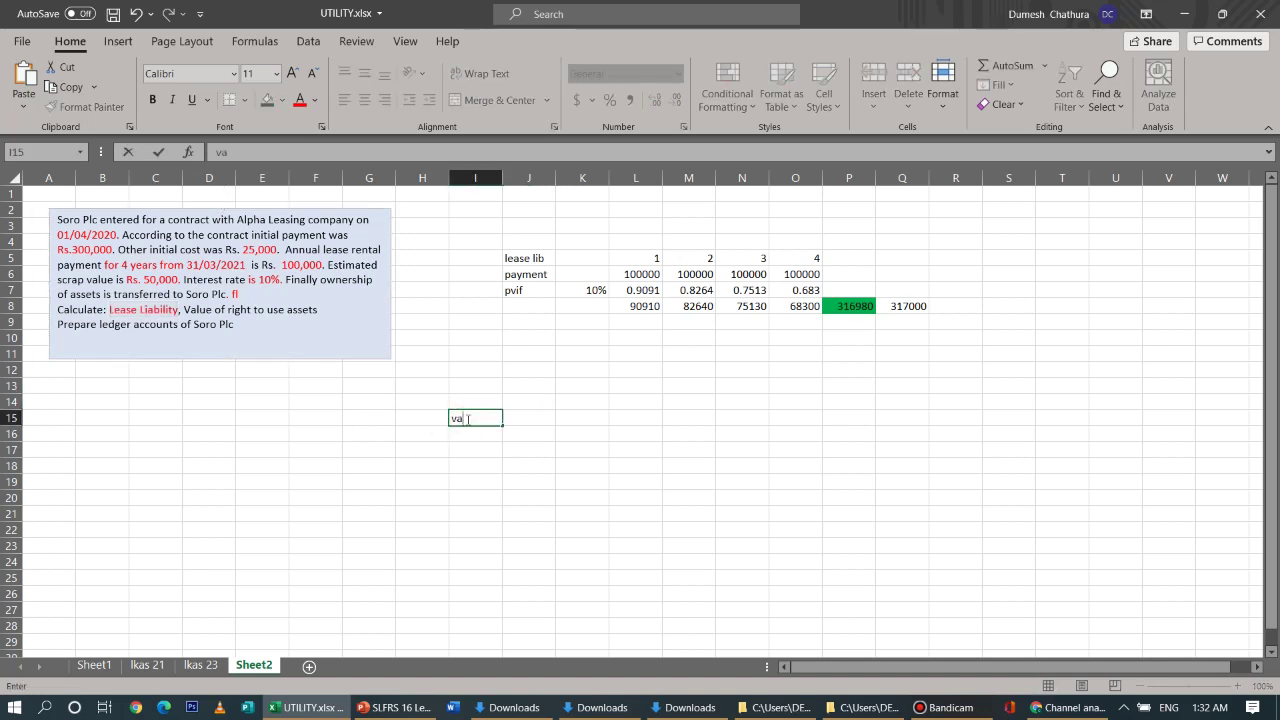
type("lu")
key("BackSpace")
key("BackSpace")
key("BackSpace")
type("of right to use ass")
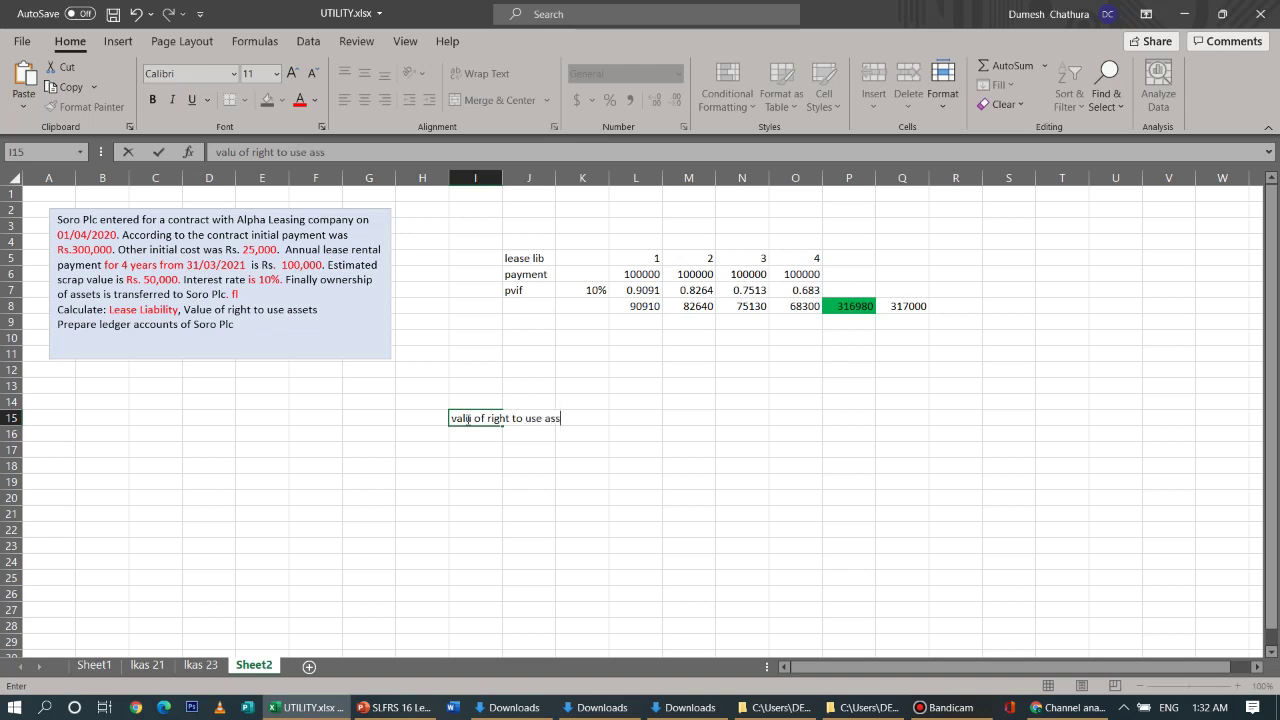
type("et")
left_click(521, 467)
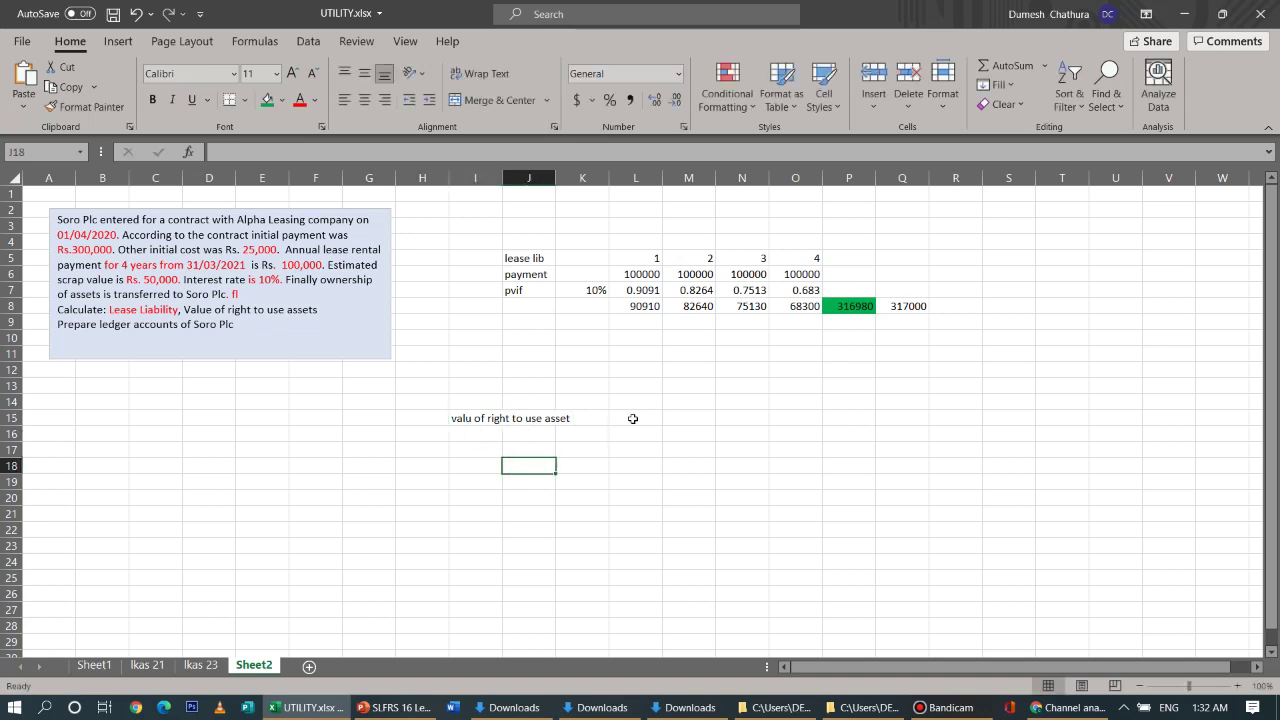
Add the "lease lib" row under the heading, with the label in J16 and 316980 in L16
left_click(522, 437)
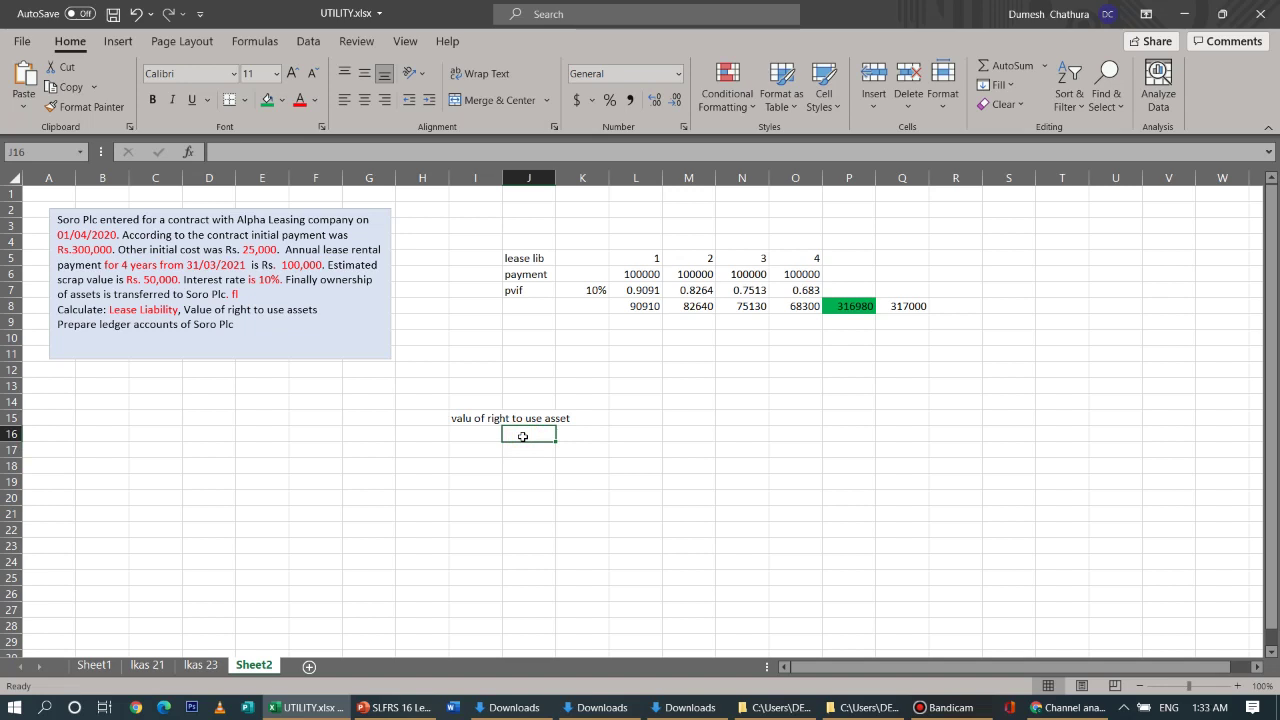
type("(")
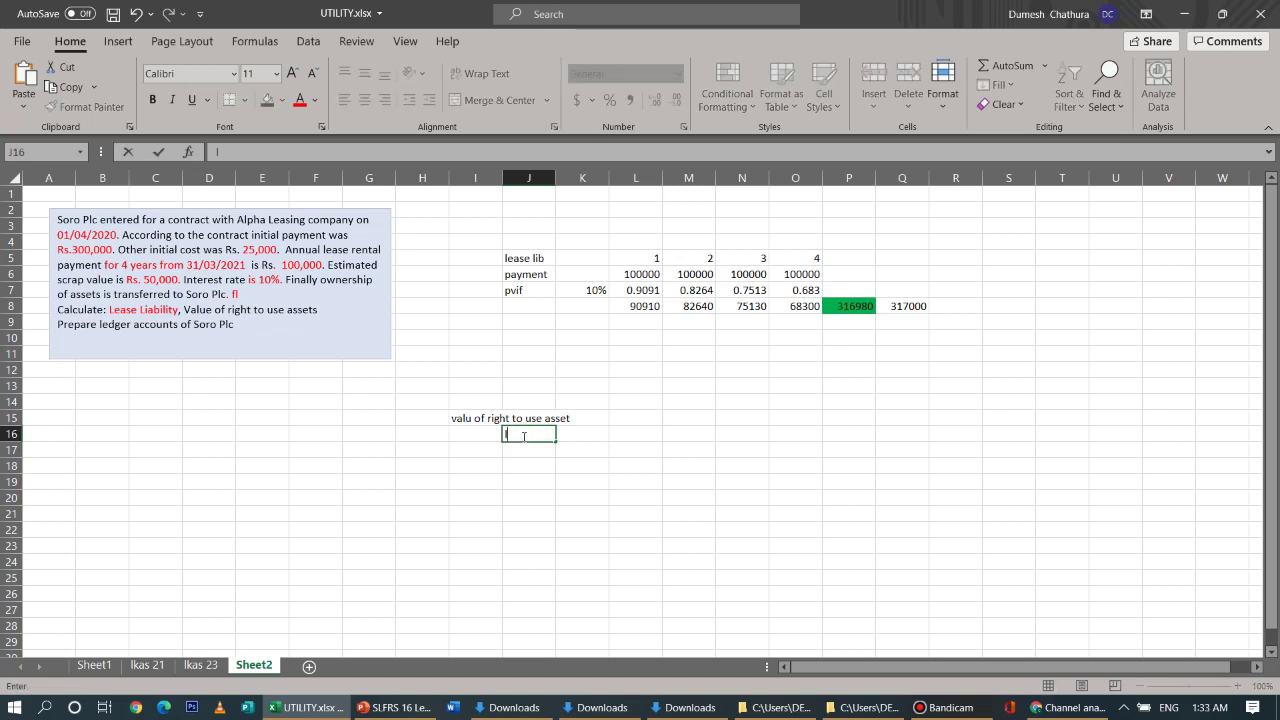
type("ease")
type("lib")
left_click(637, 437)
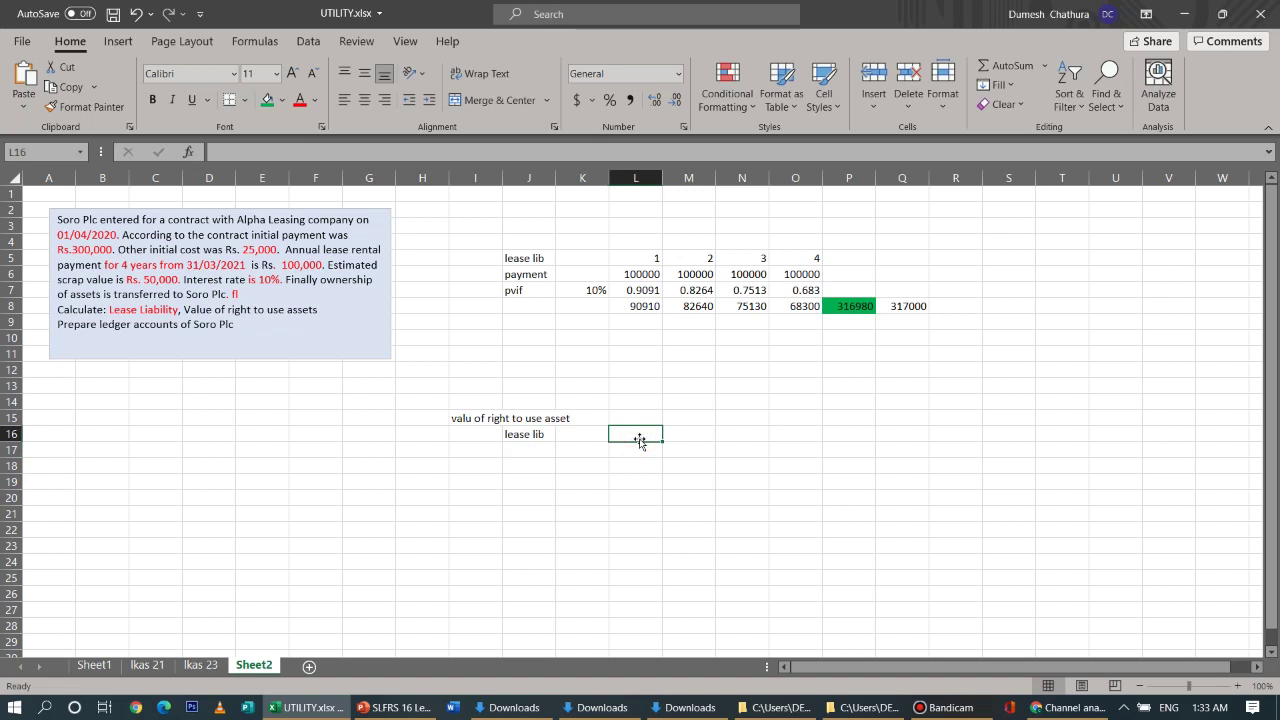
type("316980")
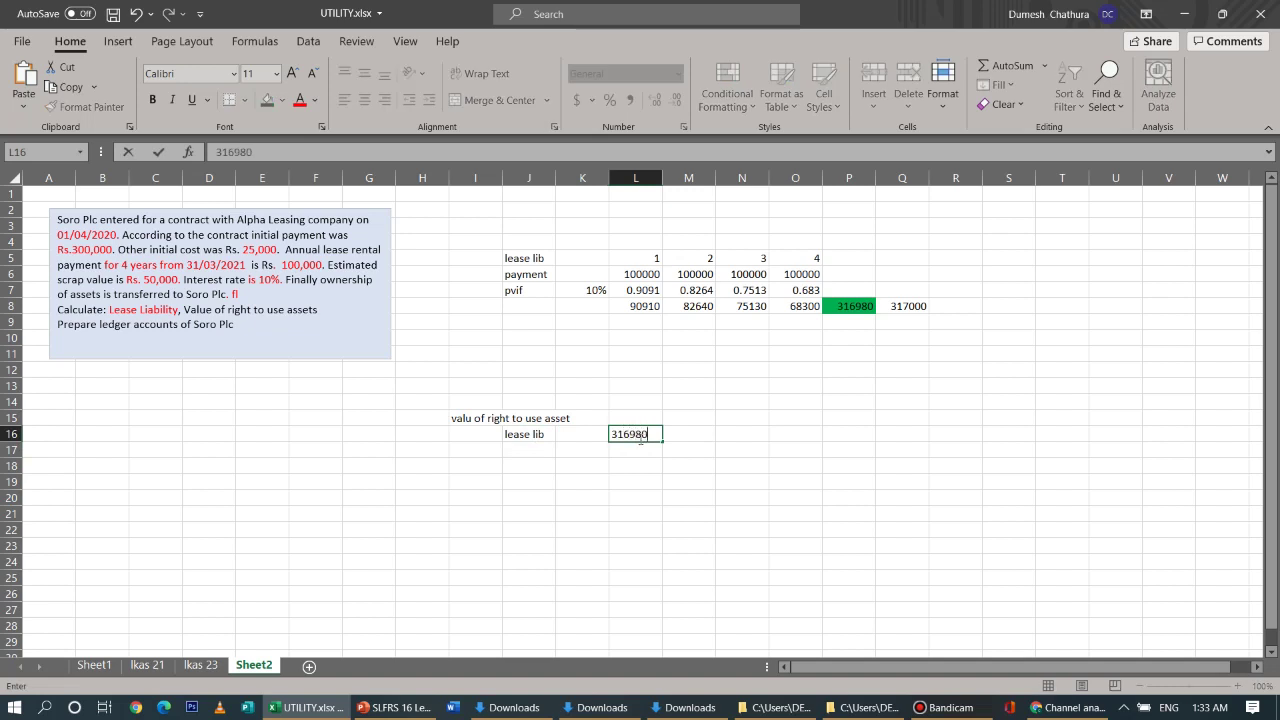
left_click(610, 494)
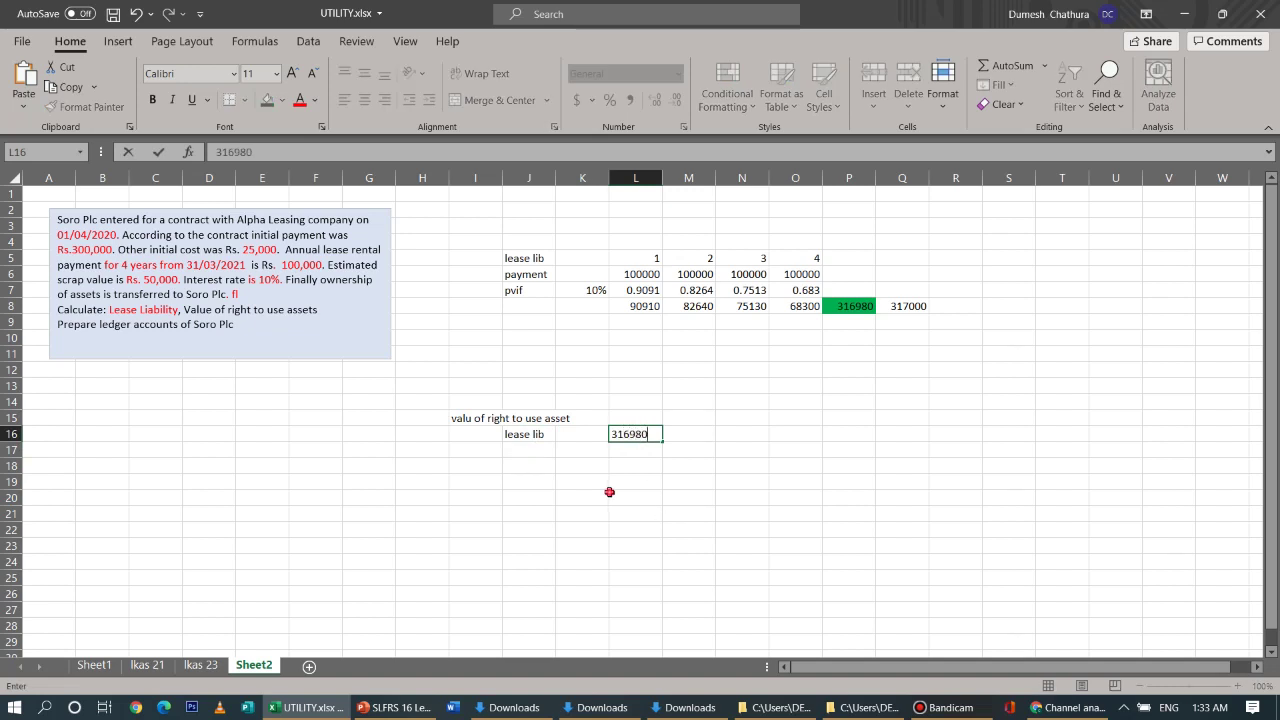
left_click(522, 447)
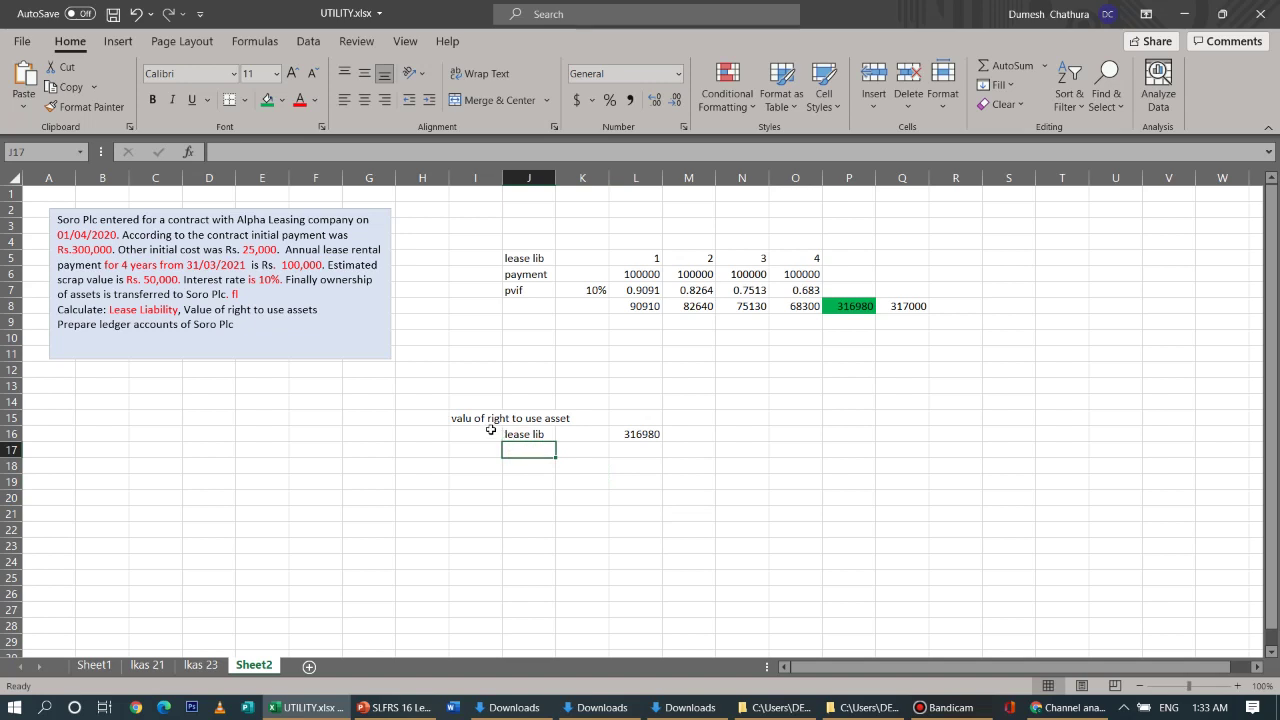
Change the font colour of the right-to-use asset heading in I15:K15 to red
left_click_drag(465, 418, 566, 417)
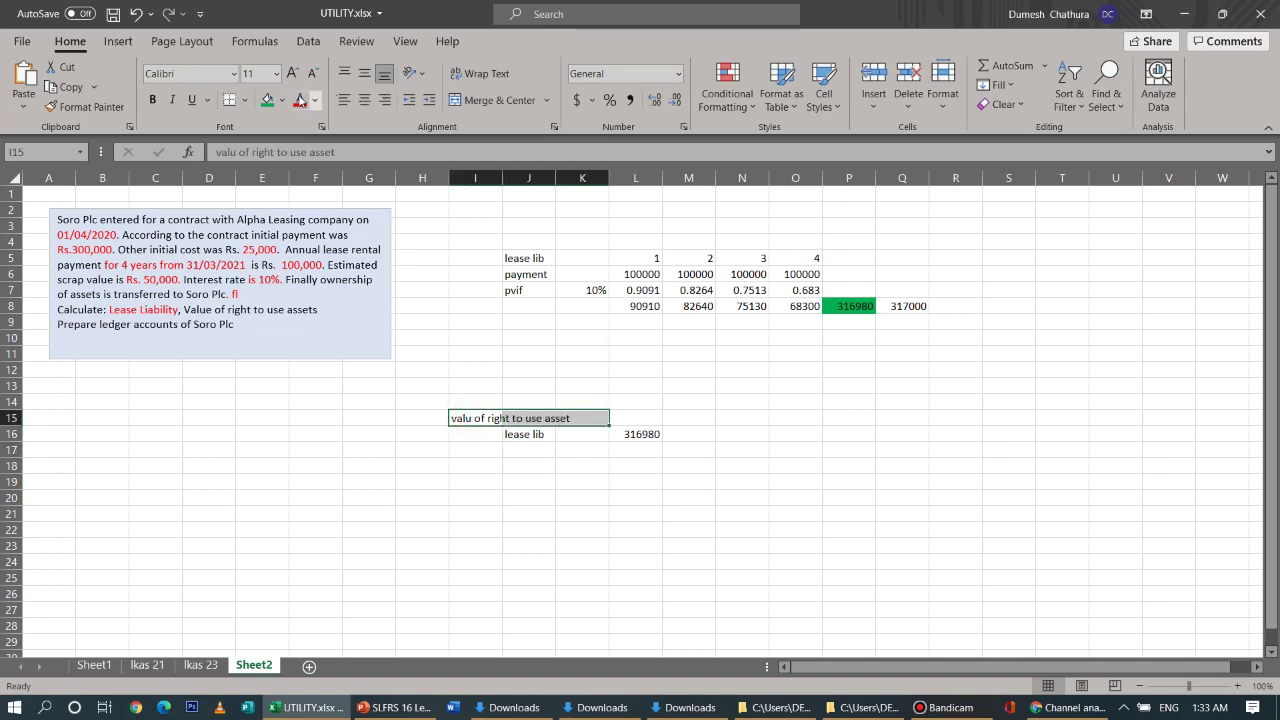
left_click(299, 100)
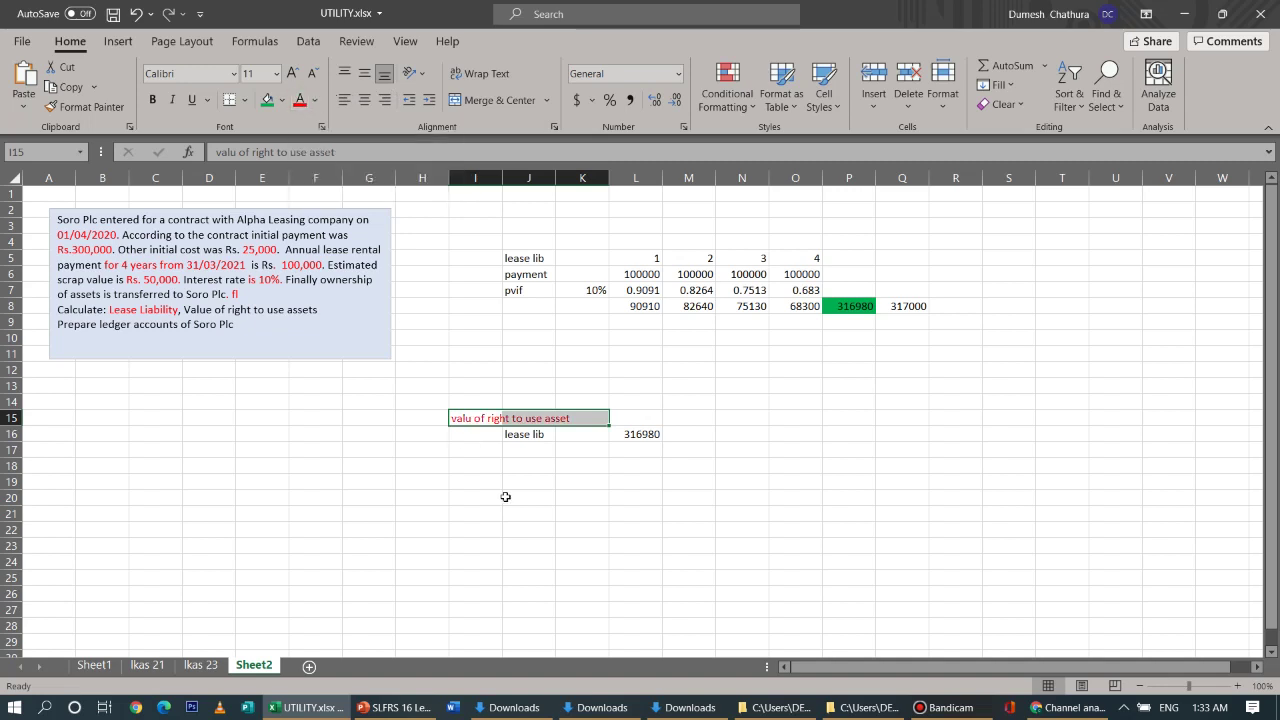
Add the "initial payment" row with the label in J17 and the amount 300000 in L17
left_click(520, 451)
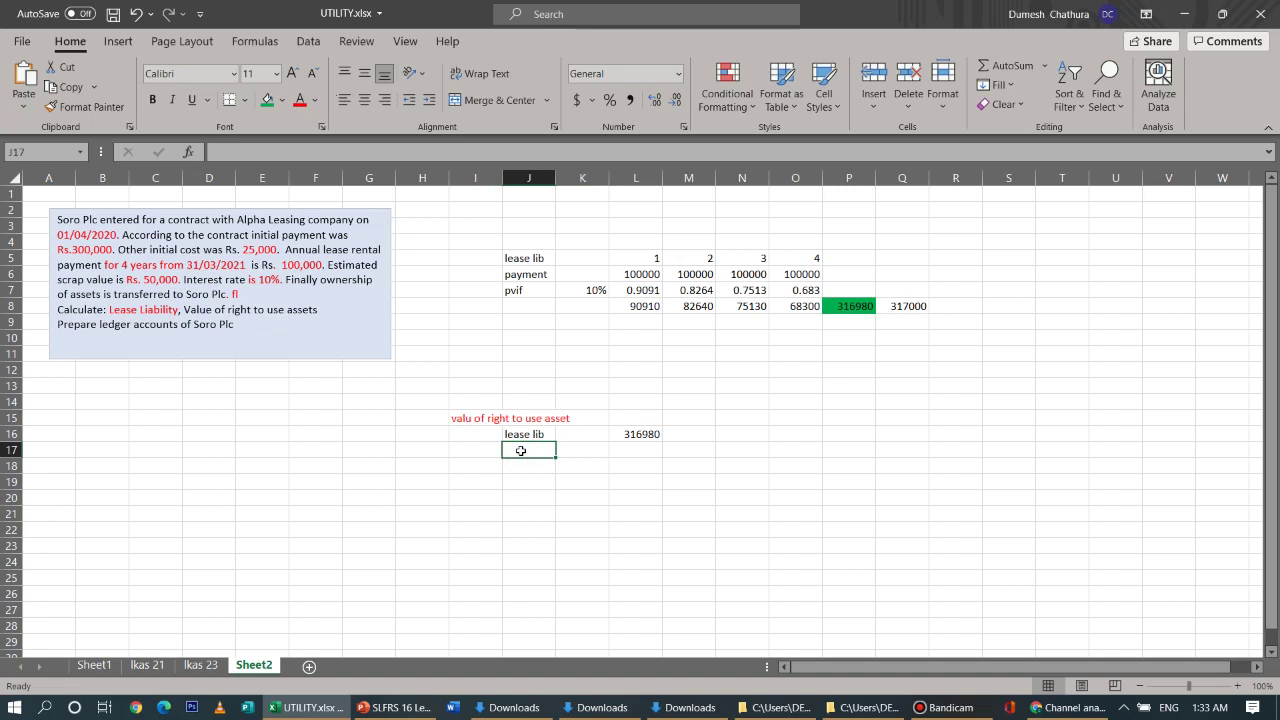
type("ini")
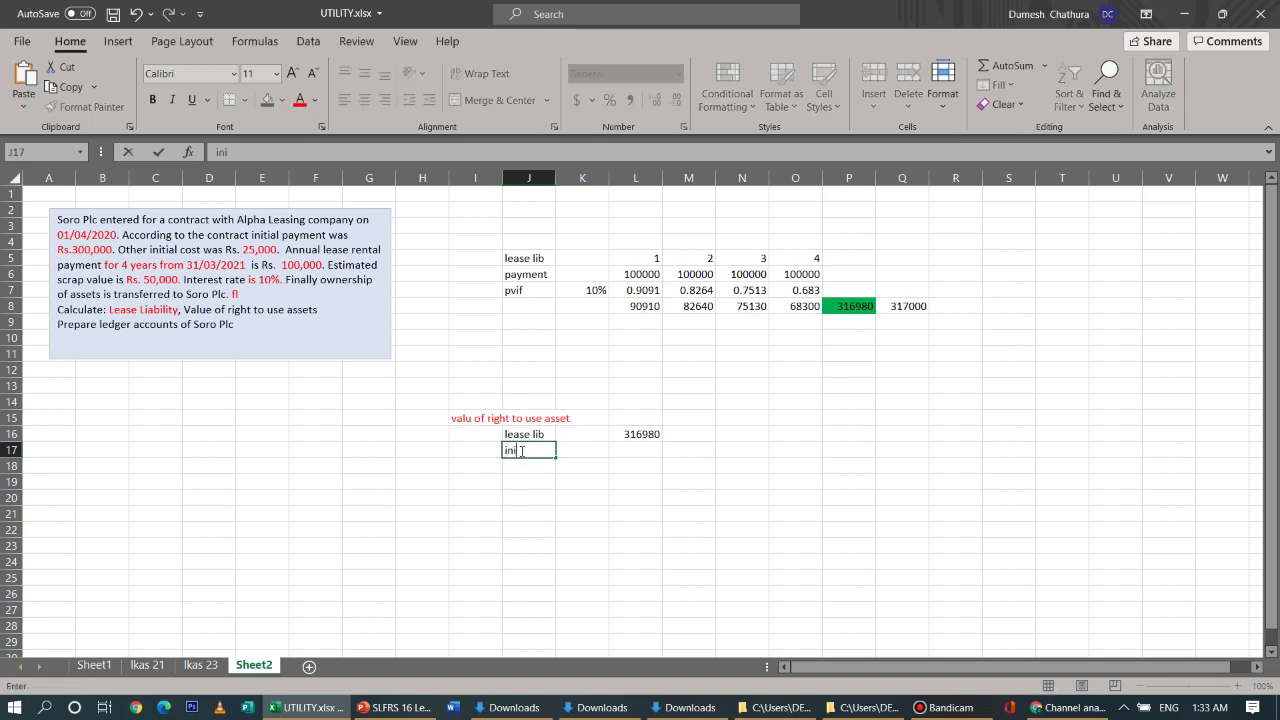
type("tial payment")
left_click(620, 450)
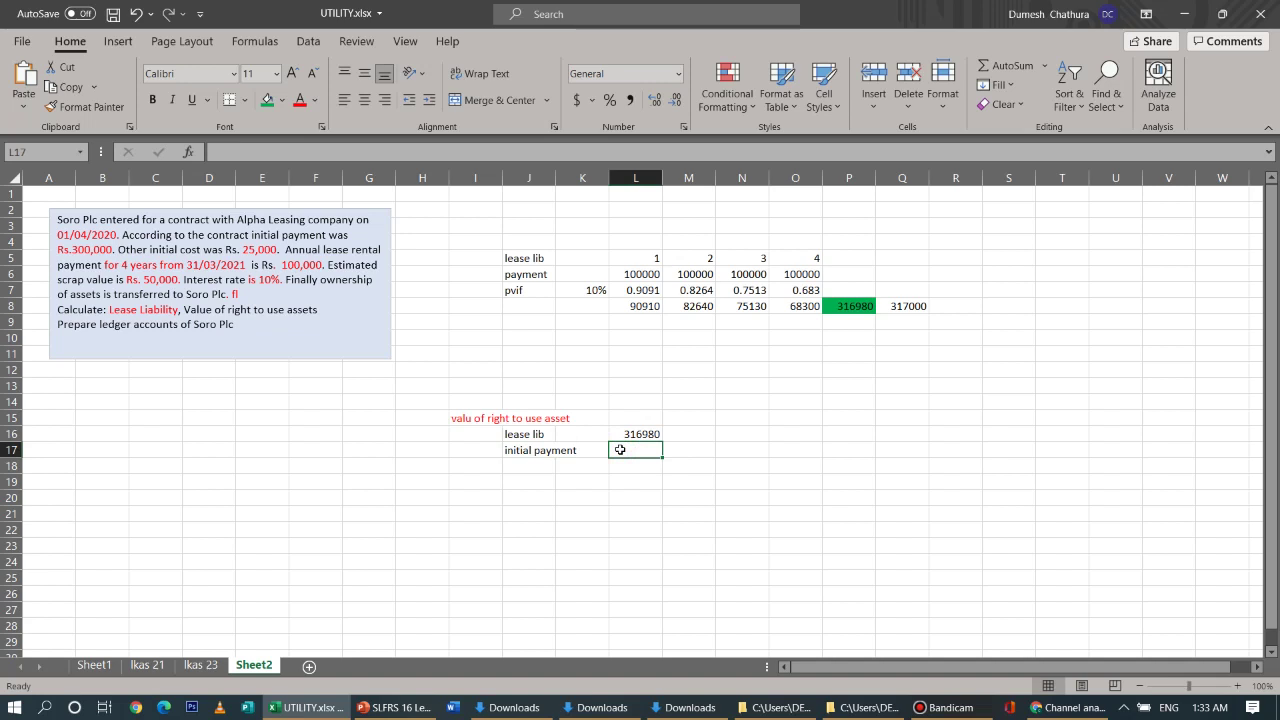
type("3")
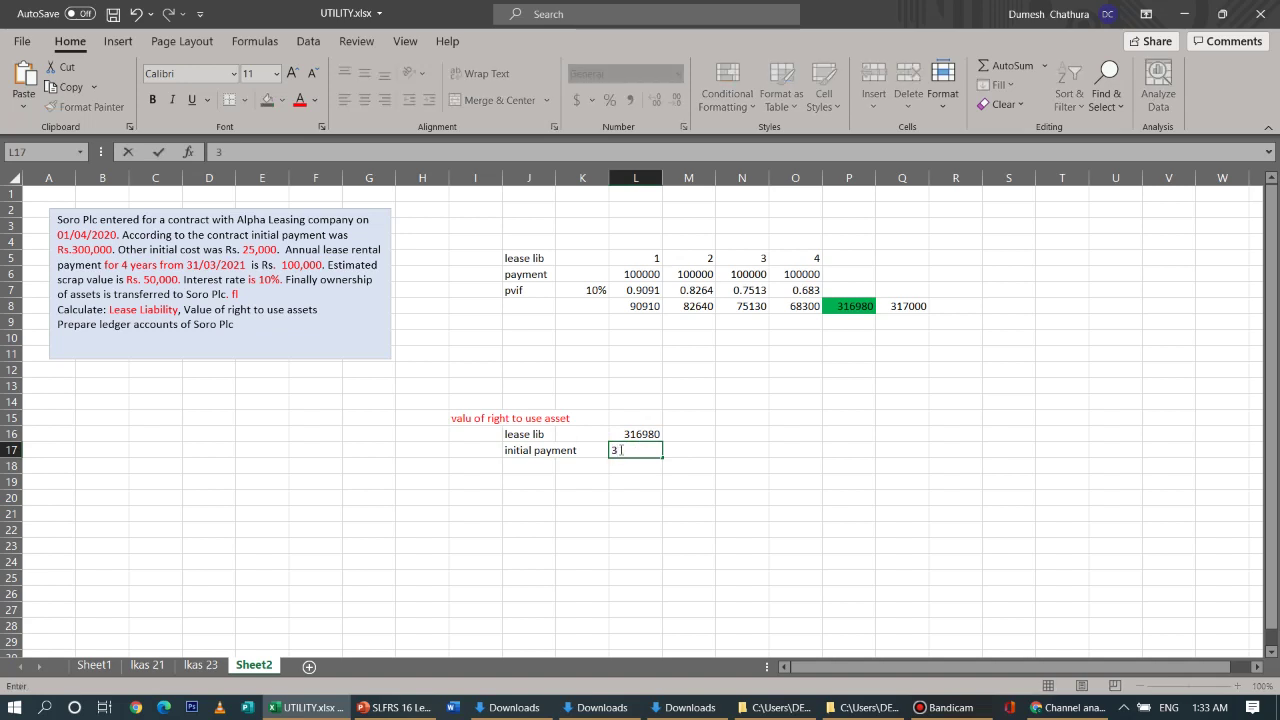
type("00000")
left_click(581, 479)
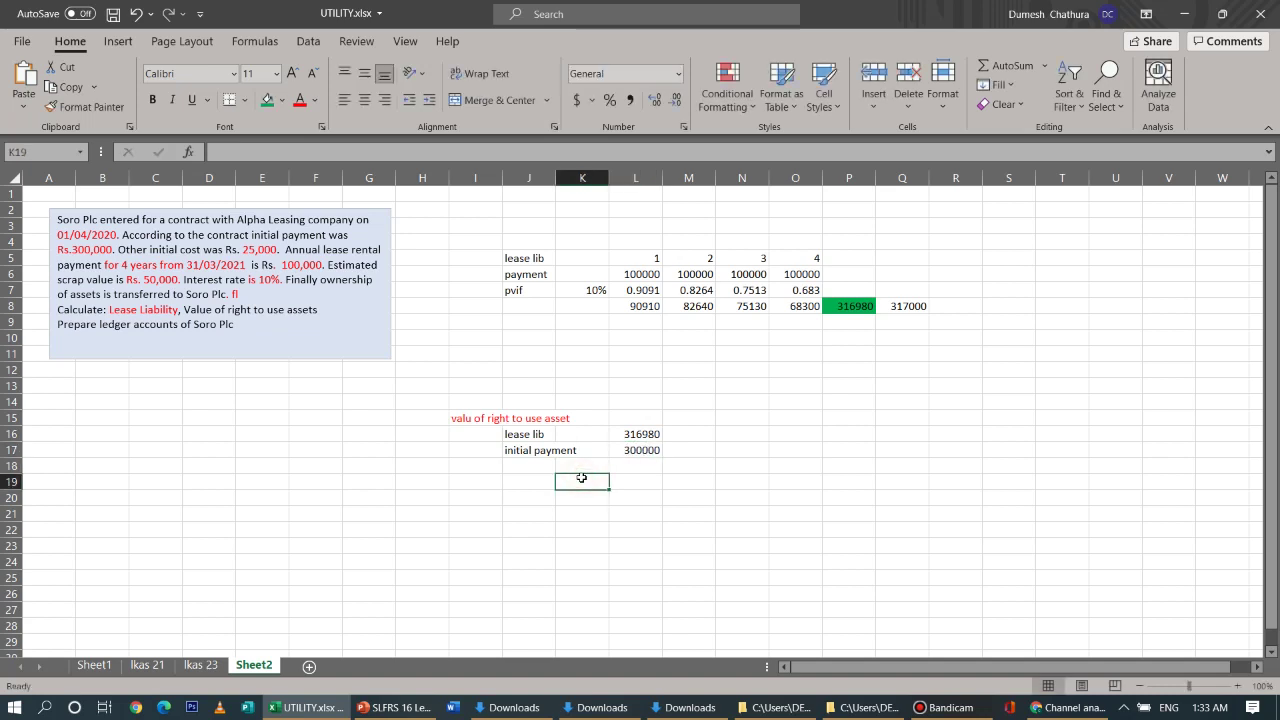
Add the "initial cost" row with the label in J18 and the amount 25000 in L18
left_click(526, 467)
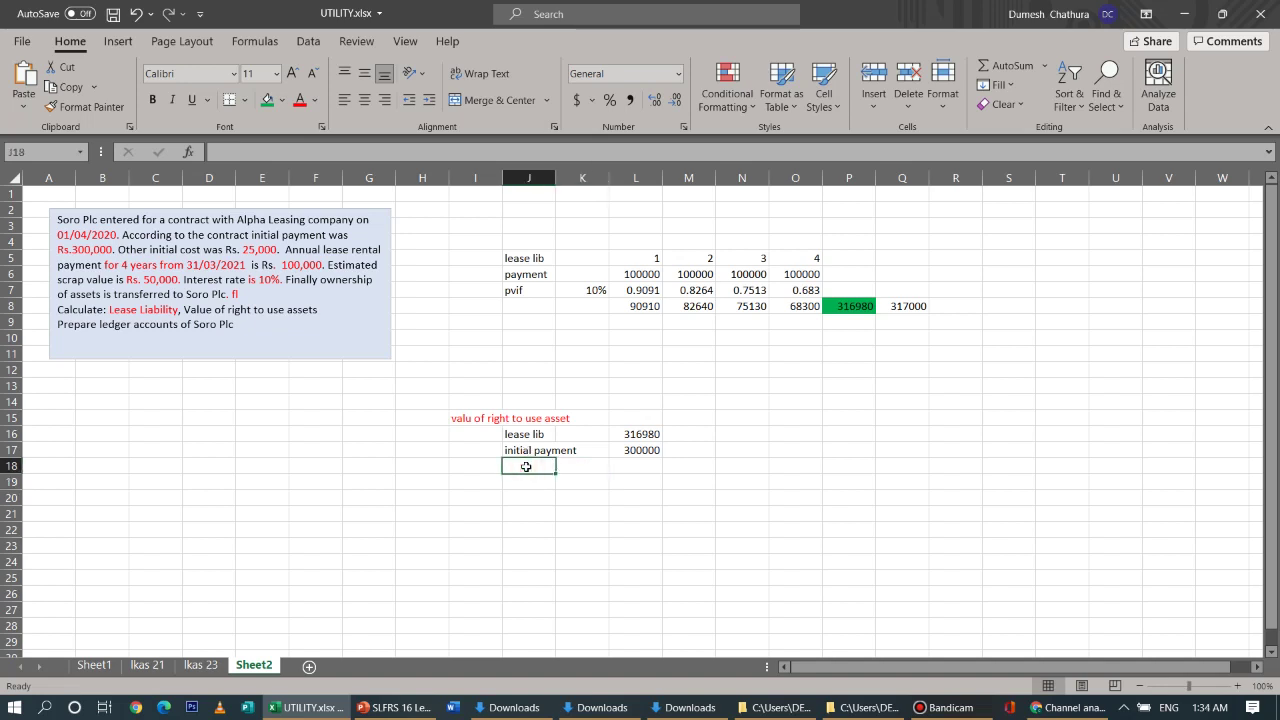
type("initial")
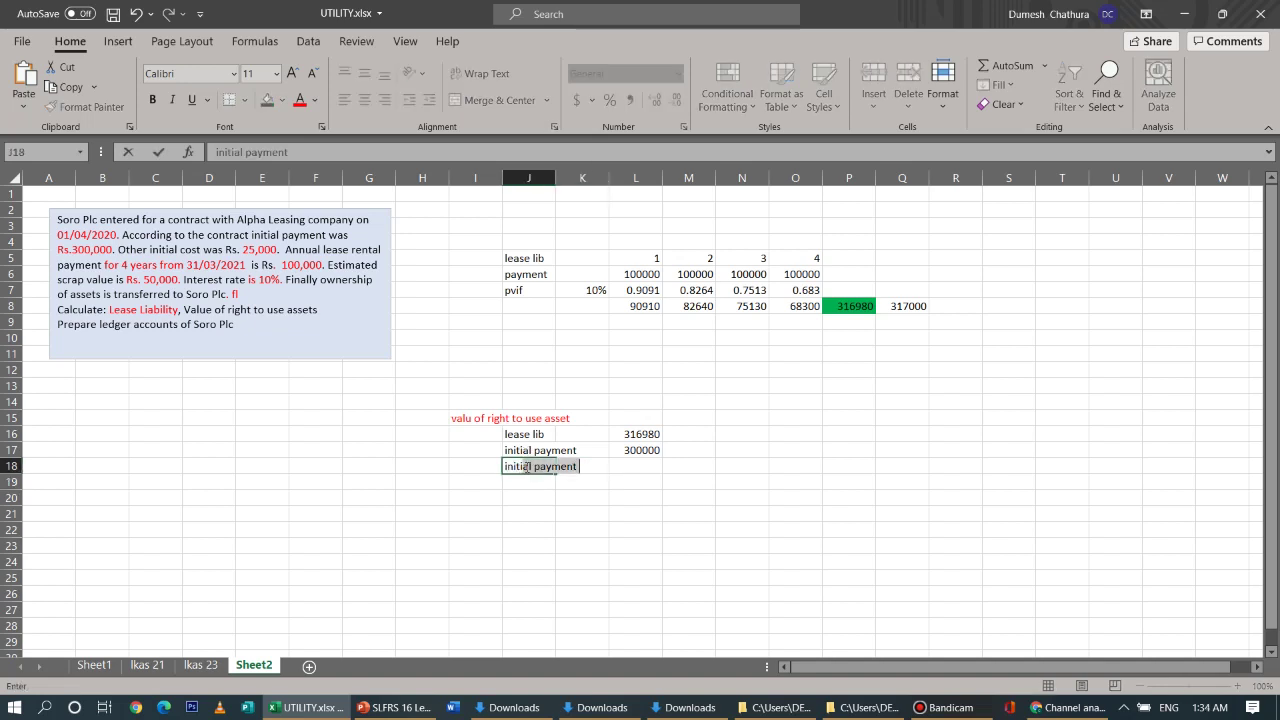
type(" cost")
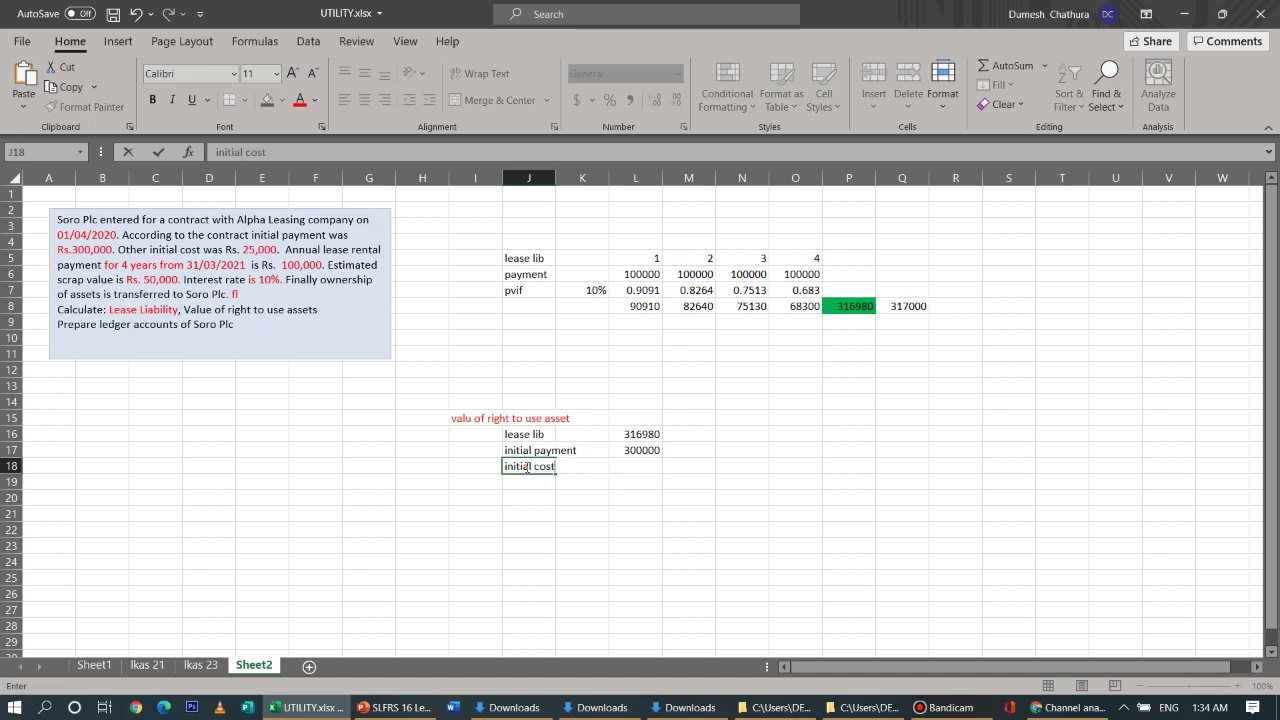
left_click(641, 464)
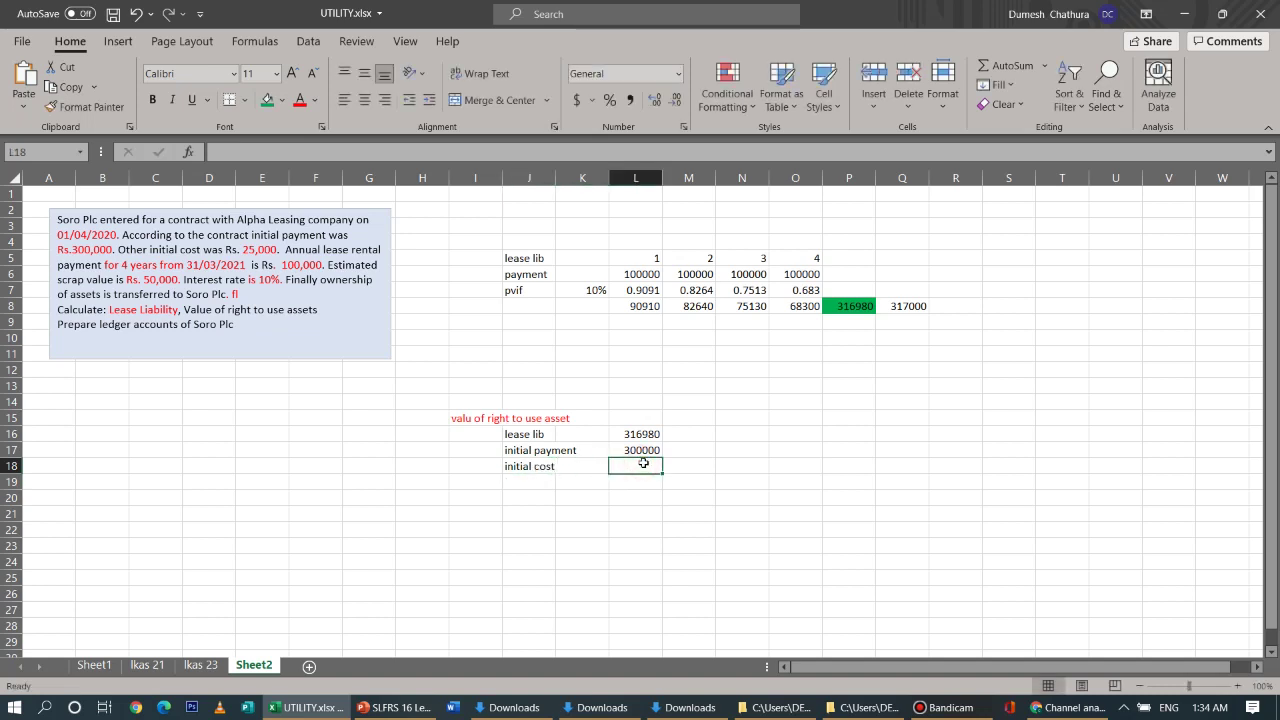
type("250000")
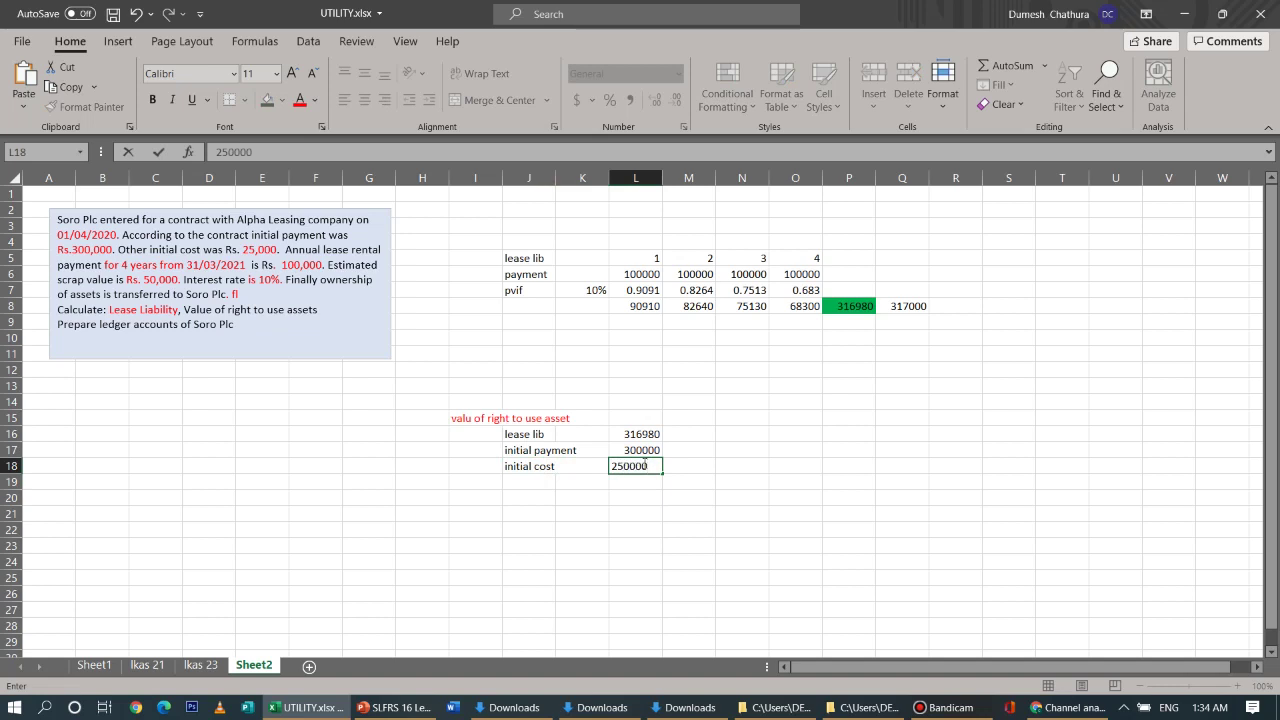
key("BackSpace")
left_click(552, 496)
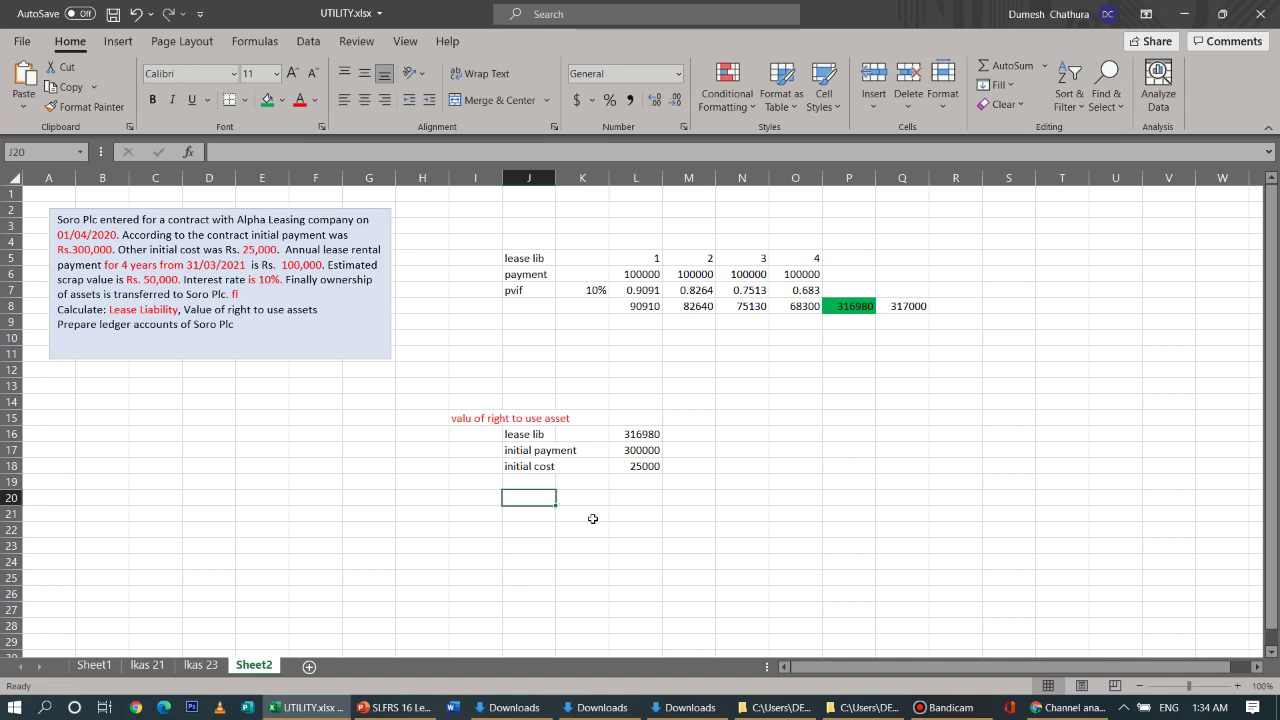
Total the three right-to-use asset components L16:L18 in cell L19 with a SUM formula
left_click(640, 482)
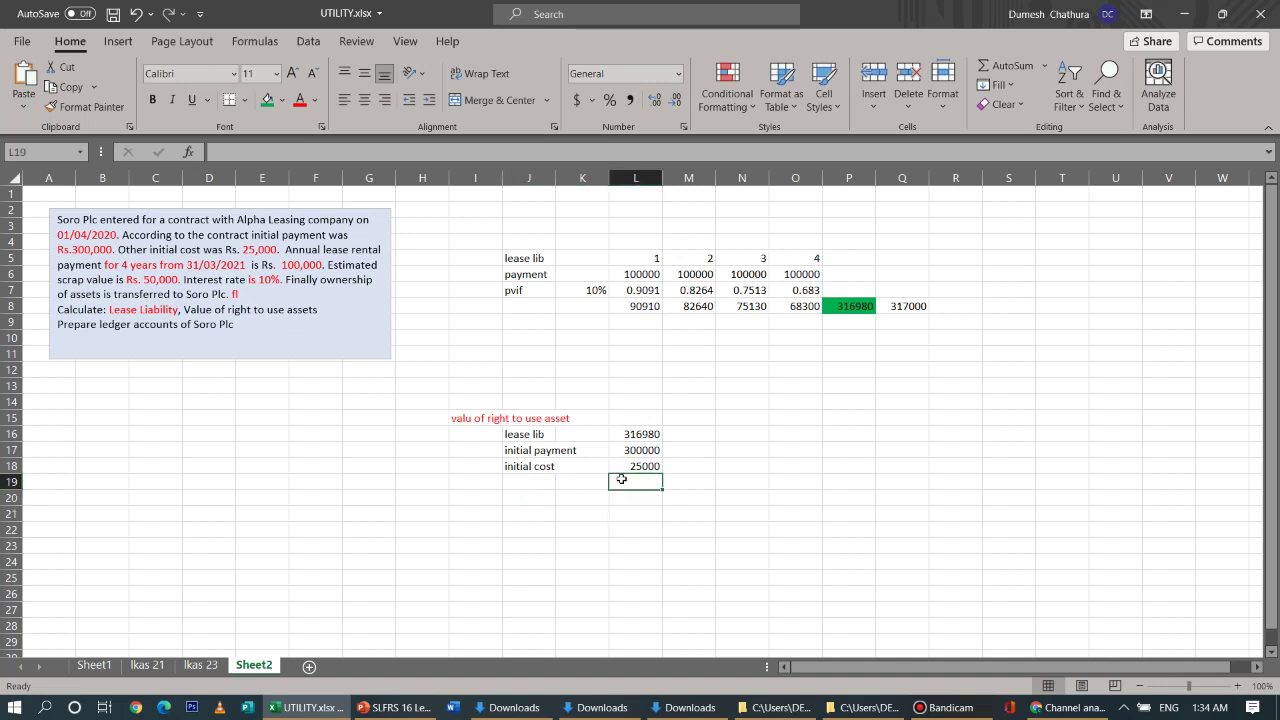
type("=")
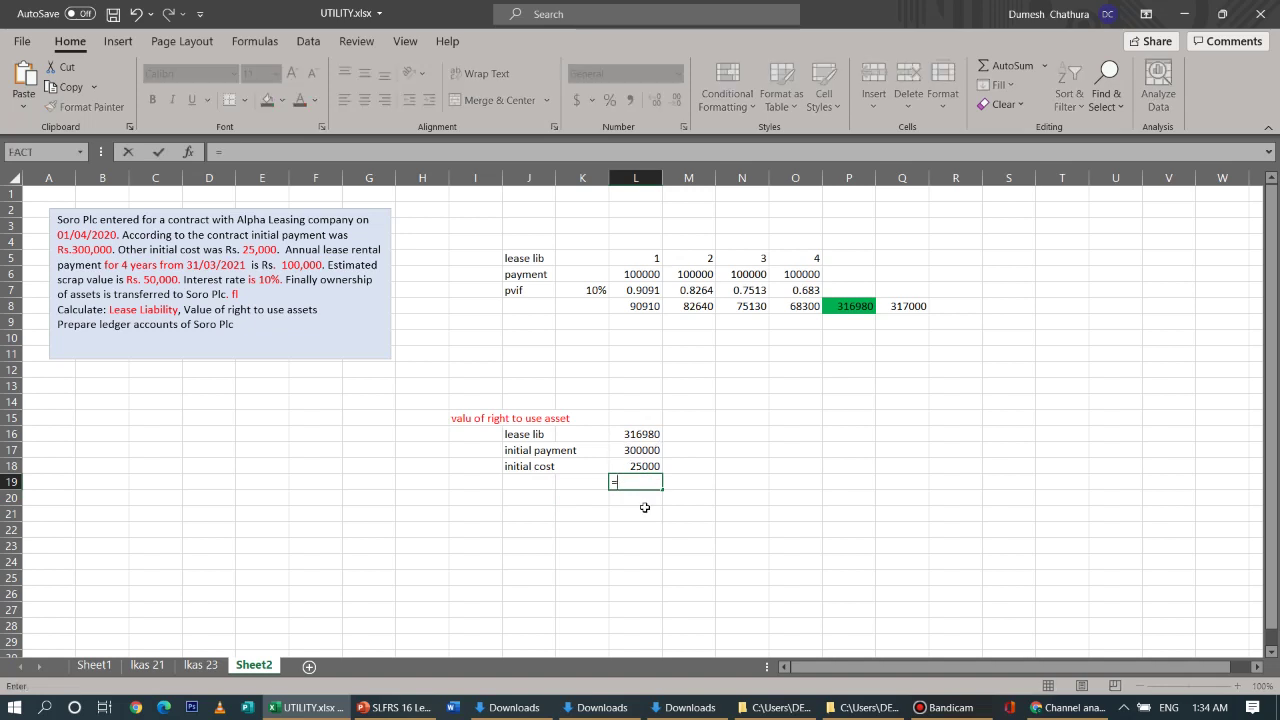
left_click(1025, 68)
left_click(1025, 68)
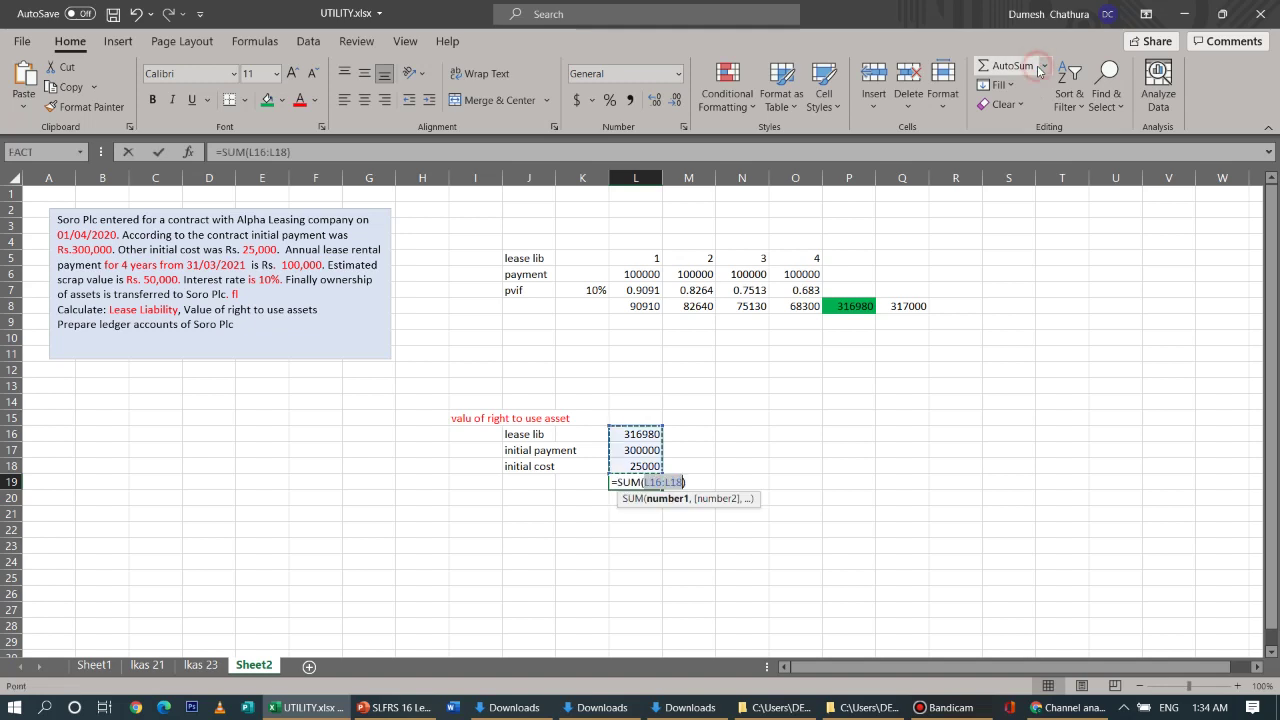
key("Return")
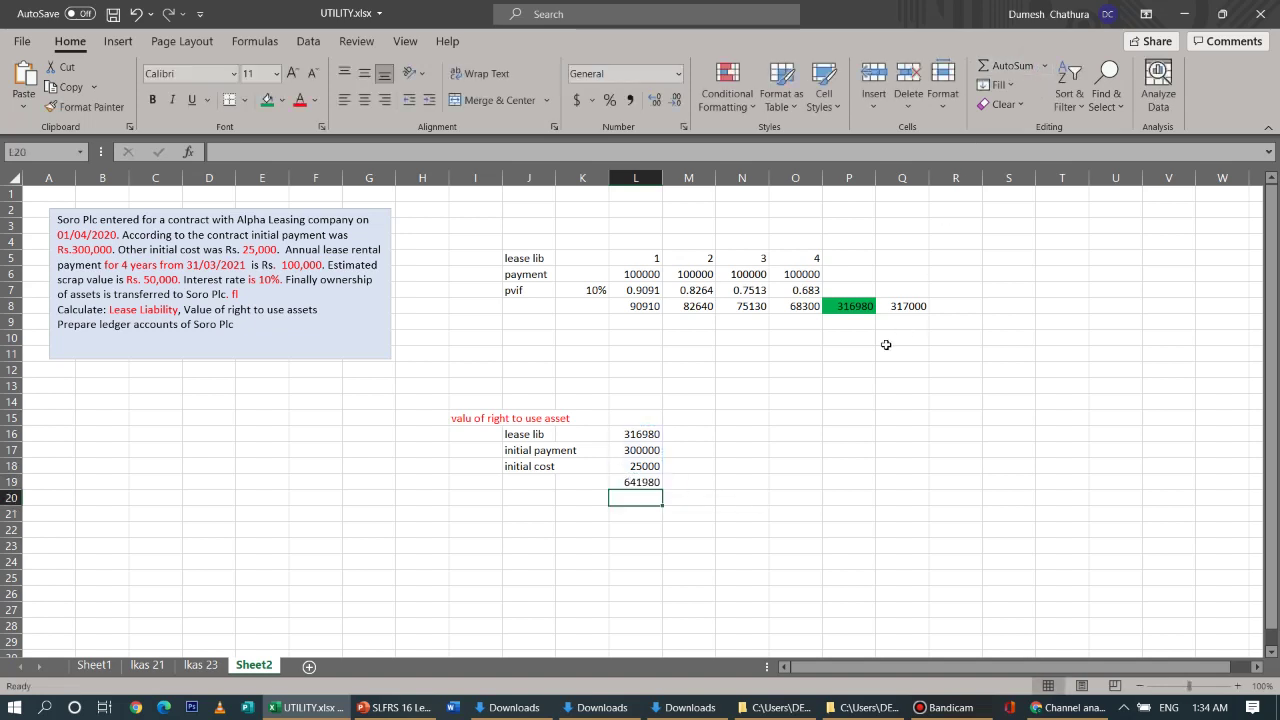
Fill the right-to-use asset total in L19 with green
left_click(650, 483)
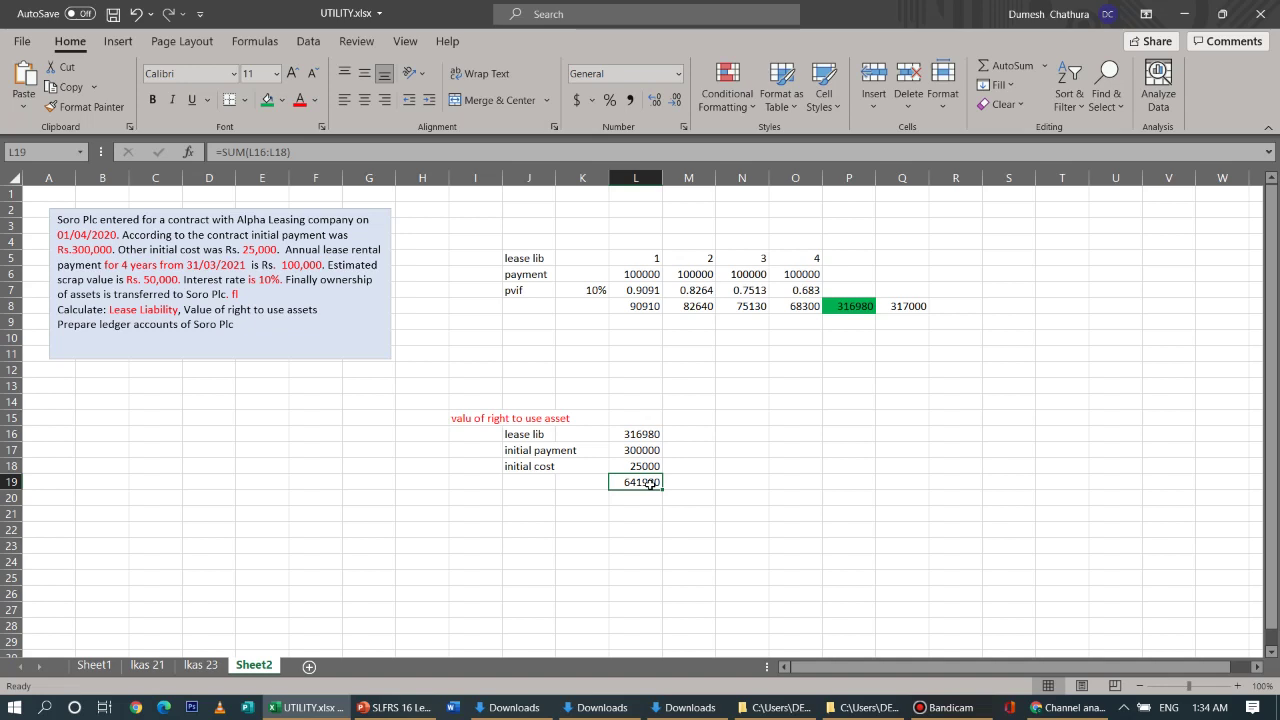
left_click(268, 98)
left_click(481, 496)
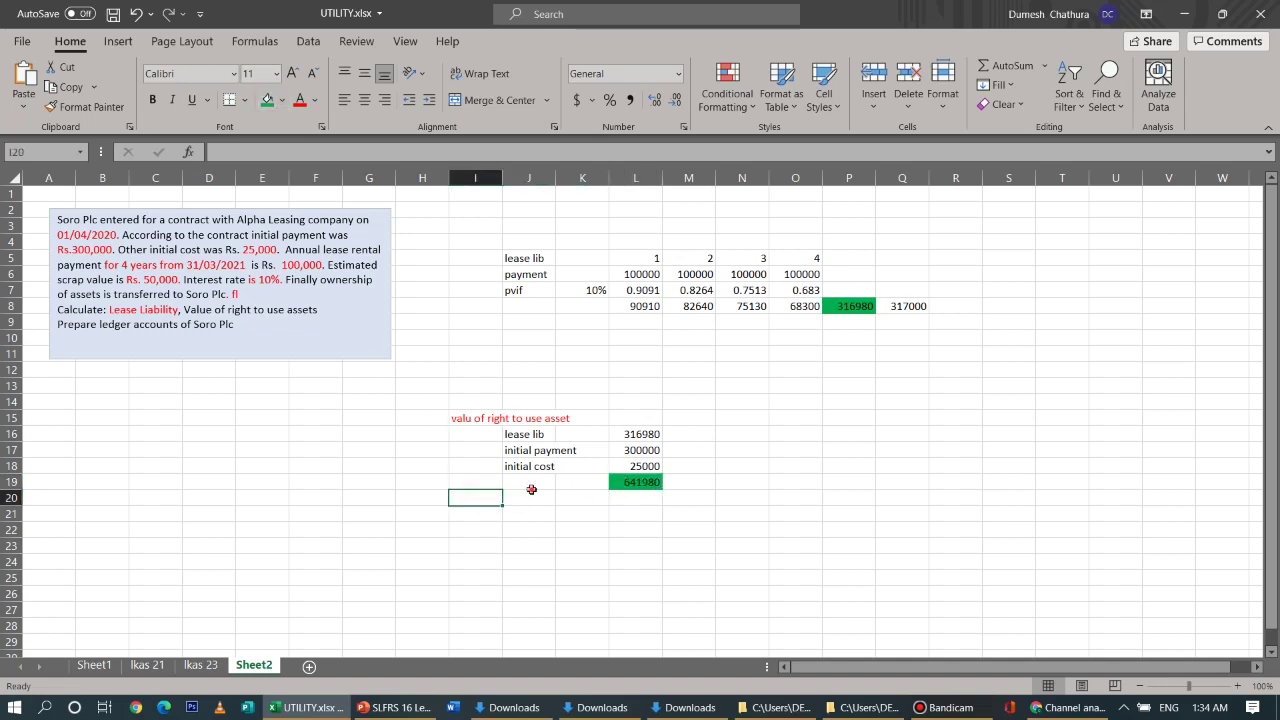
Label the total row "VORUA" in cell J19
left_click(531, 489)
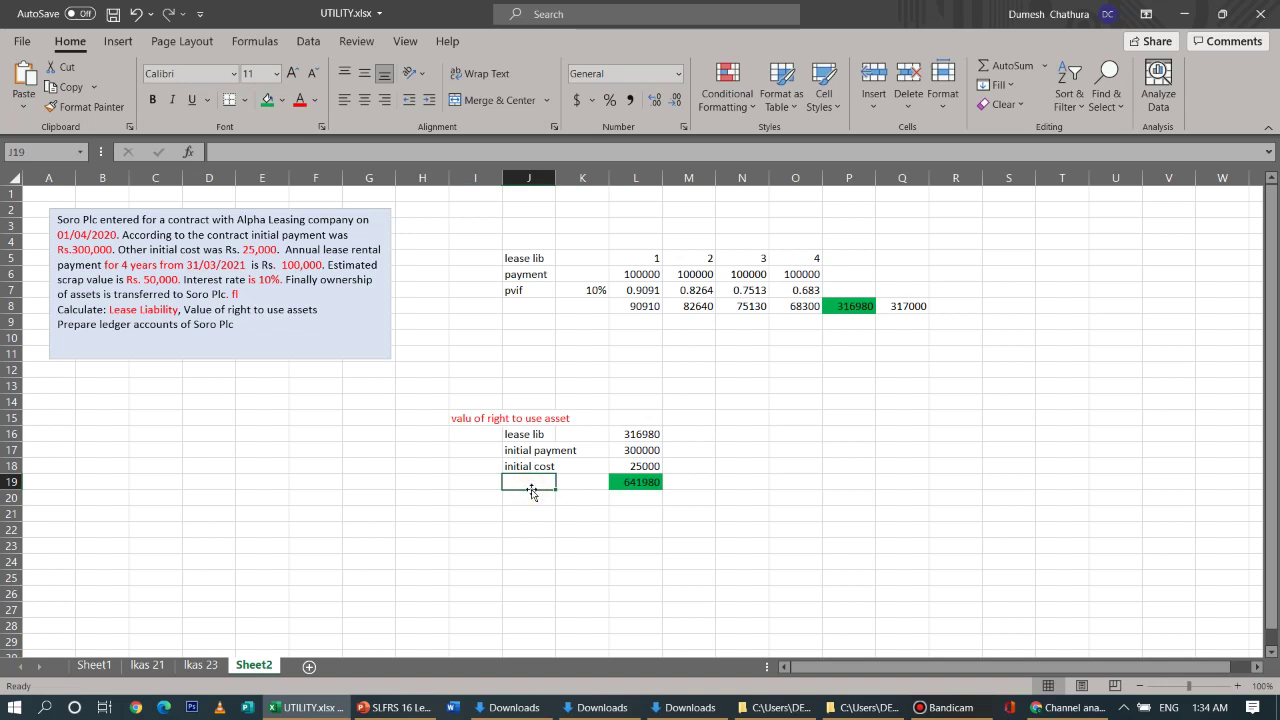
type("V")
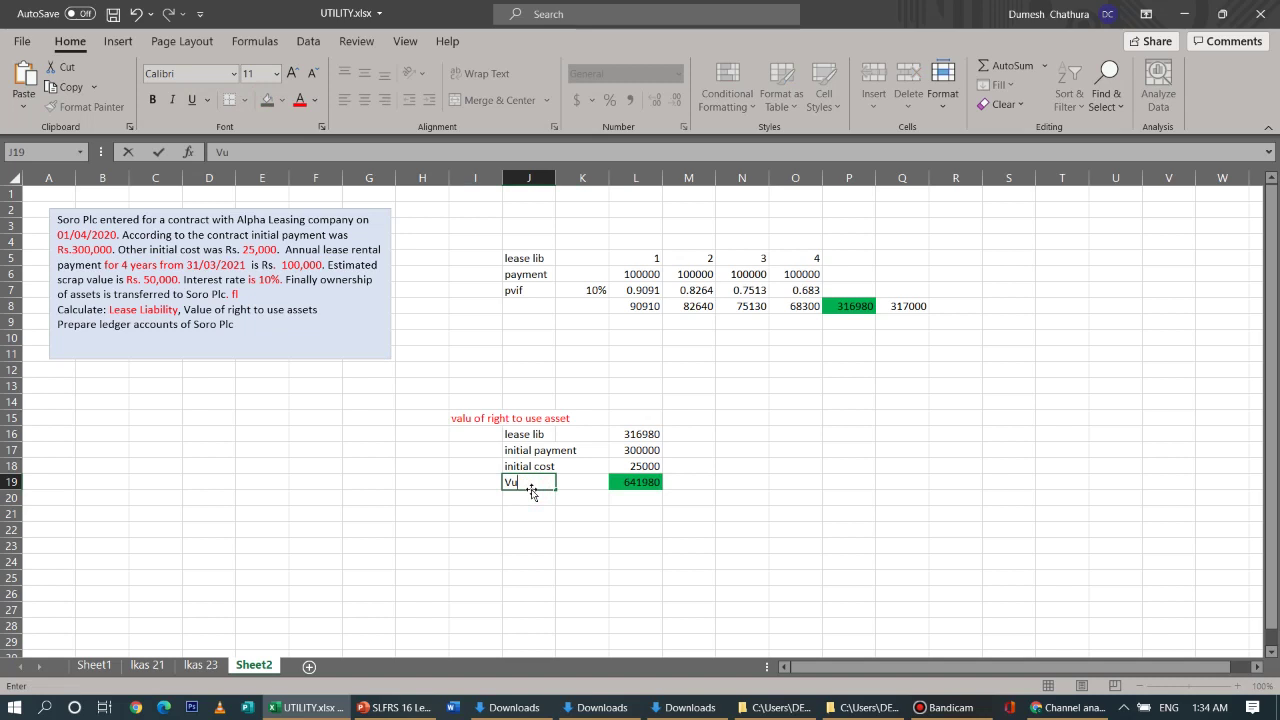
type("u")
key("BackSpace")
type("ORUA")
left_click(653, 533)
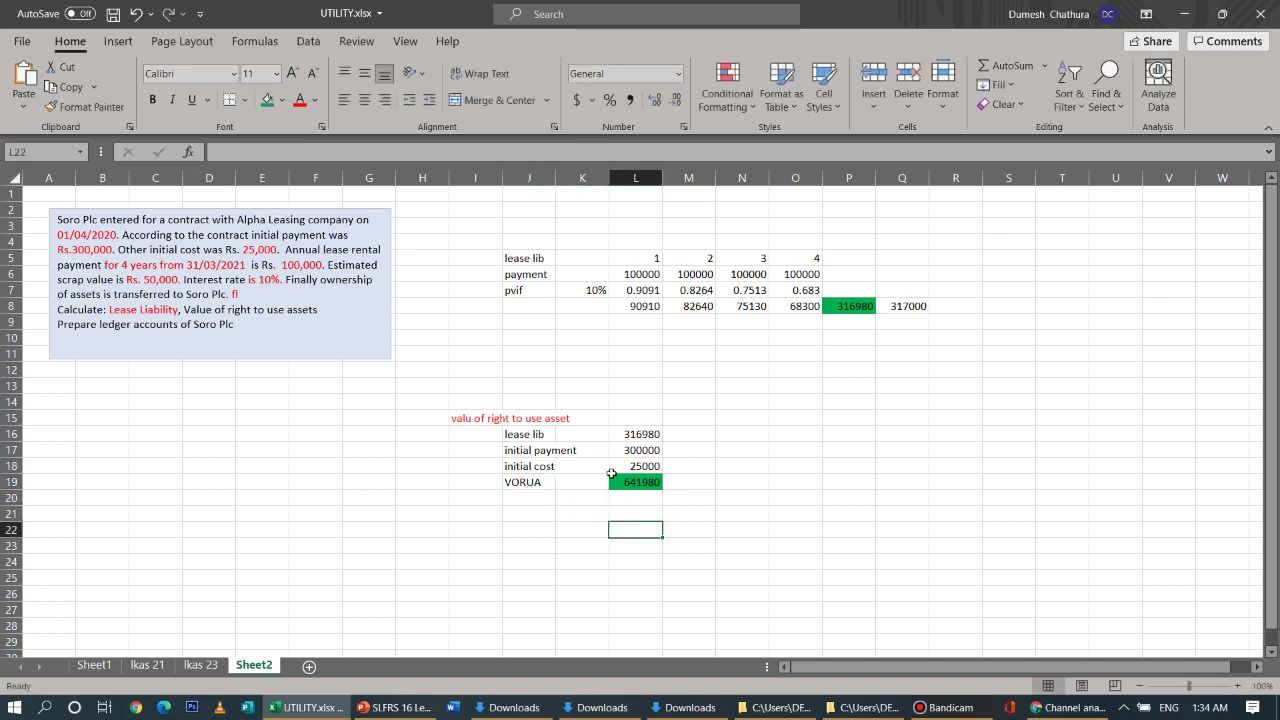
left_click(530, 482)
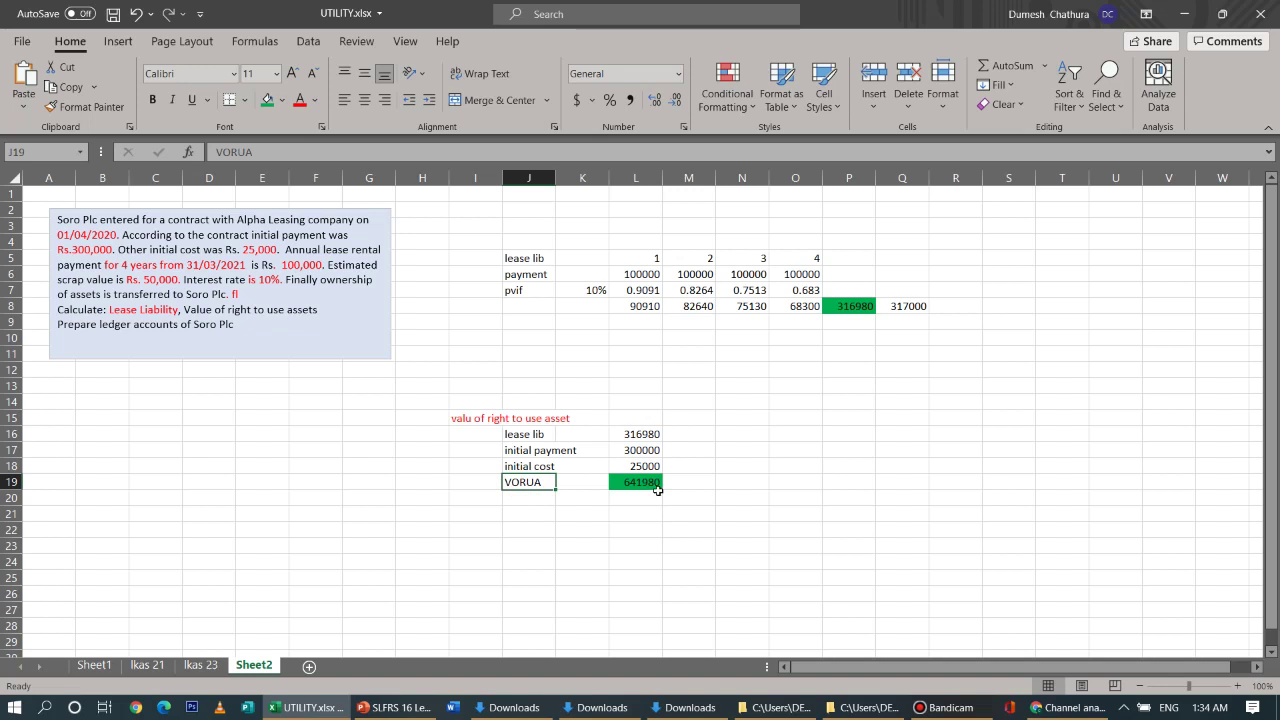
Change the font colour of "Value of right to use assets" in the question text box to green
left_click_drag(185, 311, 318, 310)
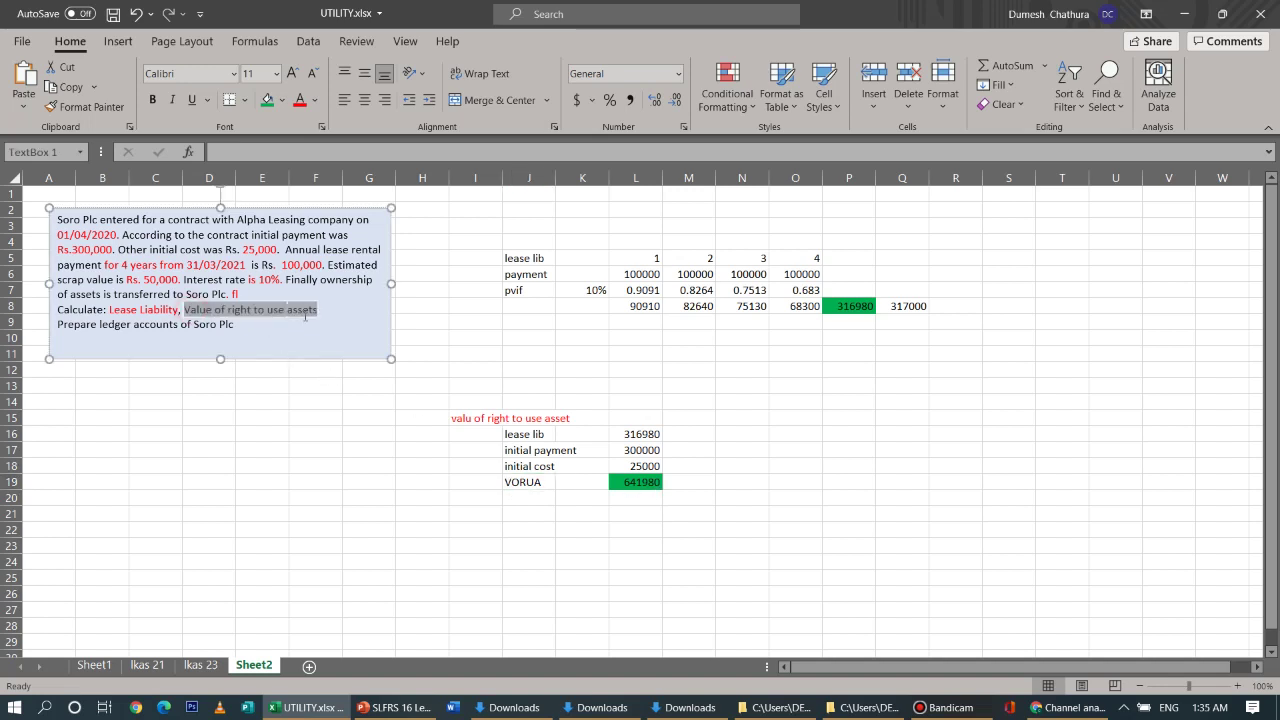
left_click(315, 100)
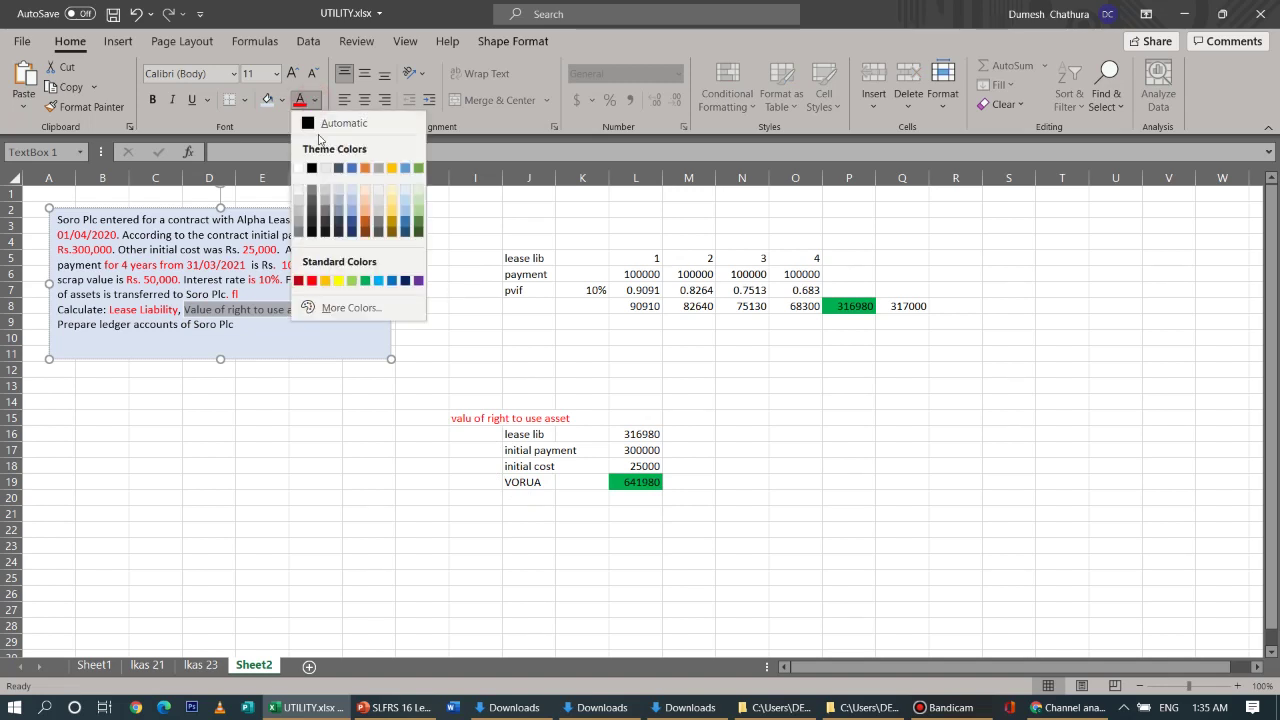
left_click(366, 281)
left_click(344, 402)
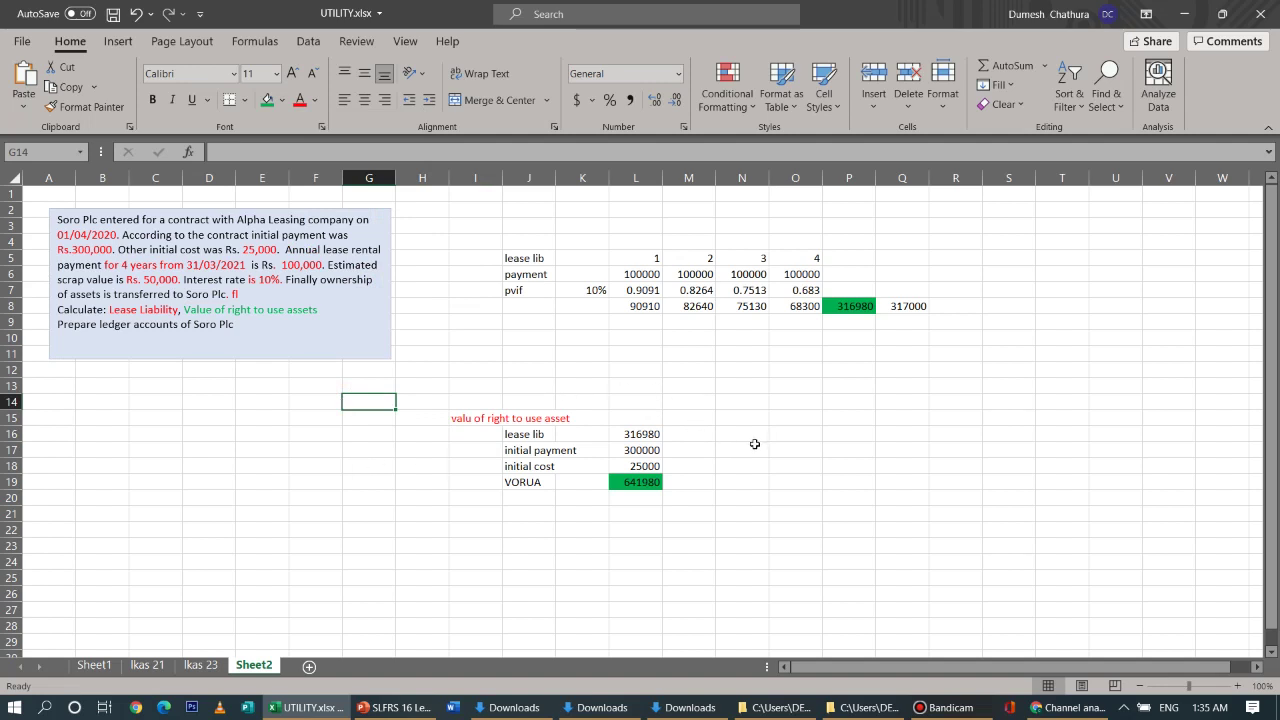
Enter the depreciation row label "DEP" in cell O17
left_click(632, 482)
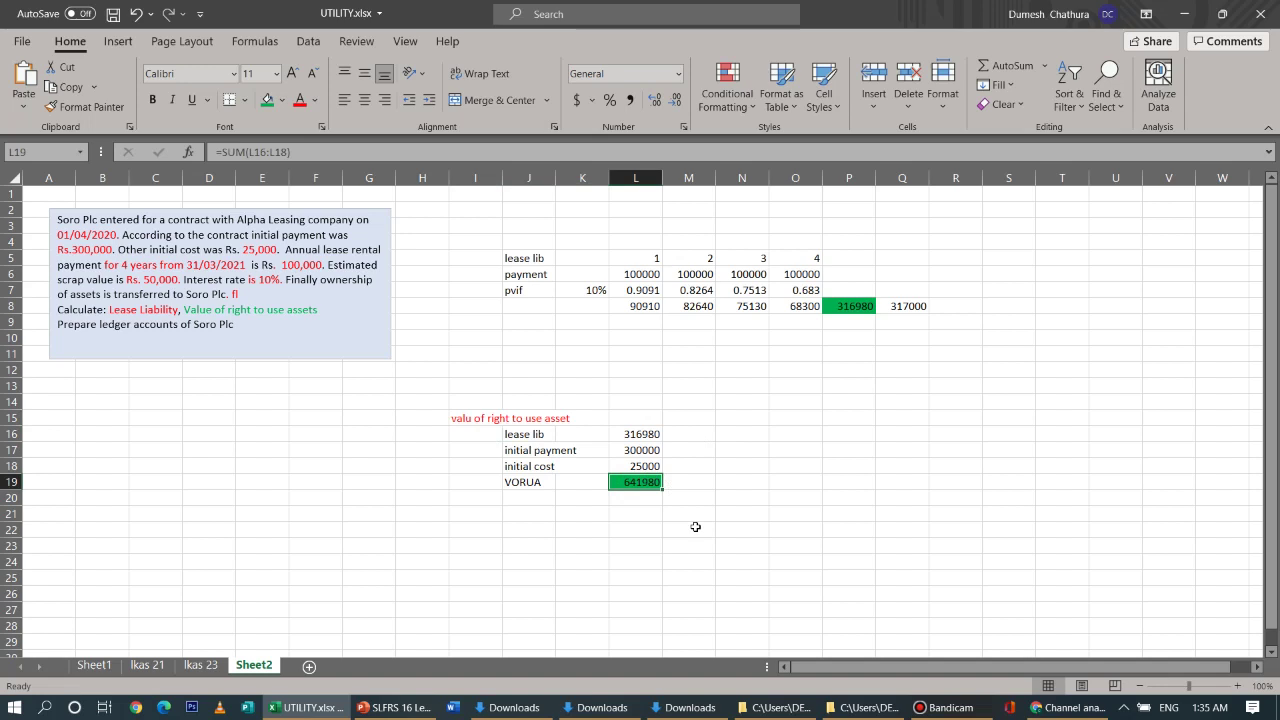
left_click(805, 452)
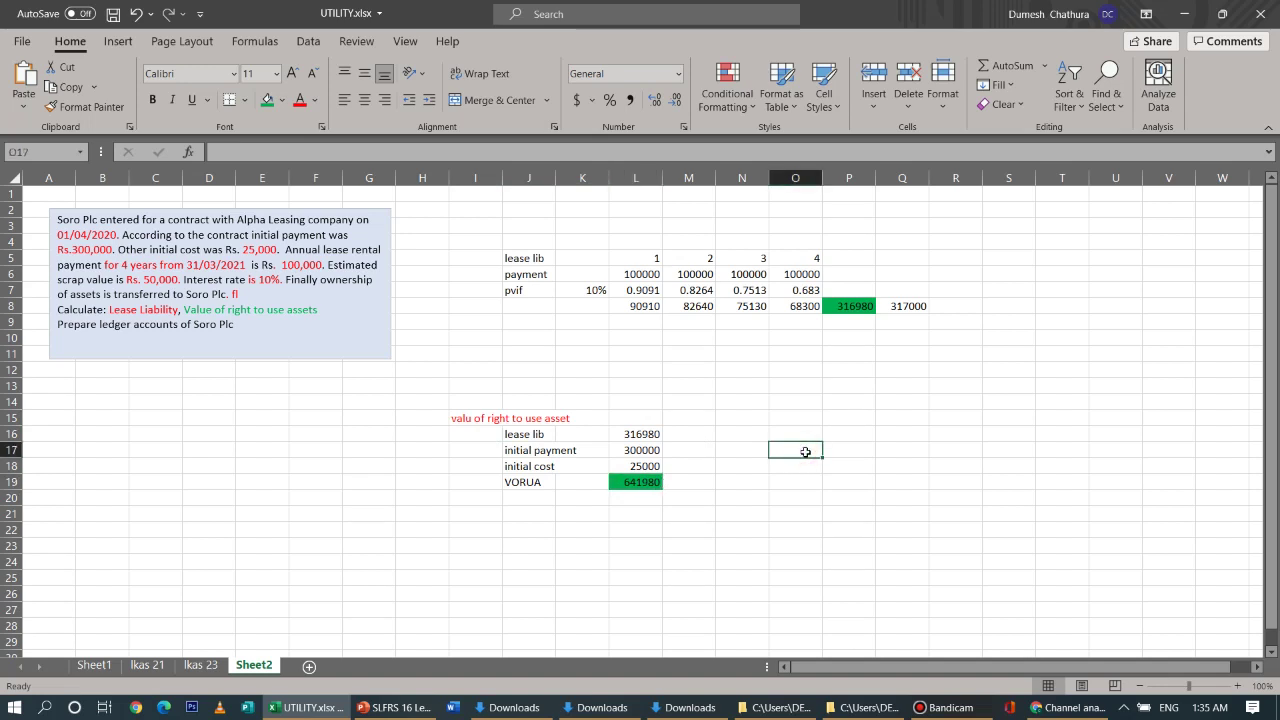
type("DEP")
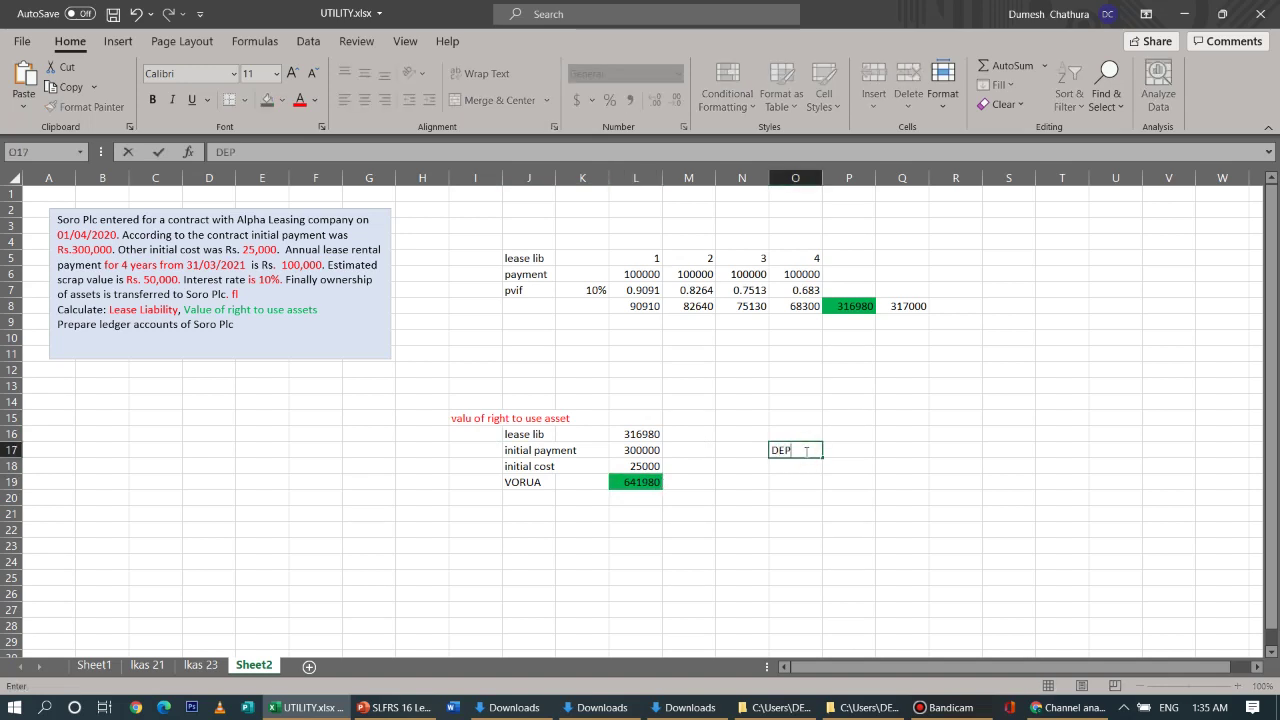
type("RIC")
key("BackSpace")
key("BackSpace")
key("BackSpace")
left_click(844, 448)
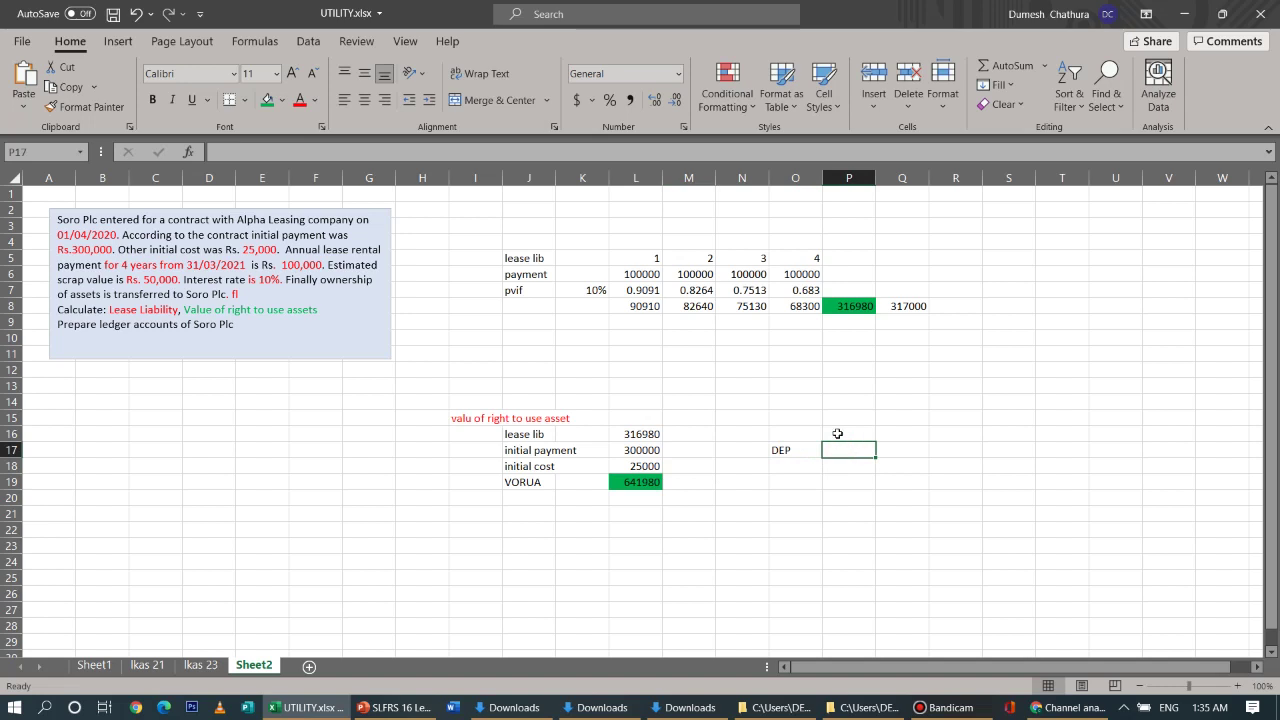
Enter the depreciation column headings "value" in P16 and "scrap" in Q16
left_click(836, 434)
type("val")
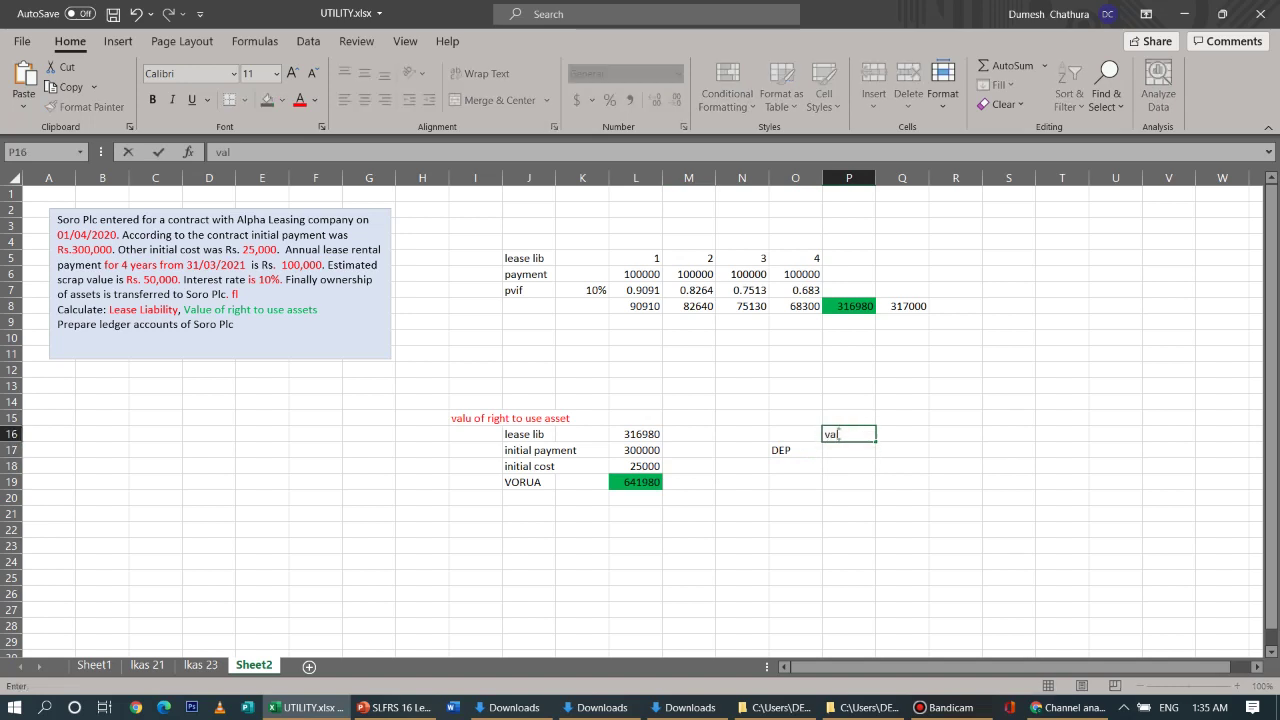
type("ue")
left_click(896, 436)
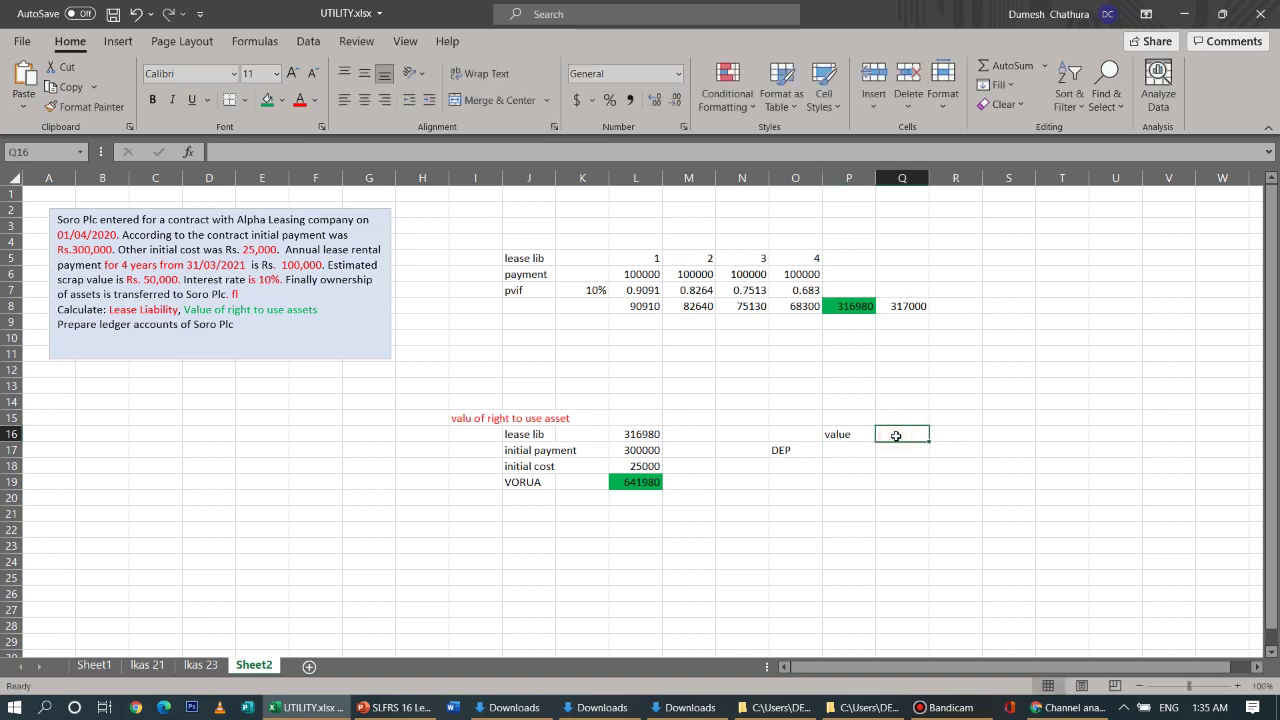
type("scrap")
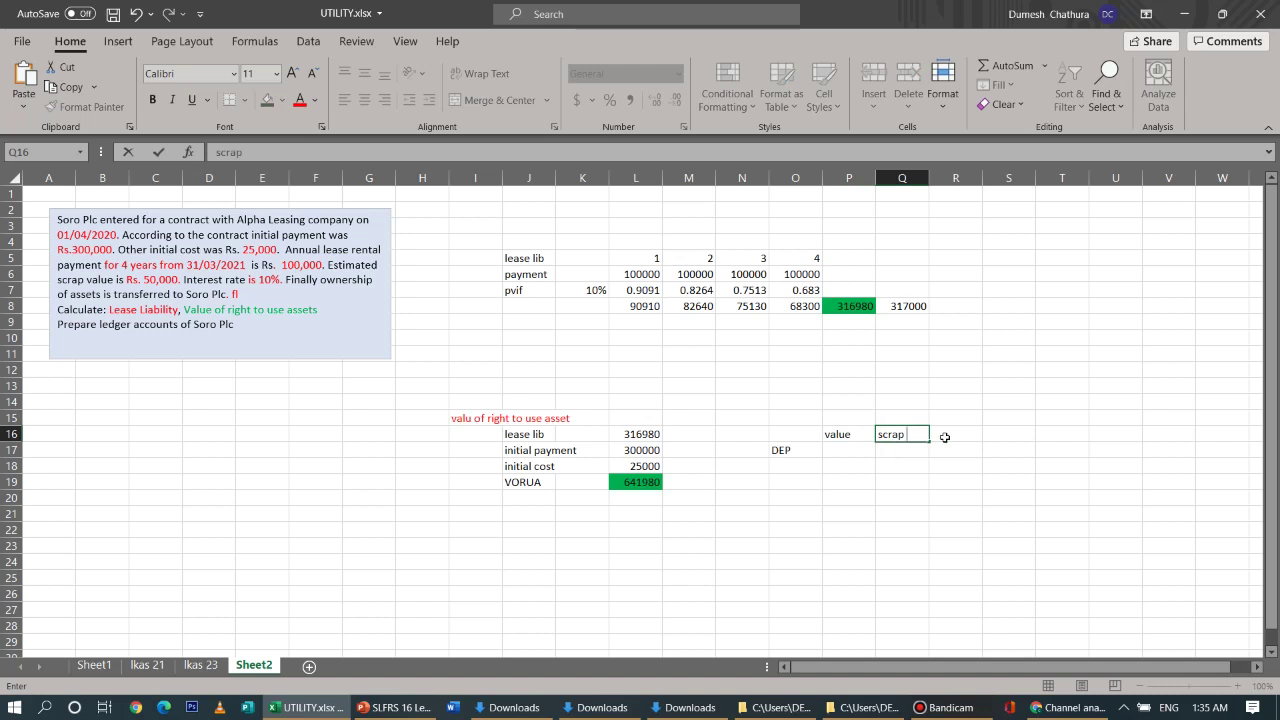
Bring the right-to-use asset total into P17 under "value" with the formula =L19*1
left_click(840, 450)
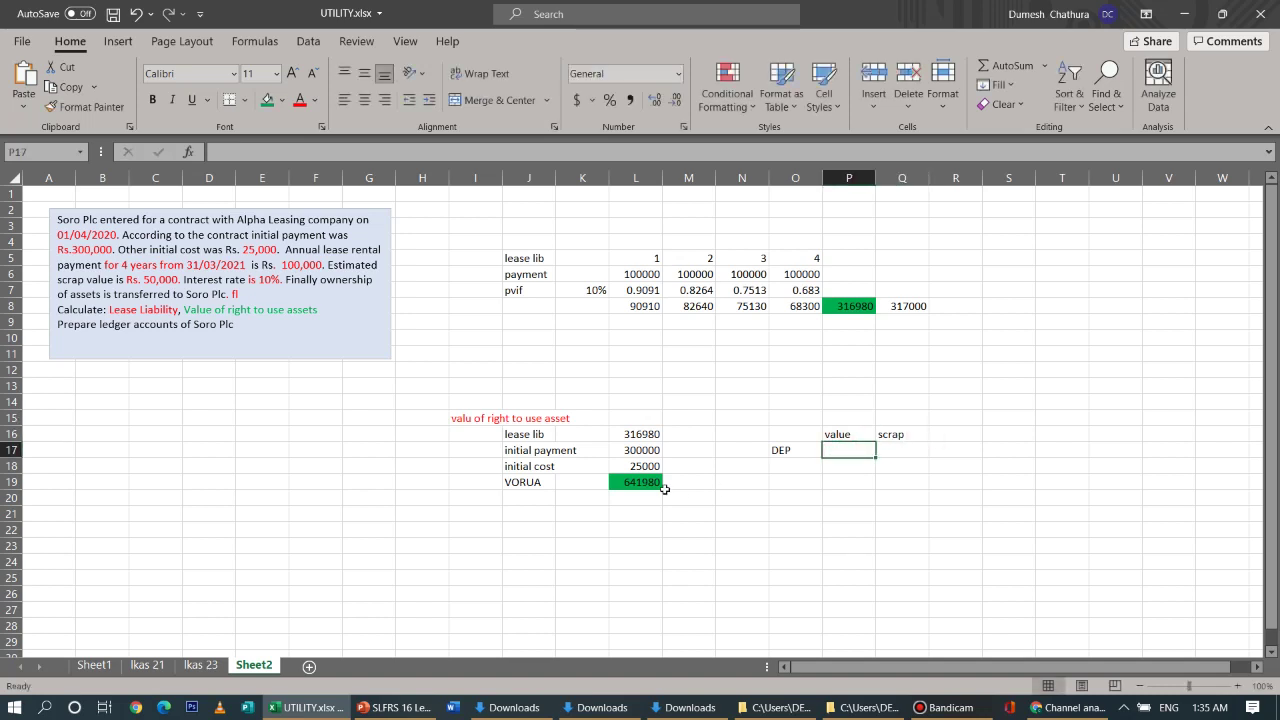
type("=")
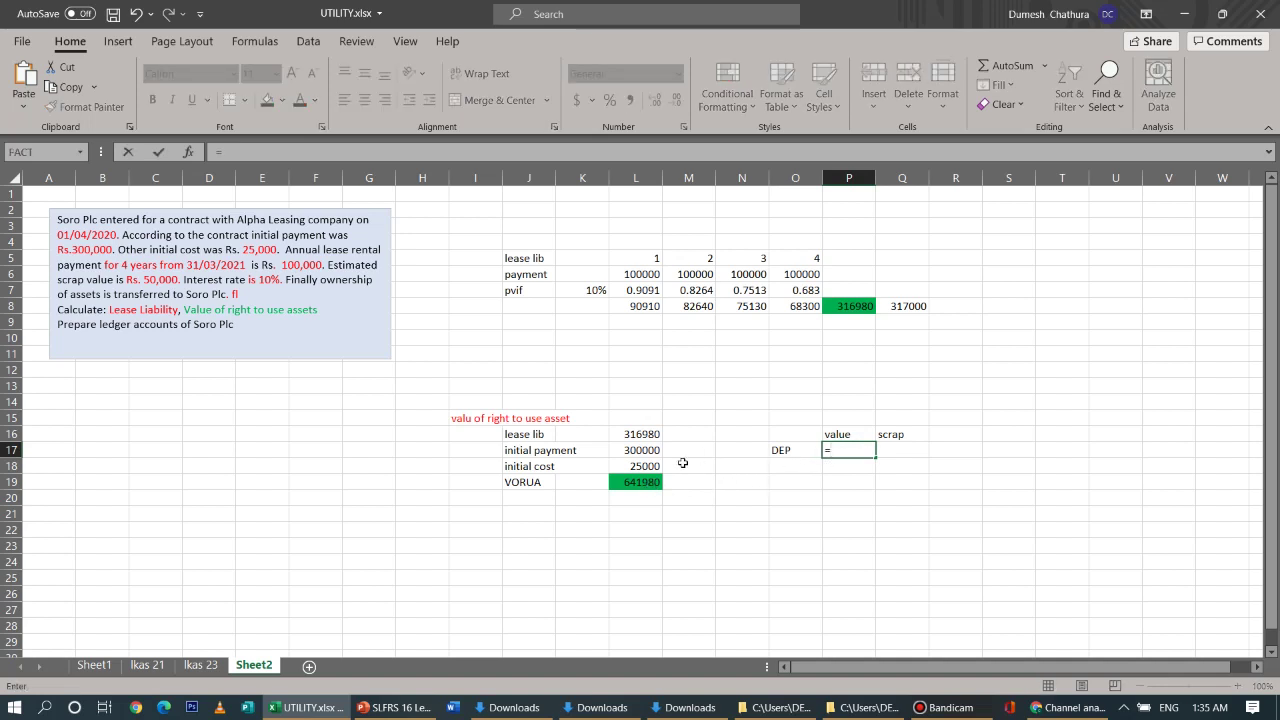
left_click(652, 482)
type("*")
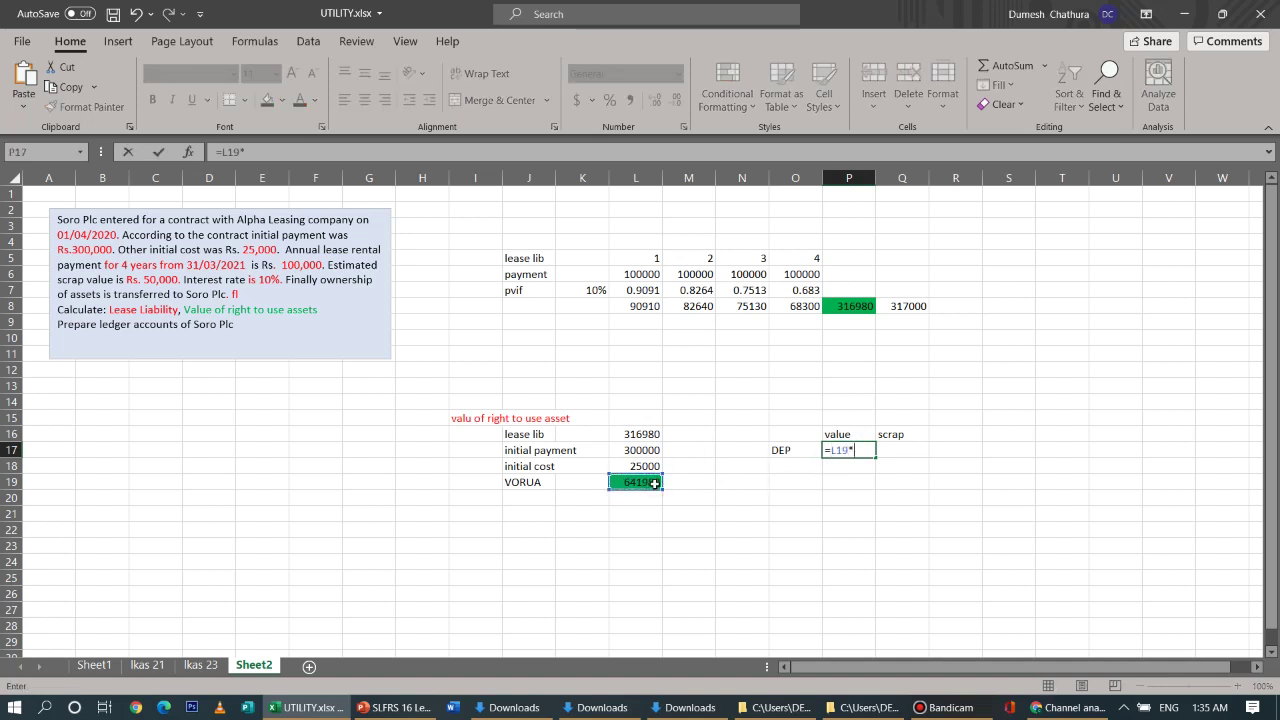
type("1")
key("Return")
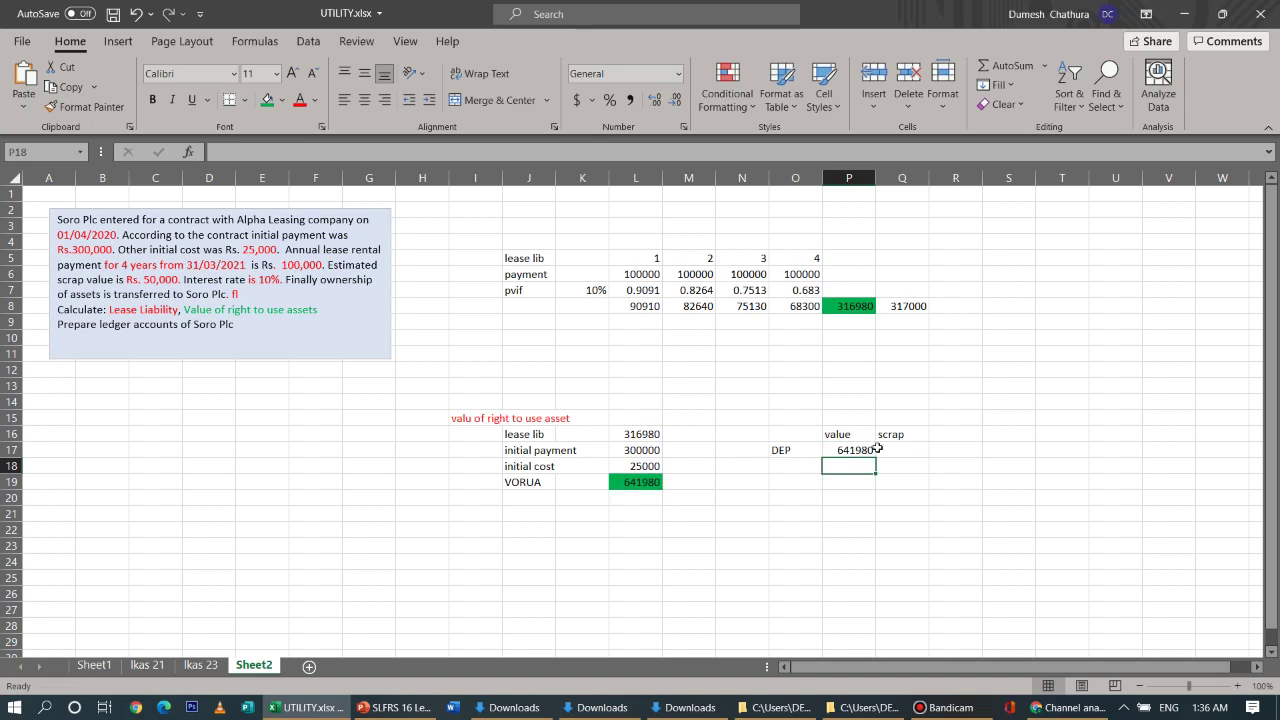
Enter the scrap amount 50000 in cell Q17
left_click(886, 450)
type("5000")
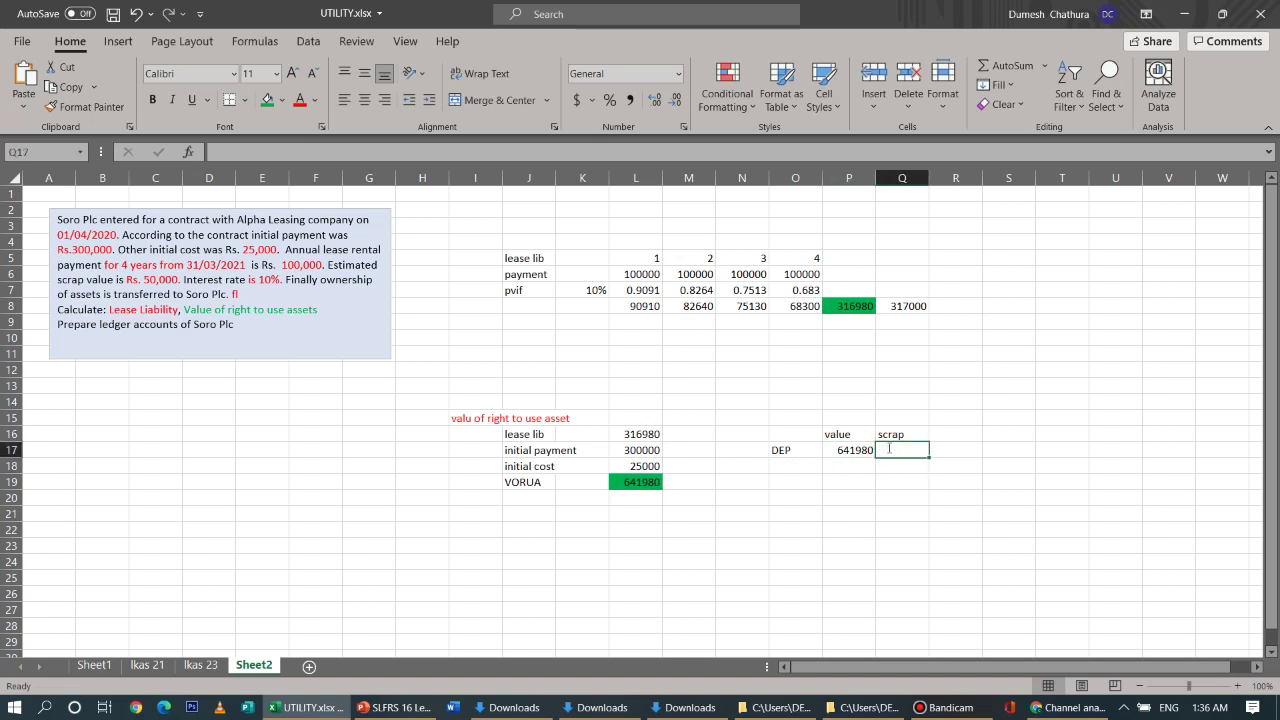
type("0")
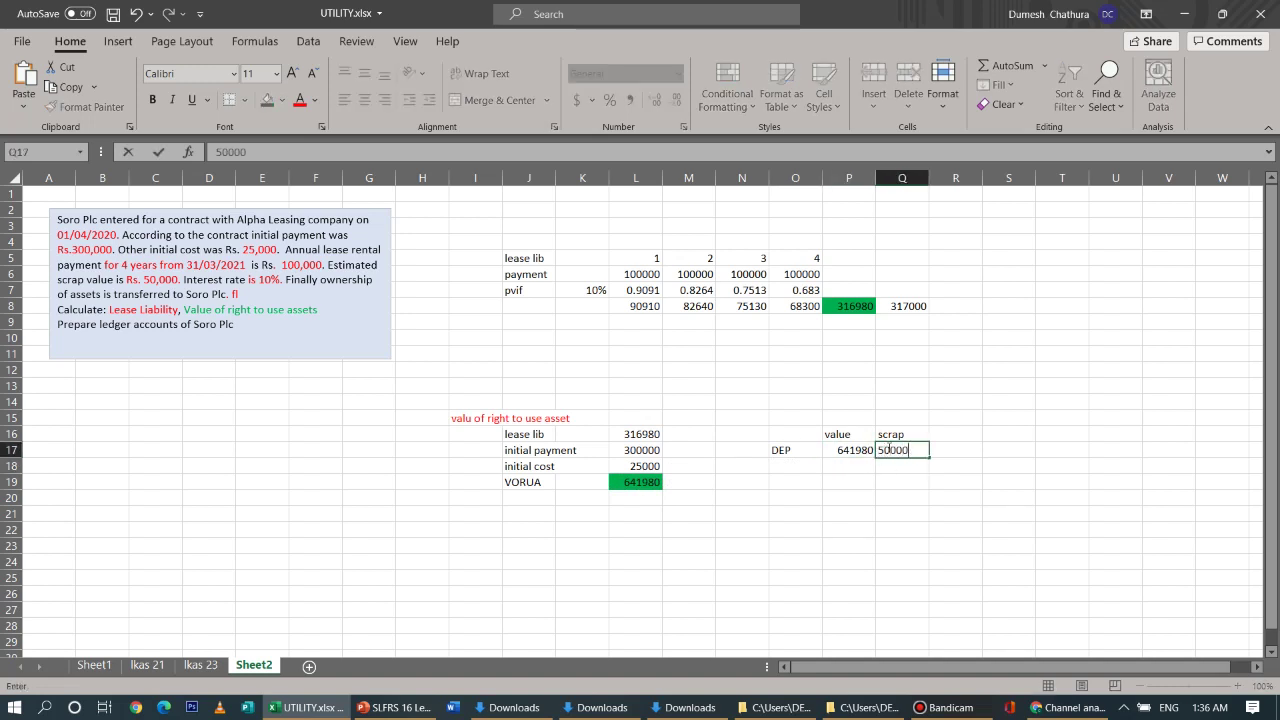
left_click(840, 531)
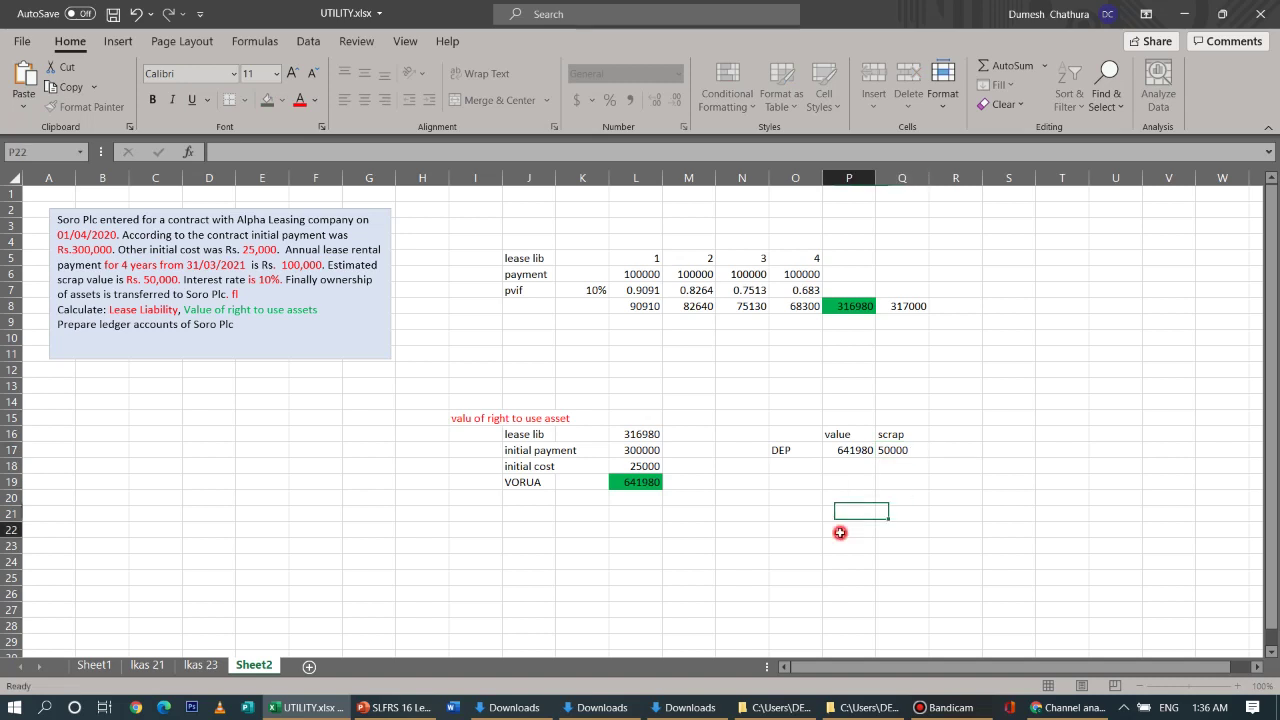
Calculate the depreciable amount in R17 with the formula =P17-Q17 and fill the cell green
left_click(950, 453)
type("=")
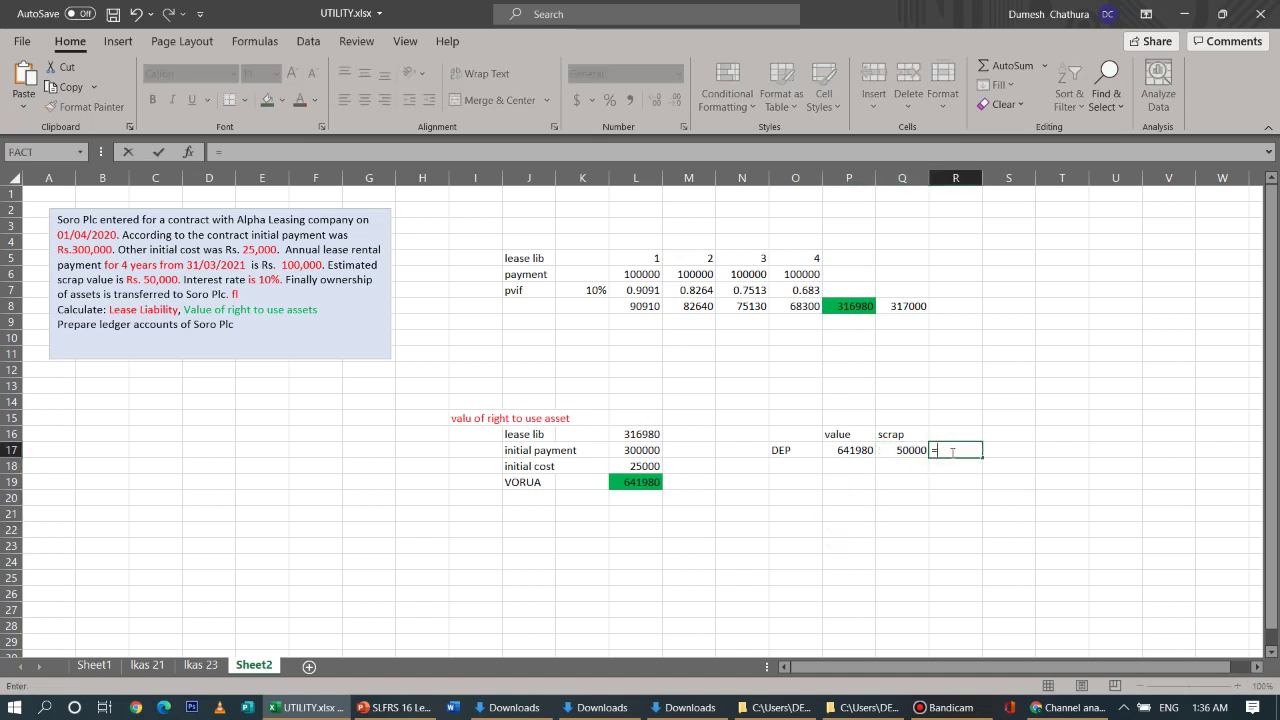
left_click(863, 450)
type("-")
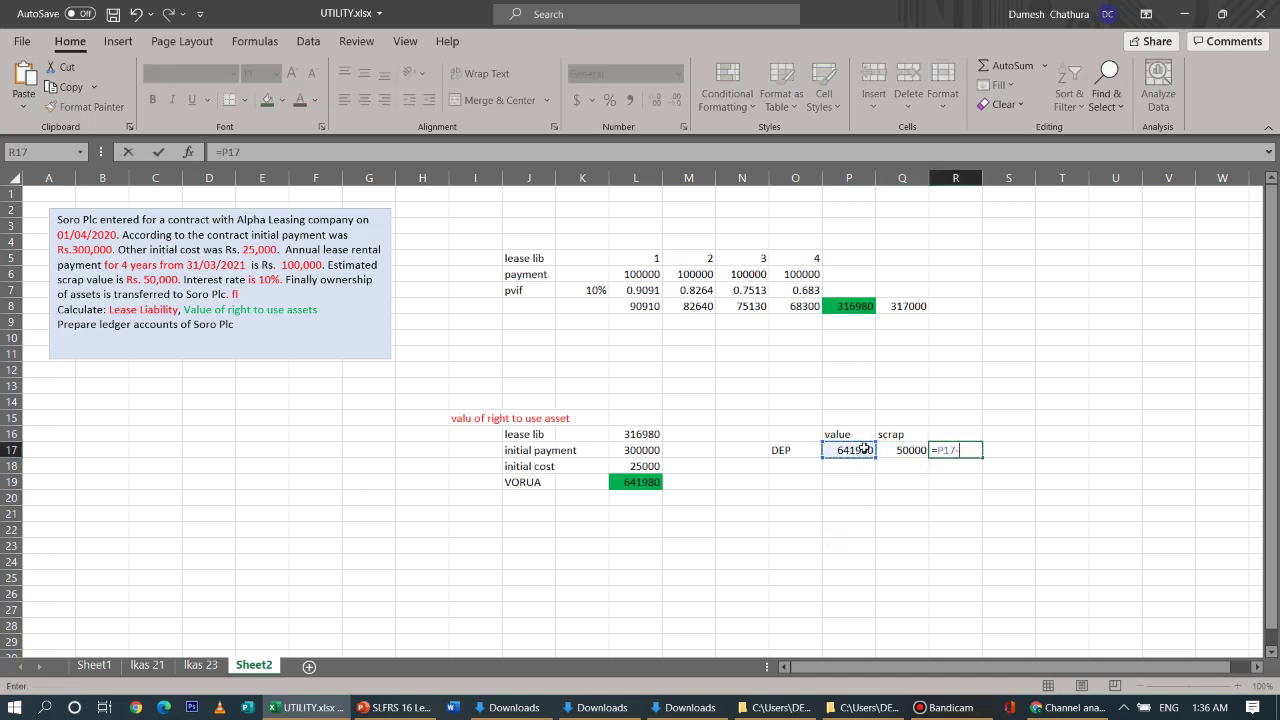
left_click(904, 452)
key("Return")
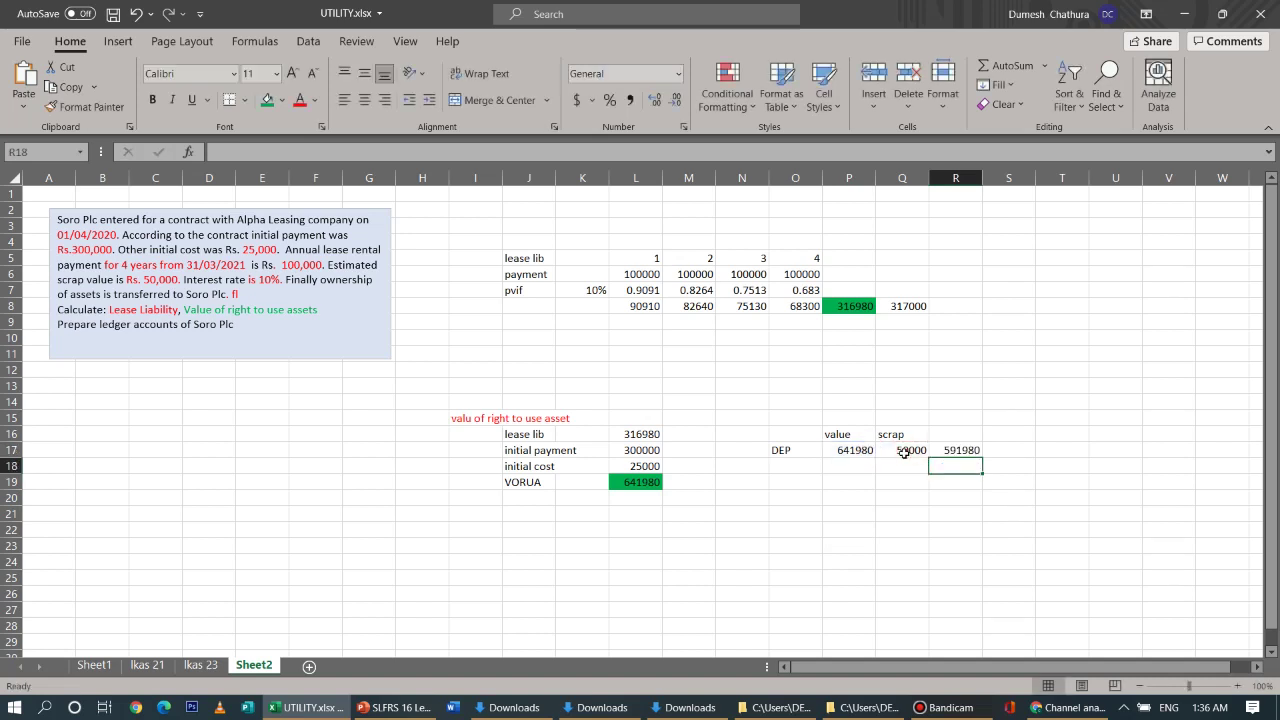
left_click(953, 450)
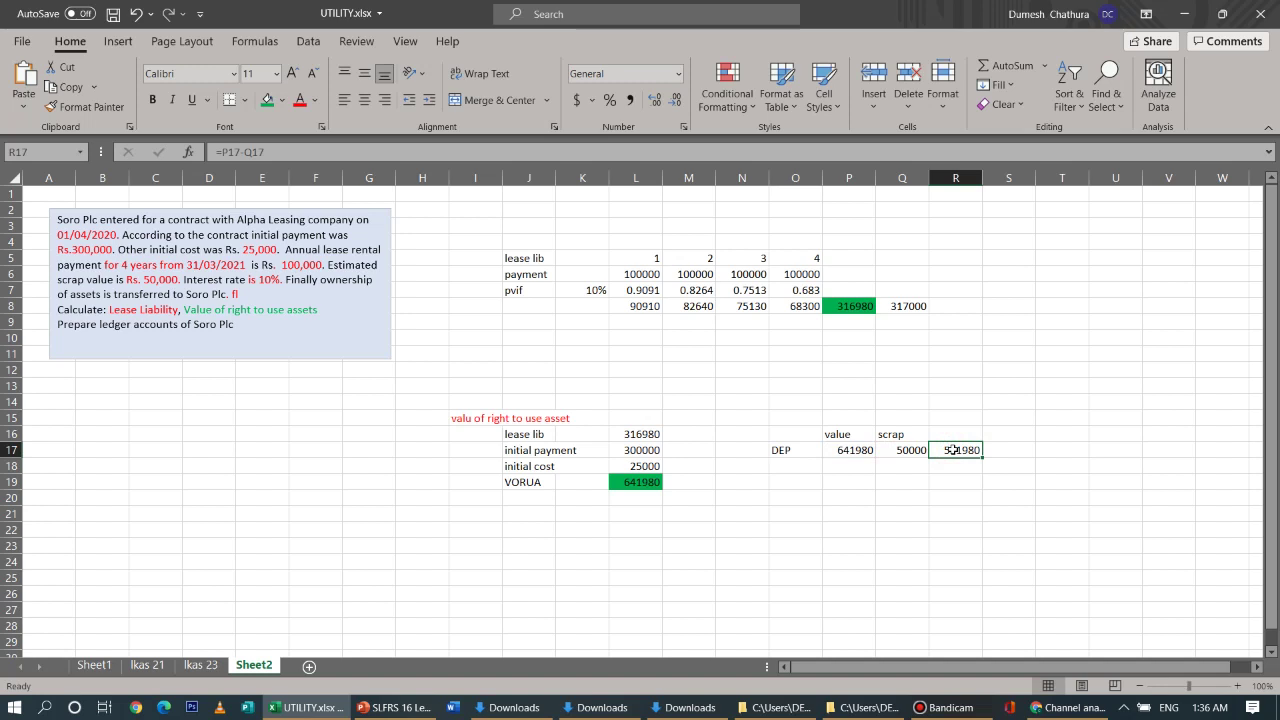
left_click(266, 100)
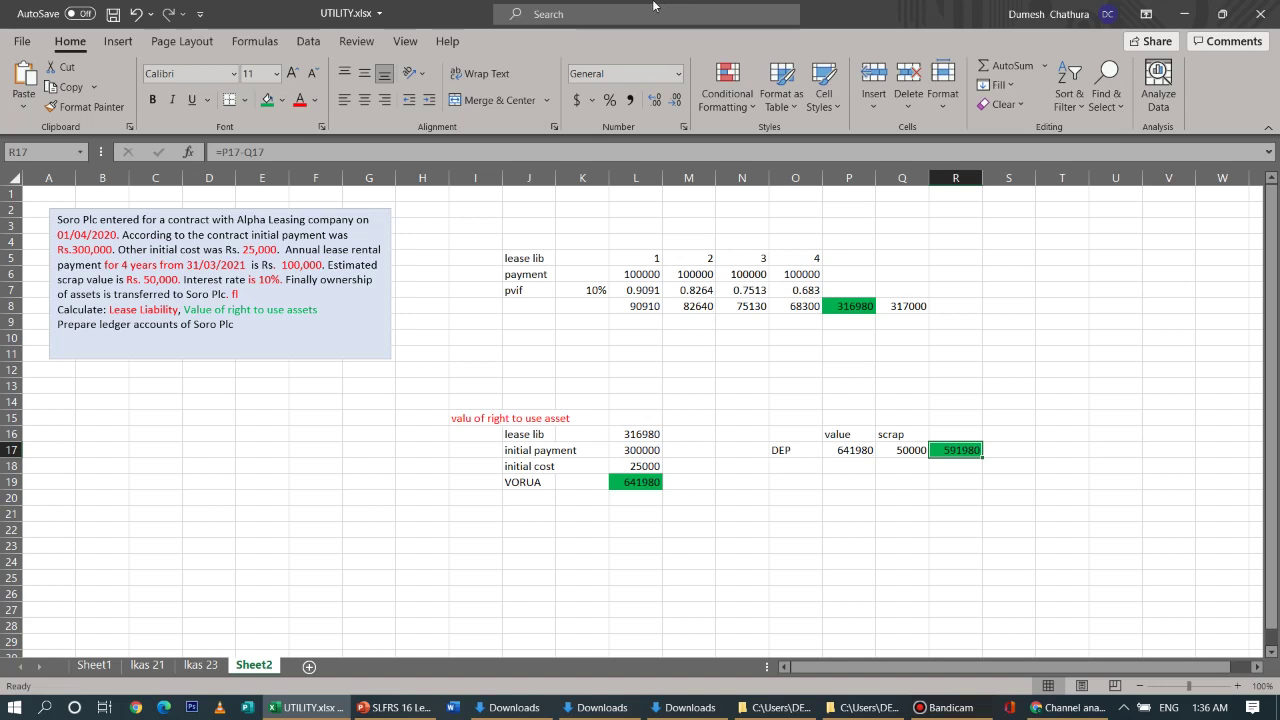
Calculate the annual depreciation in S17 by dividing the depreciable amount by four years with =R17/4
mouse_move(720, 5)
left_click(1010, 451)
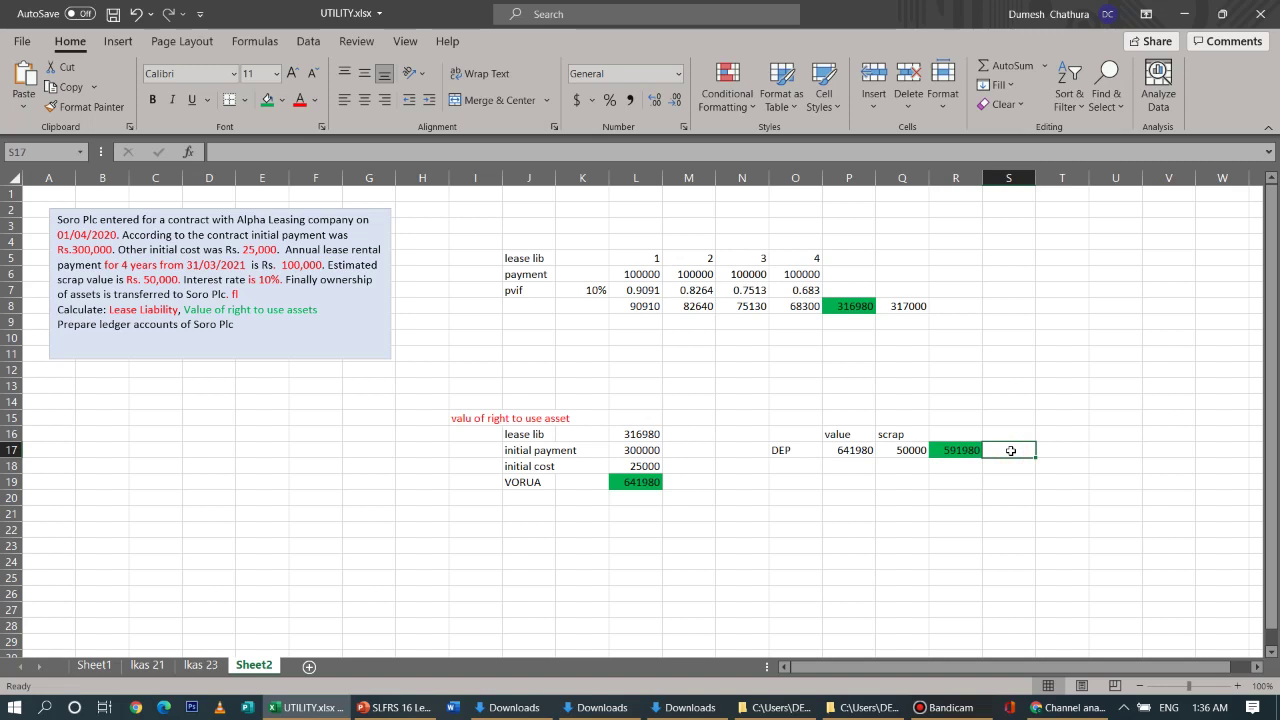
type("=")
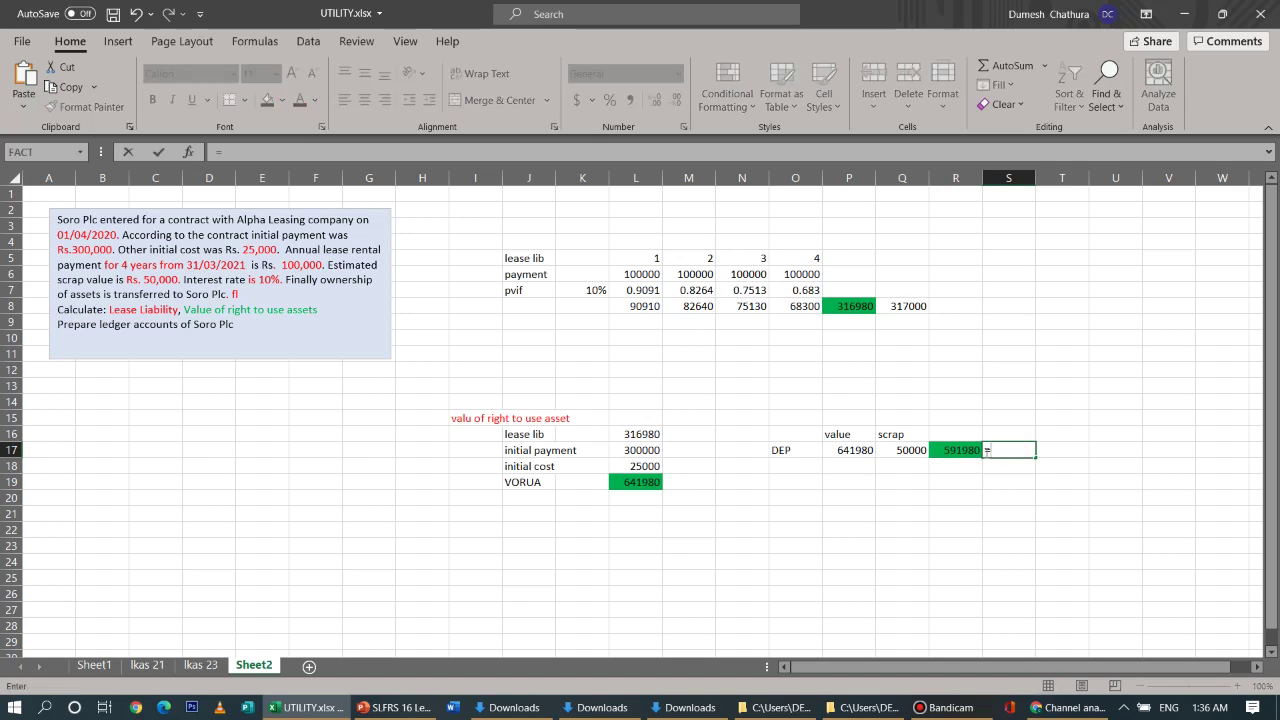
left_click(958, 452)
type("/4")
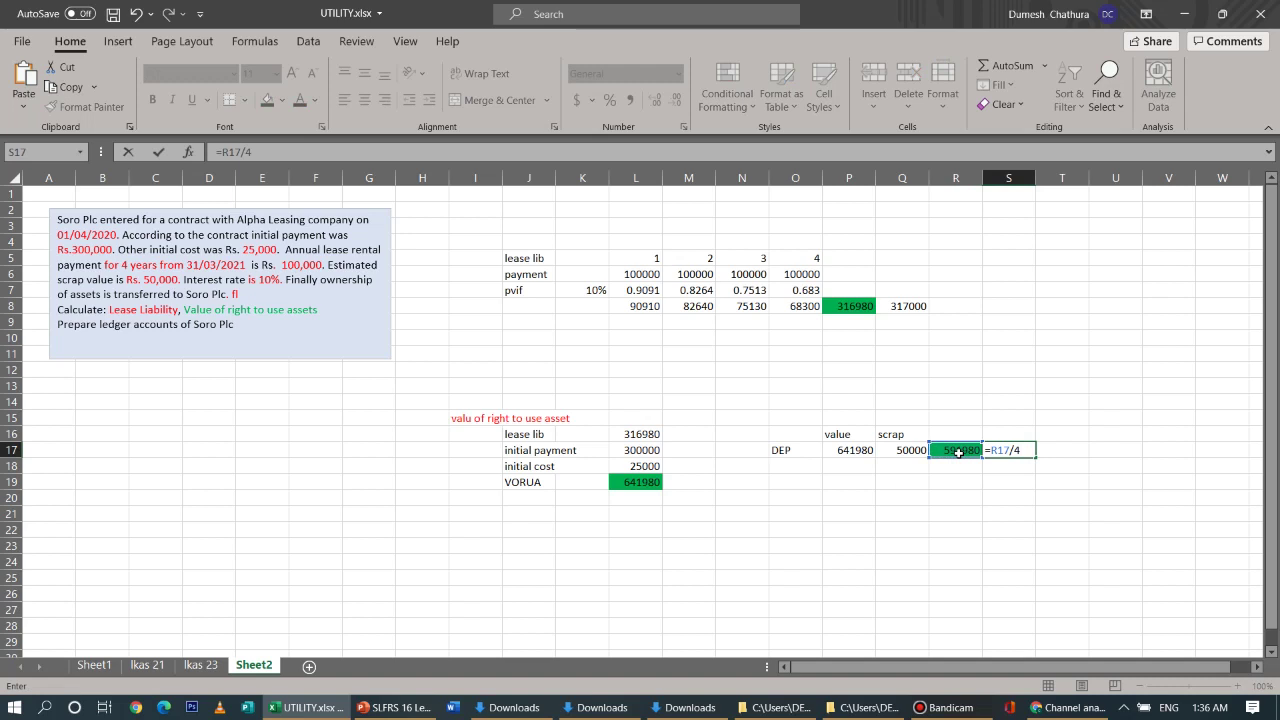
key("Return")
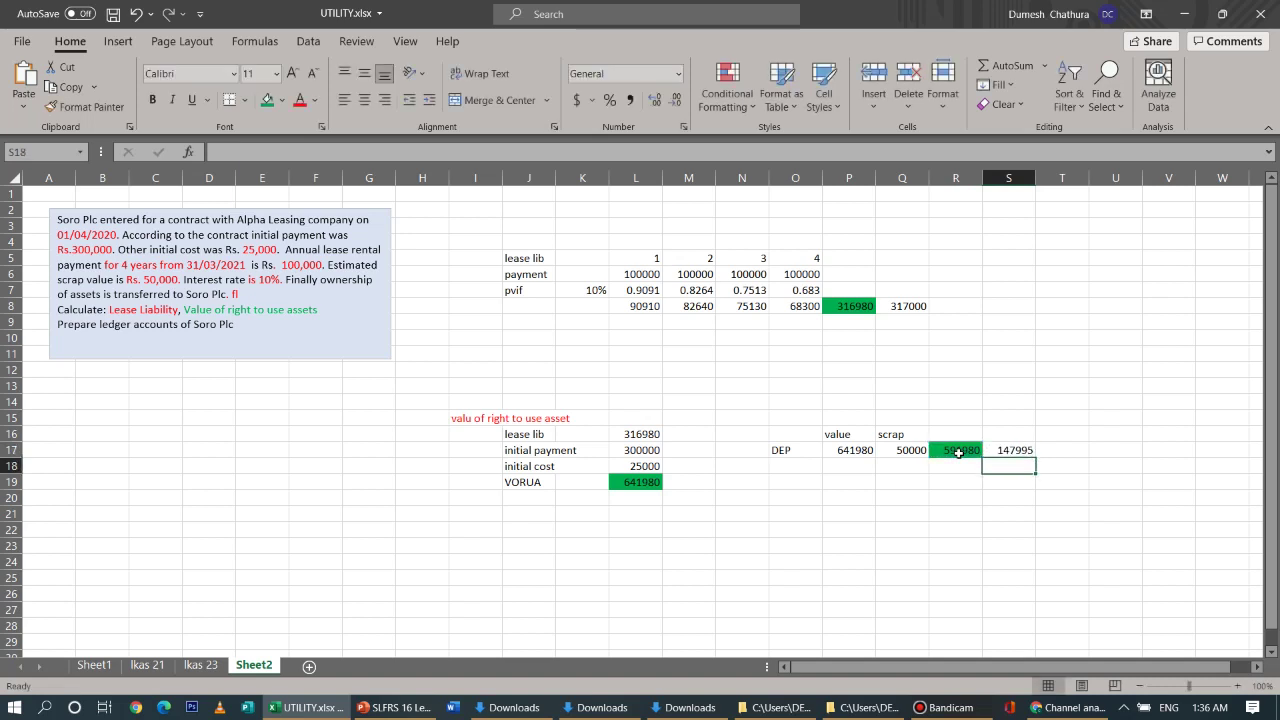
Highlight the annual depreciation in S17 with a yellow fill
left_click(1015, 447)
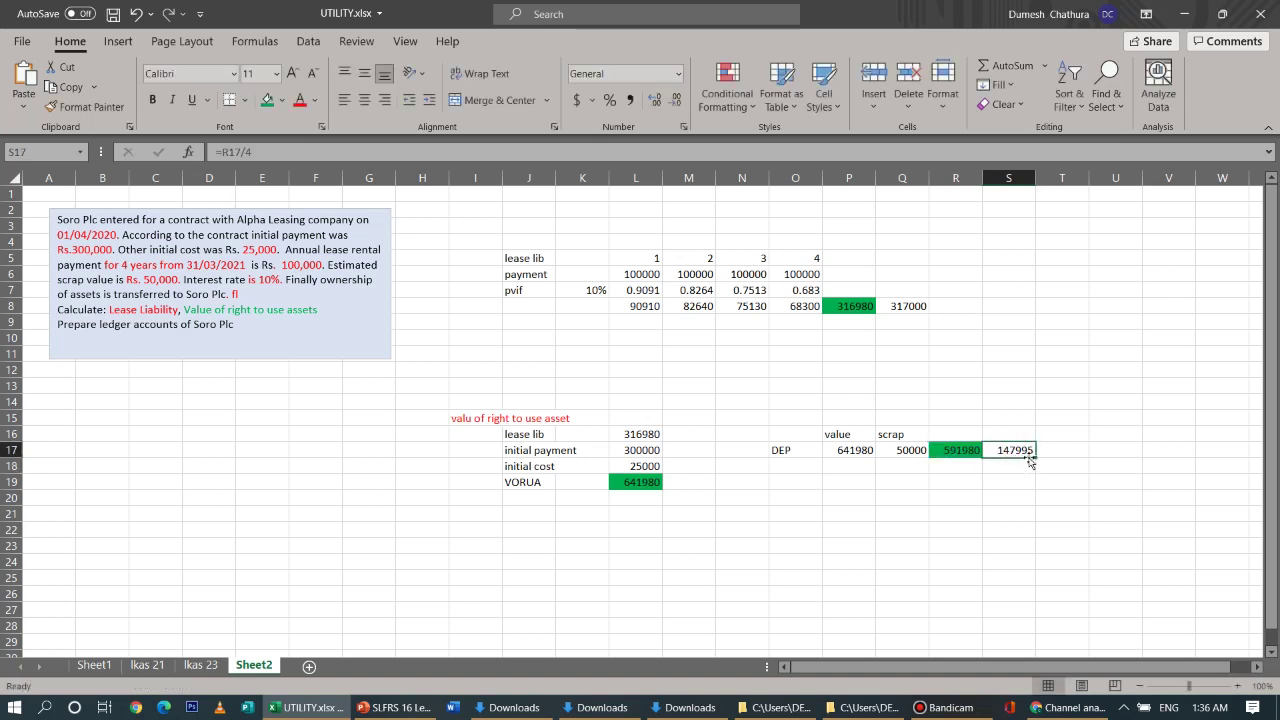
left_click(287, 100)
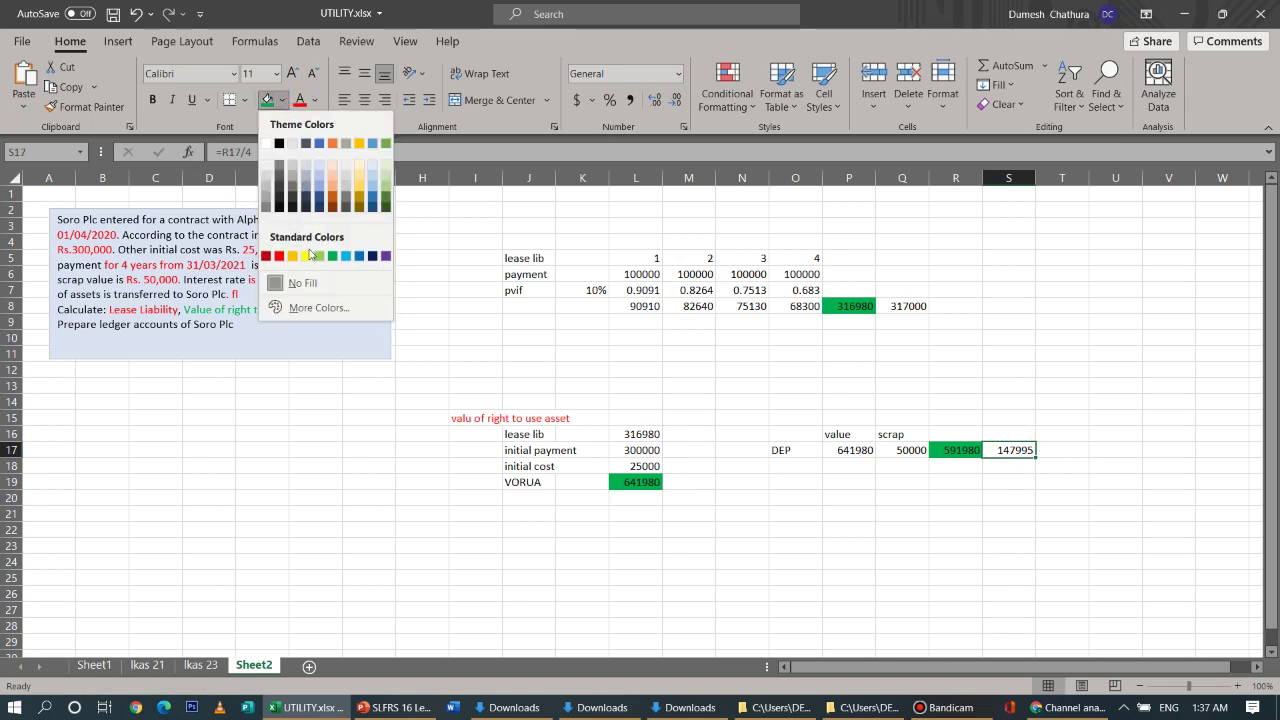
left_click(306, 256)
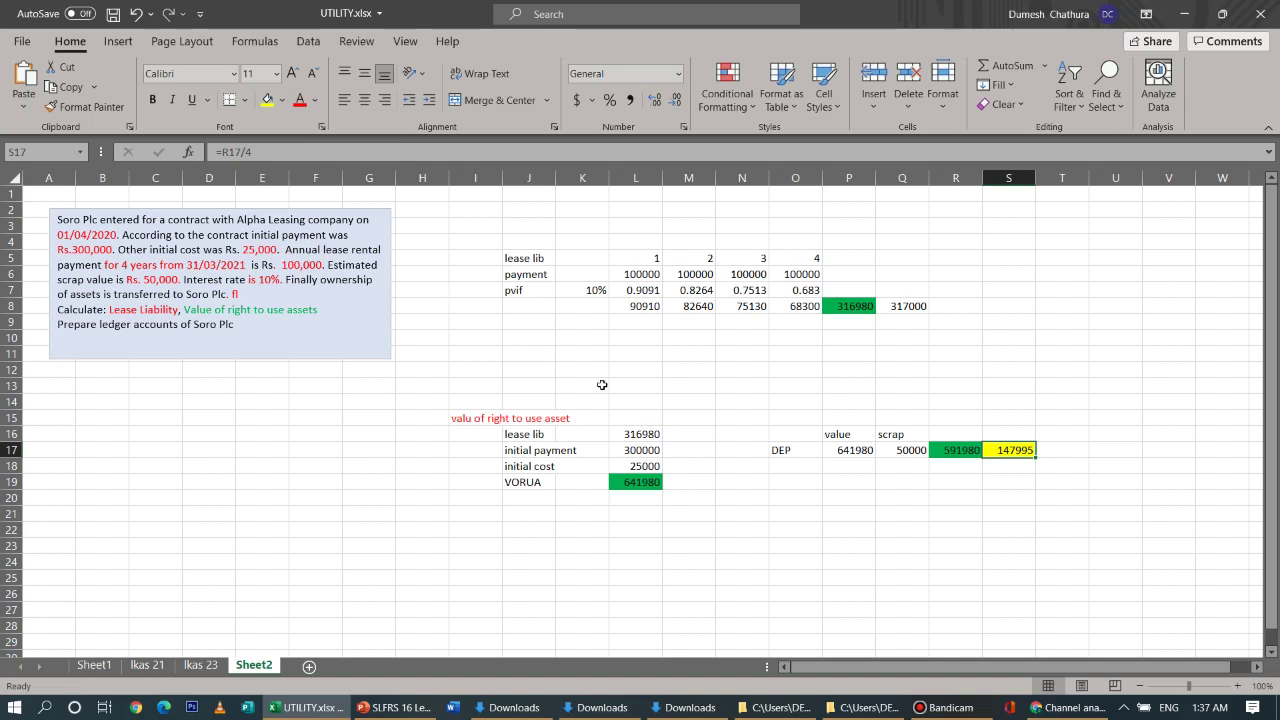
left_click(696, 463)
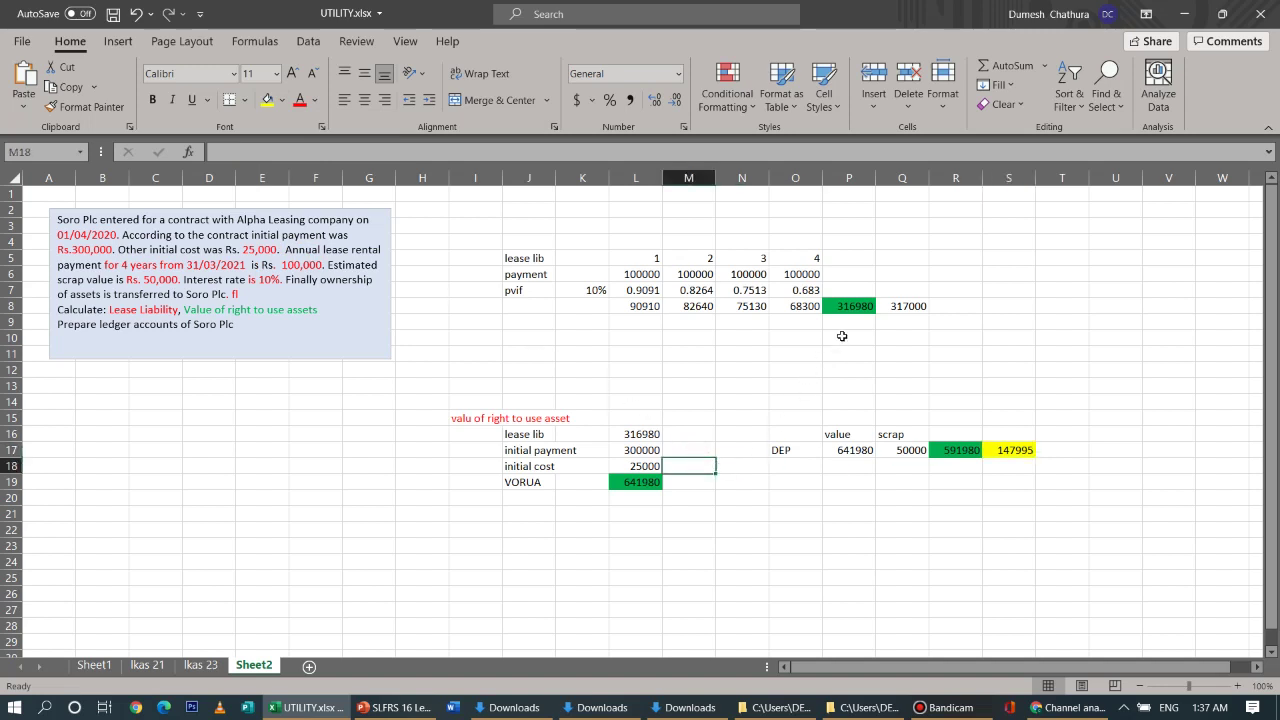
Replace the lease liability in L16 with the formula =P8*1 to link it to the present value total
left_click(643, 434)
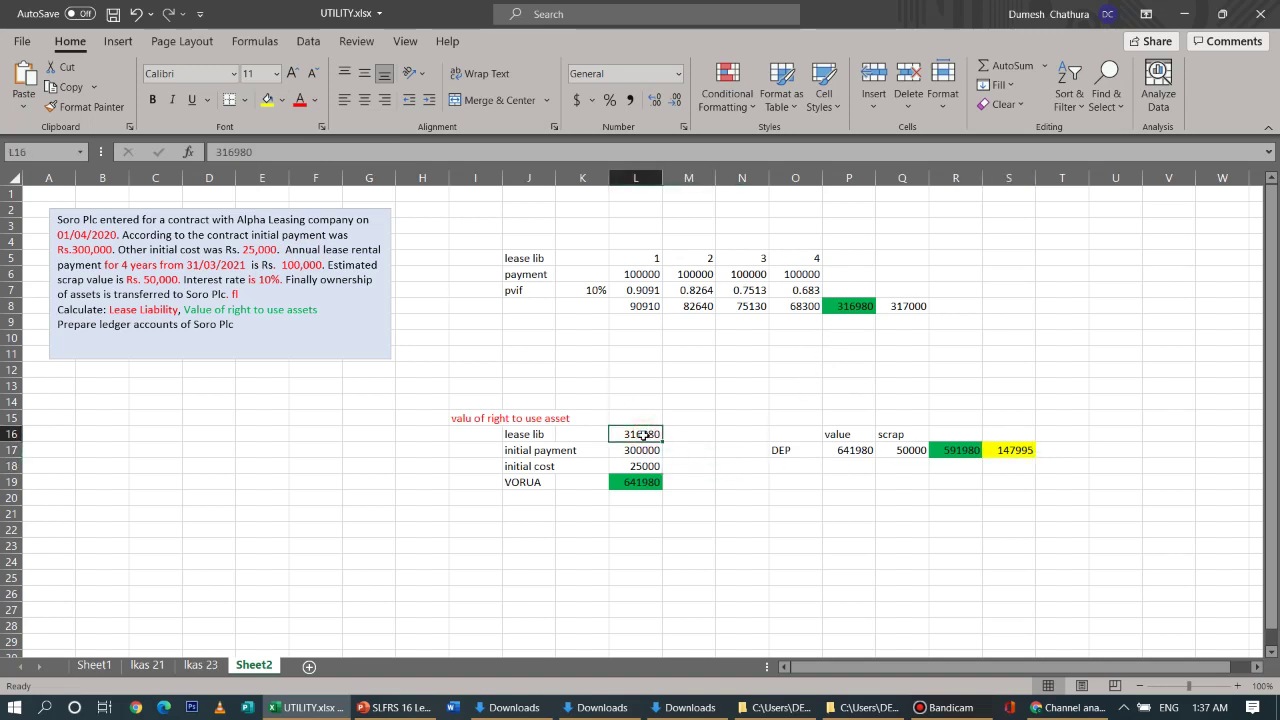
key("BackSpace")
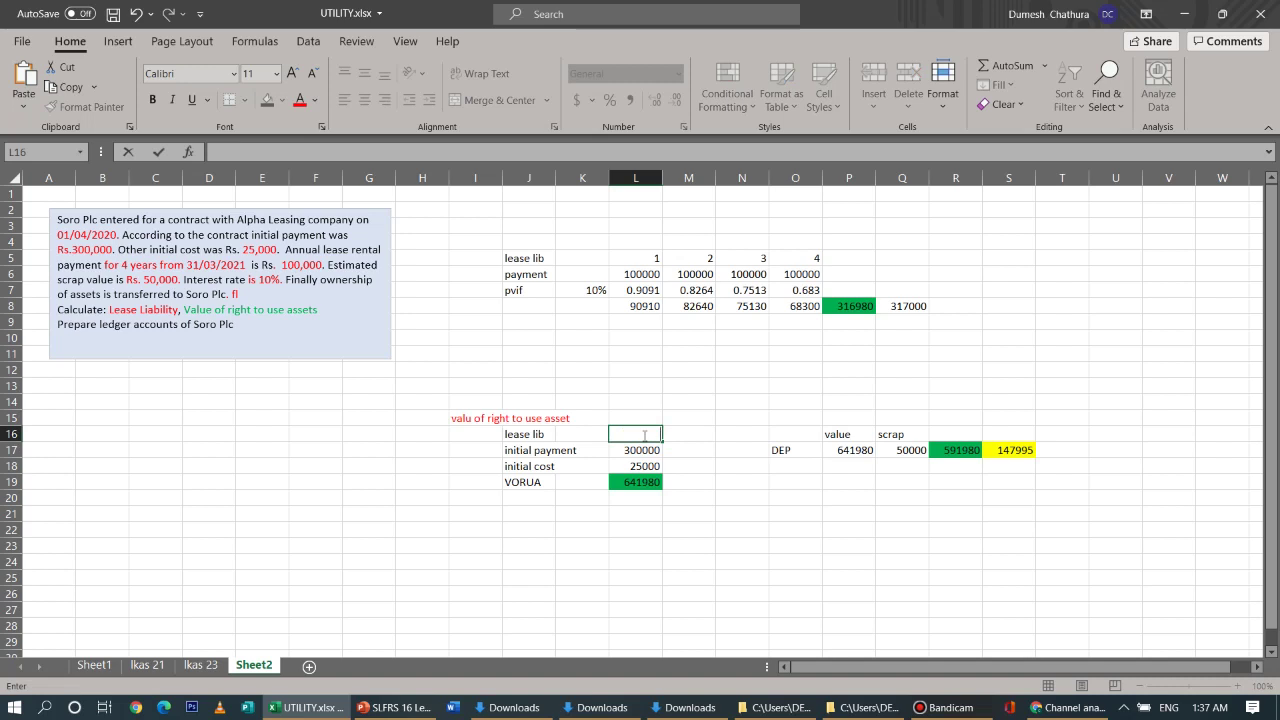
type("=")
left_click(855, 306)
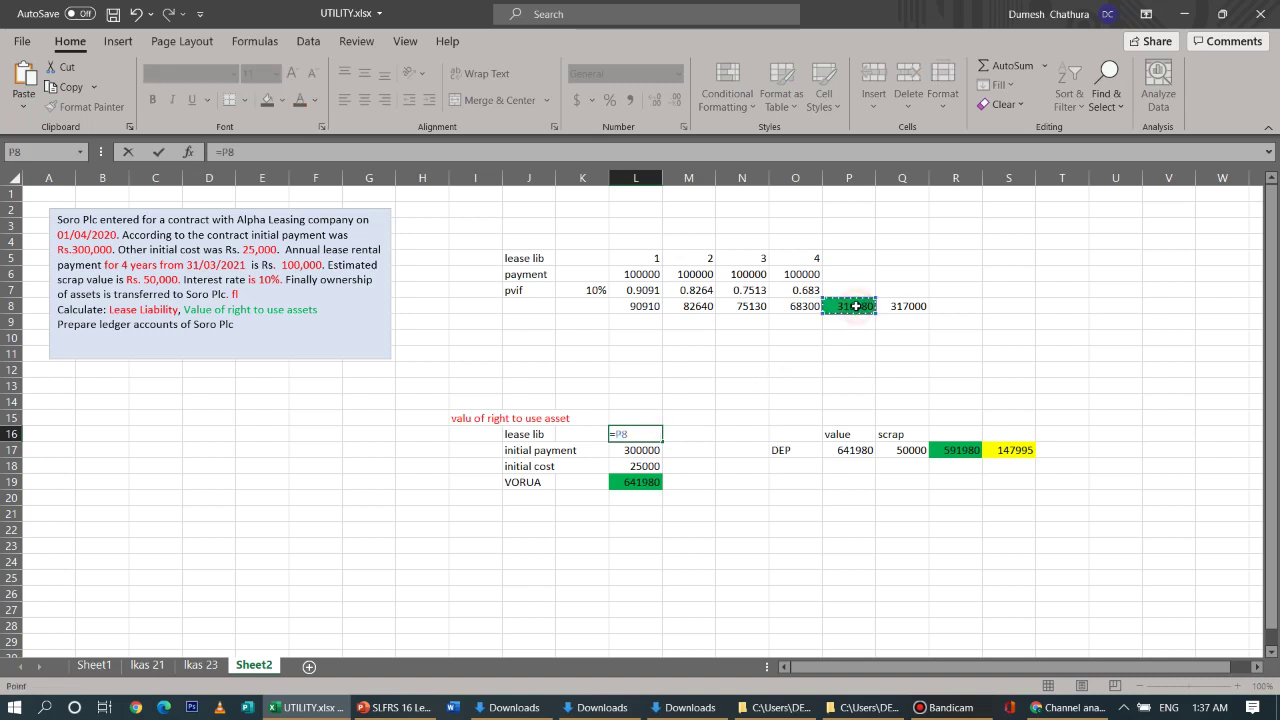
type("*1")
key("Return")
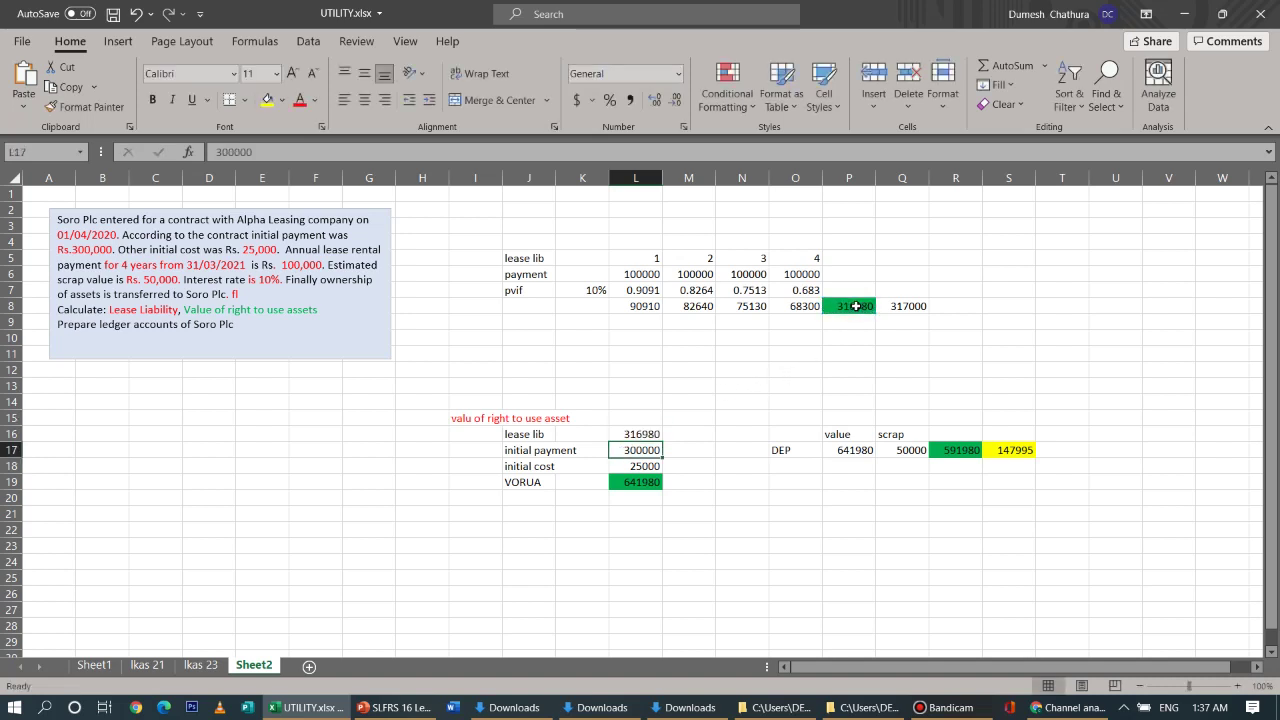
left_click(858, 524)
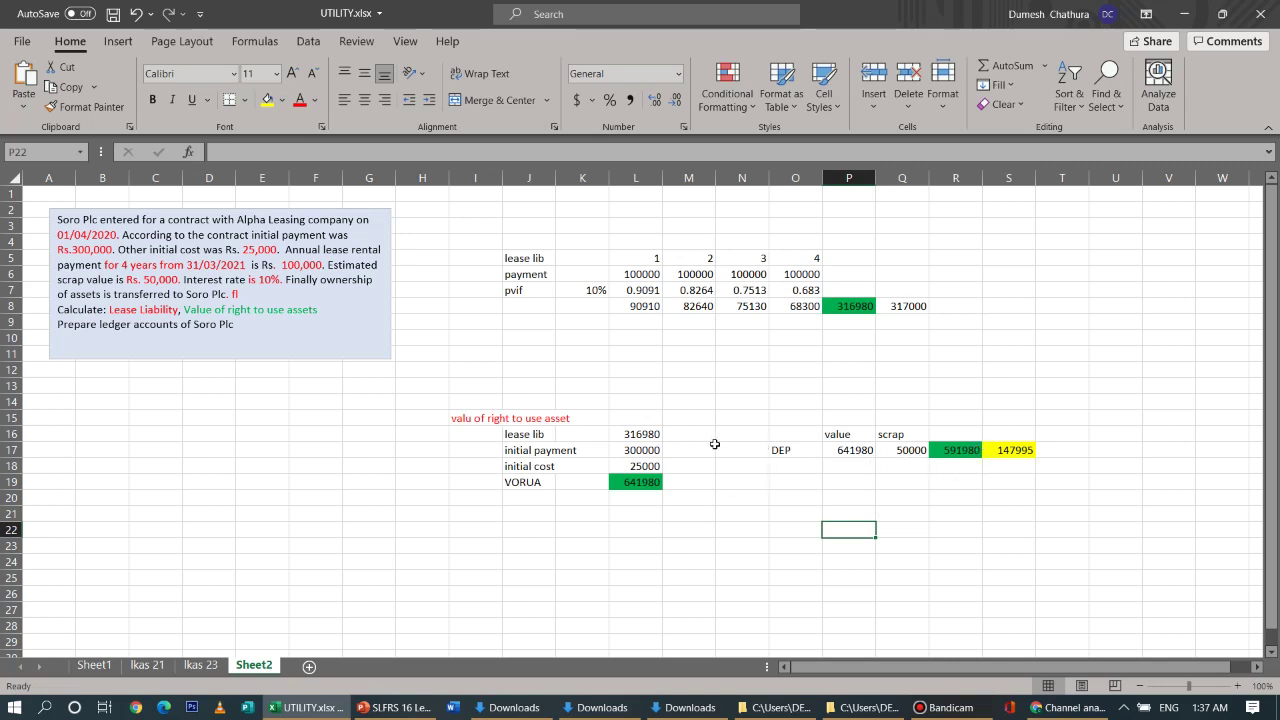
Set the lease liability in L16 to the rounded amount 317000 and check the depreciation in S17
left_click(643, 434)
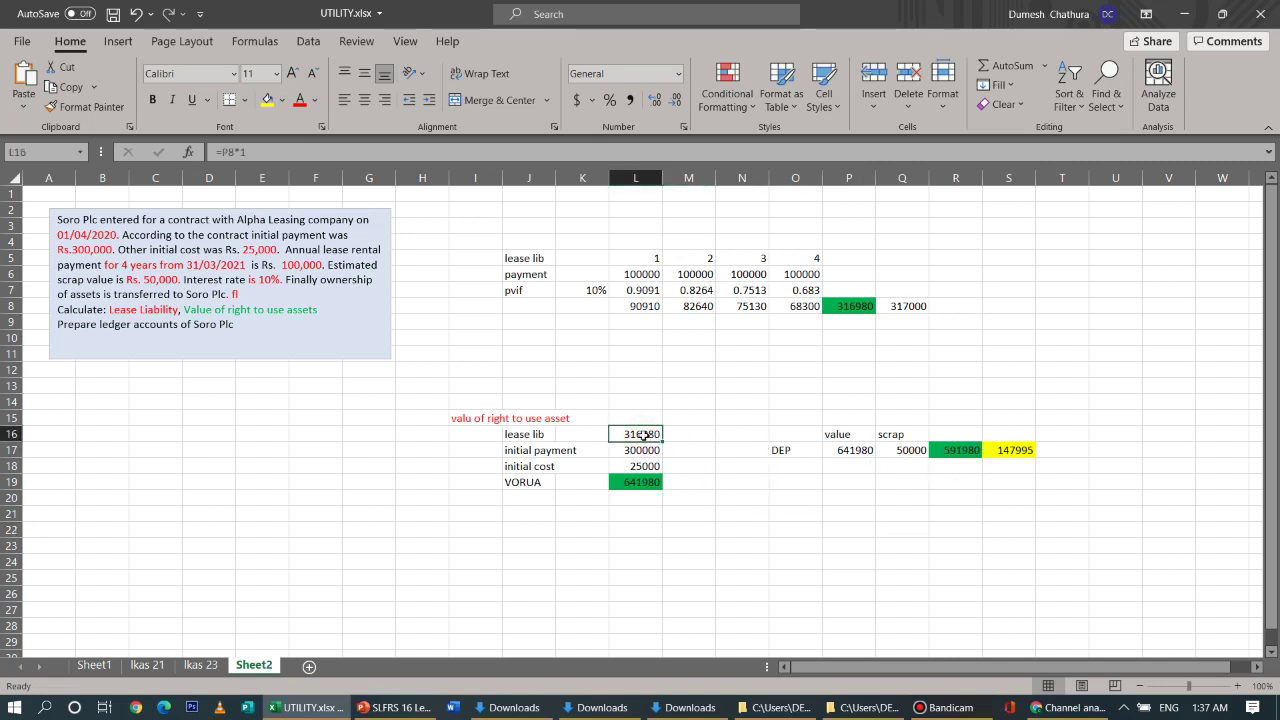
double_click(643, 434)
key("BackSpace")
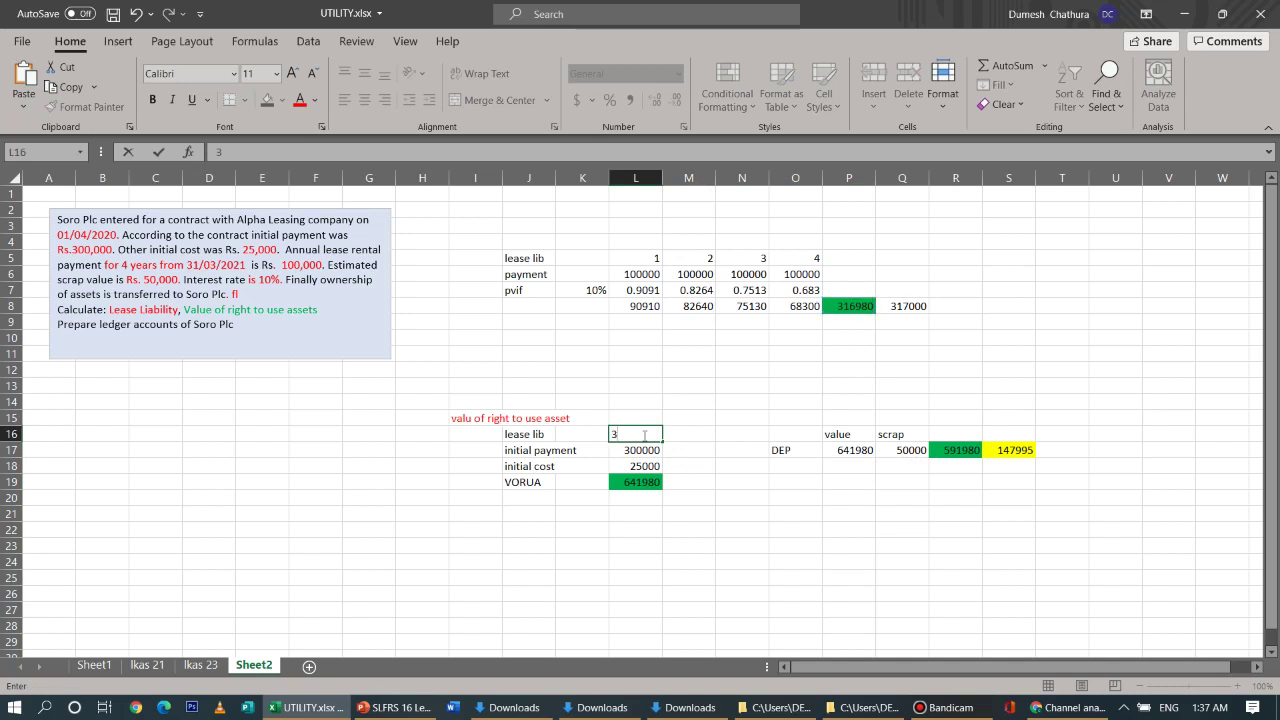
type("3700")
key("BackSpace")
type("000")
left_click(722, 565)
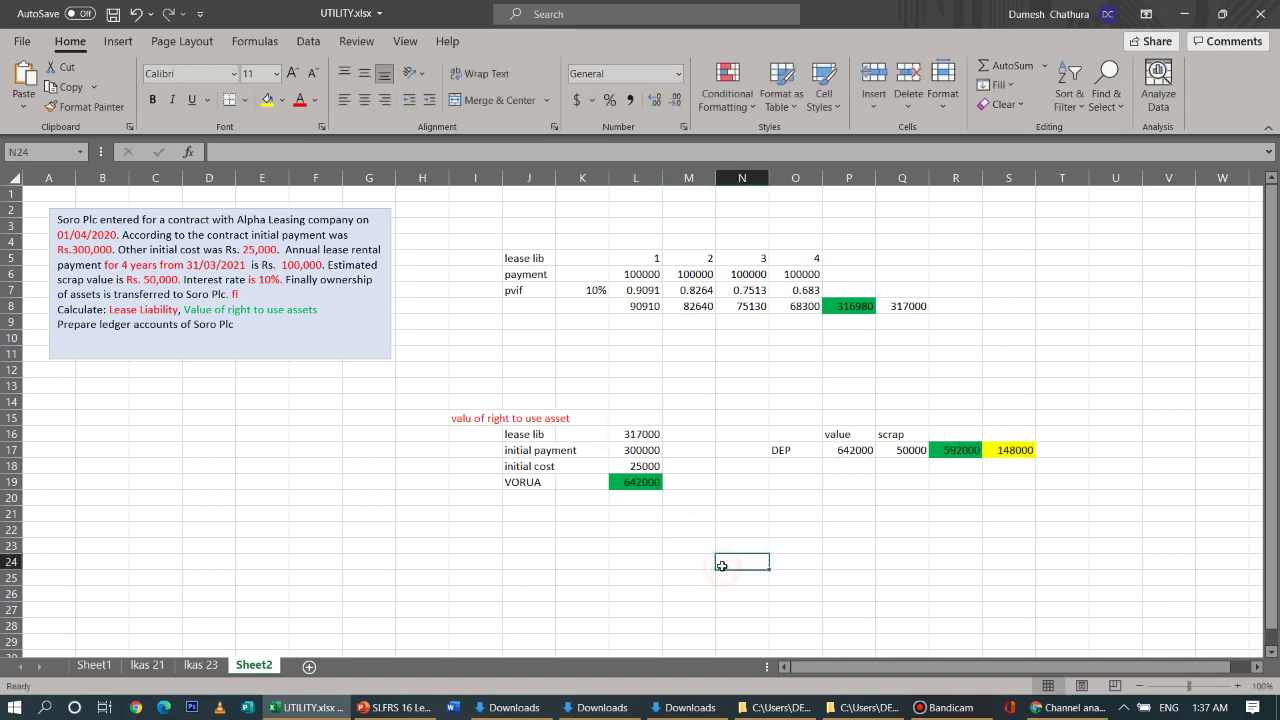
left_click(1018, 450)
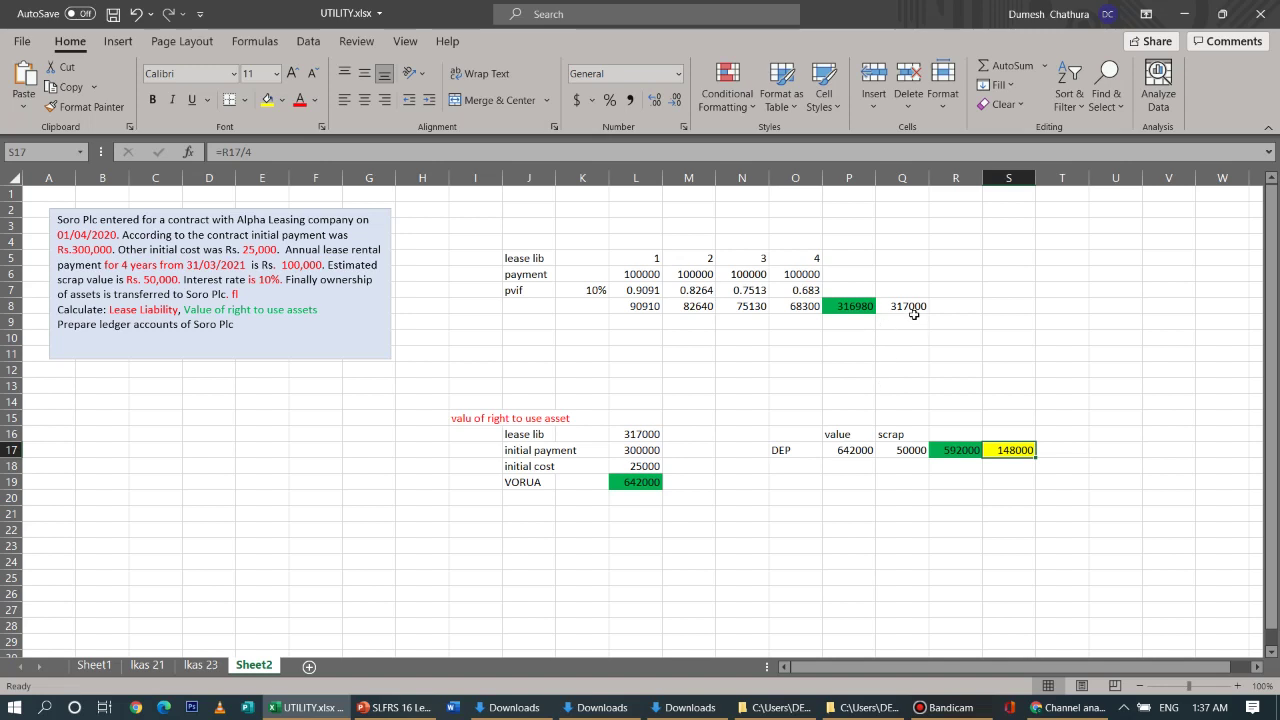
Set the lease liability in L16 to 317980
left_click(648, 434)
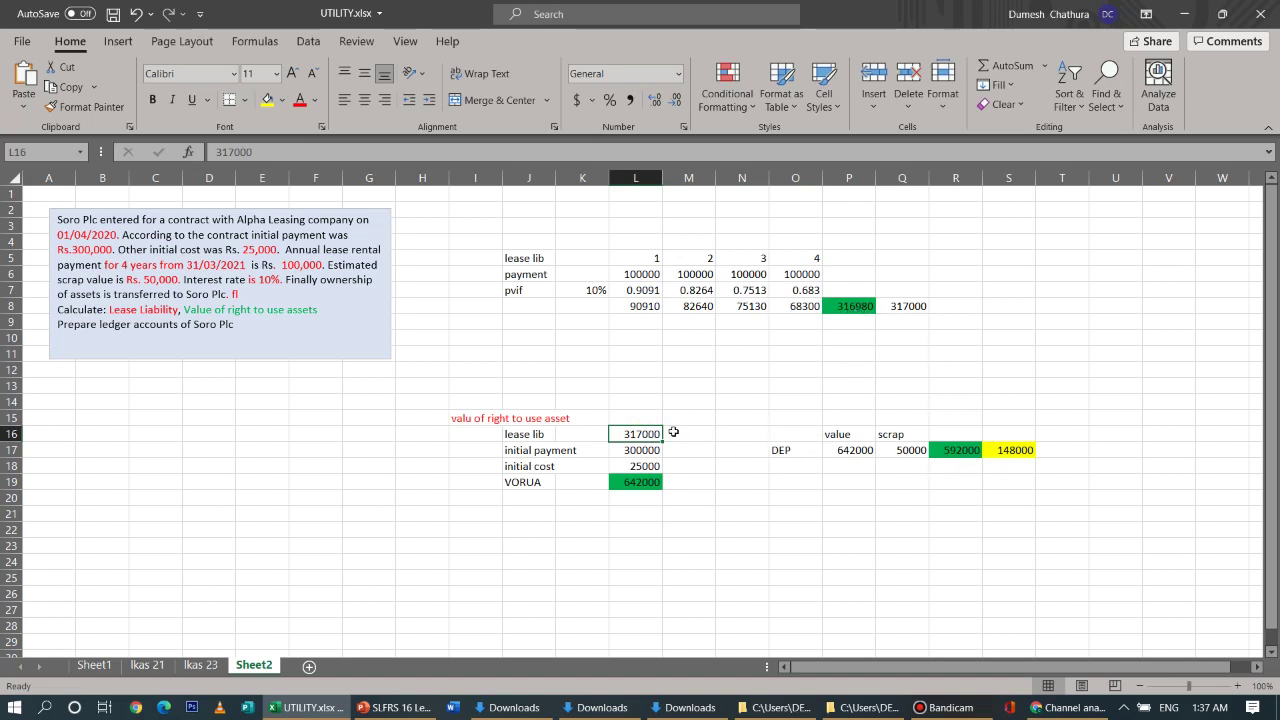
type("317")
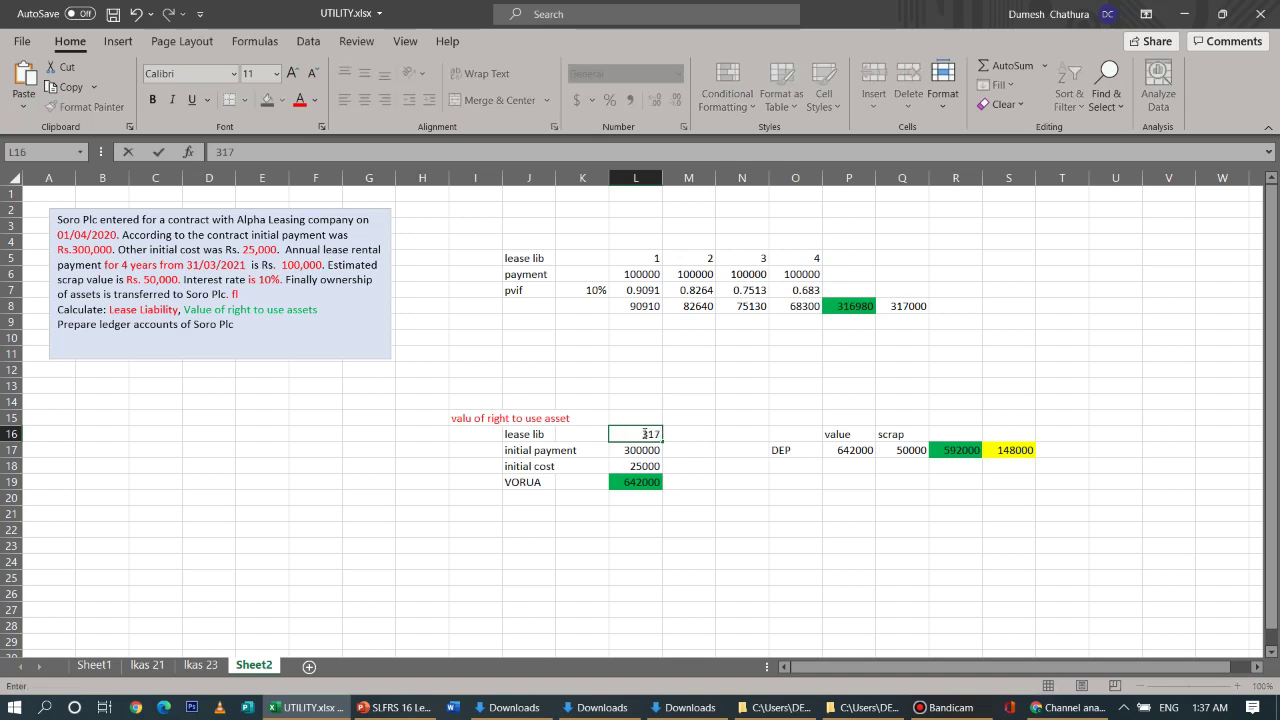
type("980")
left_click(731, 594)
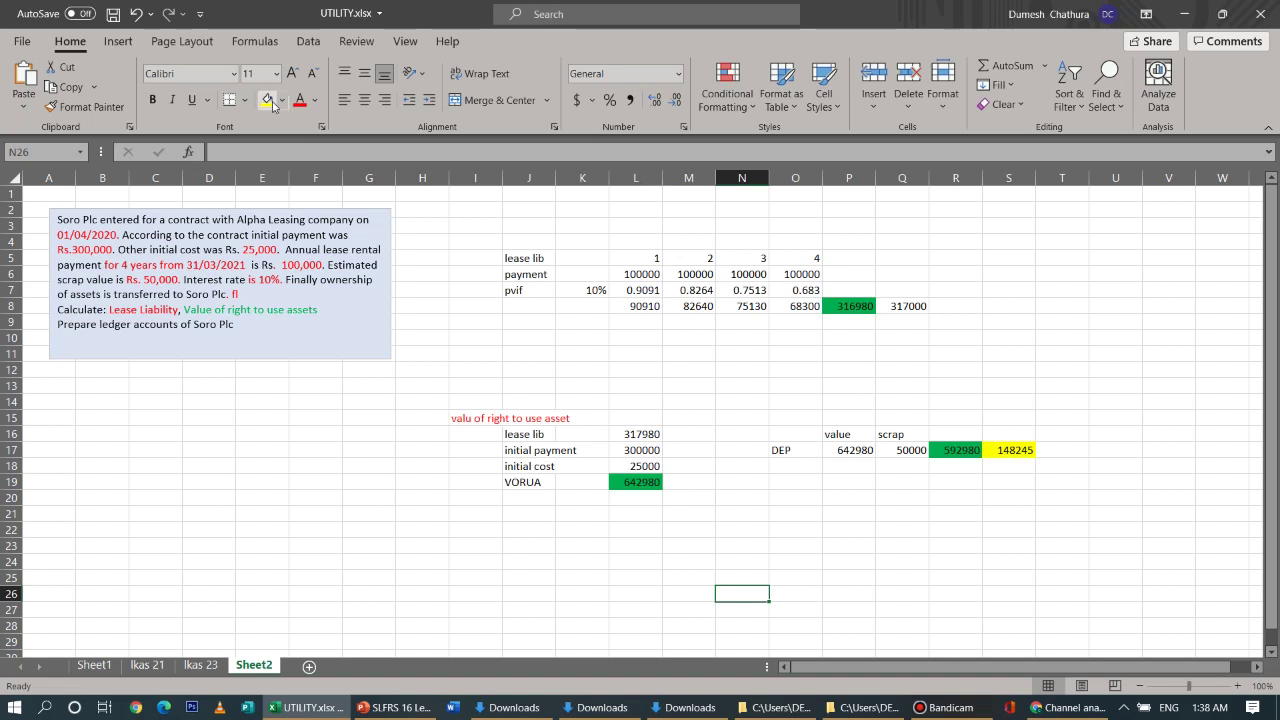
Undo the last change to the lease liability in L16
left_click(136, 15)
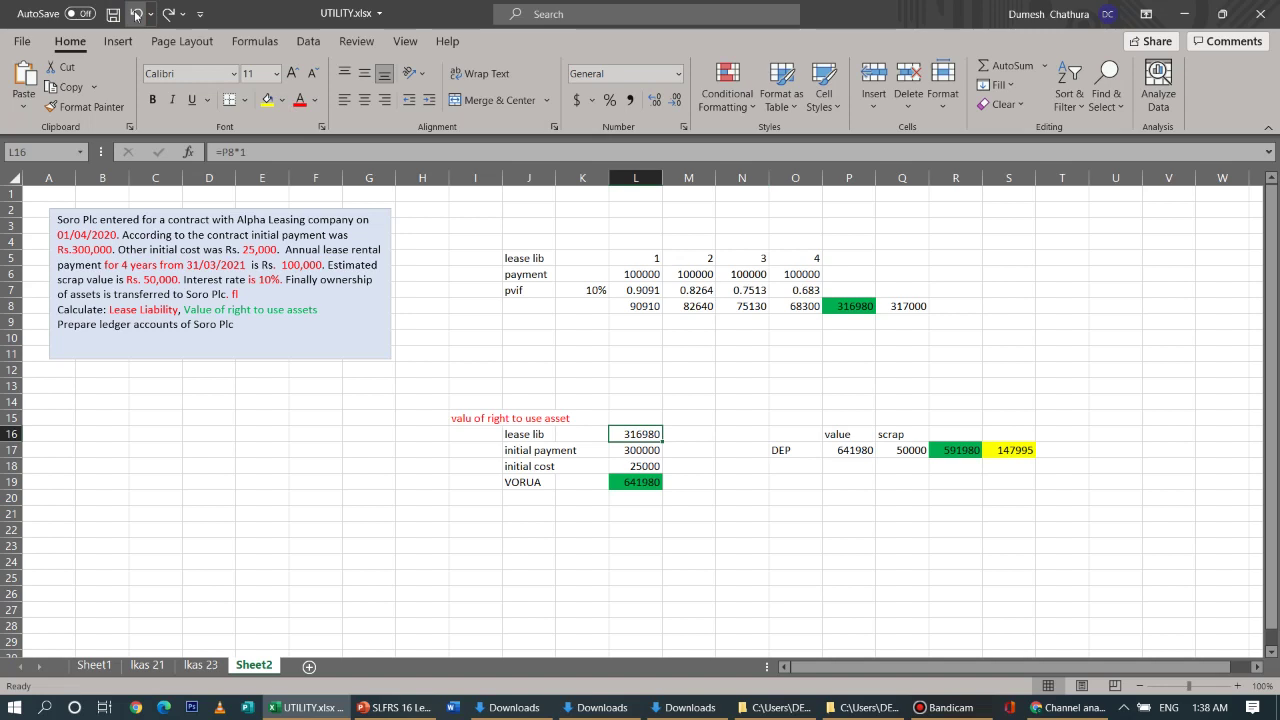
left_click(167, 15)
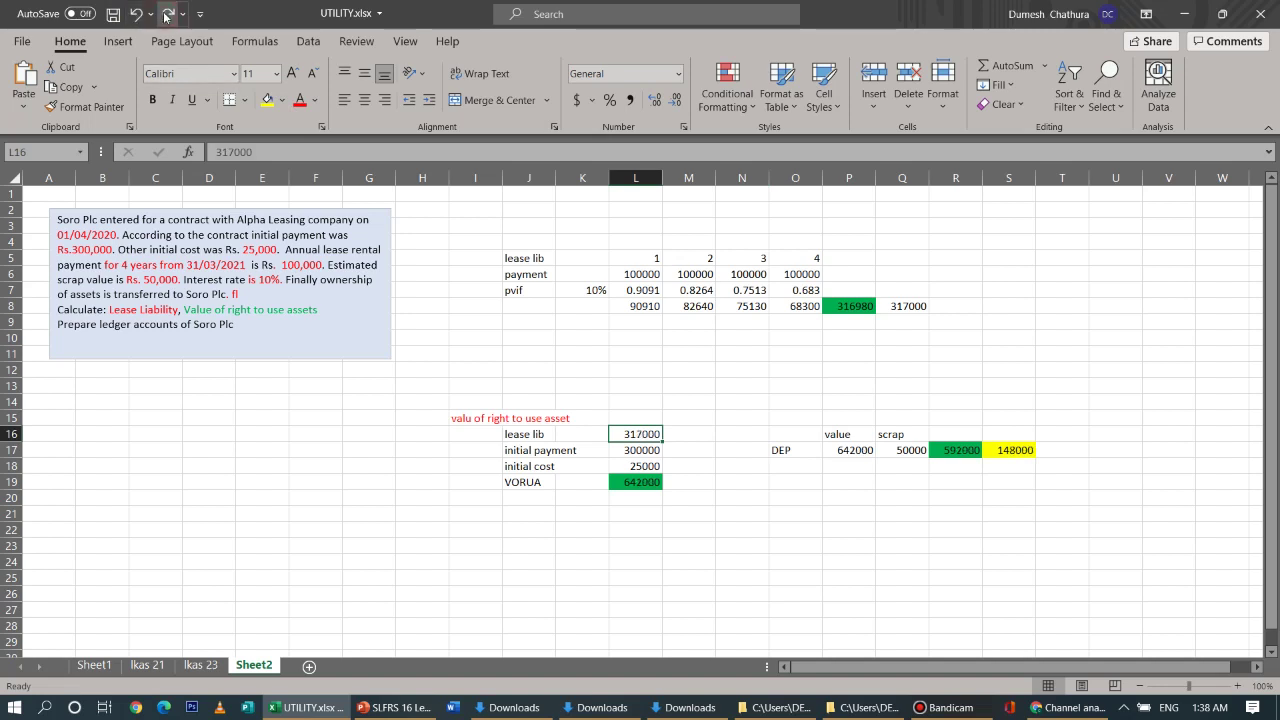
left_click(140, 15)
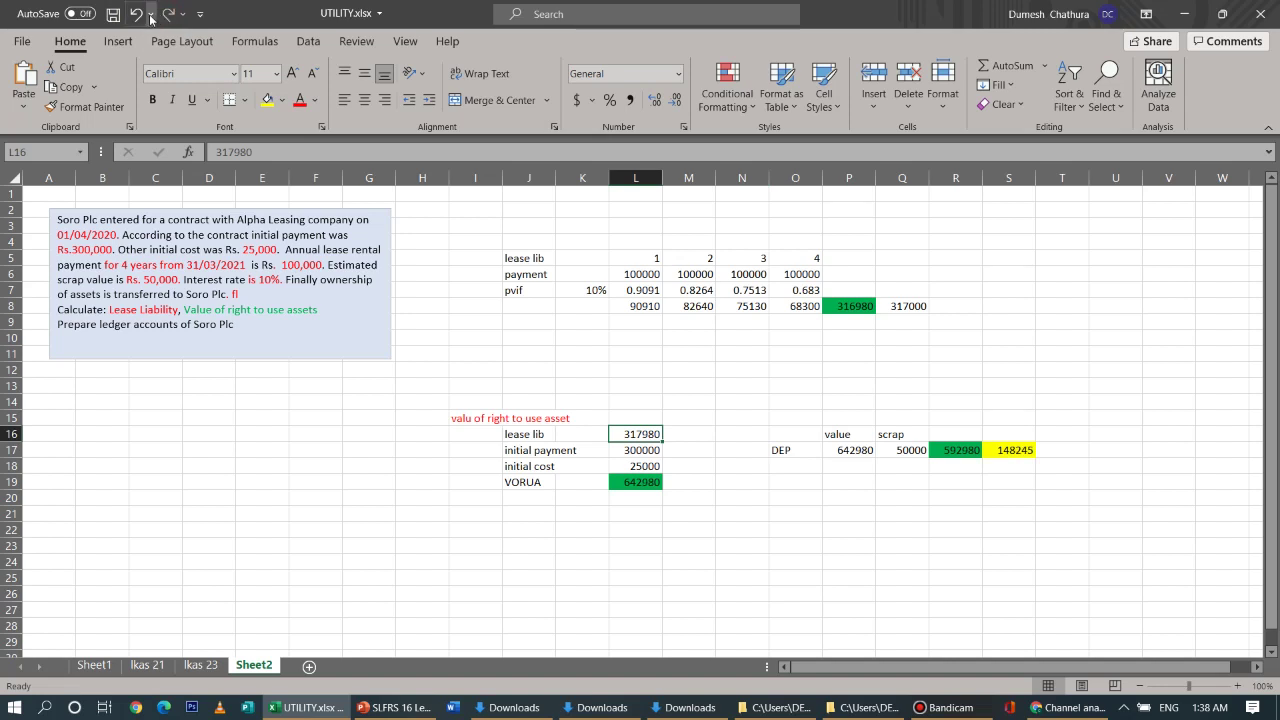
left_click(136, 15)
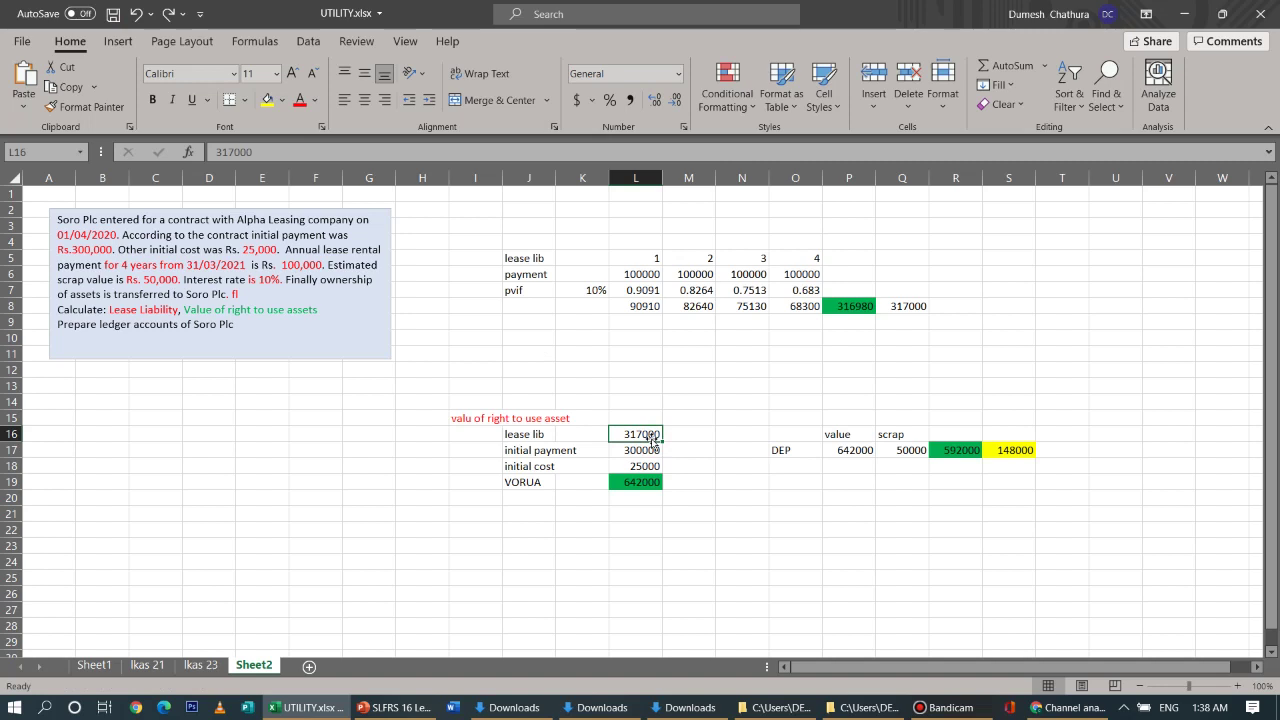
Set the lease liability in L16 to 316980 and check the depreciation in S17
type("3")
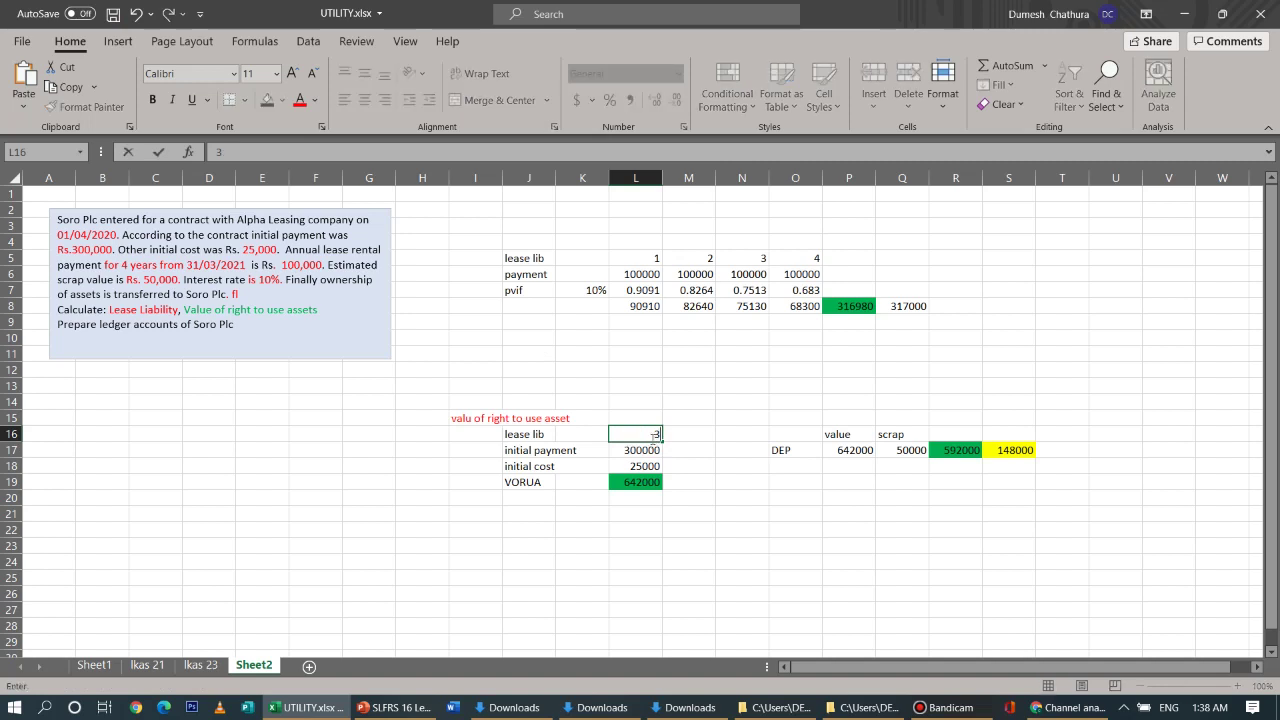
type("16980")
left_click(694, 608)
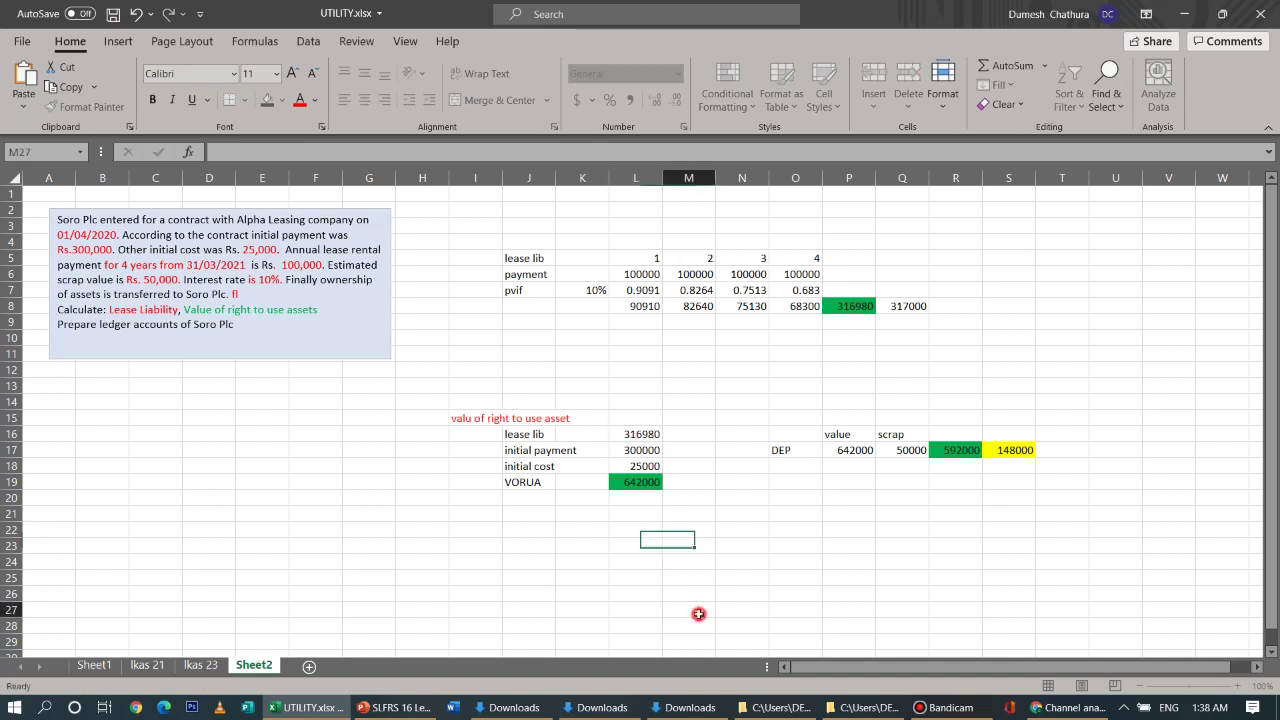
left_click(1019, 450)
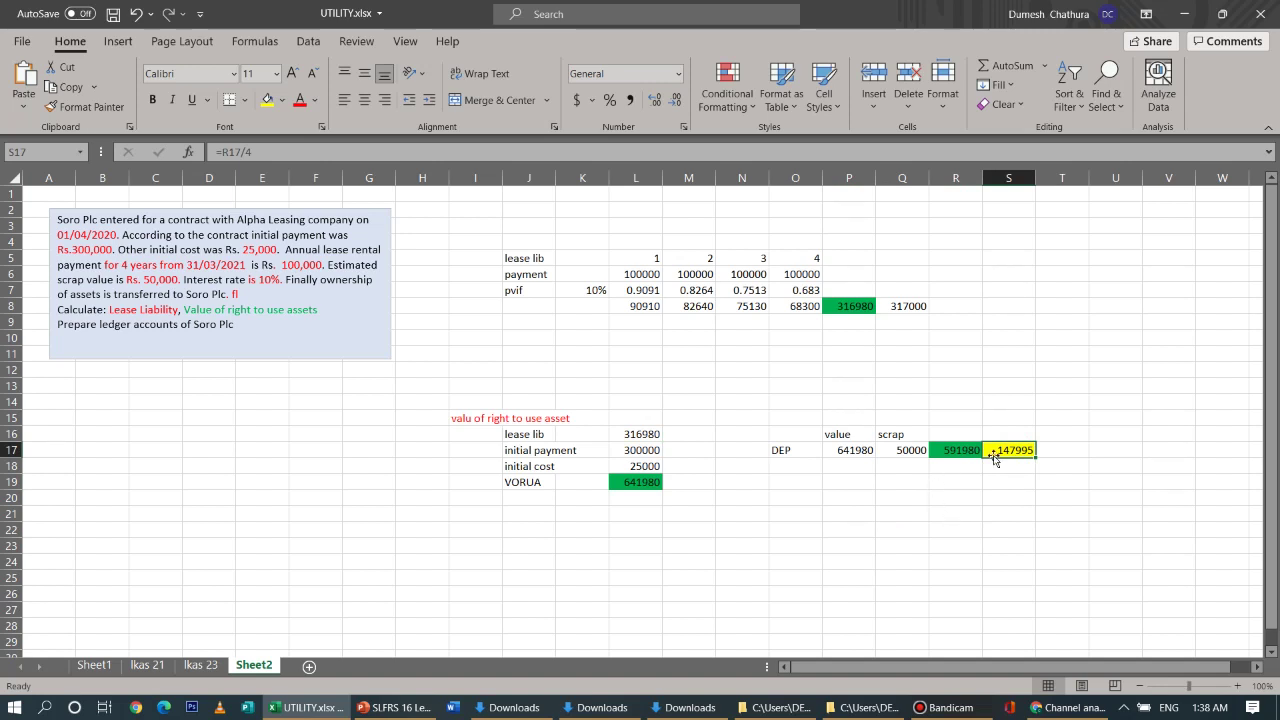
Label the annual depreciation with the text "income" in cell T17
left_click(1076, 450)
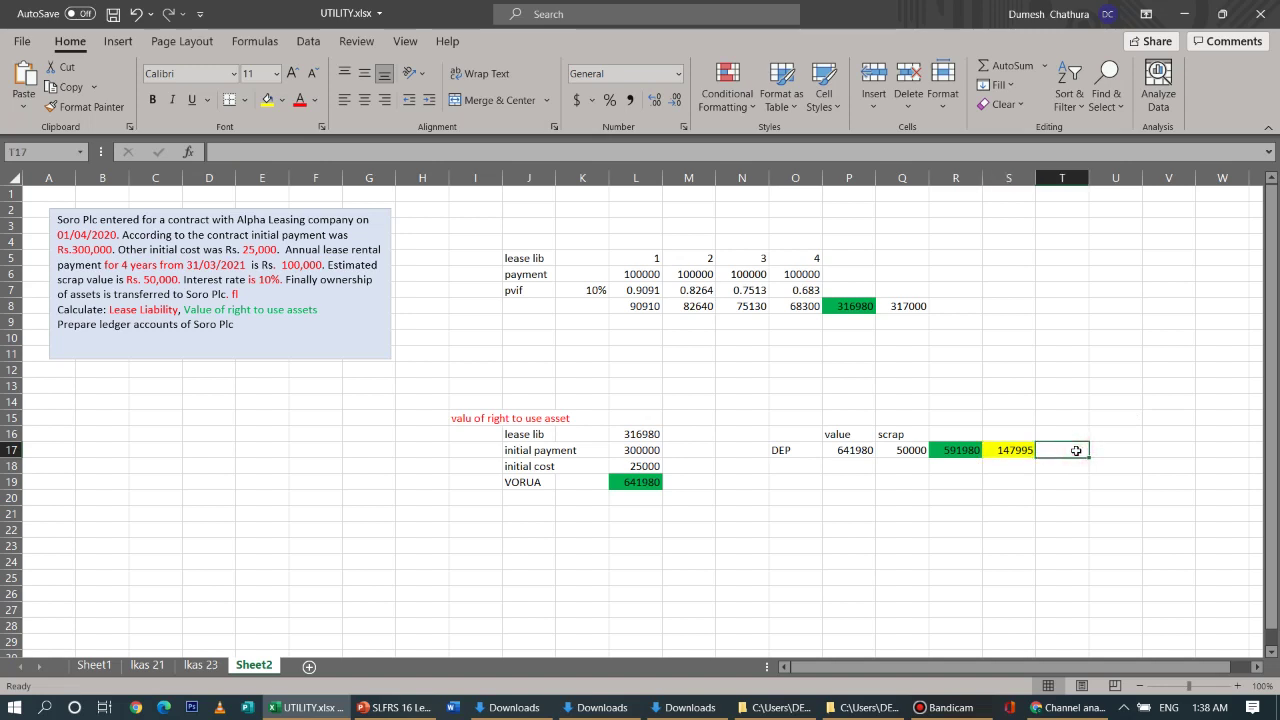
type("inc")
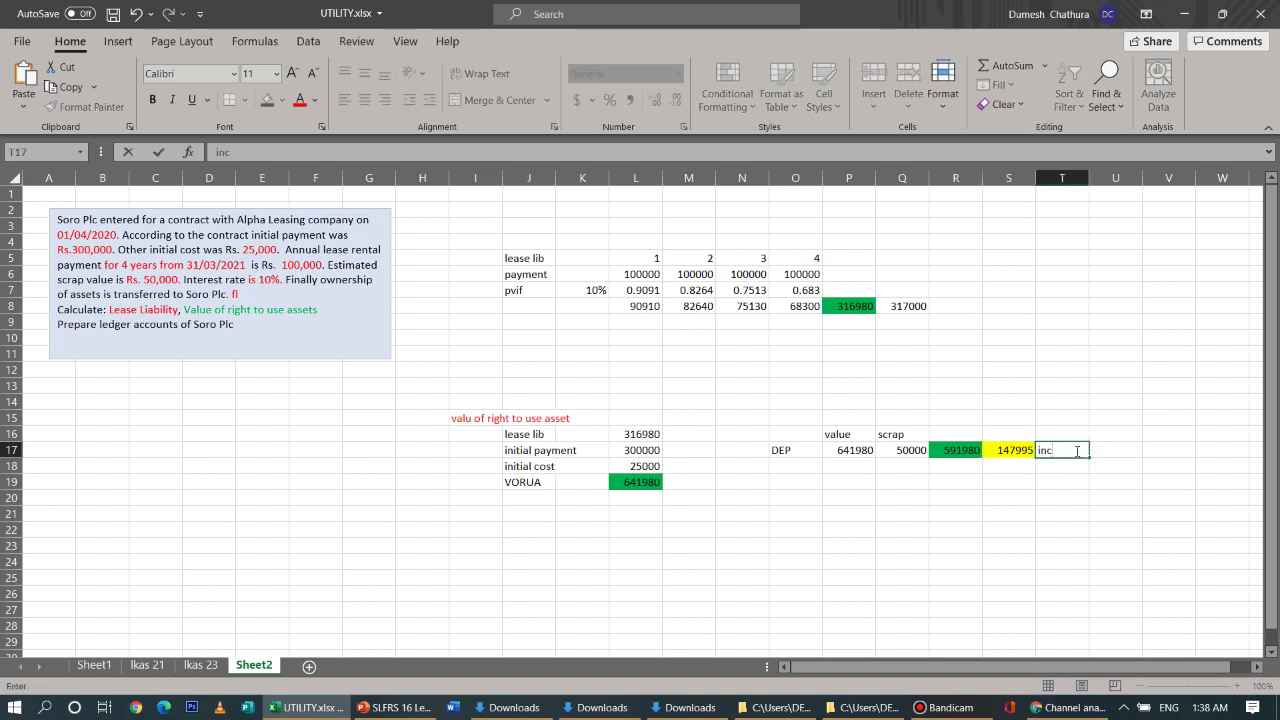
type("ome")
left_click(1073, 504)
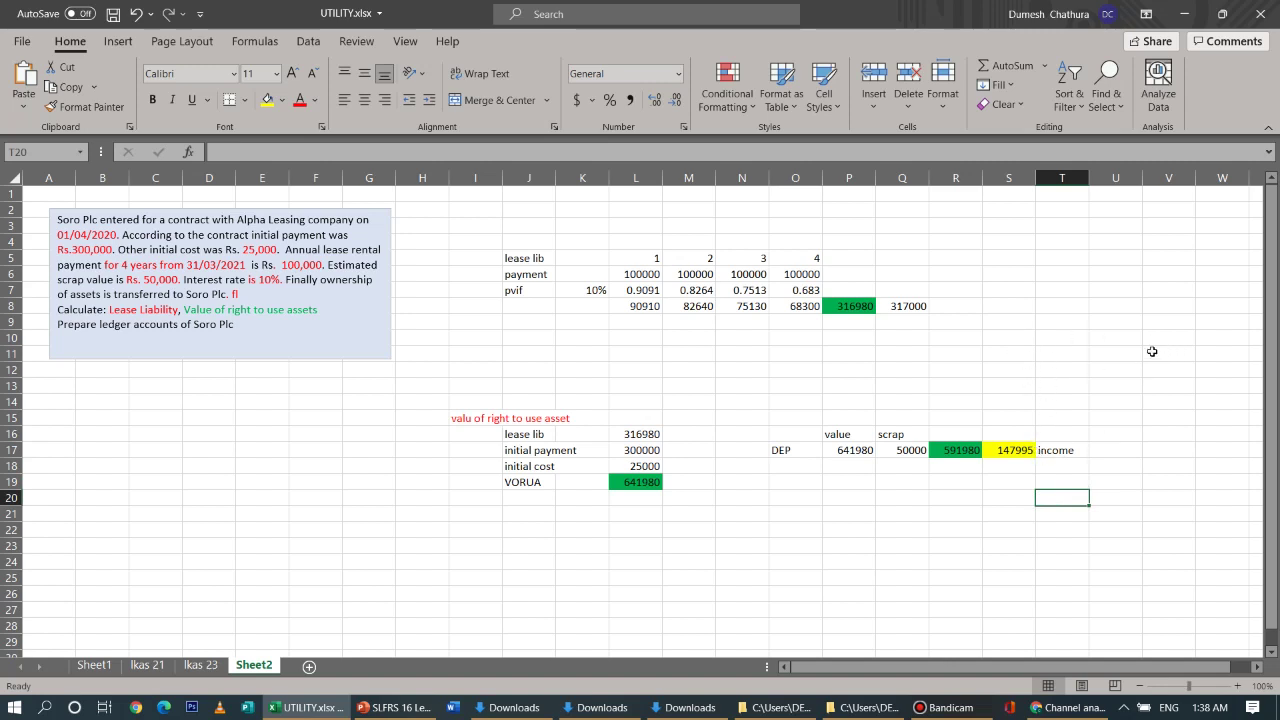
Enter the heading "accumulate dep" in cell U10
left_click(1123, 338)
type("a")
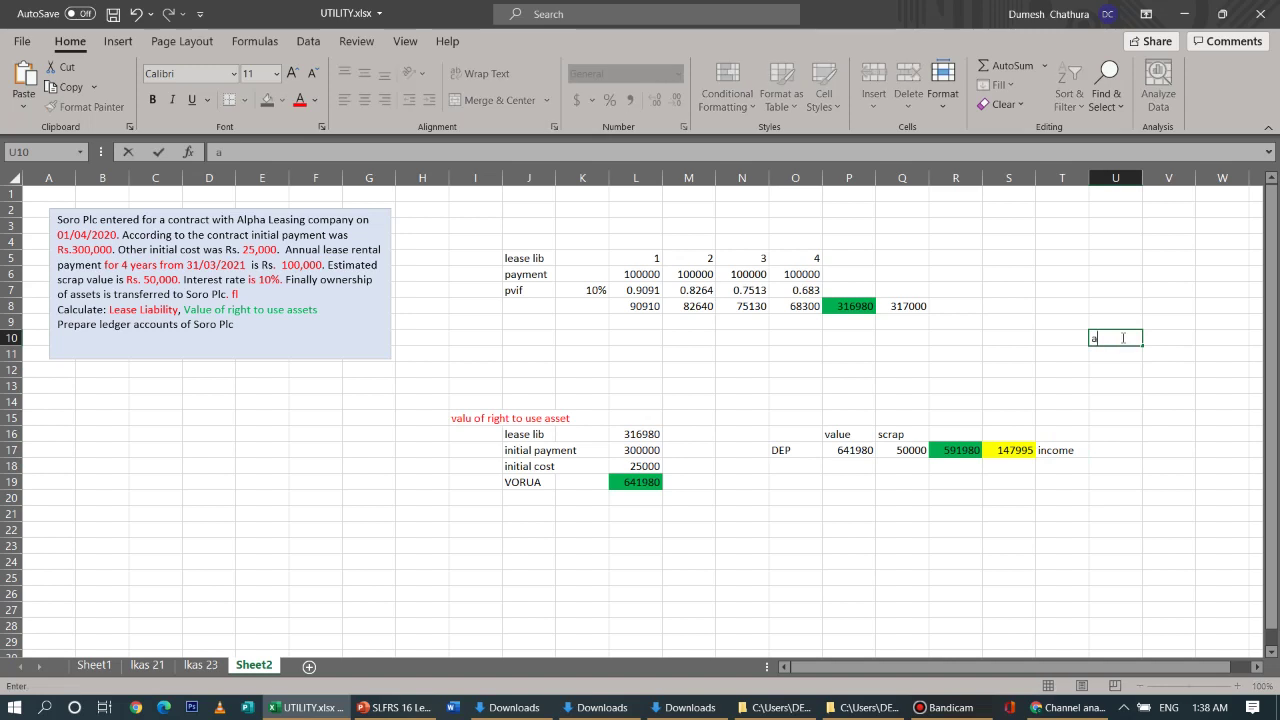
type("ccumulate dep")
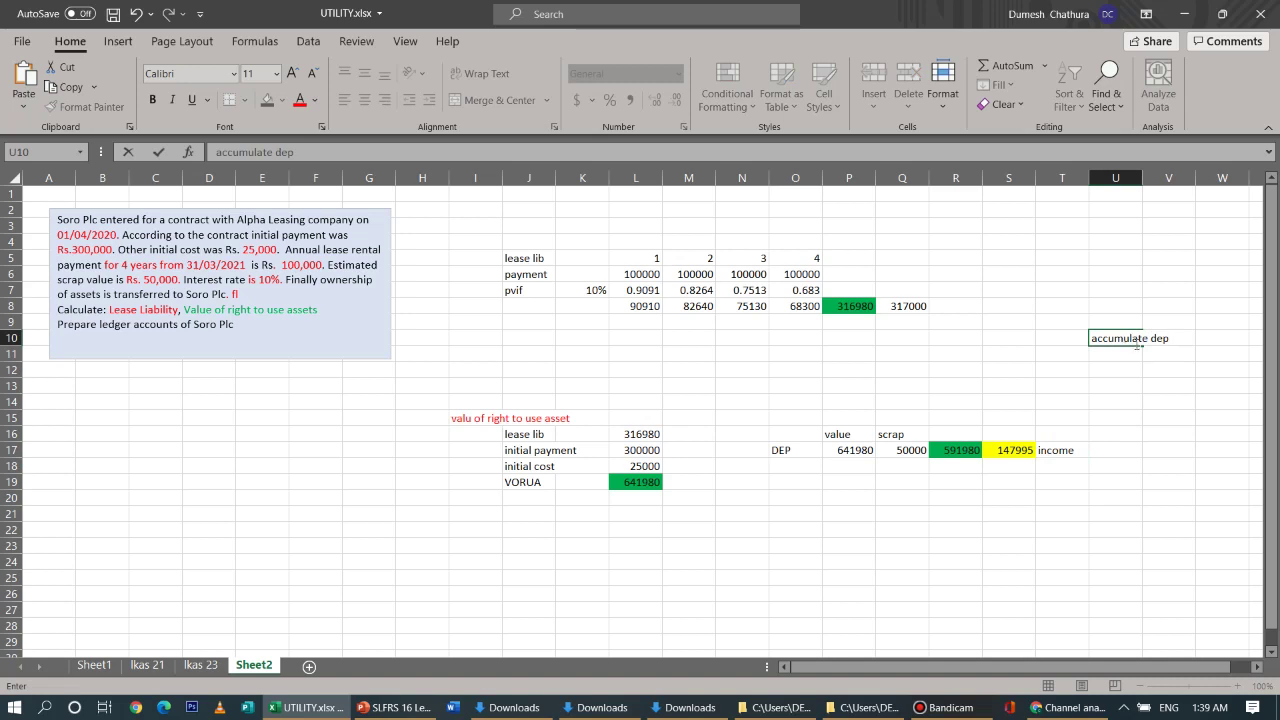
left_click(1150, 359)
left_click(1209, 339)
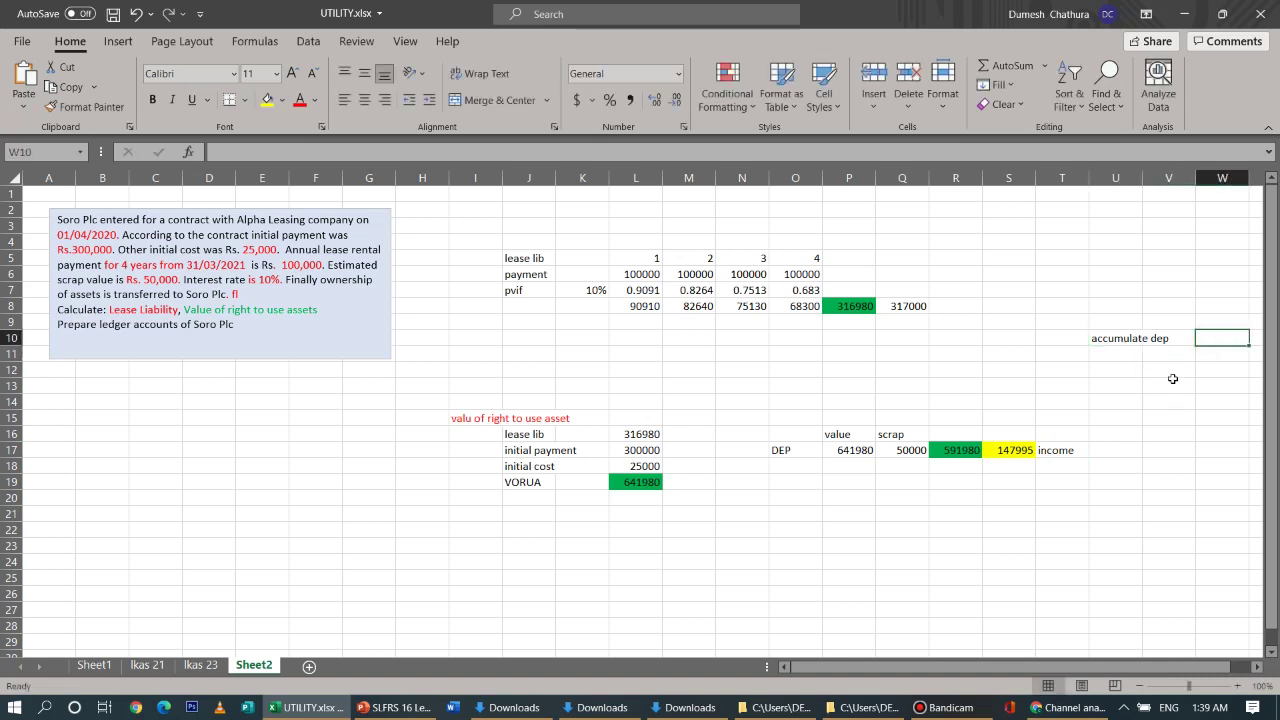
left_click(1174, 353)
type("011")
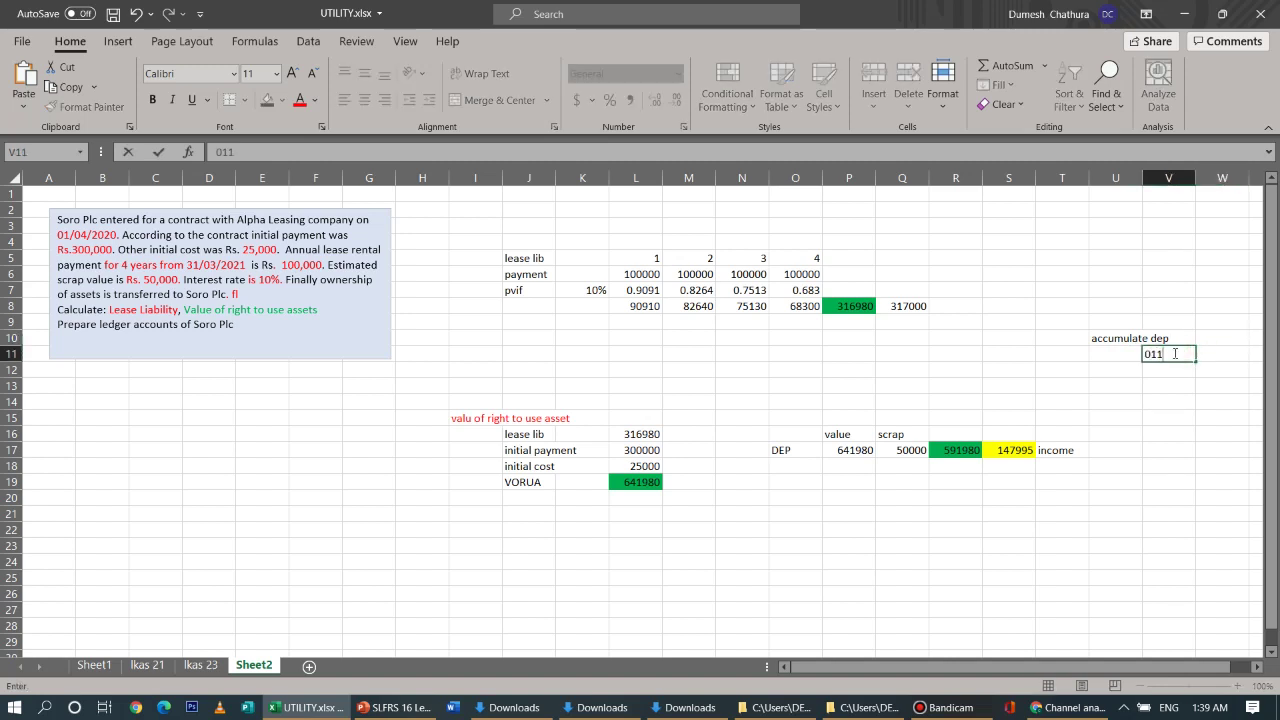
type("47995")
left_click(1148, 418)
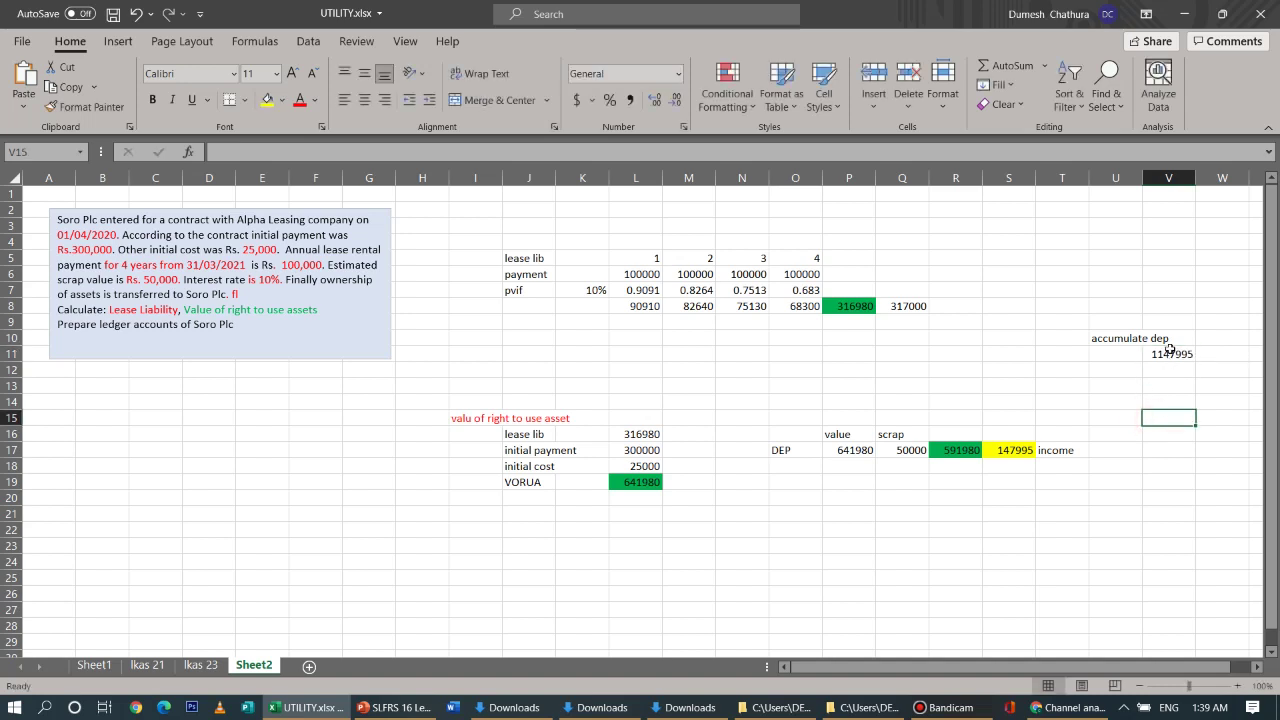
Under the "accumulate dep" heading, enter 1 in V11 and the depreciation amount 147995 in W11
left_click(1166, 355)
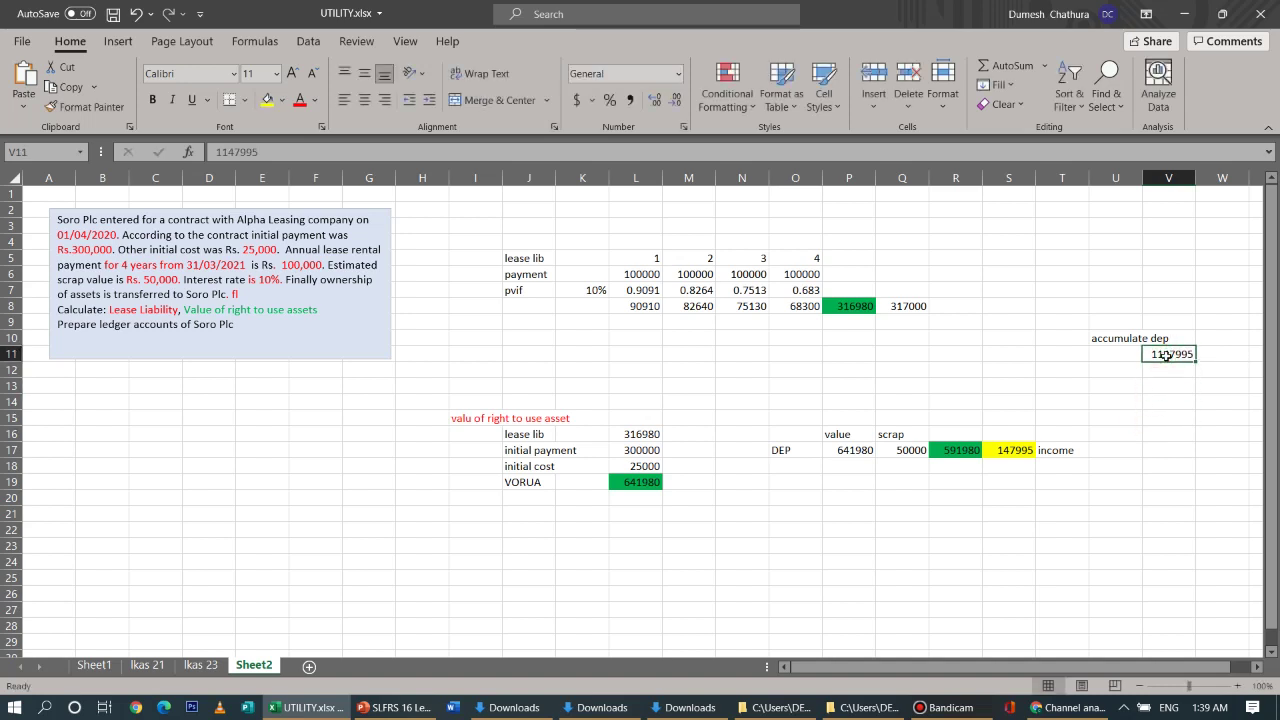
key("BackSpace")
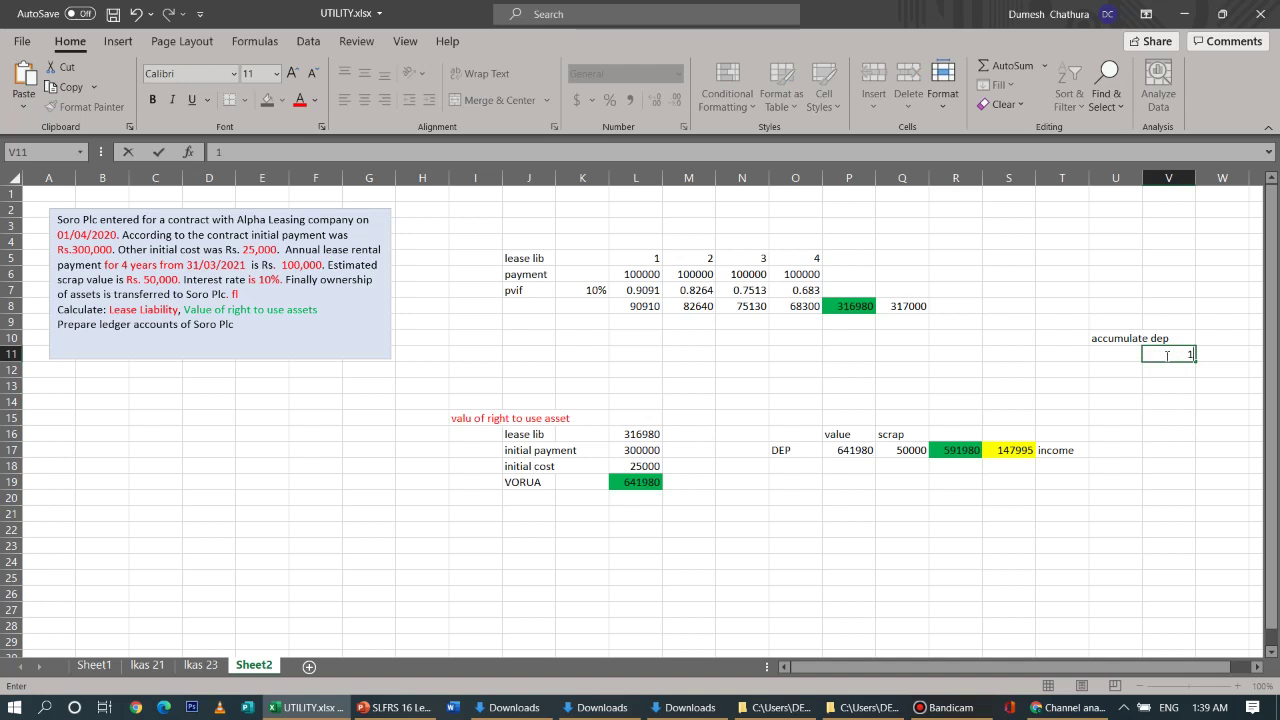
type("1")
key("Tab")
type("1")
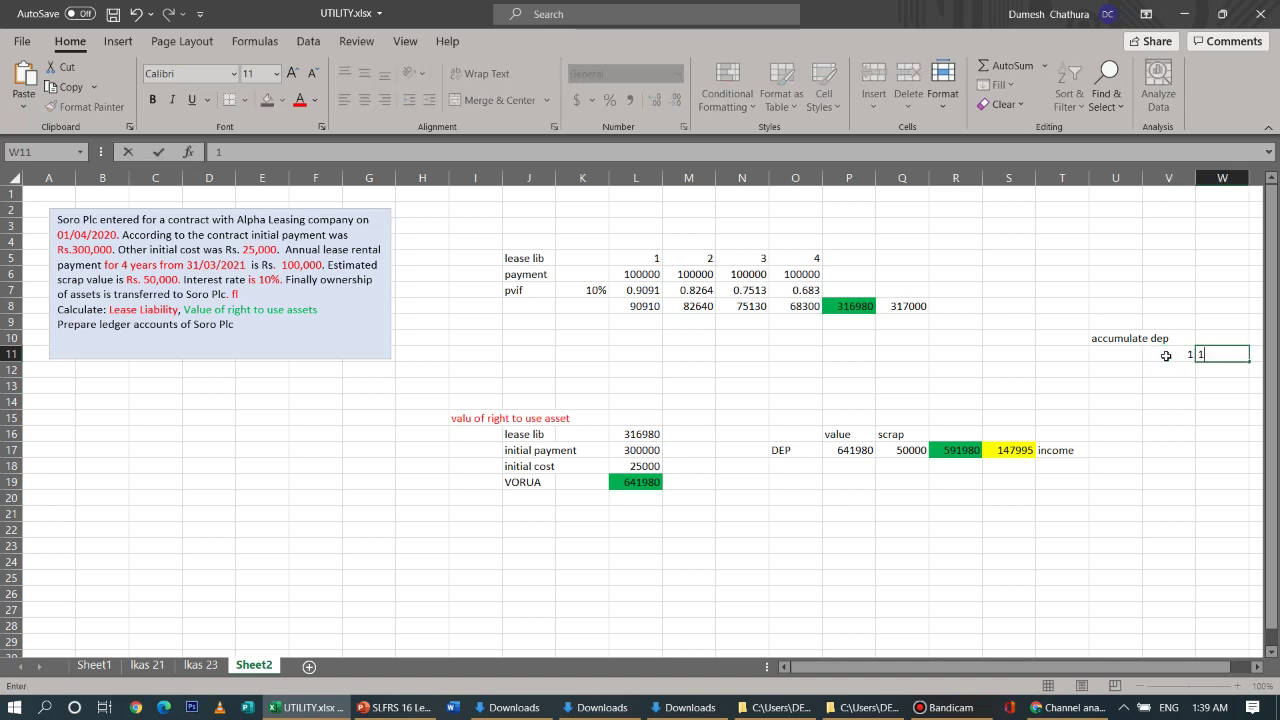
type("47995")
left_click(1152, 393)
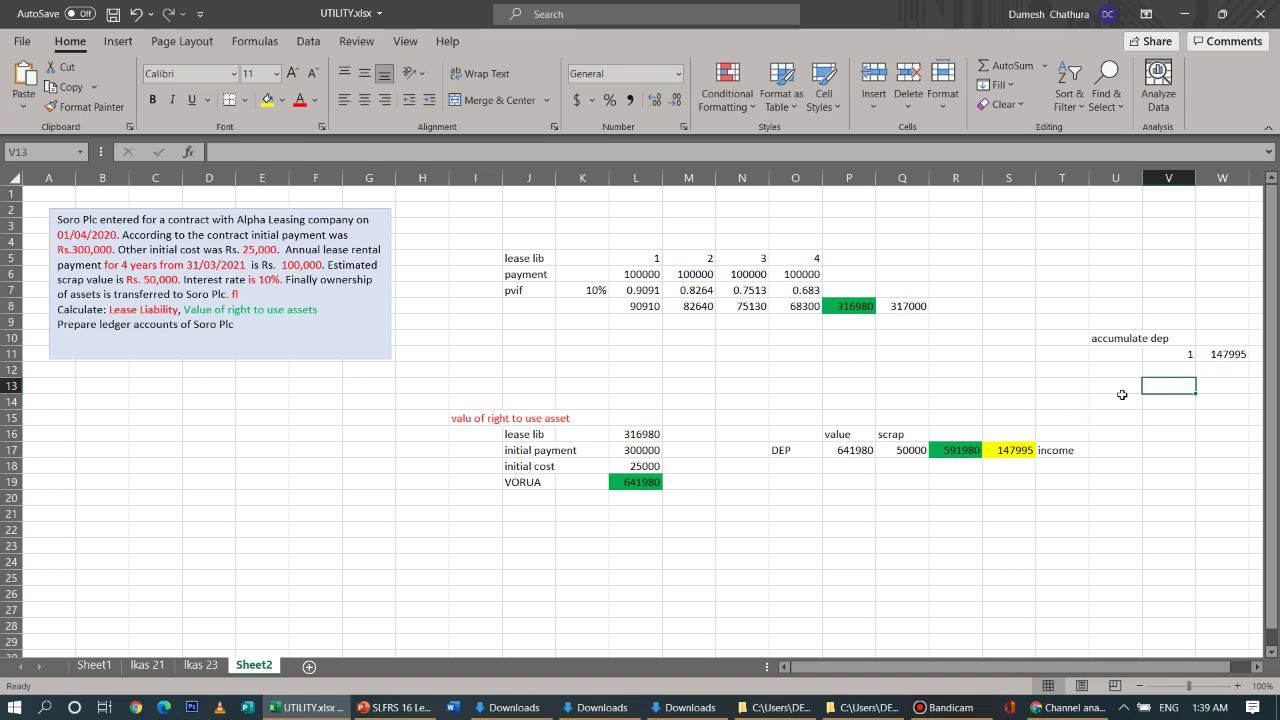
left_click(1228, 352)
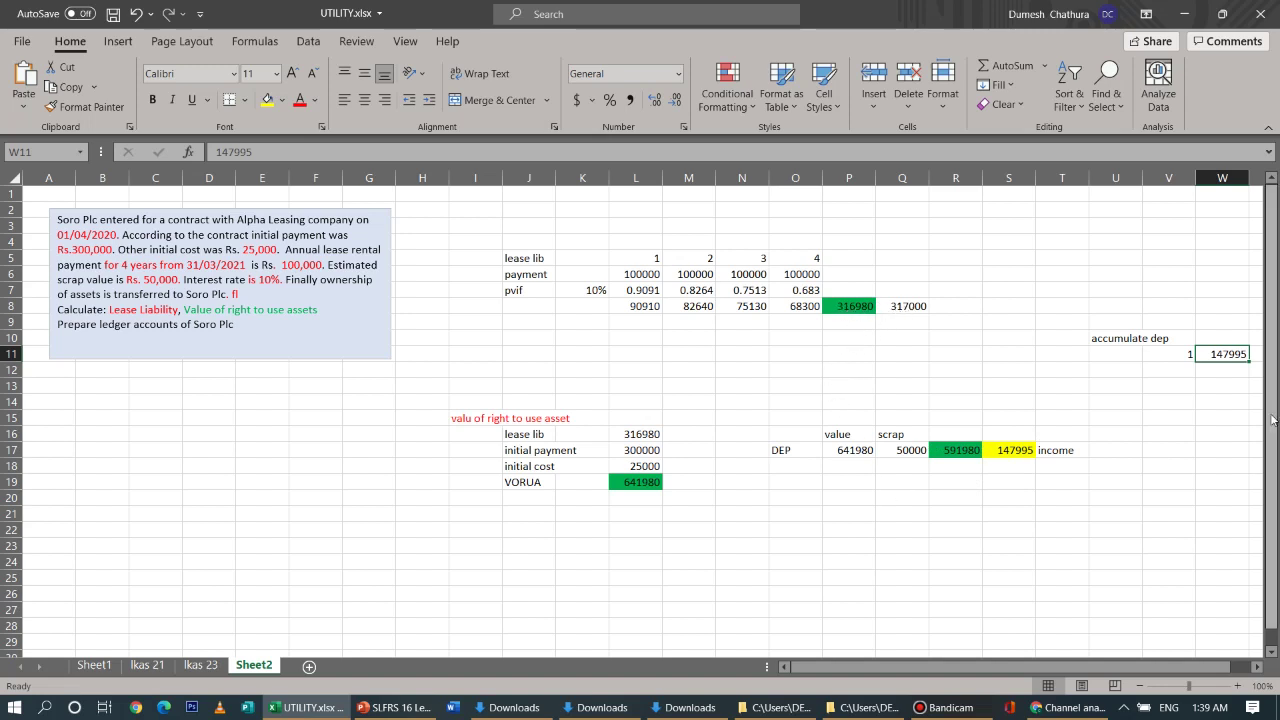
Enter the label "libality" in cell C20 below the question text
scroll(1272, 418, "down", 1)
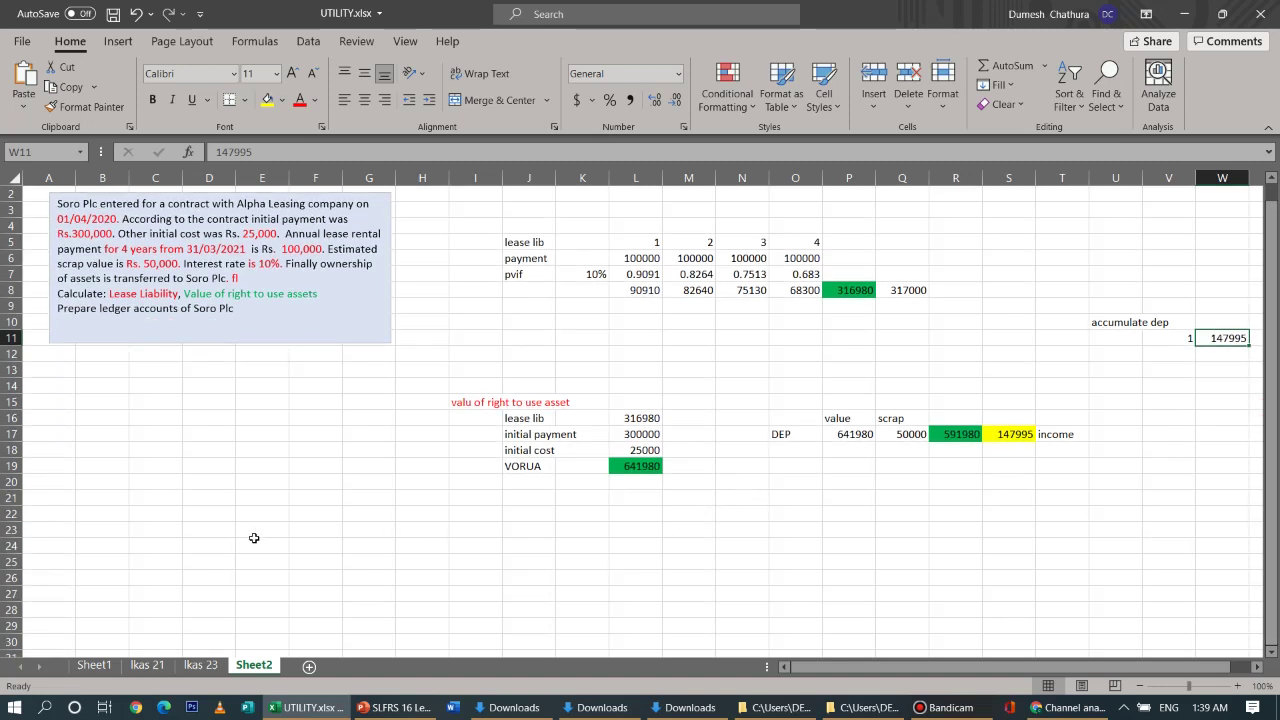
left_click(152, 484)
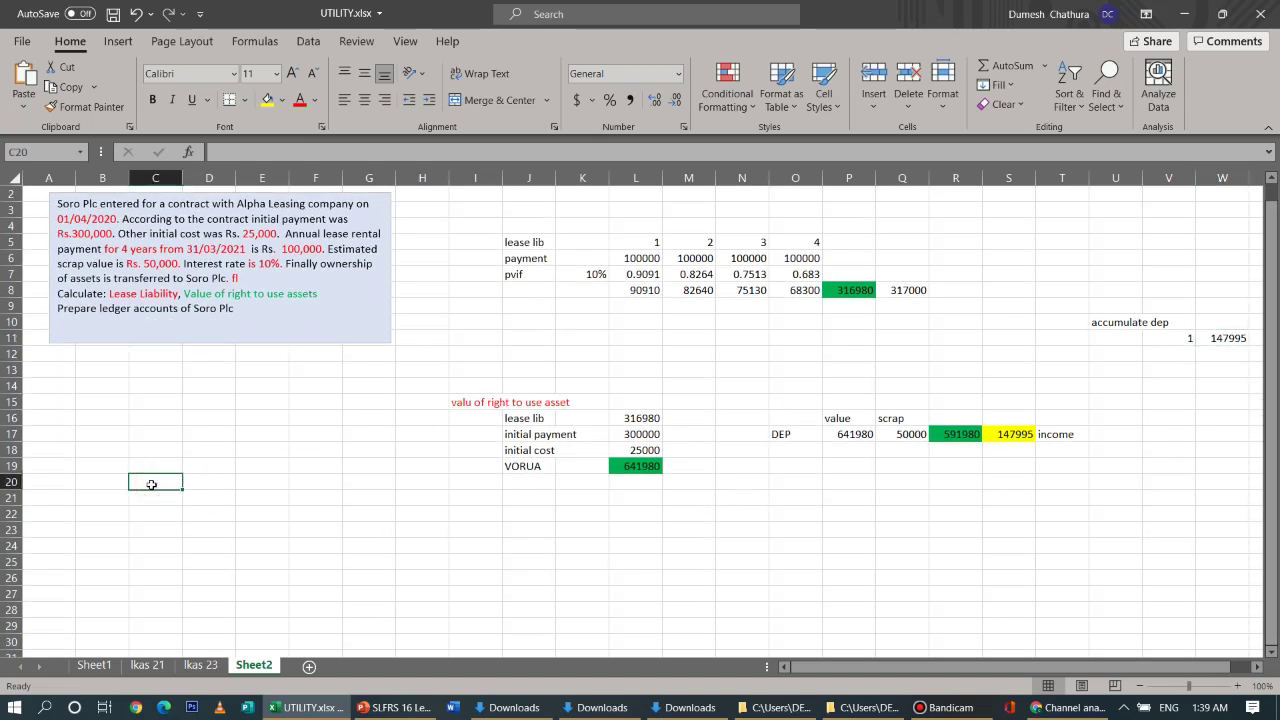
type("liba")
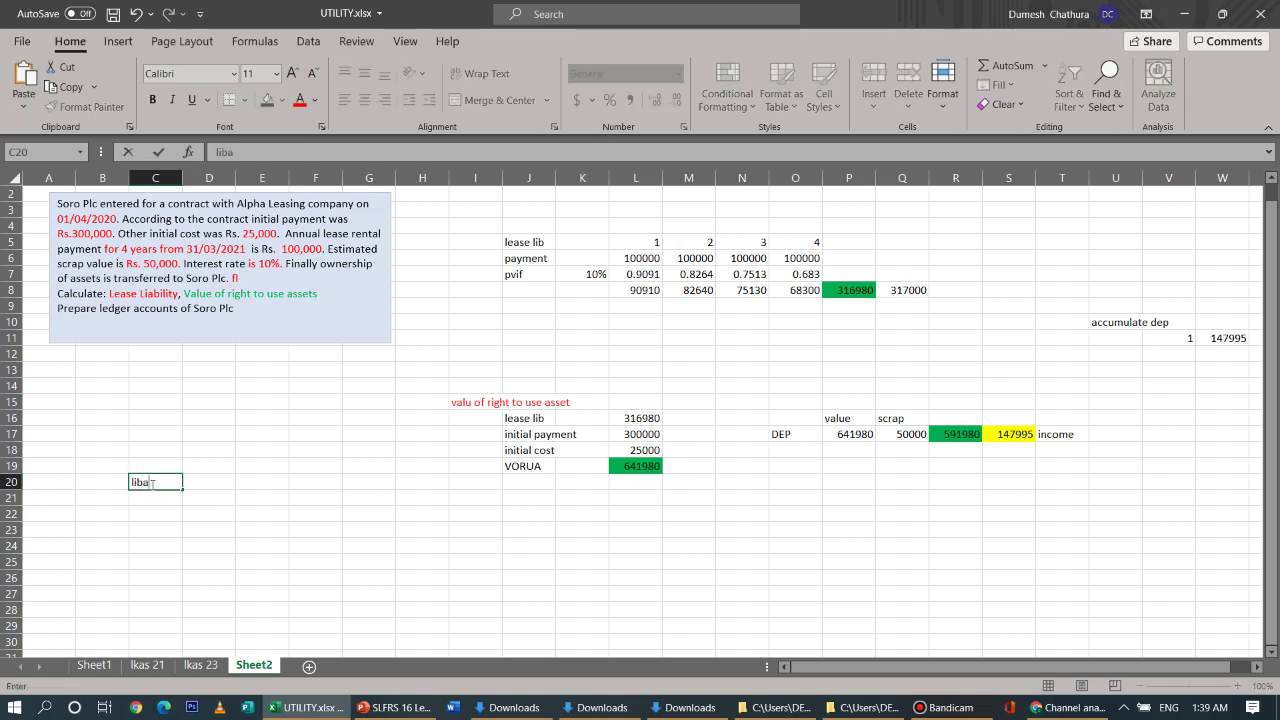
type("lity")
left_click(116, 41)
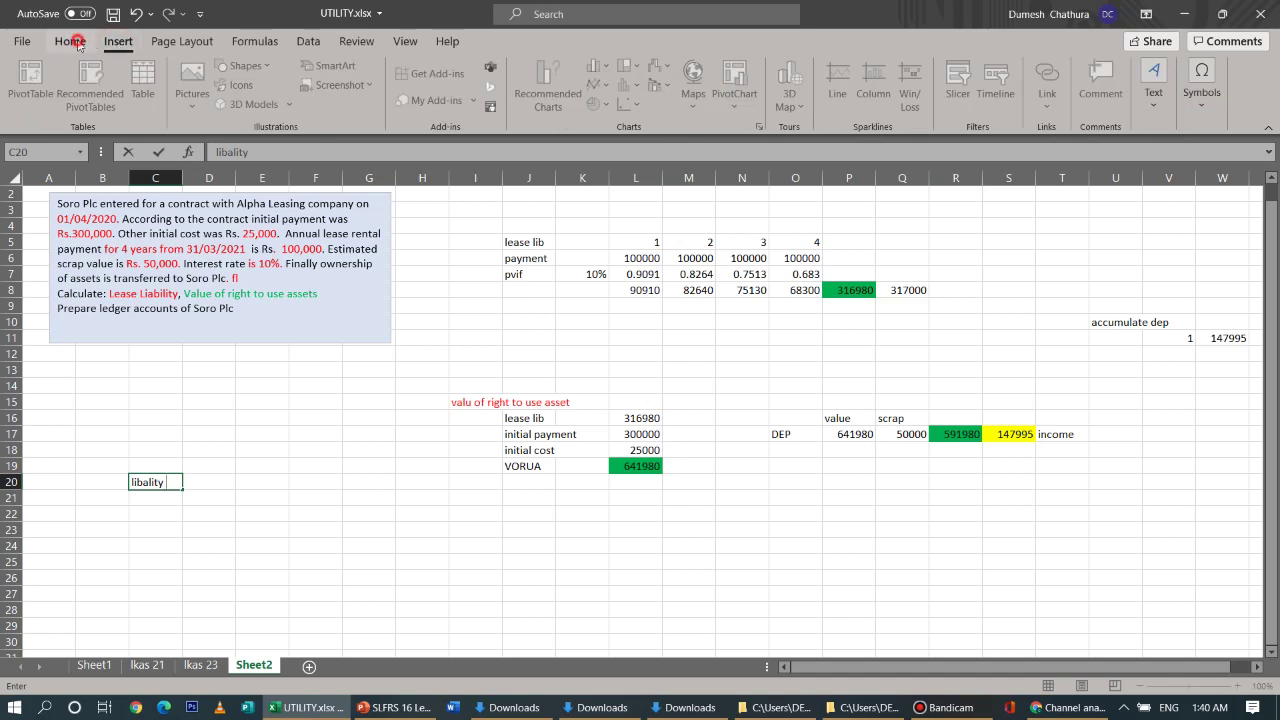
left_click(72, 41)
left_click(224, 467)
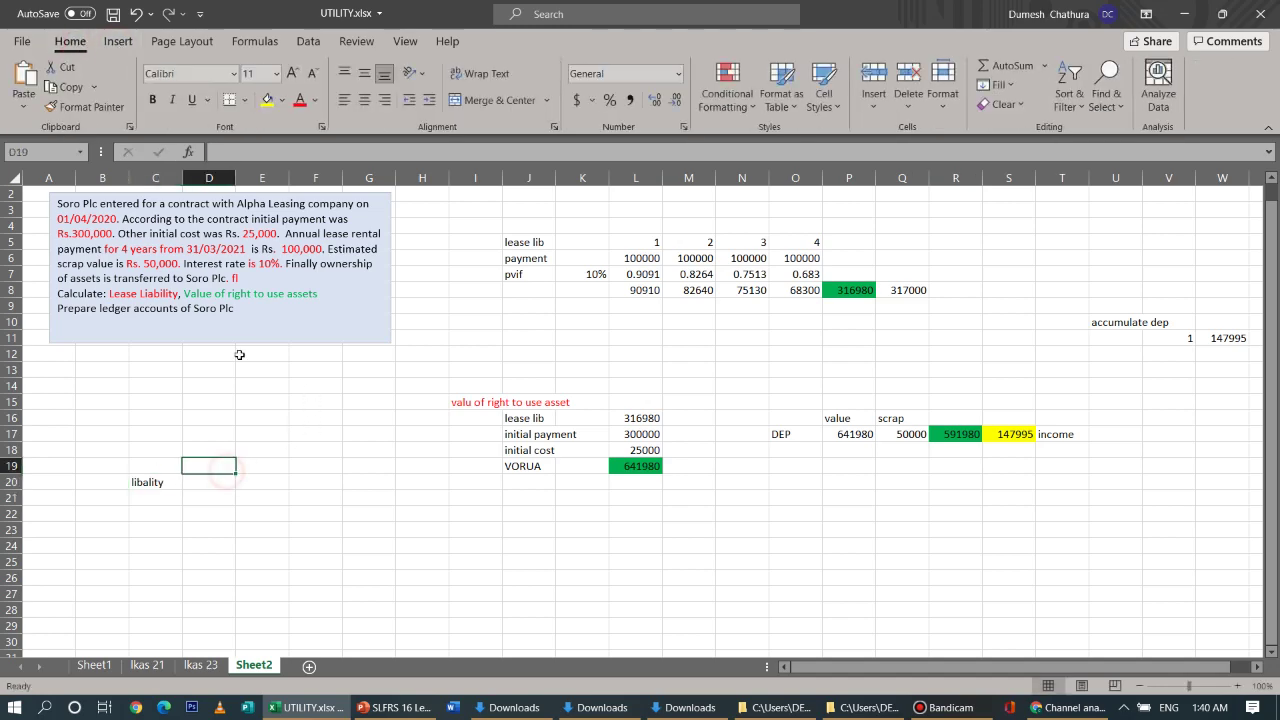
Draw T-account borders: a horizontal line above row 19 from C to G and a vertical line between D and E over rows 18 to 27
left_click(243, 100)
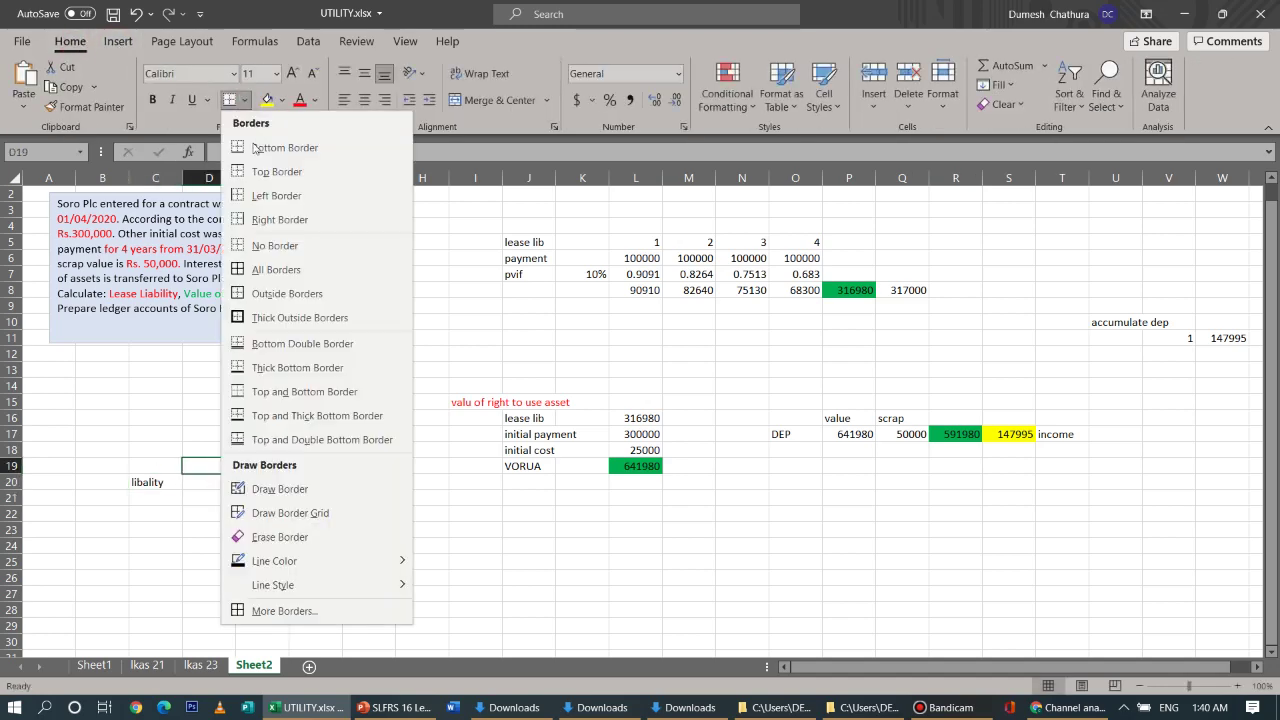
left_click(272, 490)
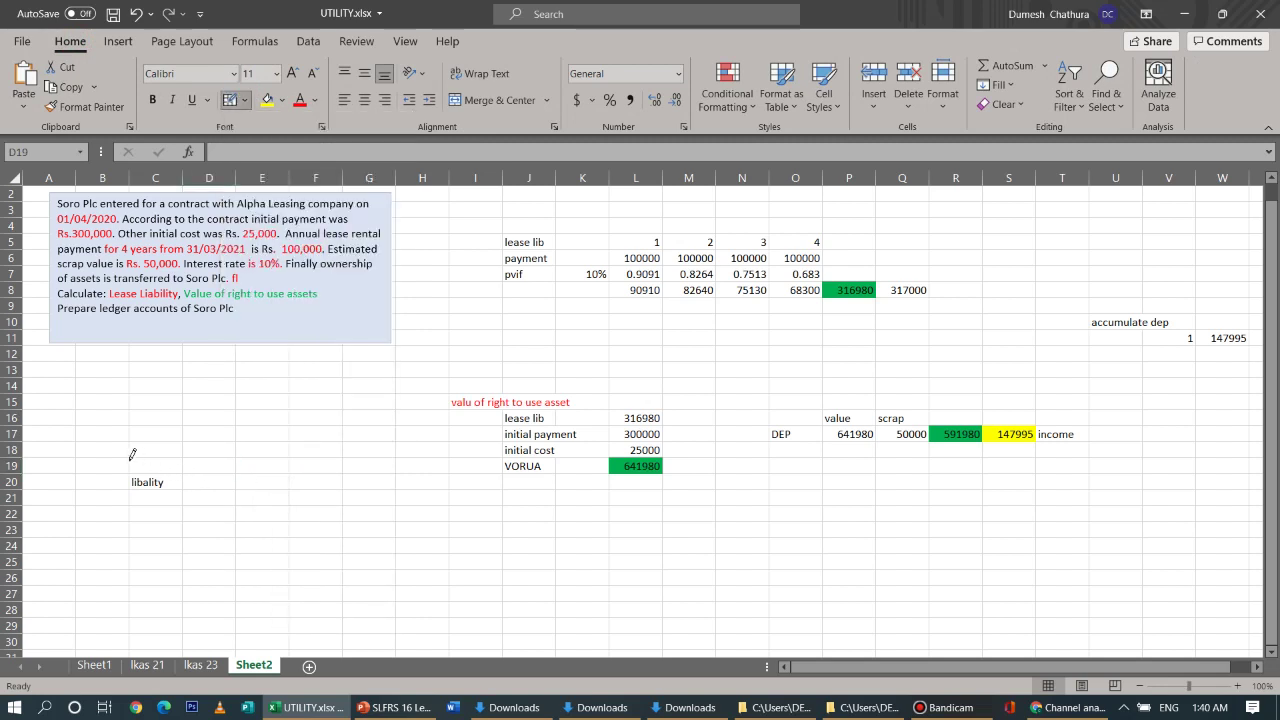
left_click_drag(131, 455, 382, 450)
left_click_drag(236, 449, 233, 598)
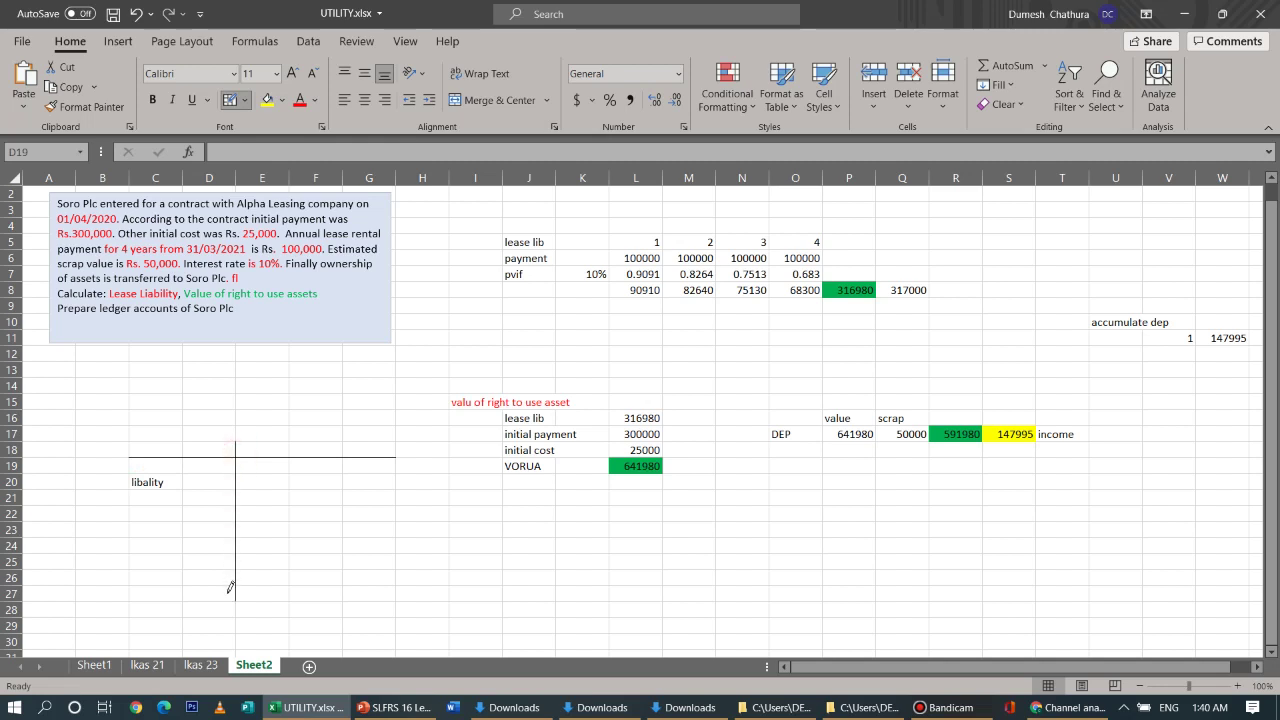
key("Escape")
Remove the "libality" label from cell C20
left_click(95, 450)
left_click(143, 481)
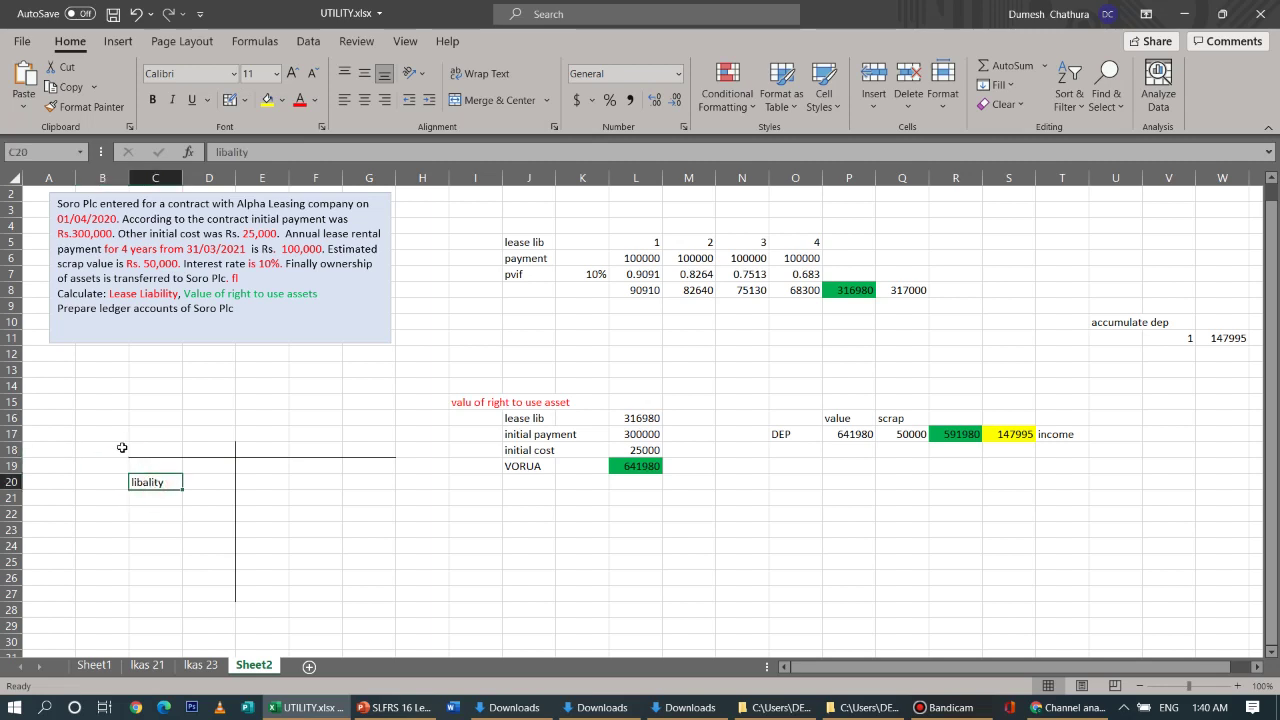
left_click(316, 372)
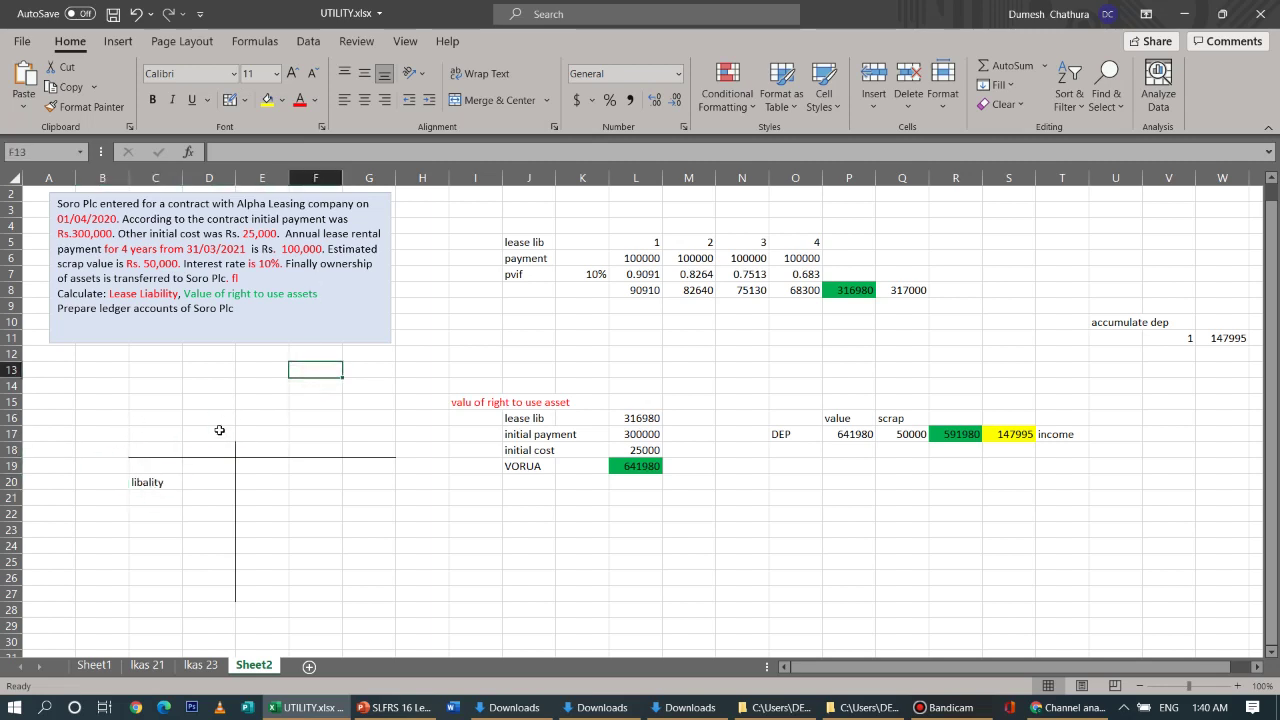
left_click(264, 487)
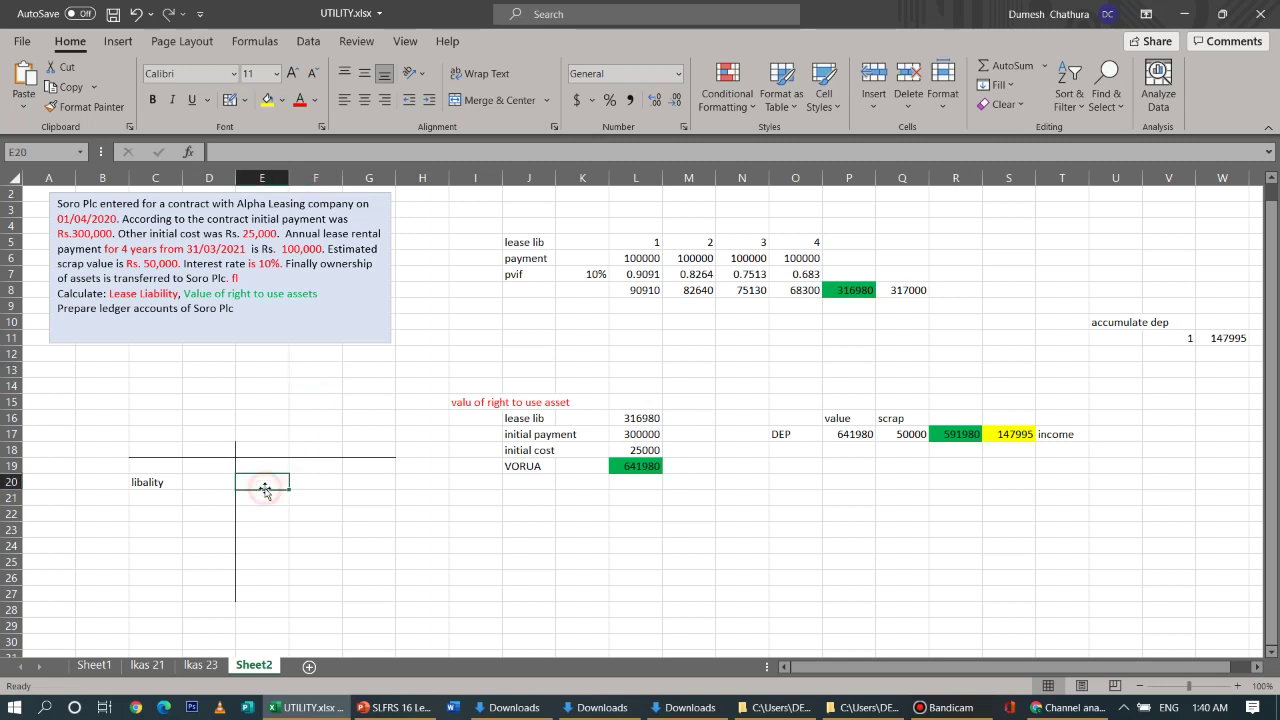
left_click(170, 481)
key("BackSpace")
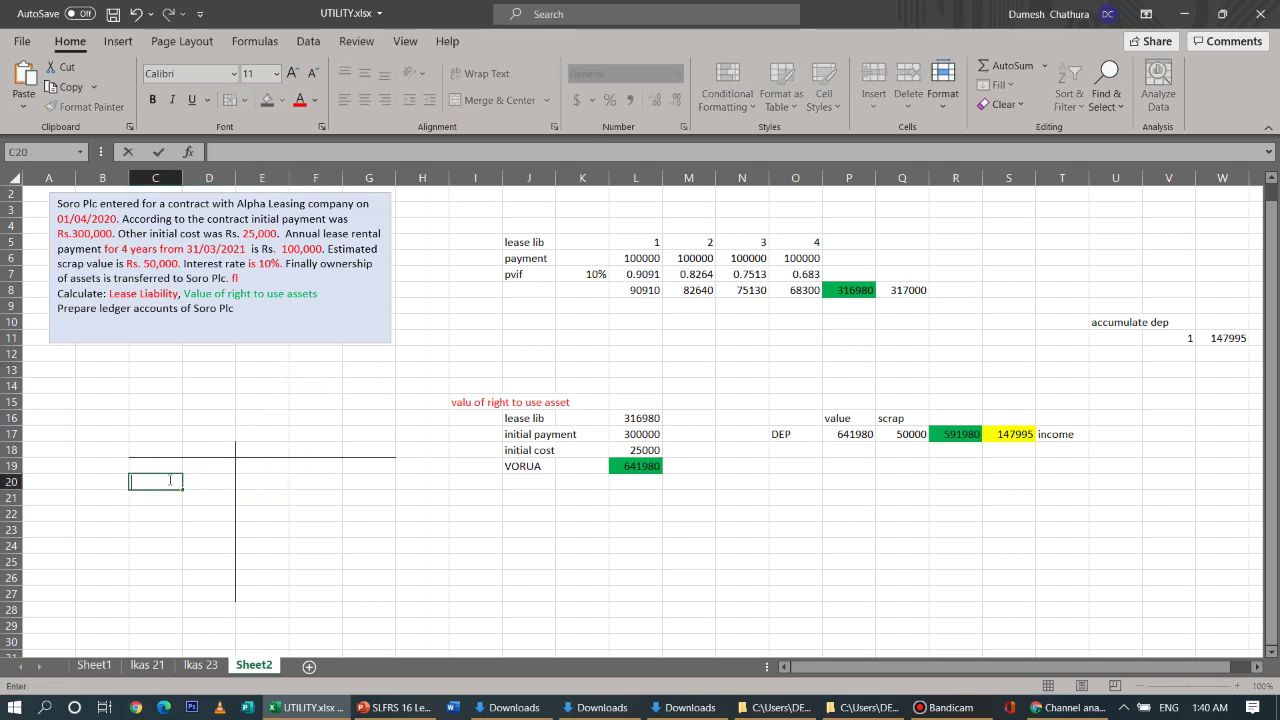
Record the lease liability on the T-account's credit side with "lib" in E20 and 316980 in G20
left_click(265, 484)
type("lib")
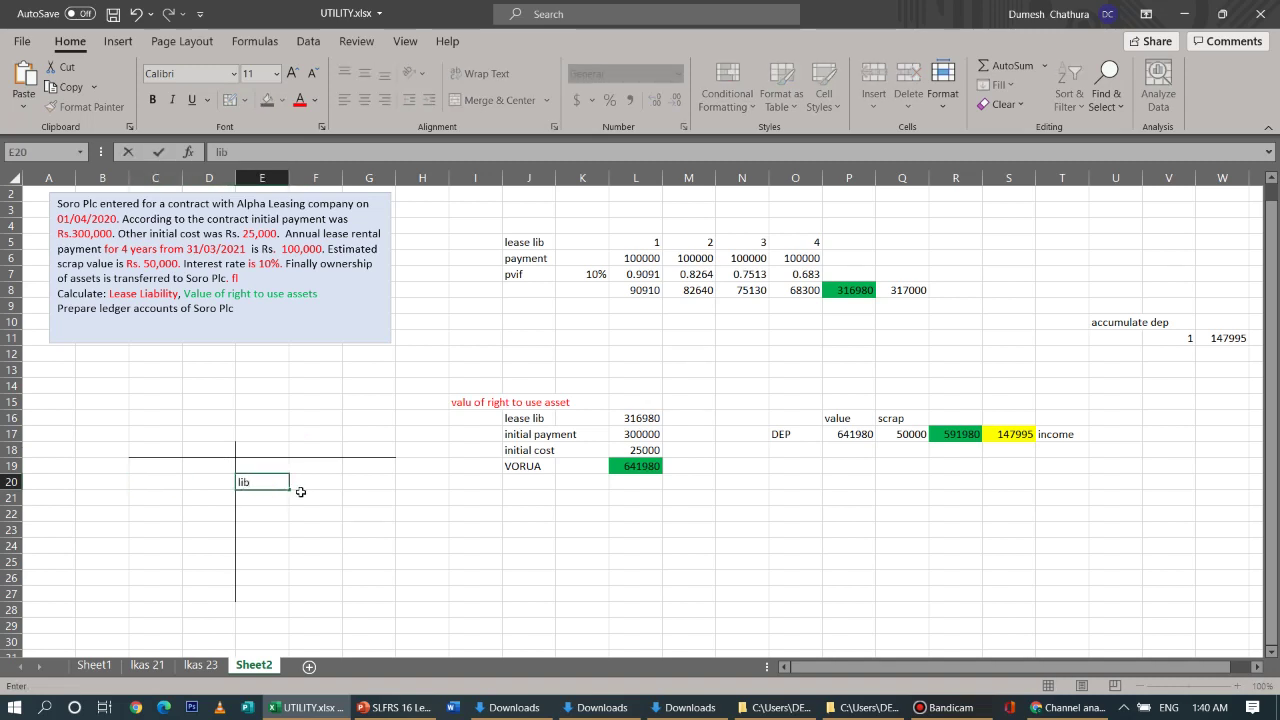
left_click(358, 481)
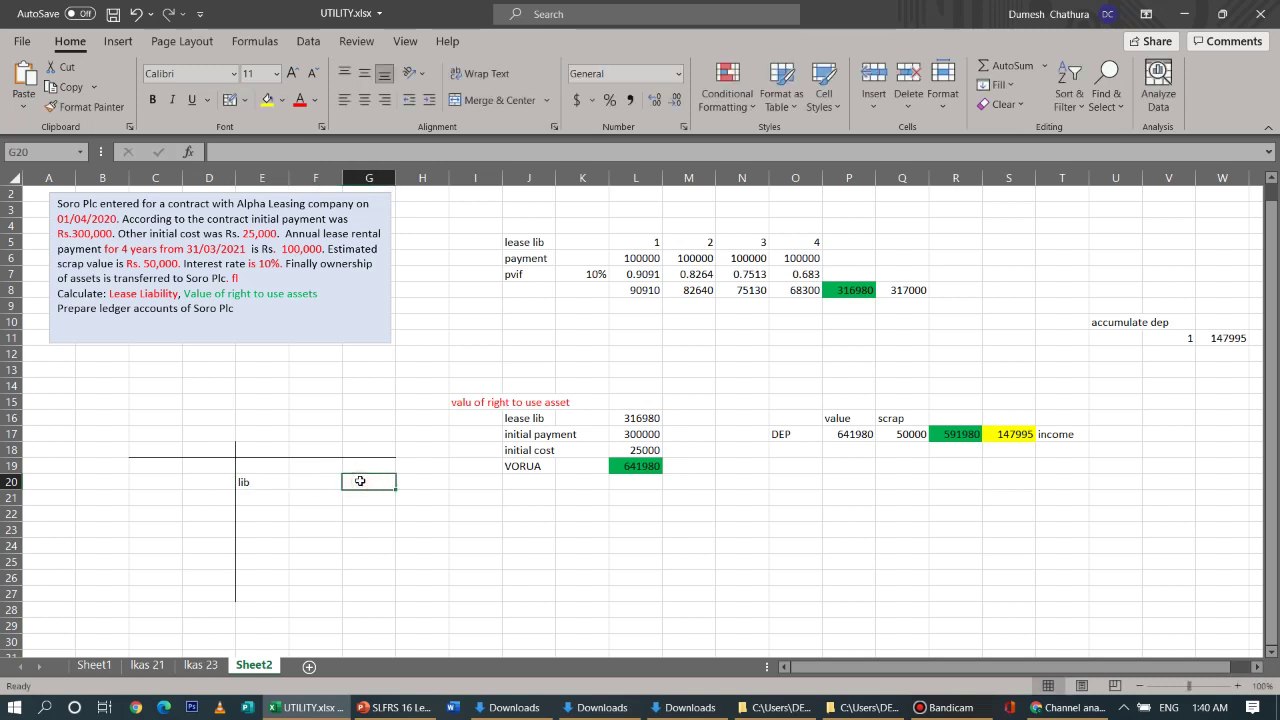
type("31")
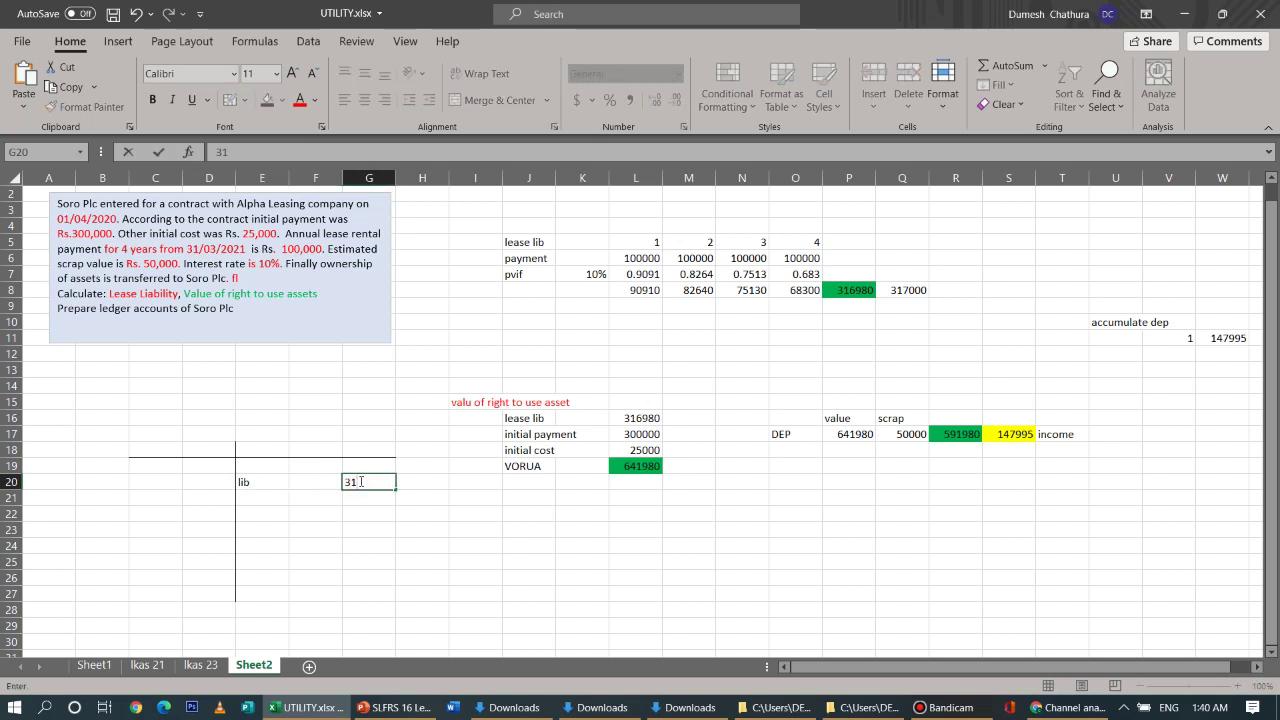
type("6980")
left_click(194, 482)
Record the lease payment on the T-account's debit side by entering "repayment100000" in C20
left_click(163, 479)
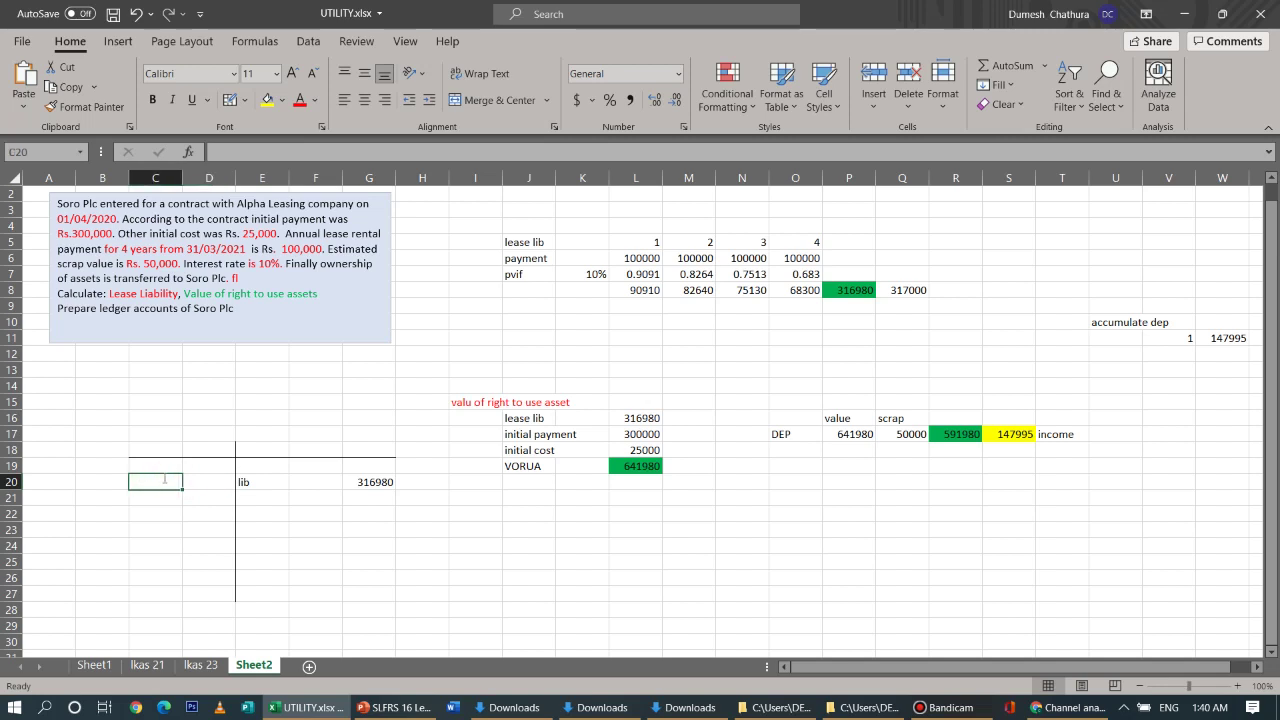
type("repay")
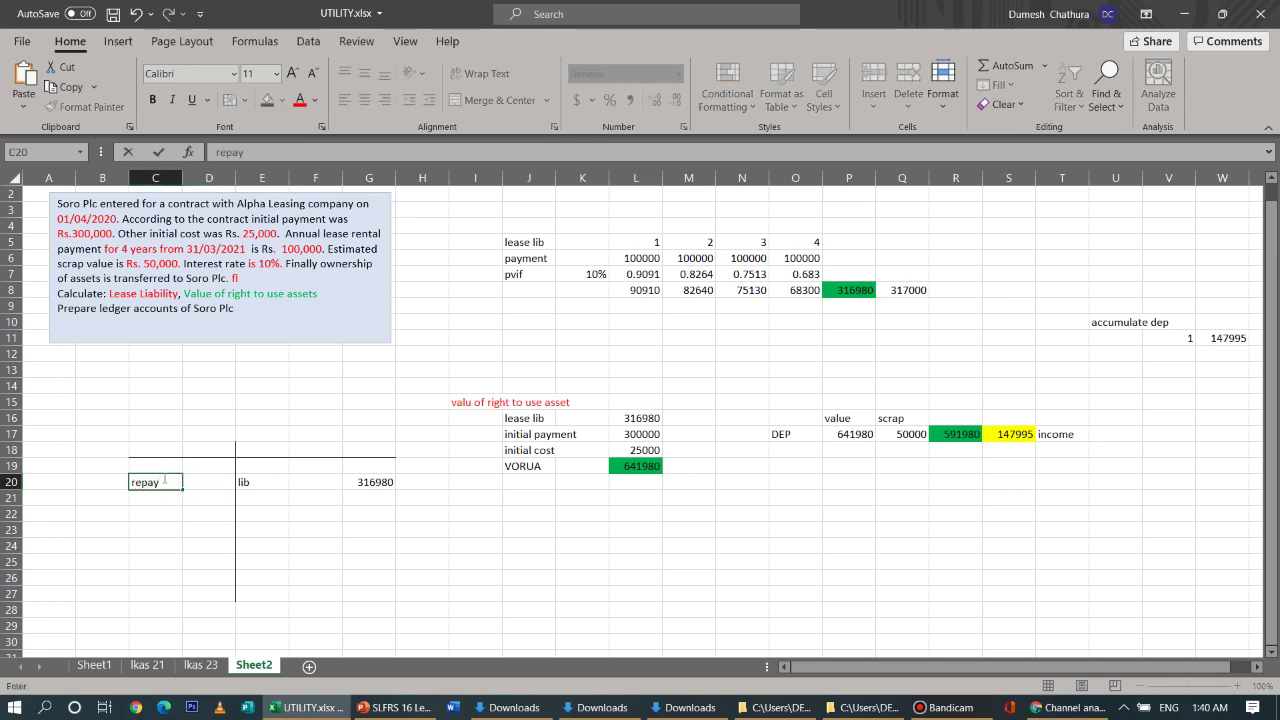
type("ment")
left_click(200, 485)
type("100000")
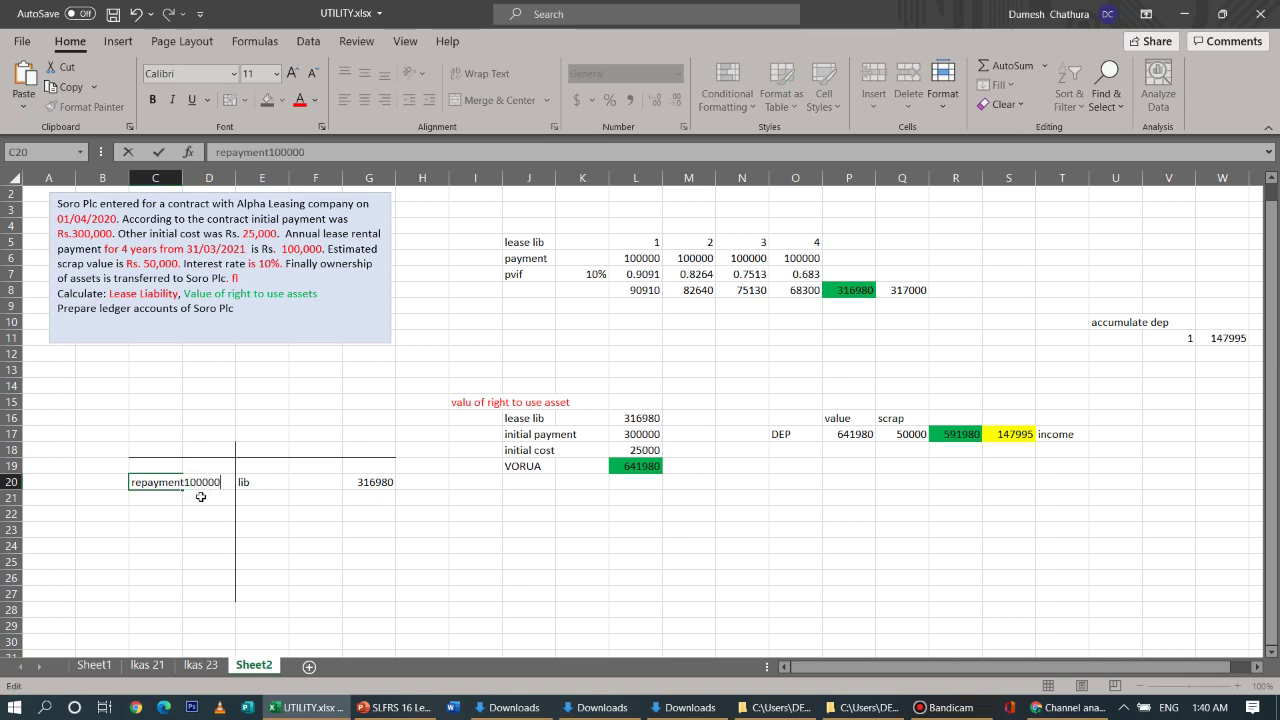
left_click(200, 497)
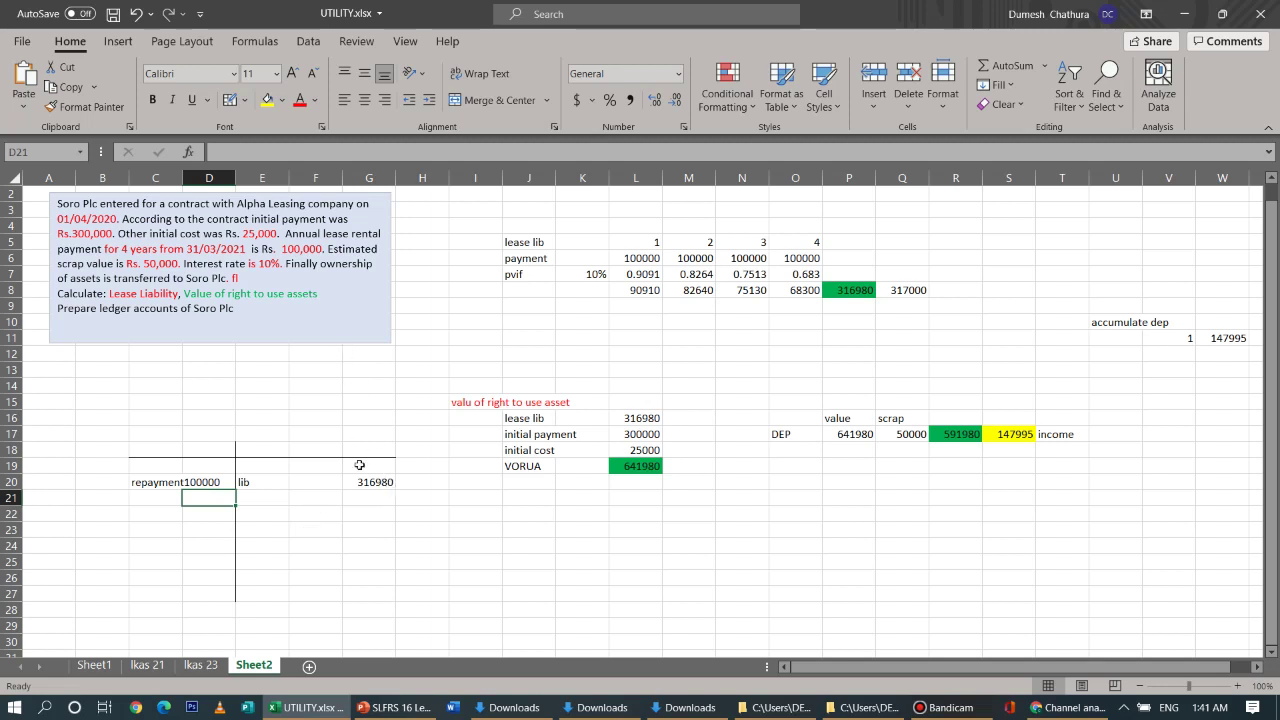
Add the first year's interest to the credit side with "interst" in E21 and 31698 in G21
left_click(252, 498)
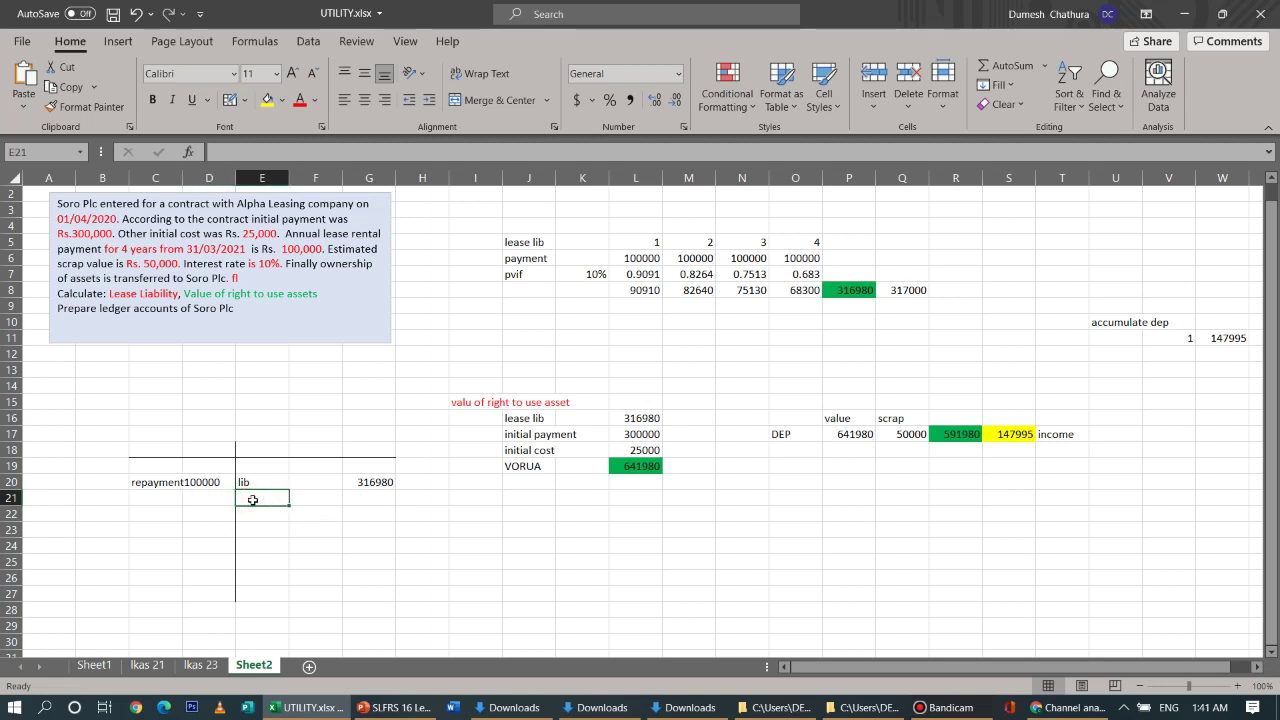
type("inters")
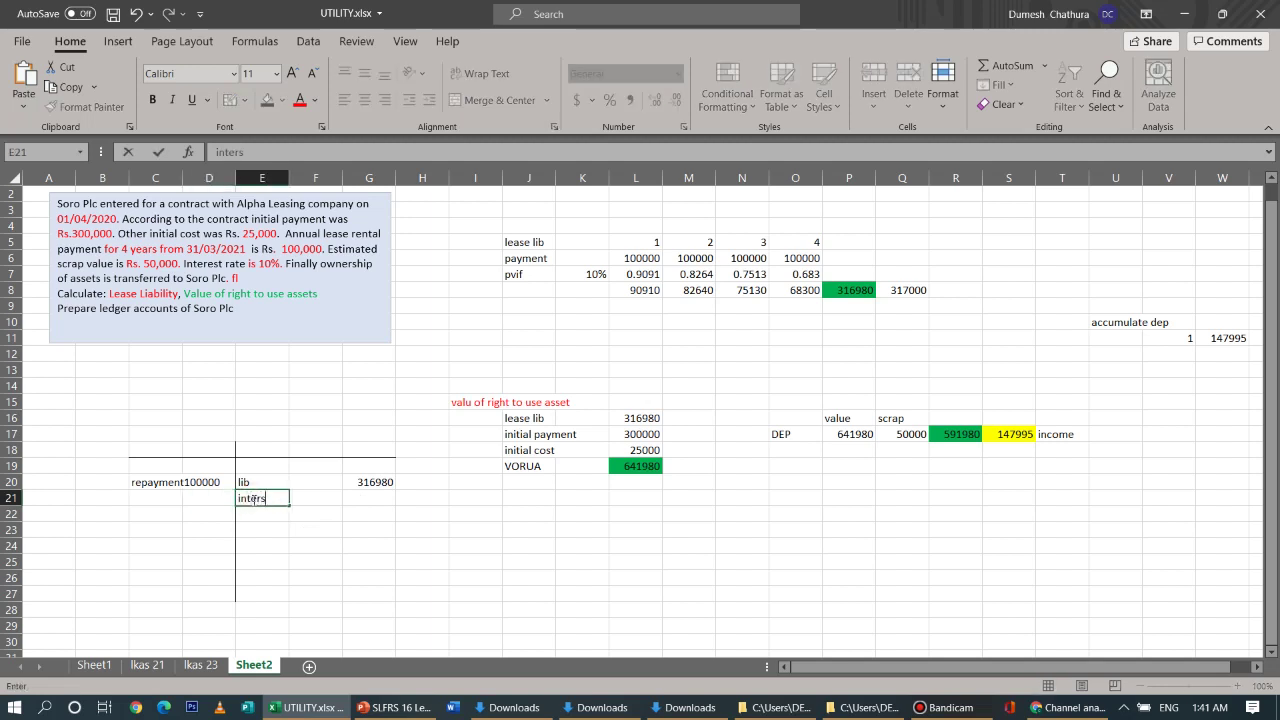
type("t")
left_click(366, 499)
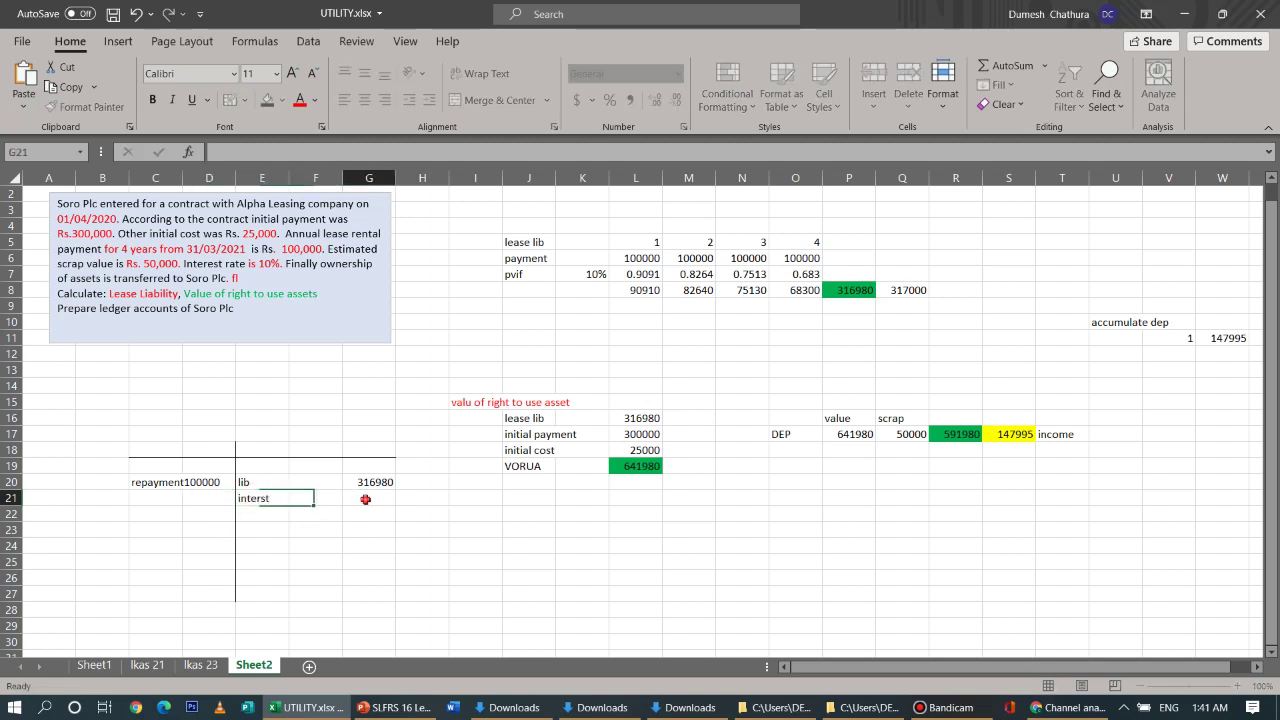
type("31698")
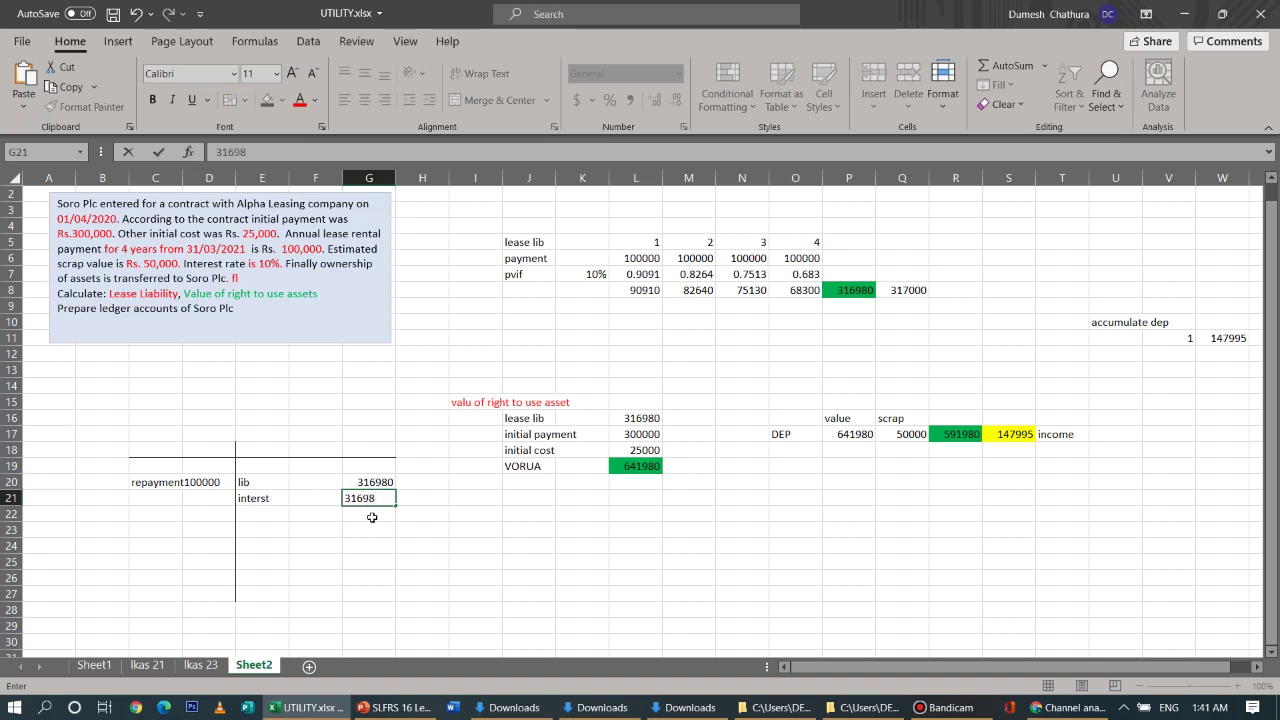
Total the T-account's credit side in G23 by adding the liability in G20 and the interest in G21
left_click(369, 530)
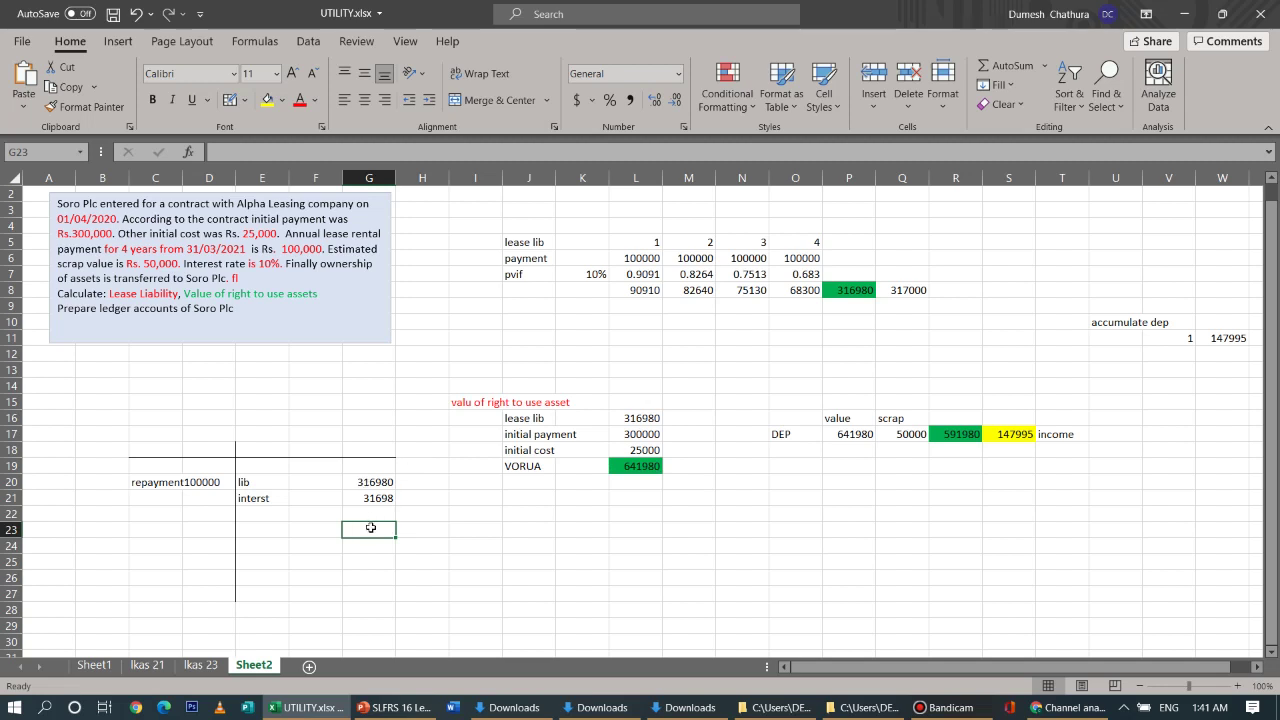
type("=")
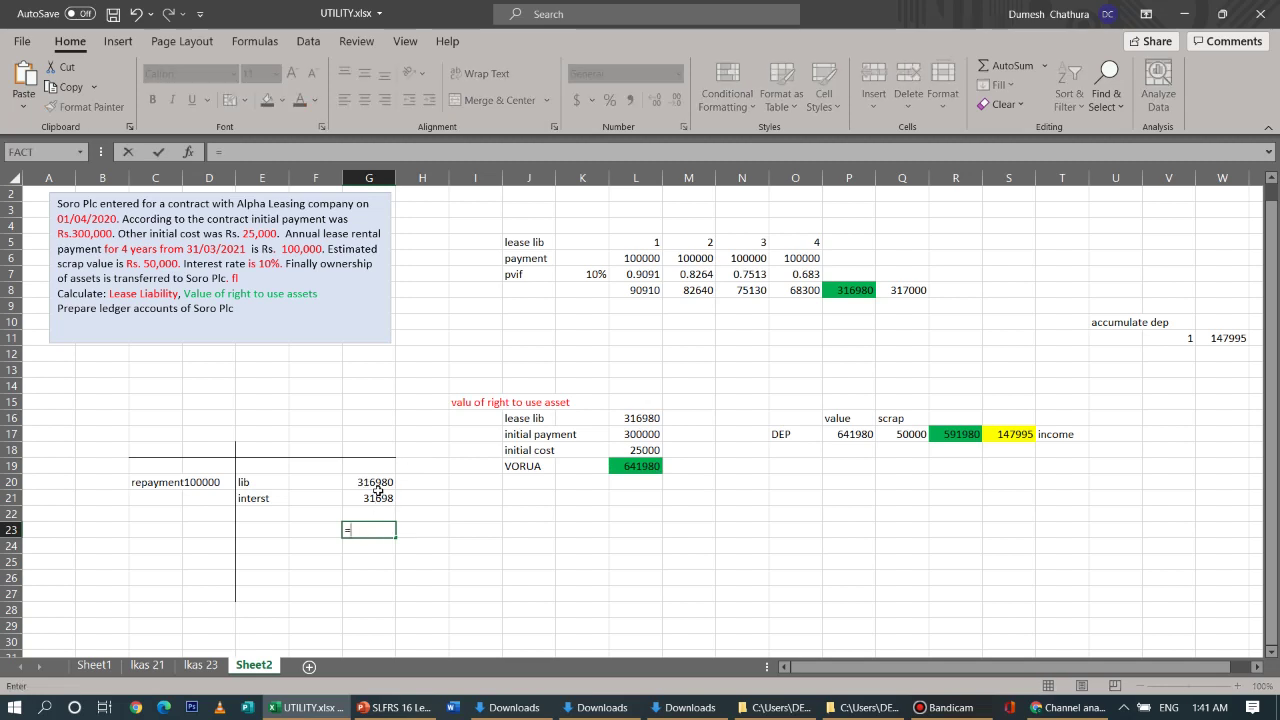
left_click(377, 486)
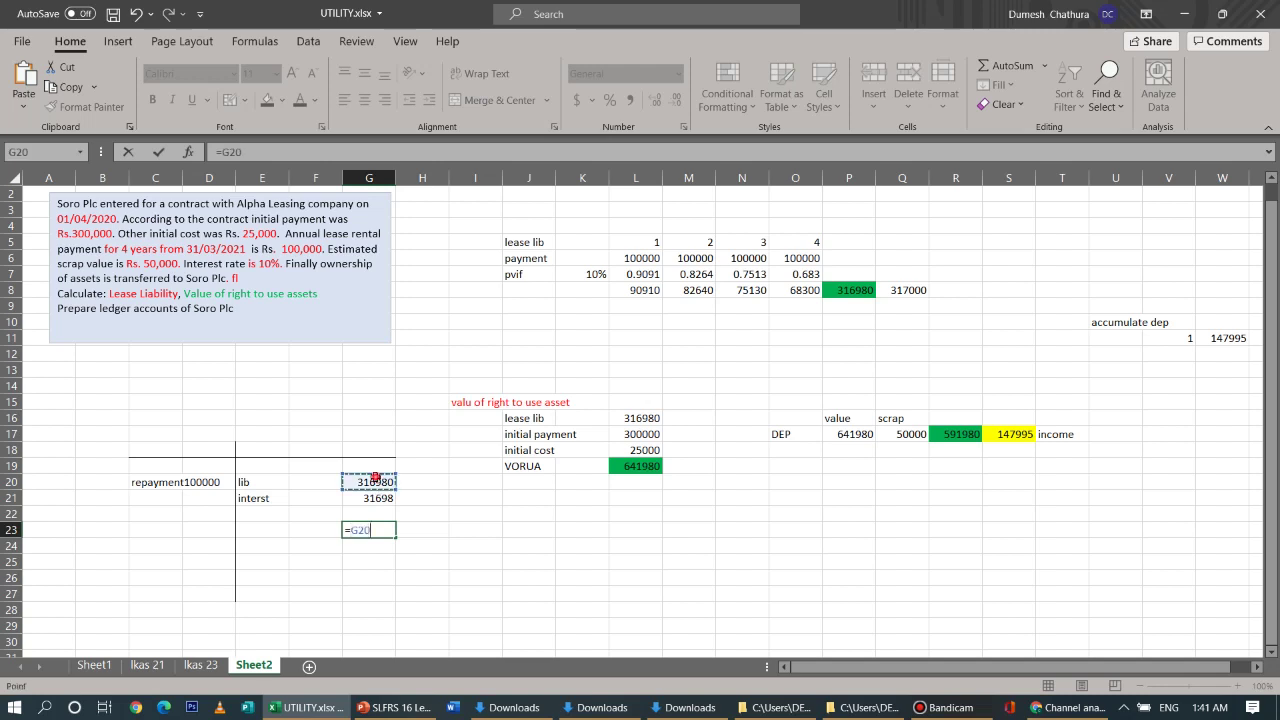
type("+")
left_click(379, 497)
key("Return")
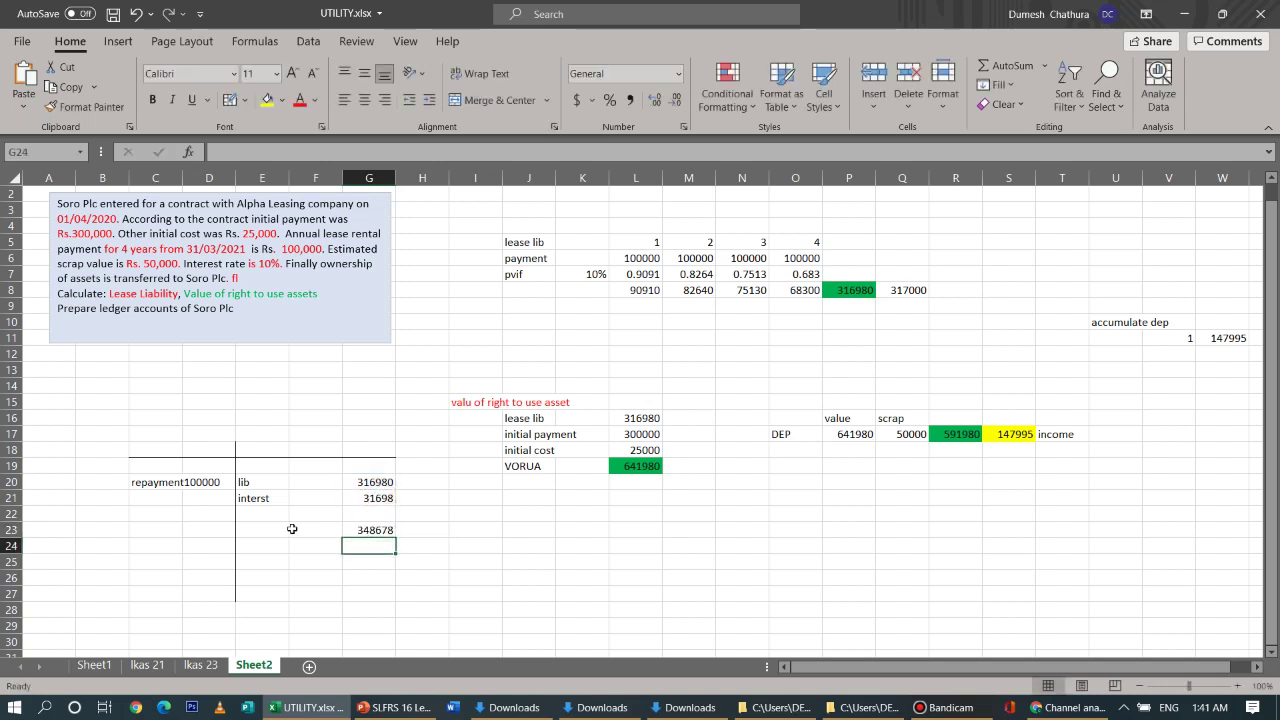
Carry the credit total across to the debit side by entering the formula =G23*1 in D23
left_click(204, 530)
type("=")
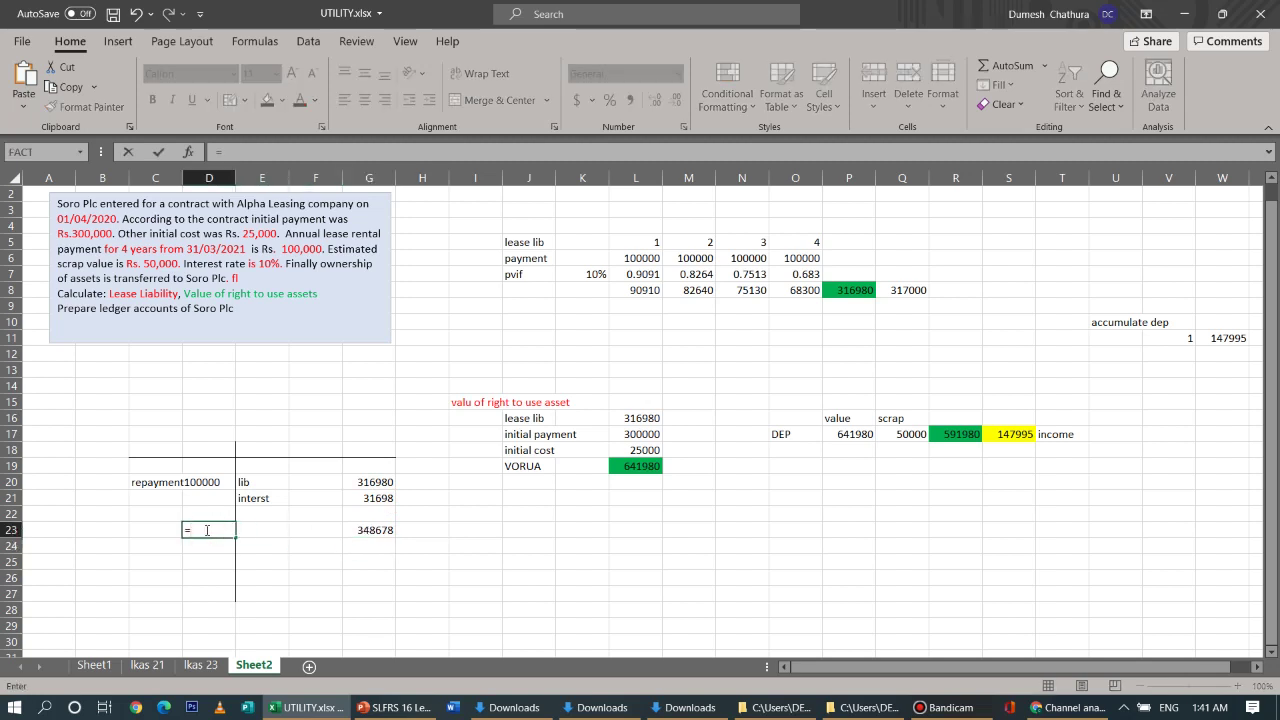
left_click(366, 530)
type("*")
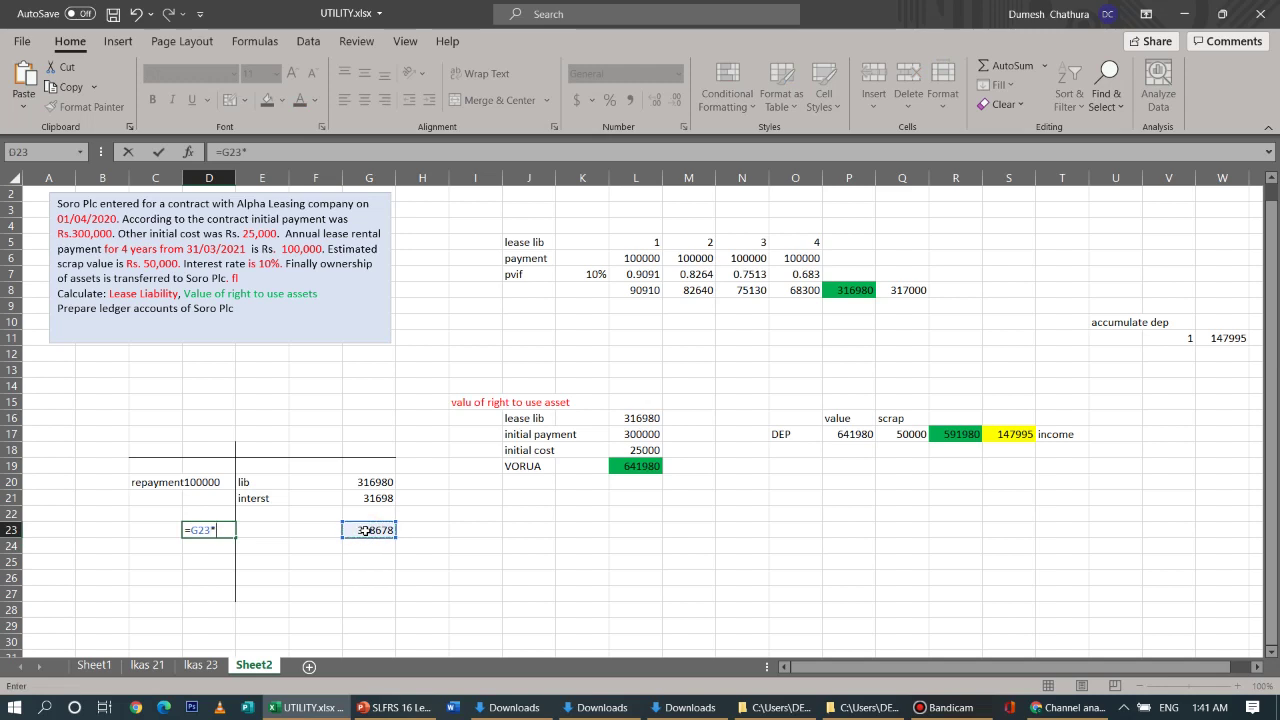
key("Return")
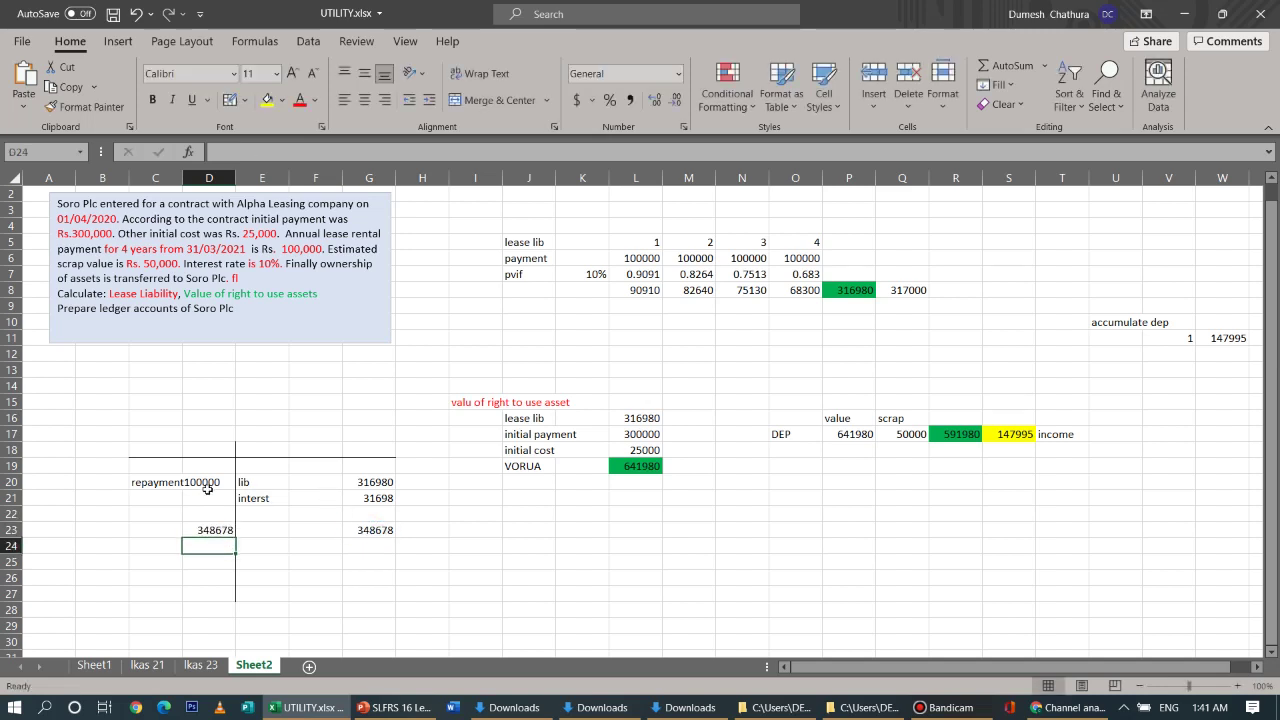
Calculate the closing balance on the debit side in D22 with the formula =D23-D20
left_click(165, 513)
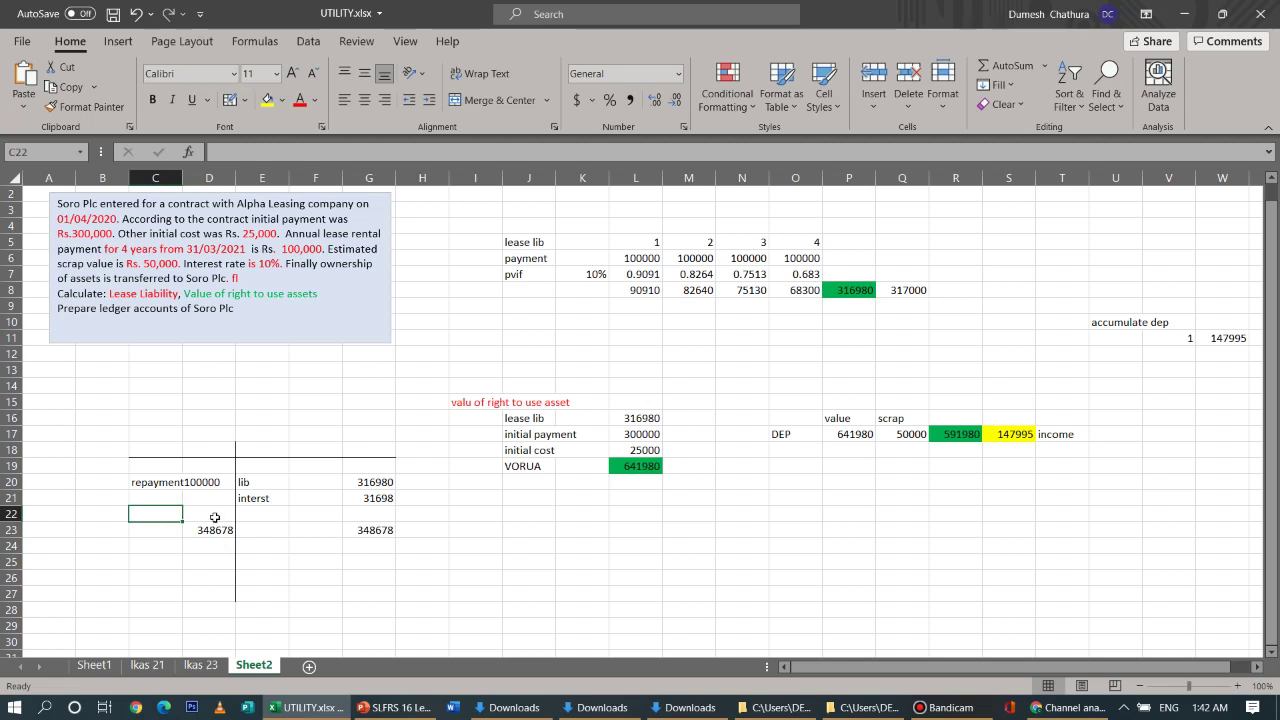
left_click(207, 515)
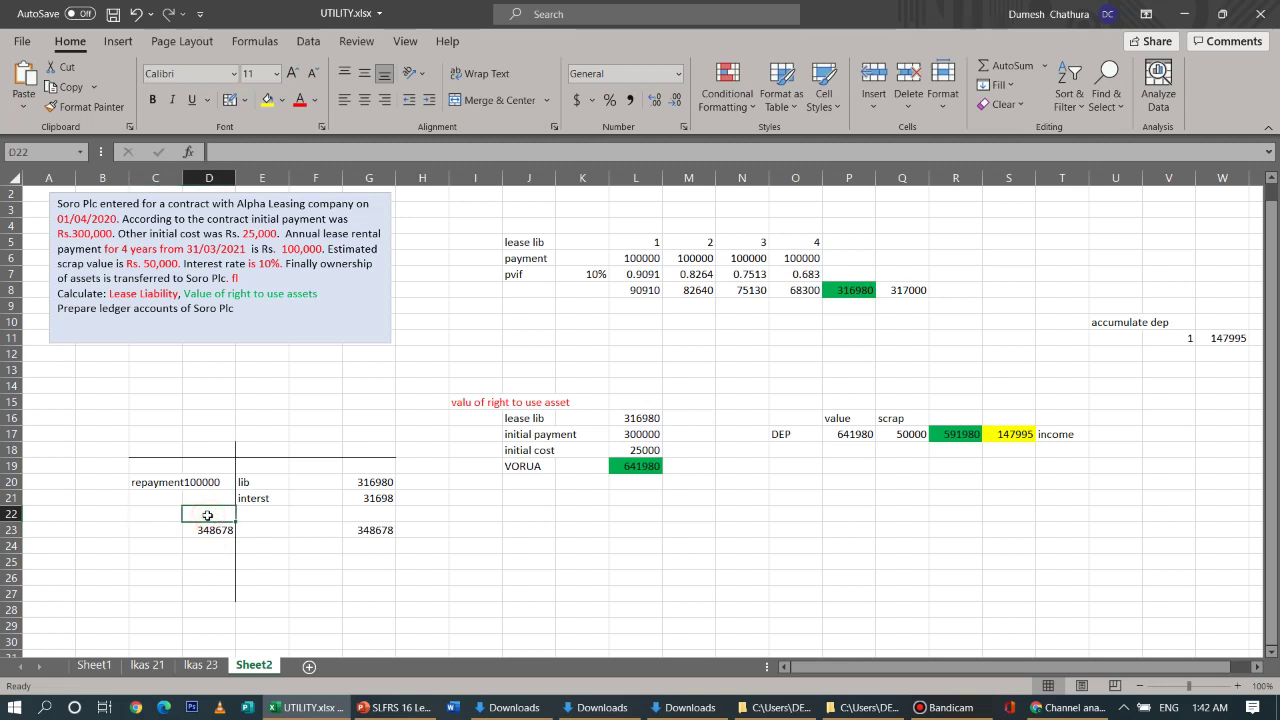
type("=")
left_click(212, 531)
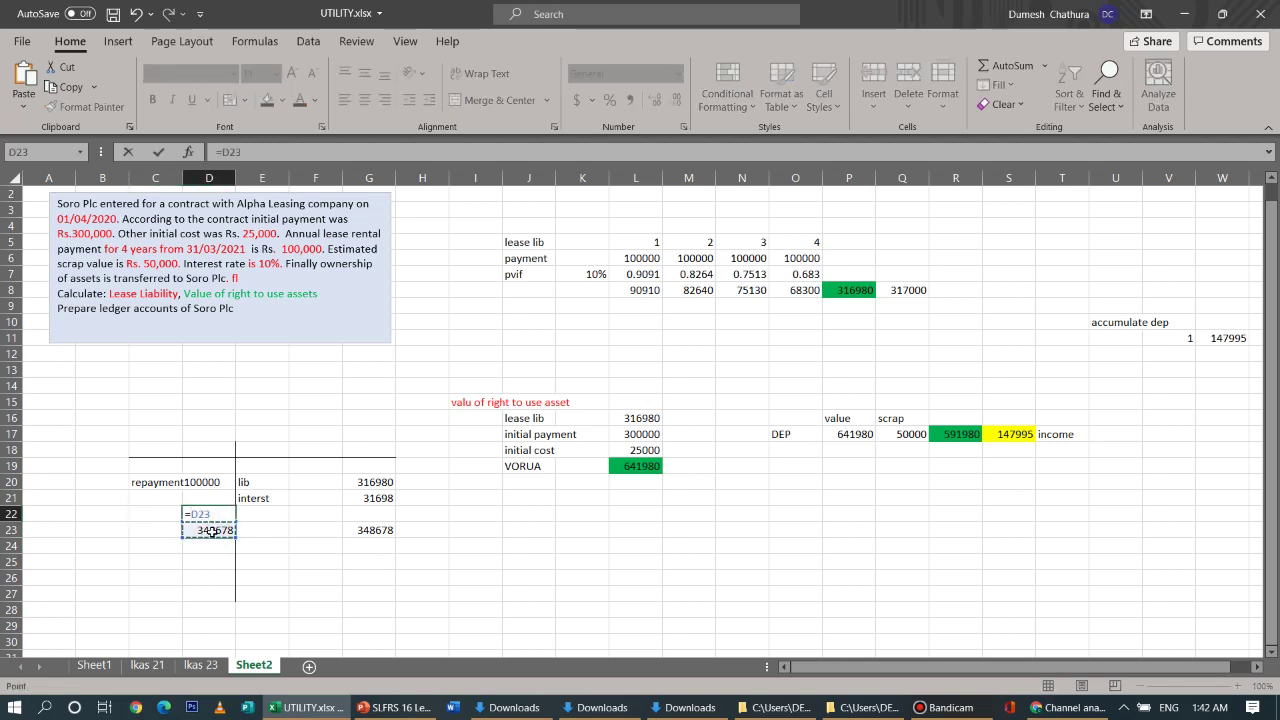
type("-")
left_click(213, 481)
key("Return")
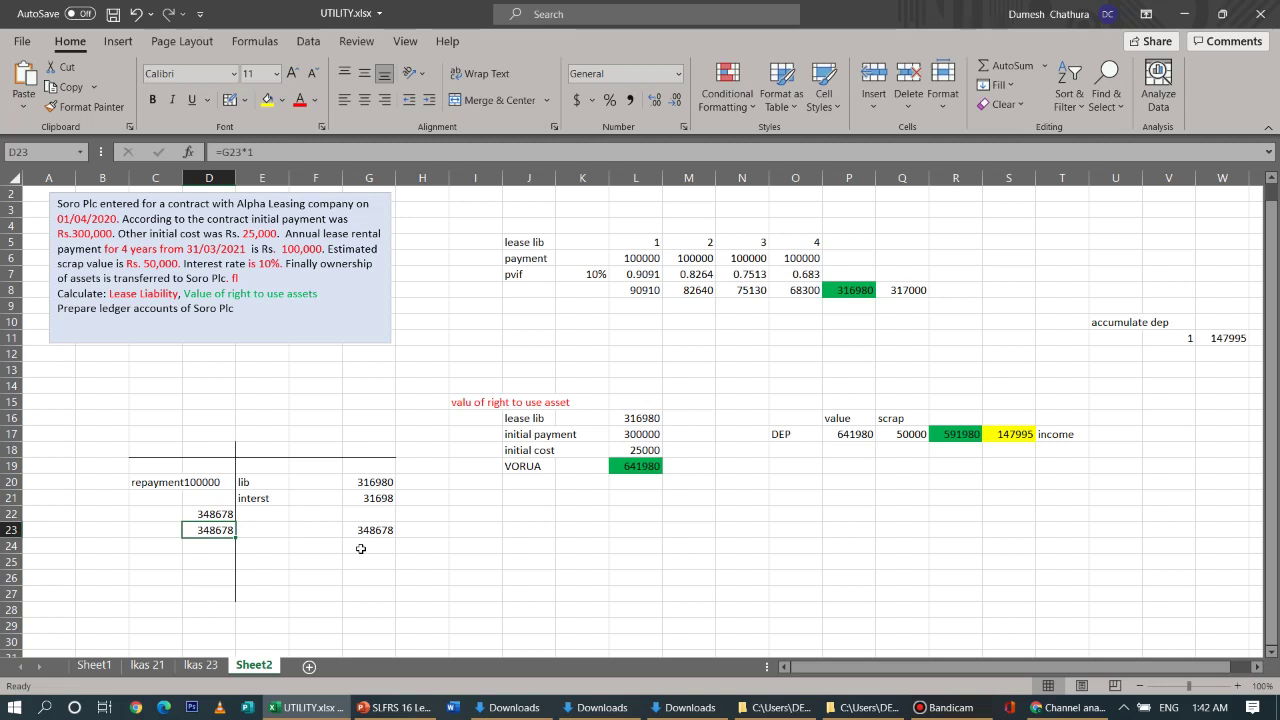
Clear the balance formula in D22 and rebuild it as =D23-D20
left_click(227, 514)
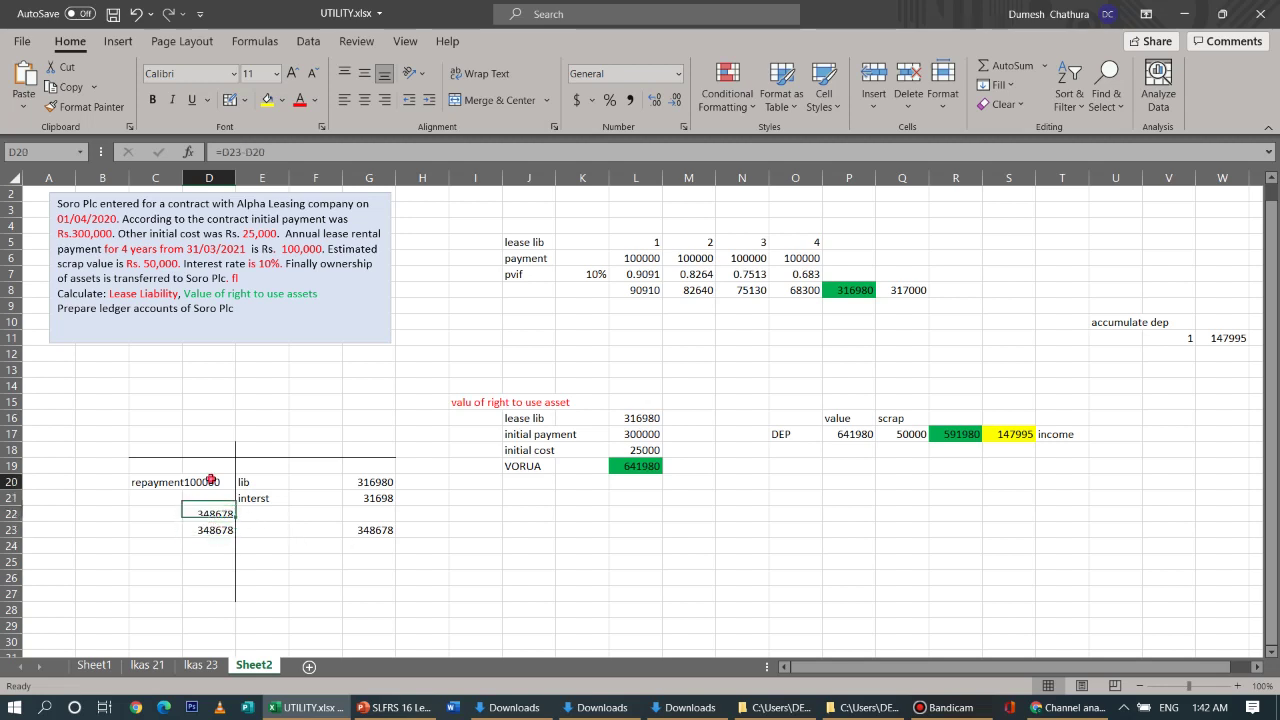
key("Up")
key("Up")
left_click(210, 512)
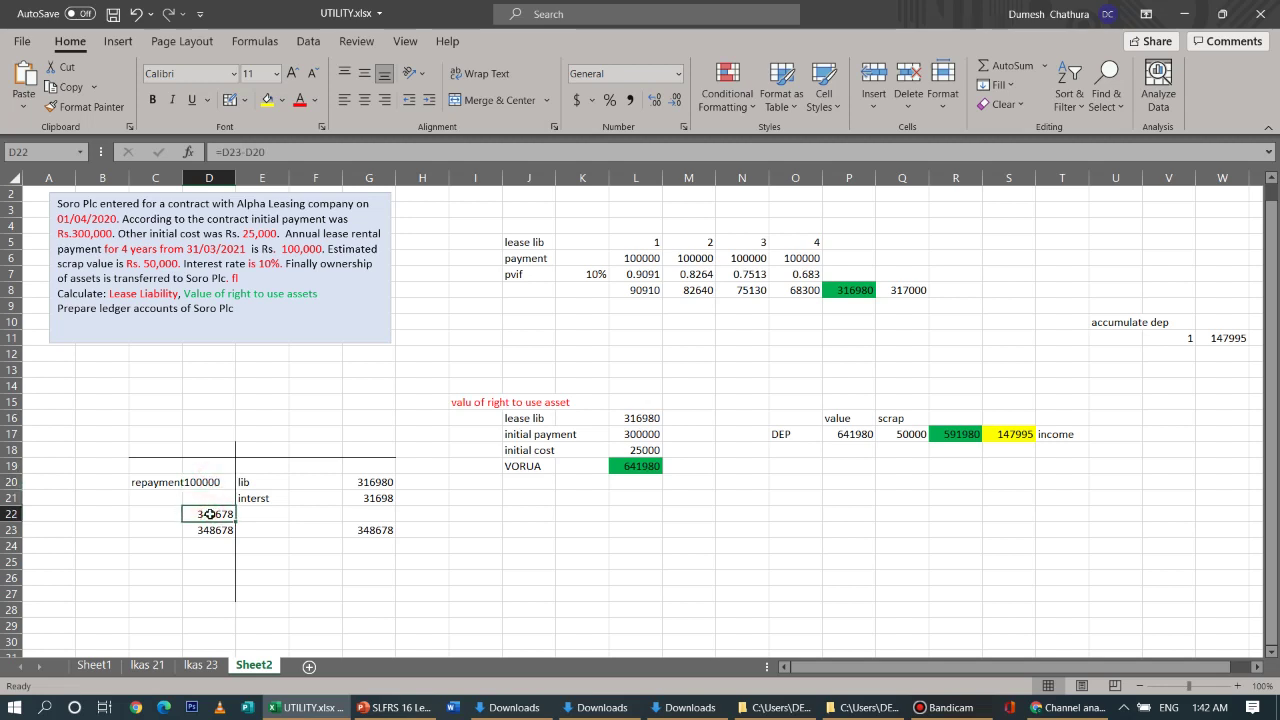
left_click(268, 153)
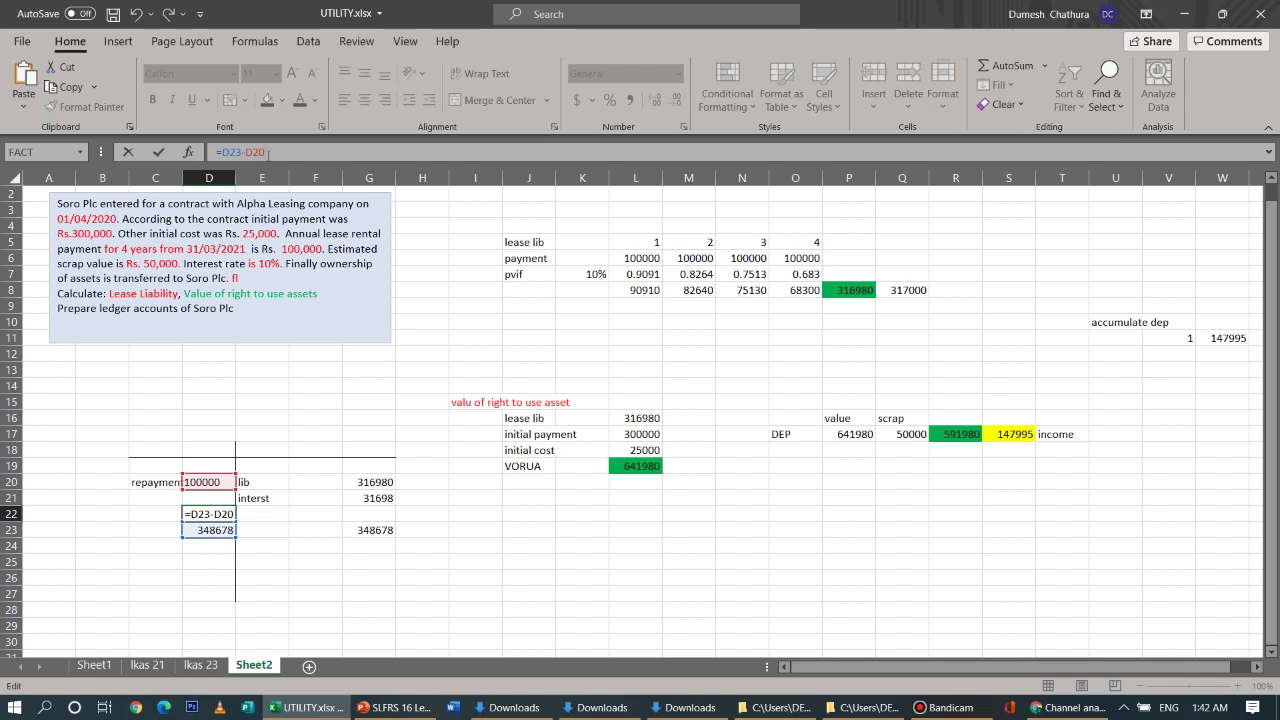
key("BackSpace")
key("BackSpace")
key("BackSpace")
key("BackSpace")
key("BackSpace")
key("BackSpace")
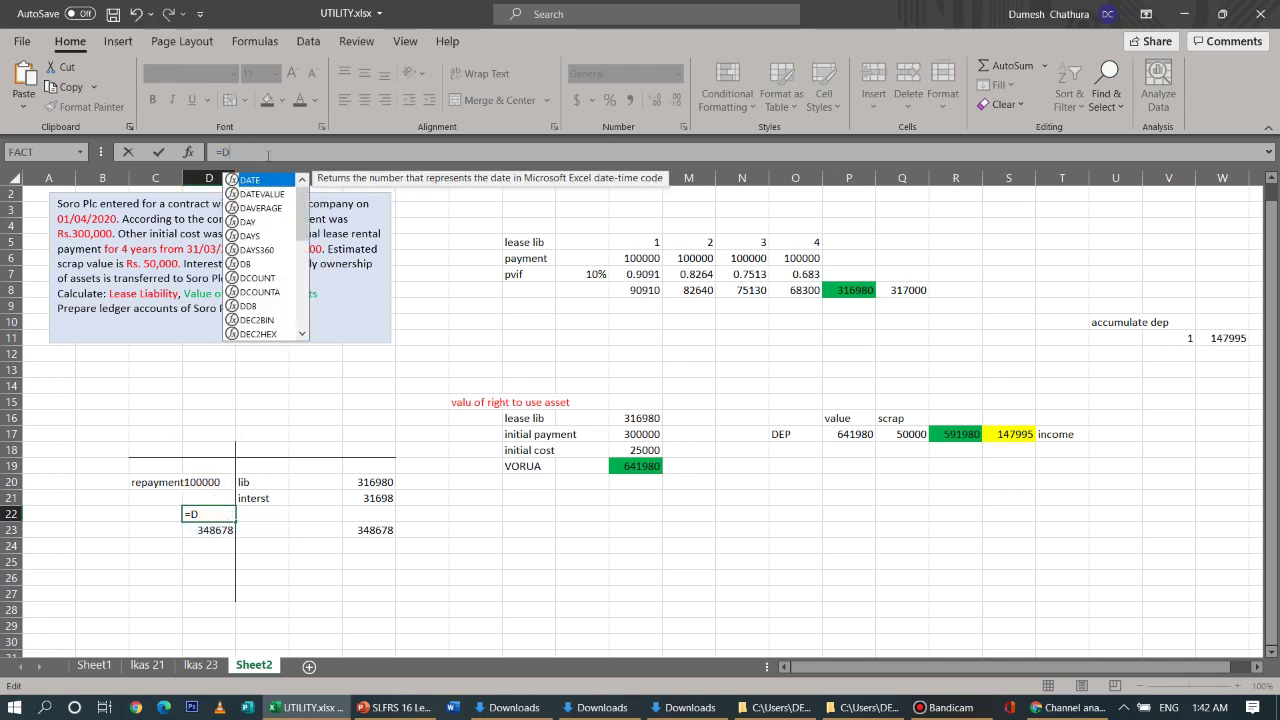
key("BackSpace")
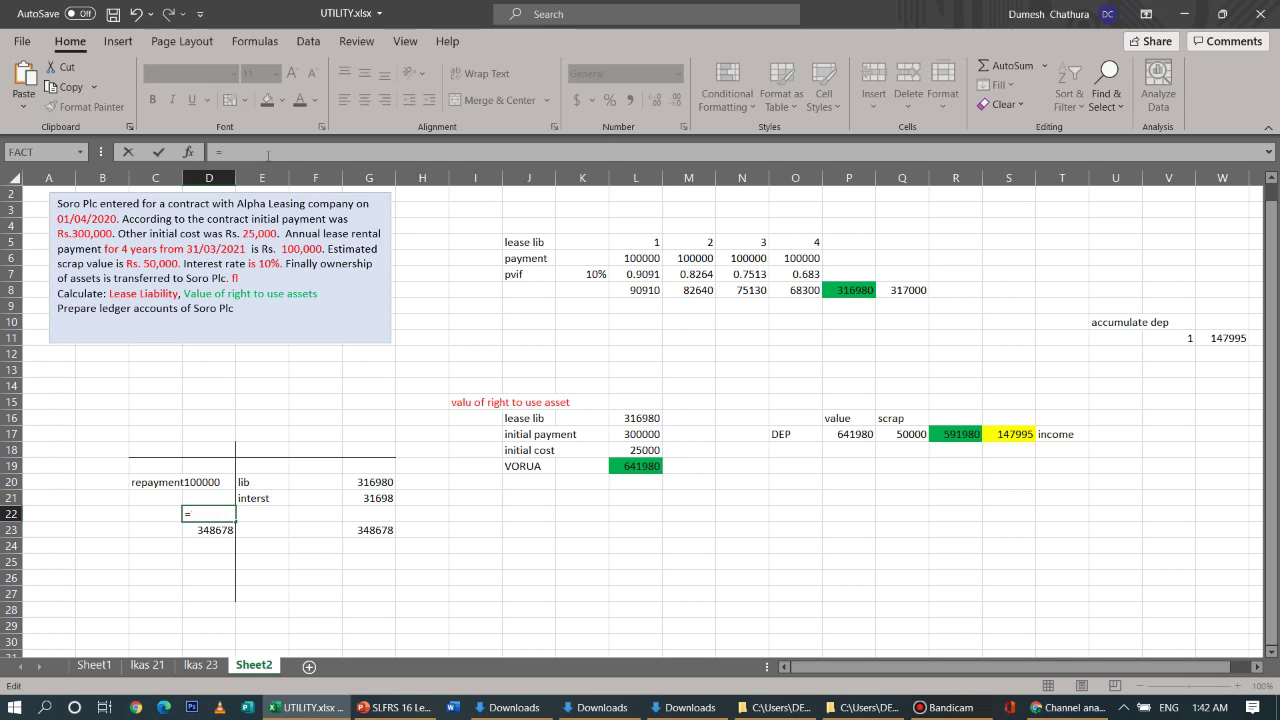
left_click(212, 537)
type("-")
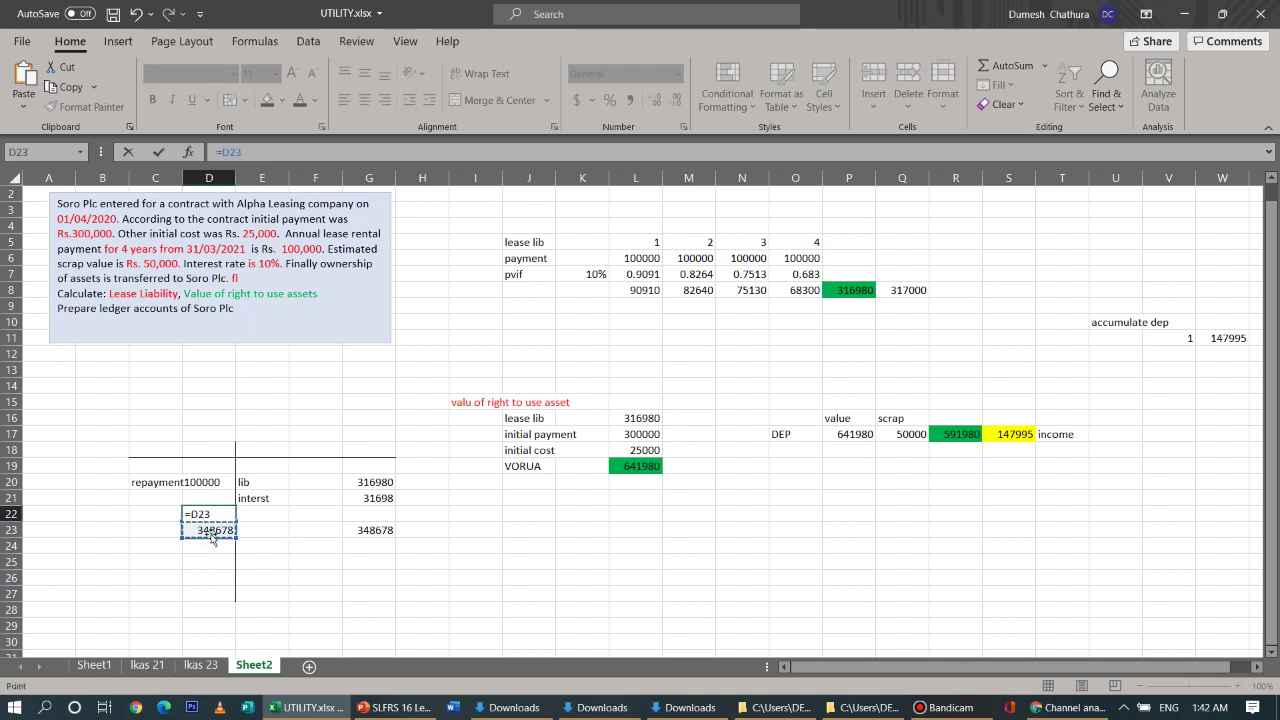
left_click(218, 486)
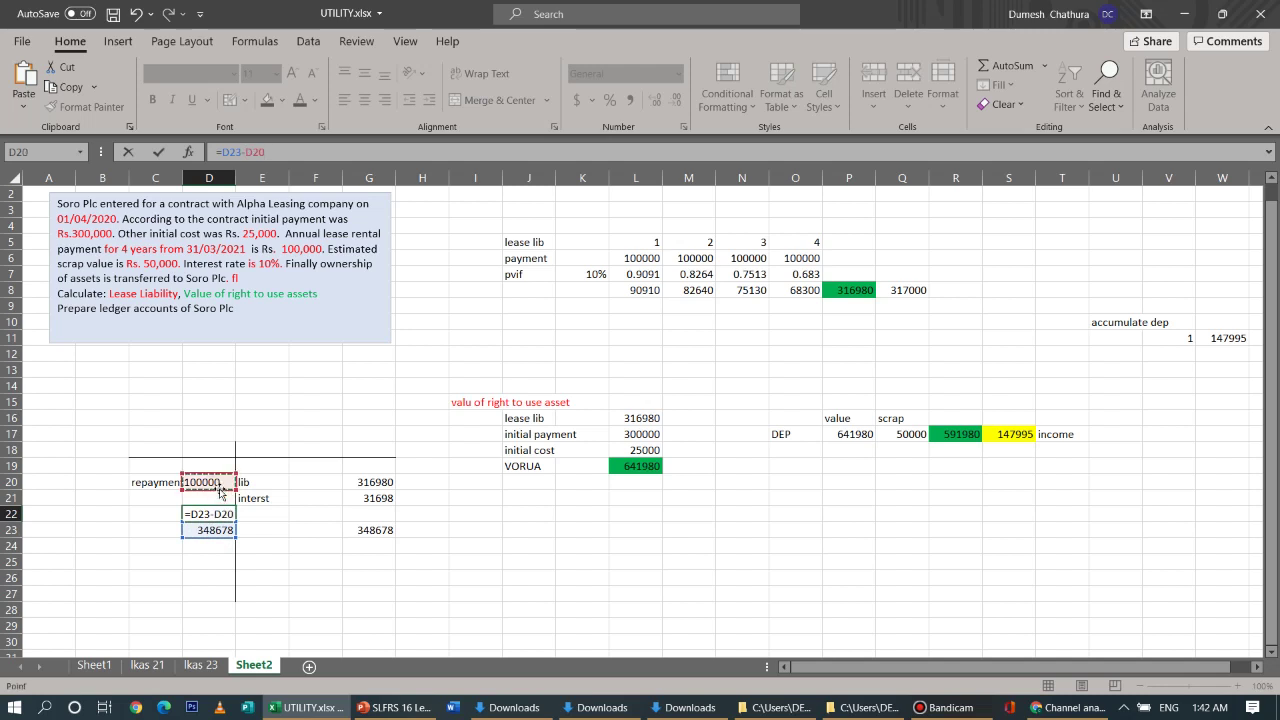
key("Return")
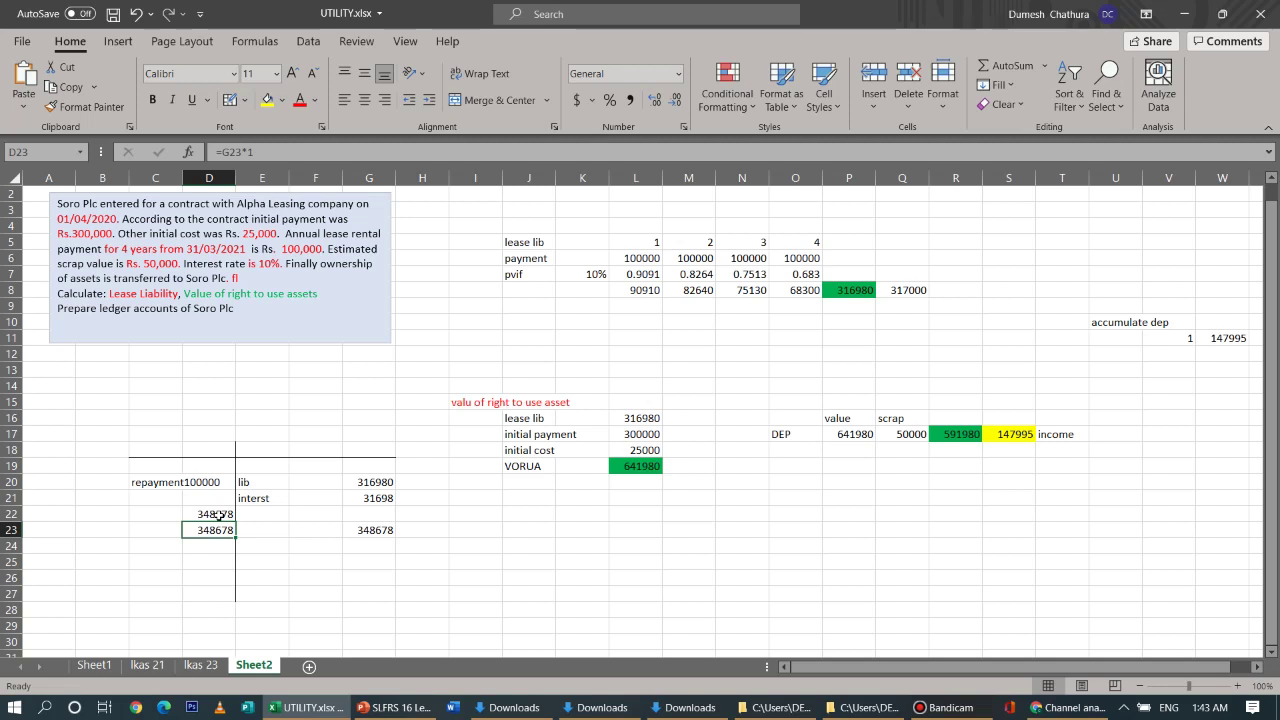
Check the balance formula in D22 and the repayment cell D20 that it refers to
left_click(218, 514)
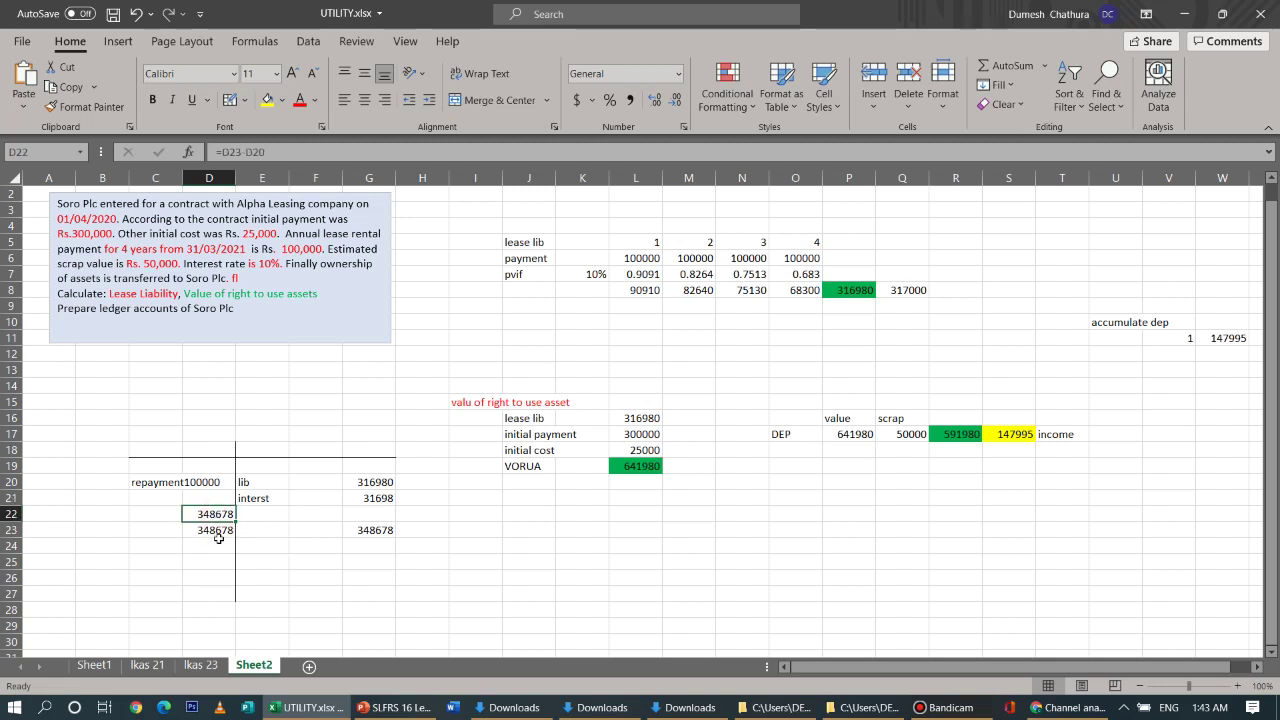
key("Down")
key("Down")
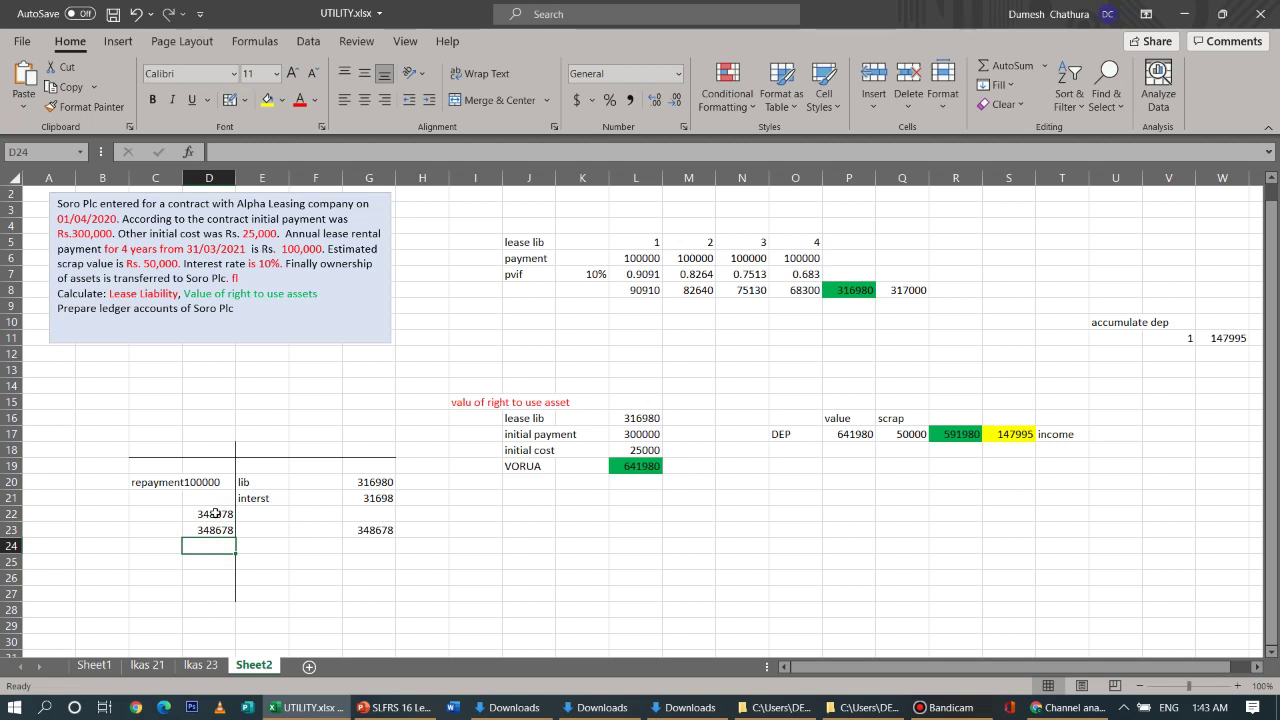
left_click(215, 516)
left_click(199, 482)
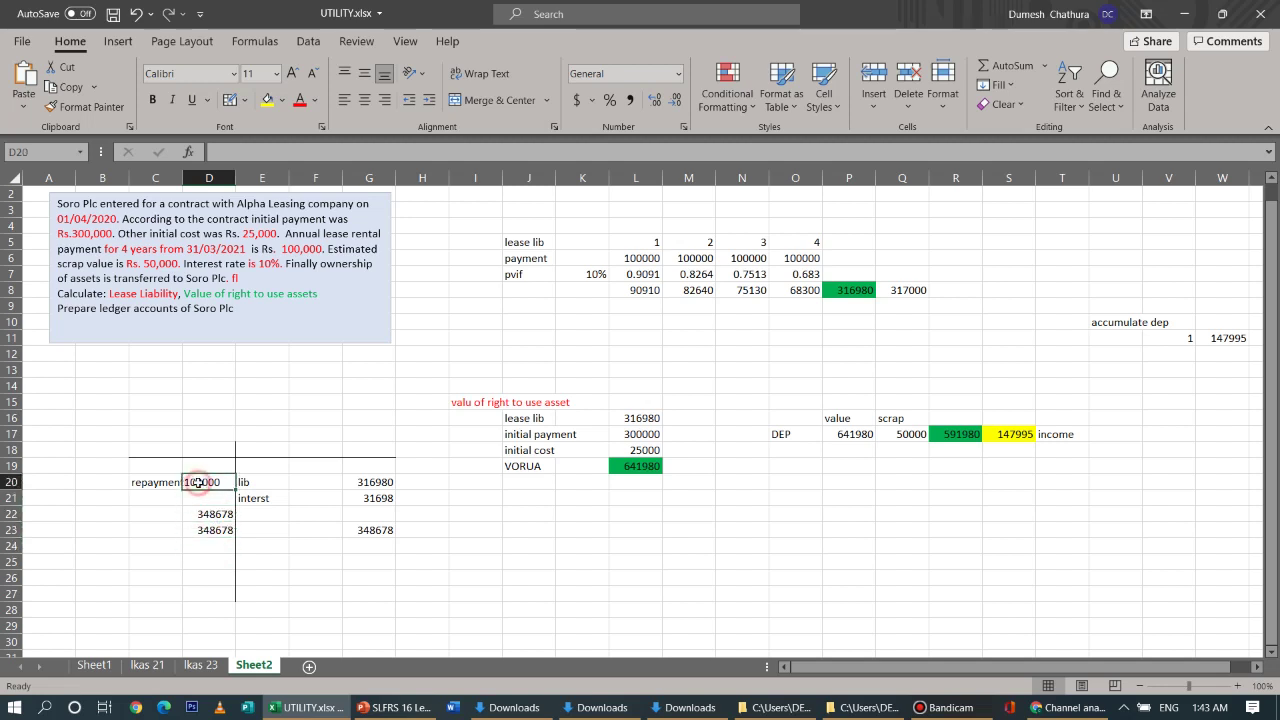
left_click(203, 514)
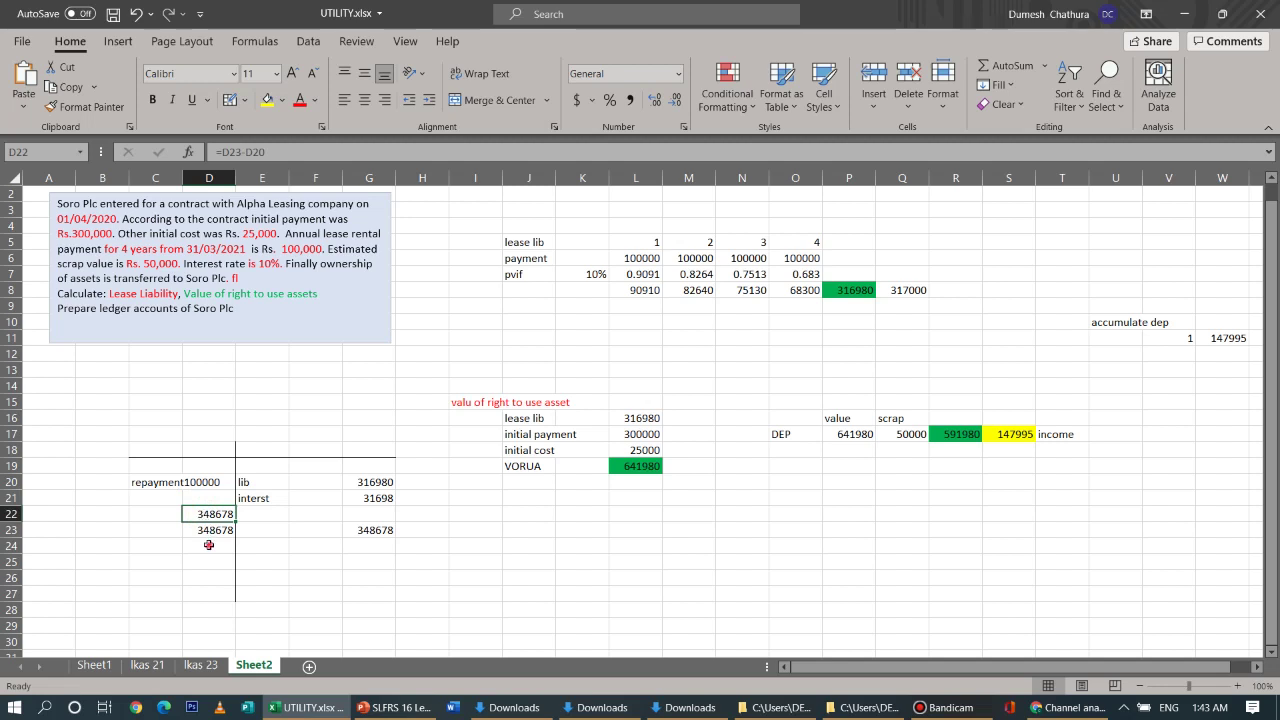
Try the balance calculation in G24 by subtracting the repayment in D20 from the total in G23
left_click(376, 548)
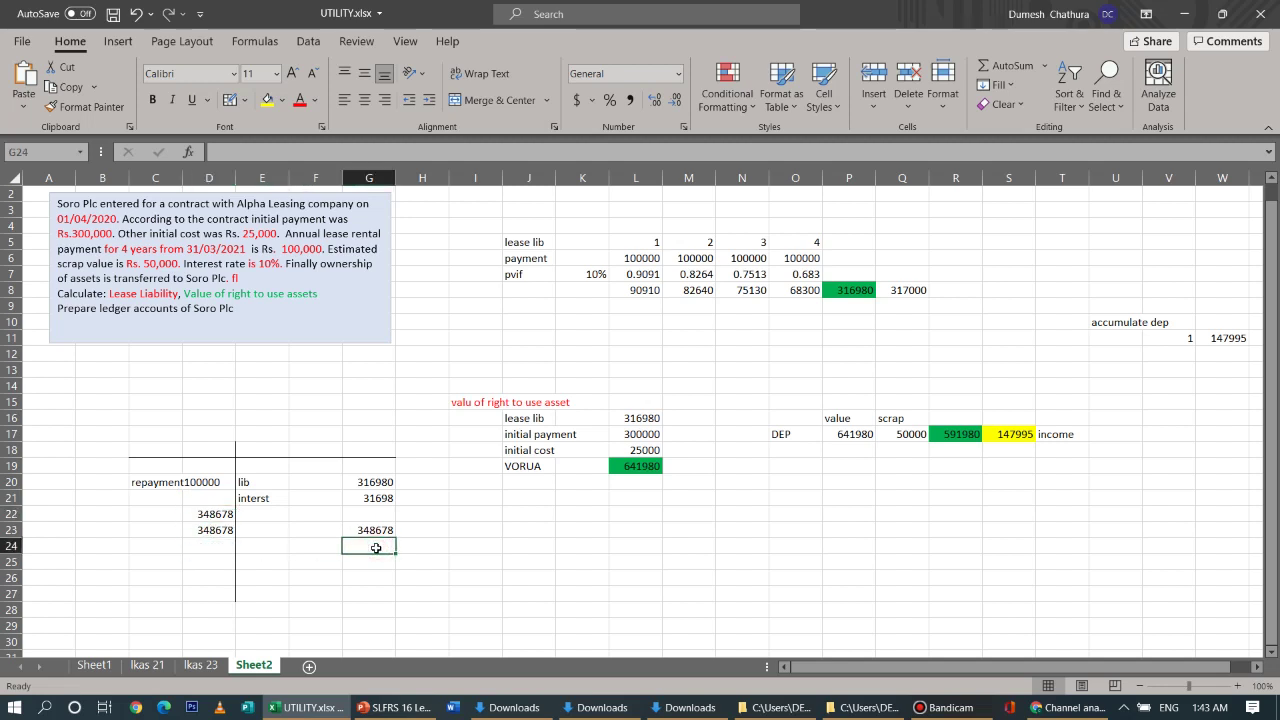
type("=")
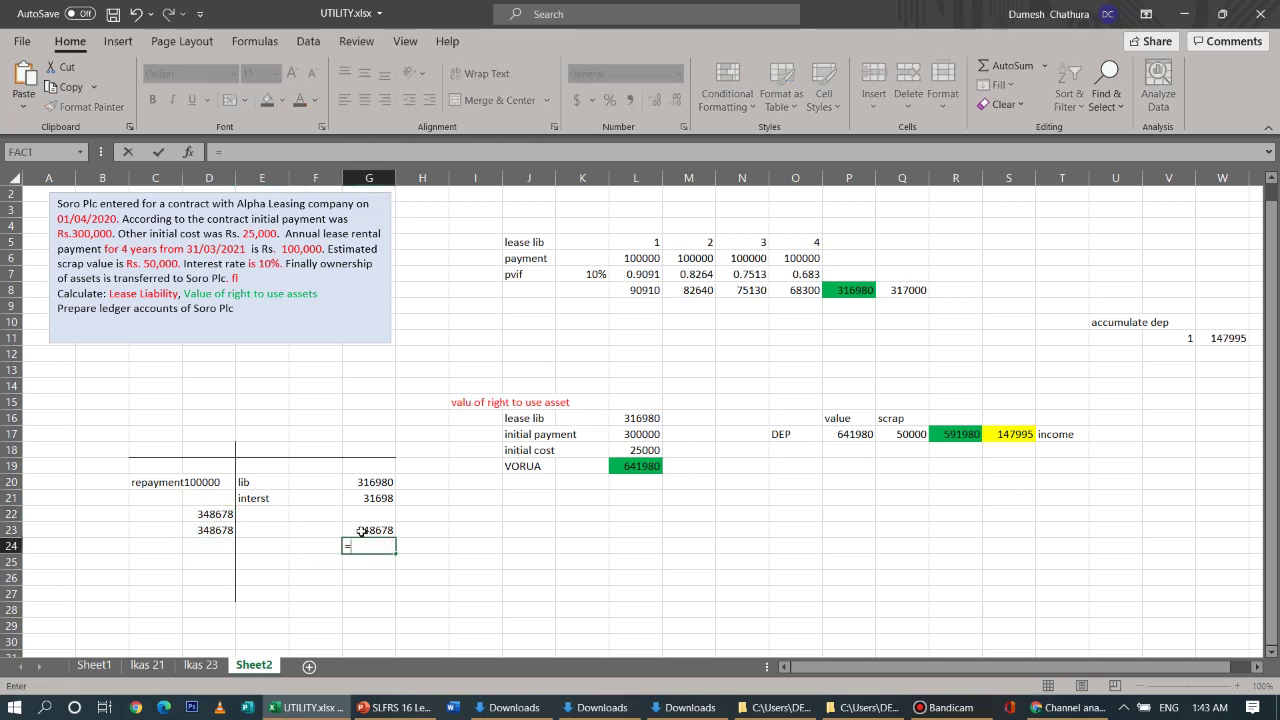
left_click(357, 530)
type("-")
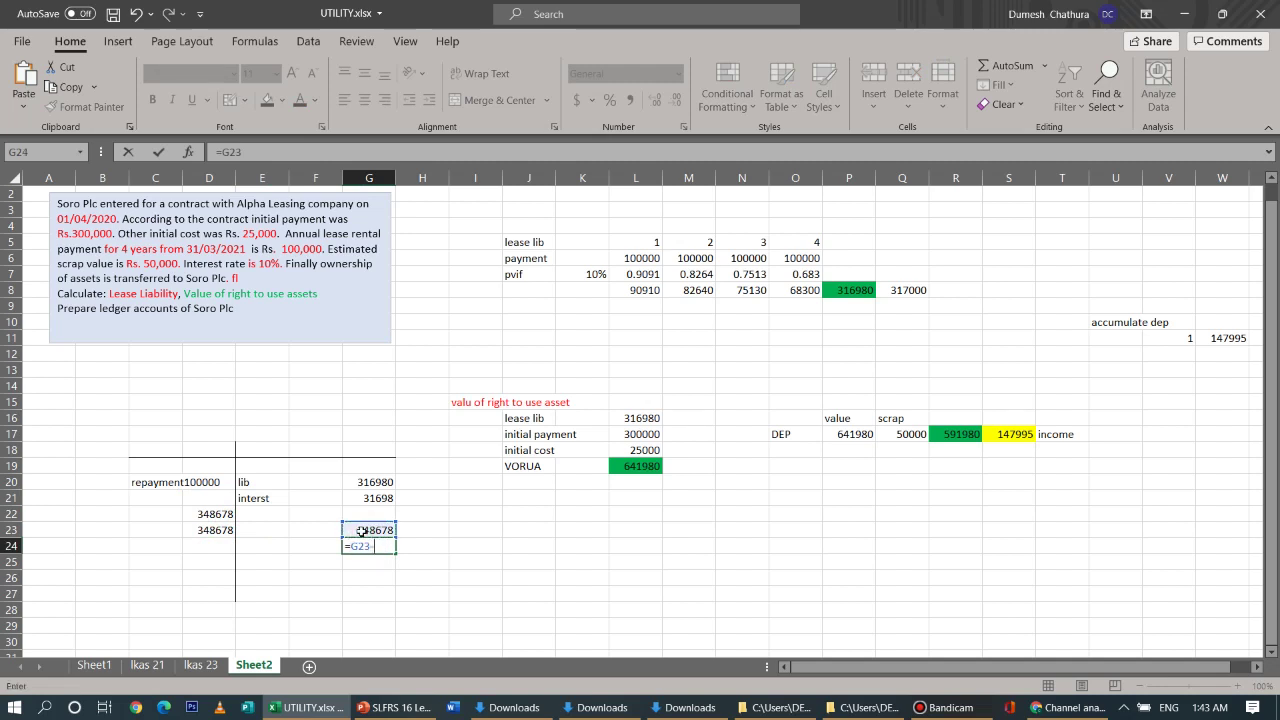
left_click(213, 481)
key("Return")
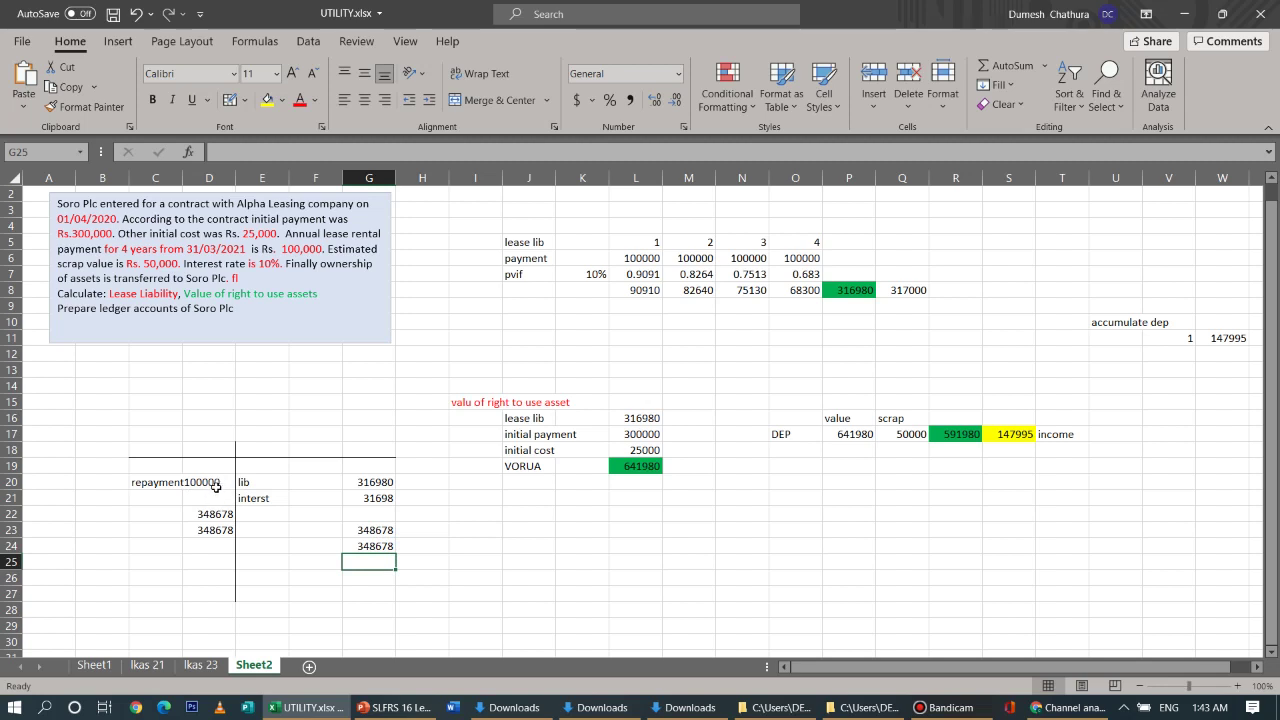
Enter 100000 in D19 above the repayment row and re-enter 100000 in D20
left_click(212, 481)
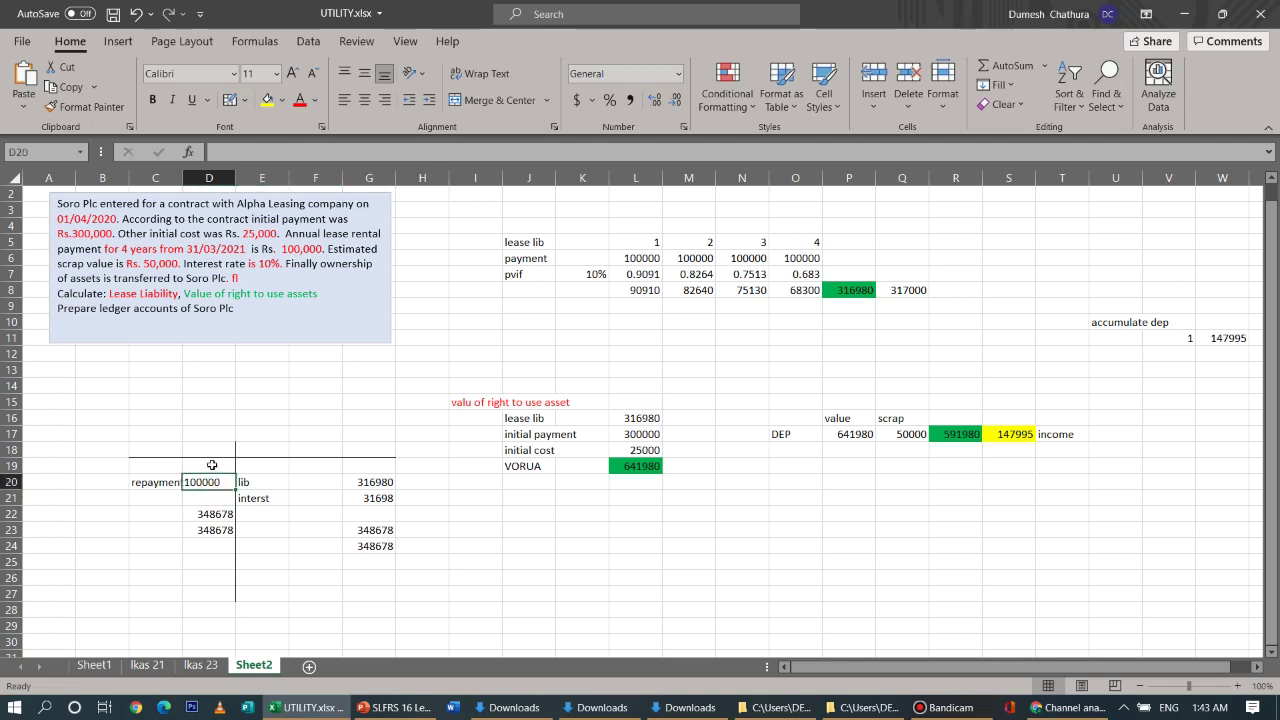
left_click(212, 465)
type("100000")
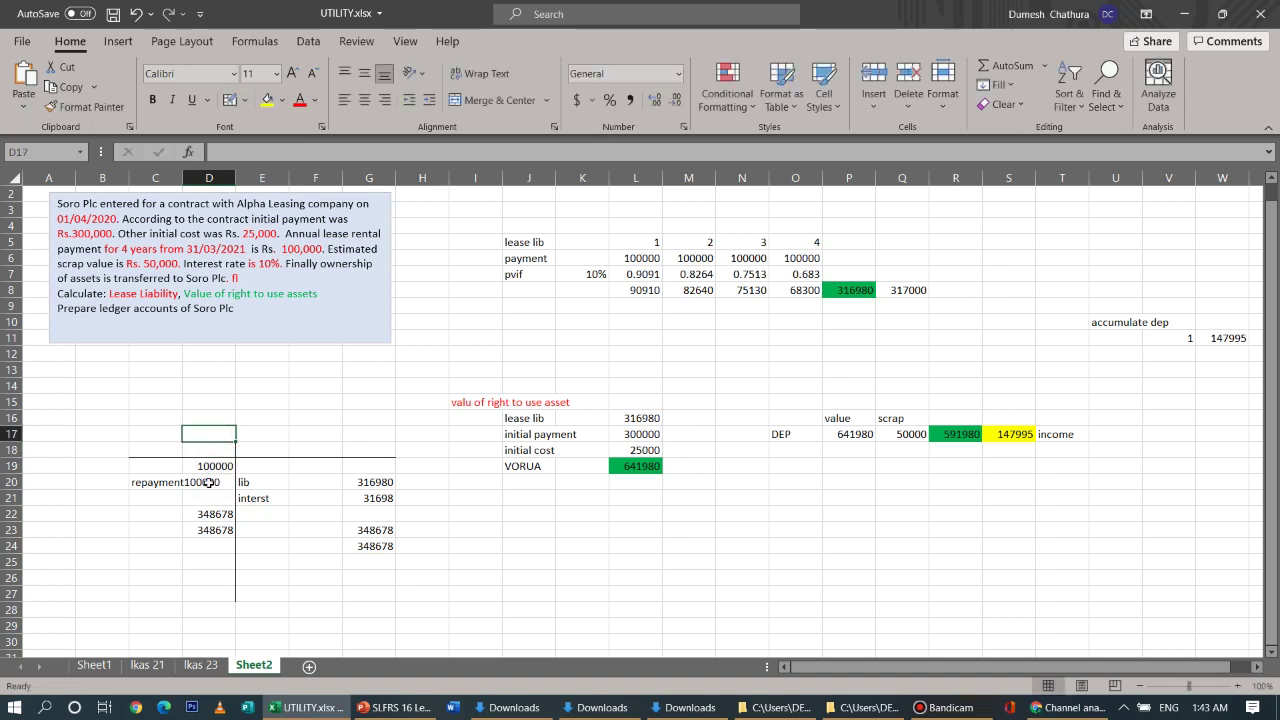
left_click(207, 482)
key("BackSpace")
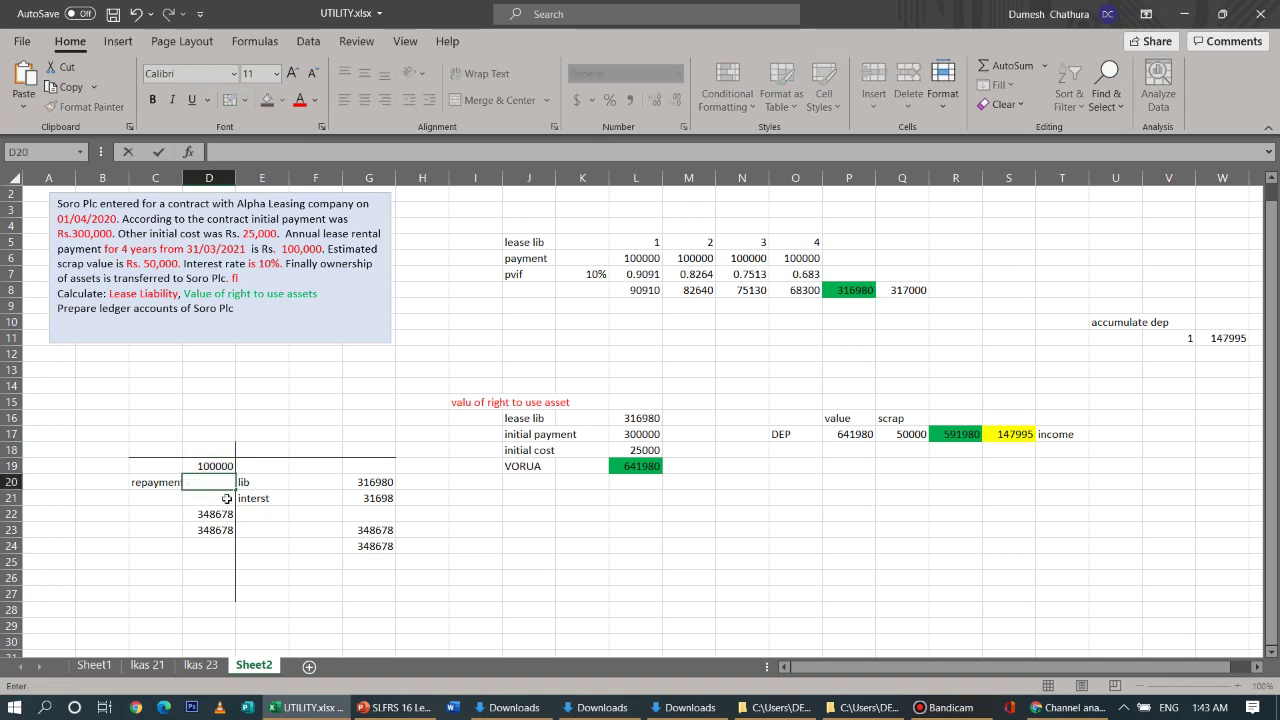
type("100000")
Replace the formula in G24 with =G23-D19 to subtract the repayment from the credit total, and select the balance cell D22
left_click(376, 545)
type("=")
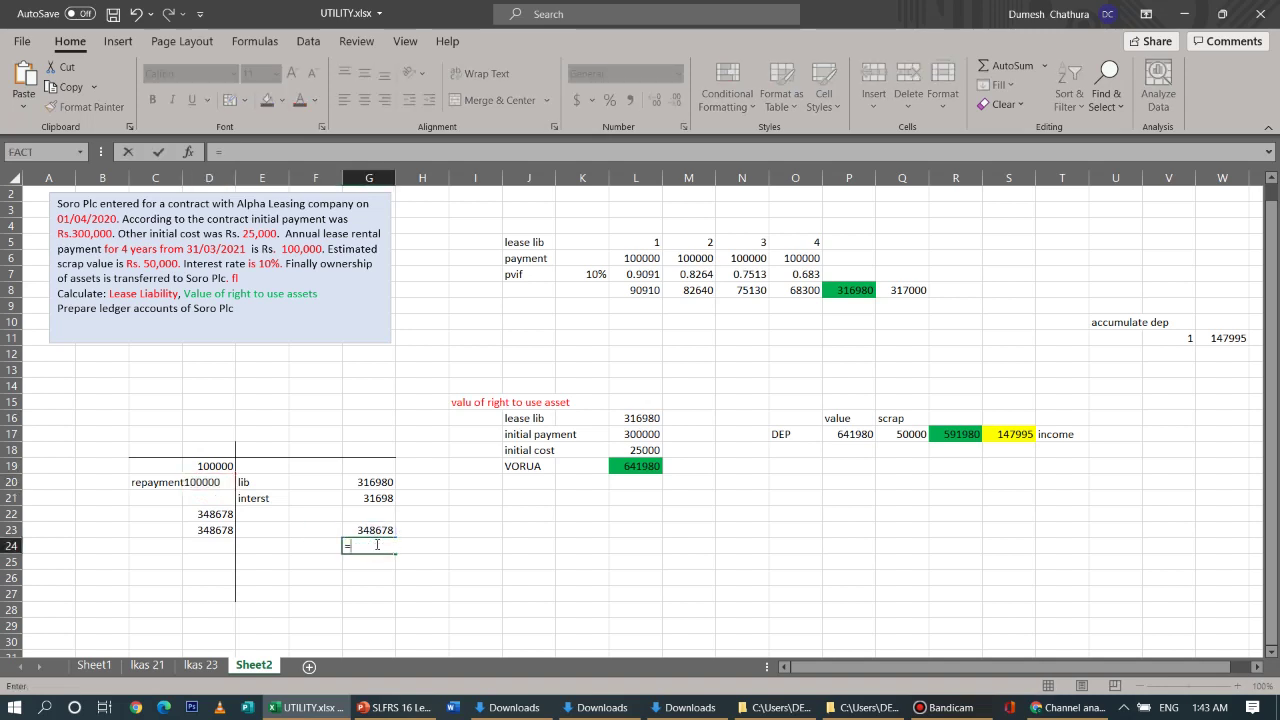
left_click(367, 531)
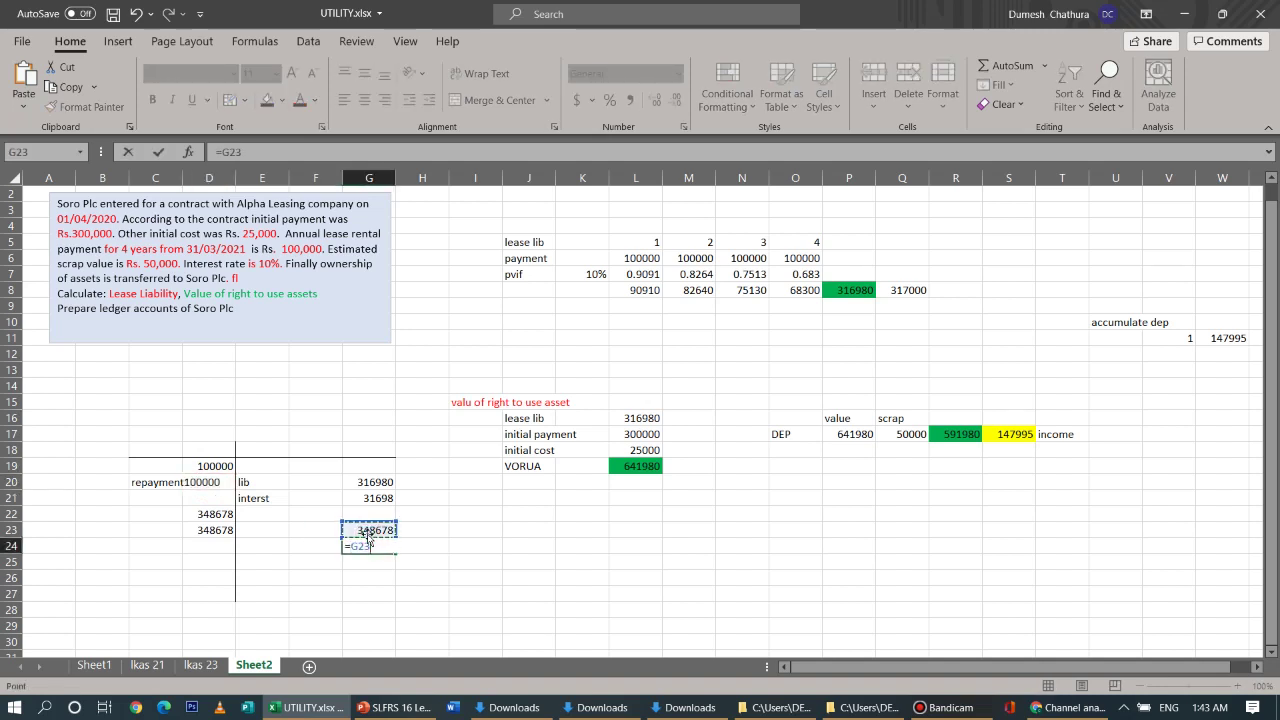
type("-")
left_click(224, 466)
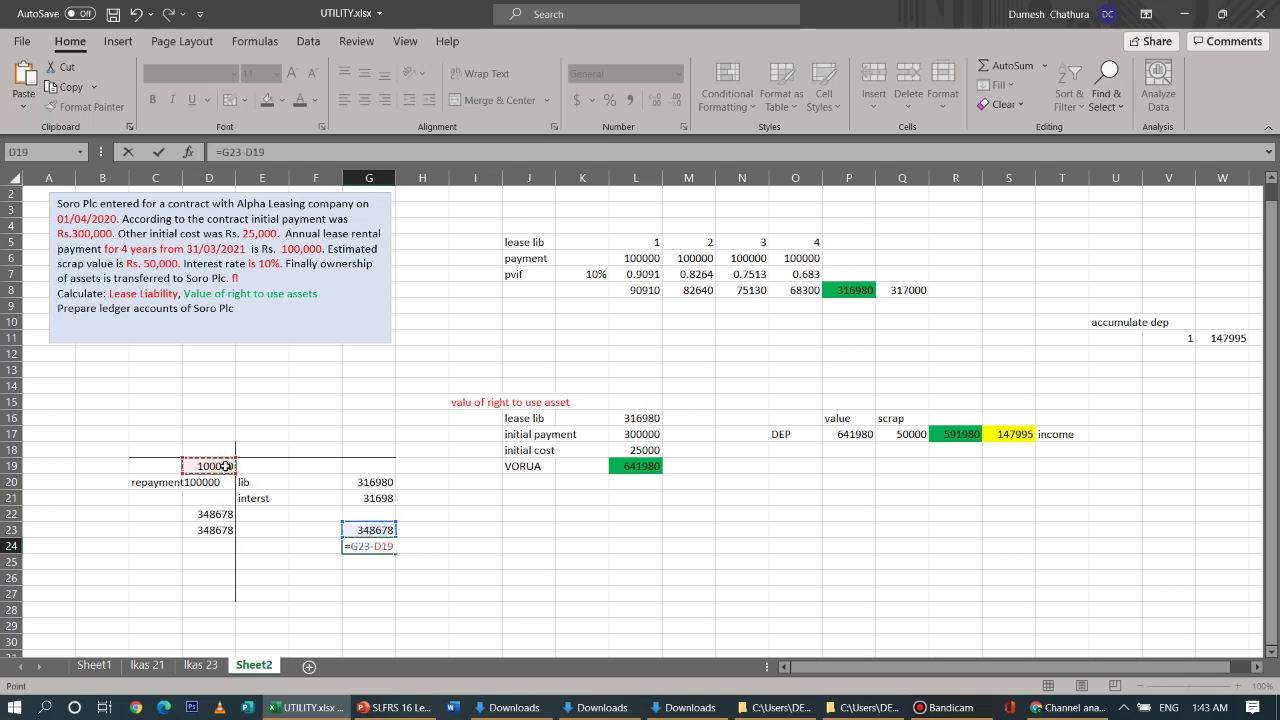
key("Return")
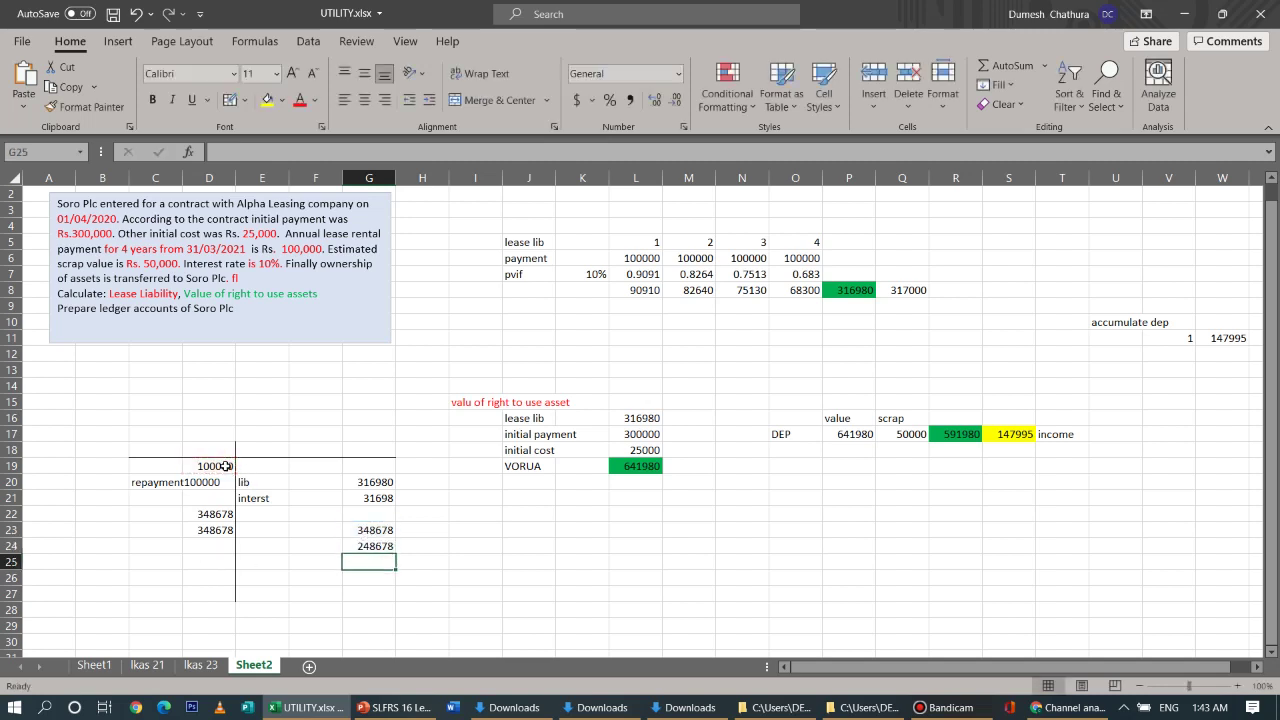
left_click(219, 515)
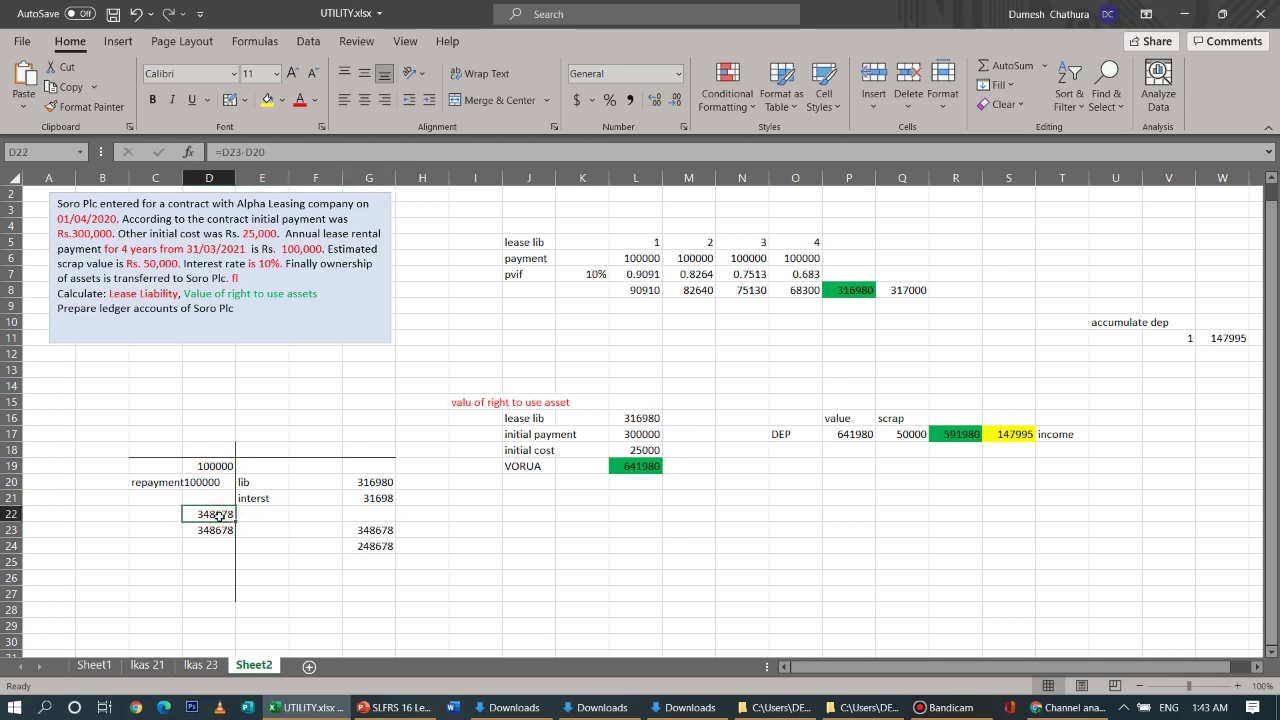
Replace the balance formula in D22 with =D23-D19 to subtract the repayment from the debit total
double_click(219, 515)
key("Escape")
type("=")
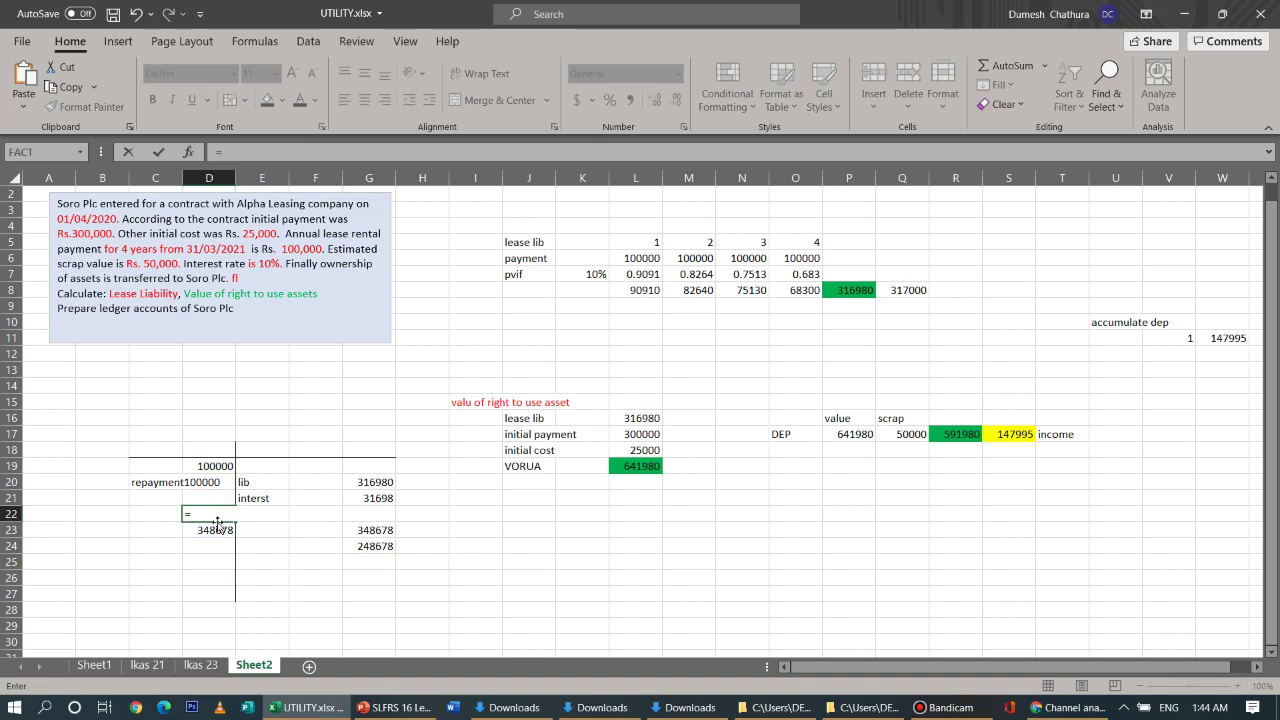
left_click(219, 529)
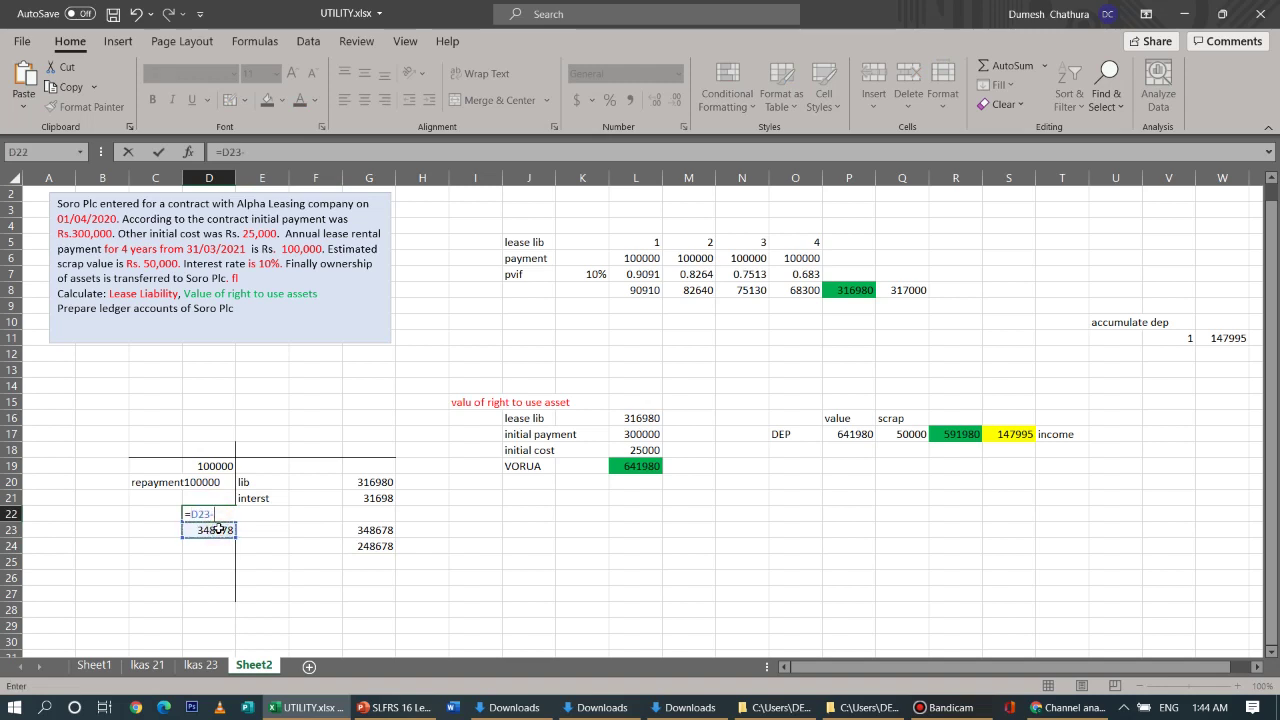
type("-")
left_click(215, 465)
key("Return")
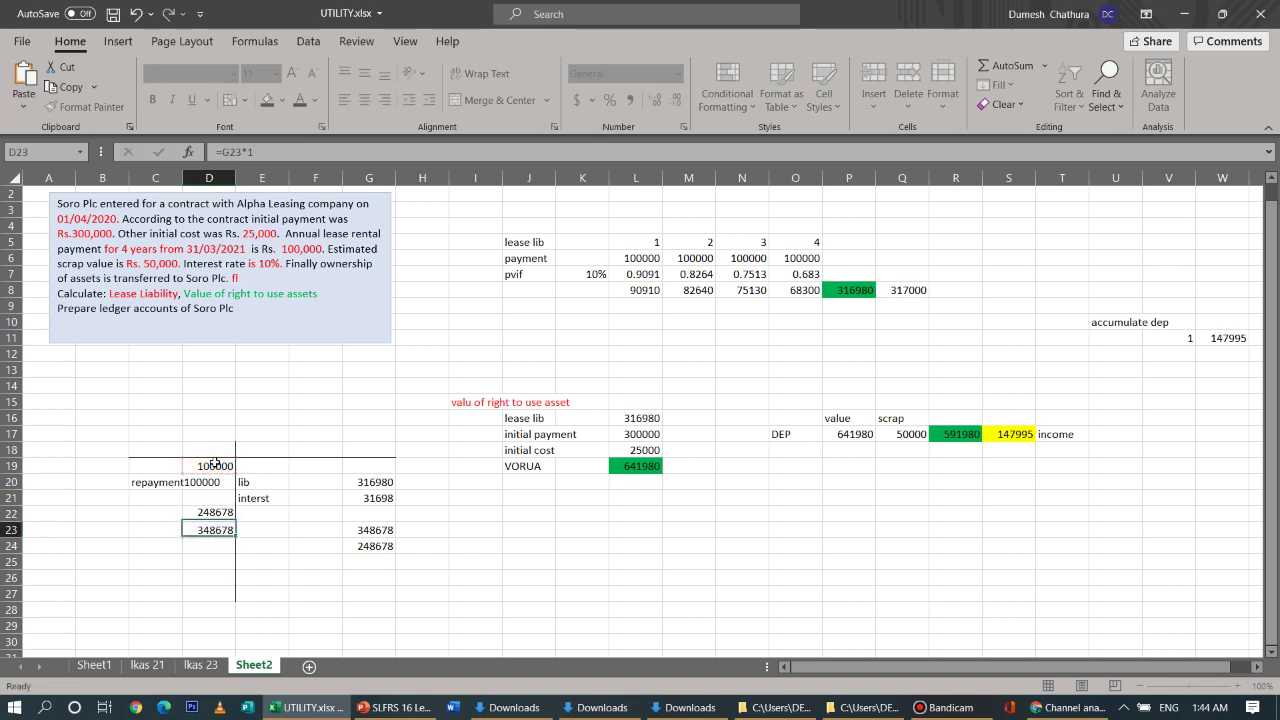
Clear D20 and remove the stray 100000 from the label in C20 so it reads only "repayment"
left_click(205, 481)
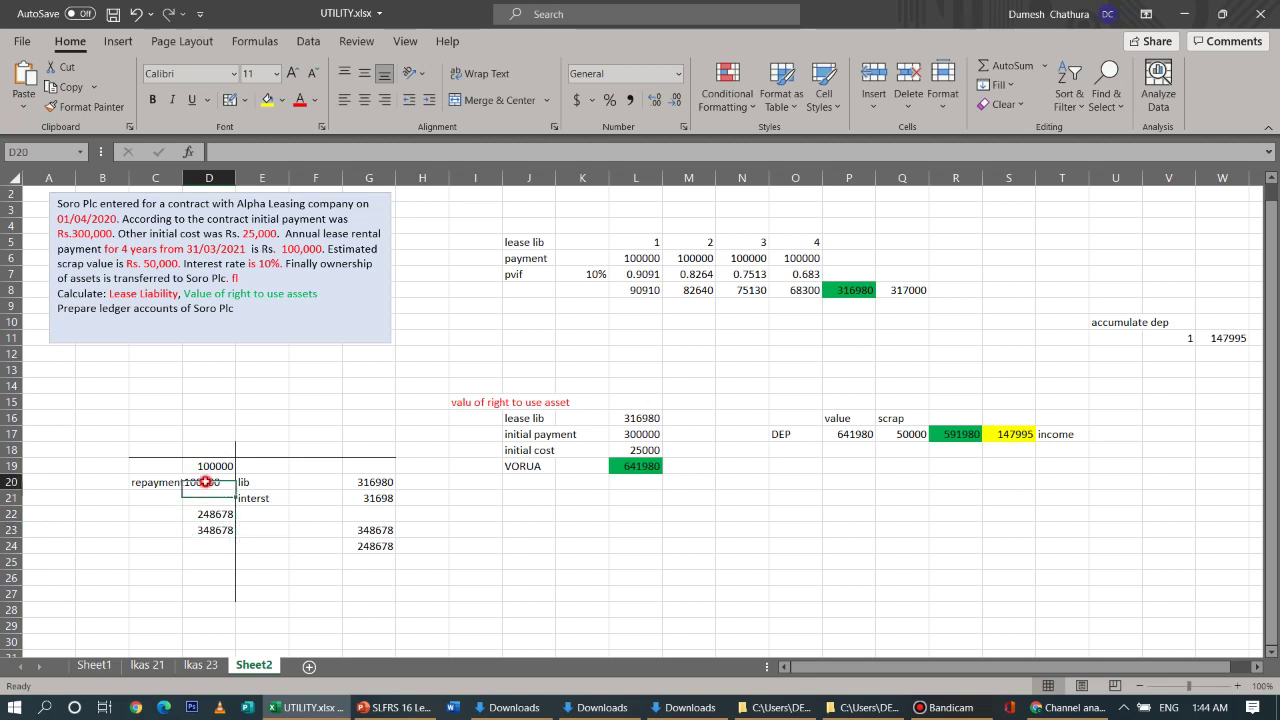
key("BackSpace")
left_click(241, 606)
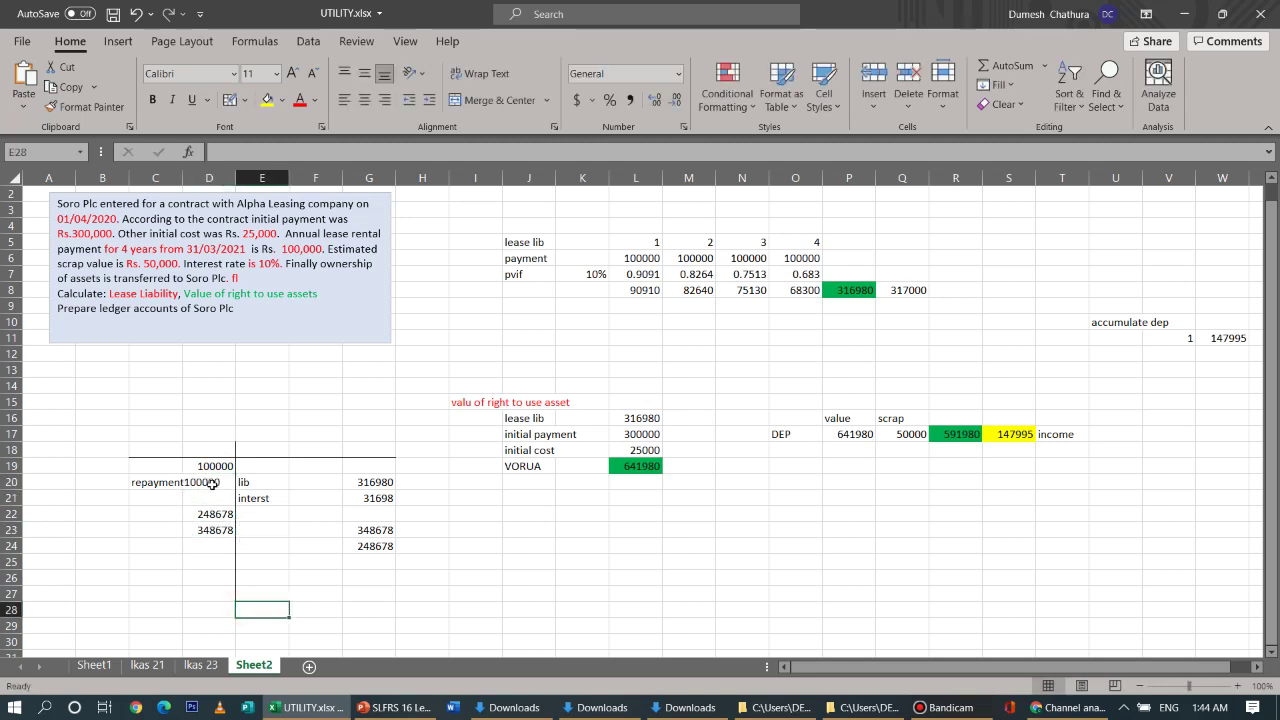
left_click(172, 482)
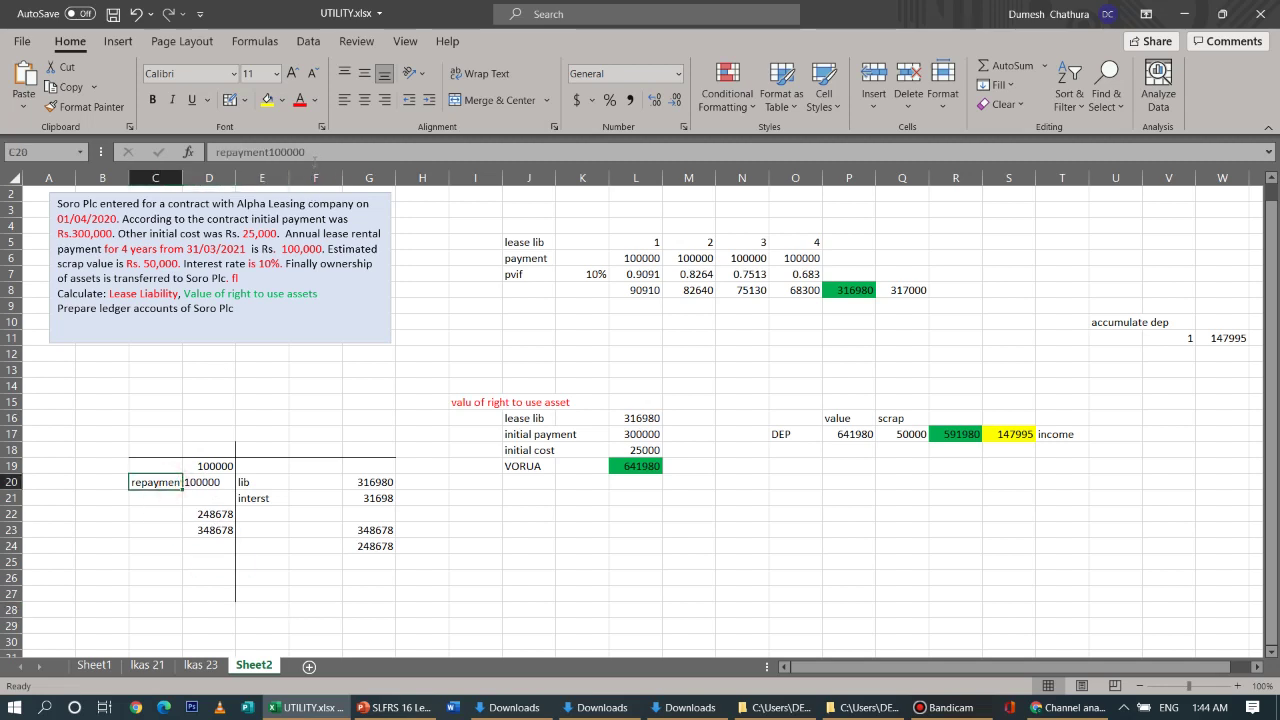
left_click_drag(314, 156, 268, 156)
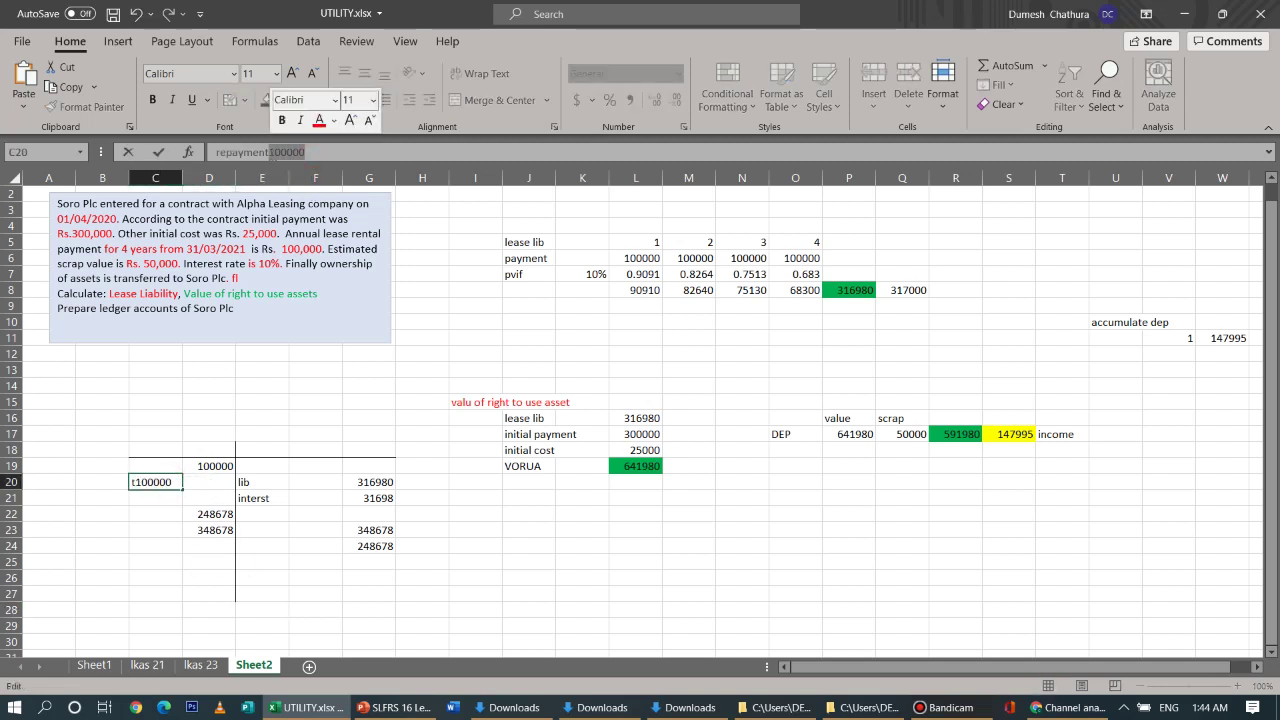
key("BackSpace")
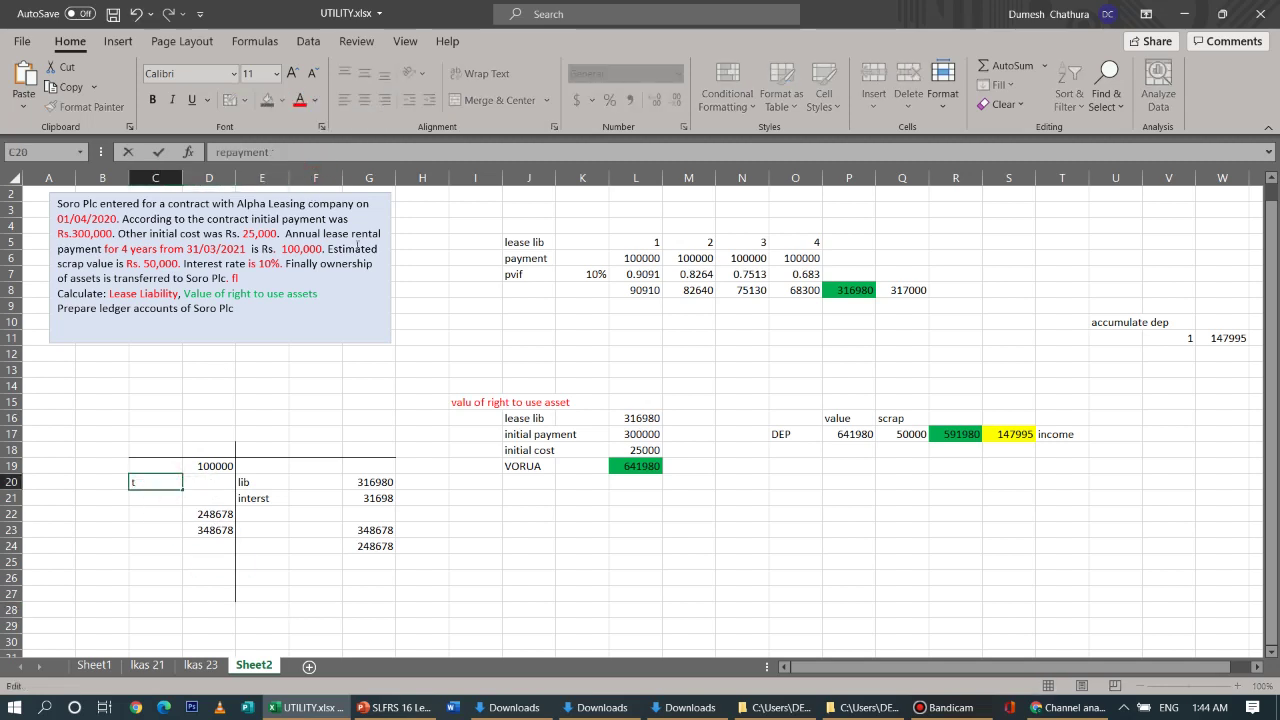
left_click(415, 597)
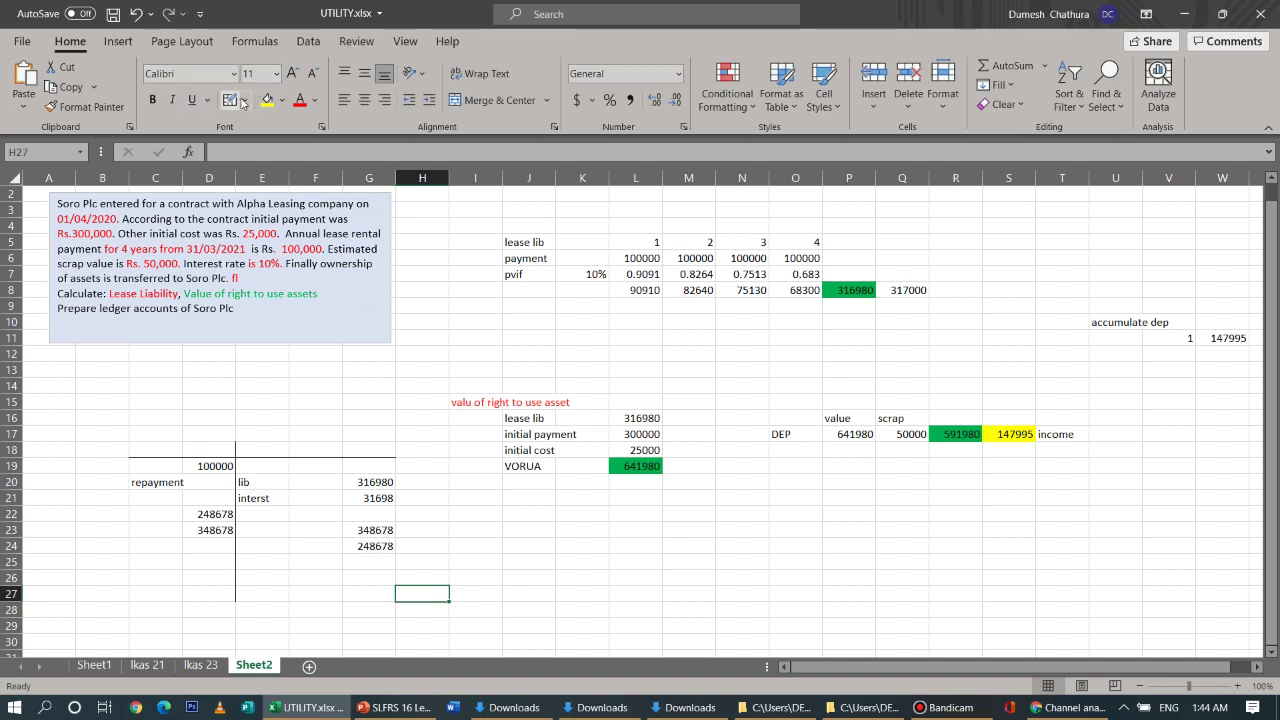
Draw border lines above and below the ledger totals in G23 and D23
left_click(120, 41)
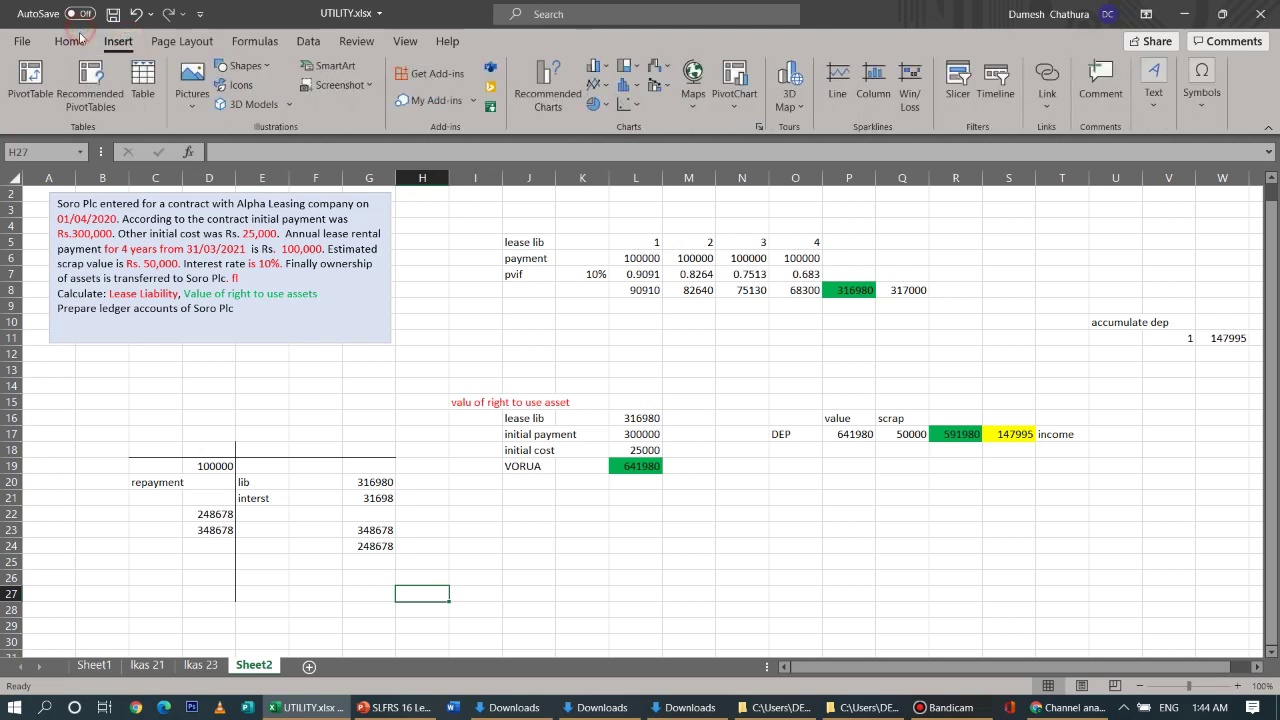
left_click(80, 41)
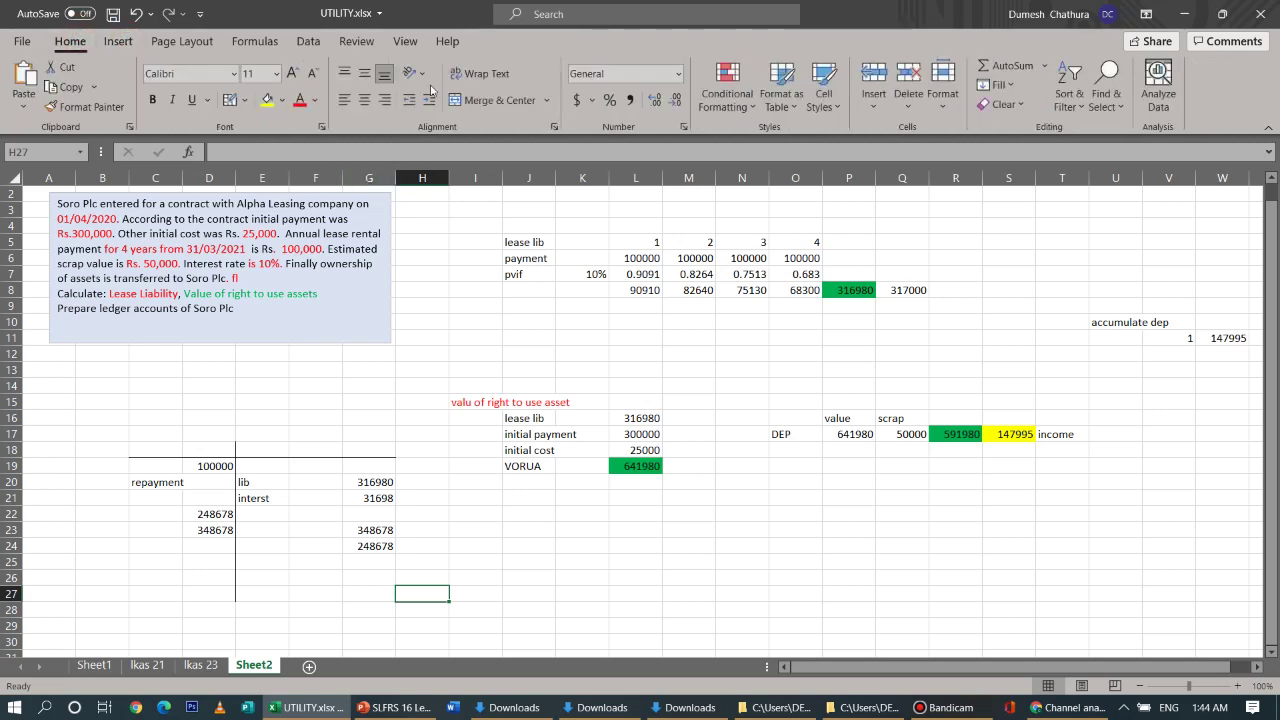
left_click(244, 100)
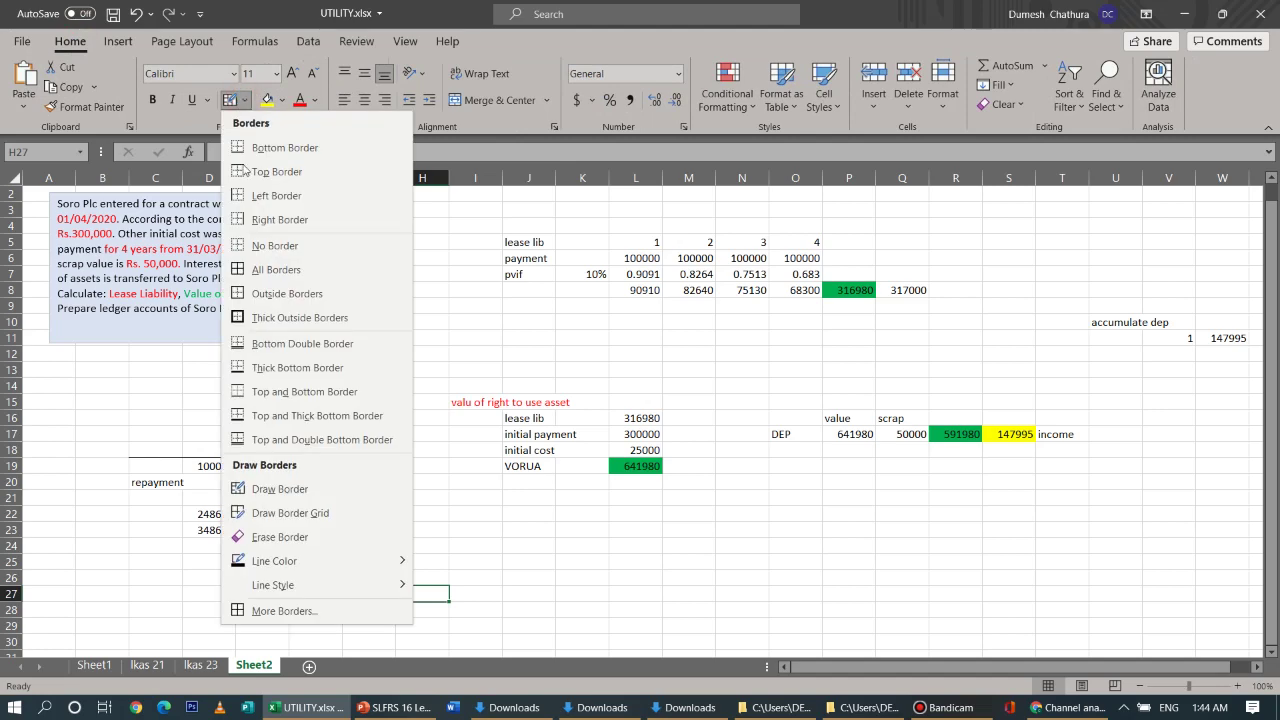
left_click(272, 489)
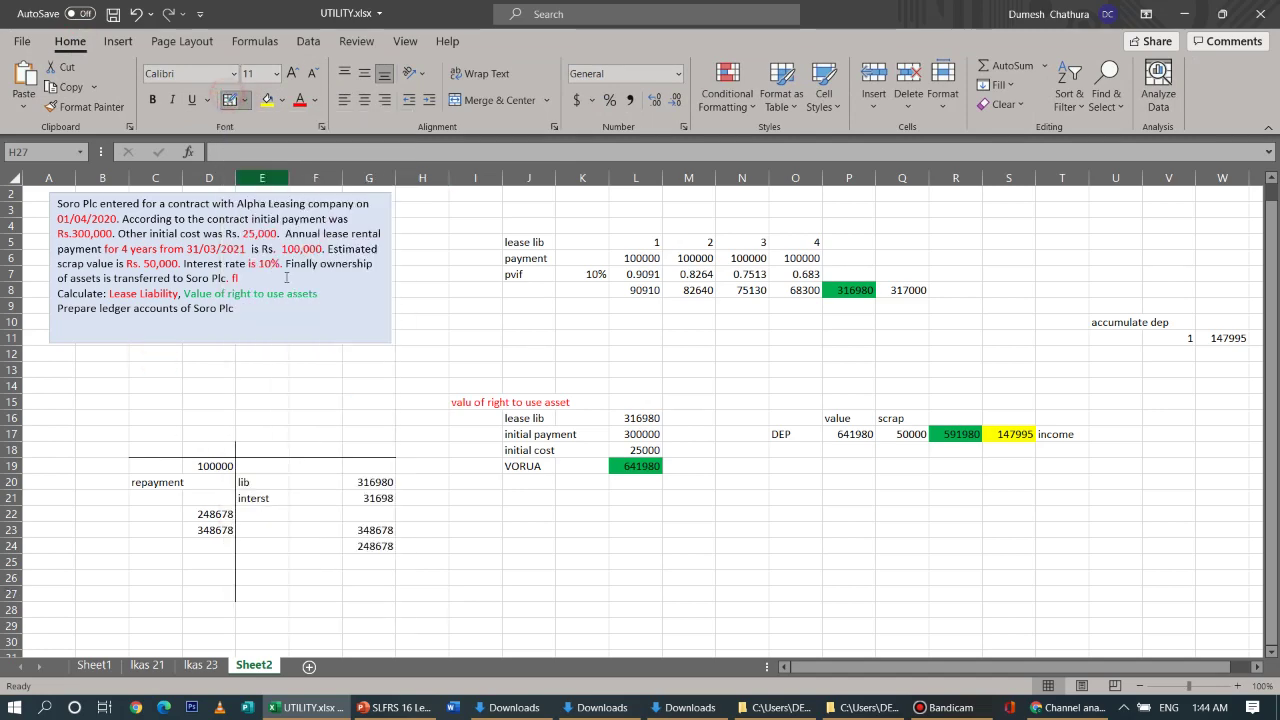
left_click(350, 533)
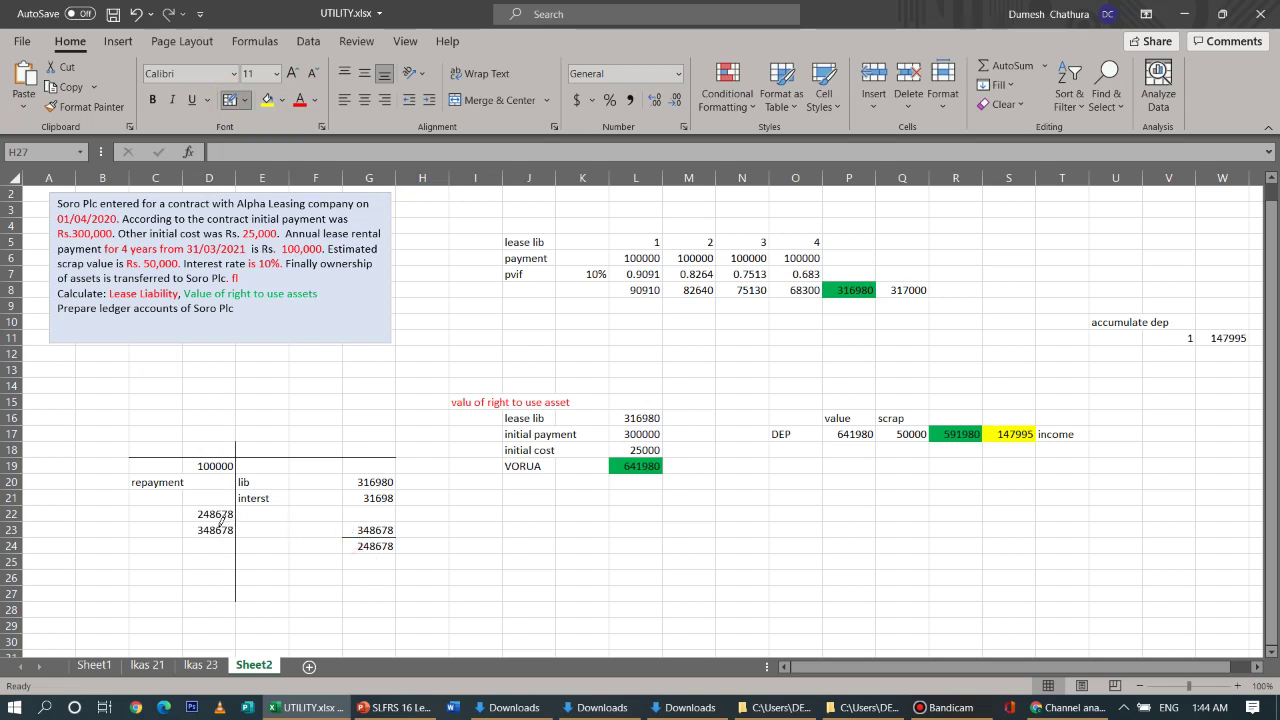
left_click(388, 521)
left_click(229, 521)
left_click(229, 530)
left_click(231, 101)
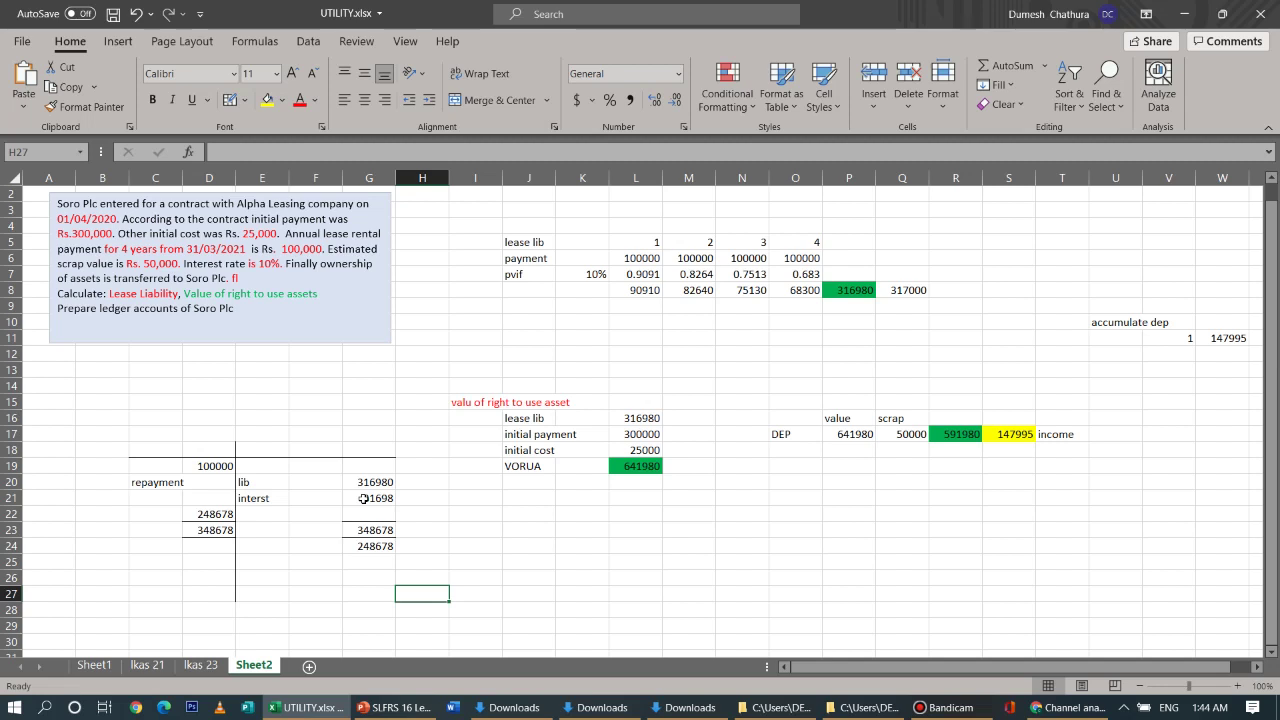
Label the interest amount in row 21 as "income" in H21
left_click(416, 497)
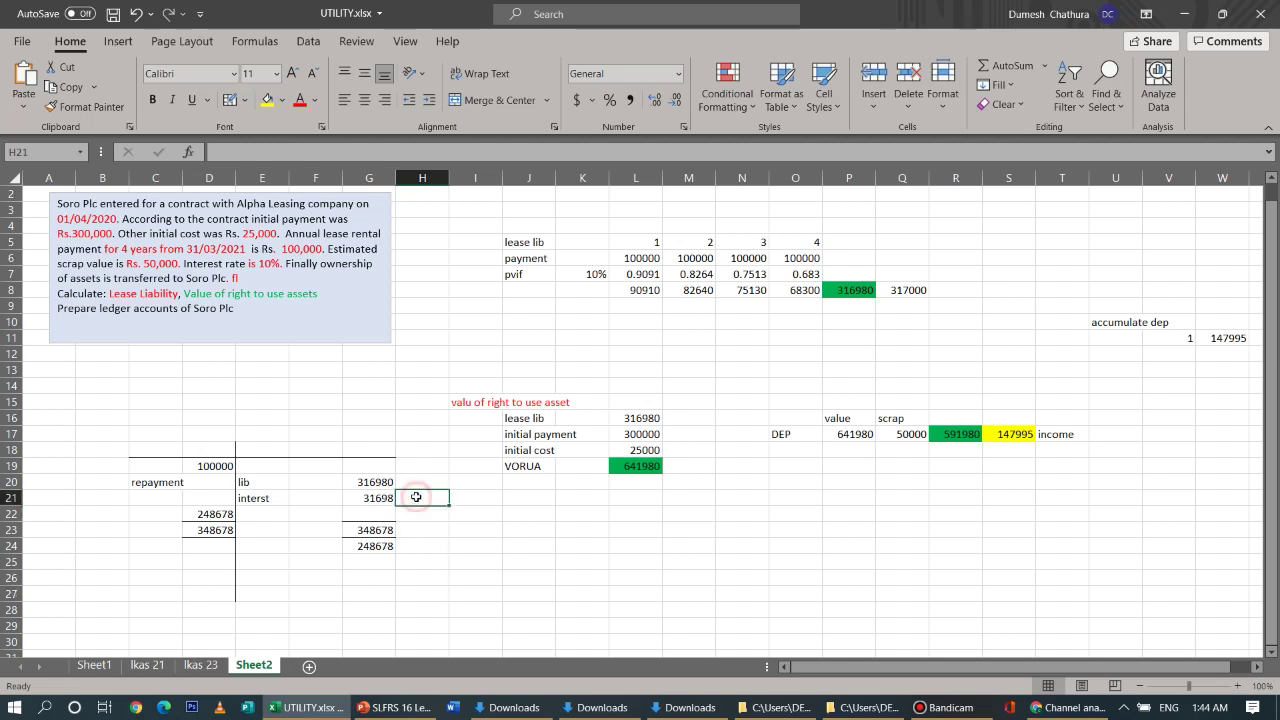
type("inc")
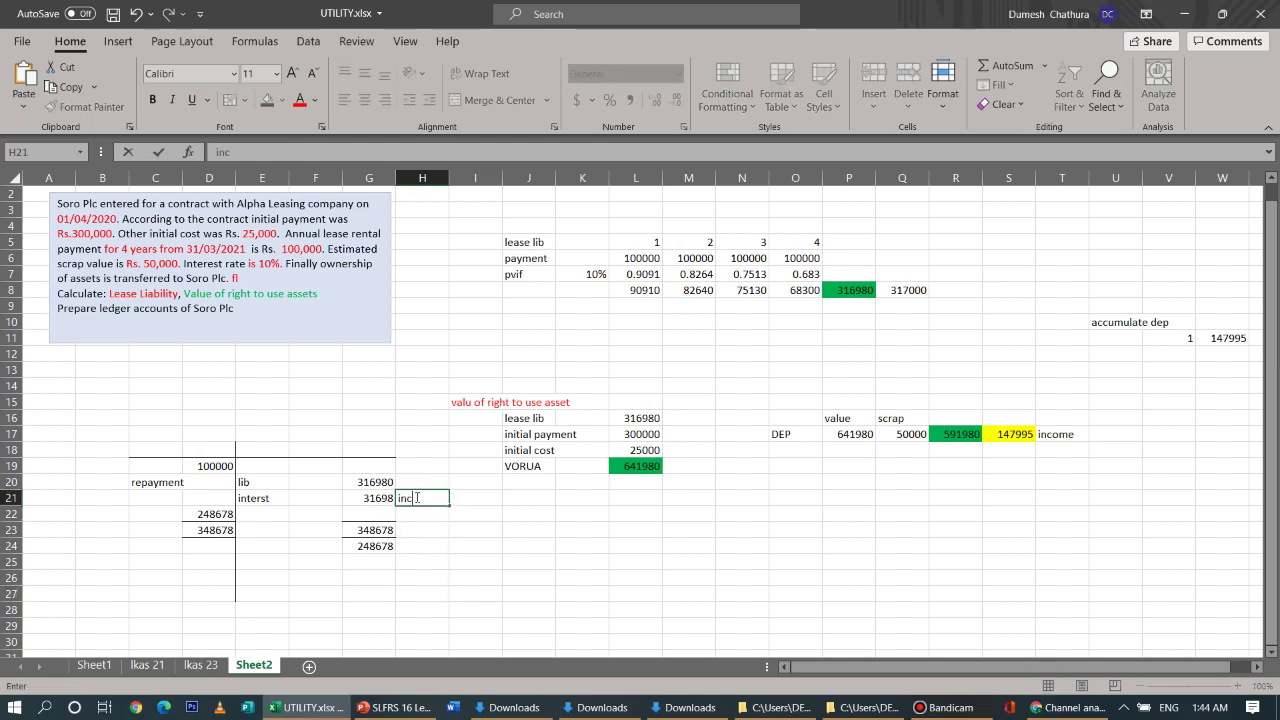
type("ome")
left_click(414, 578)
Enter the label "current lib" in H24 beside the balance carried down
left_click(378, 548)
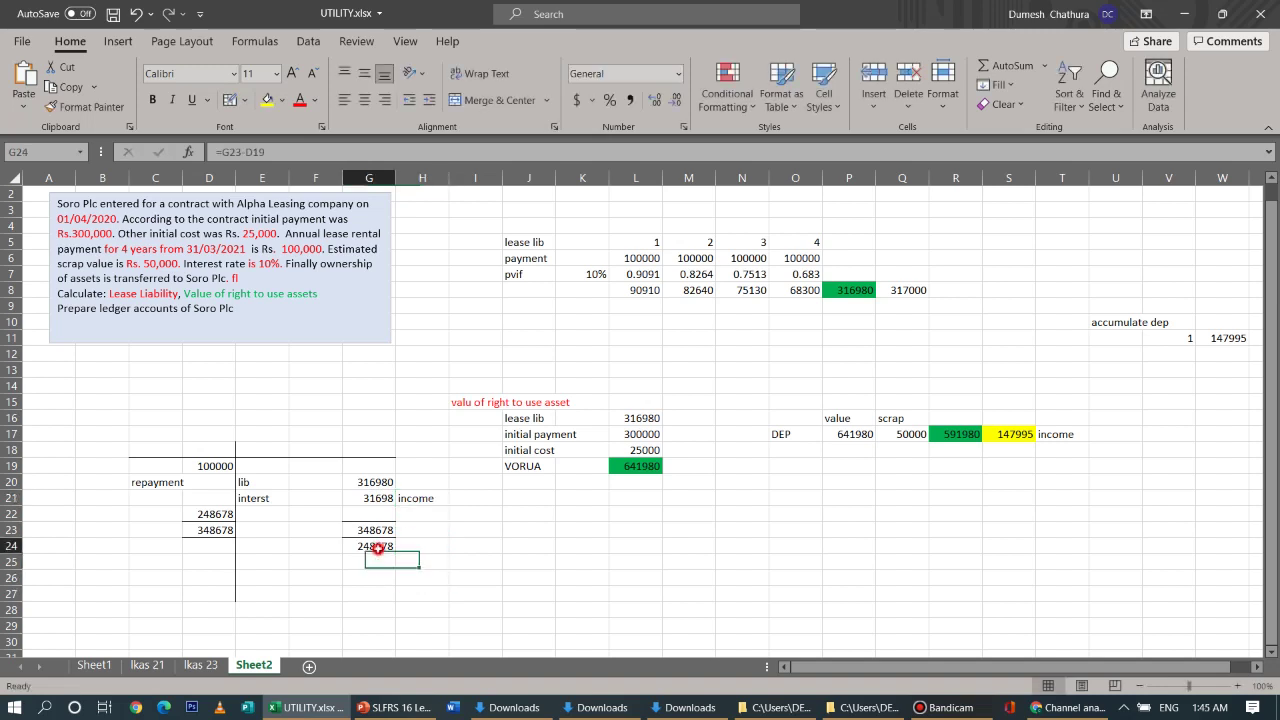
left_click(427, 544)
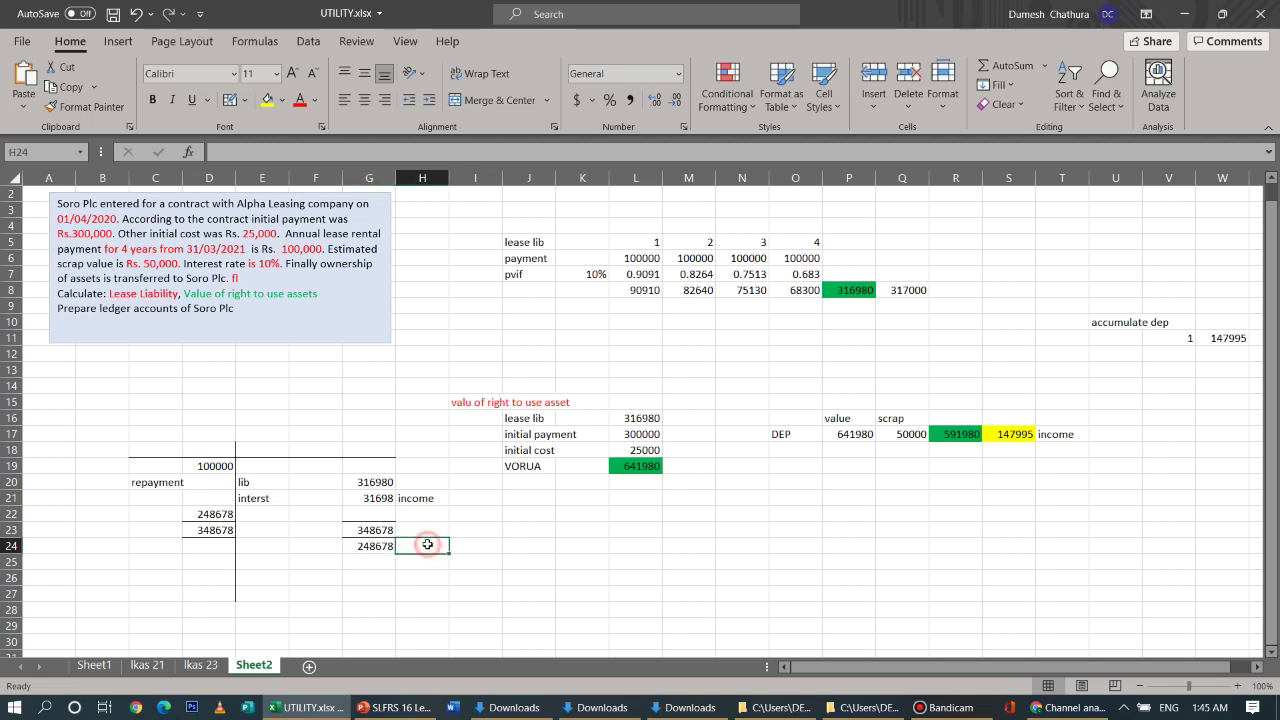
left_click(380, 548)
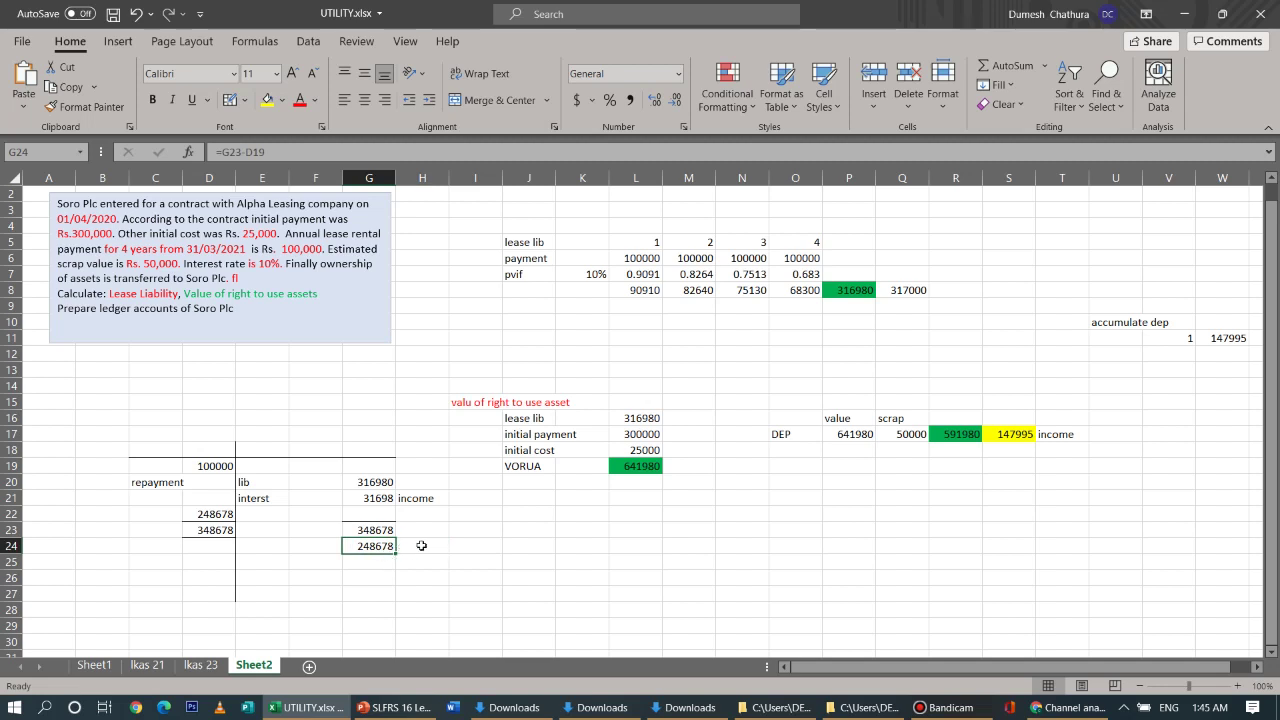
left_click(421, 545)
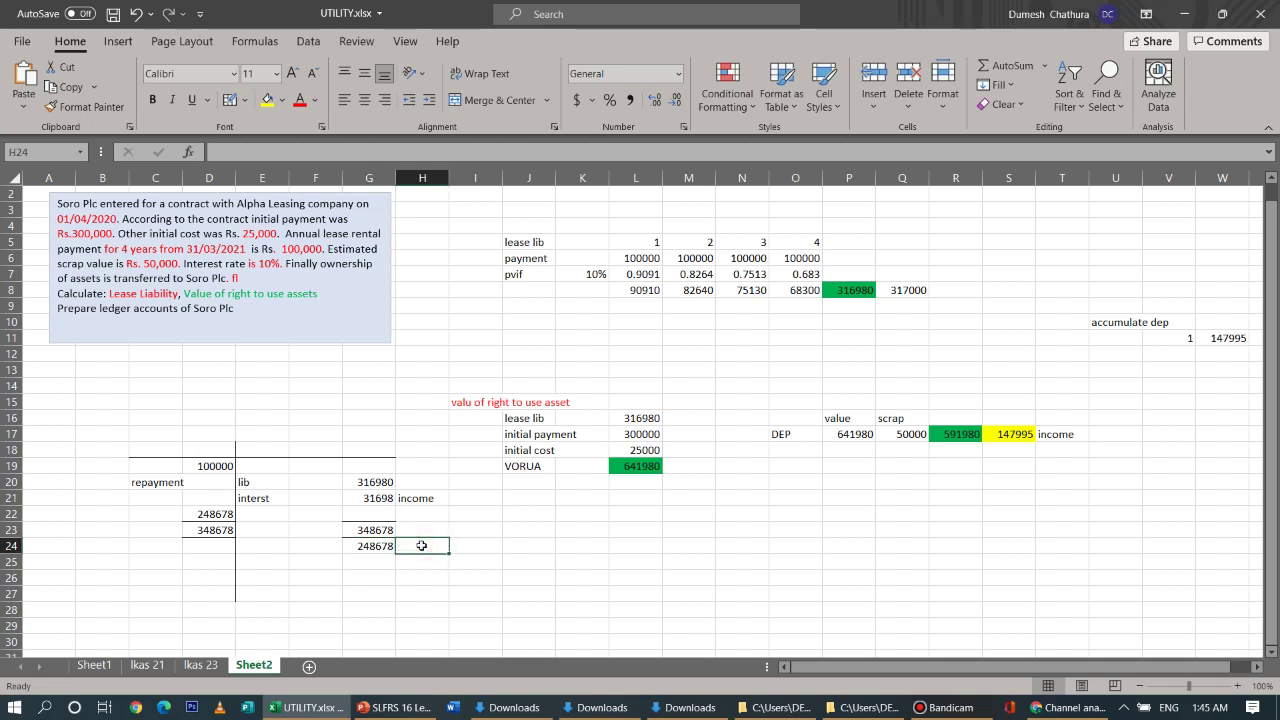
type("current lib")
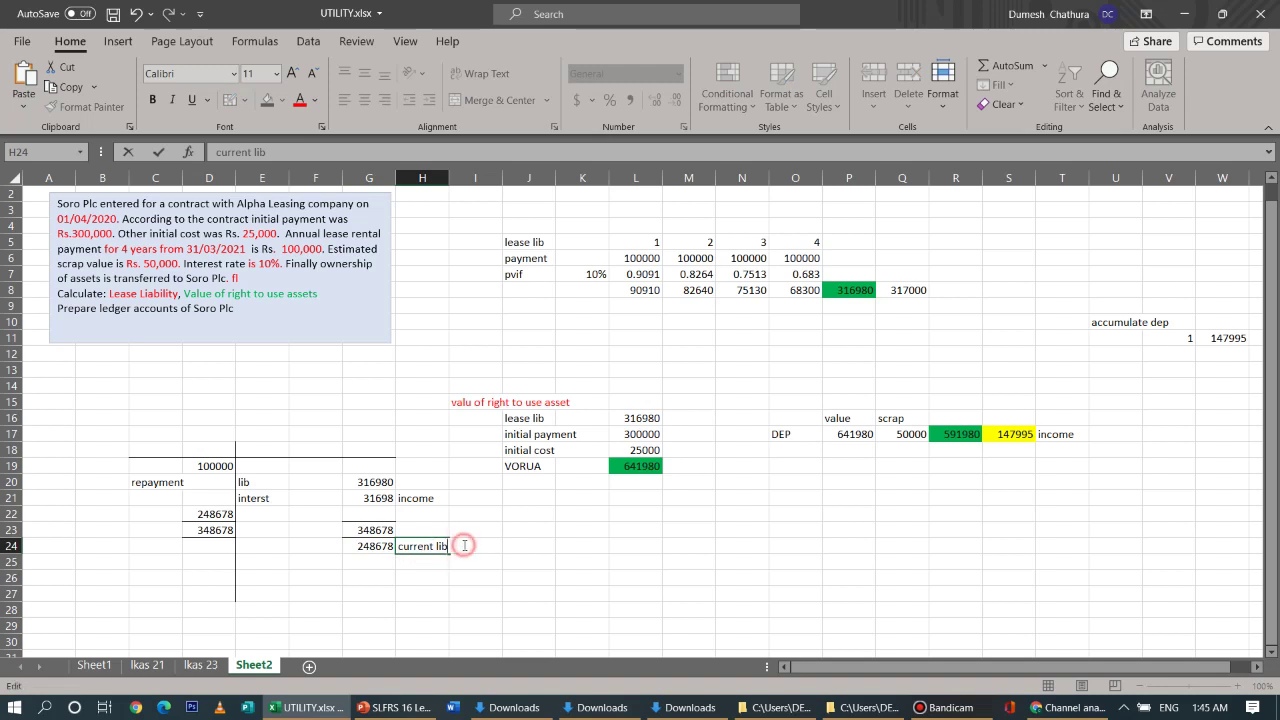
left_click(468, 546)
Calculate the second year's interest in G25 with the formula =G24*0.1
left_click(367, 563)
type("=")
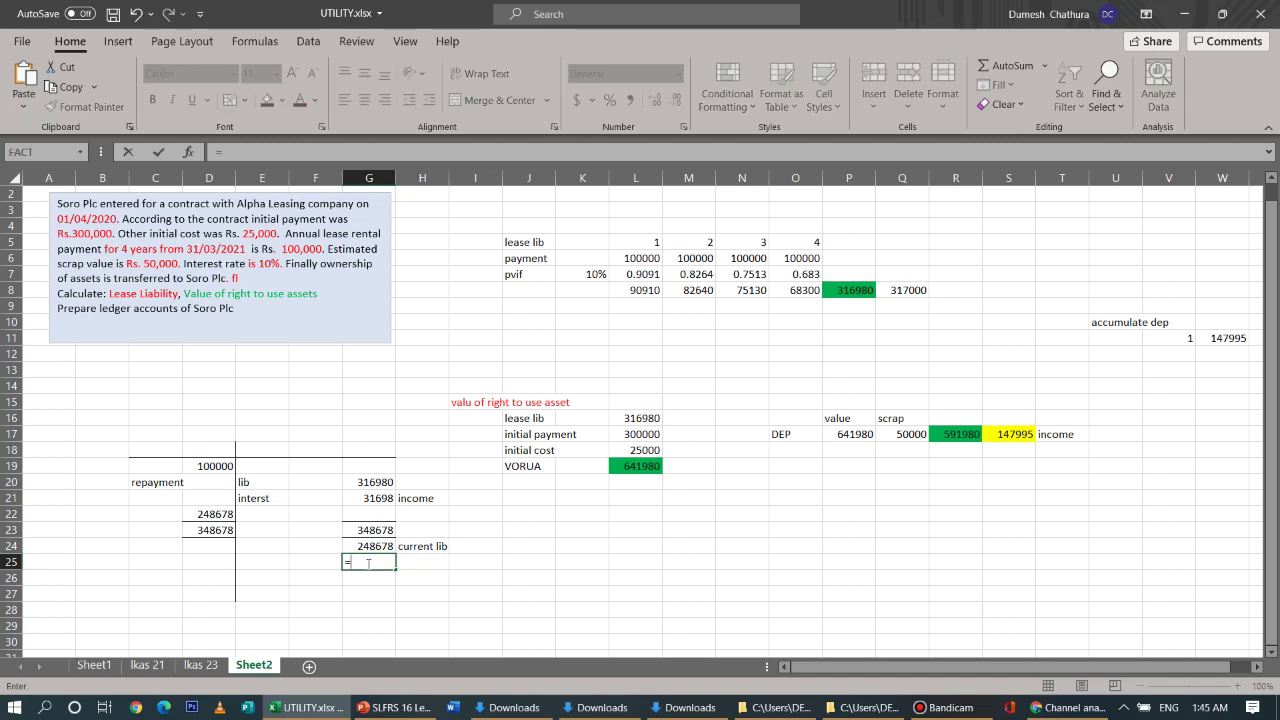
left_click(370, 544)
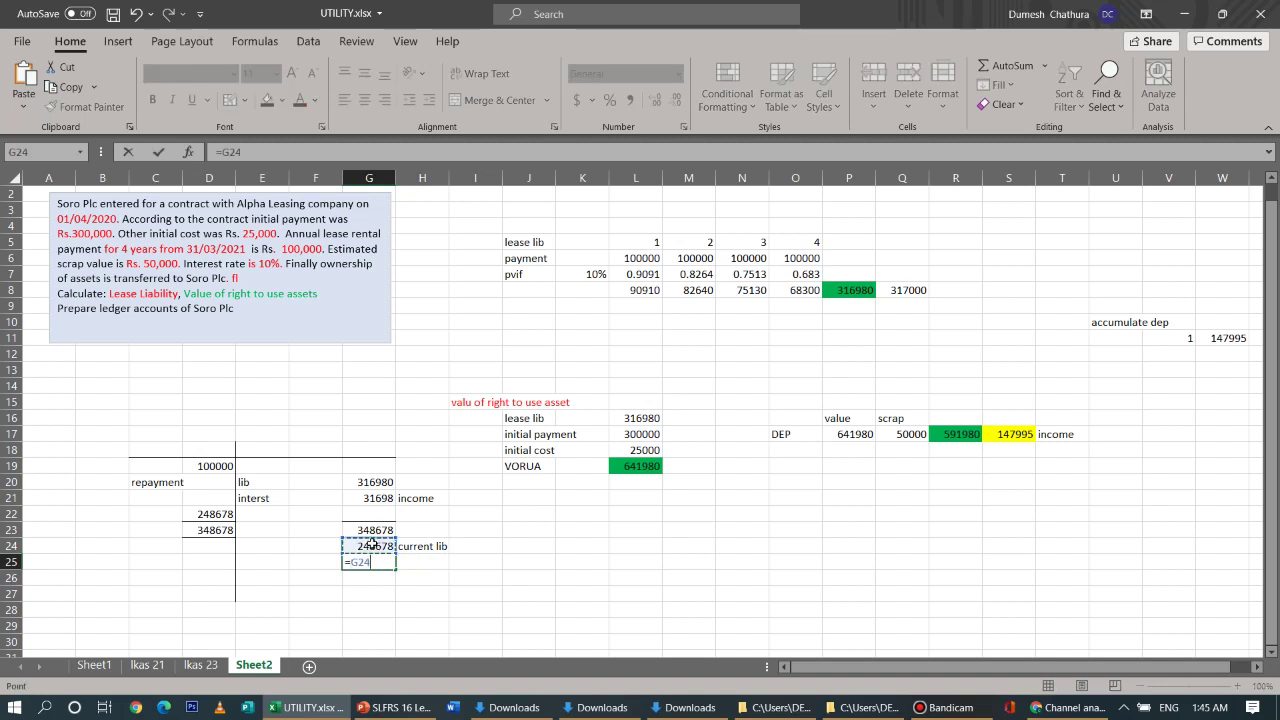
type("*0.1")
key("Return")
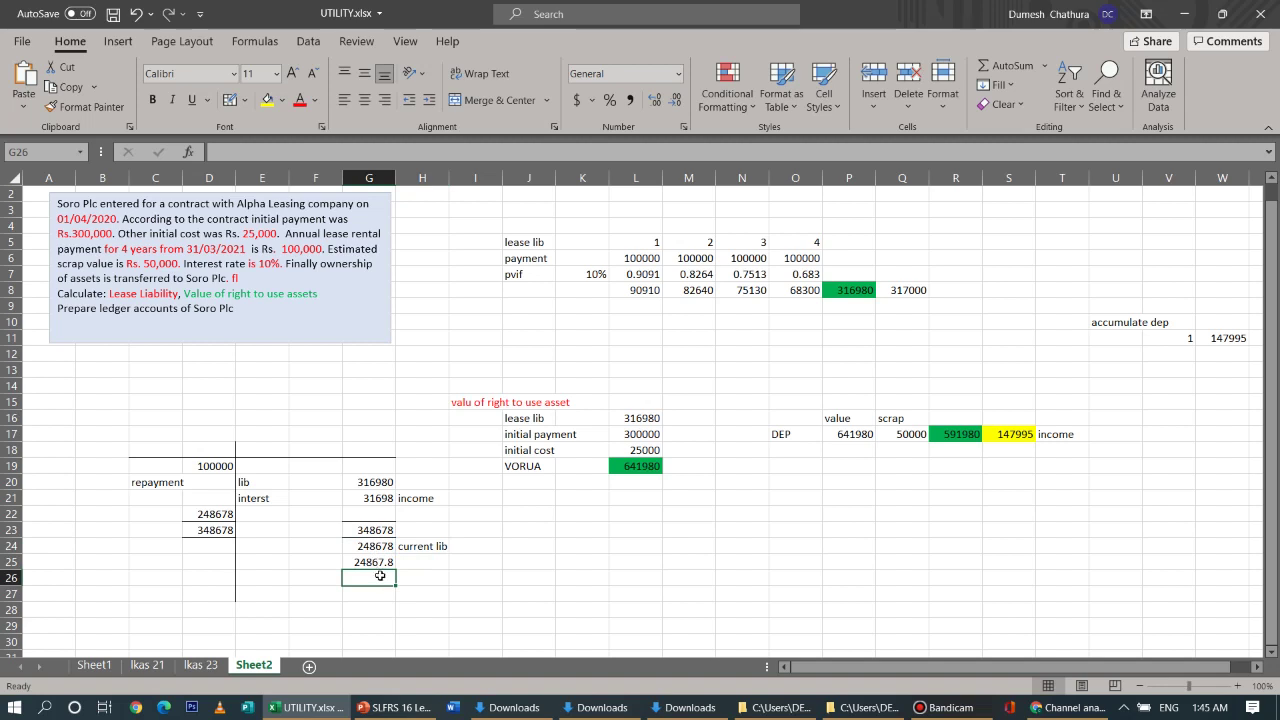
Calculate the current liability in I24 with =D19-G25, subtracting the interest from the repayment
left_click(453, 547)
type("=")
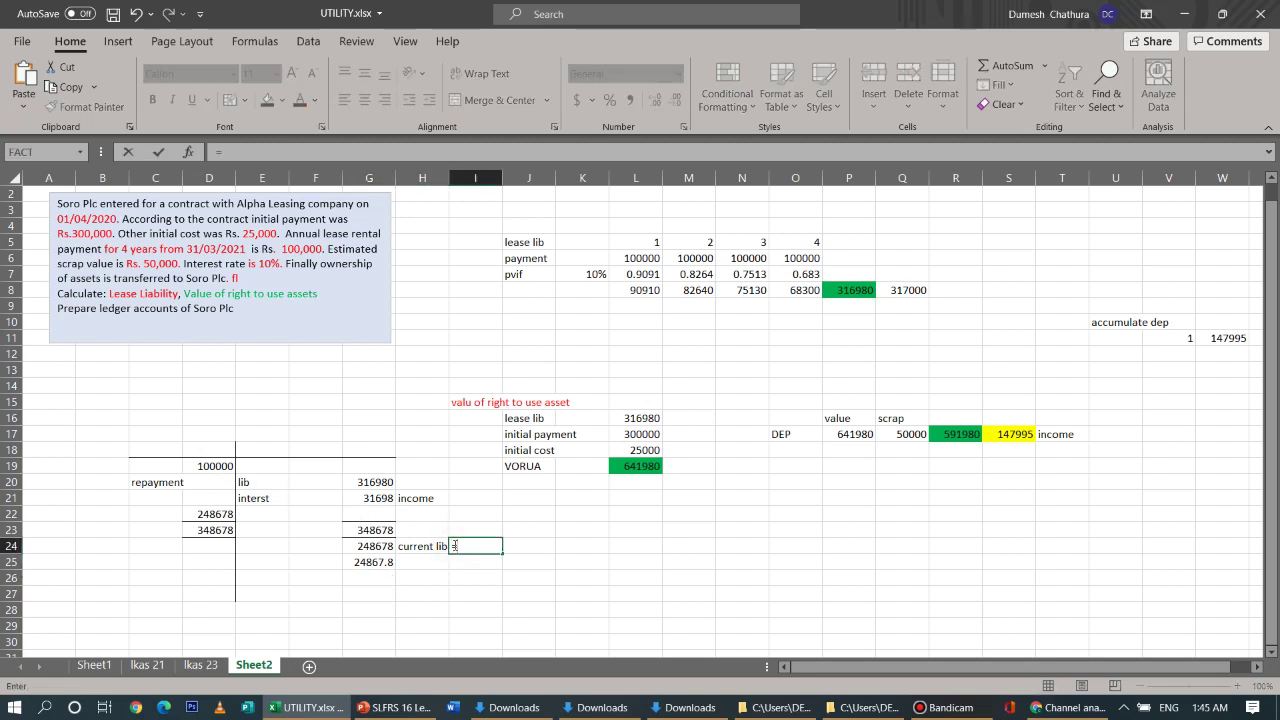
left_click(222, 466)
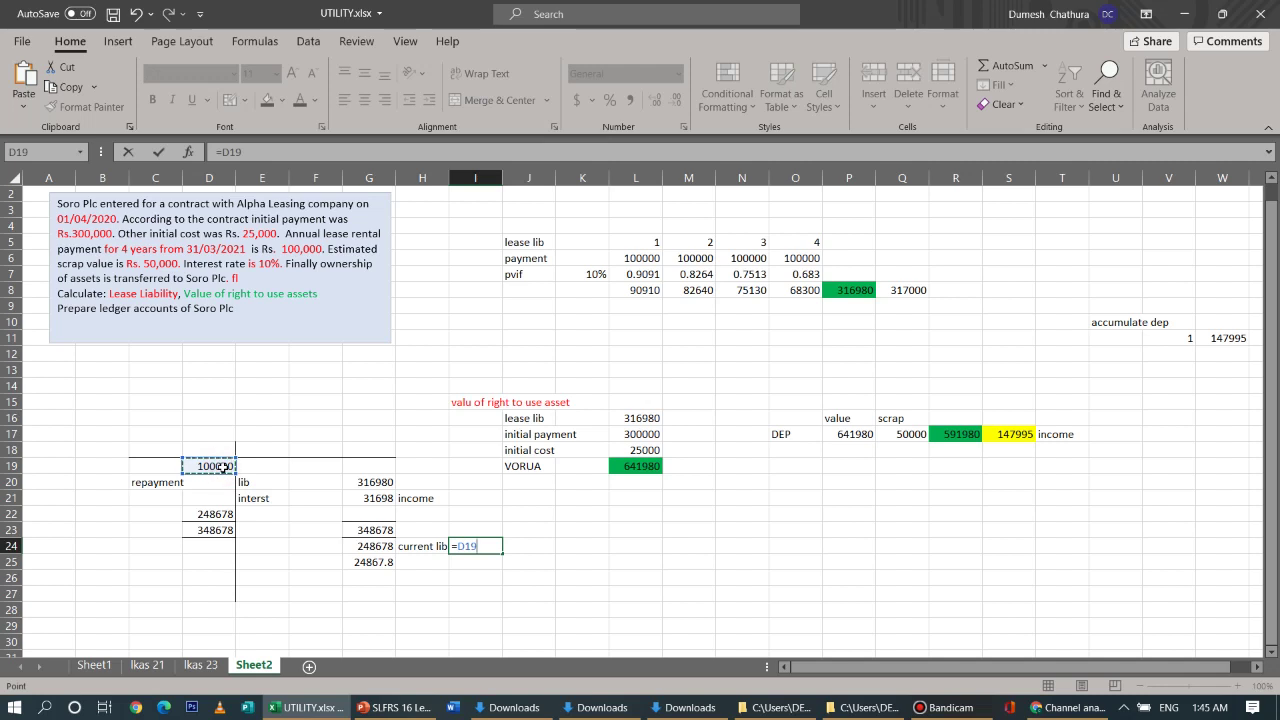
type("-")
left_click(365, 566)
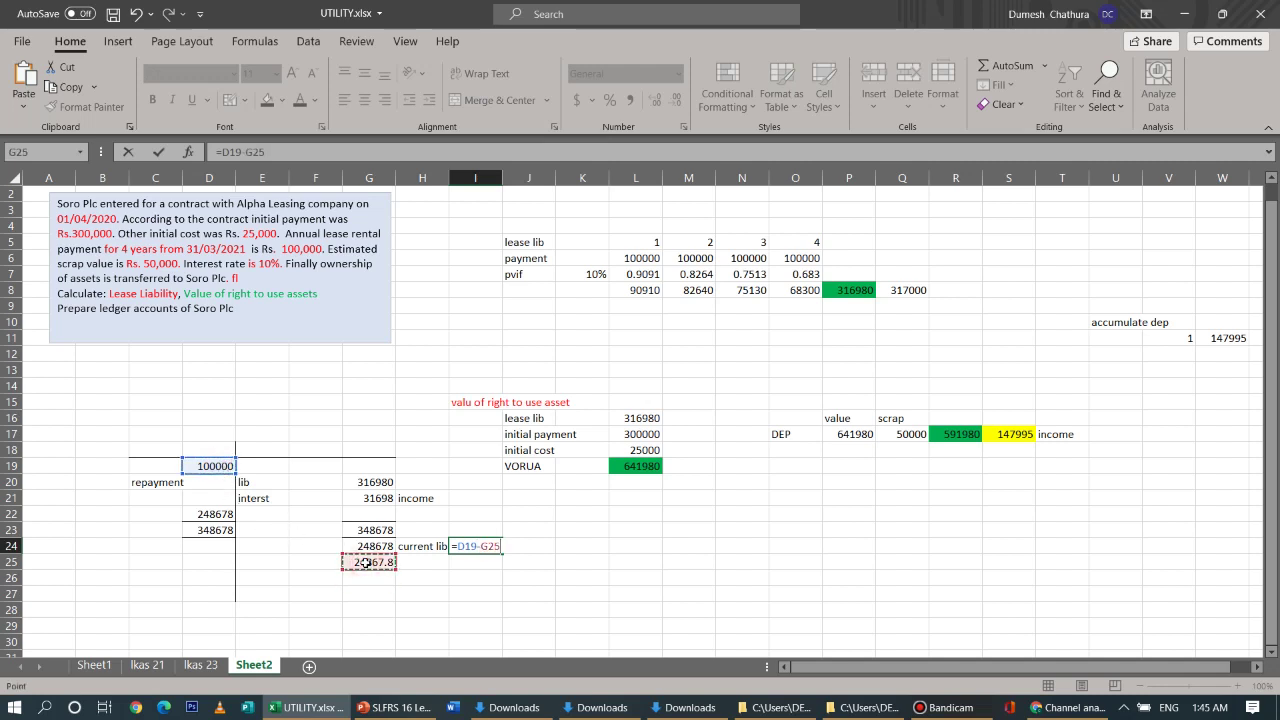
key("Return")
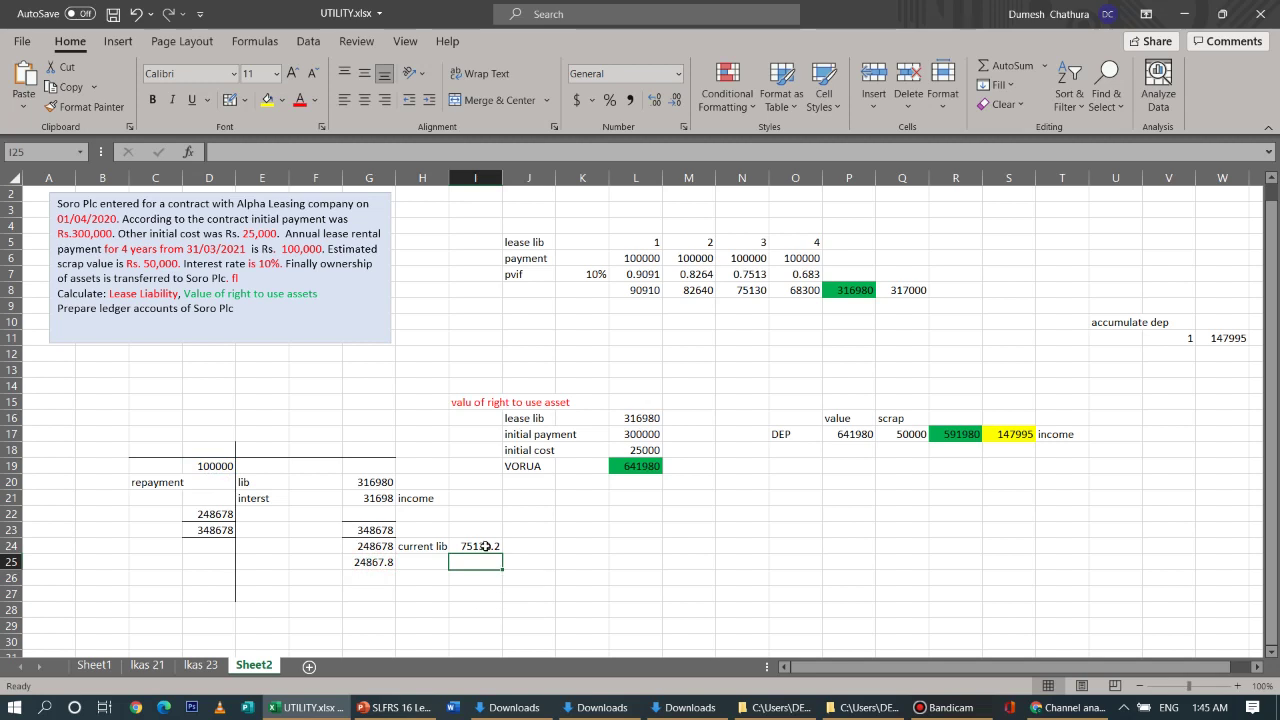
Highlight the current liability amount in I24 with a yellow fill
left_click(484, 546)
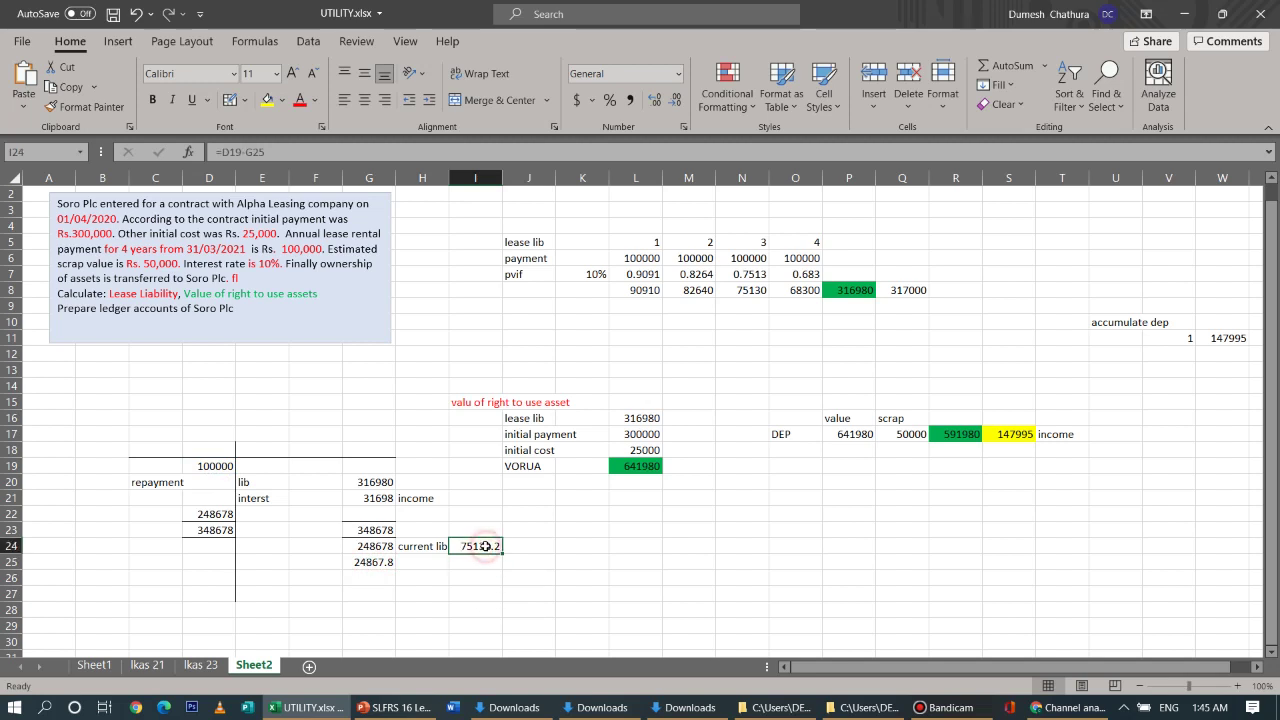
left_click(268, 99)
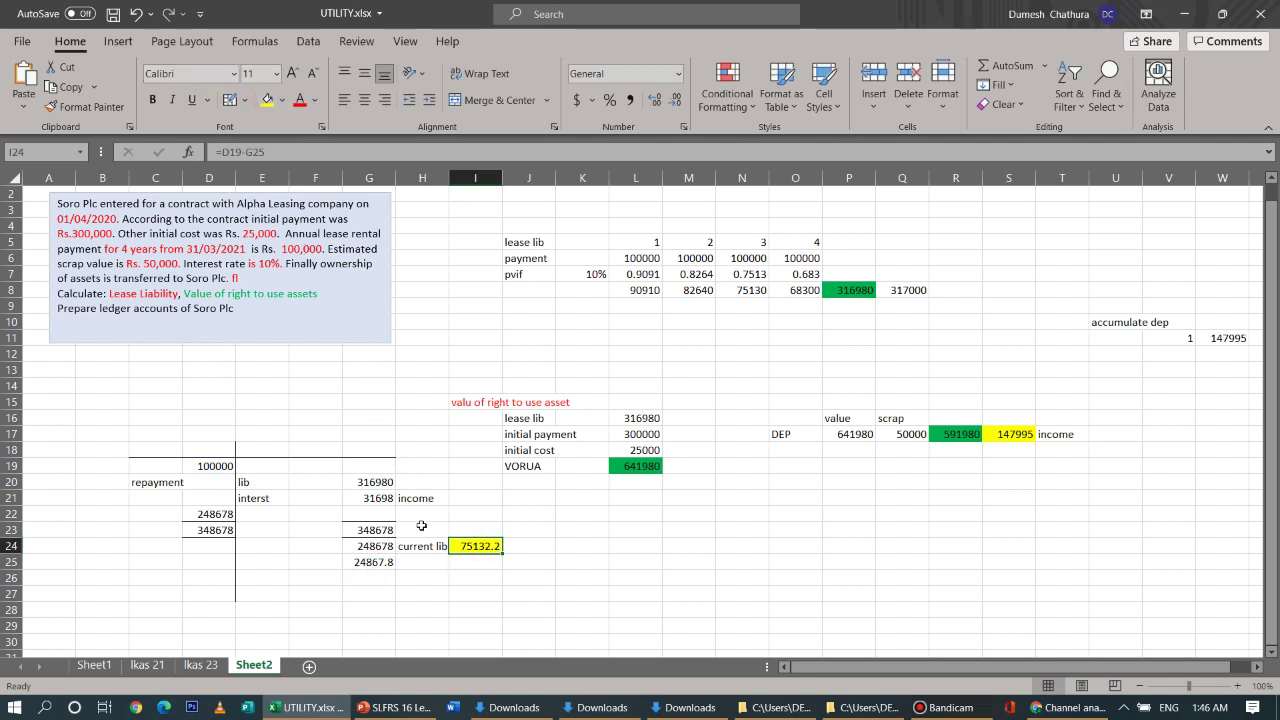
left_click(467, 589)
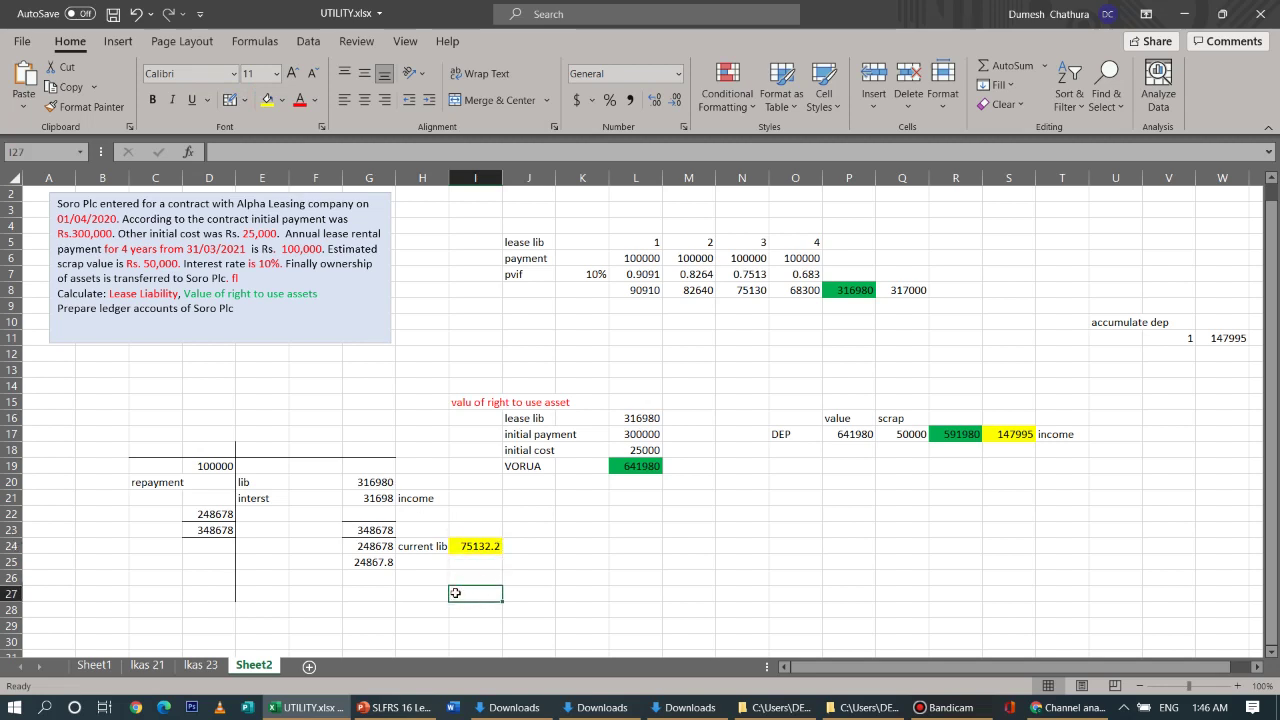
left_click_drag(483, 587, 478, 606)
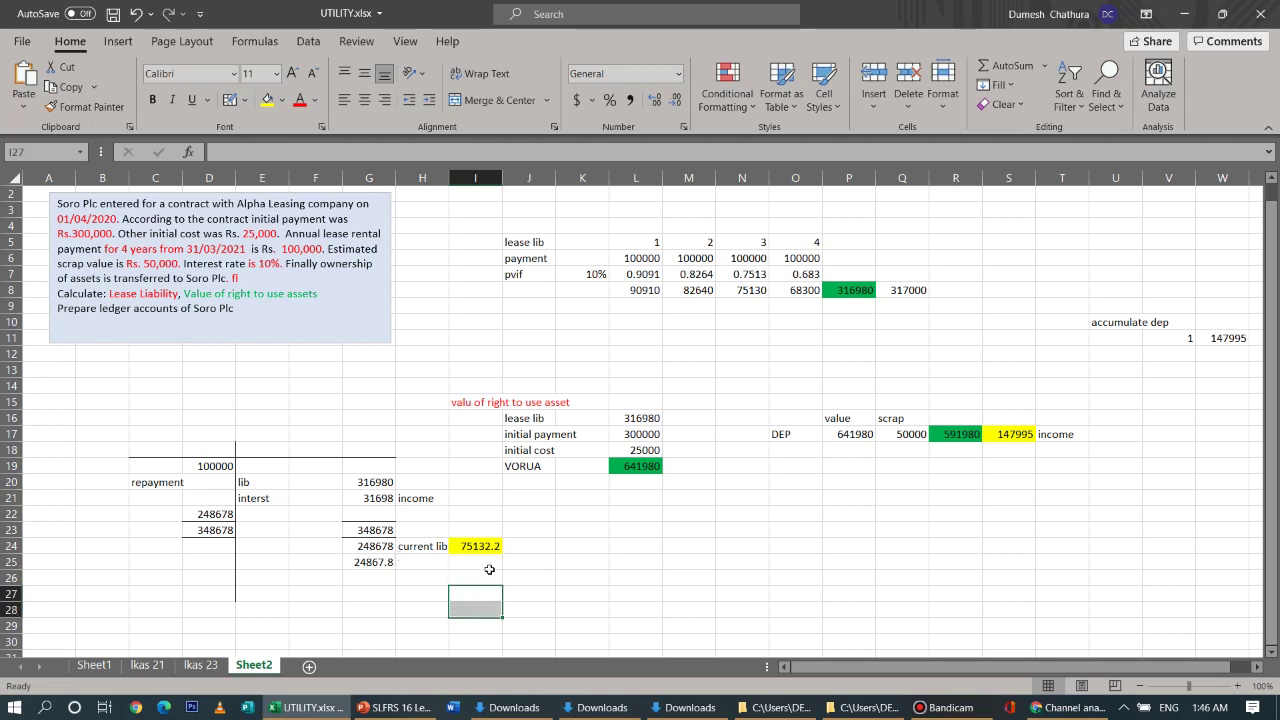
Enter the label "non current" in H26 below the current liability label
left_click(410, 578)
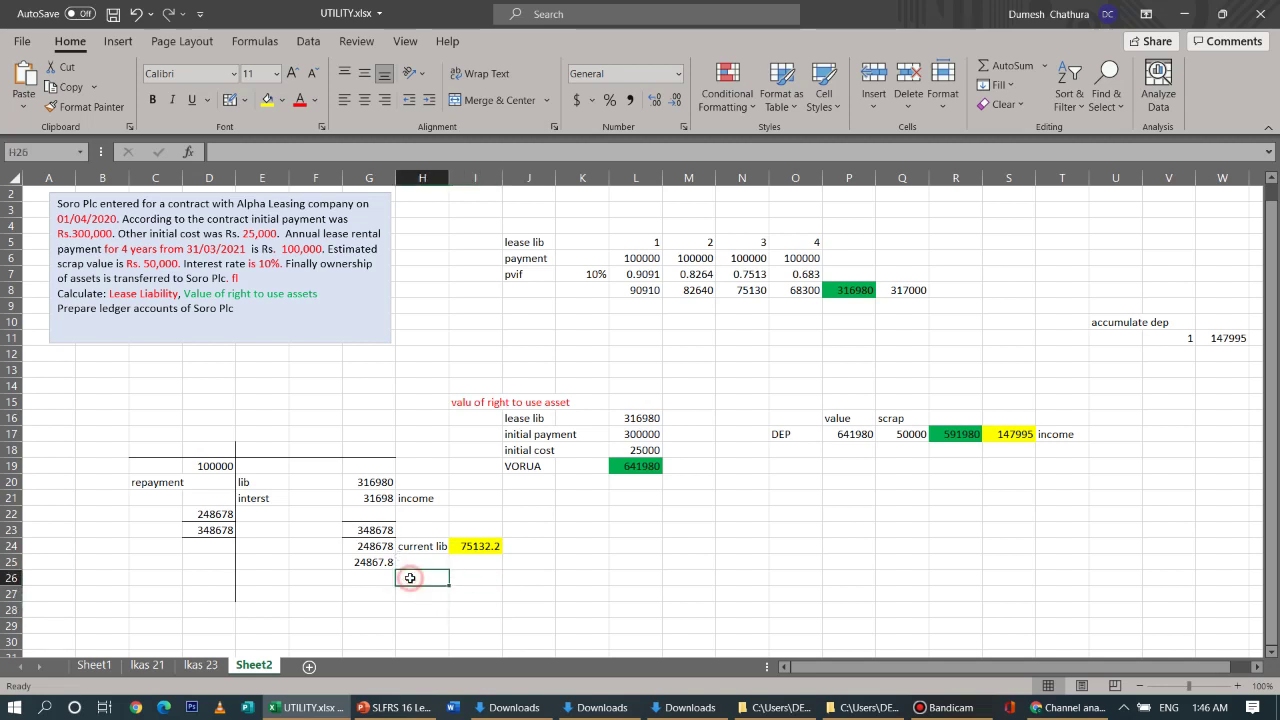
type("n")
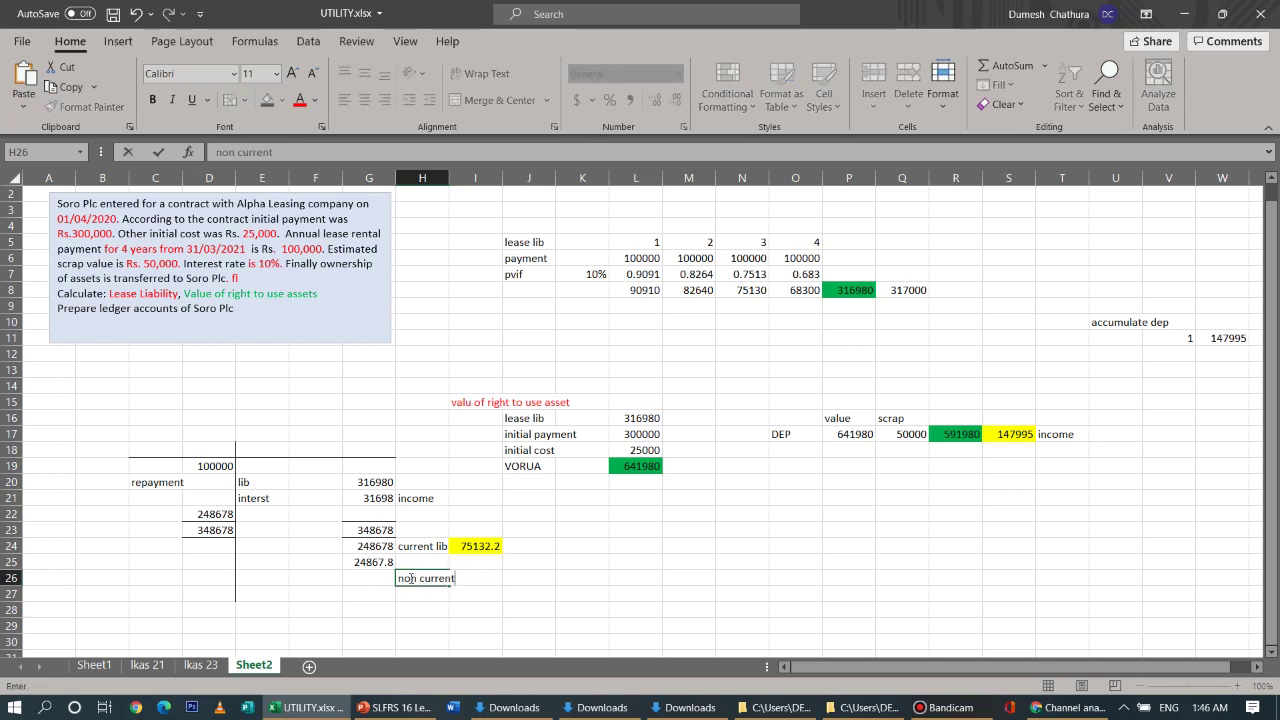
type("on current")
left_click(572, 625)
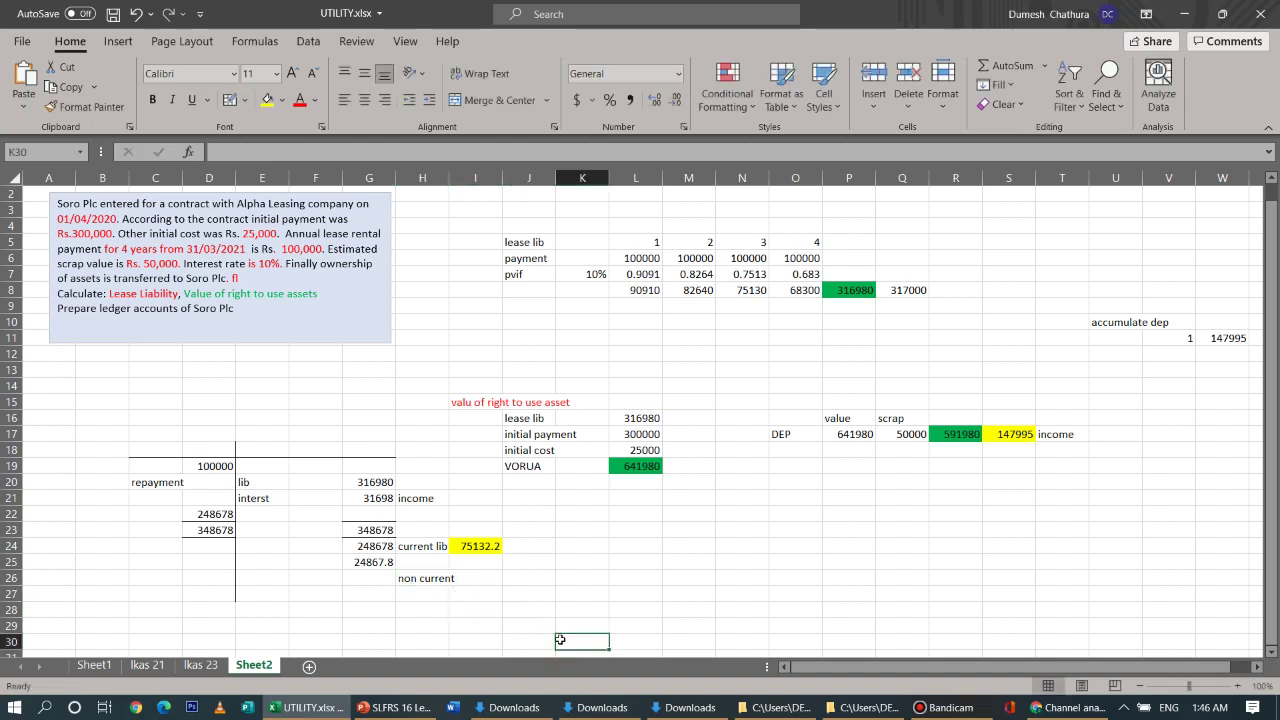
Calculate the non-current liability in J26 with =G24-I24, subtracting the current liability from the balance carried down
left_click(522, 580)
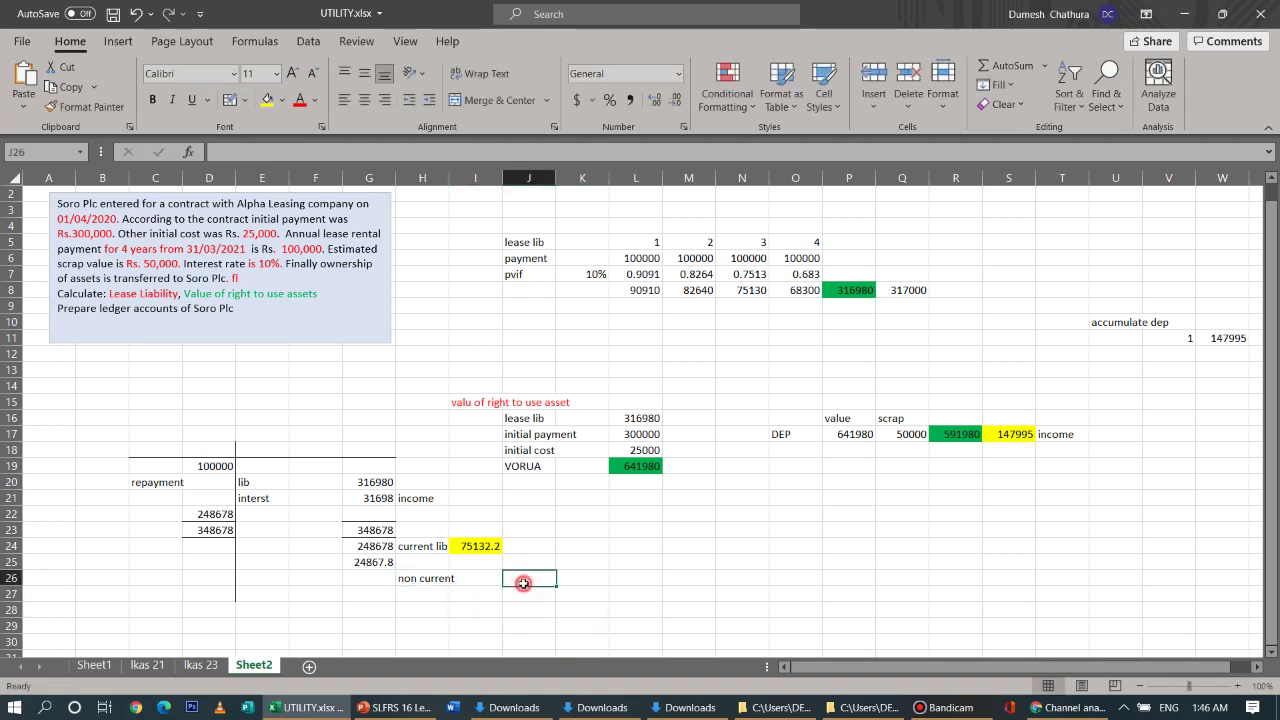
type("=")
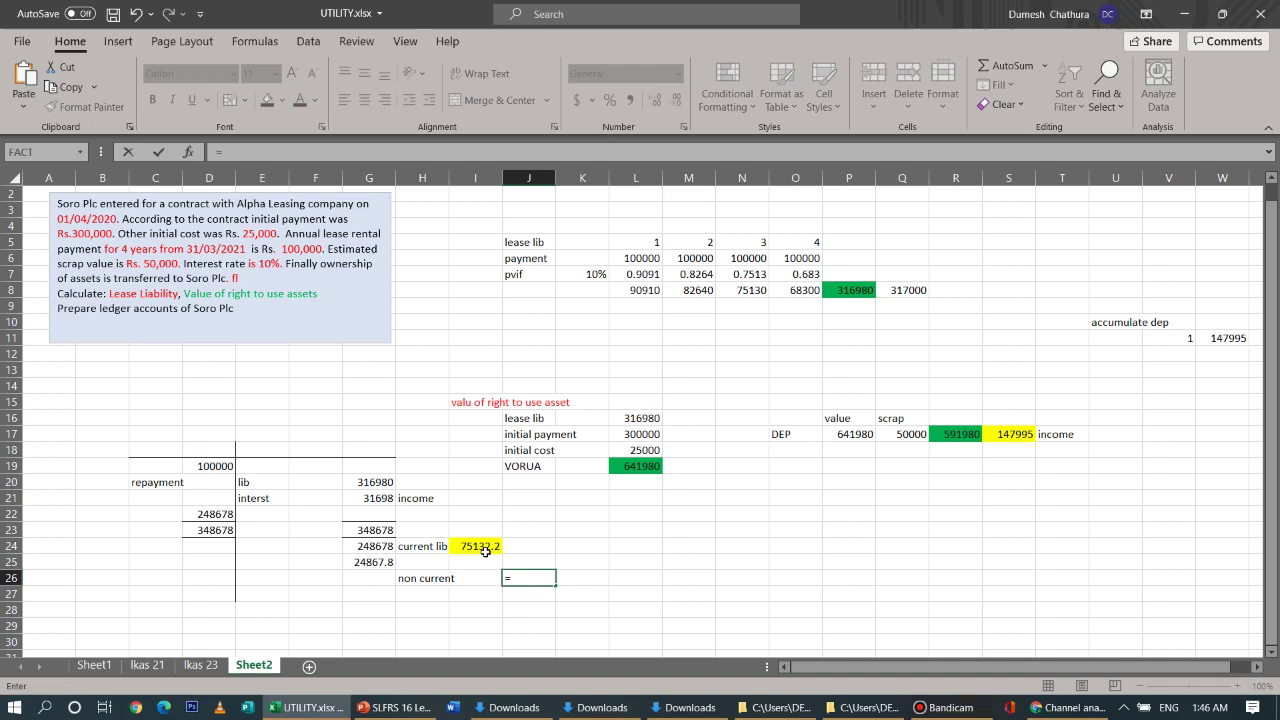
left_click(376, 546)
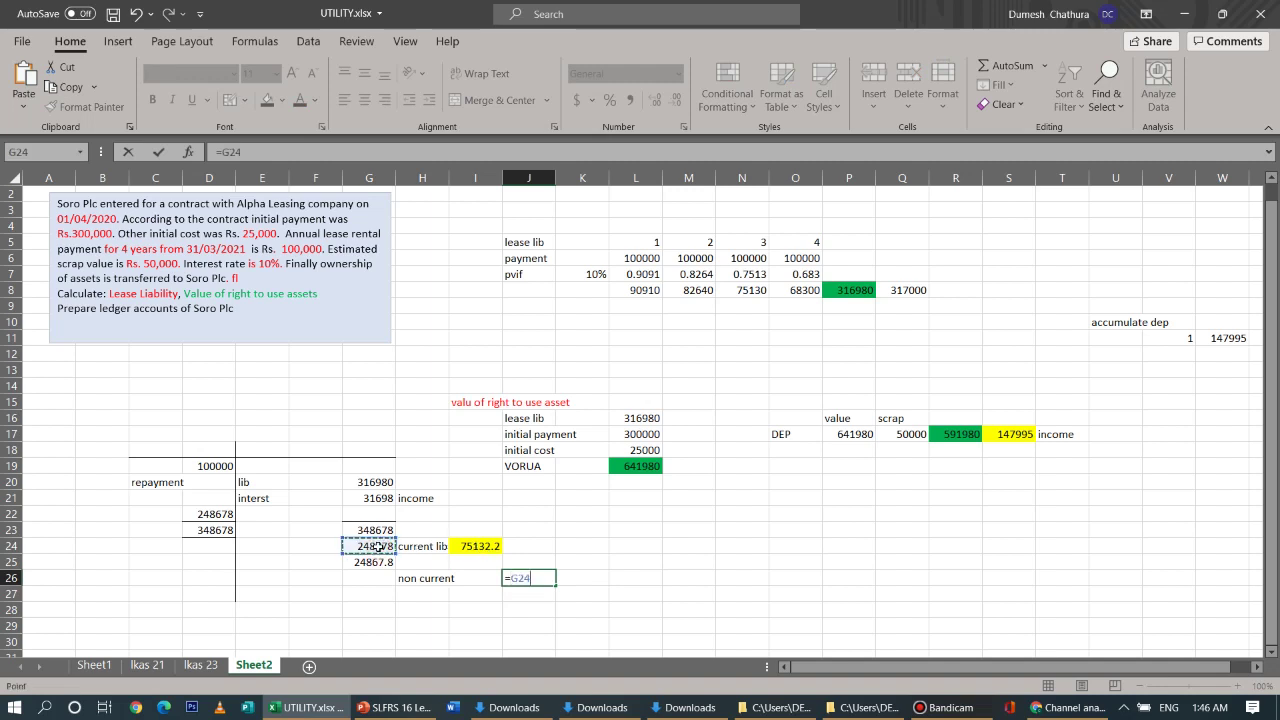
type("-")
left_click(475, 546)
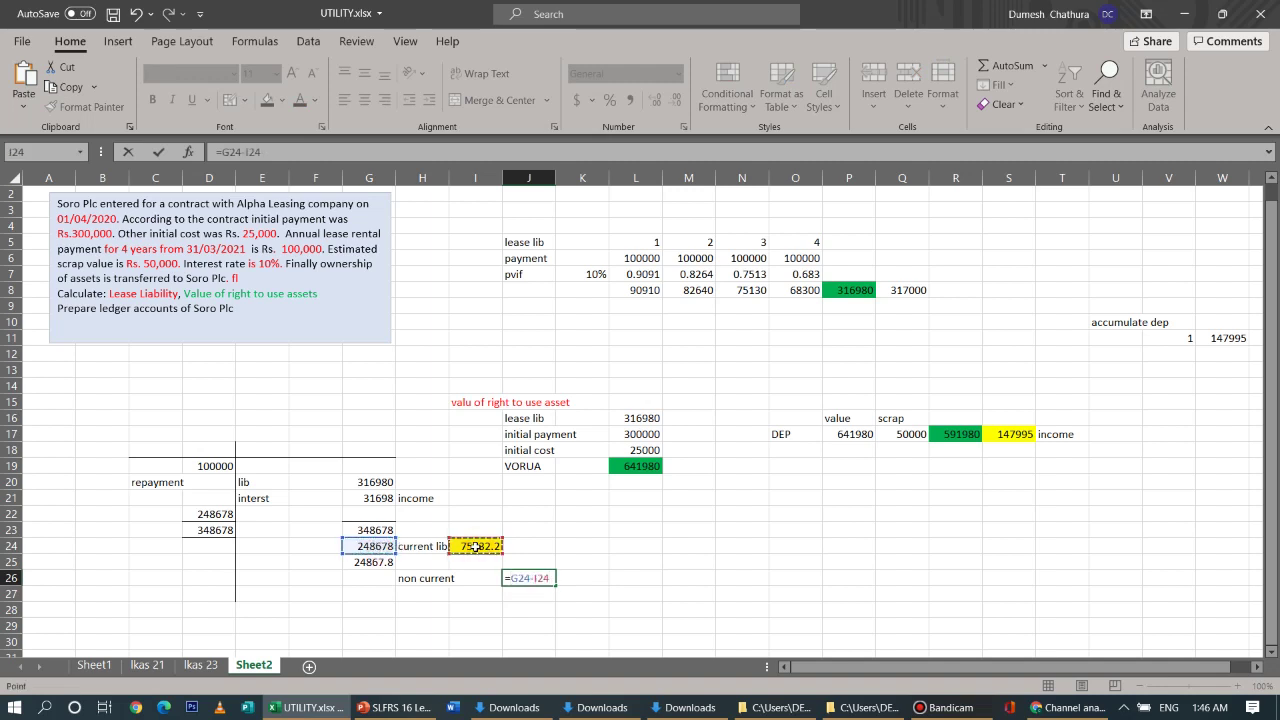
key("Return")
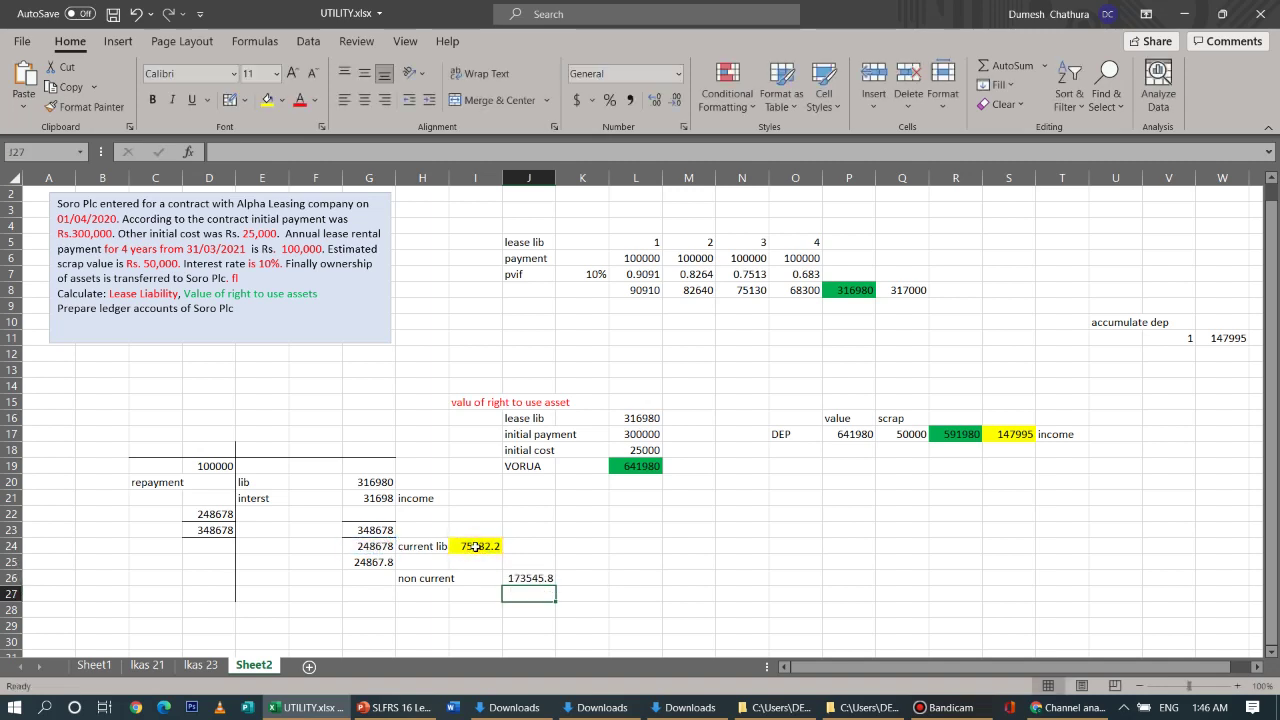
Highlight the non-current liability amount in J26 with a green fill
left_click(538, 580)
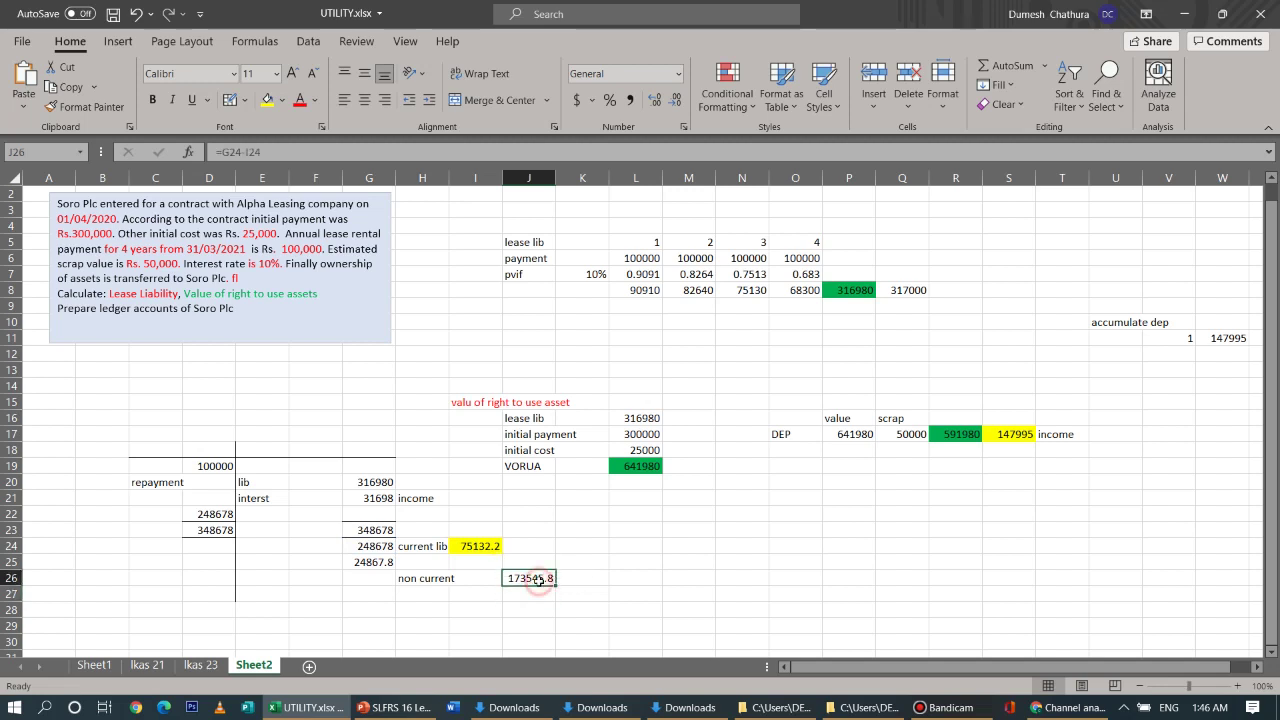
left_click(283, 100)
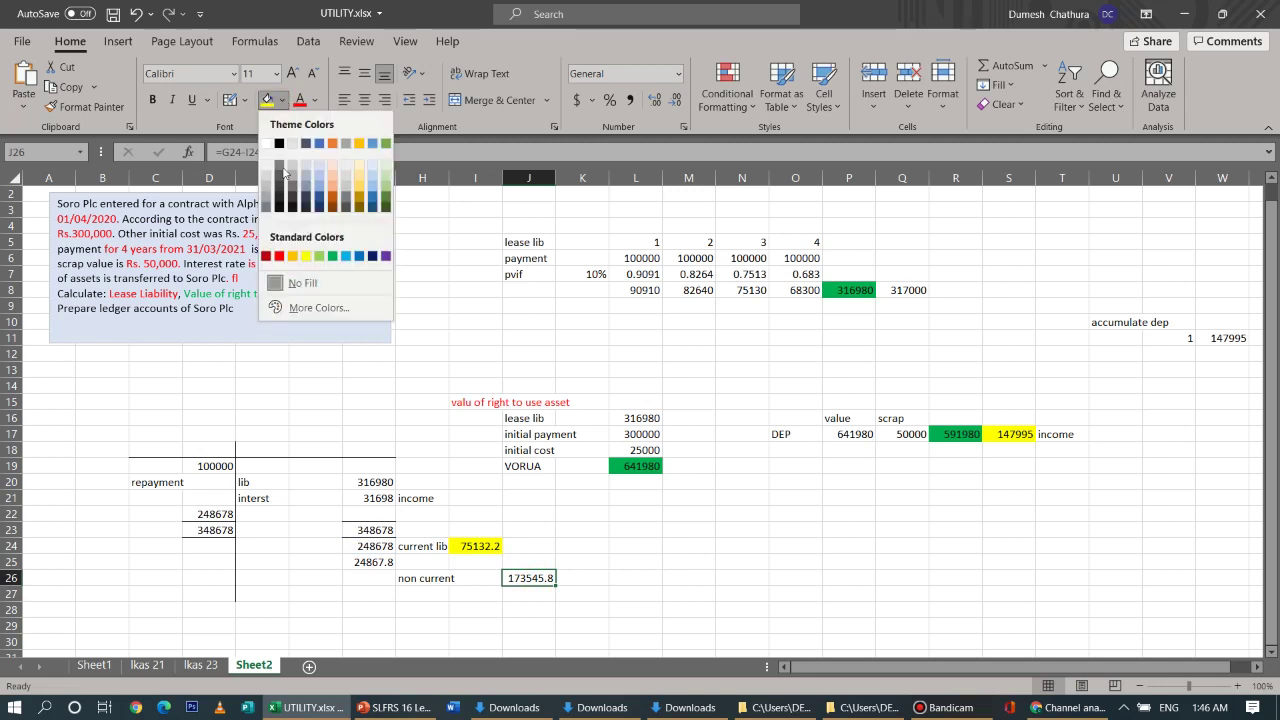
left_click(332, 256)
left_click(636, 598)
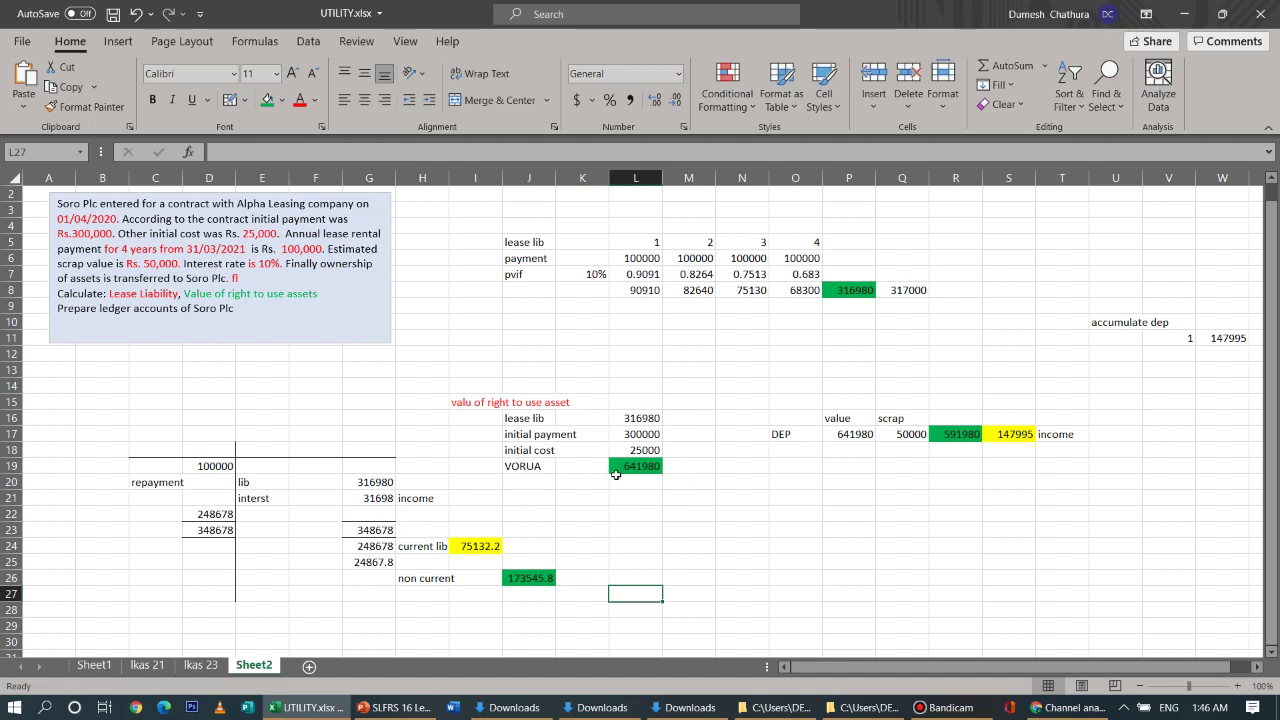
Set the opening lease liability in G20 of the ledger account to 317000
left_click(385, 484)
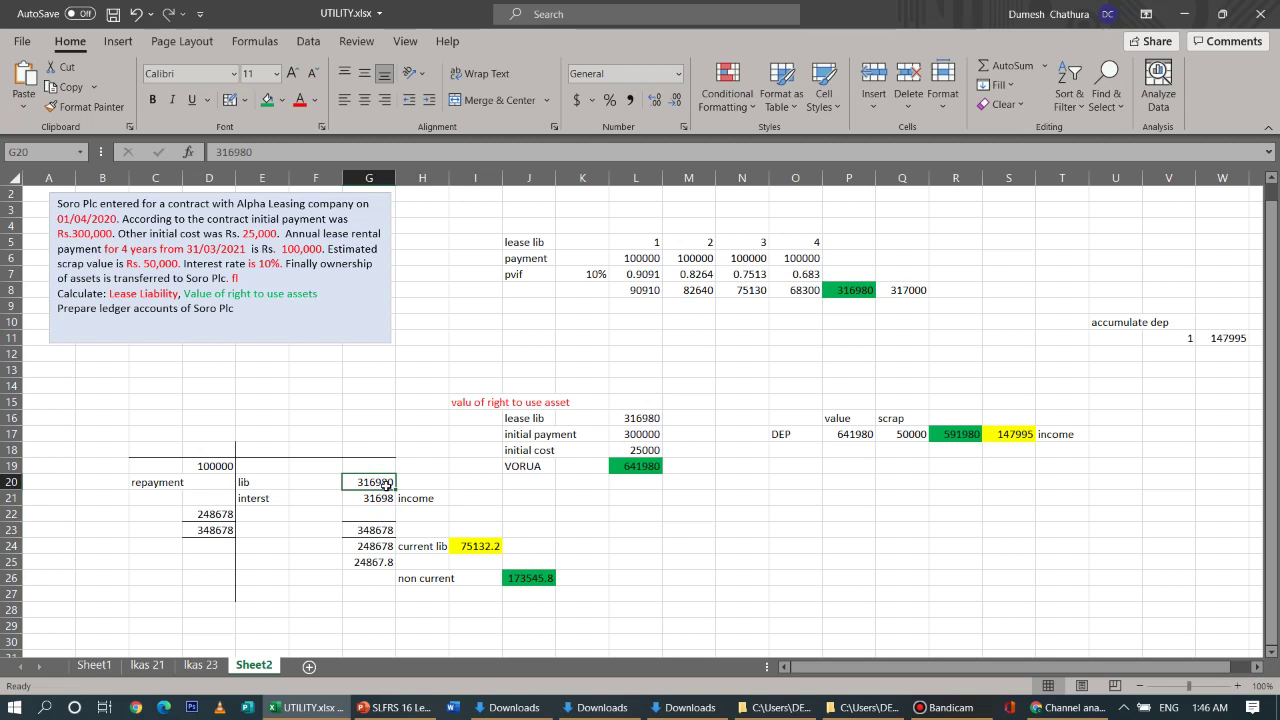
type("3")
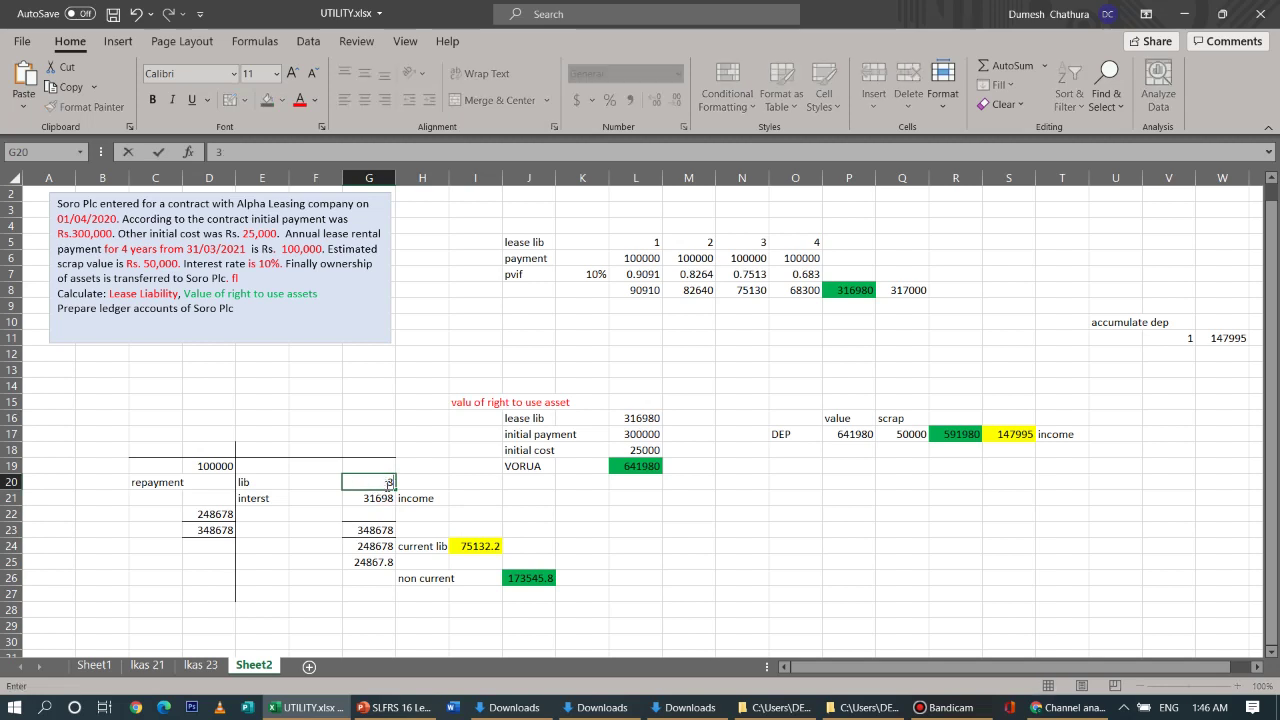
type("17000")
left_click(413, 348)
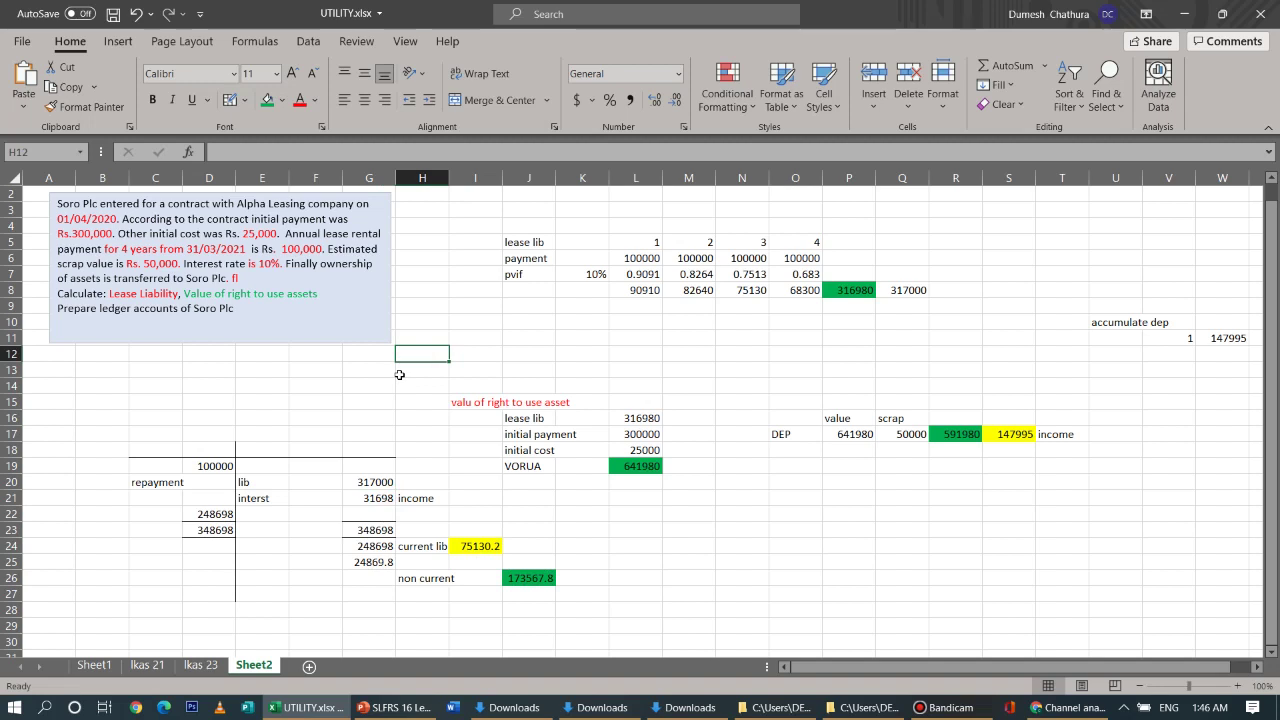
Replace the fixed first-year interest in G21 with the formula =G20*0.1, based on the opening liability
left_click(389, 497)
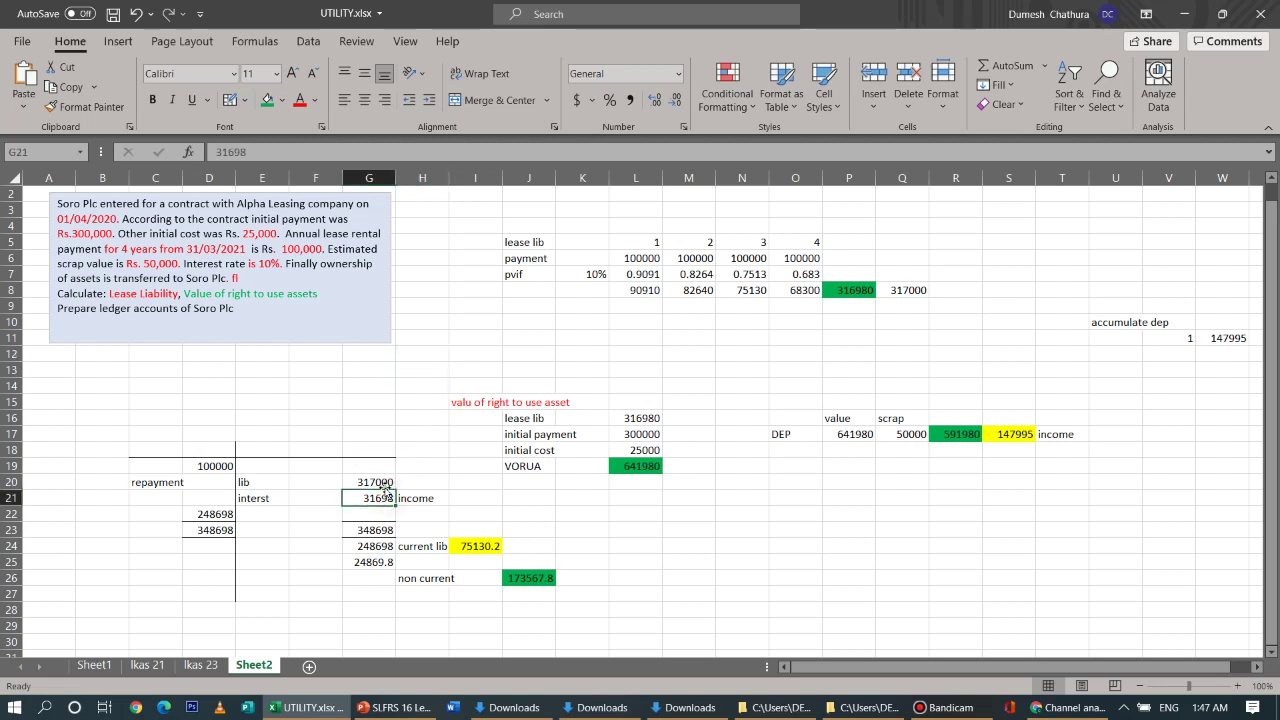
key("BackSpace")
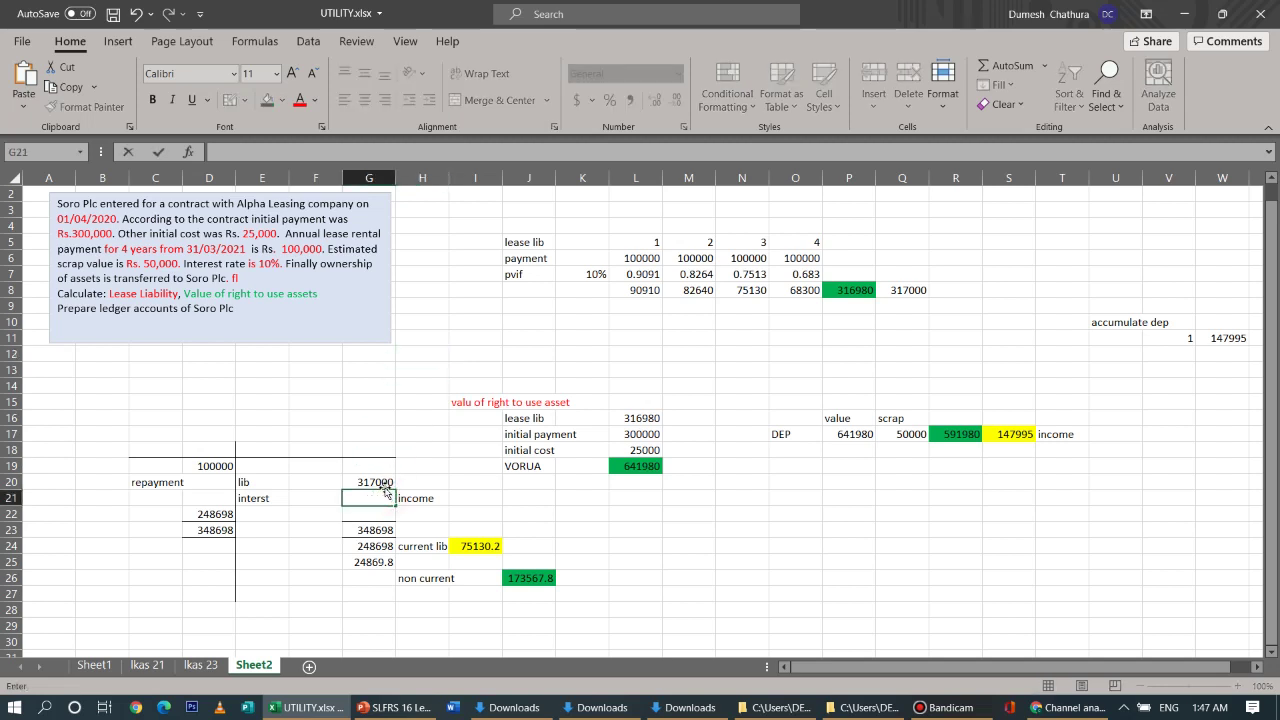
left_click(383, 482)
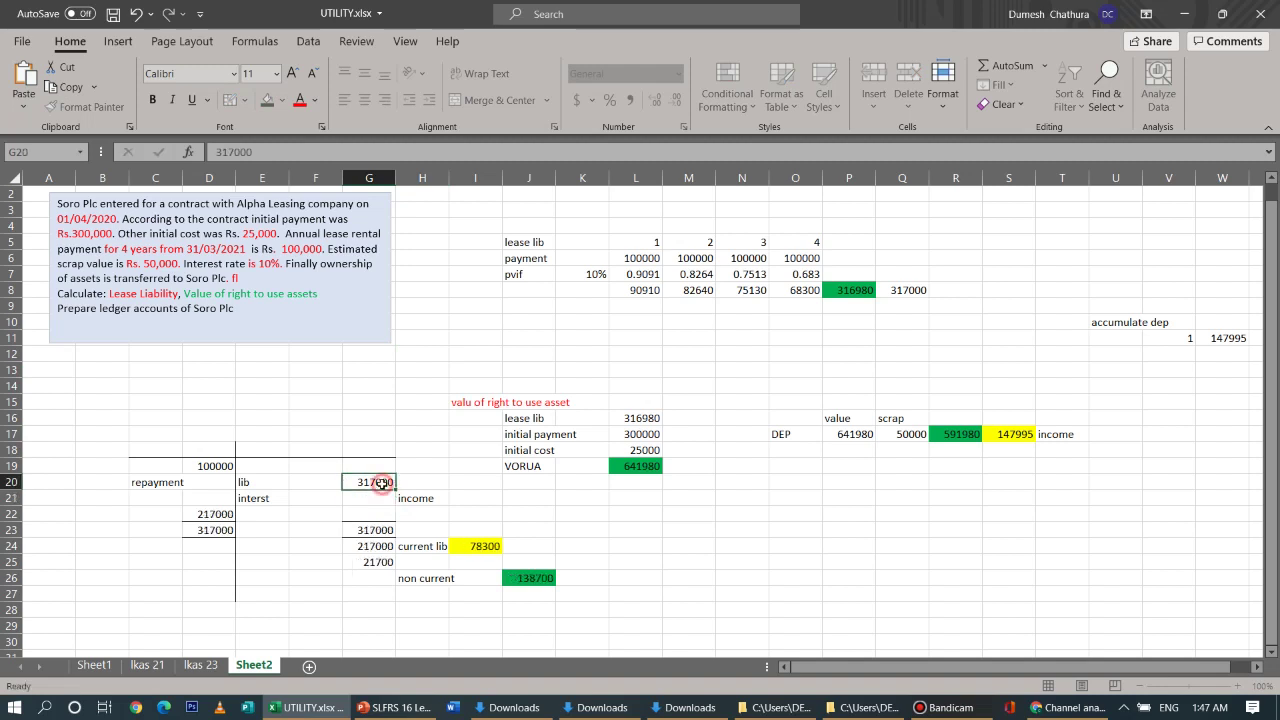
left_click(382, 498)
type("=")
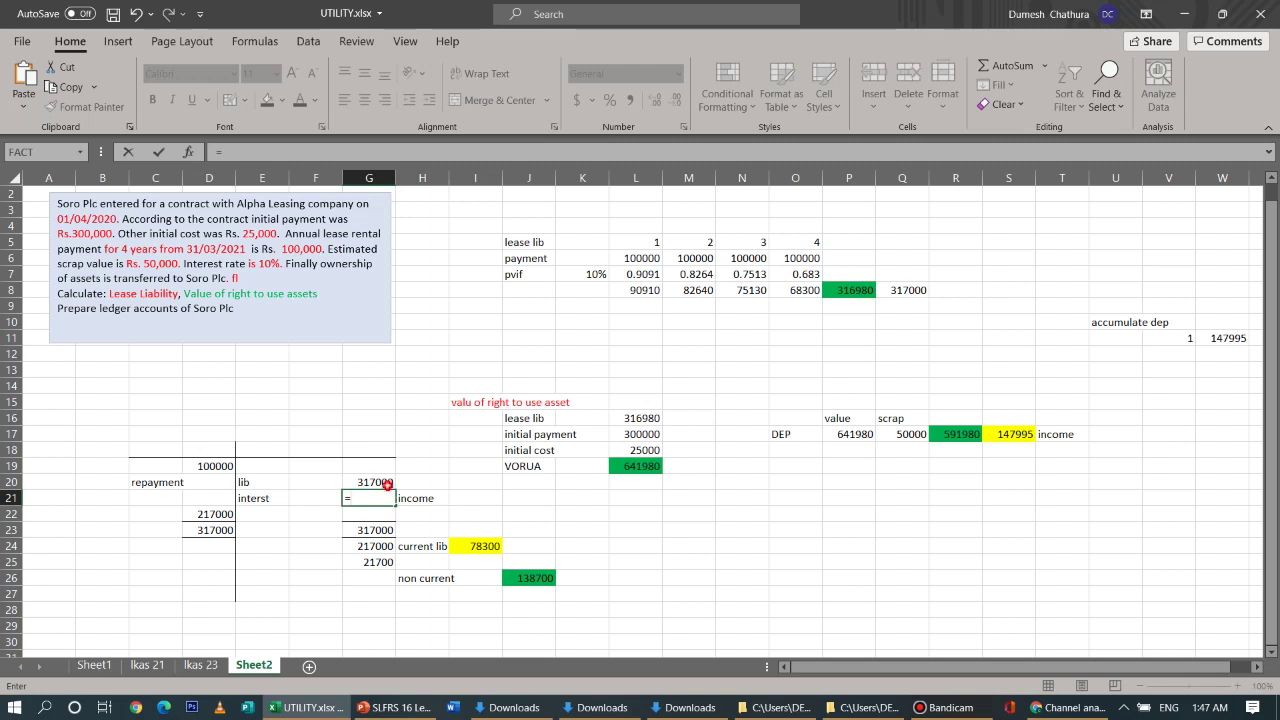
left_click(386, 482)
type("*")
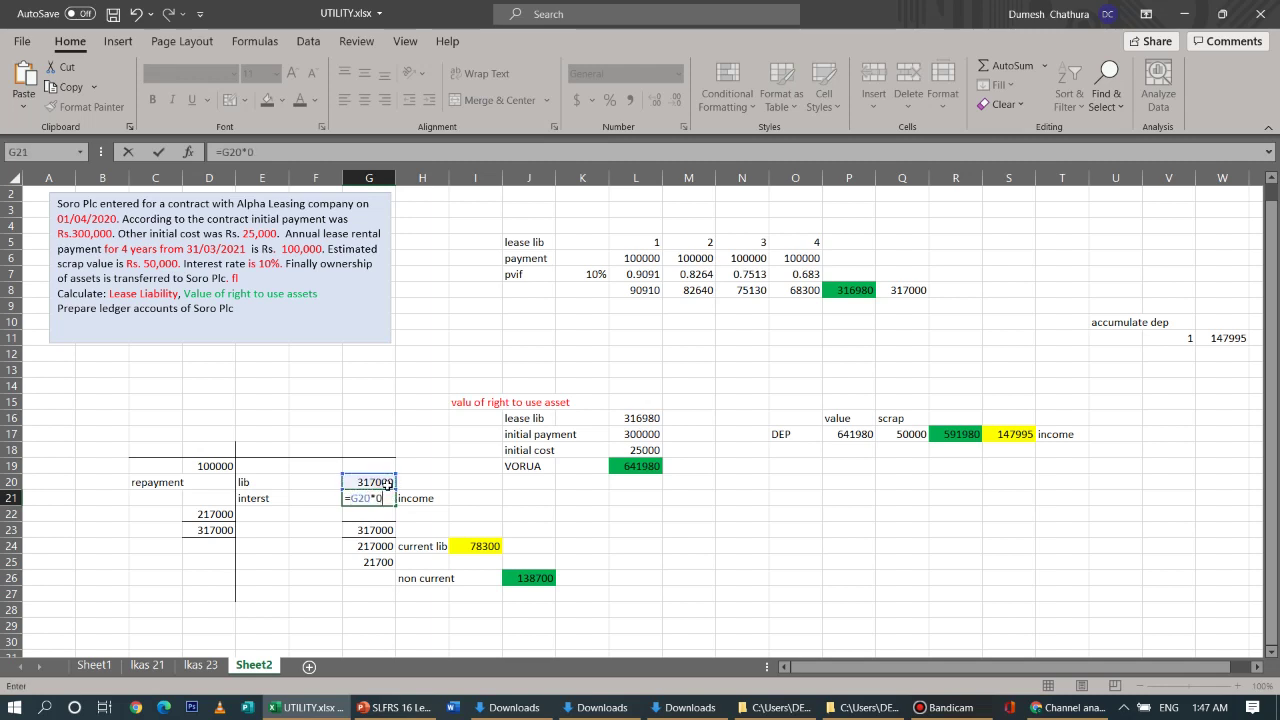
key("Return")
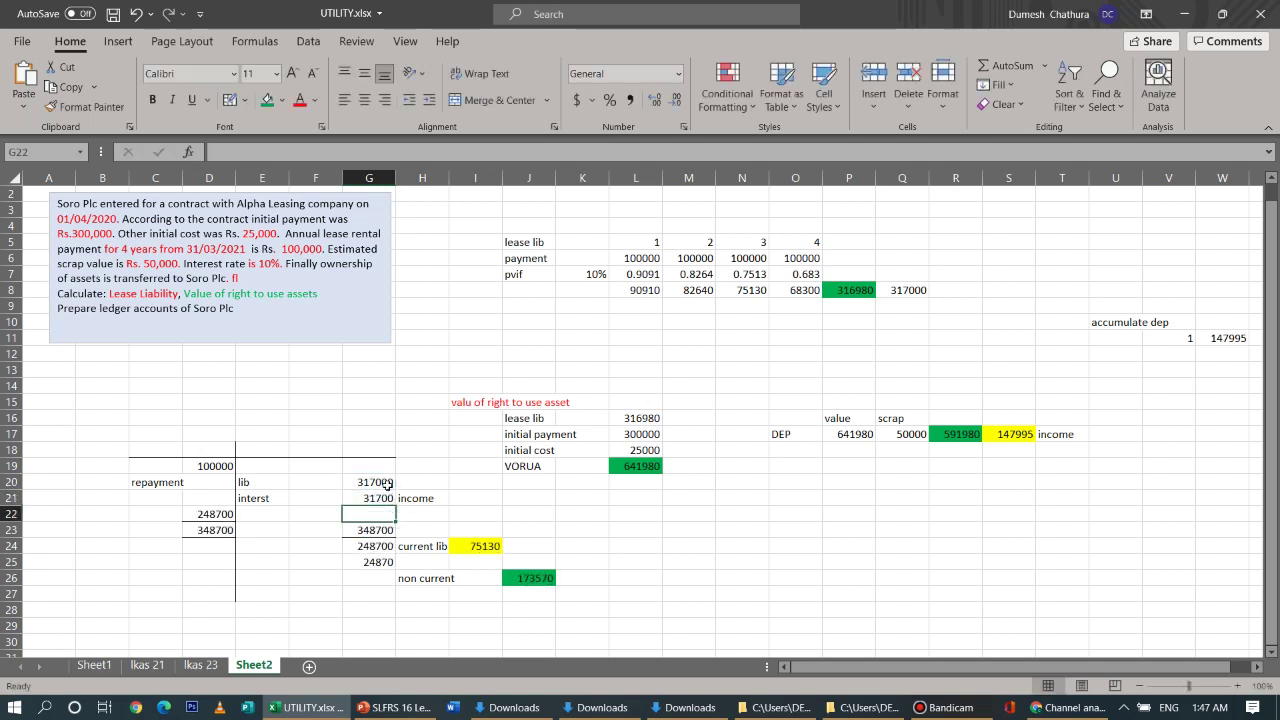
left_click(620, 594)
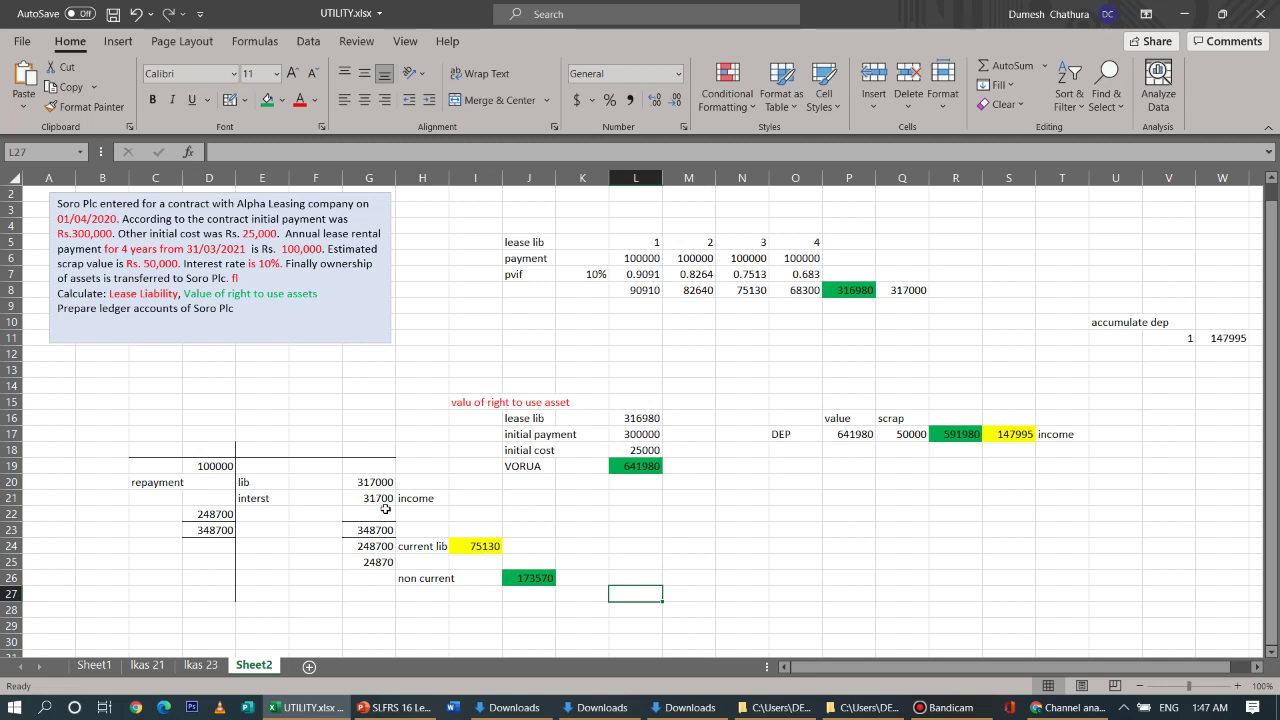
Enter the label "interst" in F25 beside the second year's interest amount
left_click(314, 560)
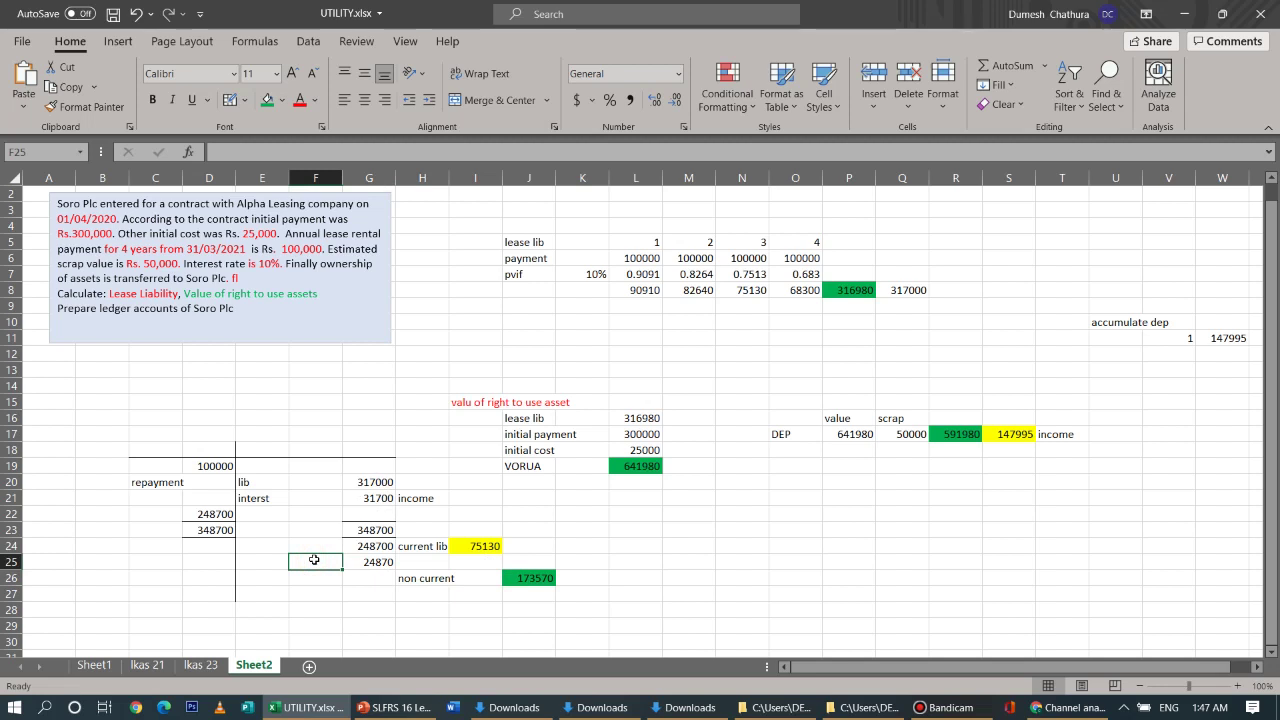
type("interst")
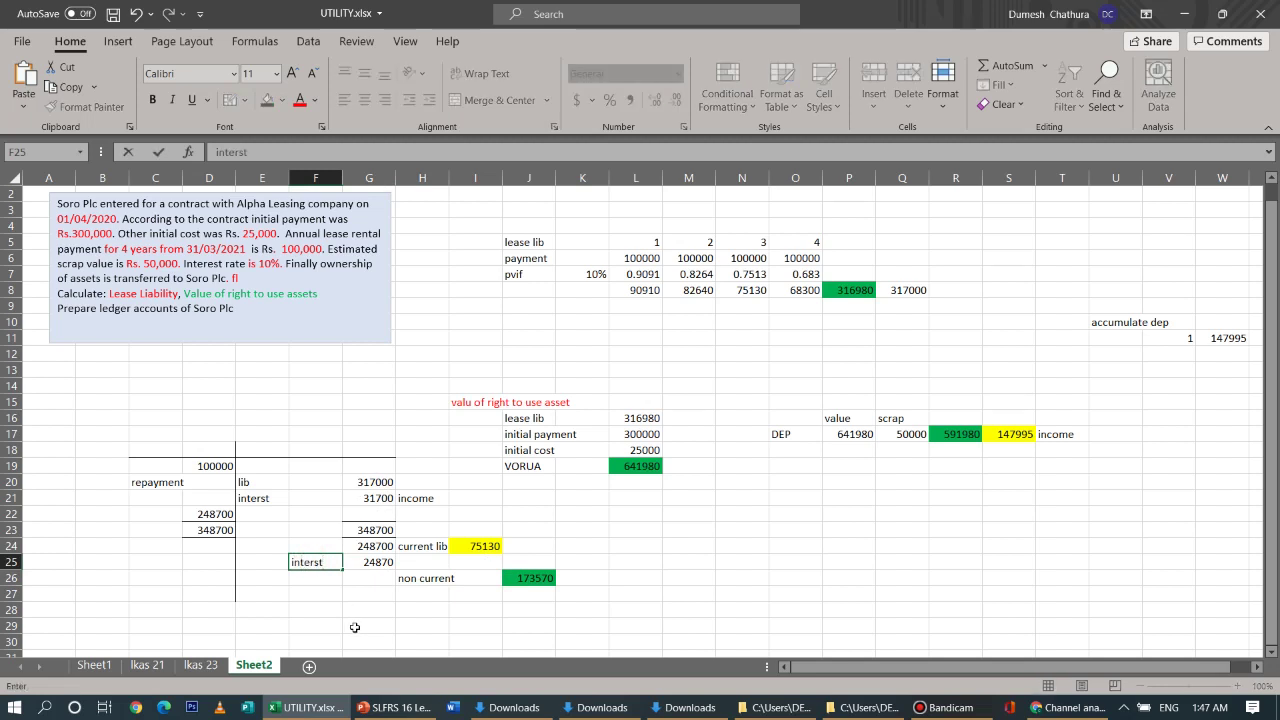
left_click(355, 627)
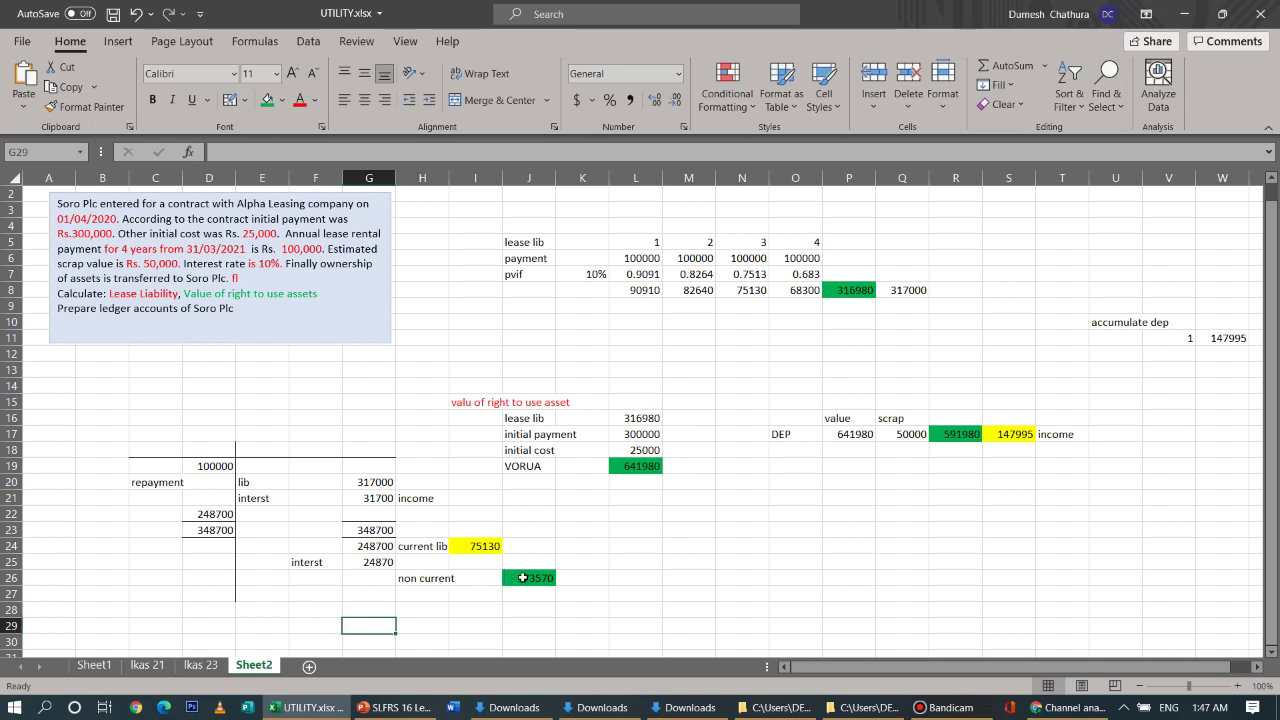
Set the opening lease liability in G20 of the ledger account to 316980
left_click(372, 484)
type("3")
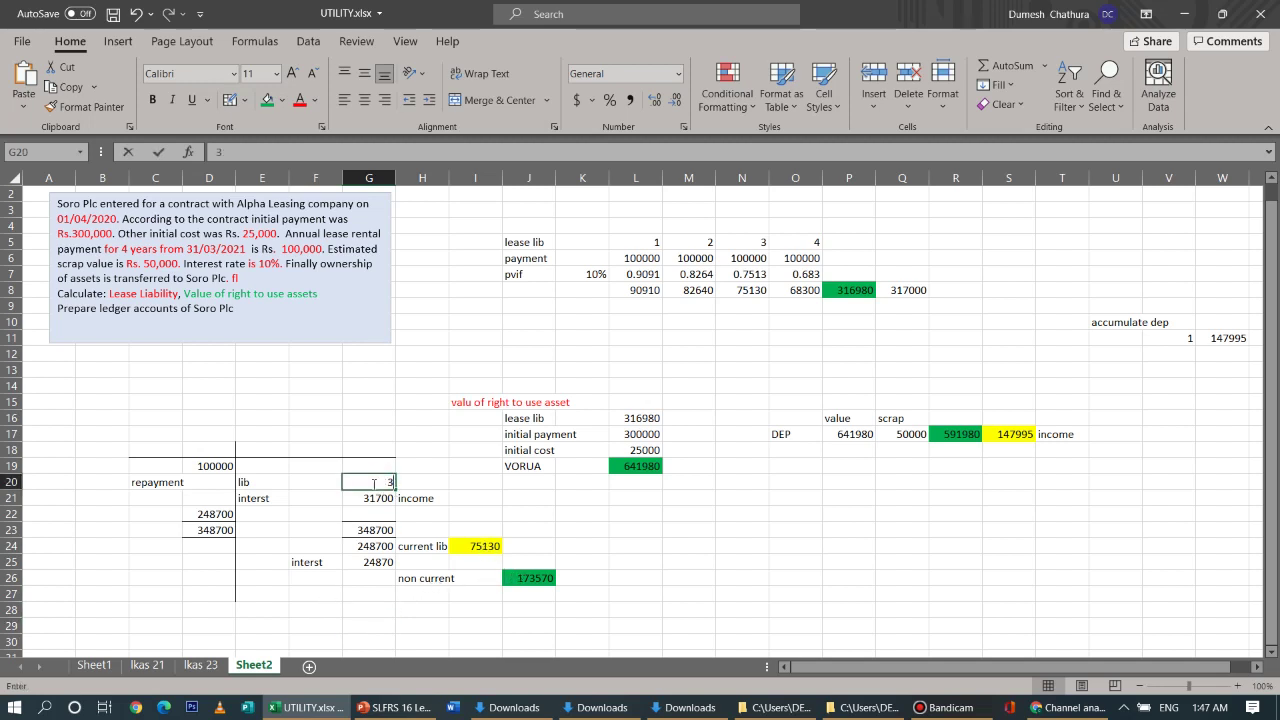
type("16980")
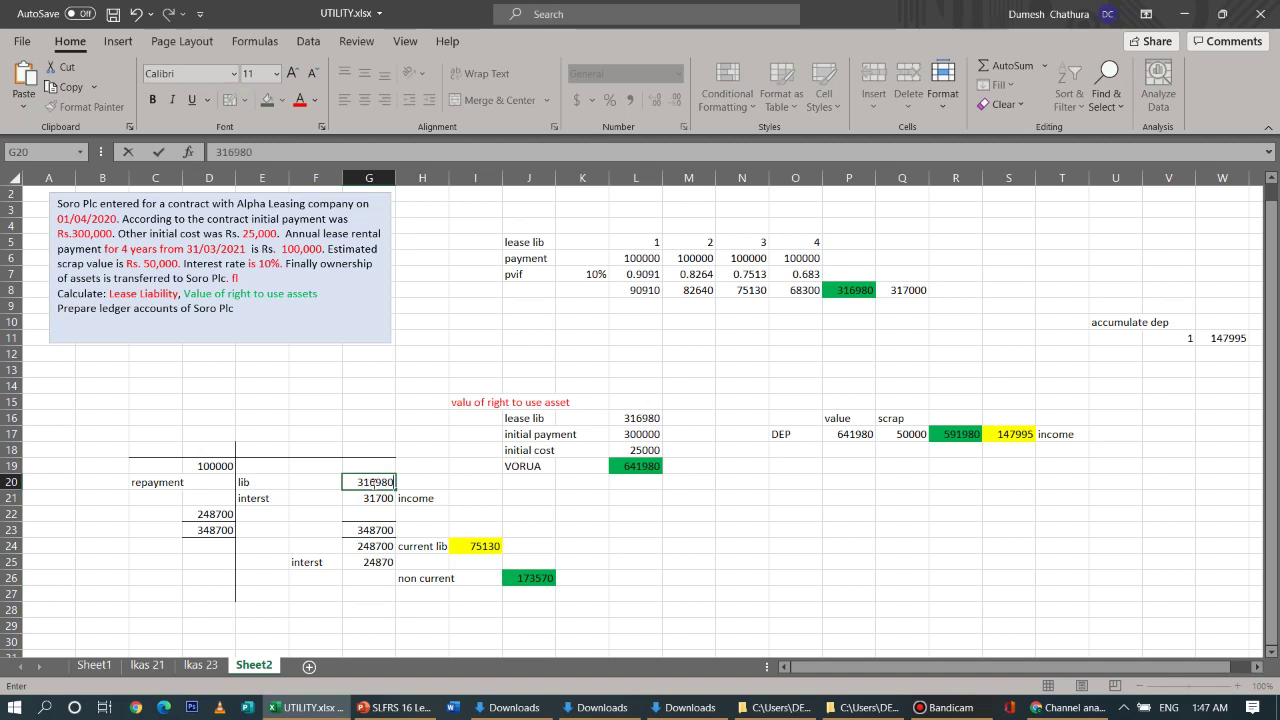
left_click(372, 434)
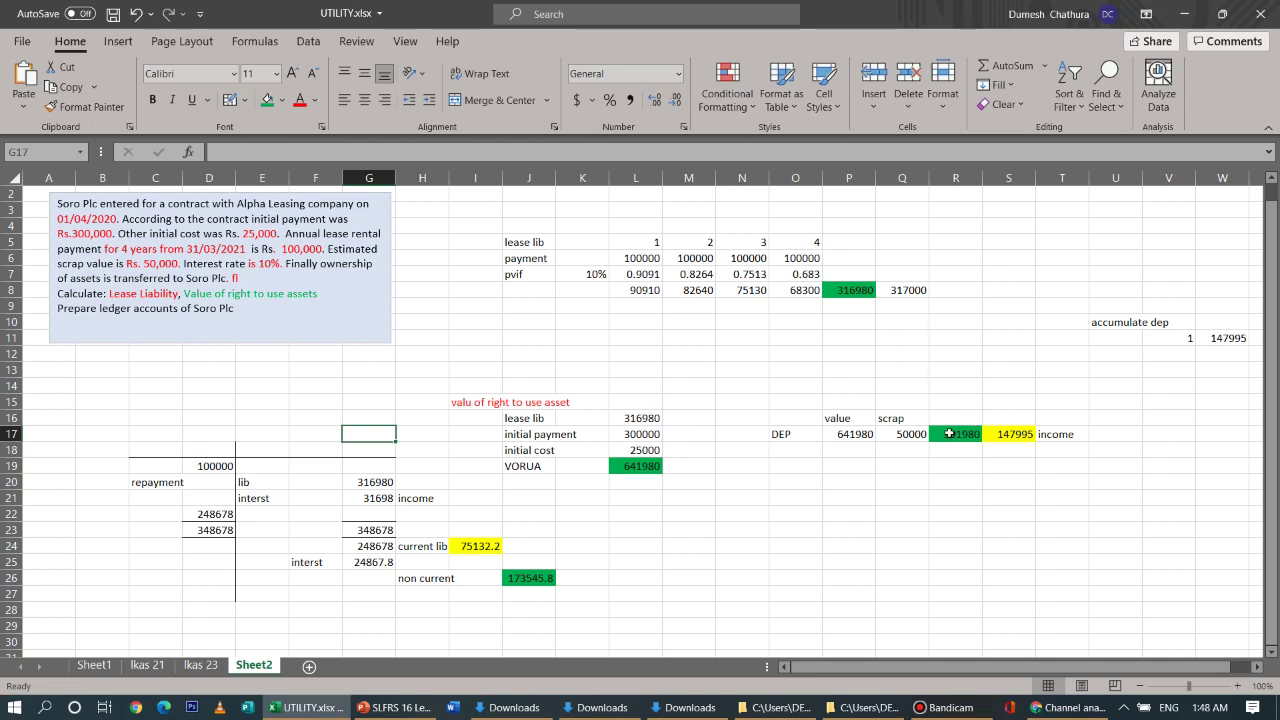
Calculate the asset's net book value in M19 with =L19-W11, deducting the first year's accumulated depreciation from VORUA
left_click(686, 467)
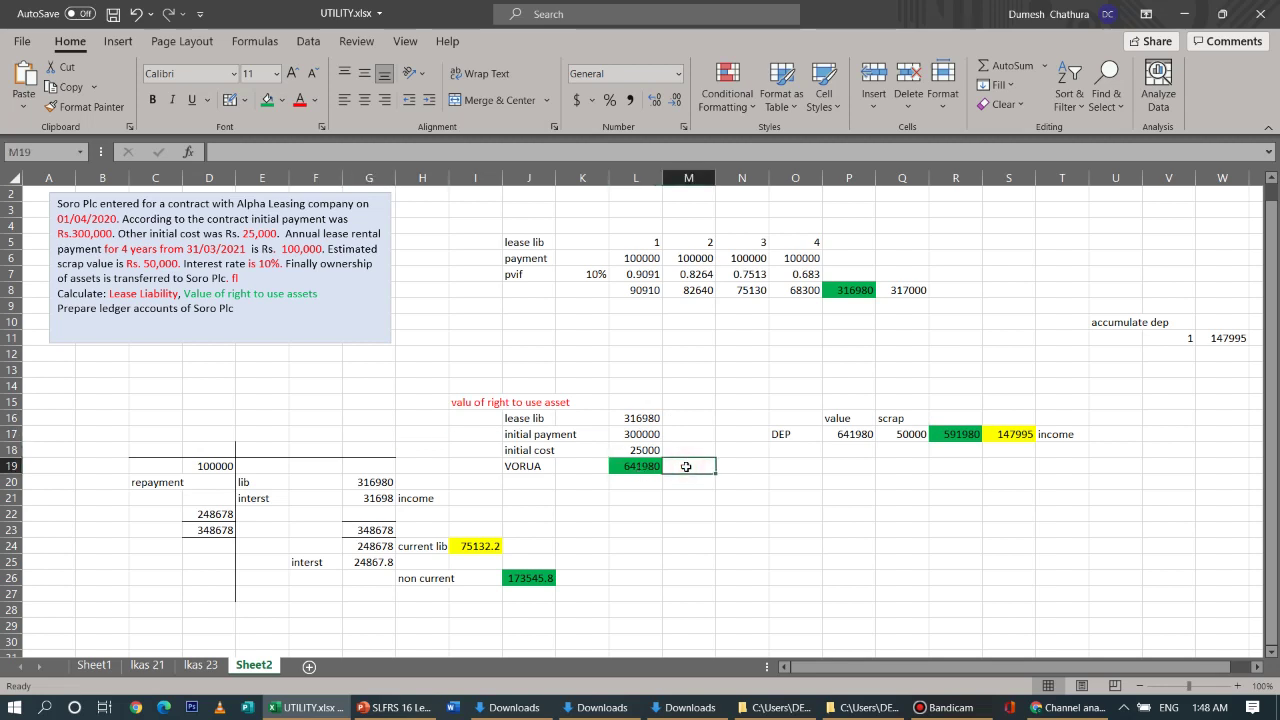
type("=")
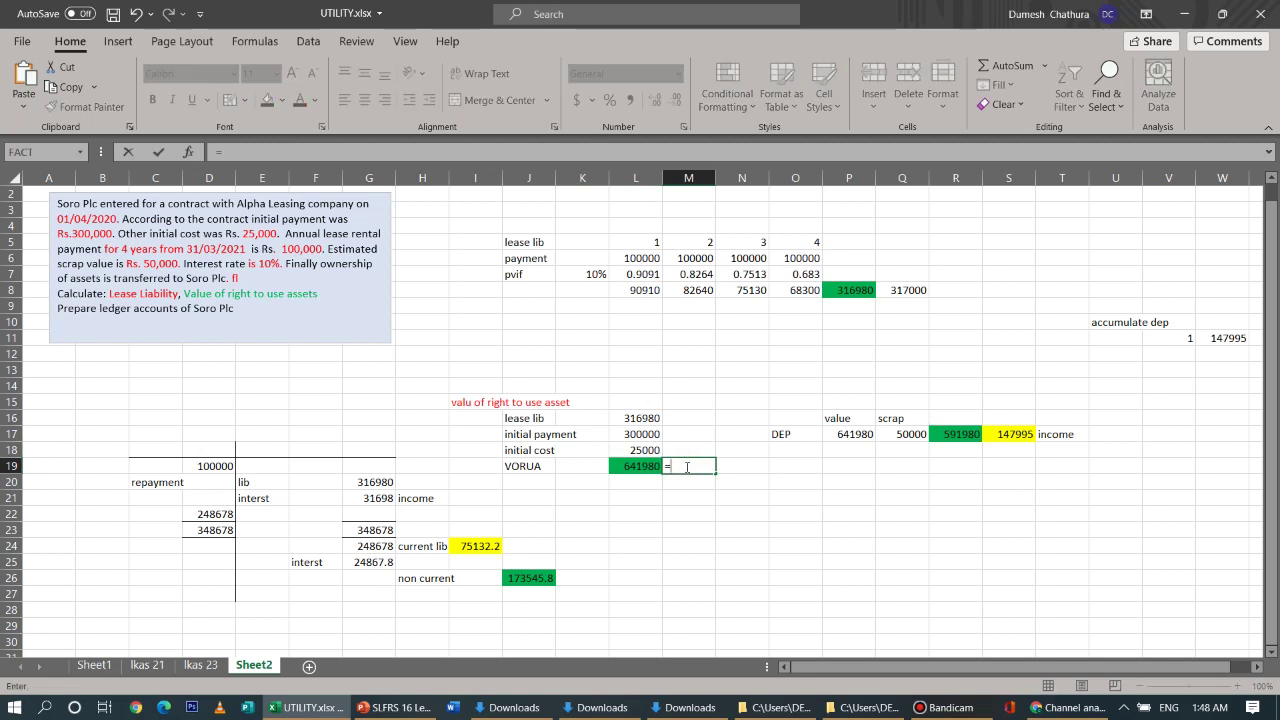
left_click(642, 467)
type("-")
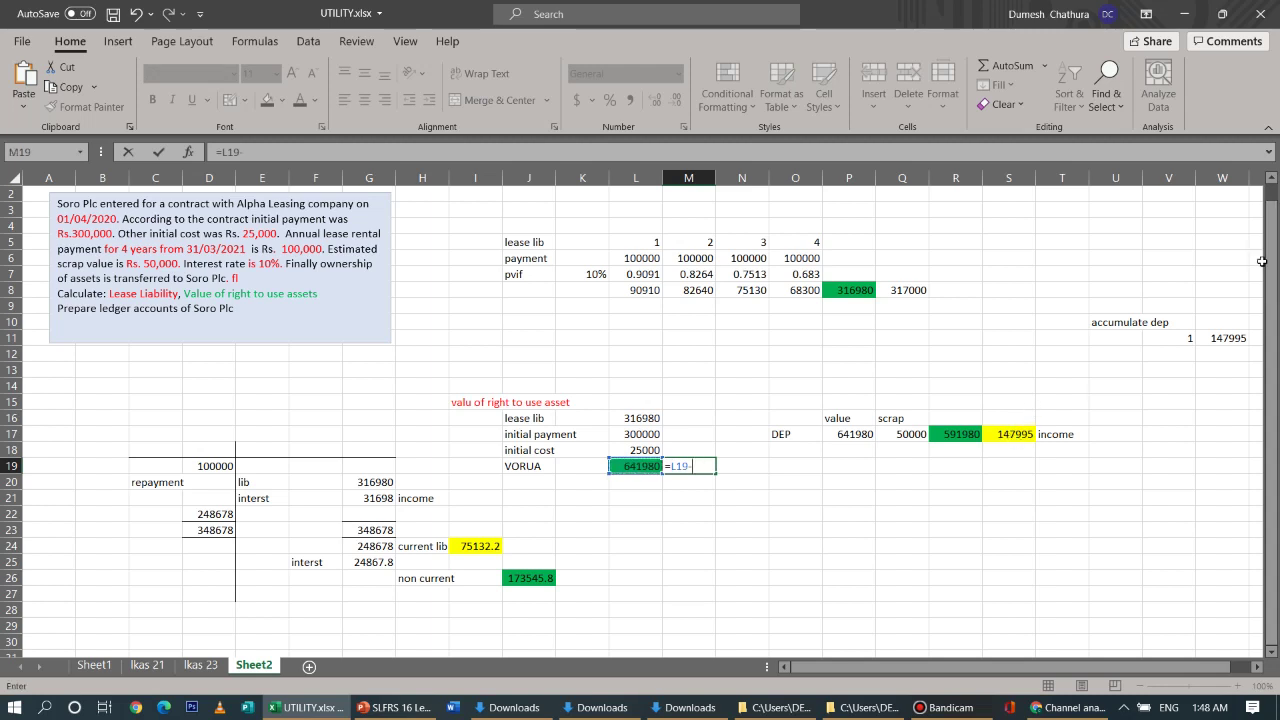
left_click(1237, 339)
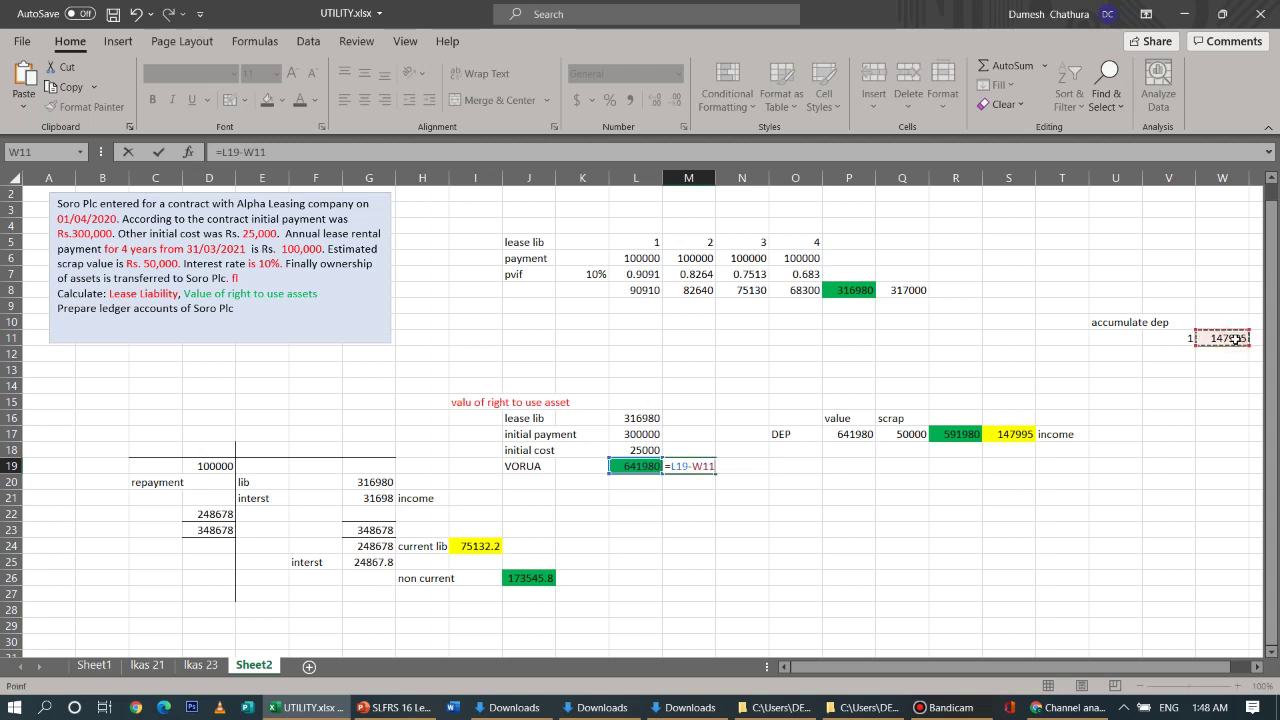
key("Return")
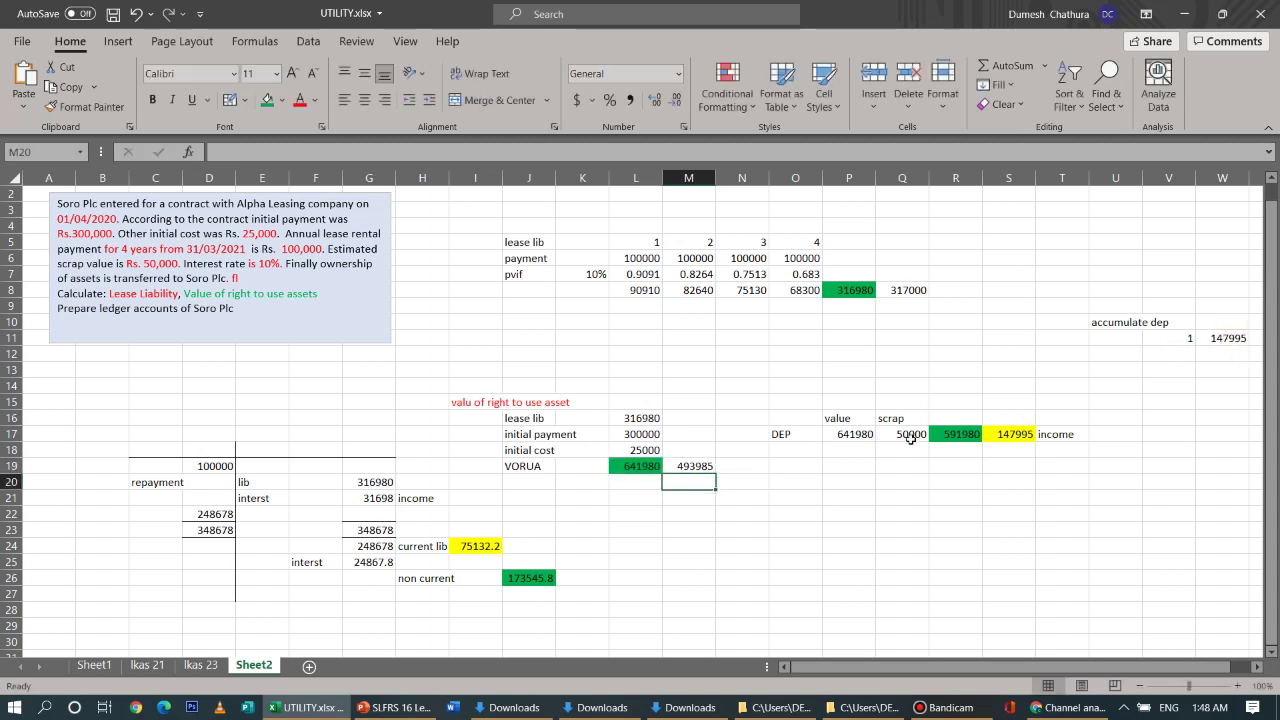
Highlight the net right-to-use asset value in M19 with a green fill
left_click(698, 467)
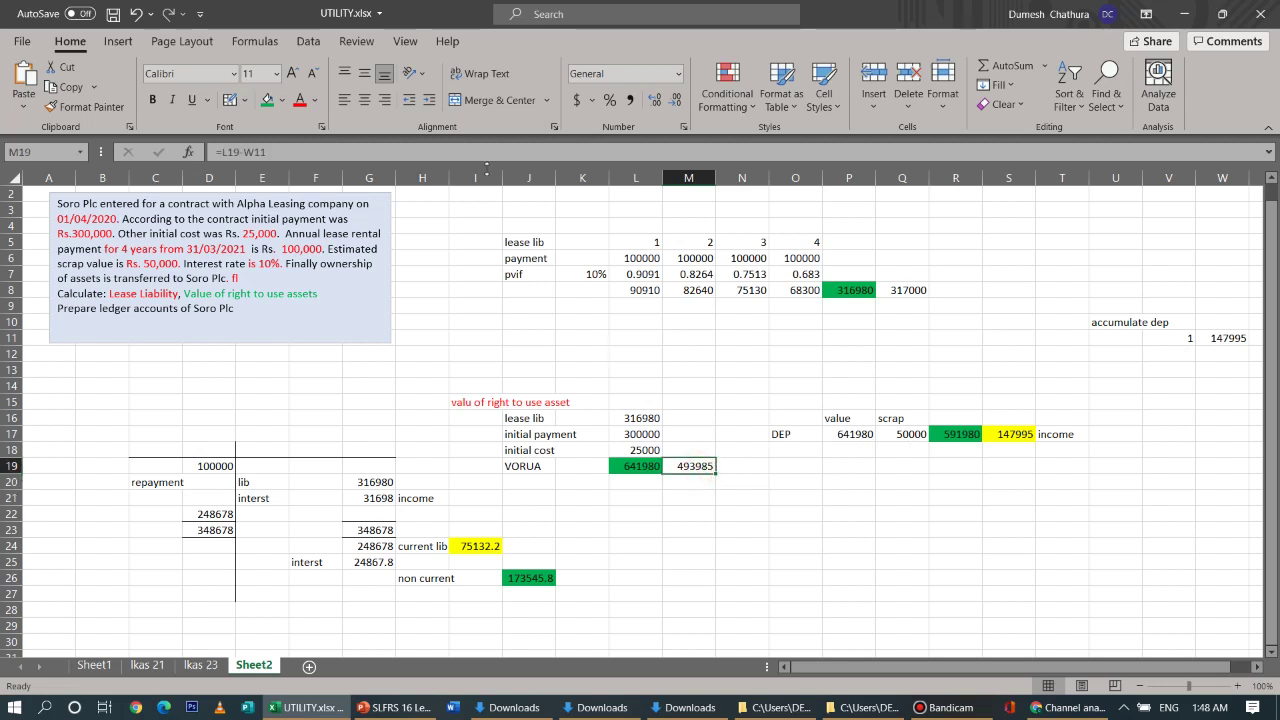
left_click(266, 99)
left_click(638, 529)
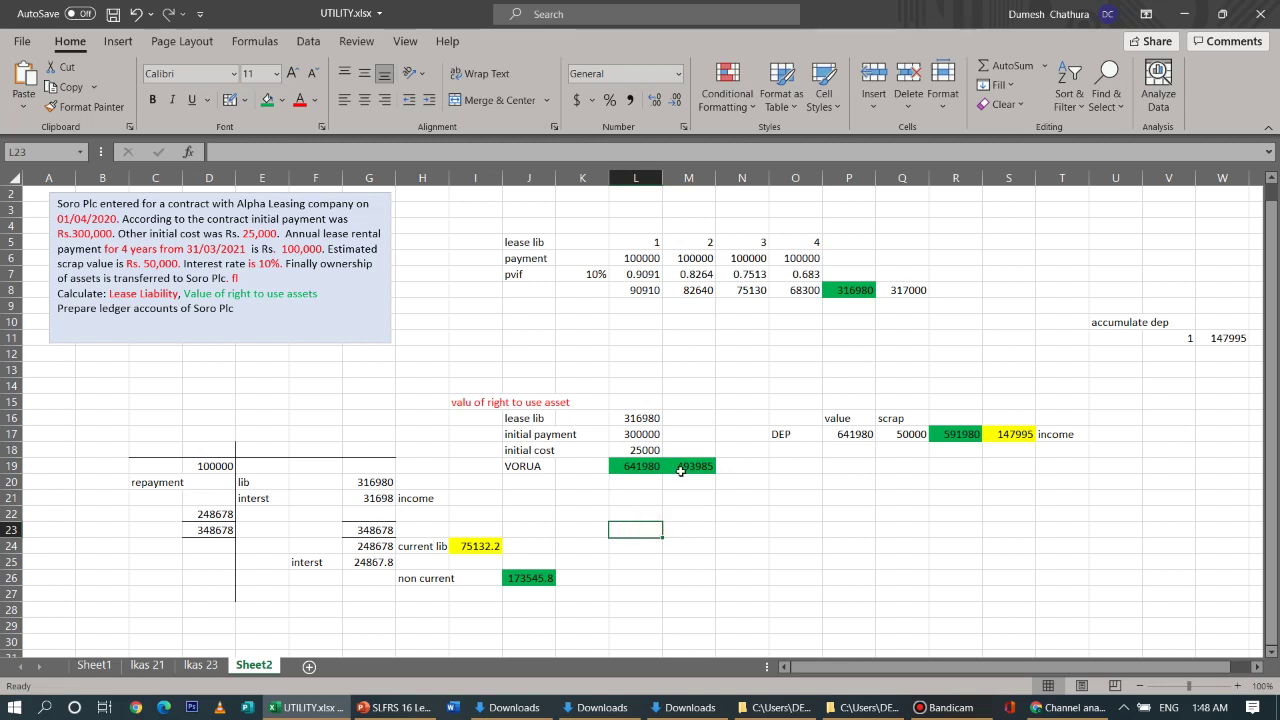
left_click(680, 449)
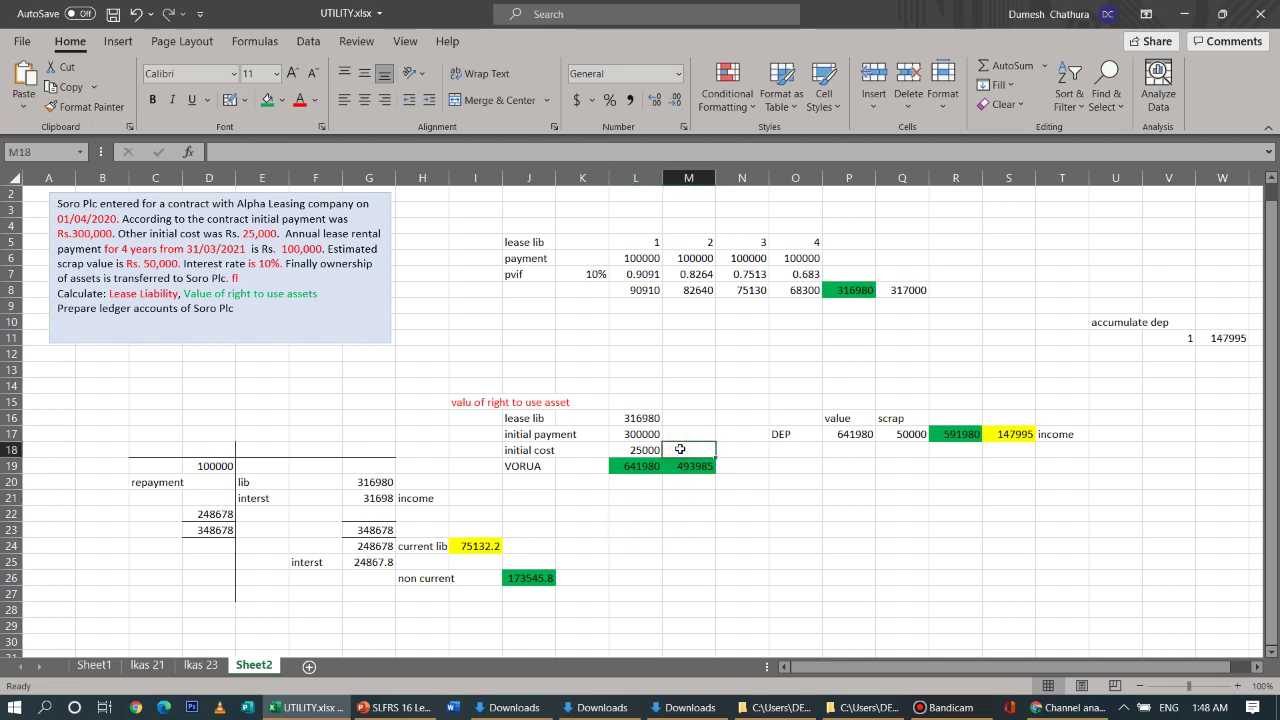
Enter the label "net asset" in M18 above the net right-to-use asset value
type("net asset")
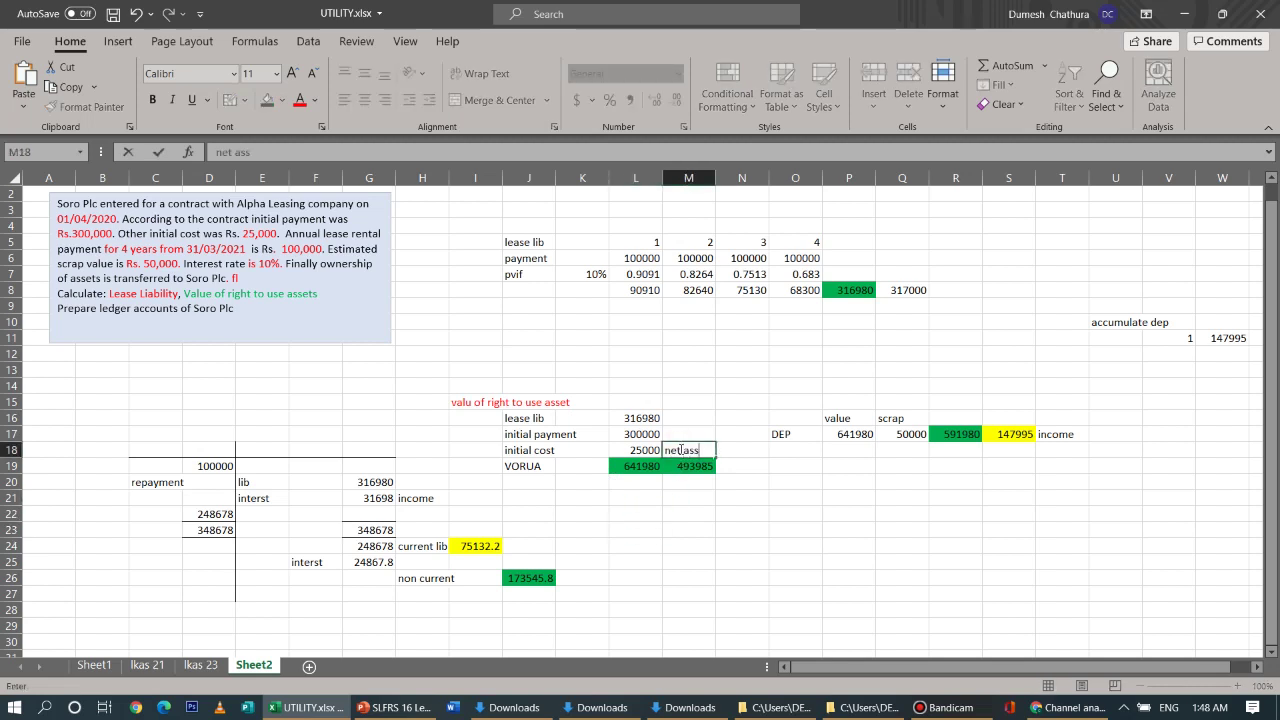
left_click(702, 531)
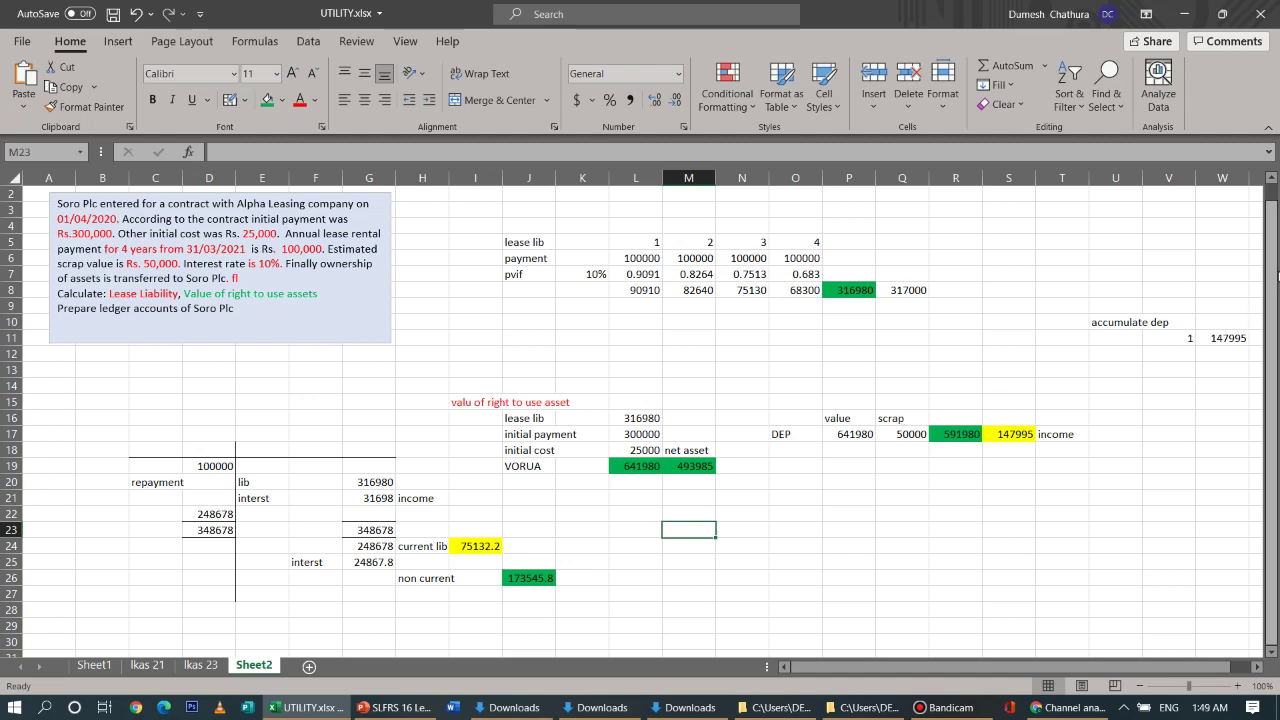
left_click_drag(1275, 279, 1262, 378)
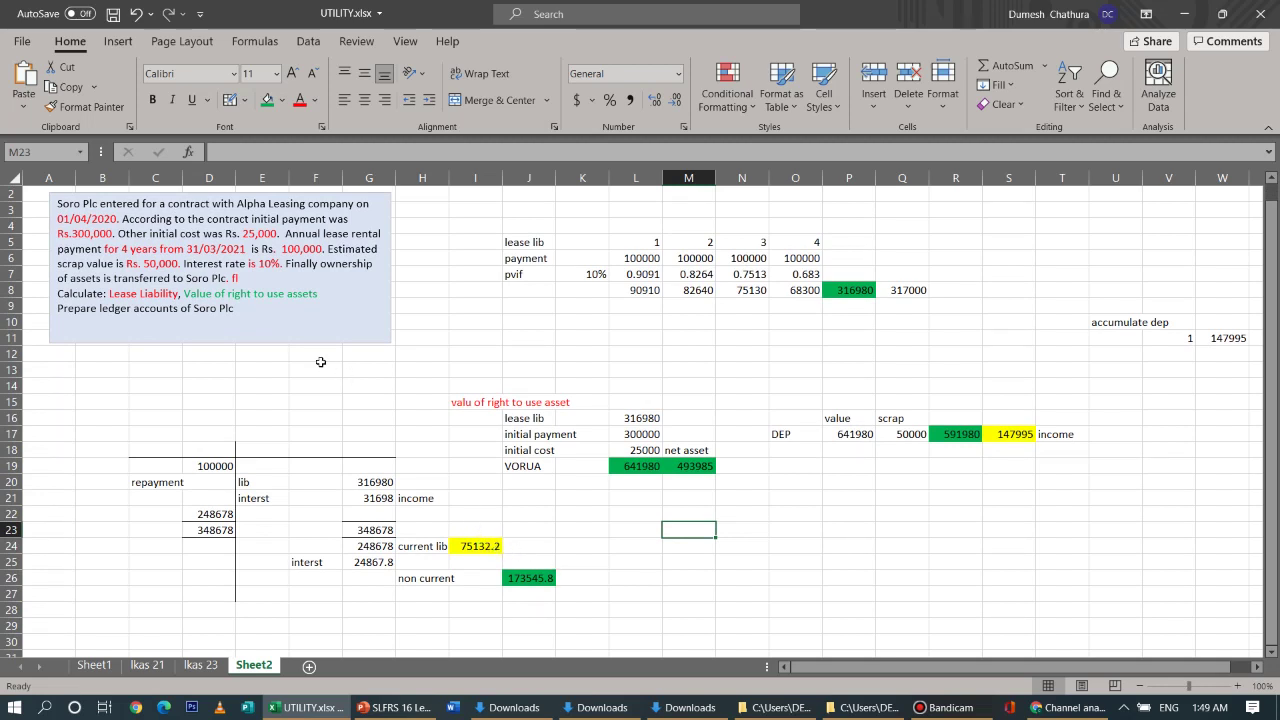
Colour the initial payment amount 300,000 and the other initial cost 25,000 green in the Soro Plc problem text
left_click_drag(113, 234, 71, 234)
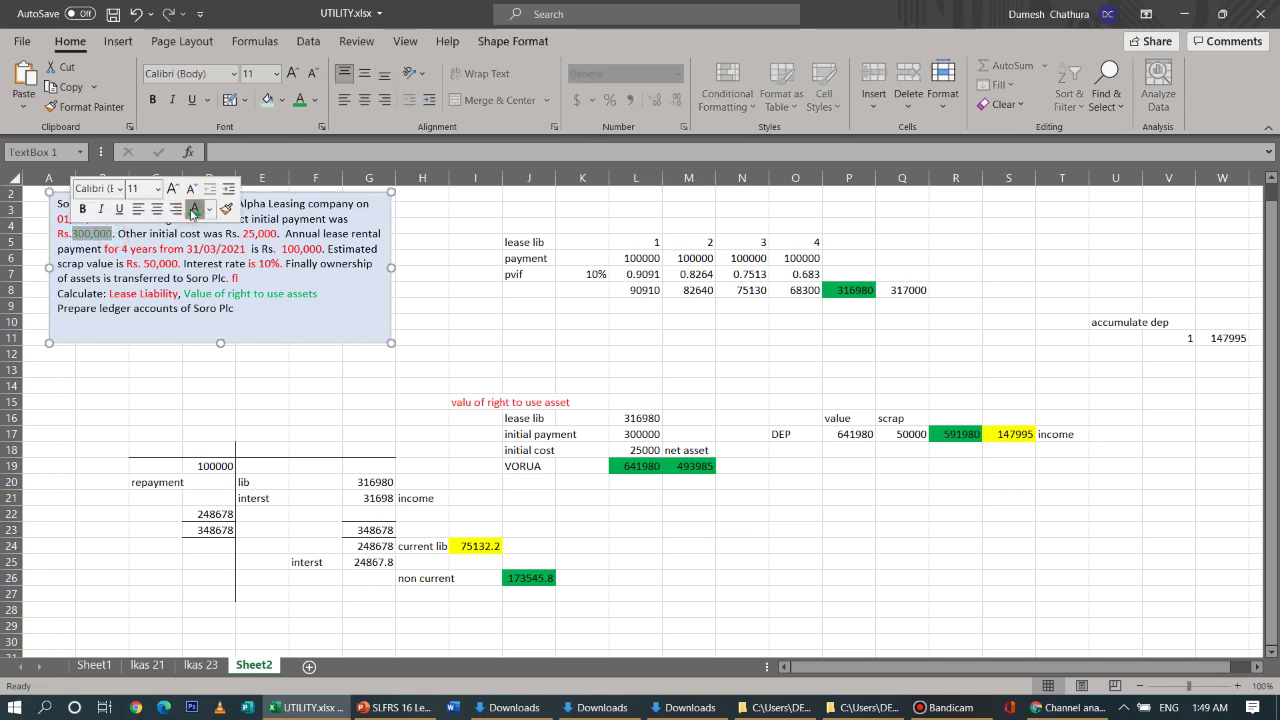
left_click(320, 429)
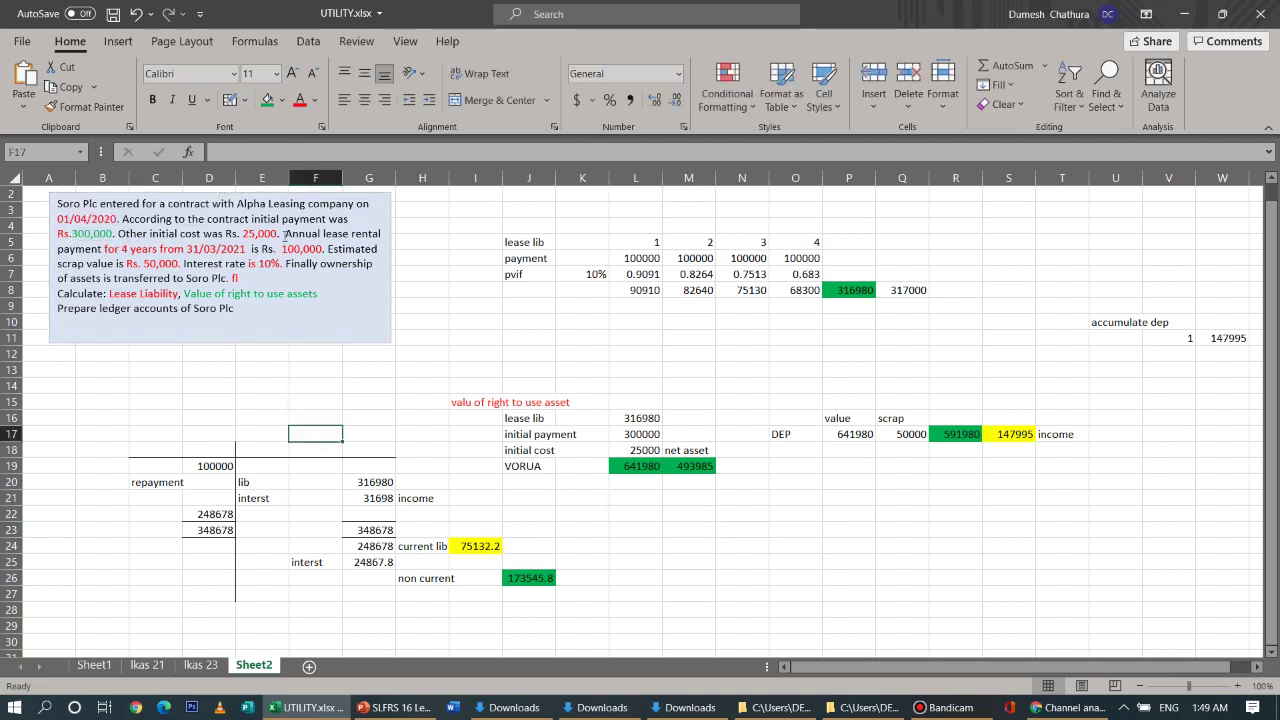
left_click_drag(283, 233, 243, 234)
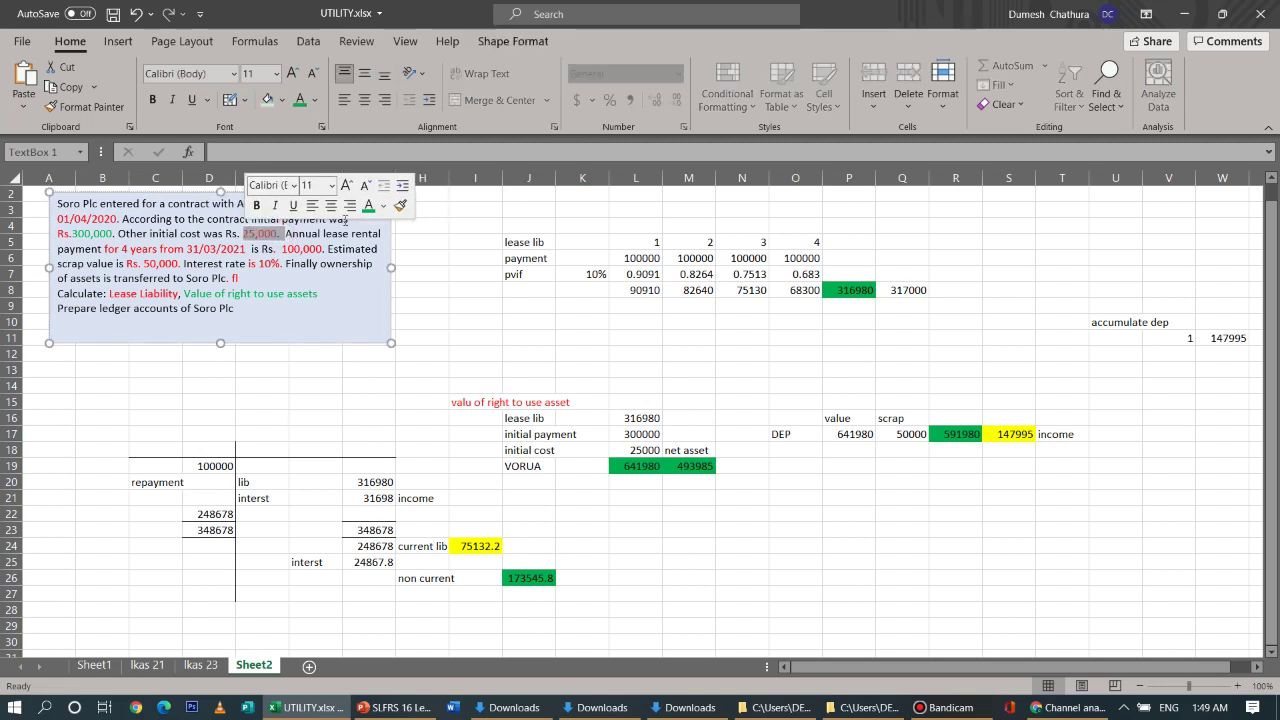
left_click(367, 207)
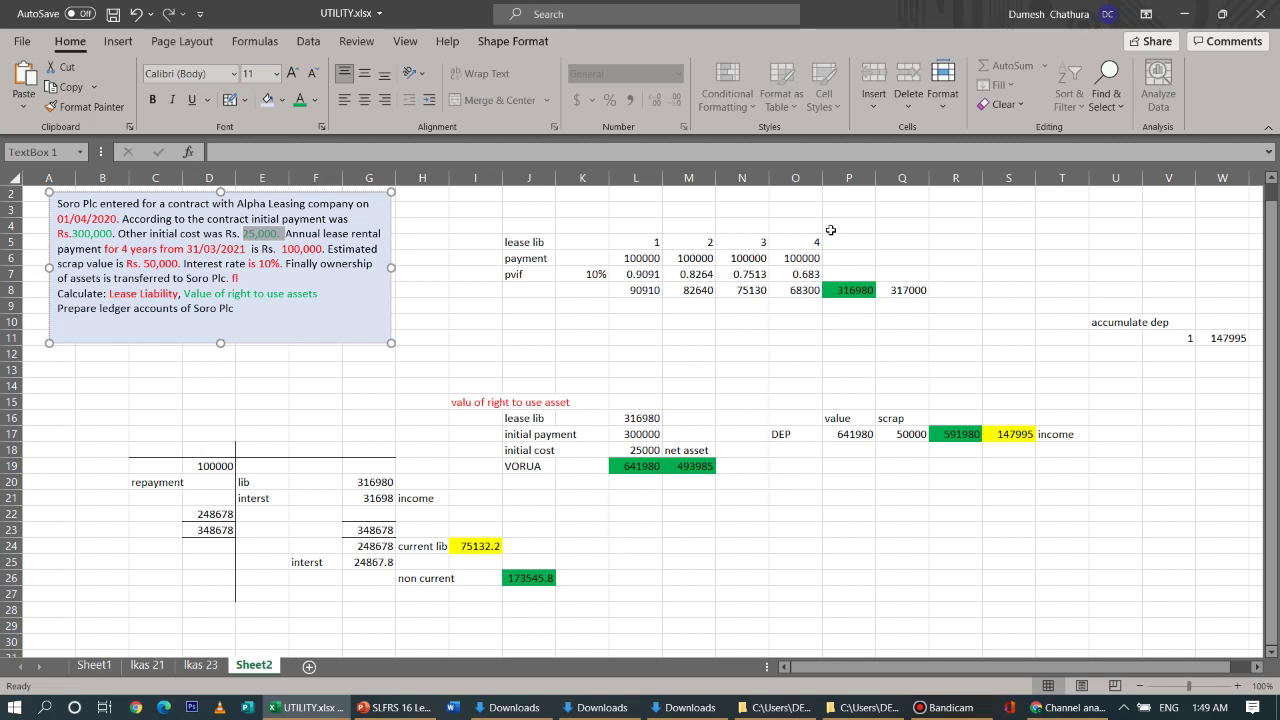
mouse_move(652, 8)
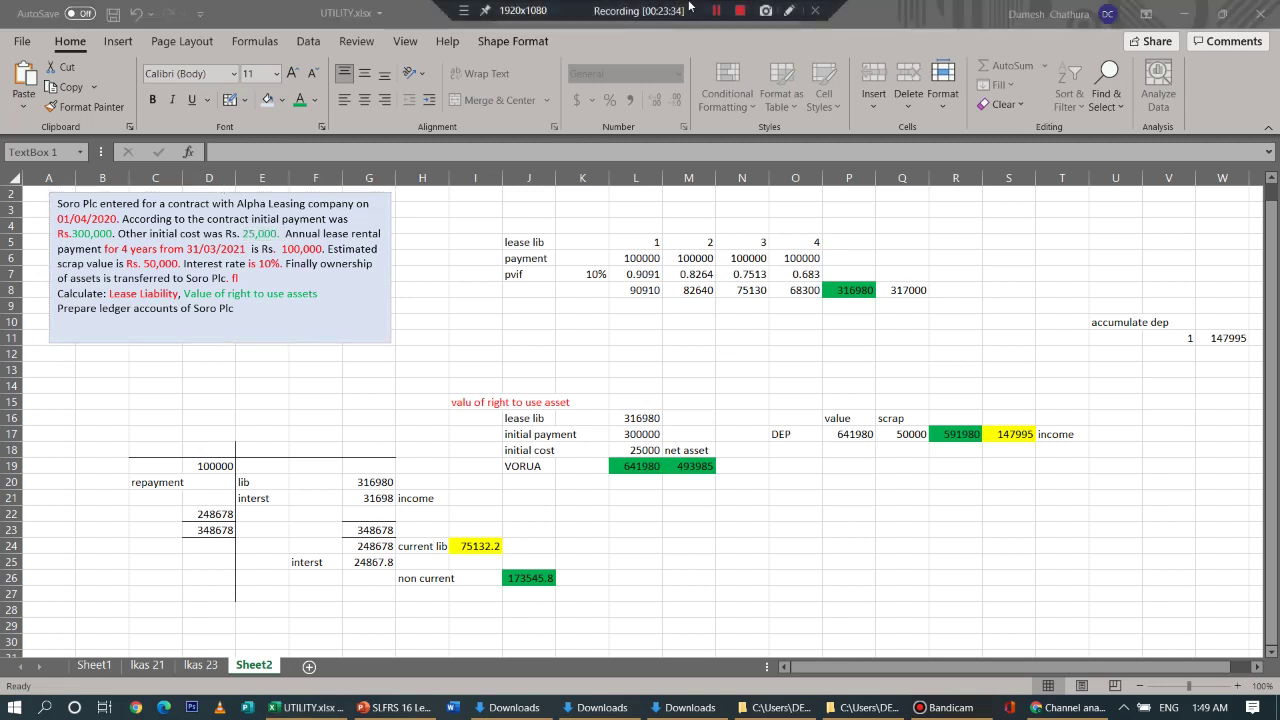
left_click(715, 10)
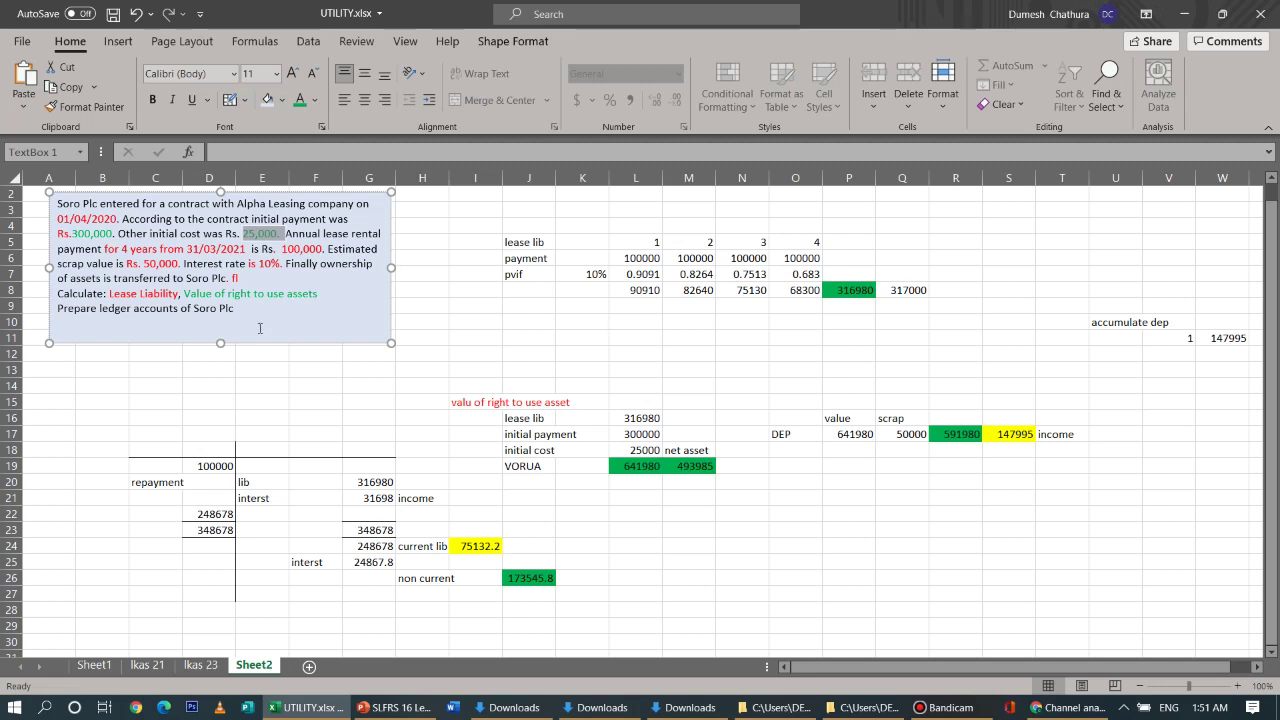
Head the ledger account "lease lib" in E17 and give the first year's interest amount in G21 a green fill
left_click(240, 437)
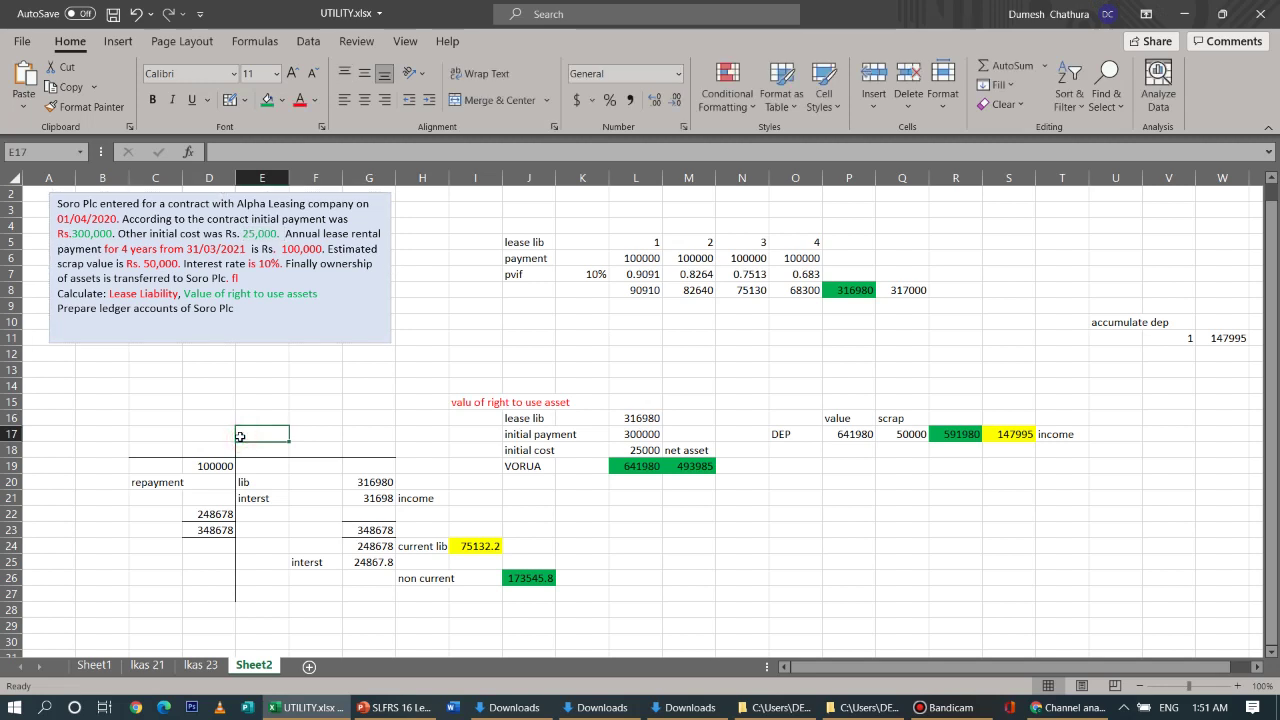
type("li")
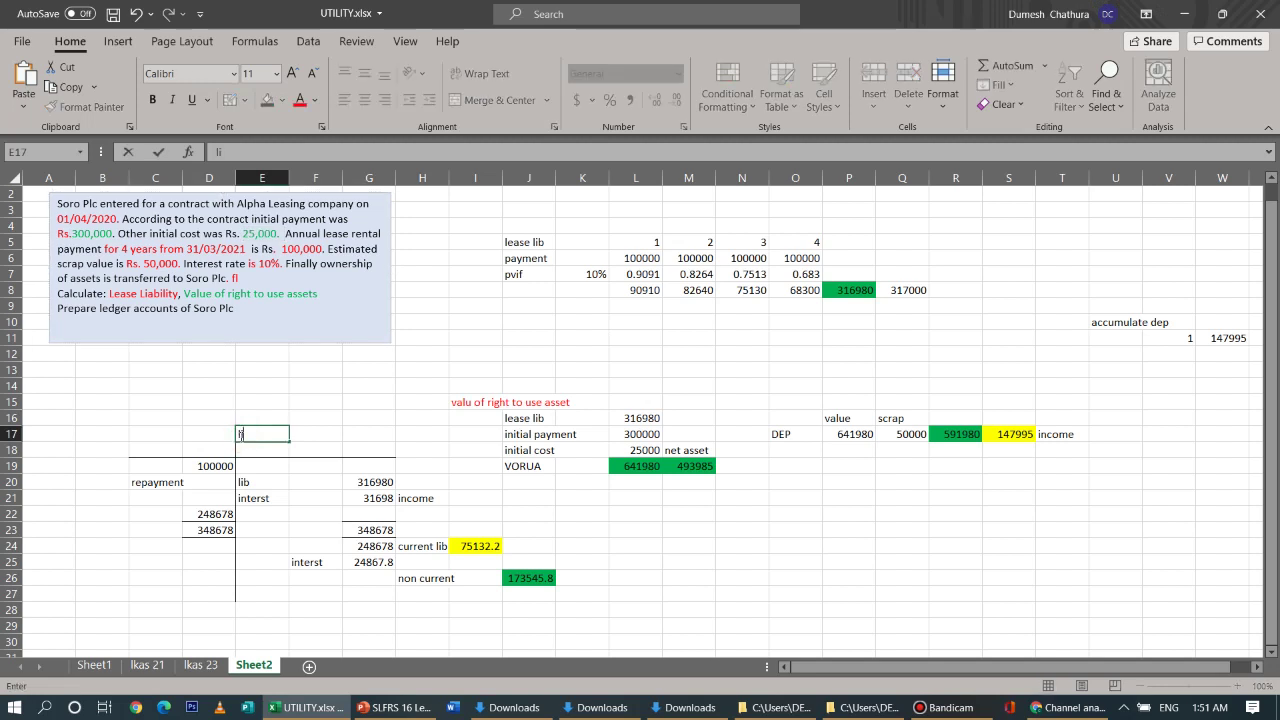
type("b")
key("BackSpace")
key("BackSpace")
type("ease lib")
left_click(257, 620)
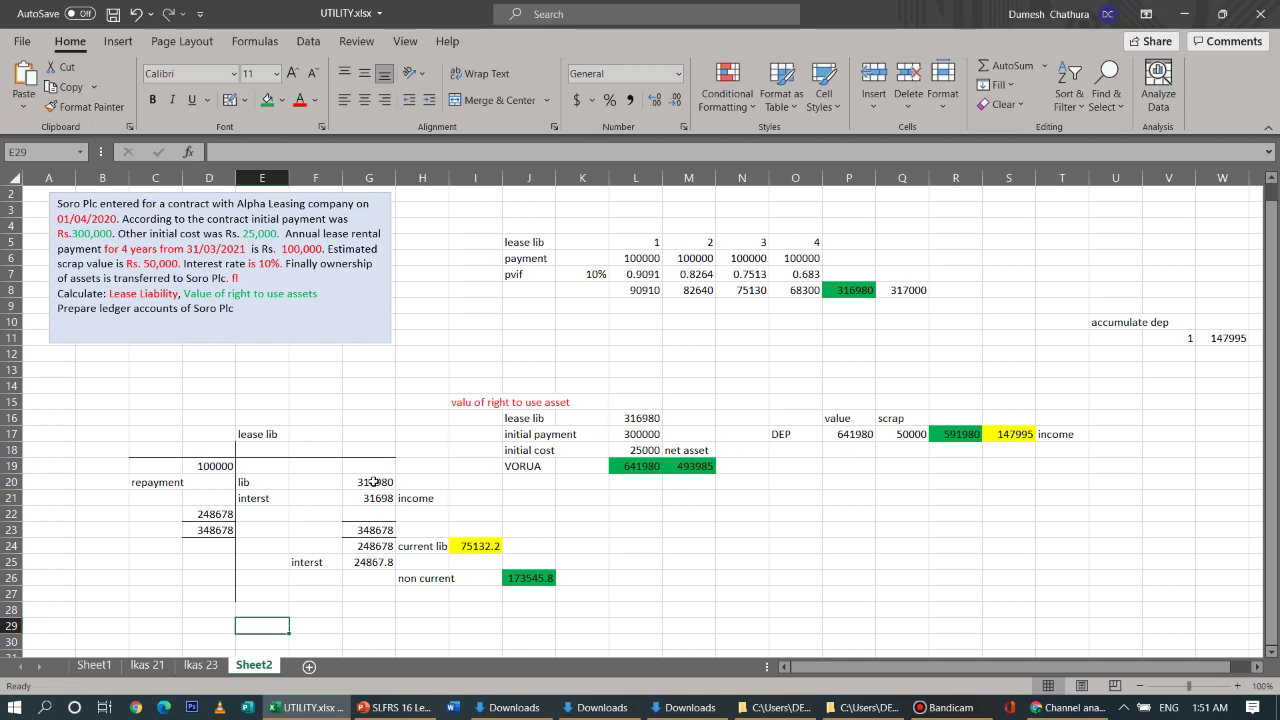
left_click(375, 499)
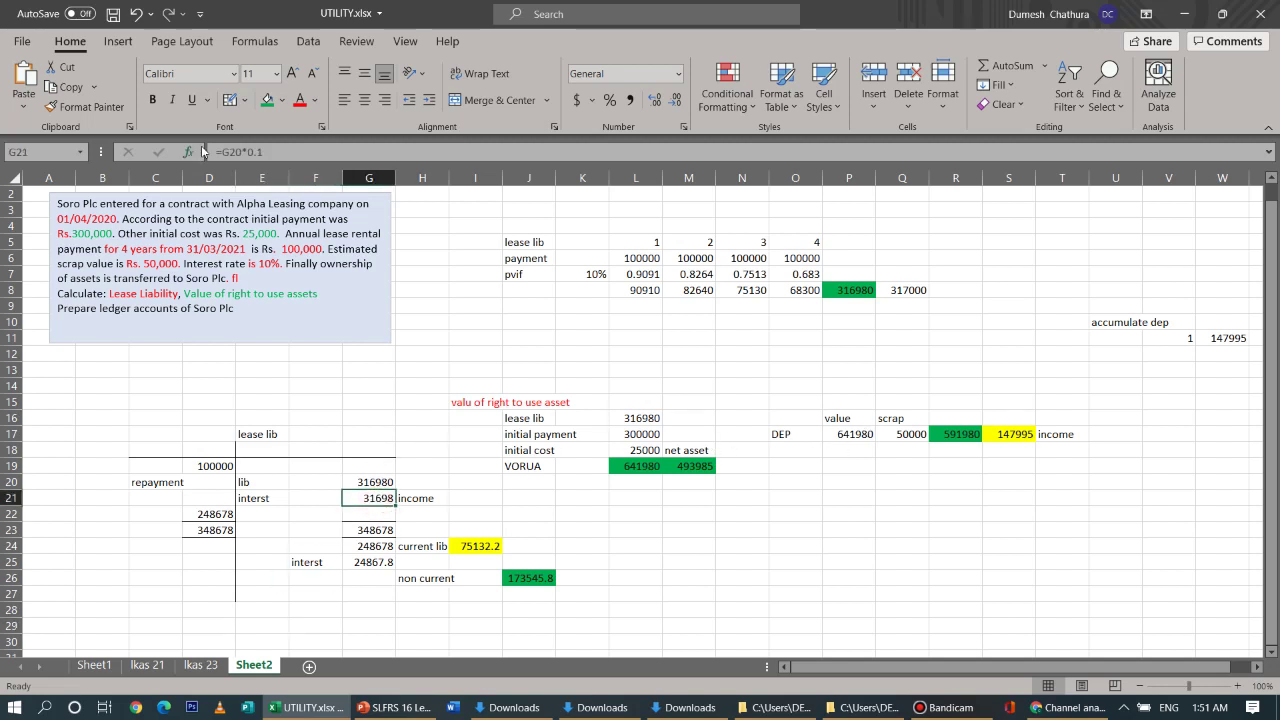
left_click(267, 100)
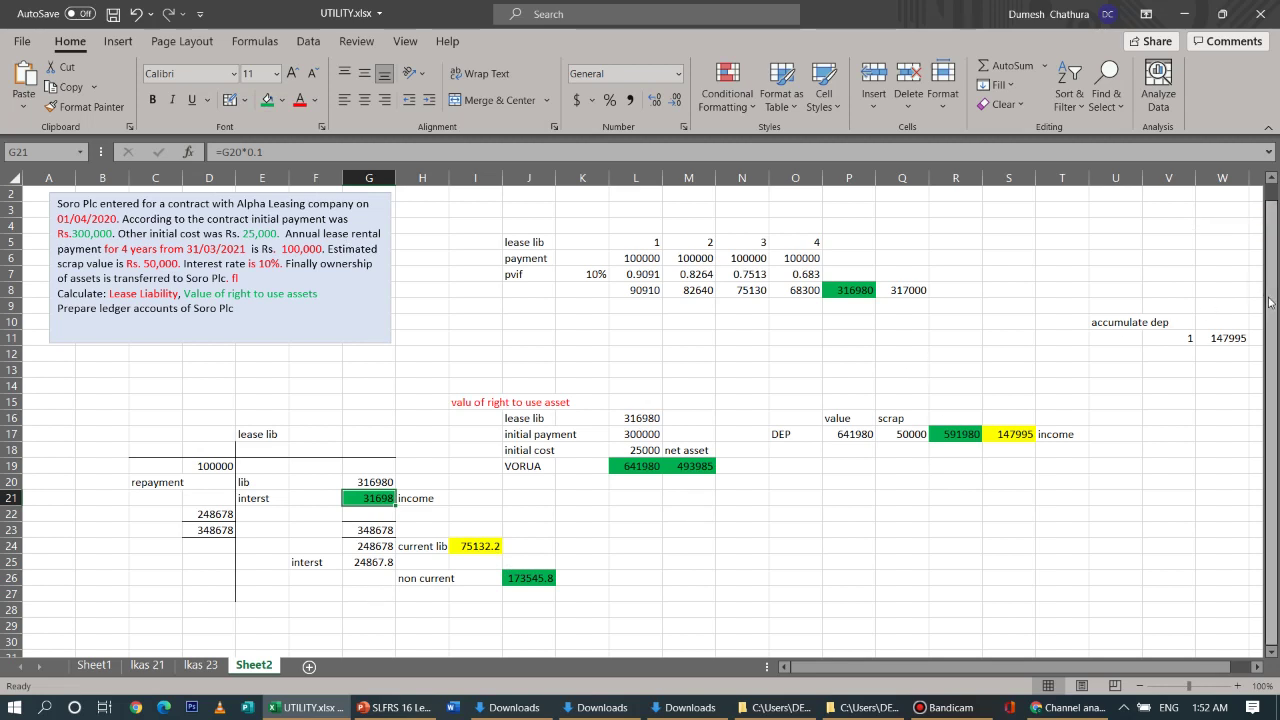
Insert a text box below the ledger account, covering about columns B to J and rows 32 to 41
left_click(1271, 660)
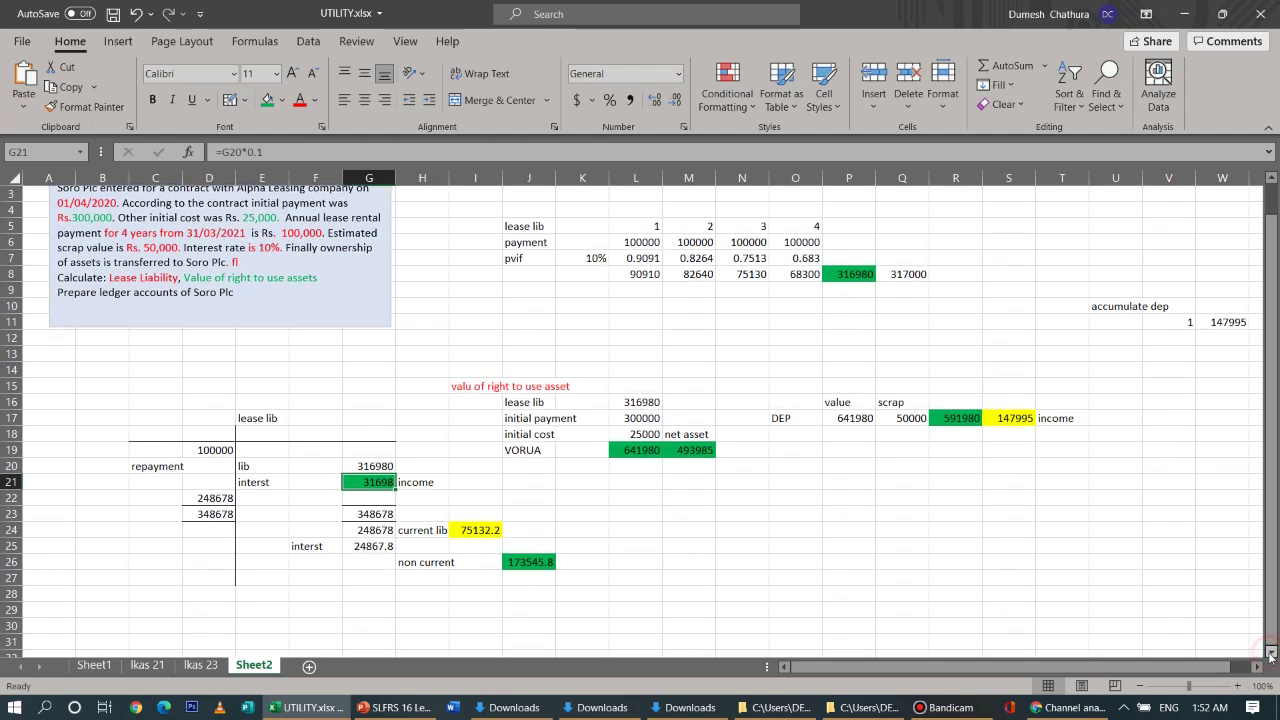
left_click(1271, 654)
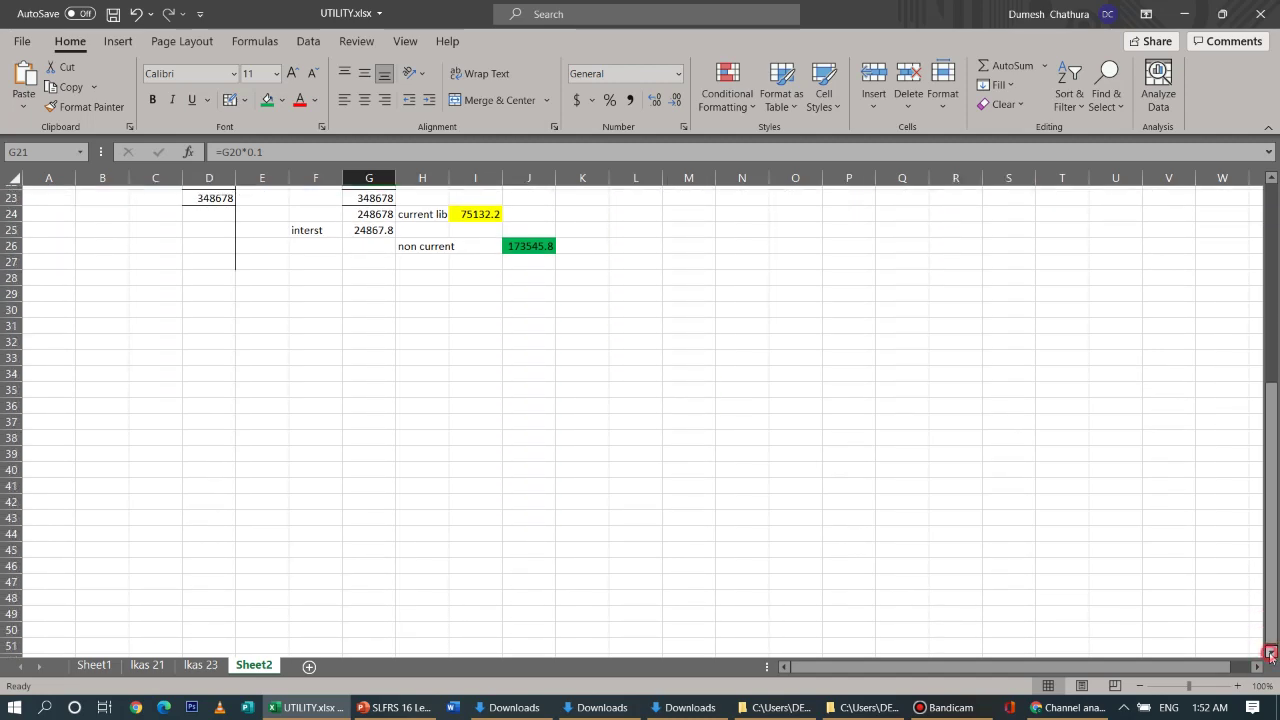
left_click(117, 41)
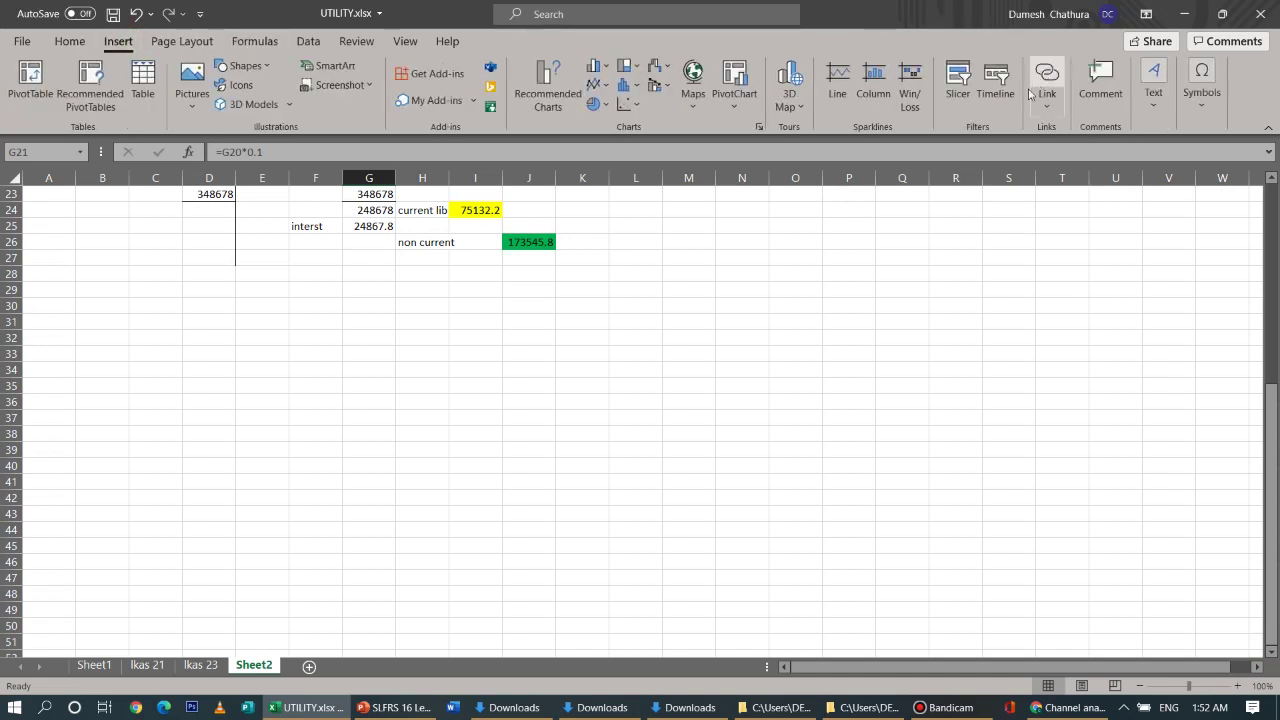
left_click(1150, 95)
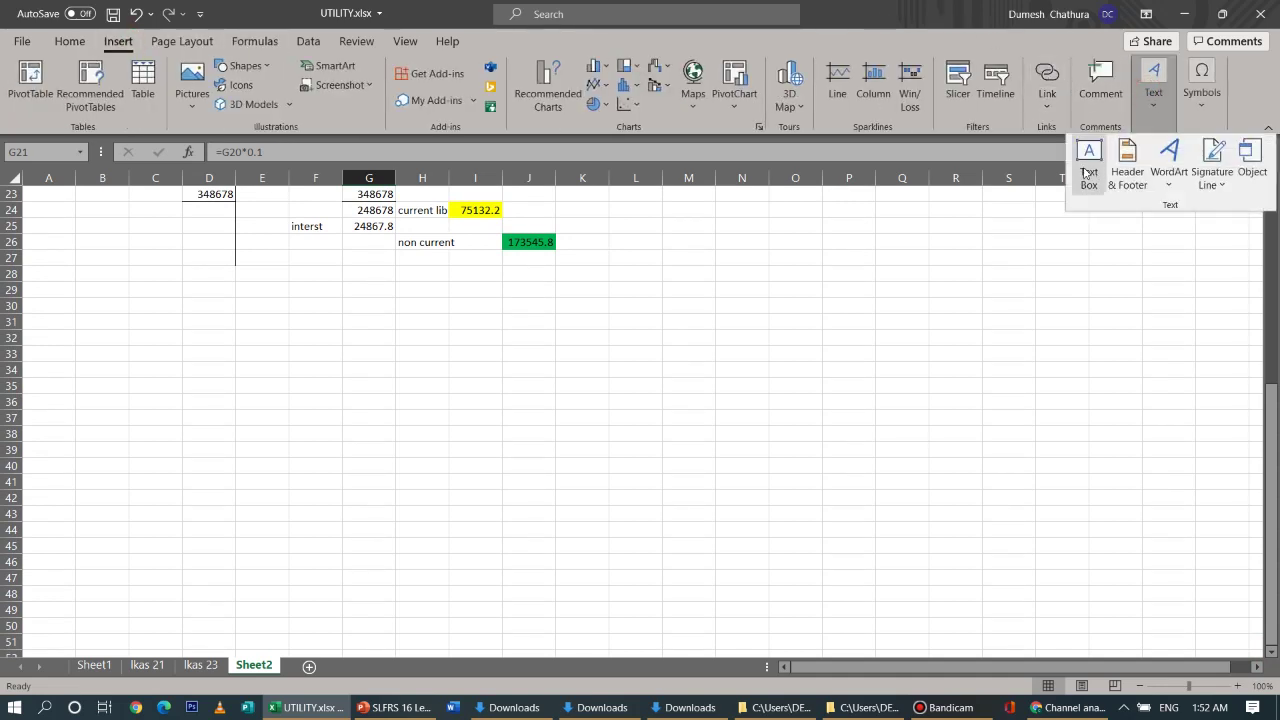
left_click(85, 334)
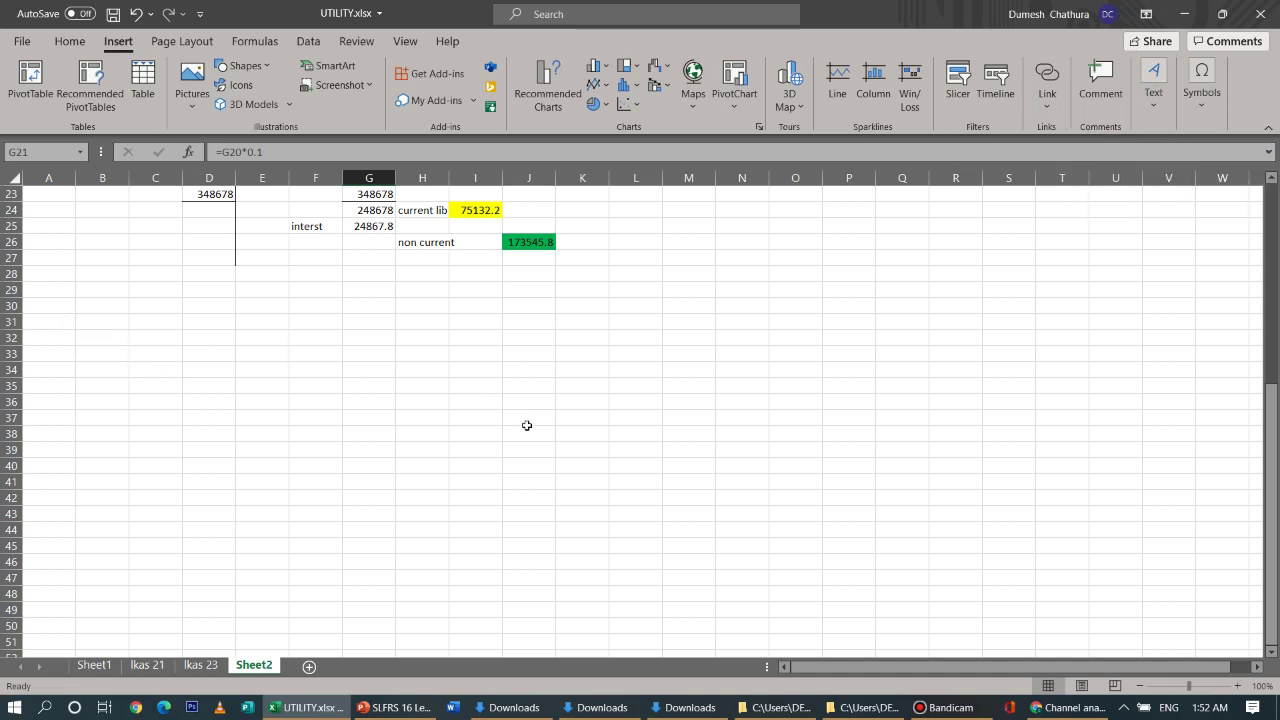
left_click_drag(134, 334, 491, 440)
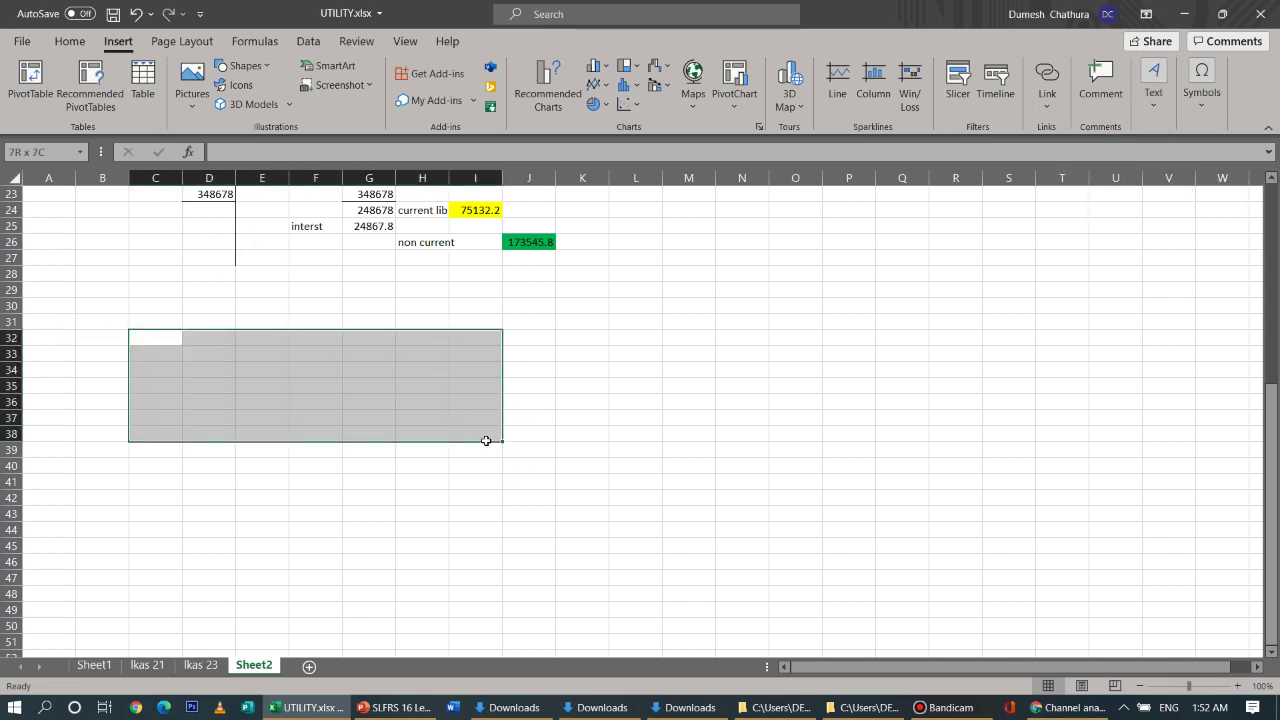
left_click(1168, 96)
left_click(1088, 162)
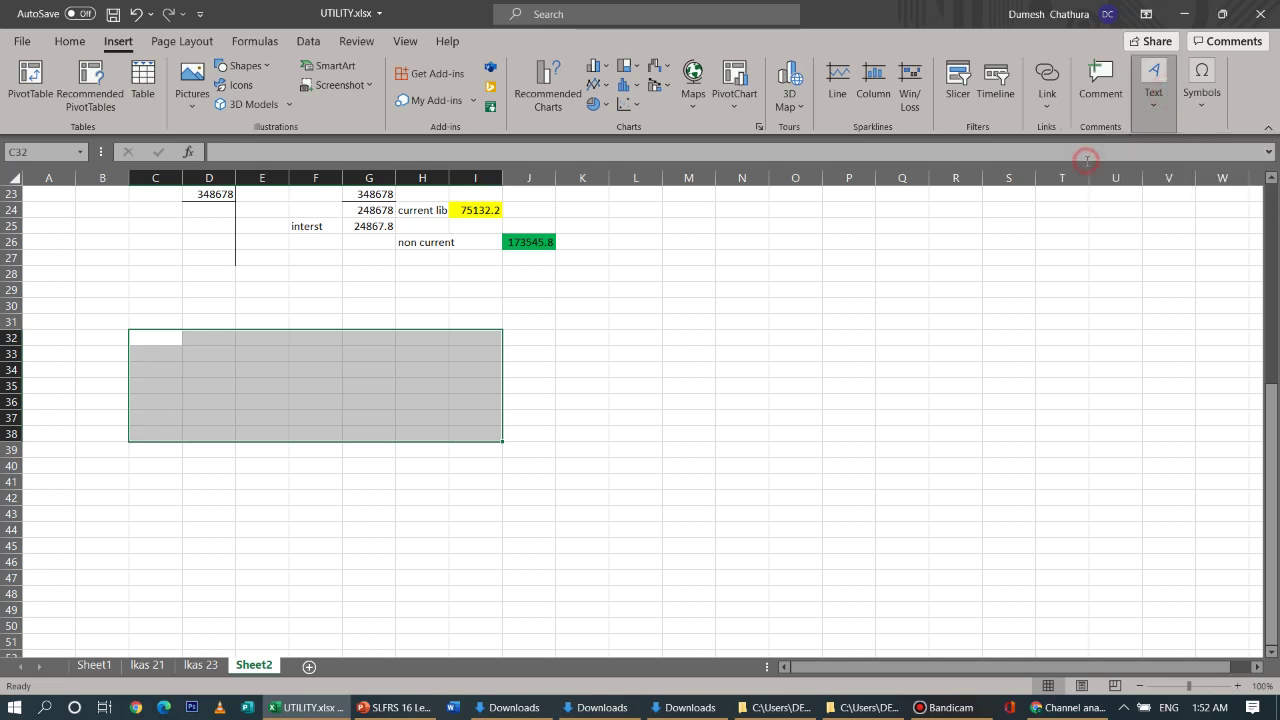
left_click_drag(107, 328, 555, 487)
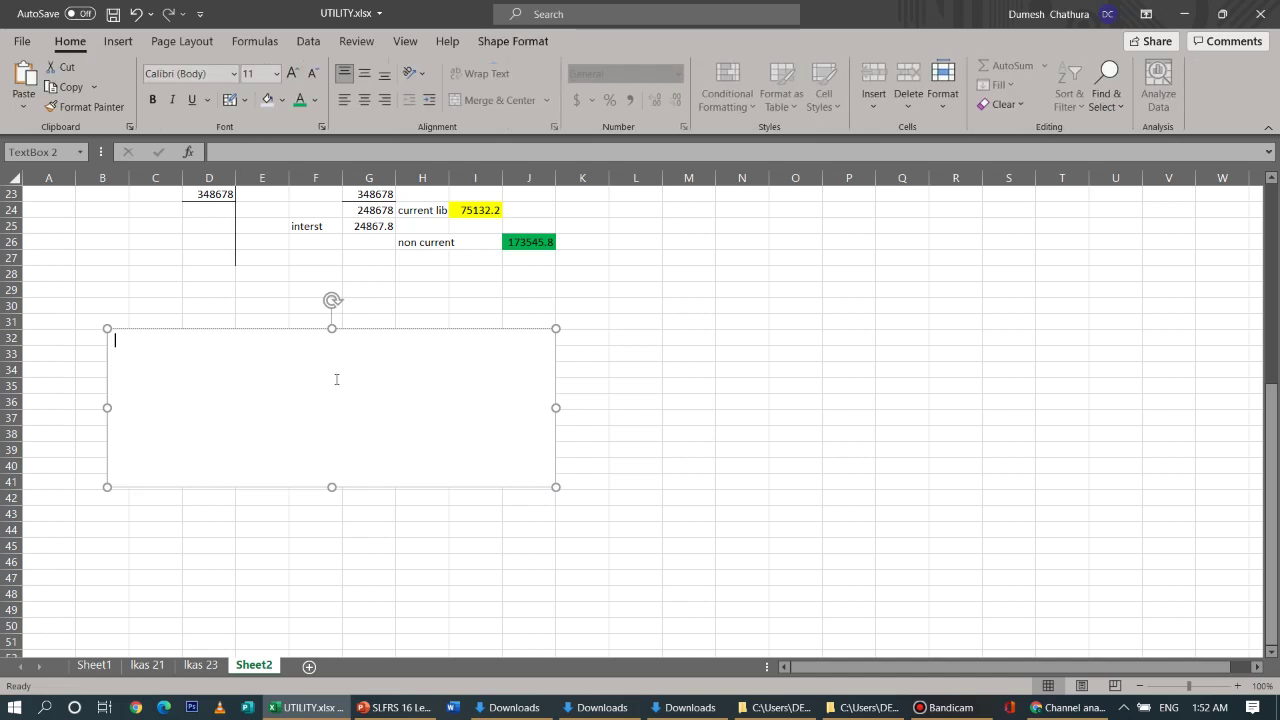
Paste the URL Manufacturing Ltd lease problem into the text box and extend the box down to about row 46 to fit it
type("URL Manufacturing Ltd entered for a contract with WBL Leasing company. According to the contract a machinery will be provided for a 4 Year period subjected to following lease payments. Initial payment was Rs.250,000 and other initial cost was Rs. 50,000 End of Year 01 - Rs 450,000 End of Year 02 – Rs 400,000 End of Year 03 – Rs 400,000 End of Year 04 -  Rs 100,000 There is an agreed lease incentive payment during the year 3 and 4 based on the performance of the machine. If the output is more than 100,000 unit per annum without any major repairs it is required to make an additional payment of Rs 25,000 per annum. In addition to the above there is a requirement of residual payment of Rs 150,000 at the end the lease period in order to obtain the ownership of the asset. Implied rate of interest is 12%.")
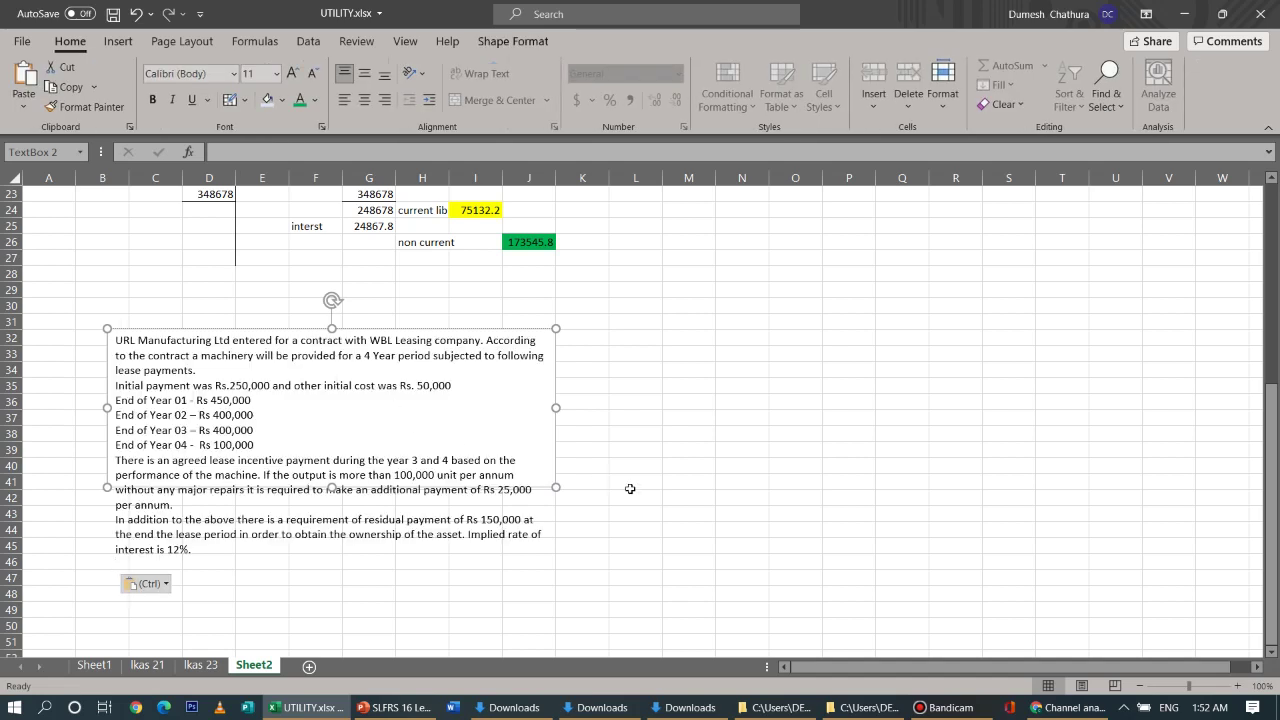
left_click_drag(555, 487, 553, 563)
left_click(720, 465)
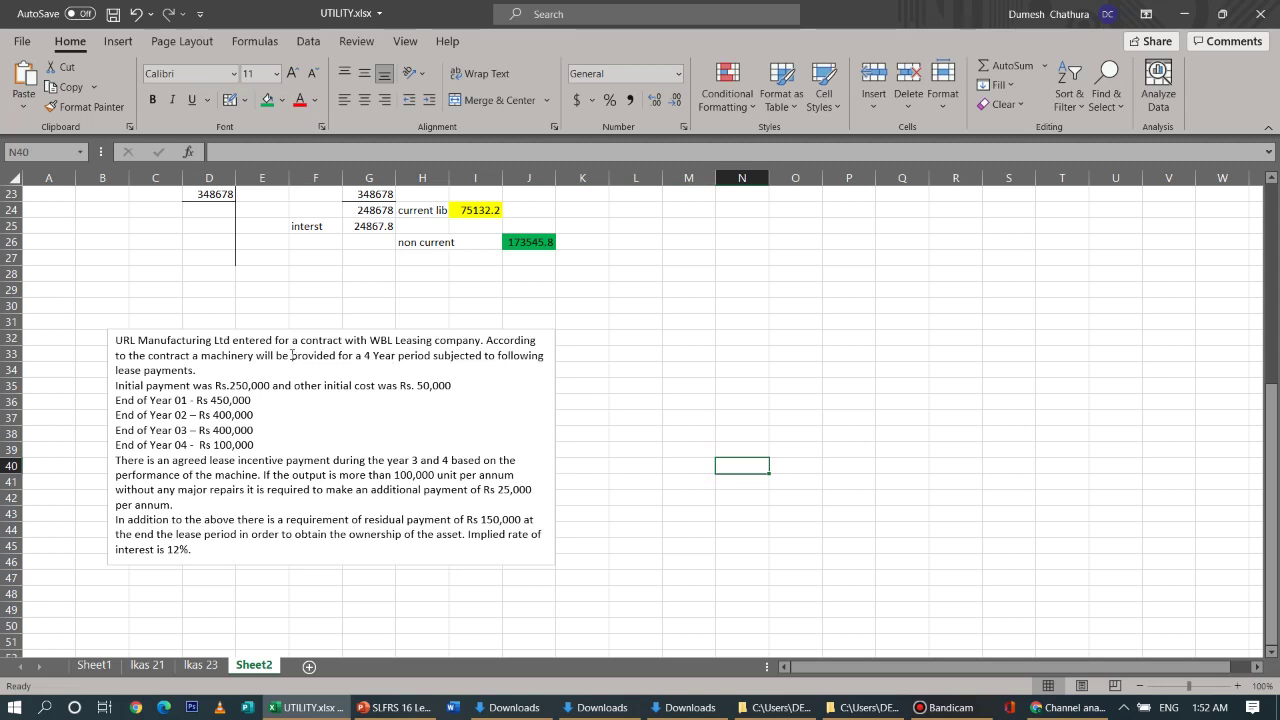
Colour "provided for a 4 Year period subjected" green and review the initial payment, other initial cost and lease incentive terms
left_click_drag(291, 356, 483, 356)
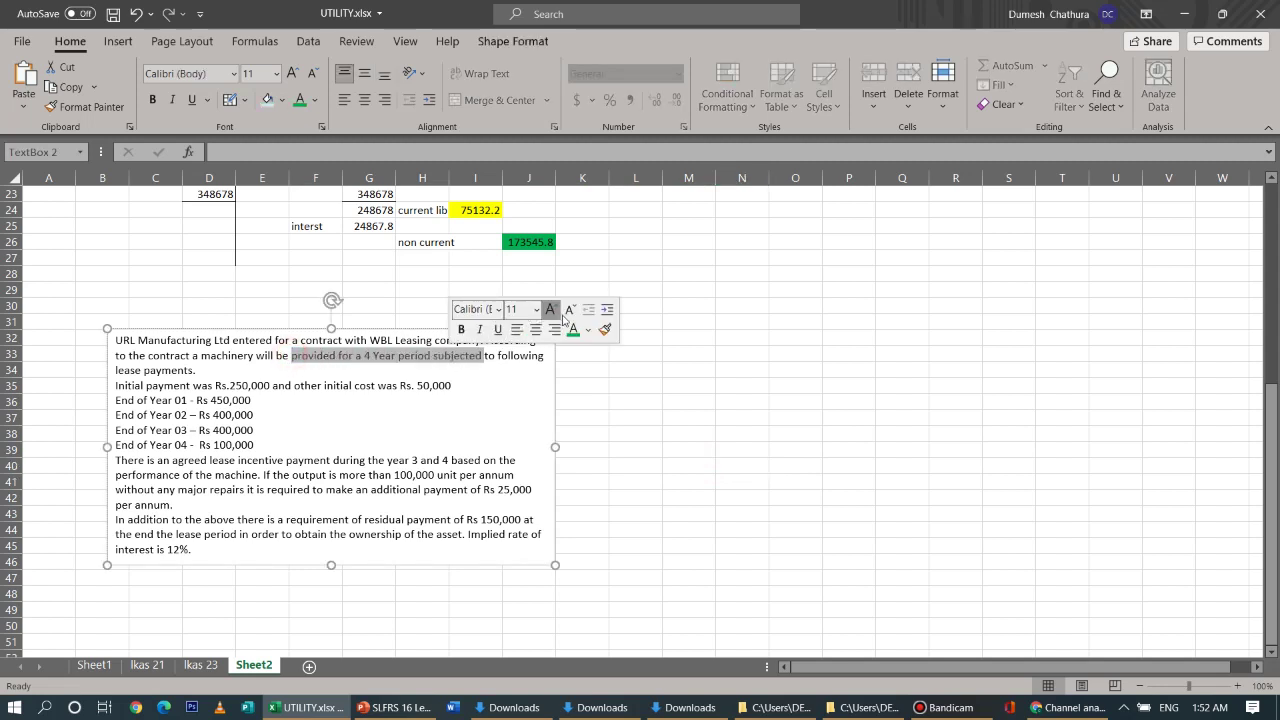
left_click(573, 329)
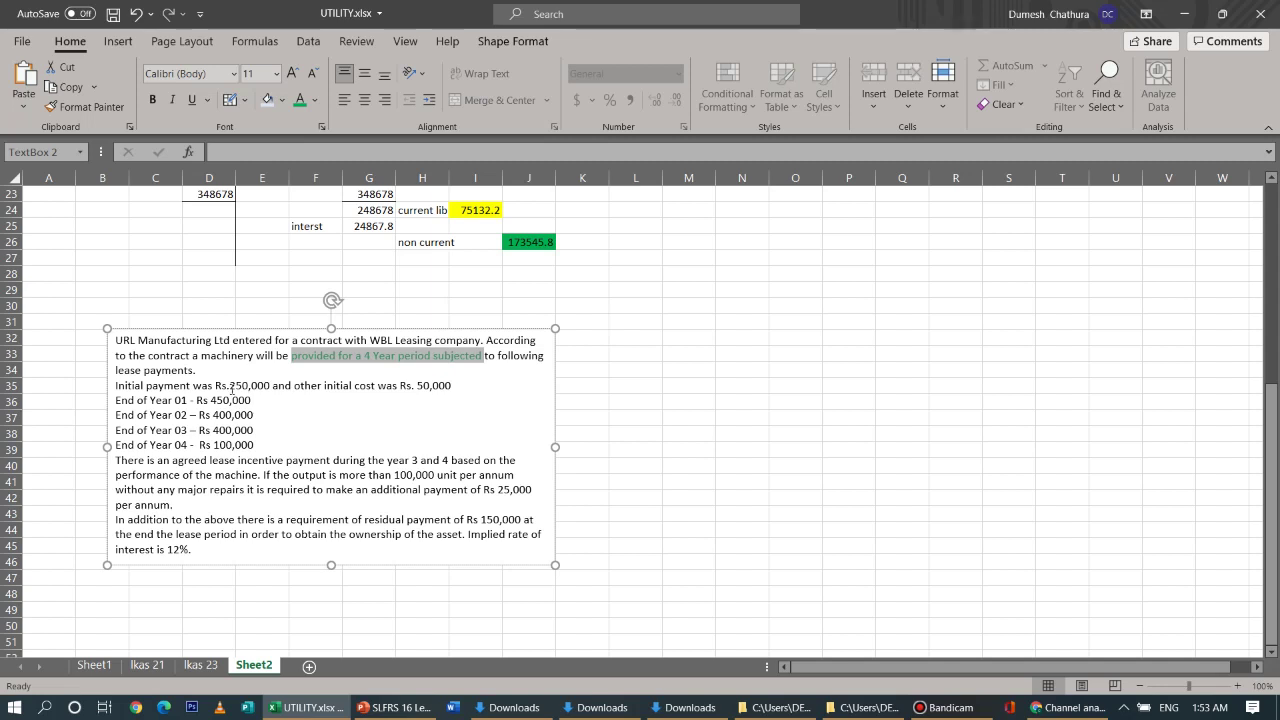
left_click_drag(229, 386, 269, 388)
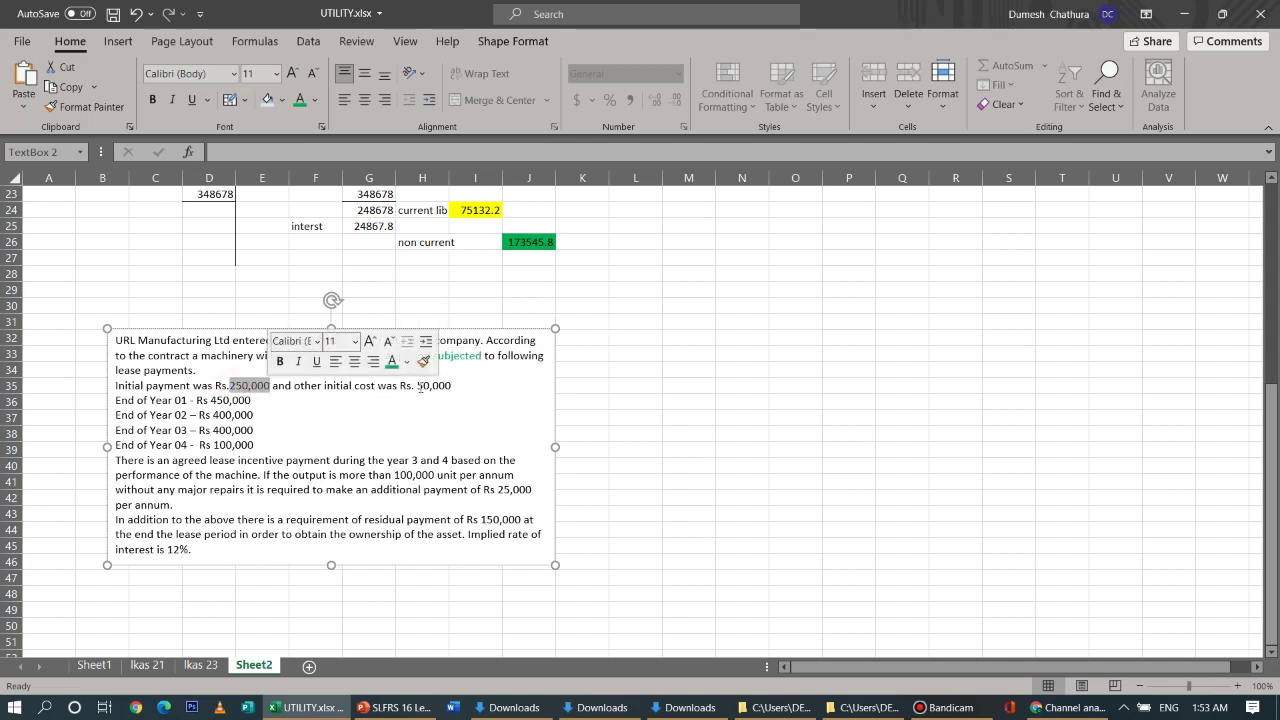
left_click_drag(418, 386, 452, 387)
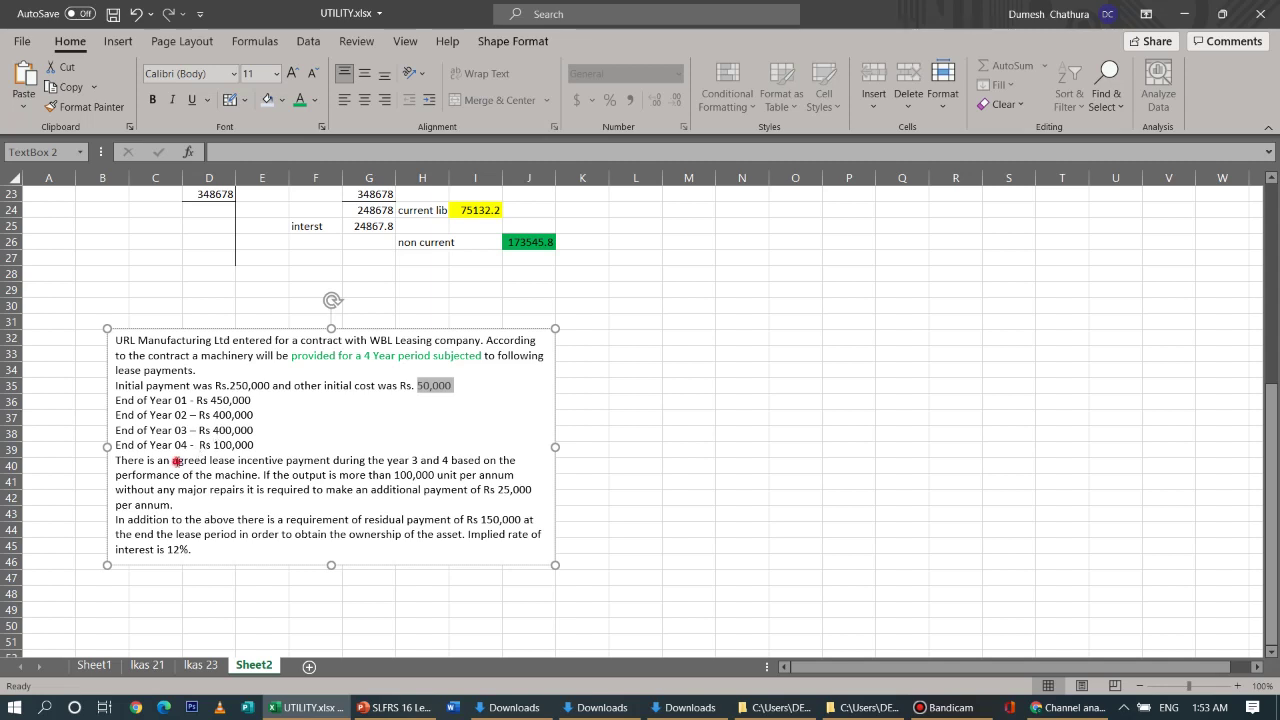
left_click_drag(172, 461, 318, 464)
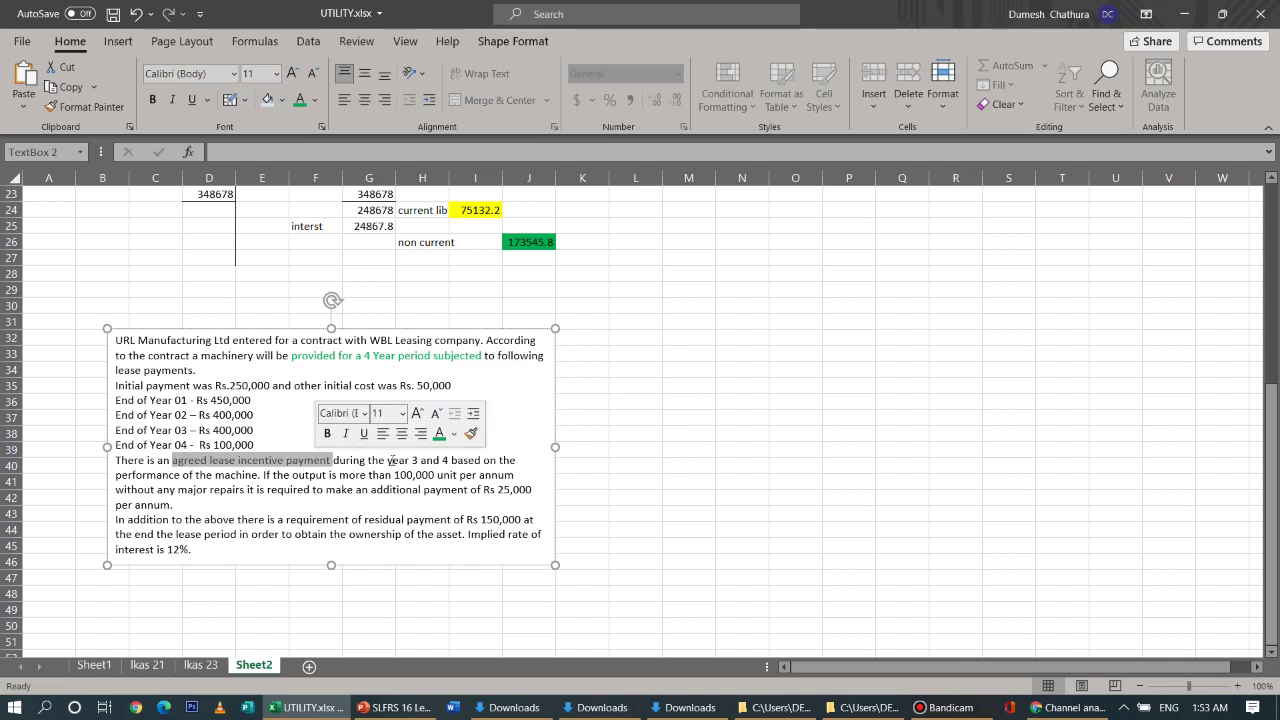
left_click(269, 414)
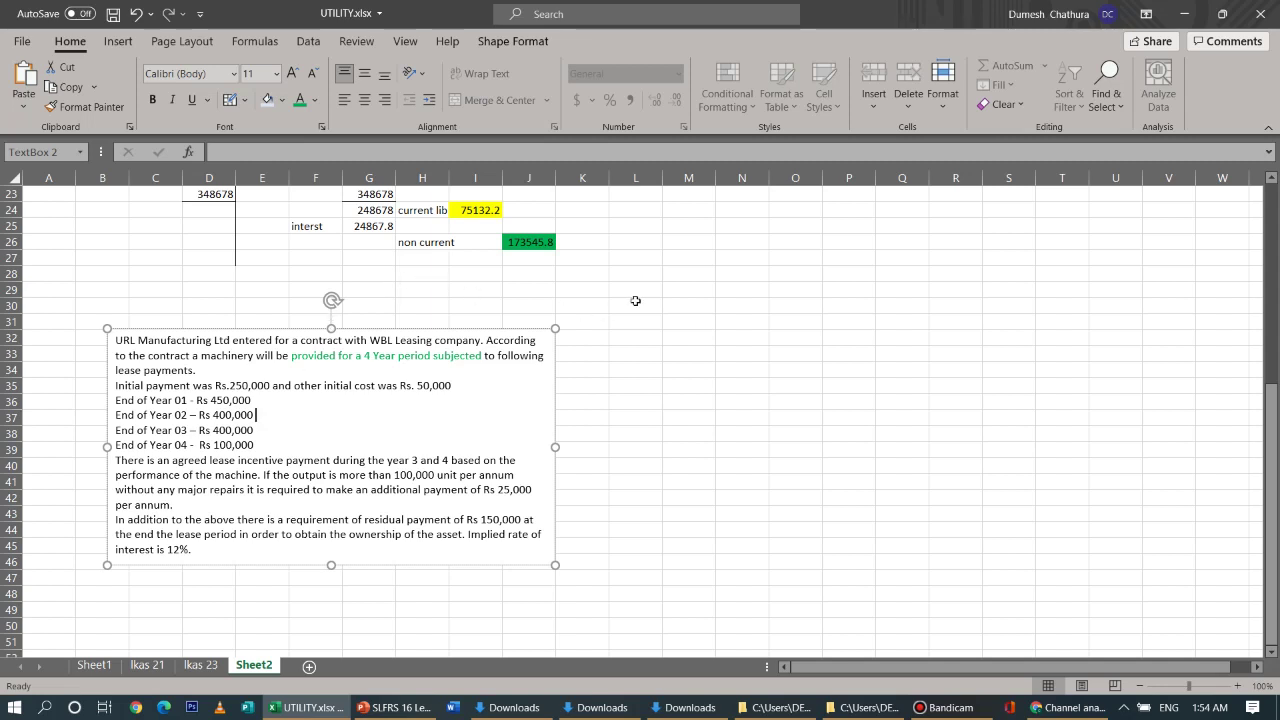
Enter the year numbers 1, 2, 3 and 4 across L33 to O33 beside the URL Manufacturing problem
left_click(702, 347)
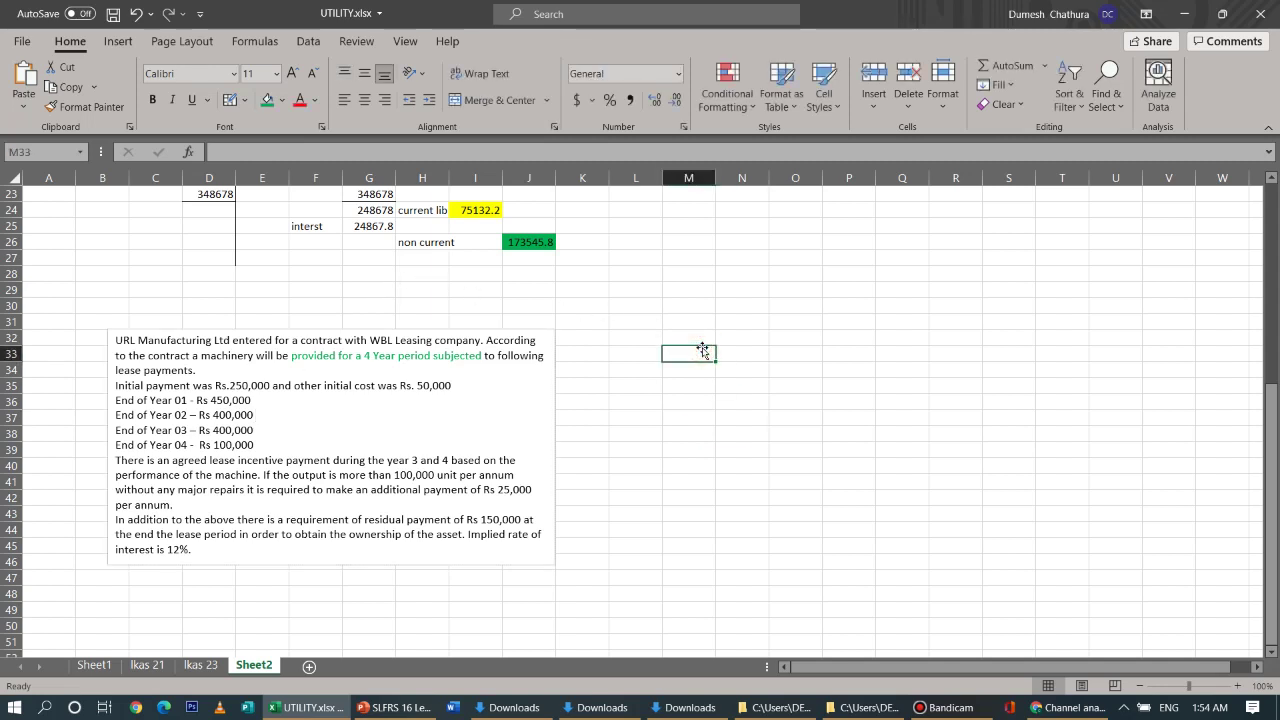
type("12")
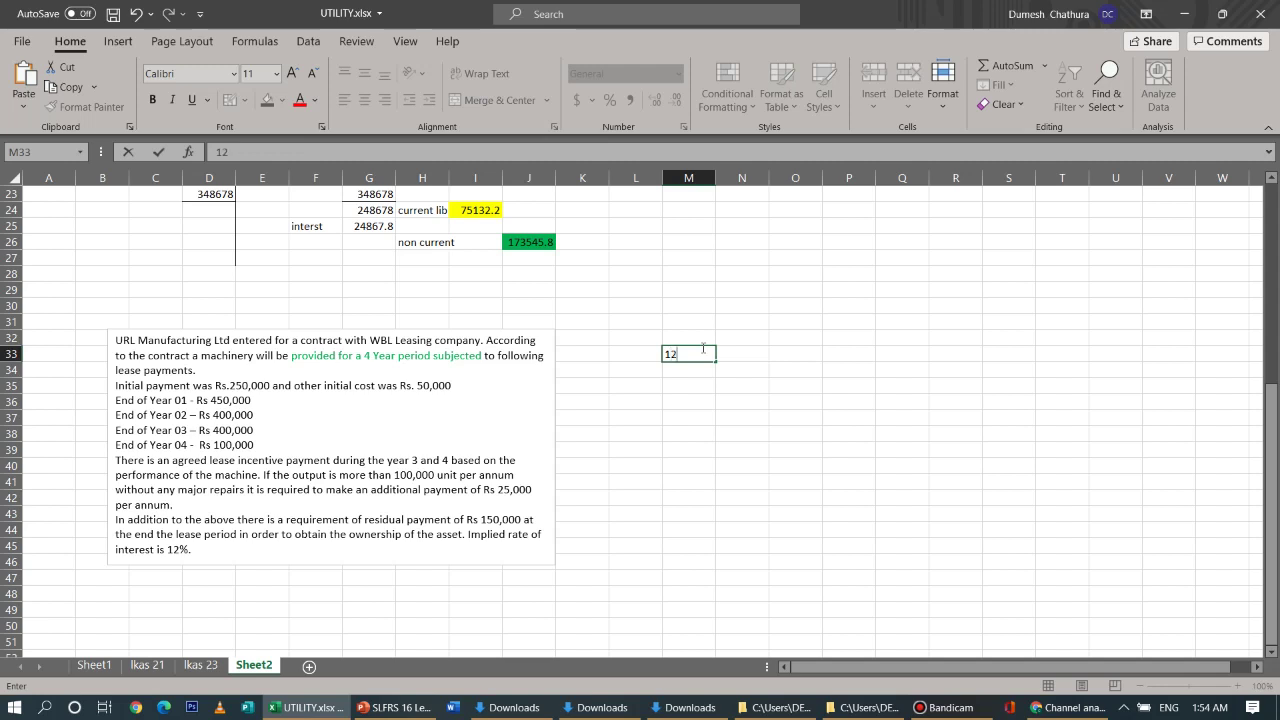
key("Tab")
type("3")
key("Tab")
type("4")
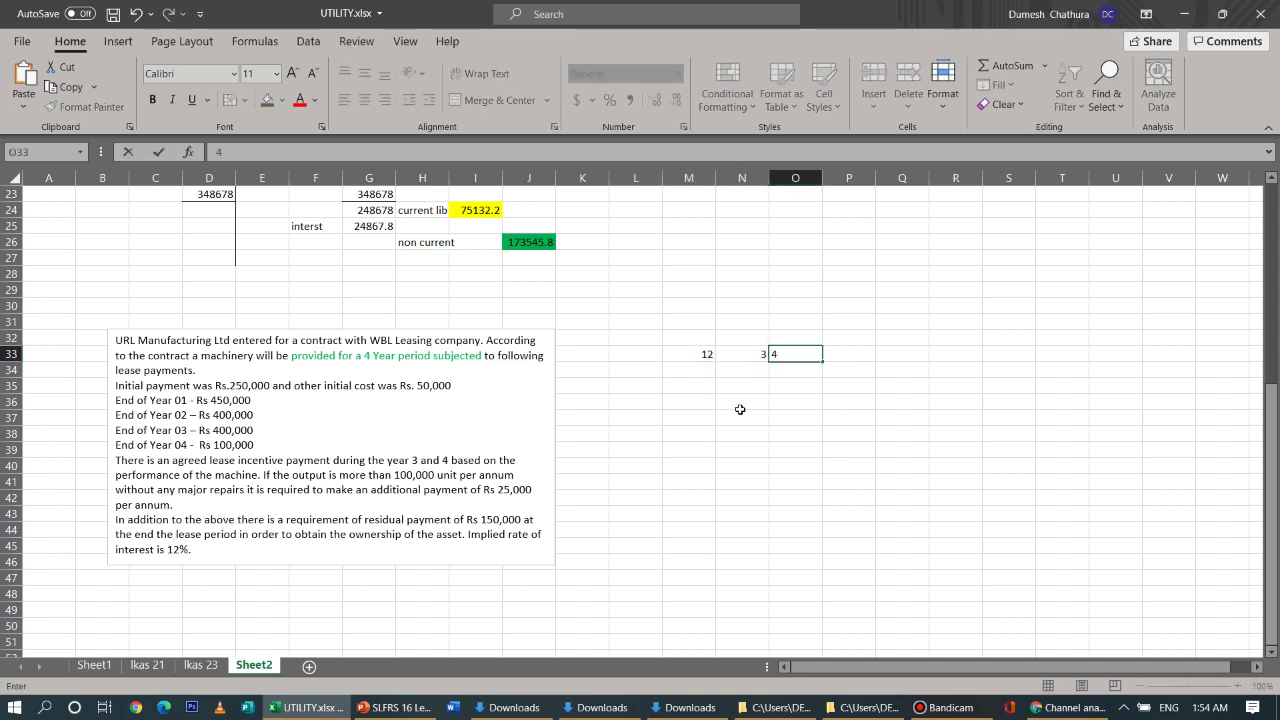
left_click_drag(743, 411, 712, 352)
left_click(711, 353)
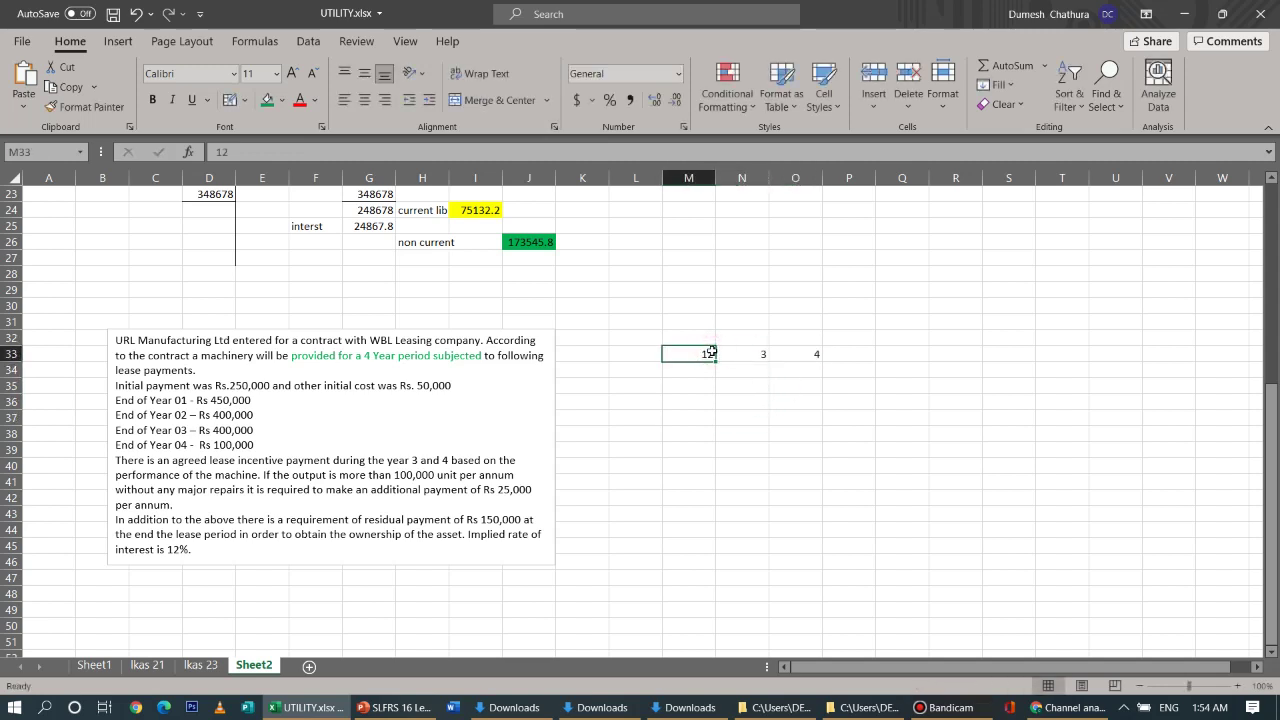
type("2")
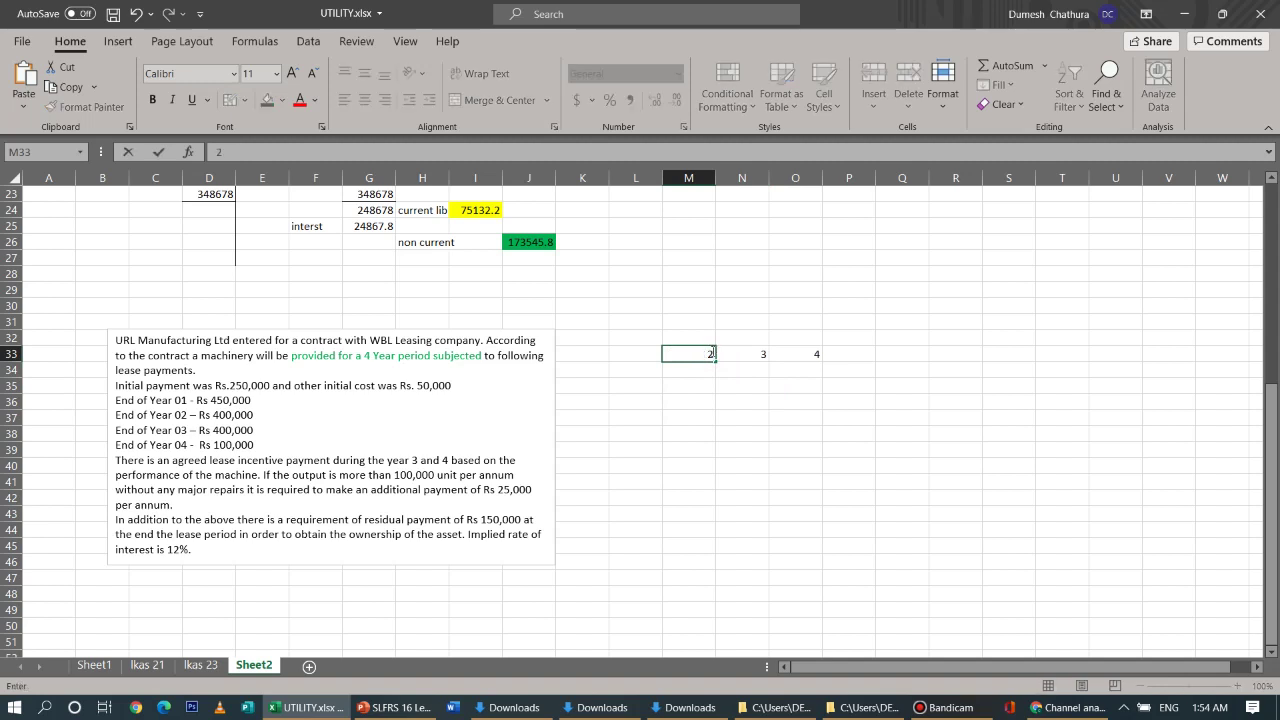
type("1")
key("BackSpace")
key("Left")
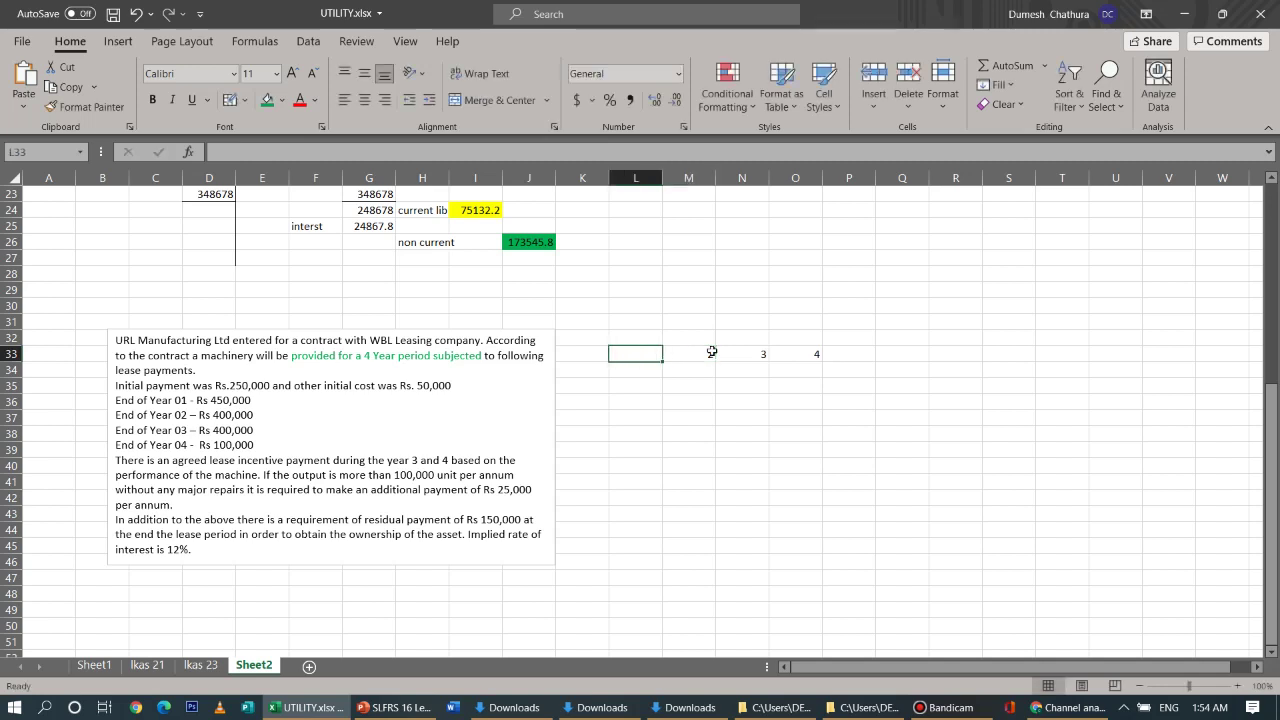
type("1")
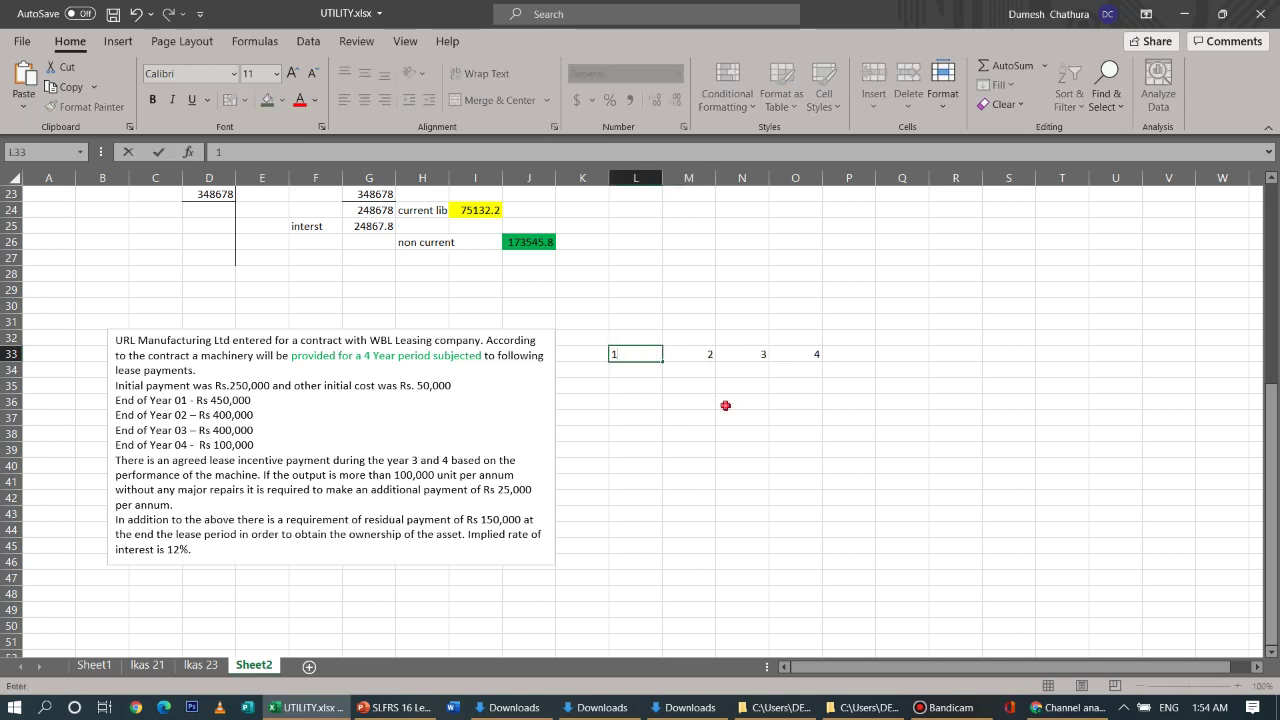
left_click(725, 404)
Enter the yearly lease payments 450000, 400000, 400000 and 100000 under years 1 to 4 in L34 to O34
left_click(652, 372)
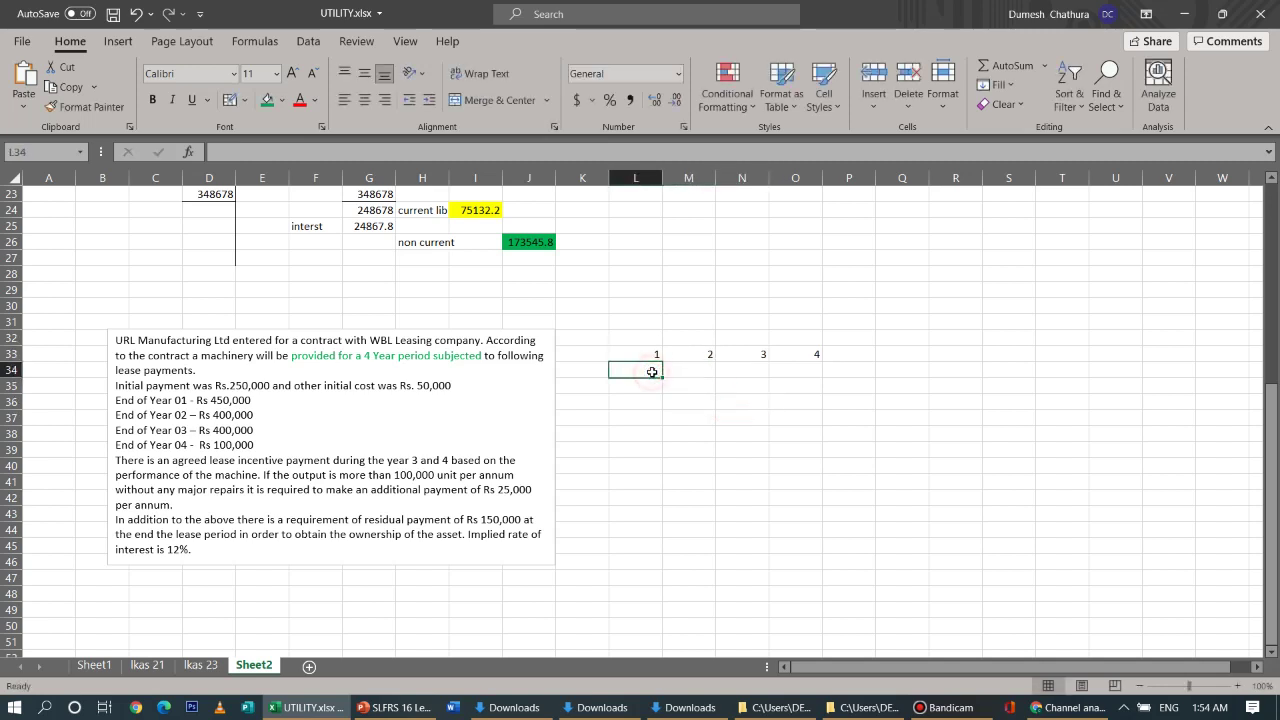
type("450000")
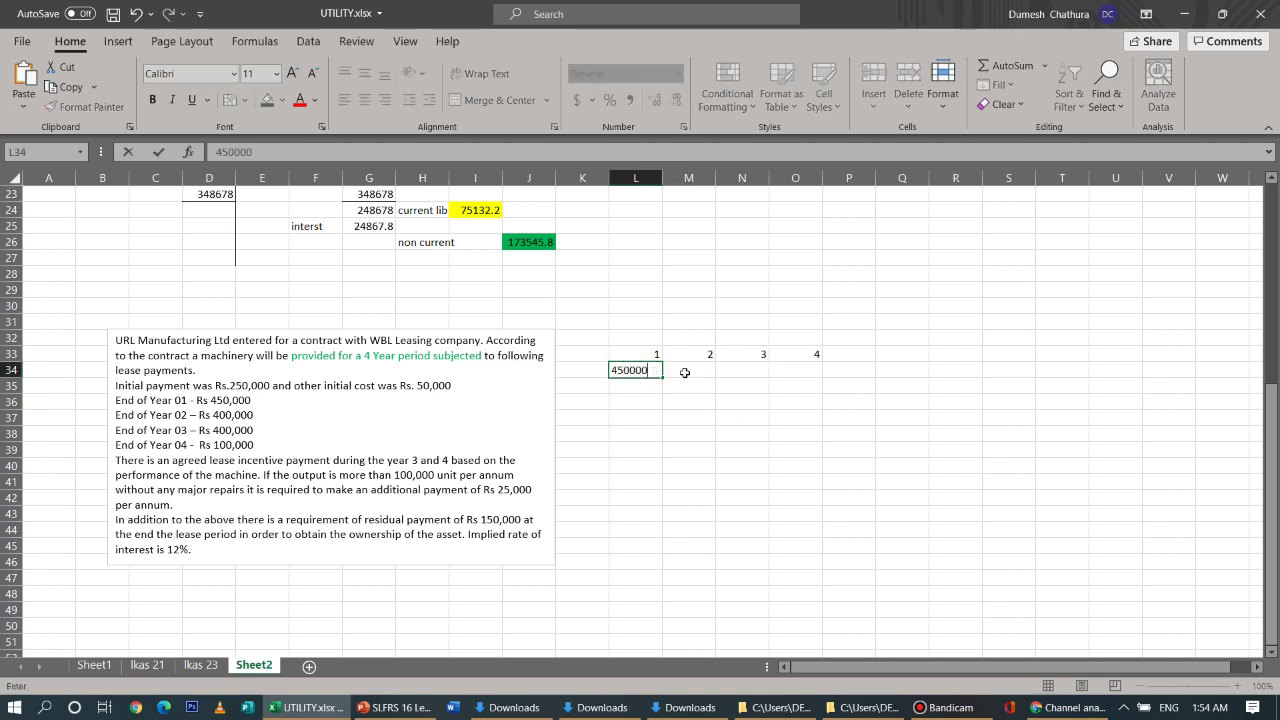
left_click(682, 372)
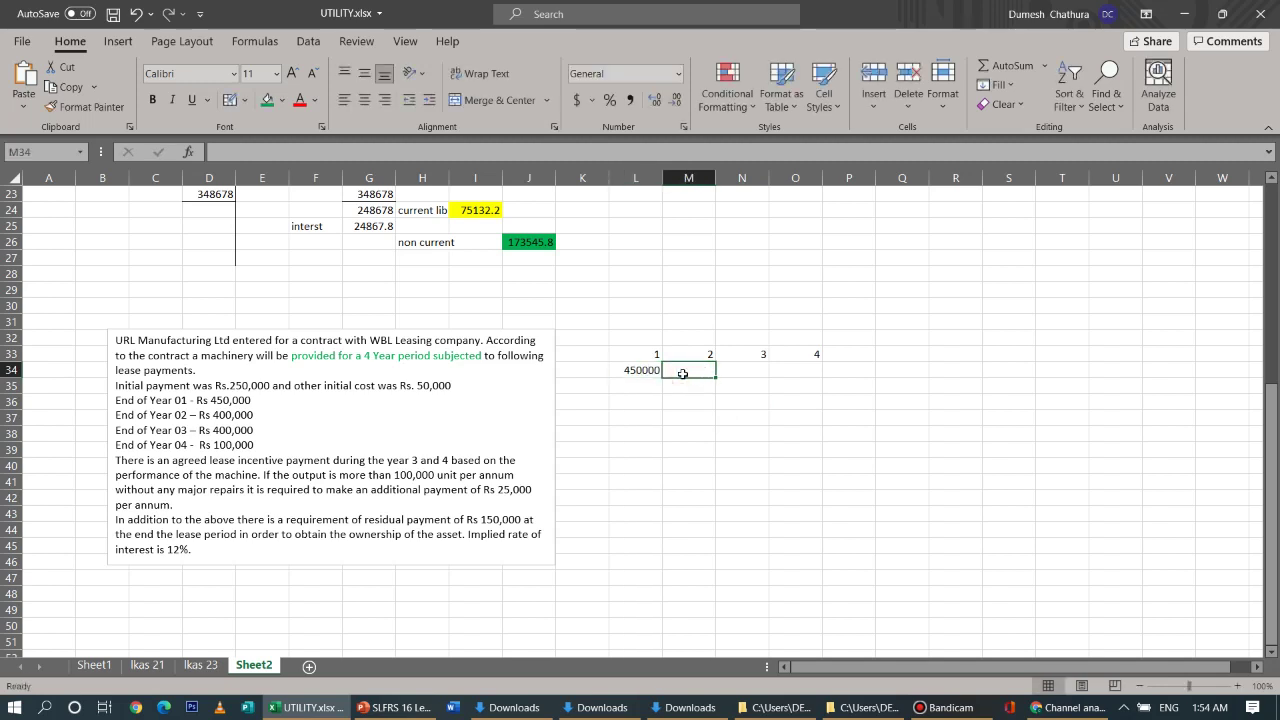
type("400000")
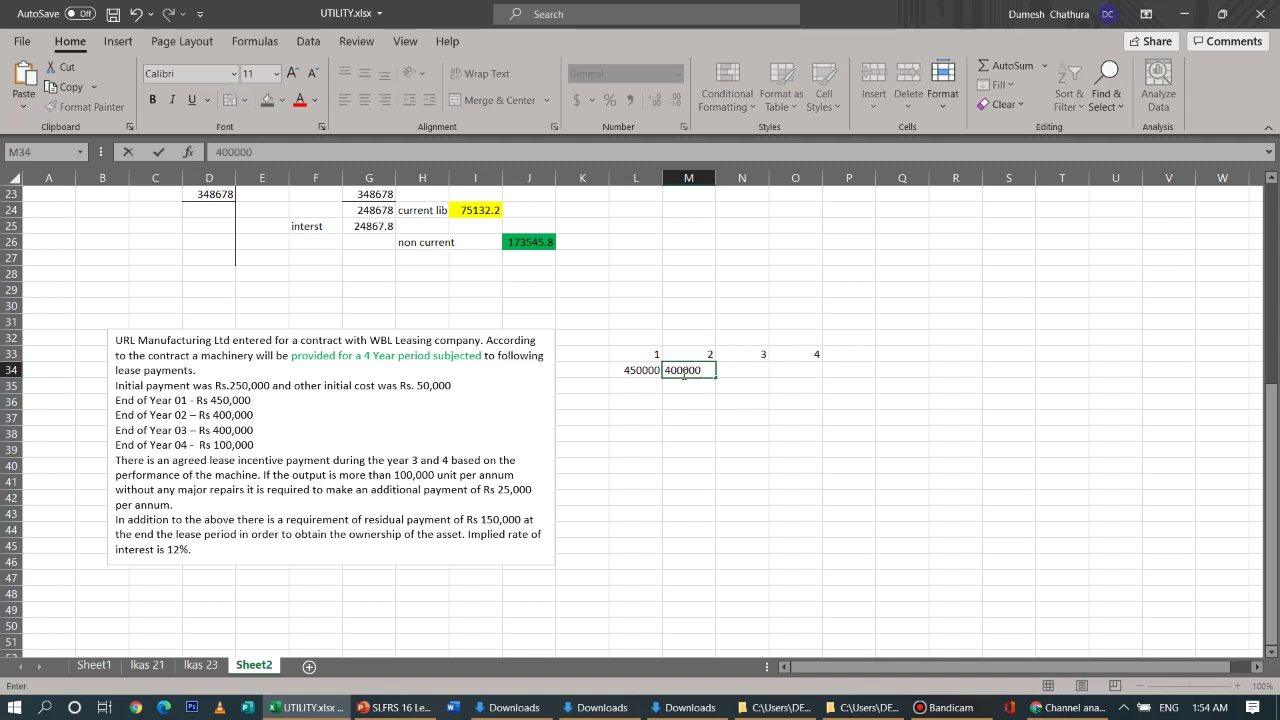
left_click(729, 373)
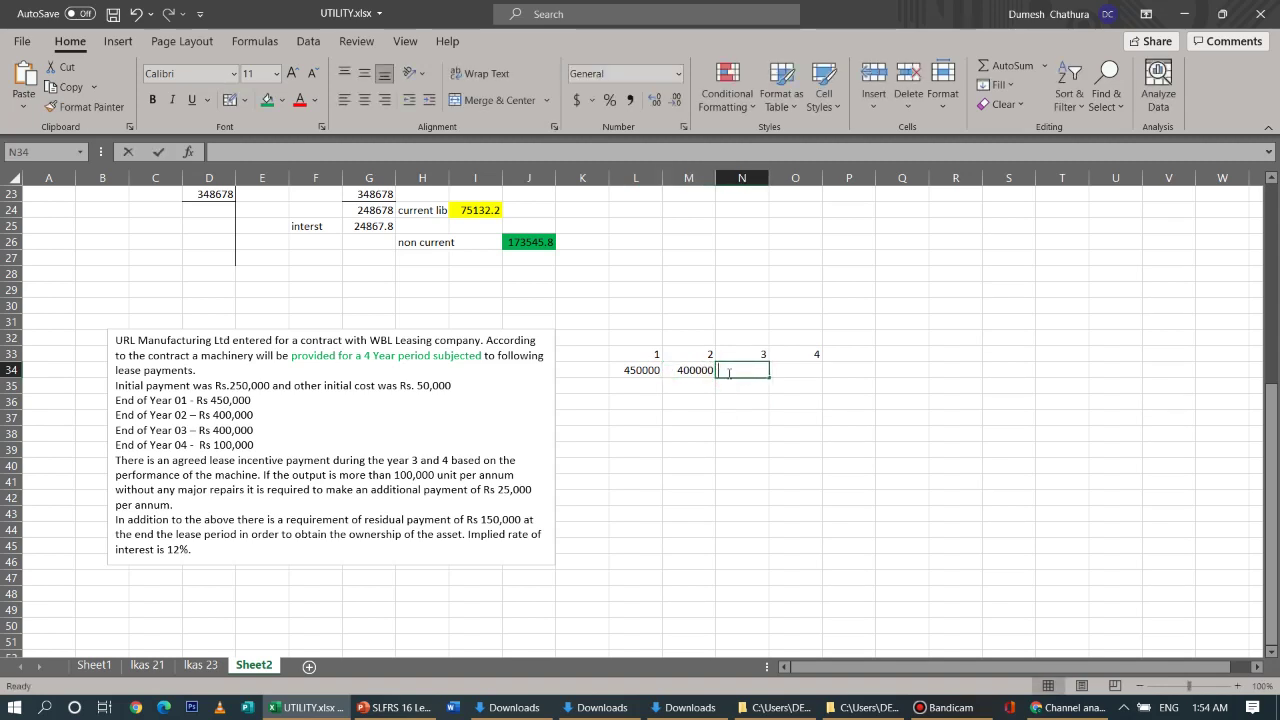
type("400000")
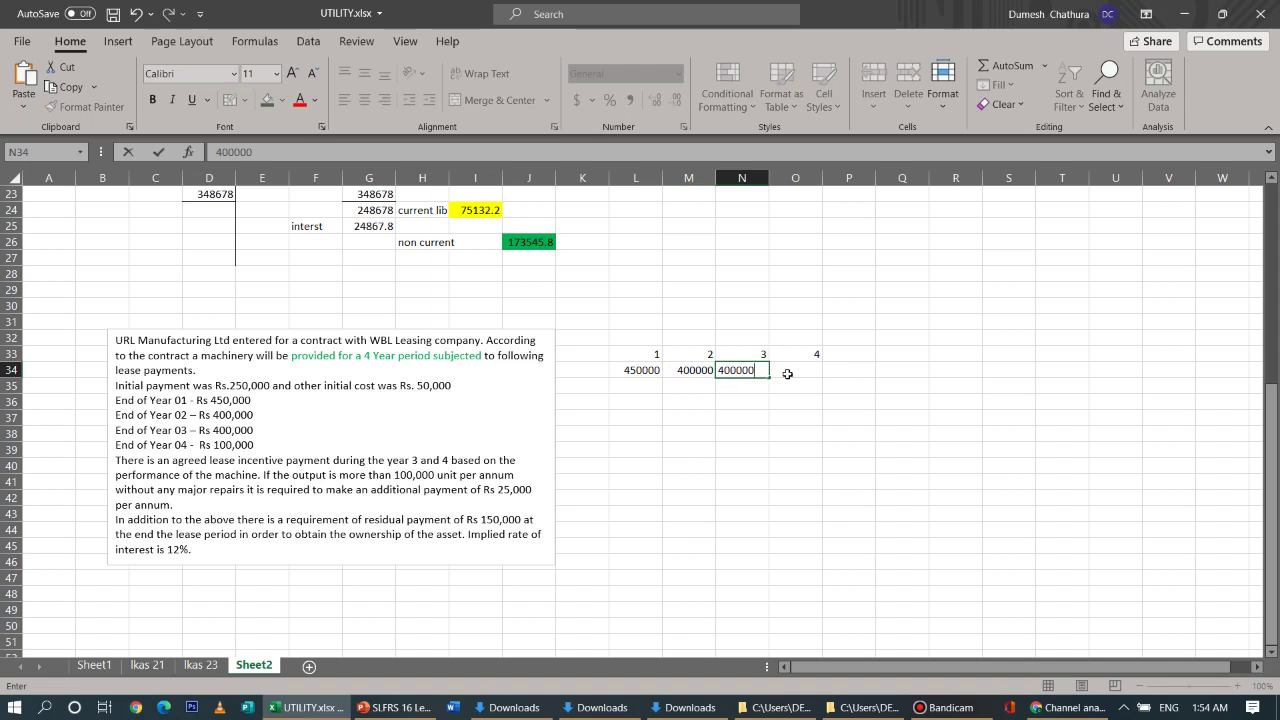
left_click(787, 373)
type("10000")
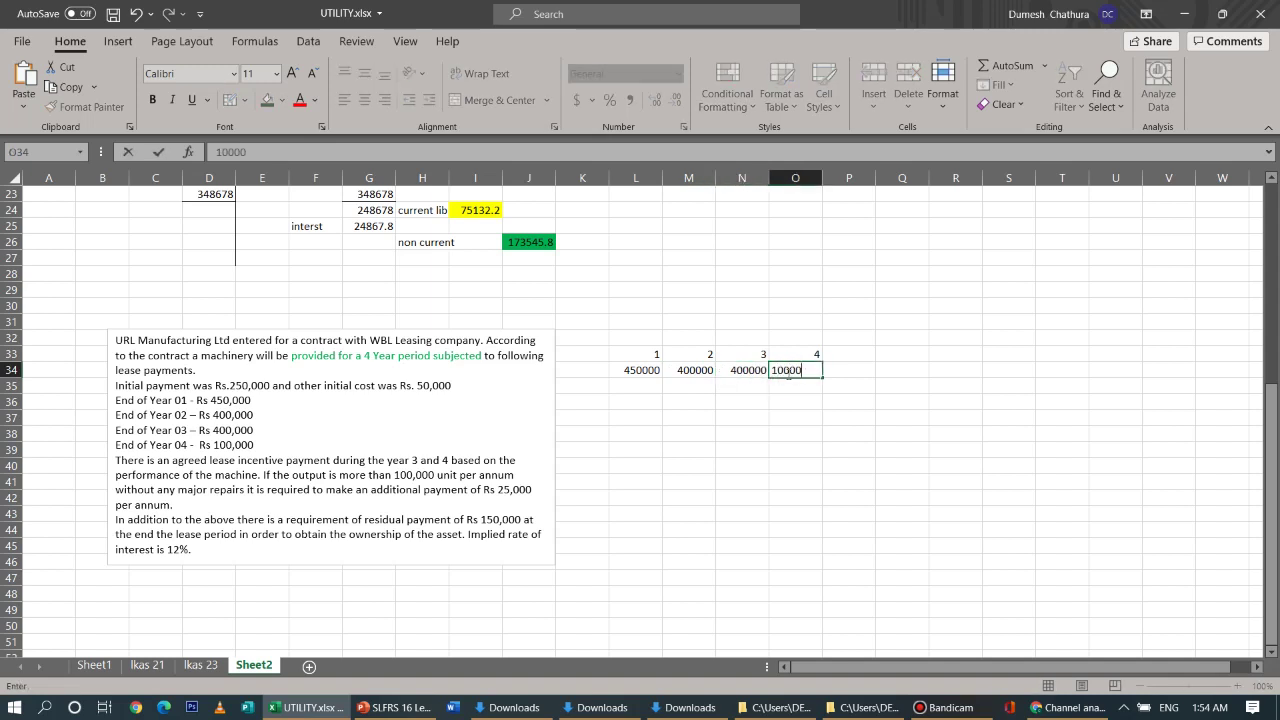
type("0")
left_click(788, 386)
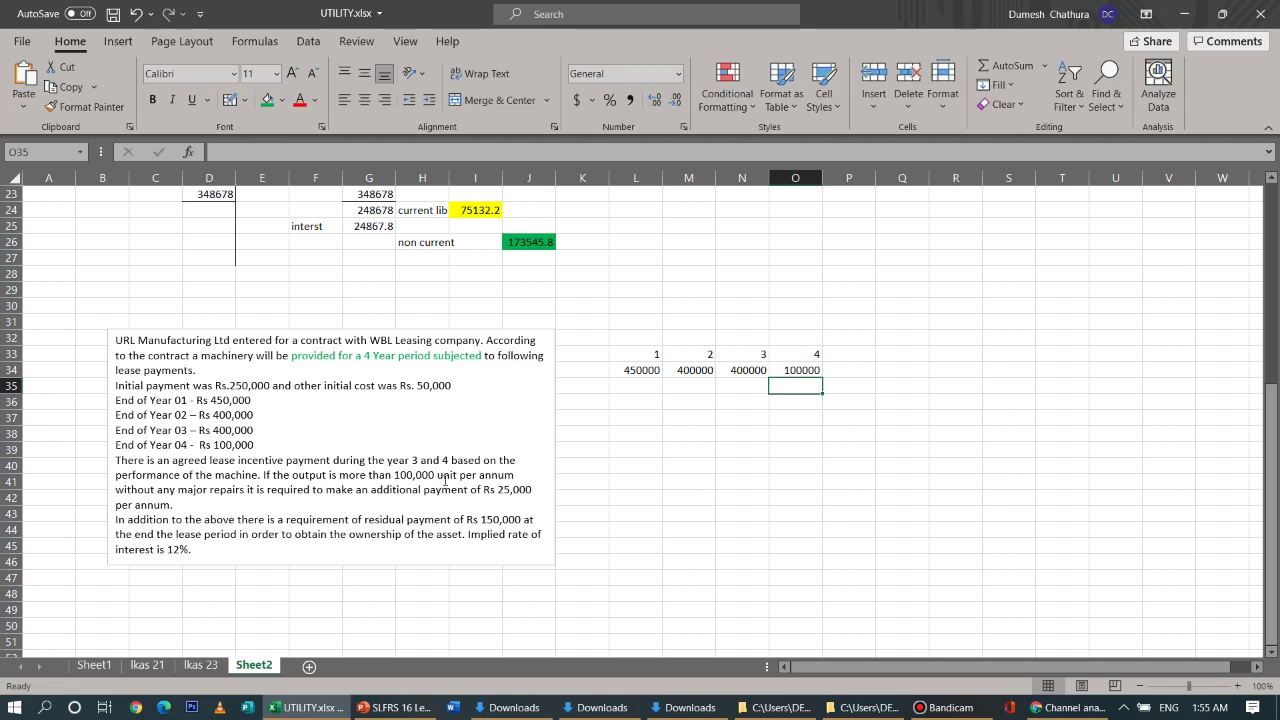
Label the payment row "PMT" in K34 and the row below it "AI" in K35
left_click(595, 392)
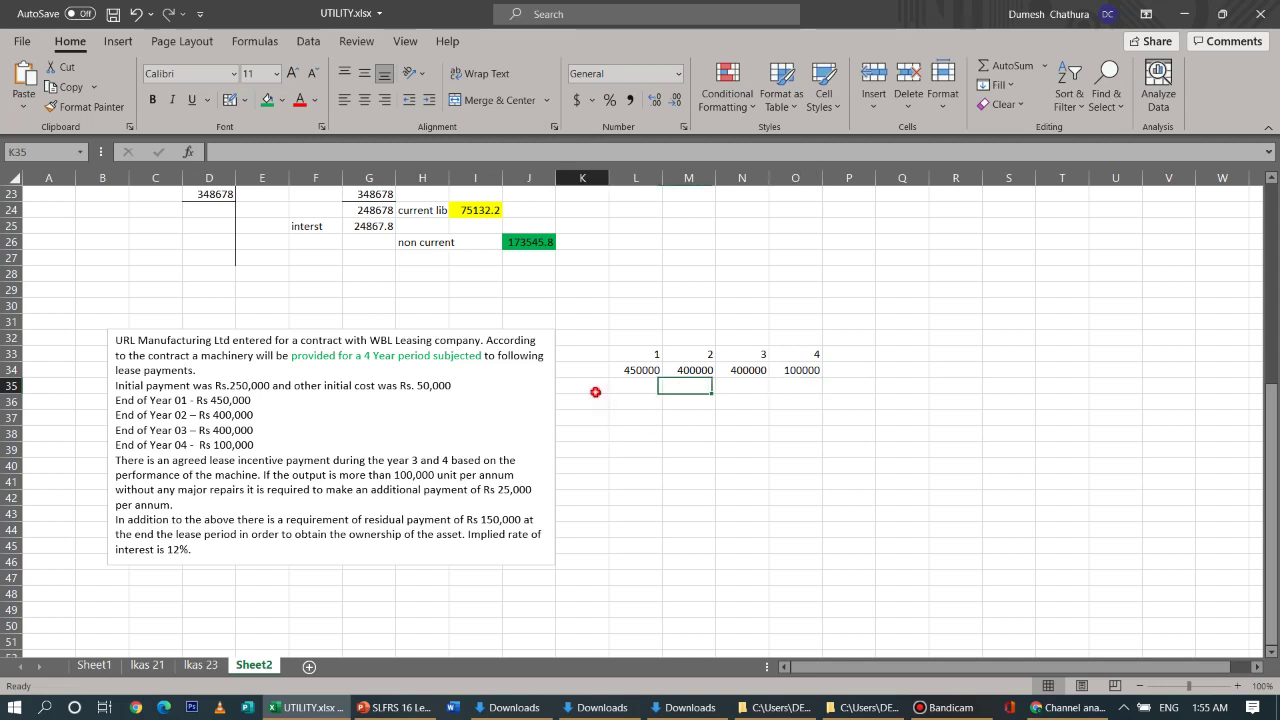
left_click(584, 368)
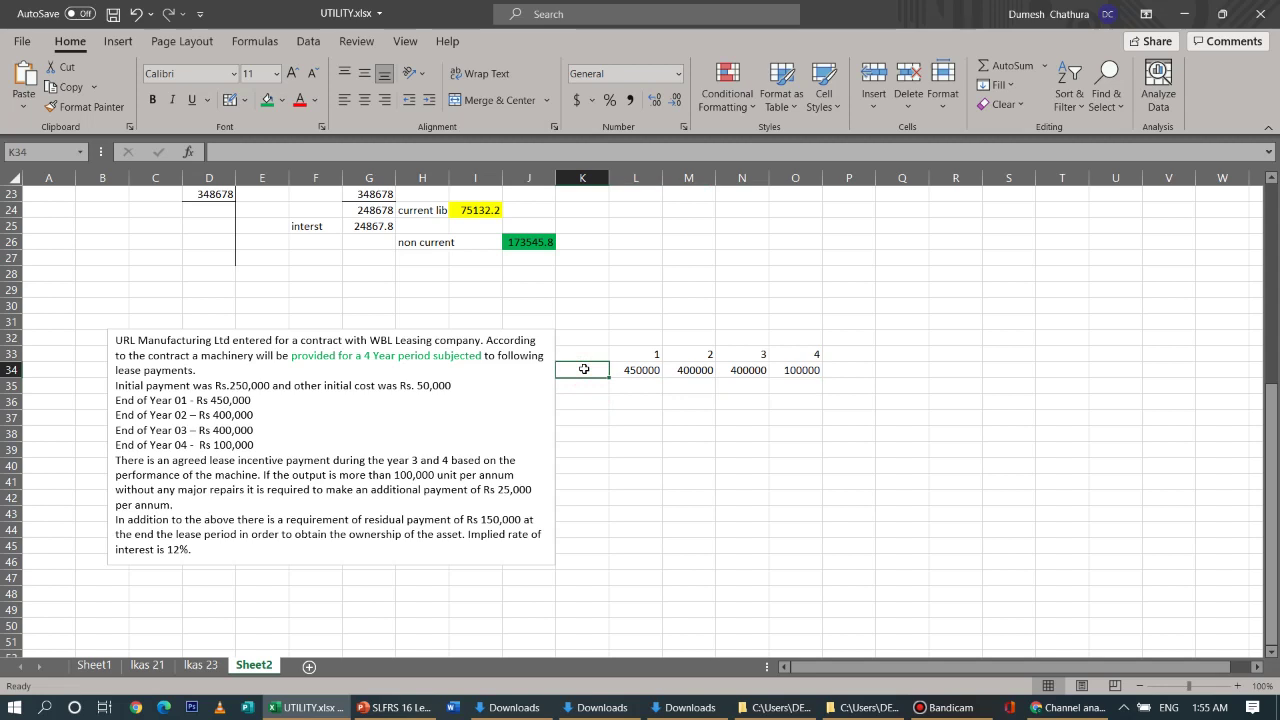
type("PMT")
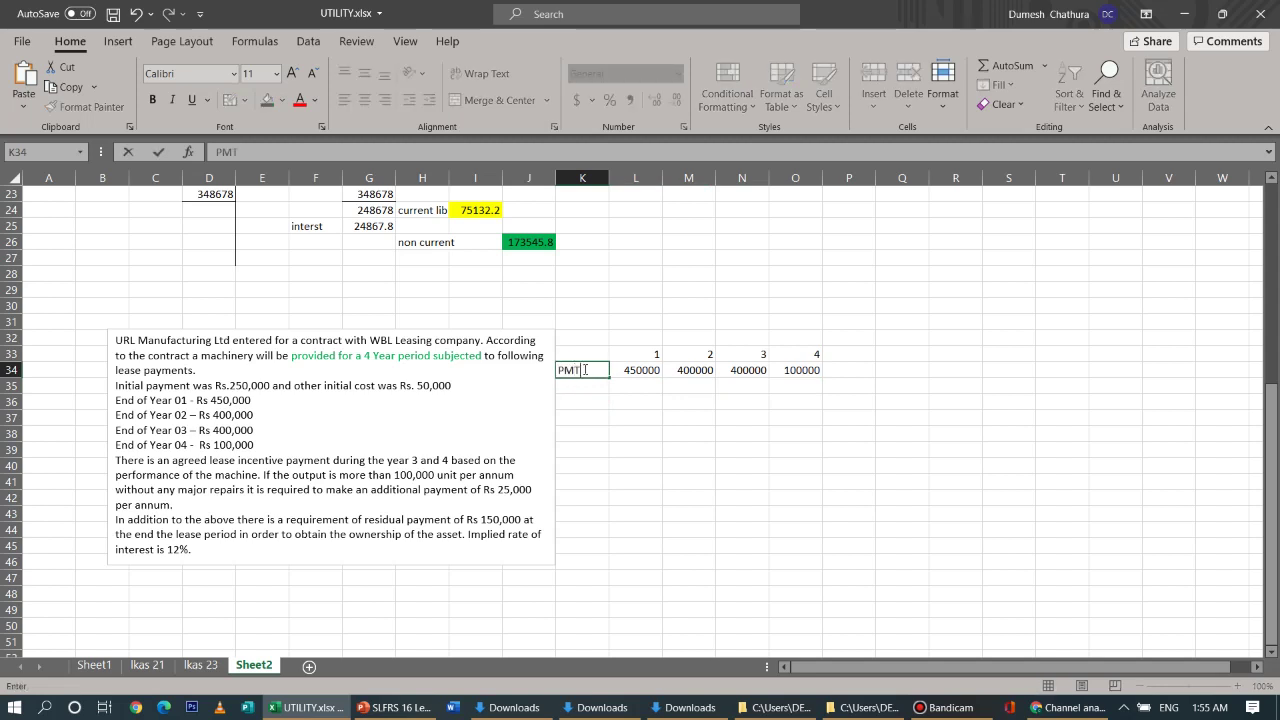
left_click(586, 384)
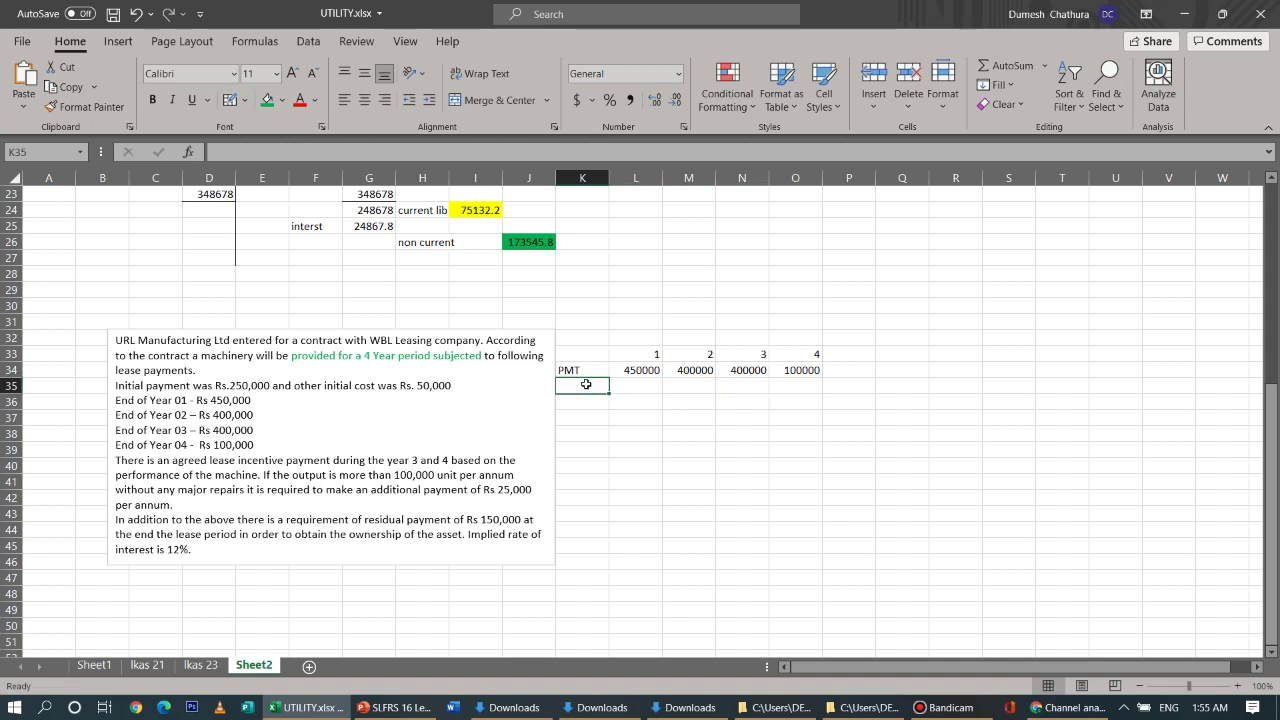
type("Al")
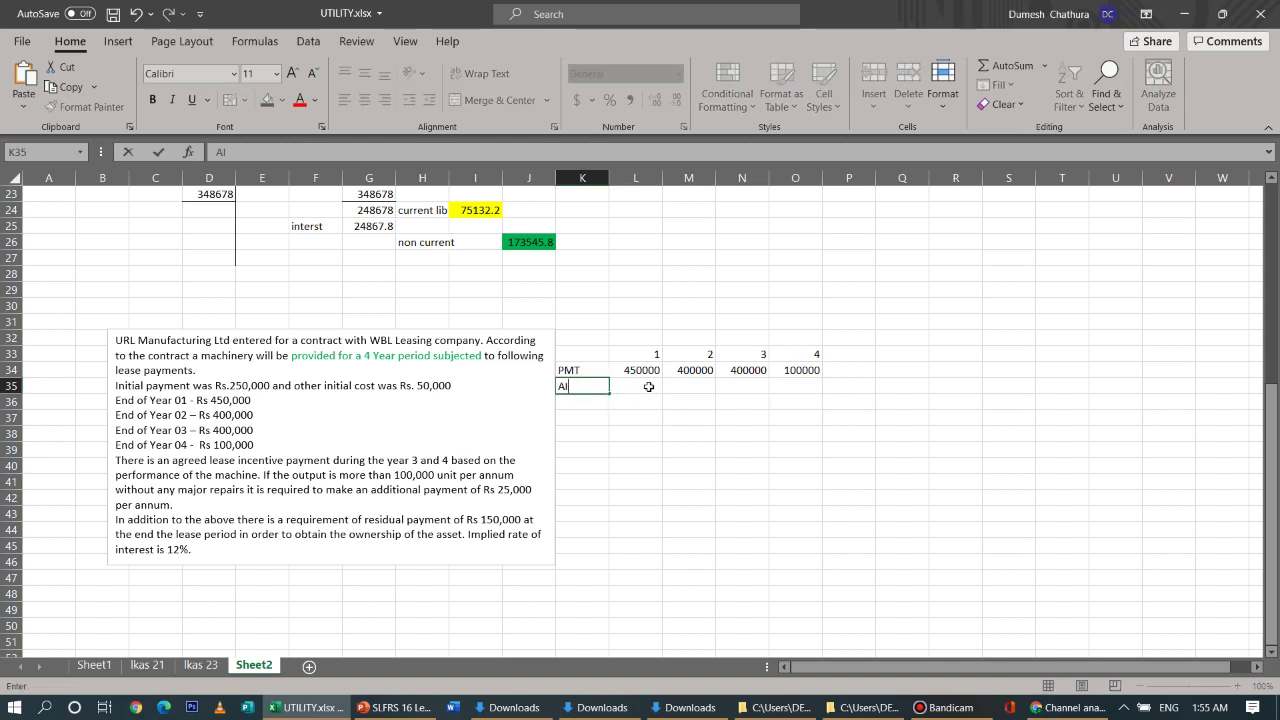
Fill the AI row with 0 for years 1 and 2 and 25000 for years 3 and 4
left_click(650, 388)
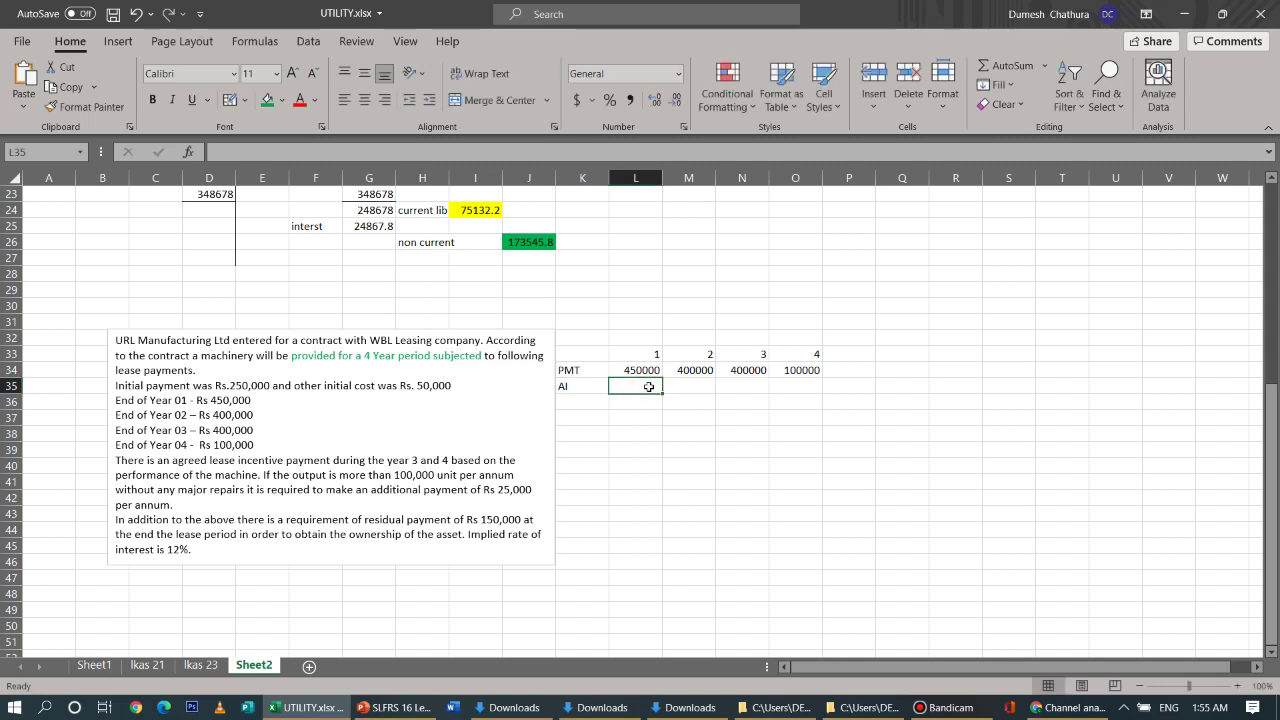
type("0")
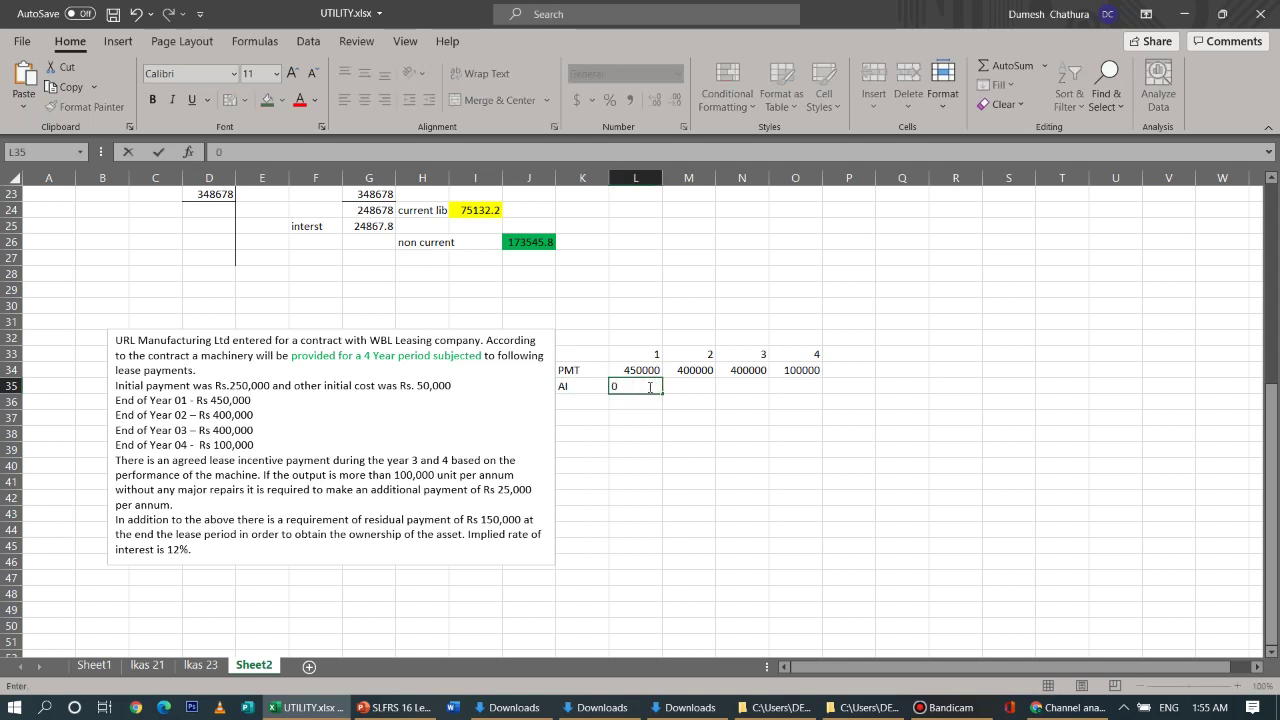
key("Tab")
type("0")
key("Tab")
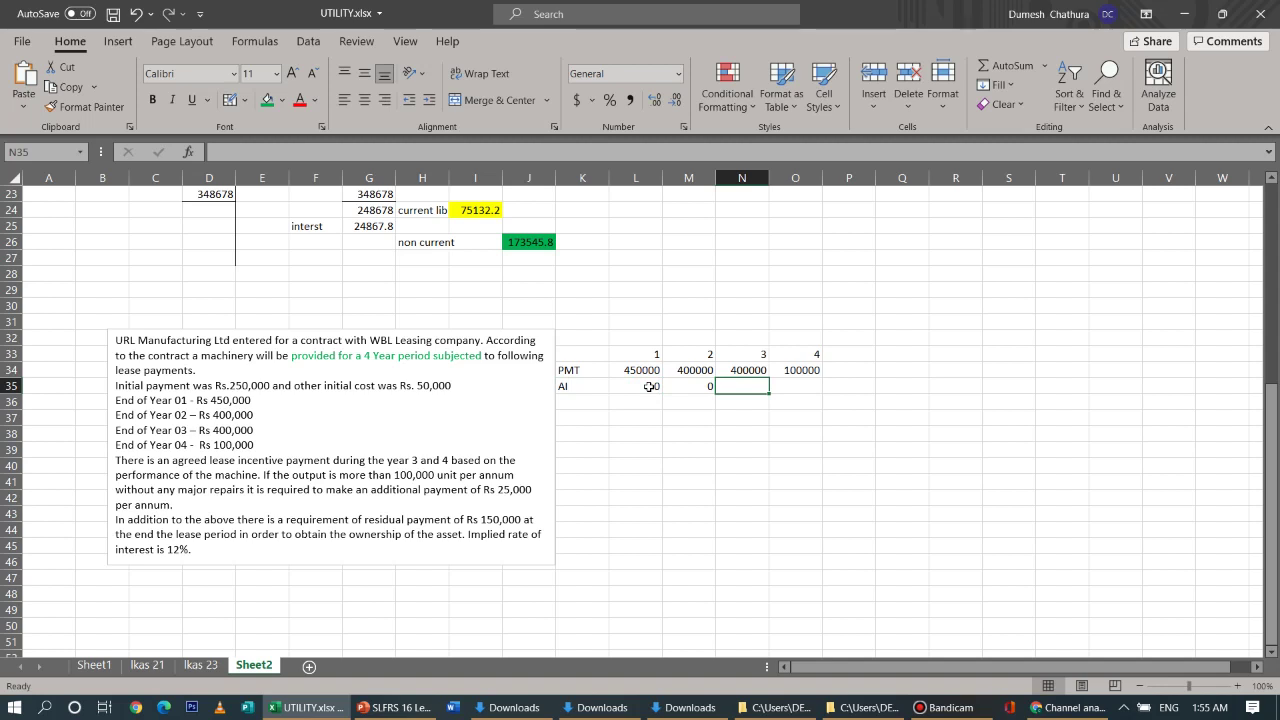
type("25000")
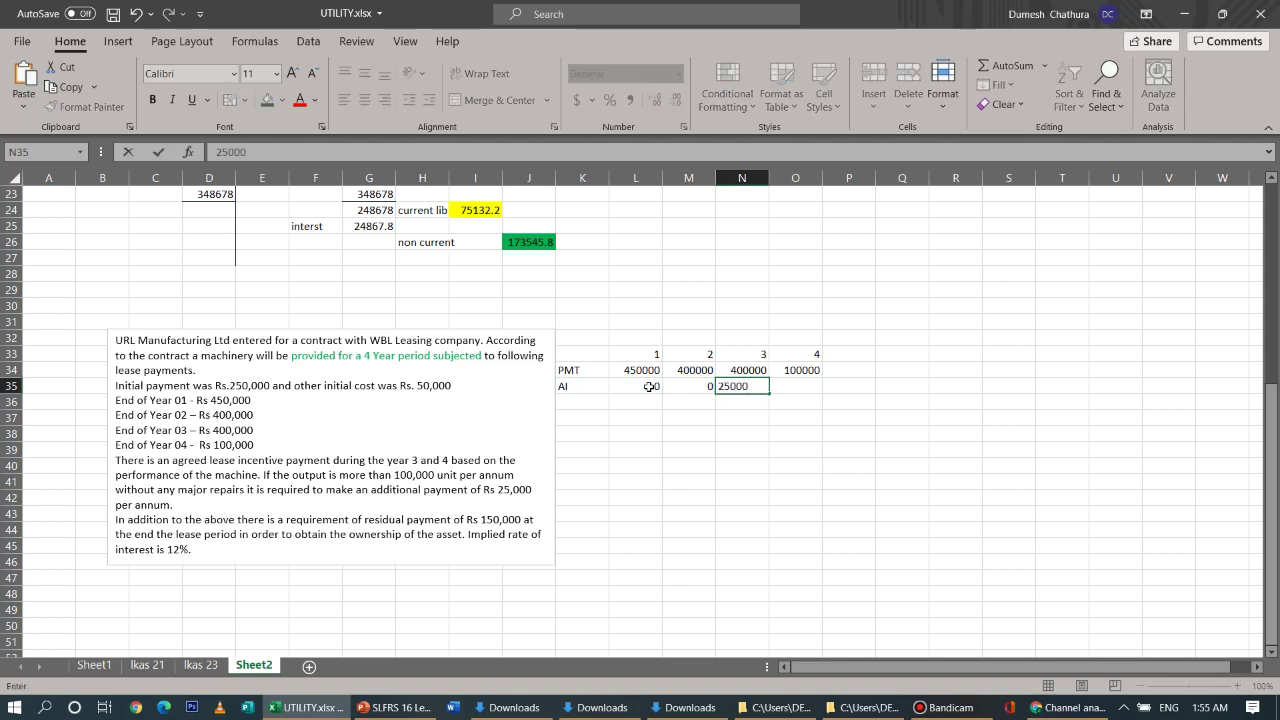
key("Tab")
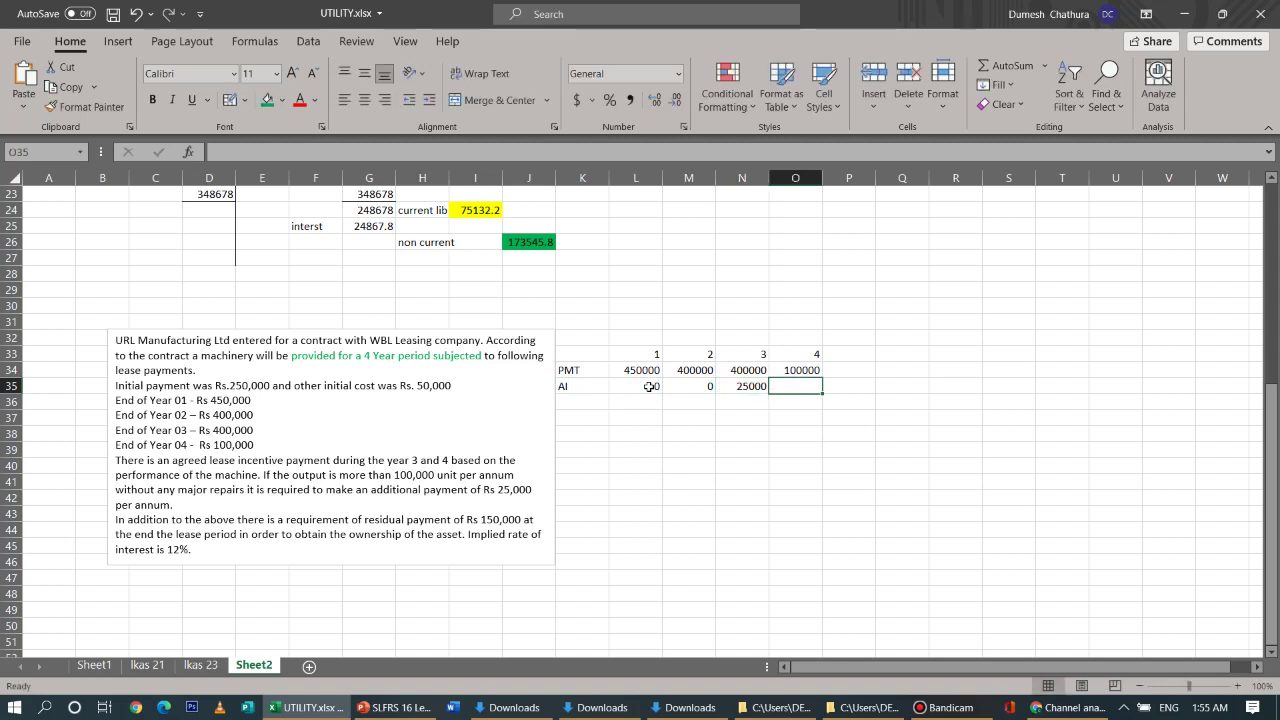
type("25000")
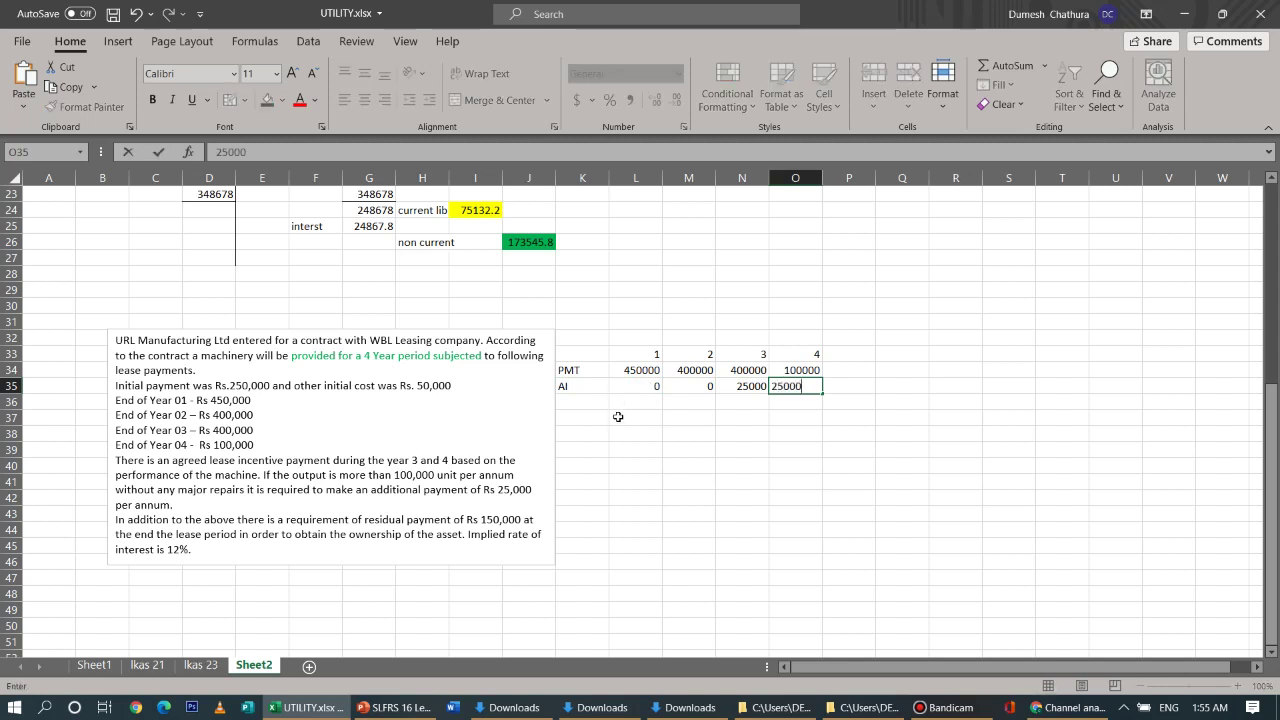
left_click(618, 418)
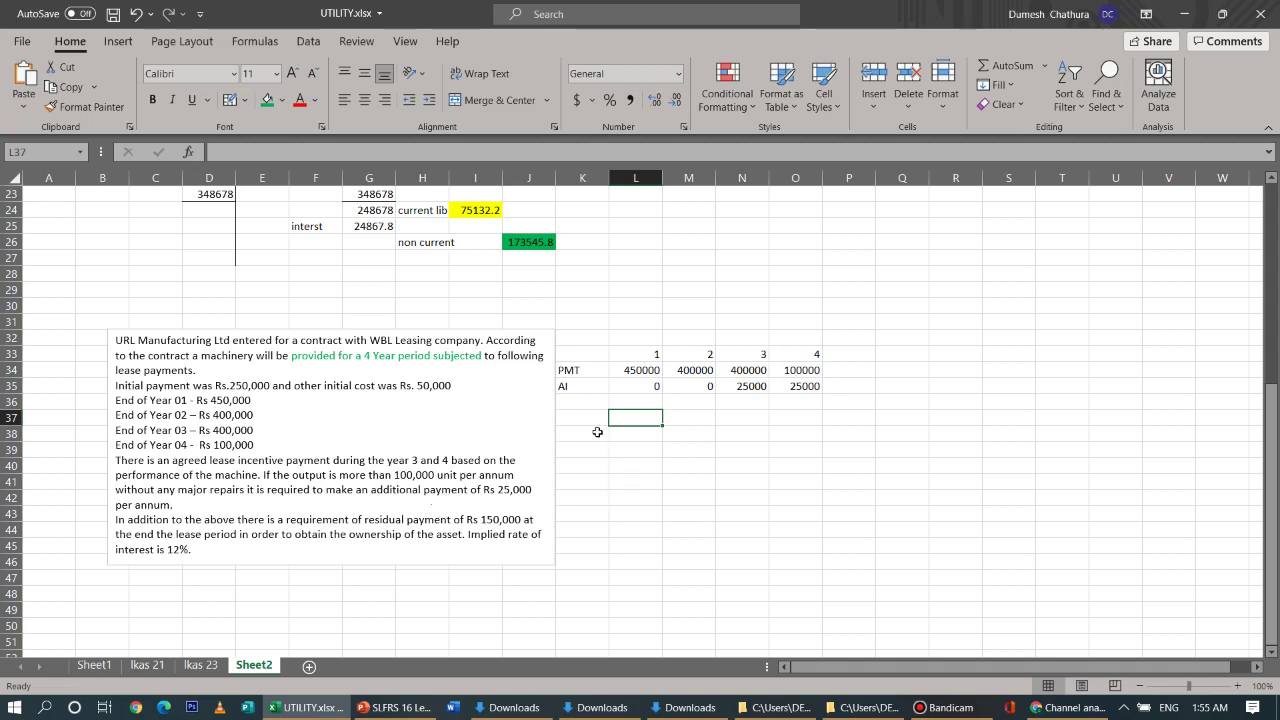
Label the row below the AI row "RESIDUAL" in K36
left_click(582, 404)
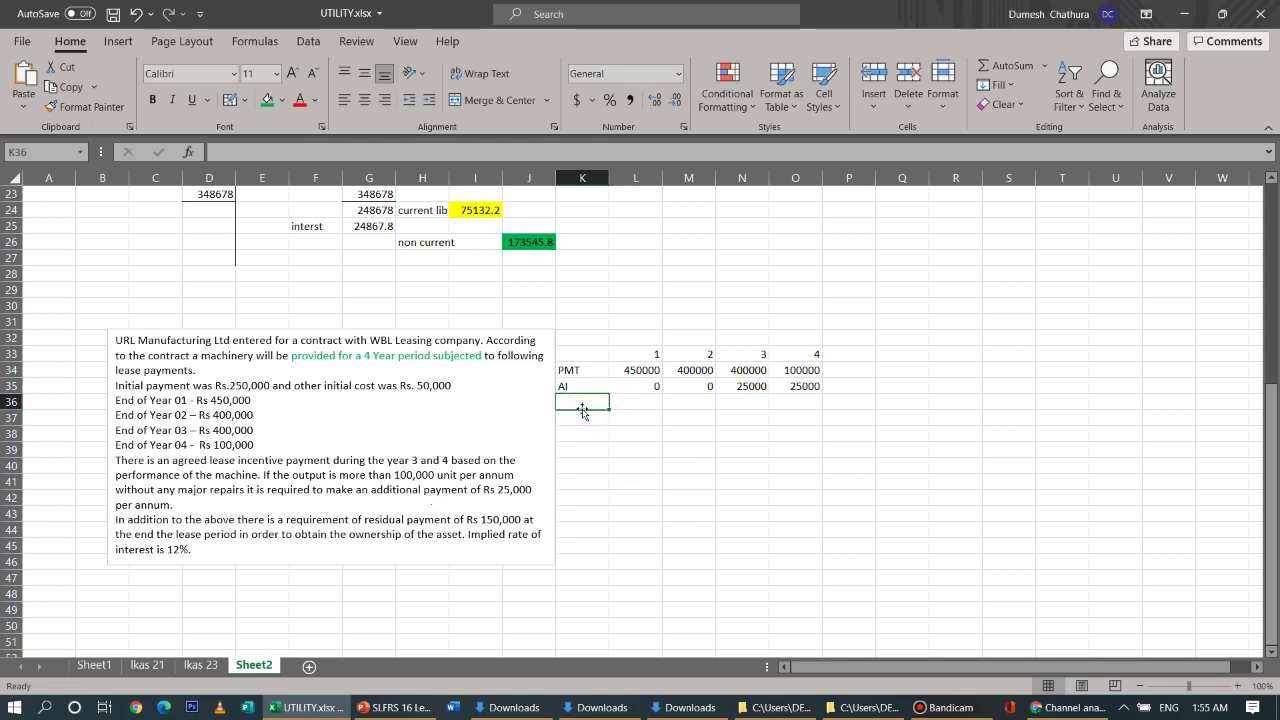
type("RESI")
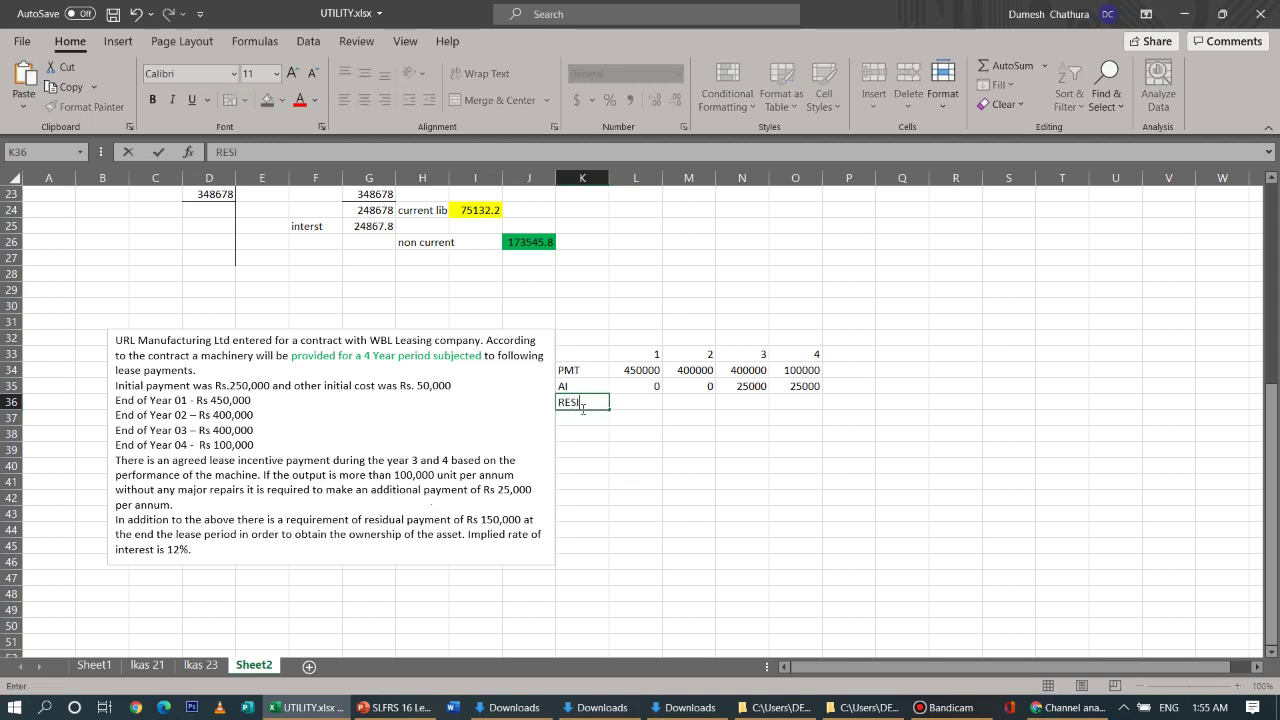
type("DUAL")
left_click(645, 405)
left_click(705, 407)
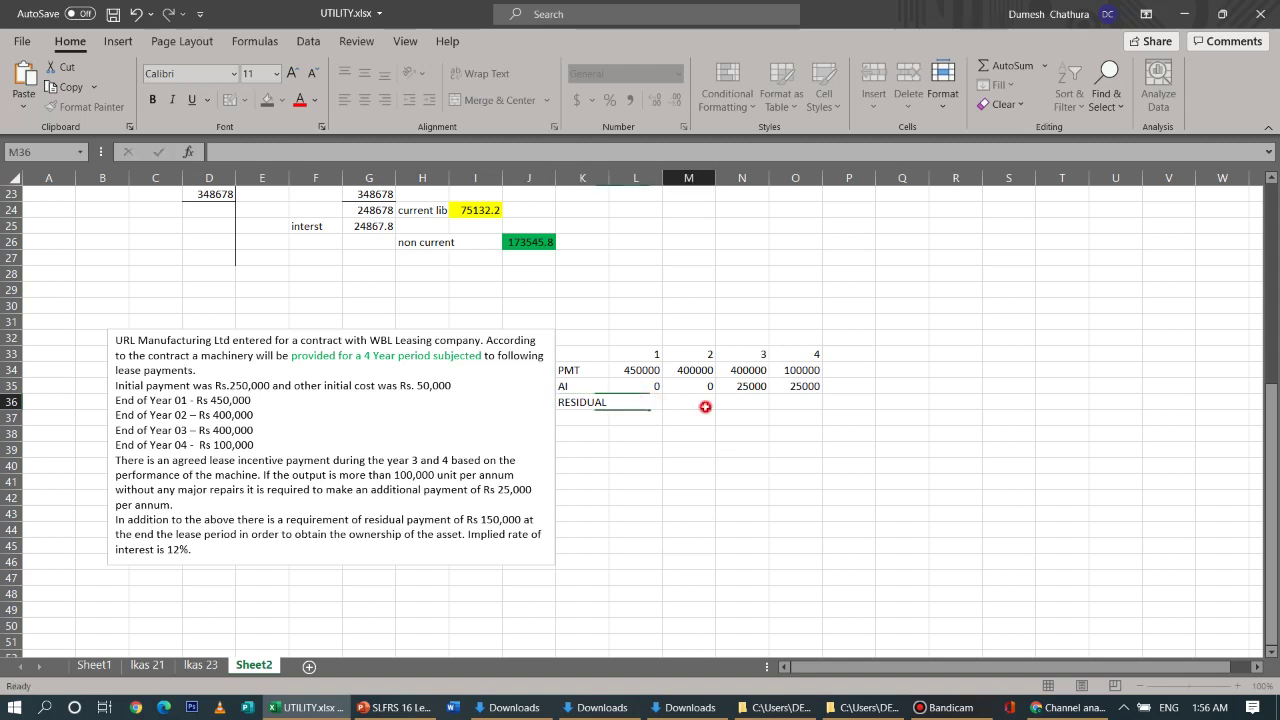
Fill the RESIDUAL row with 0 for years 1 to 3 and 150000 for year 4
left_click(645, 404)
type("0")
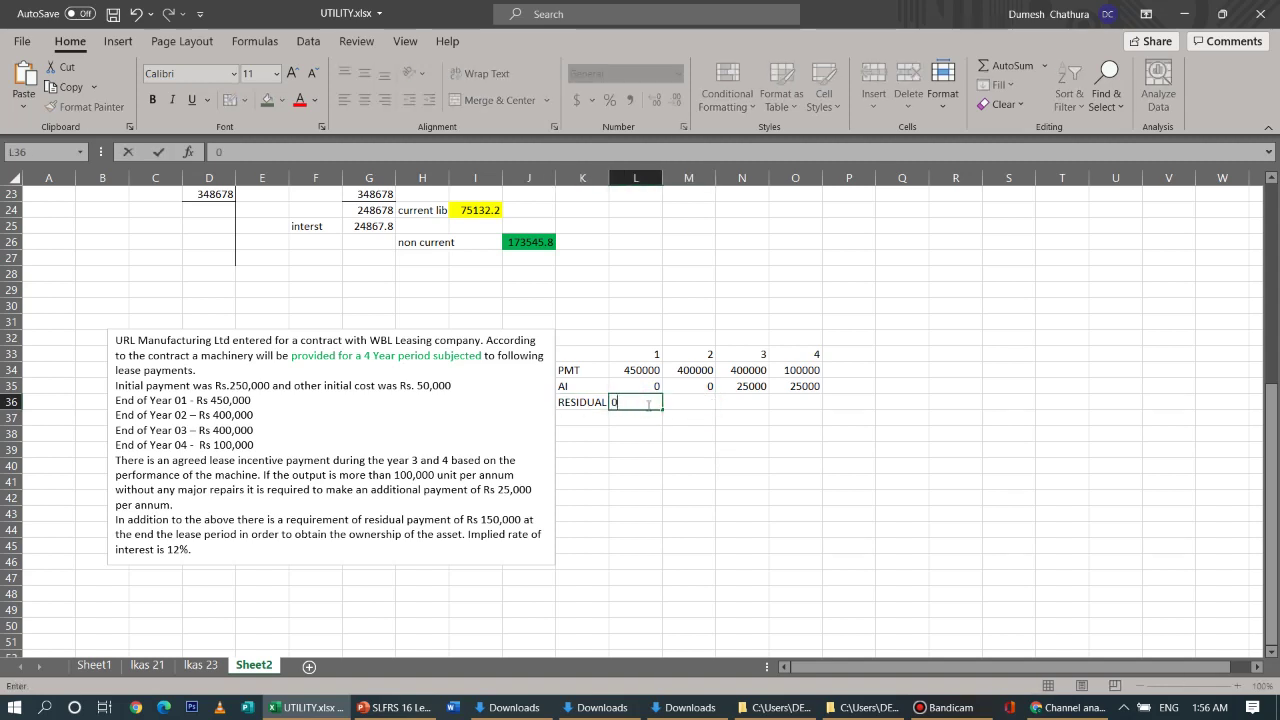
left_click(694, 406)
type("0")
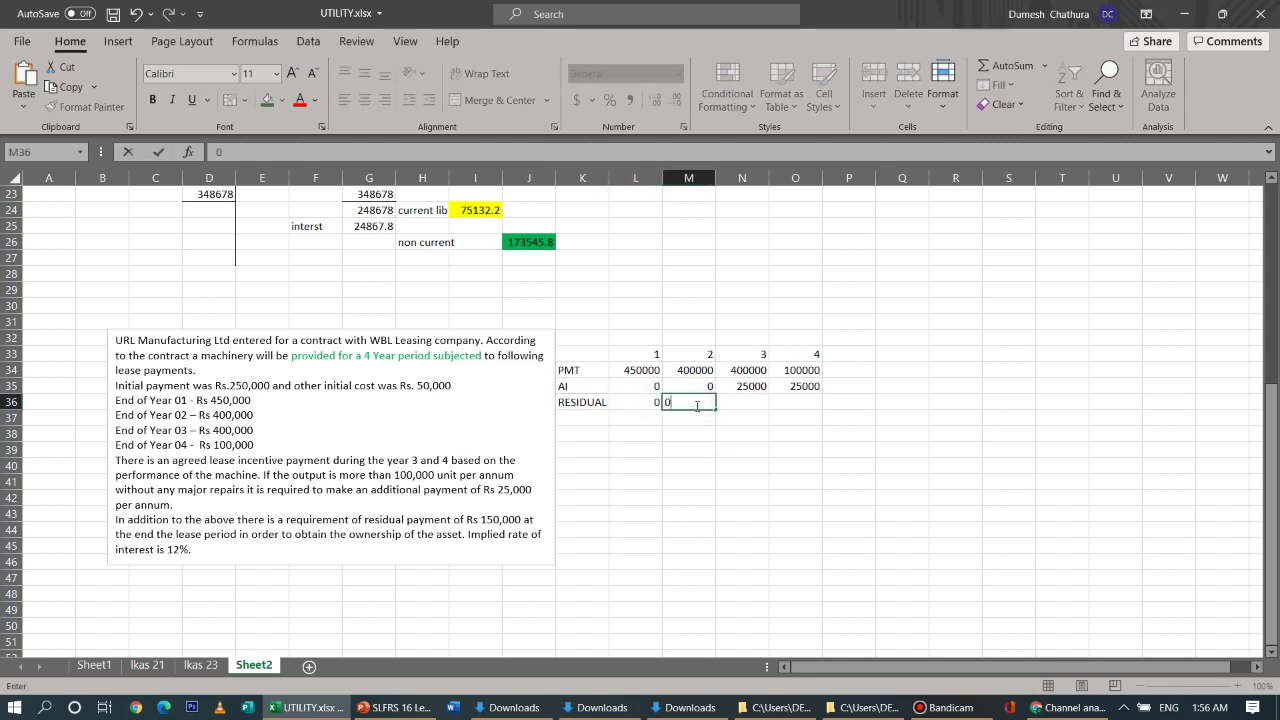
left_click(740, 405)
type("0")
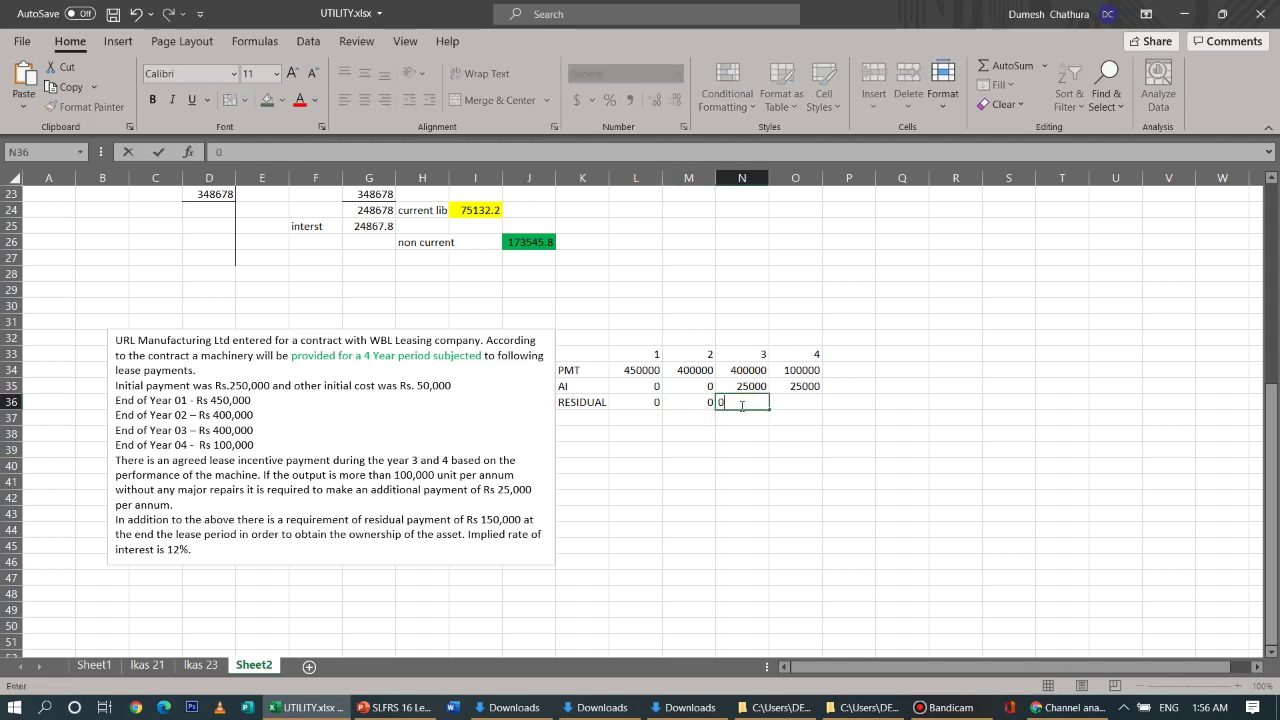
left_click(790, 402)
type("1")
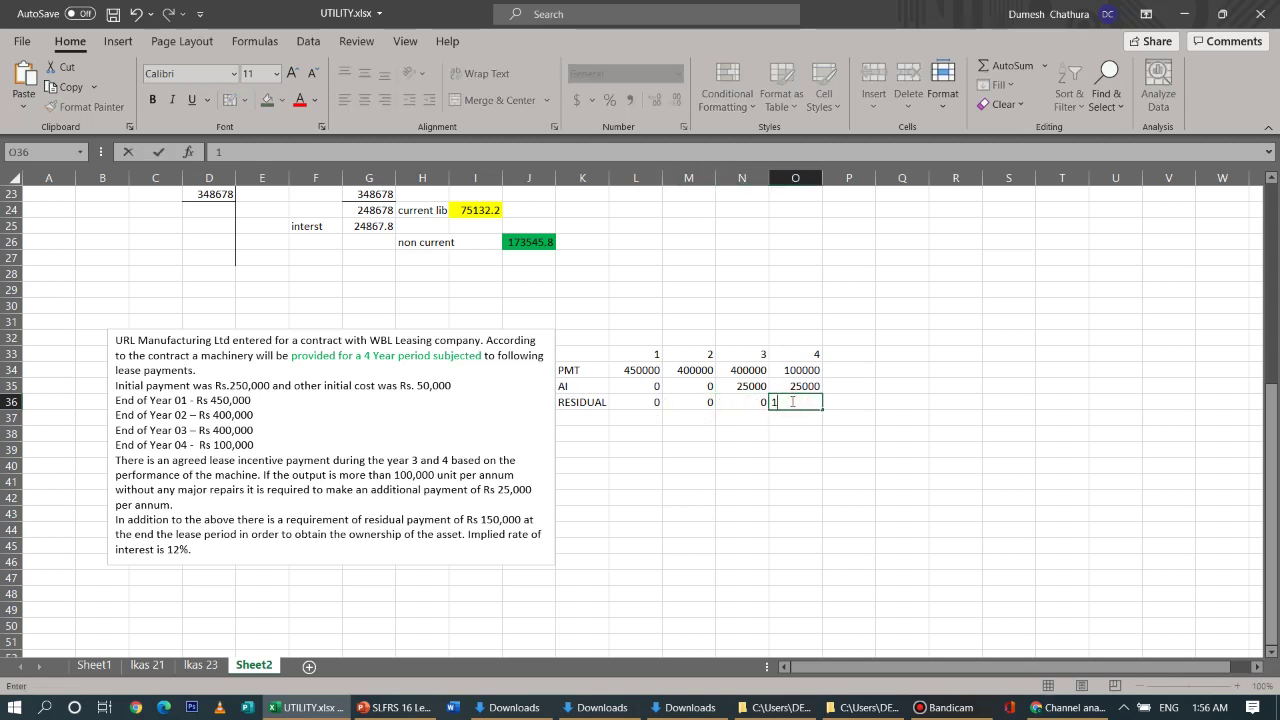
type("50000")
left_click(814, 473)
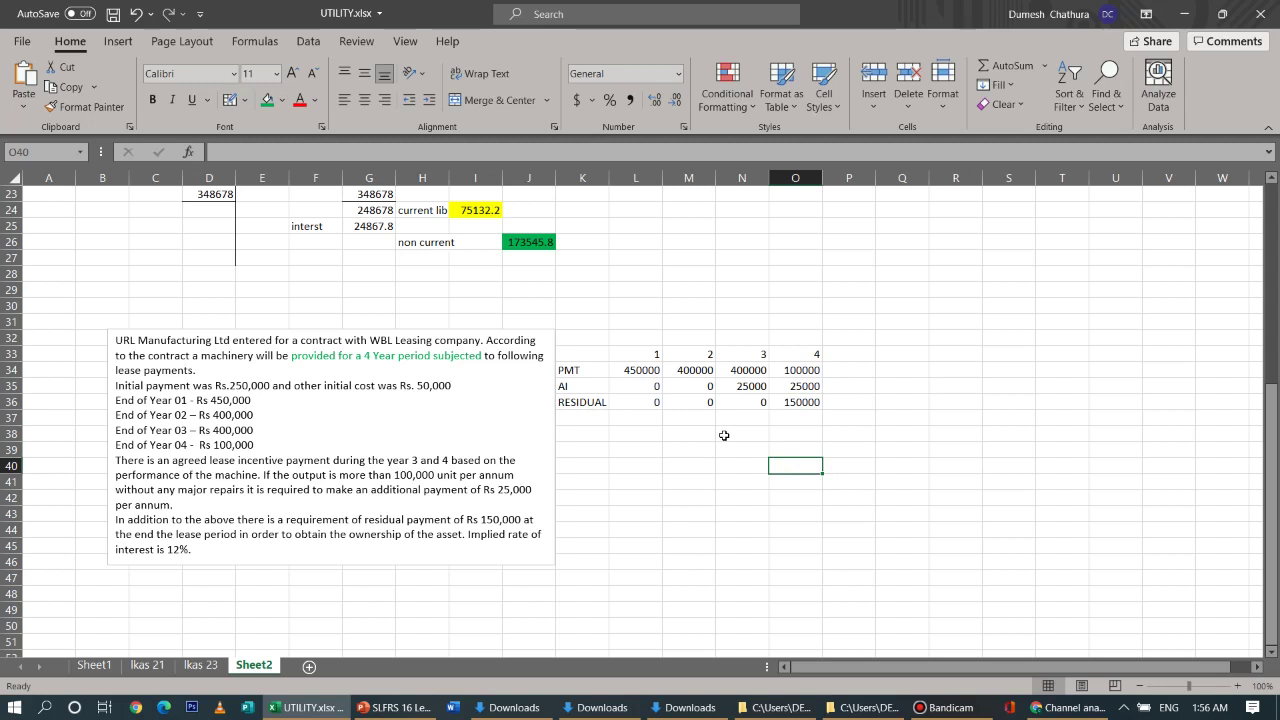
Insert a SUM formula in L37 to total the year 1 column
left_click(648, 421)
type("=")
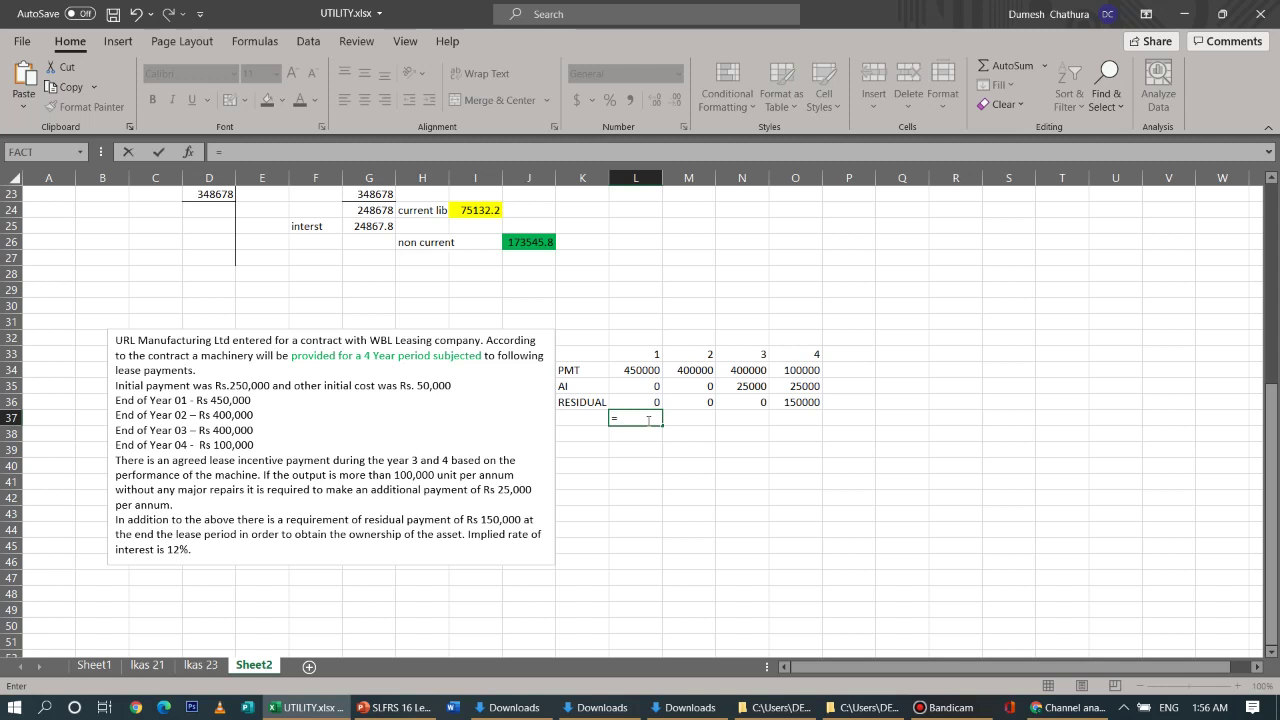
left_click(1012, 66)
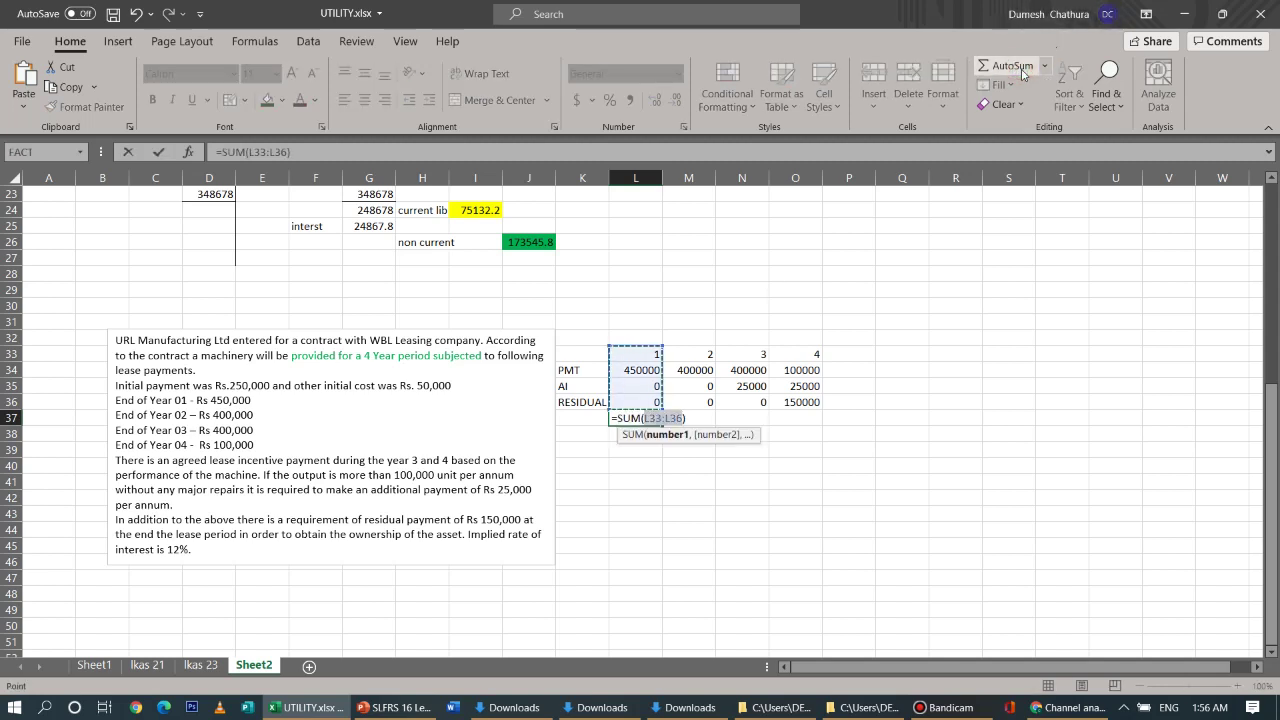
Total the year 1 payments in L37 with =SUM(L34:L36), excluding the year number in L33
key("Return")
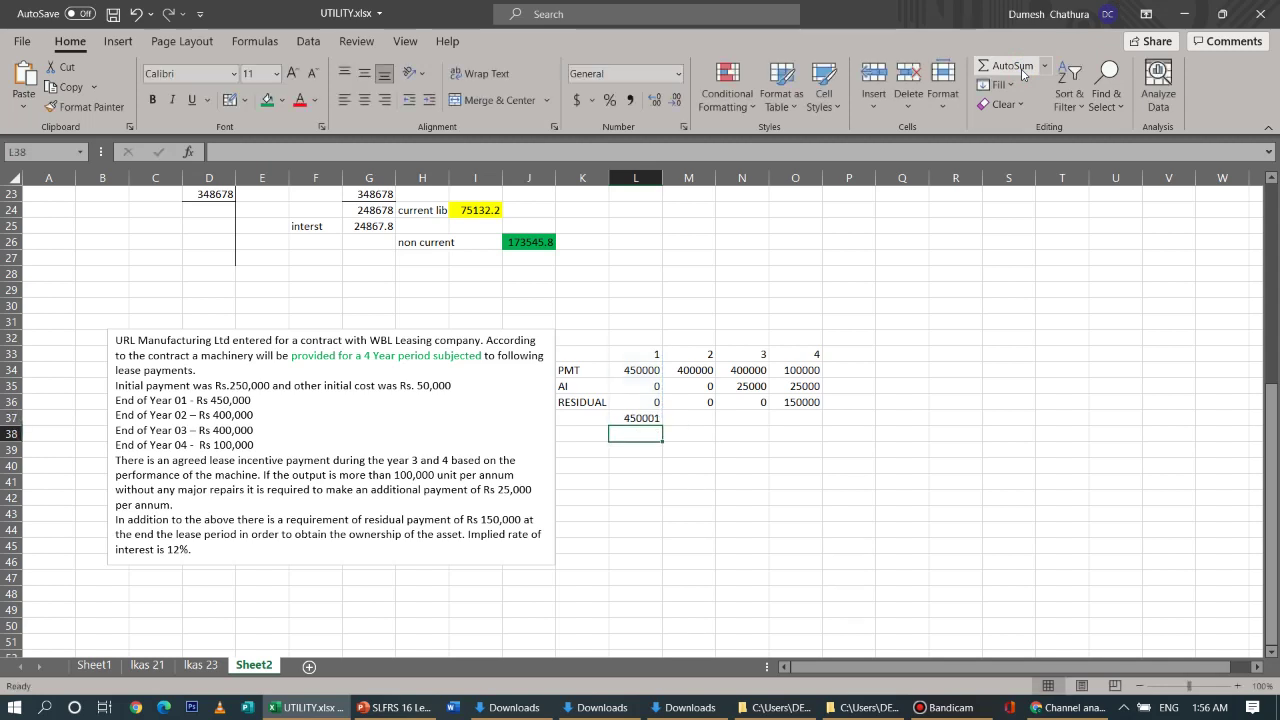
left_click(641, 418)
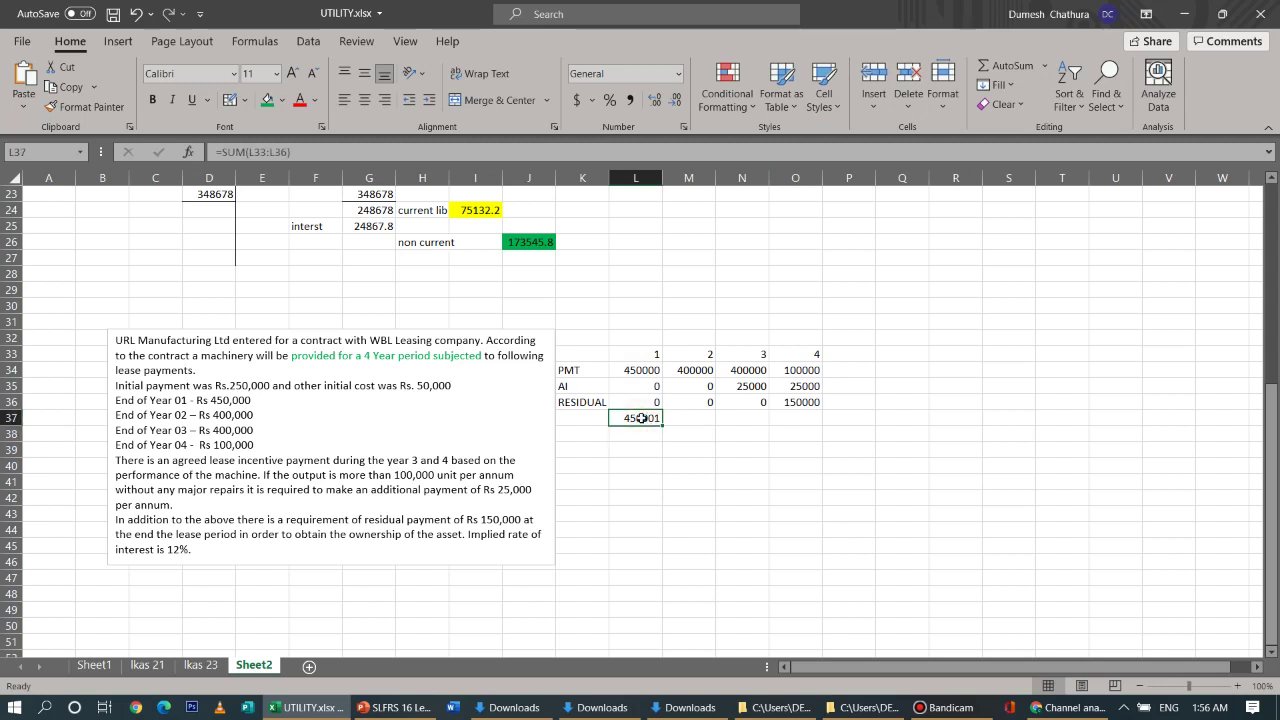
left_click(287, 152)
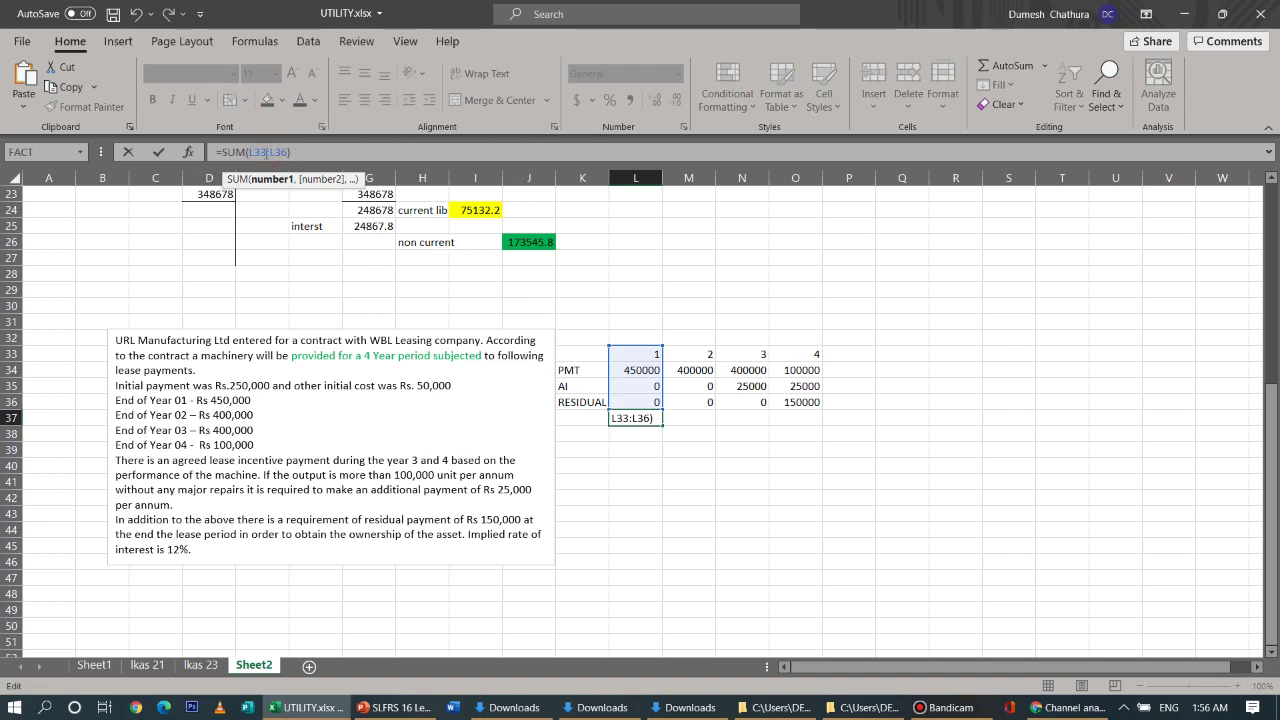
key("BackSpace")
type("4")
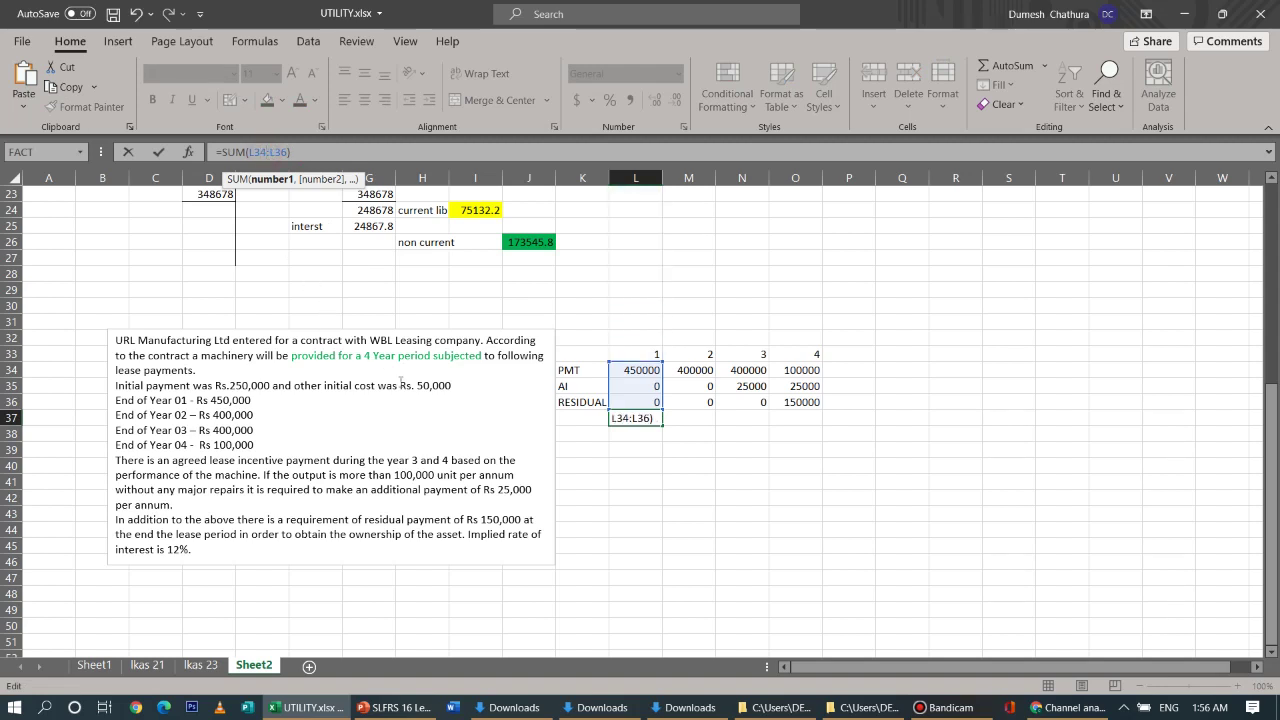
left_click(814, 608)
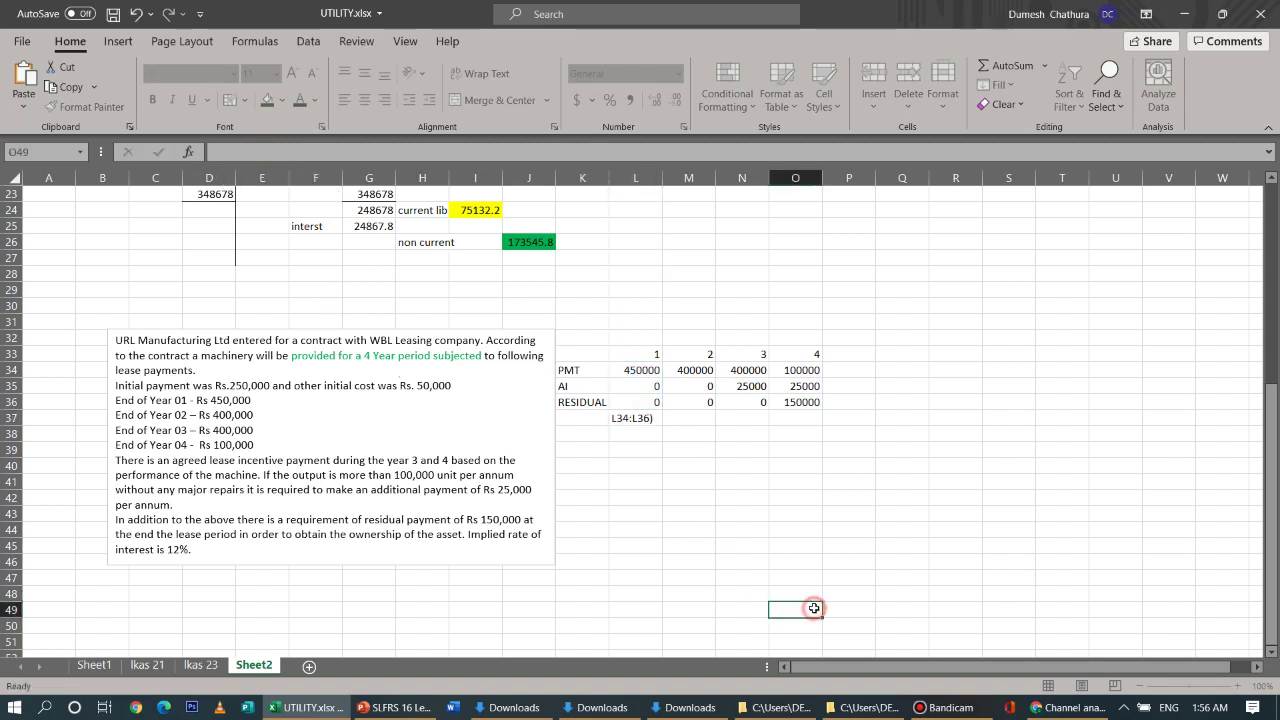
Copy the year 1 total formula from L37 across to O37 for years 2 to 4
left_click(636, 422)
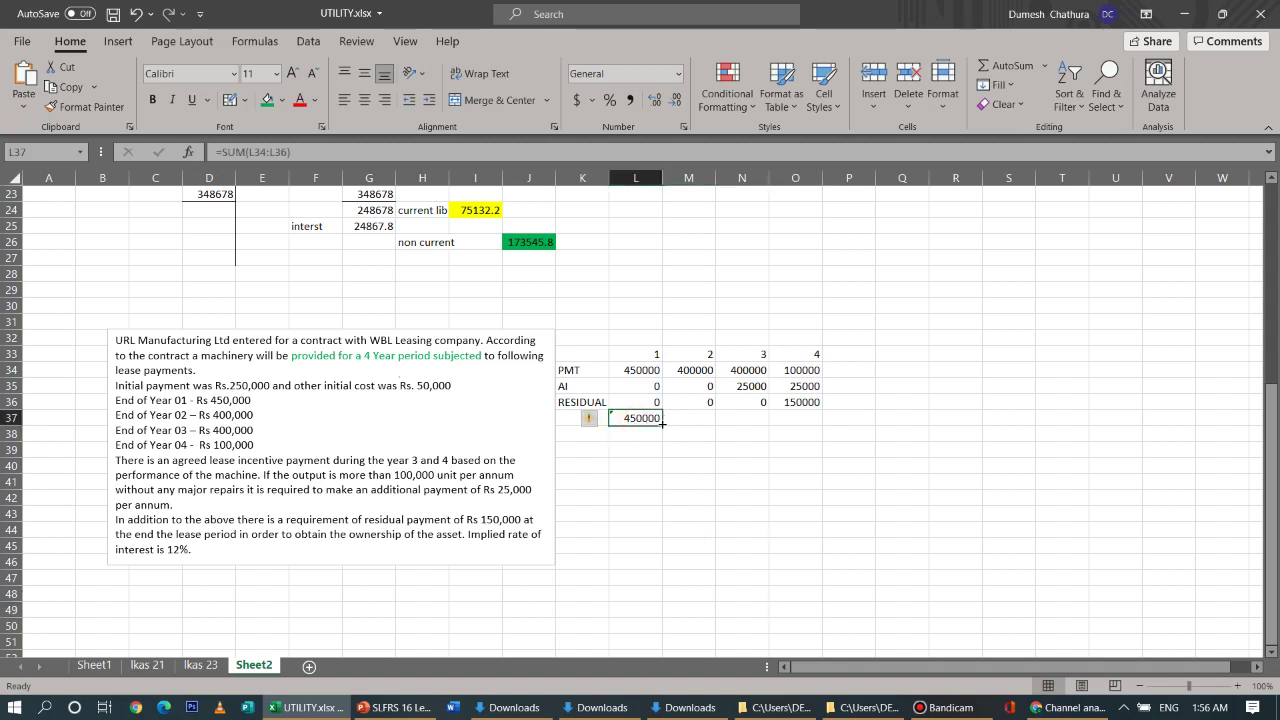
left_click_drag(662, 424, 820, 420)
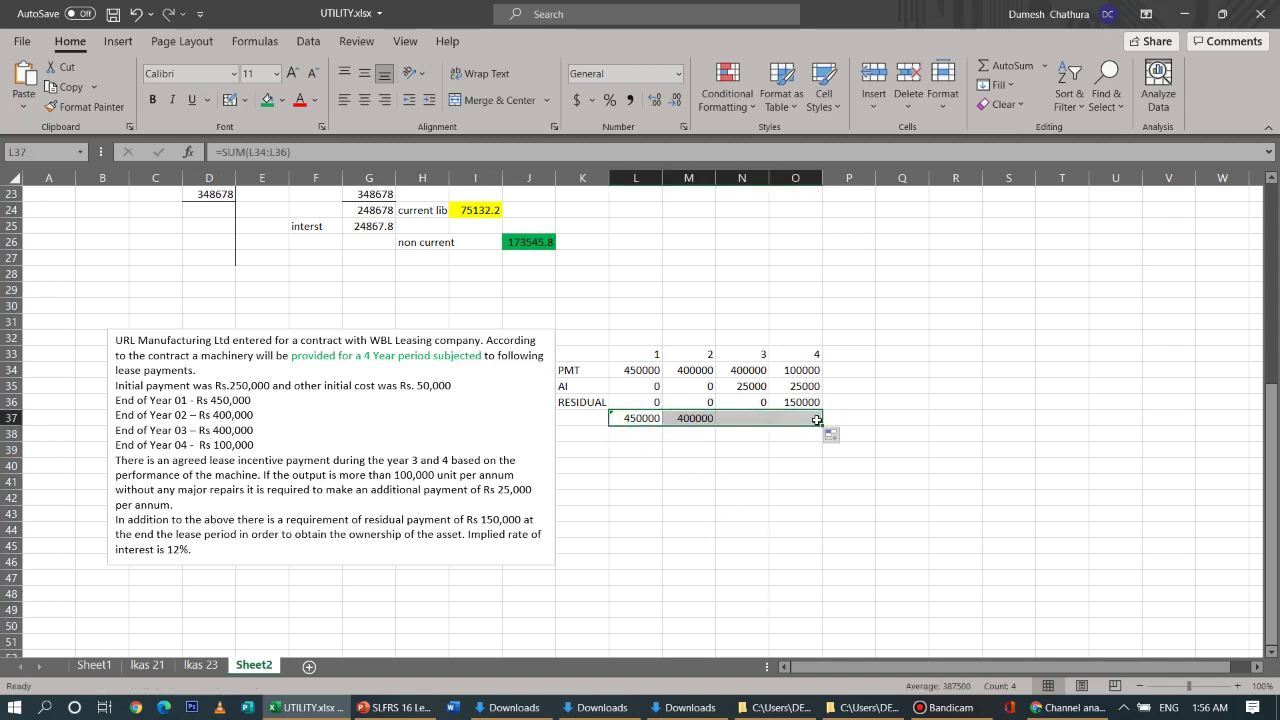
left_click(790, 498)
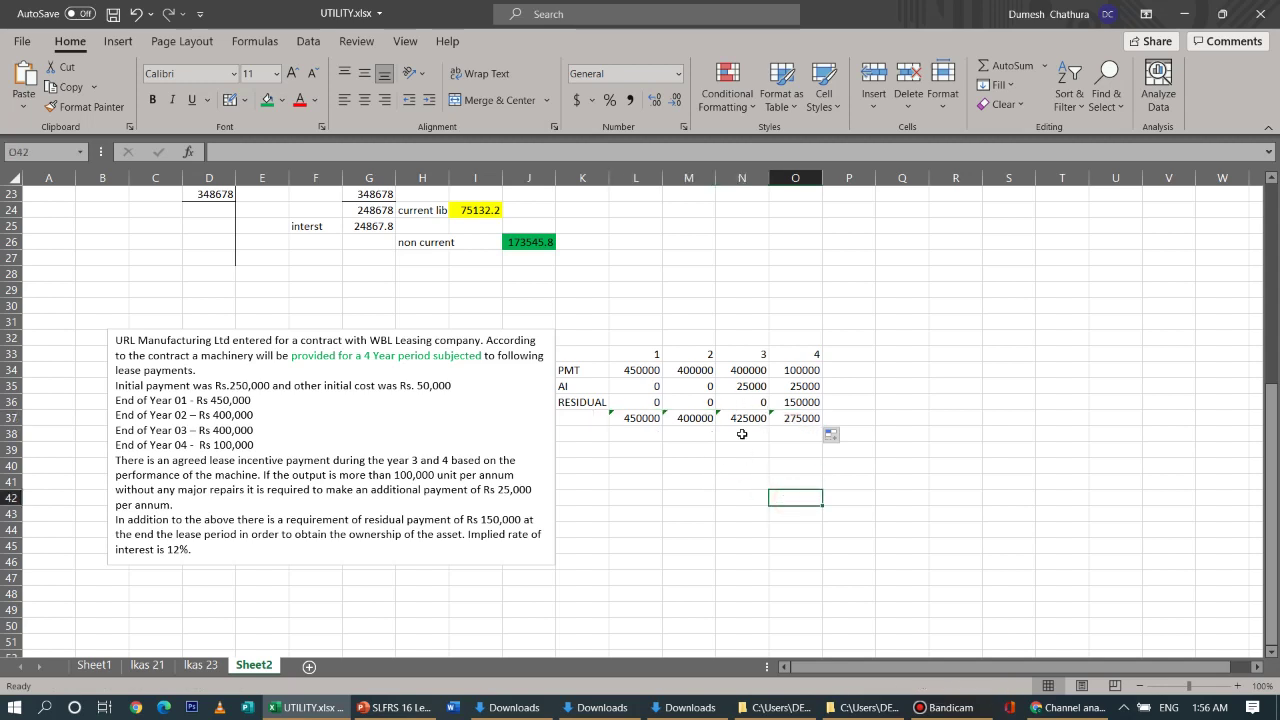
Label the row beneath the payment totals PVIF in K38
left_click(585, 445)
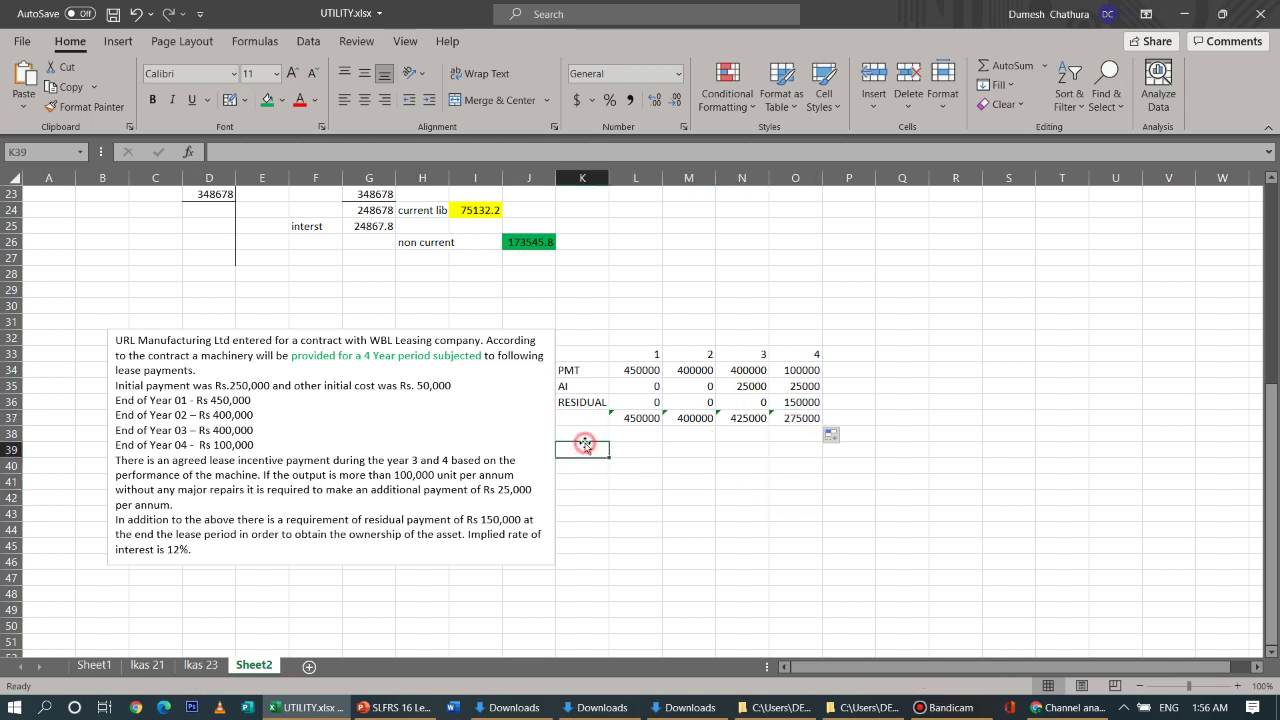
left_click(584, 433)
type("I")
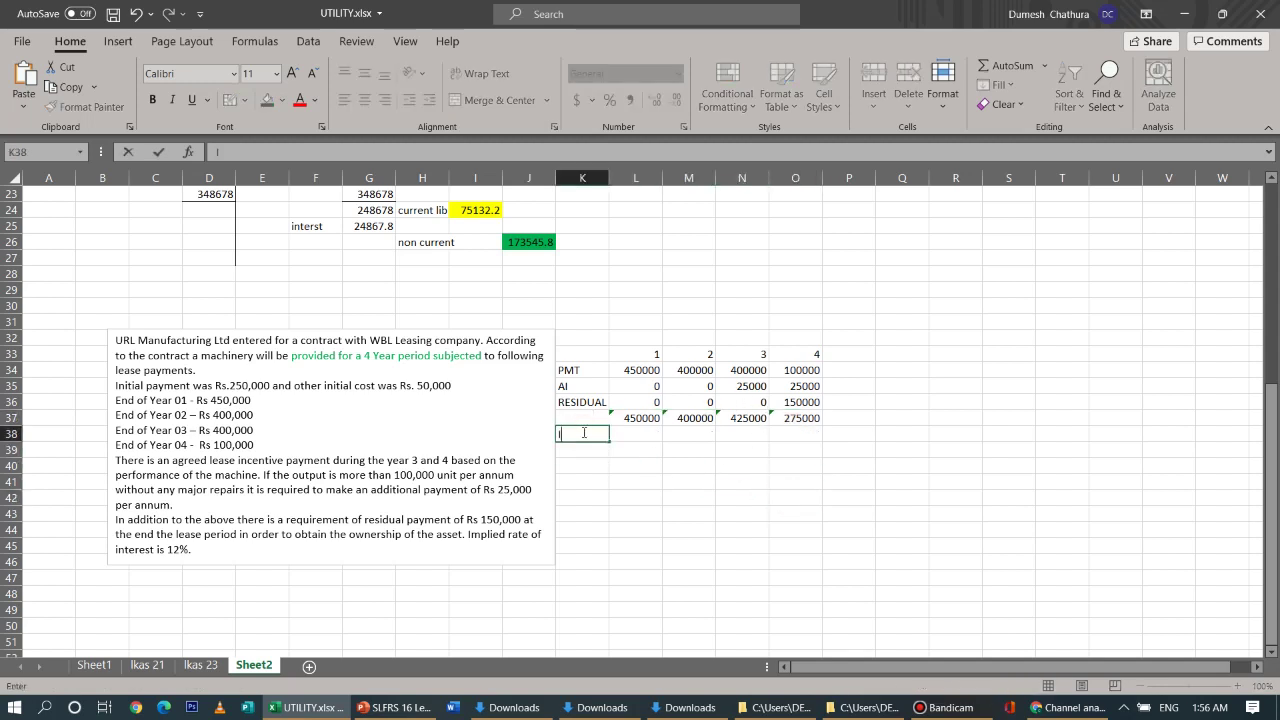
type("F")
key("BackSpace")
key("BackSpace")
type("PVIF")
Enter the PVIF discount factors 0.8929 for year 1 in L38 and 0.7972 for year 2 in M38
left_click(634, 440)
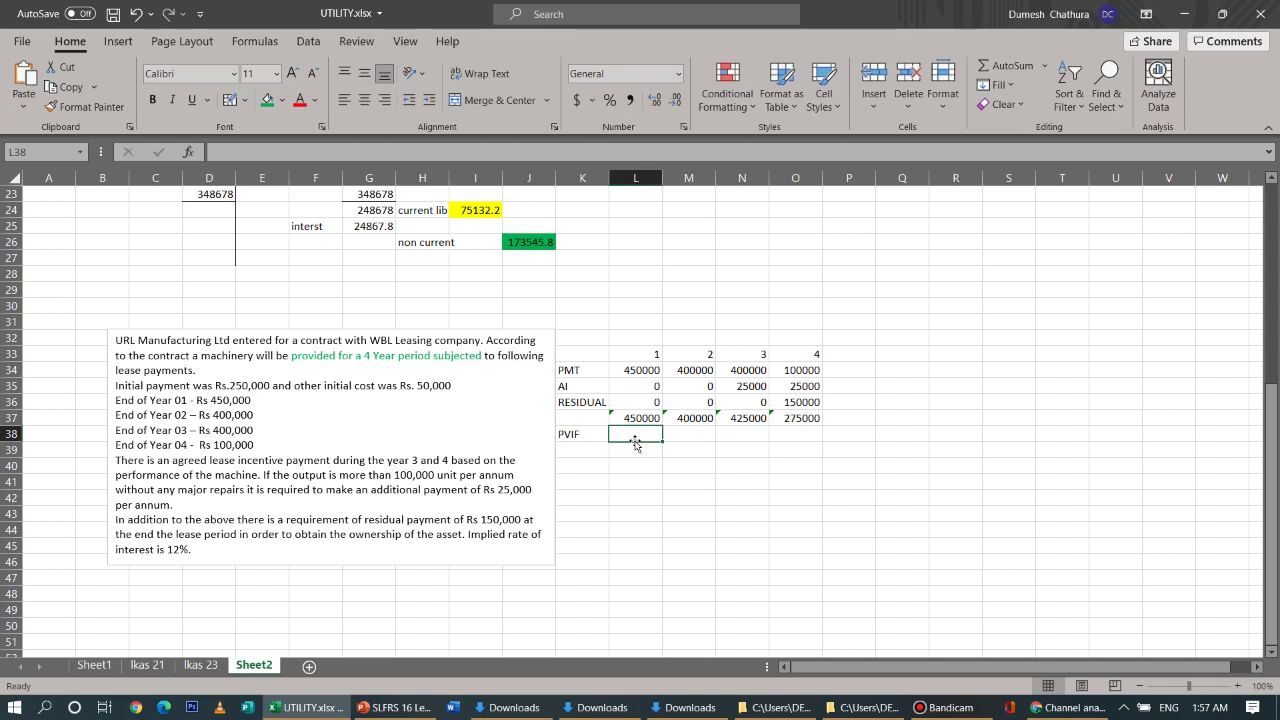
type("0.")
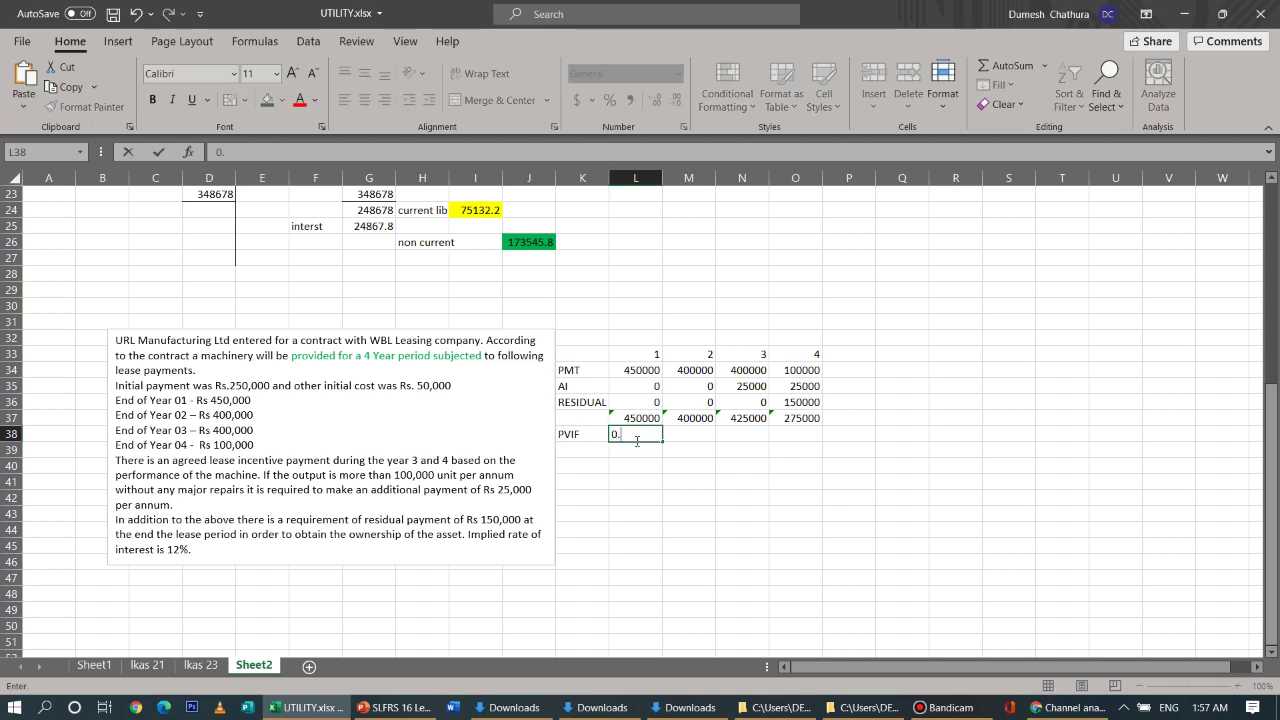
type("8929")
key("Tab")
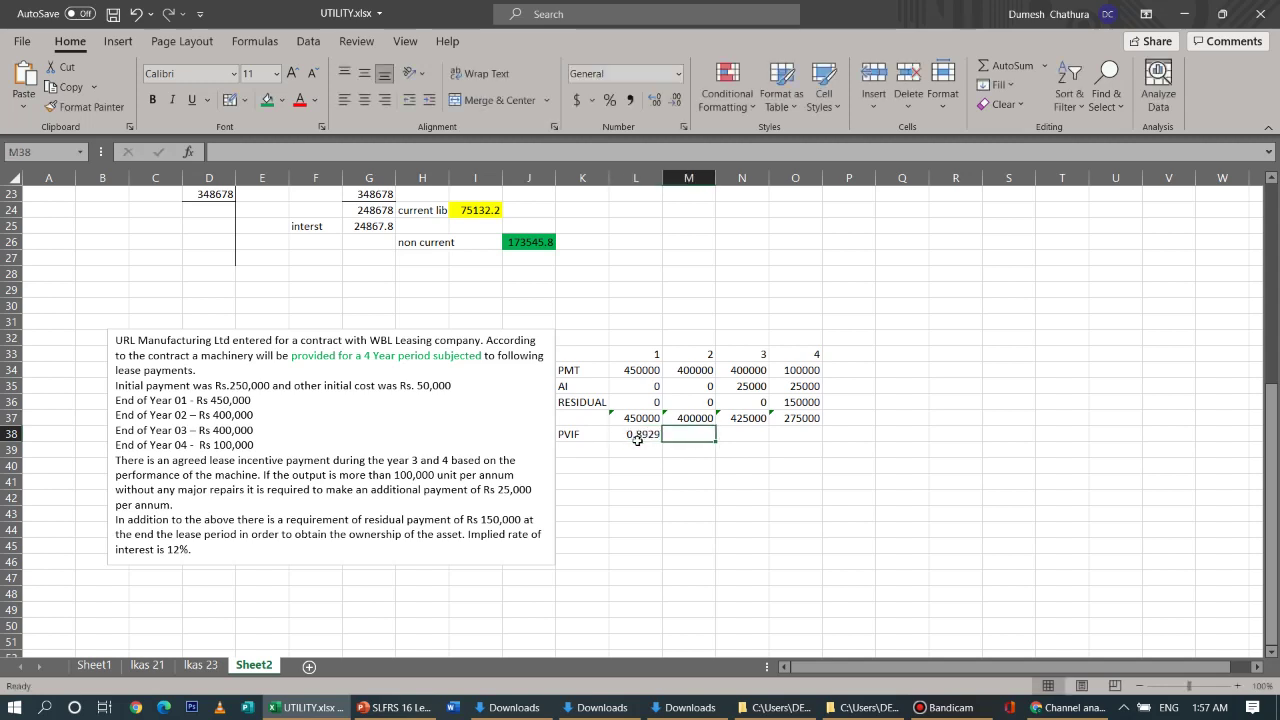
type("0.7")
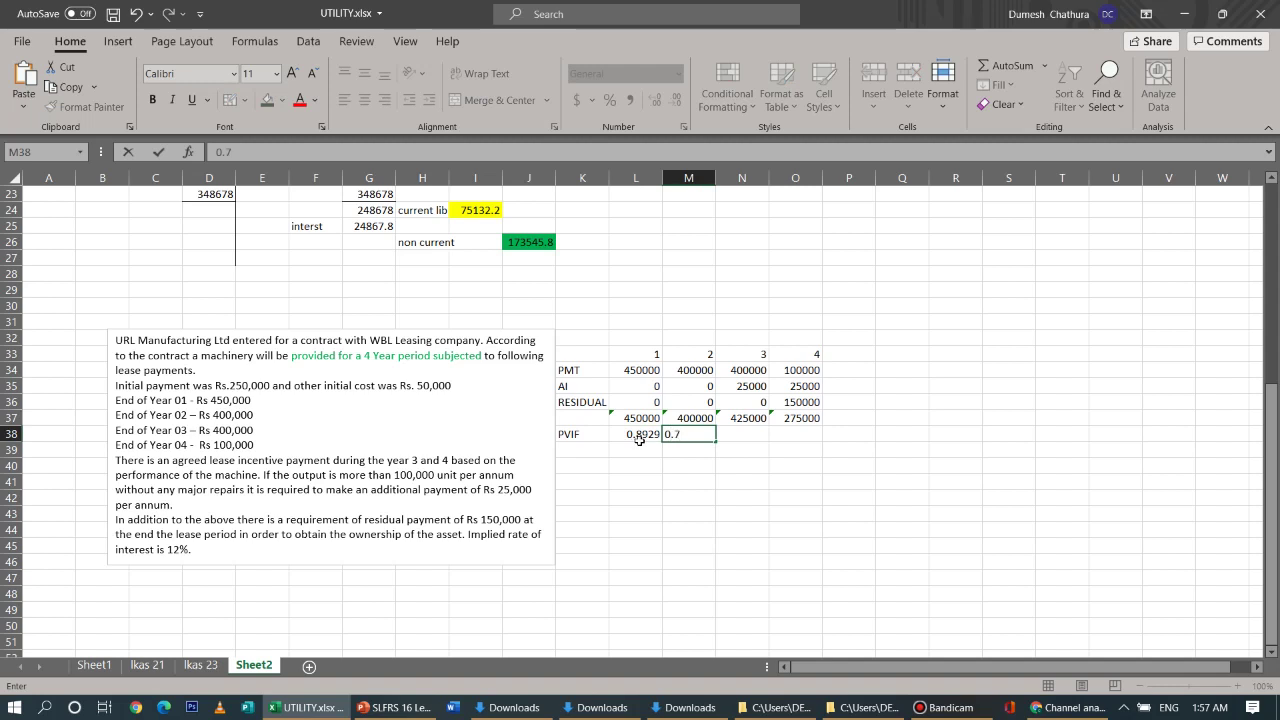
type("972")
key("Tab")
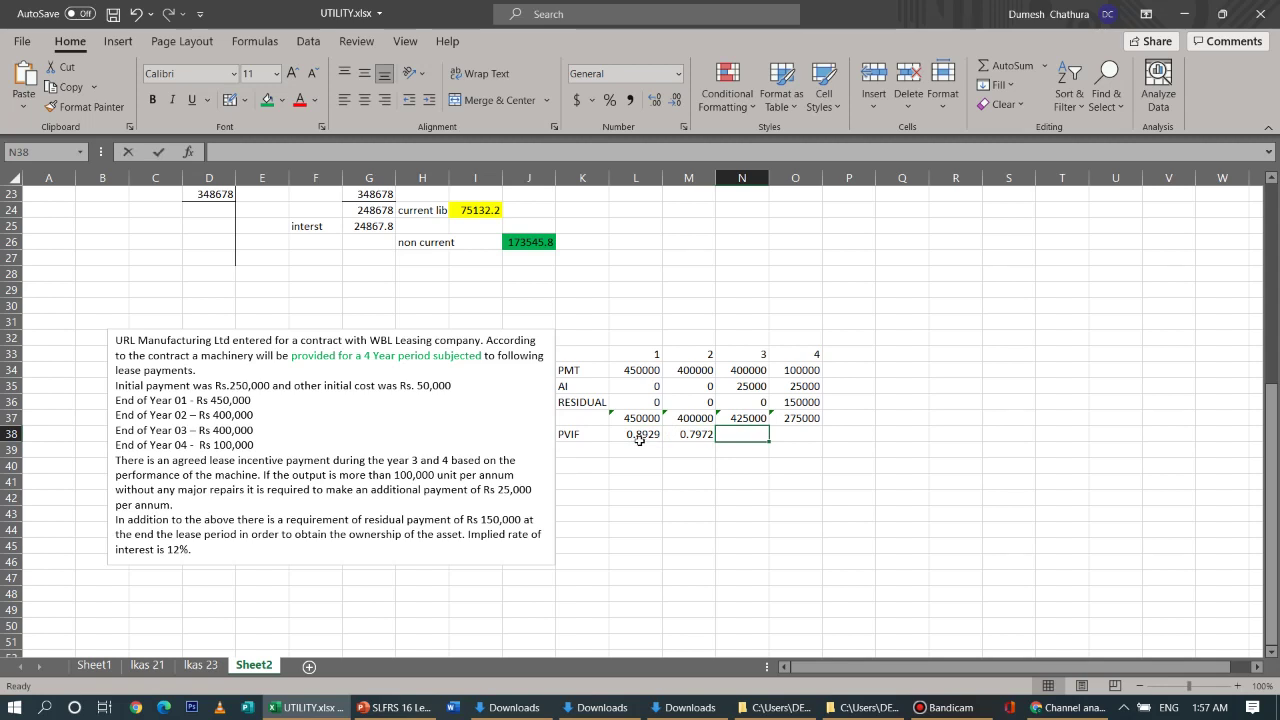
Enter the PVIF discount factors 0.7118 for year 3 in N38 and 0.6355 for year 4 in O38
type("0.711")
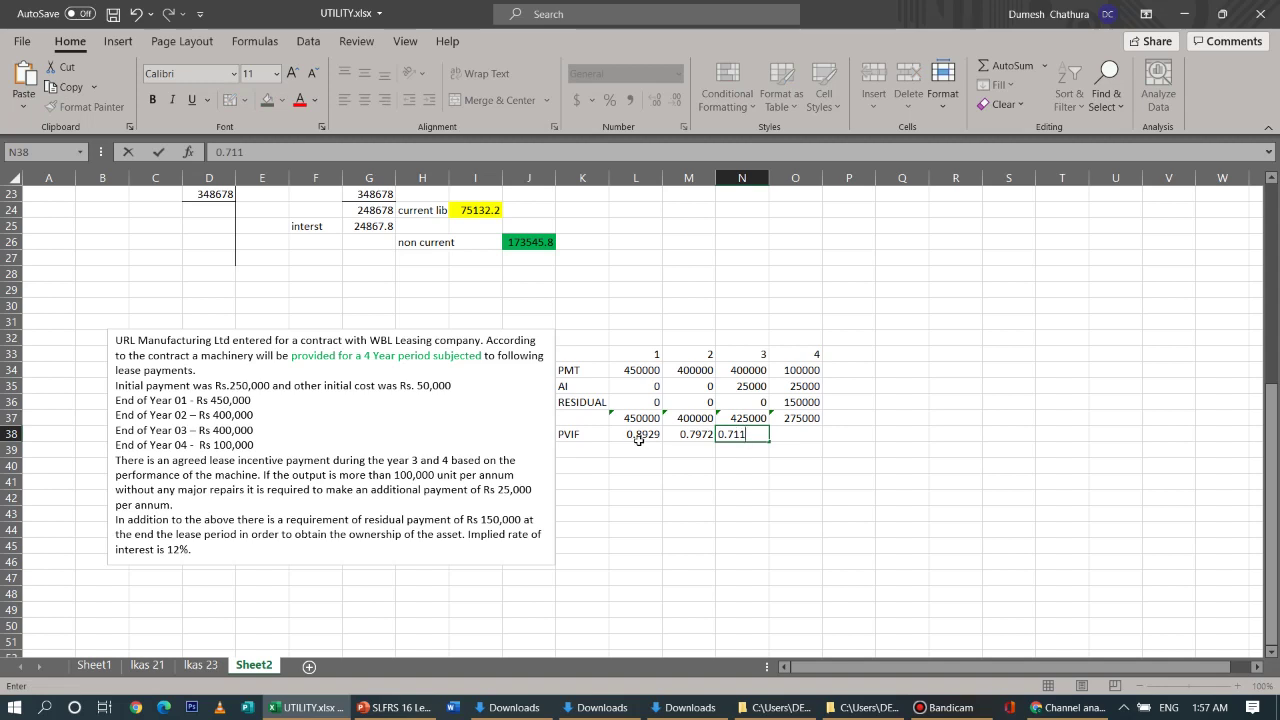
type("8")
key("Tab")
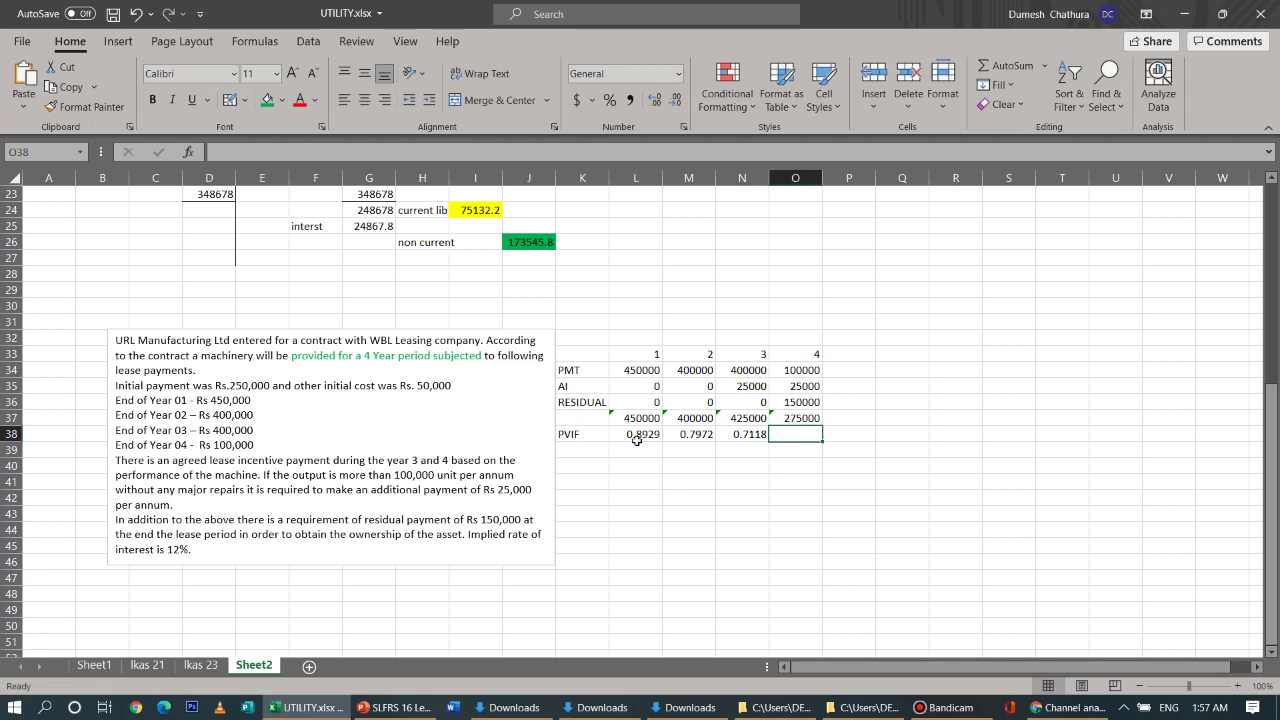
type(".0")
key("BackSpace")
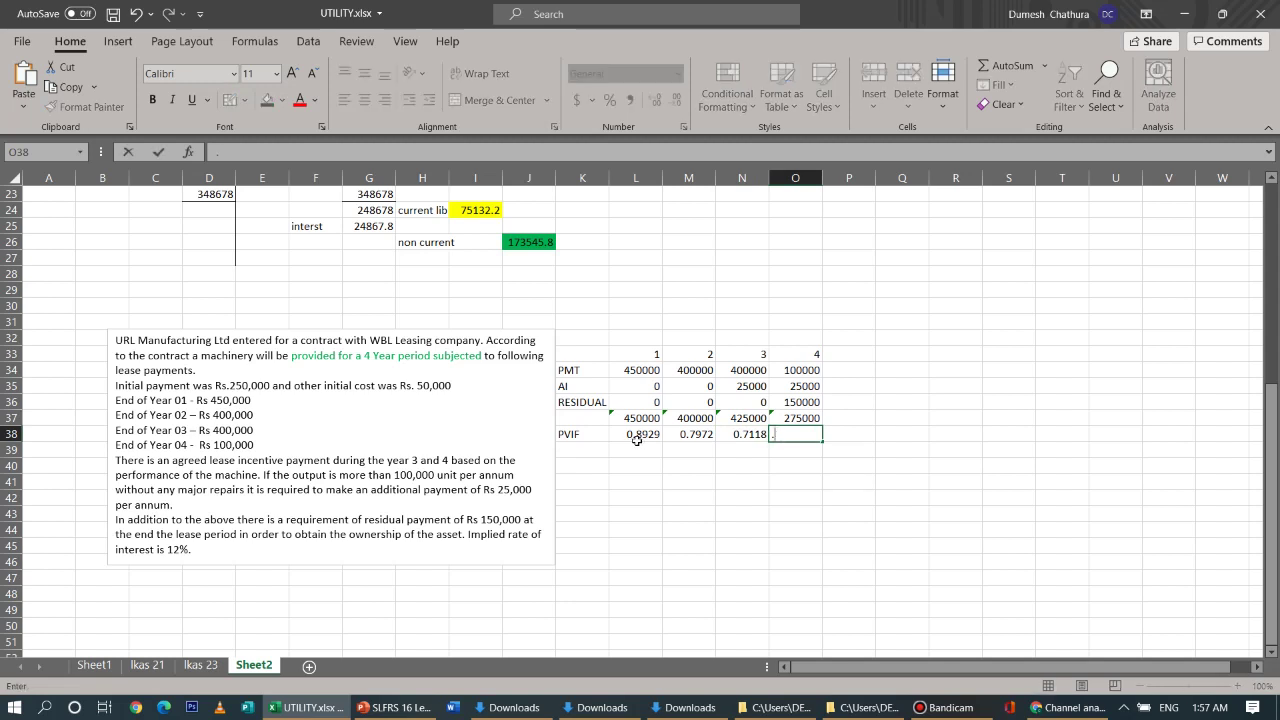
type("0")
type("633")
type("55")
left_click_drag(660, 540, 643, 443)
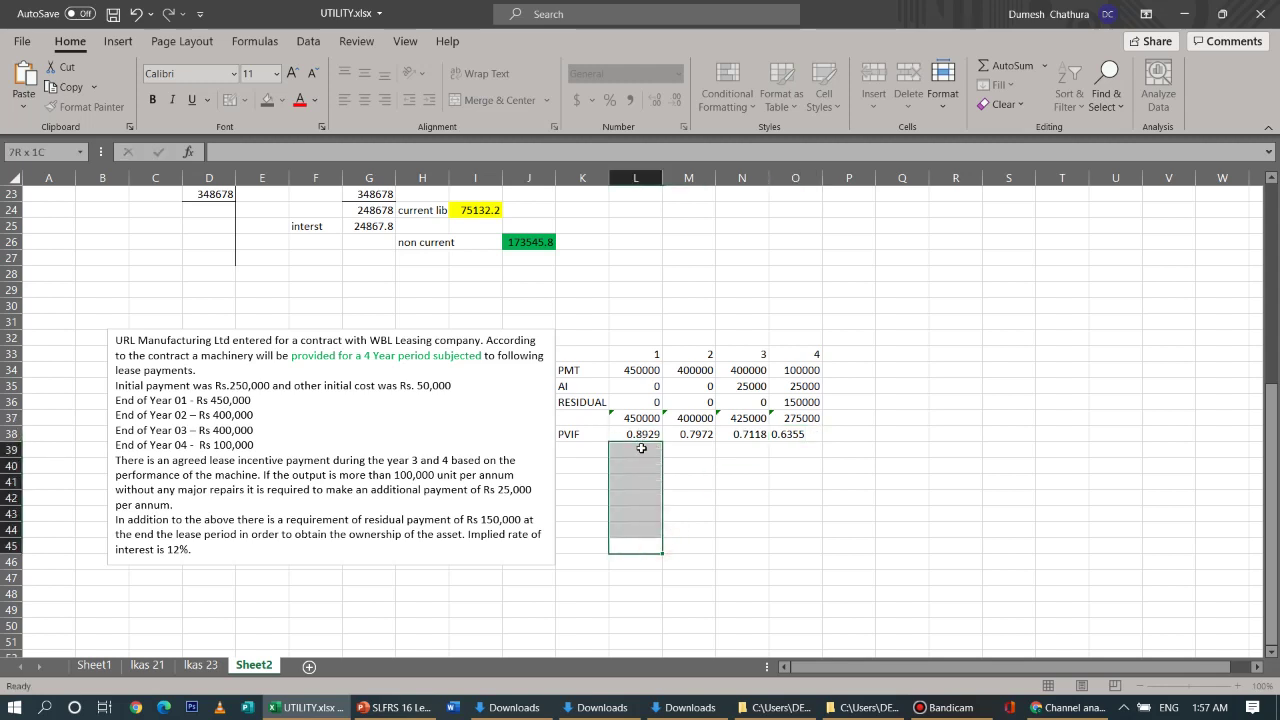
Calculate the year 1 present value in L39 as =L37*L38 and fill the formula across to O39
left_click(641, 449)
type("=")
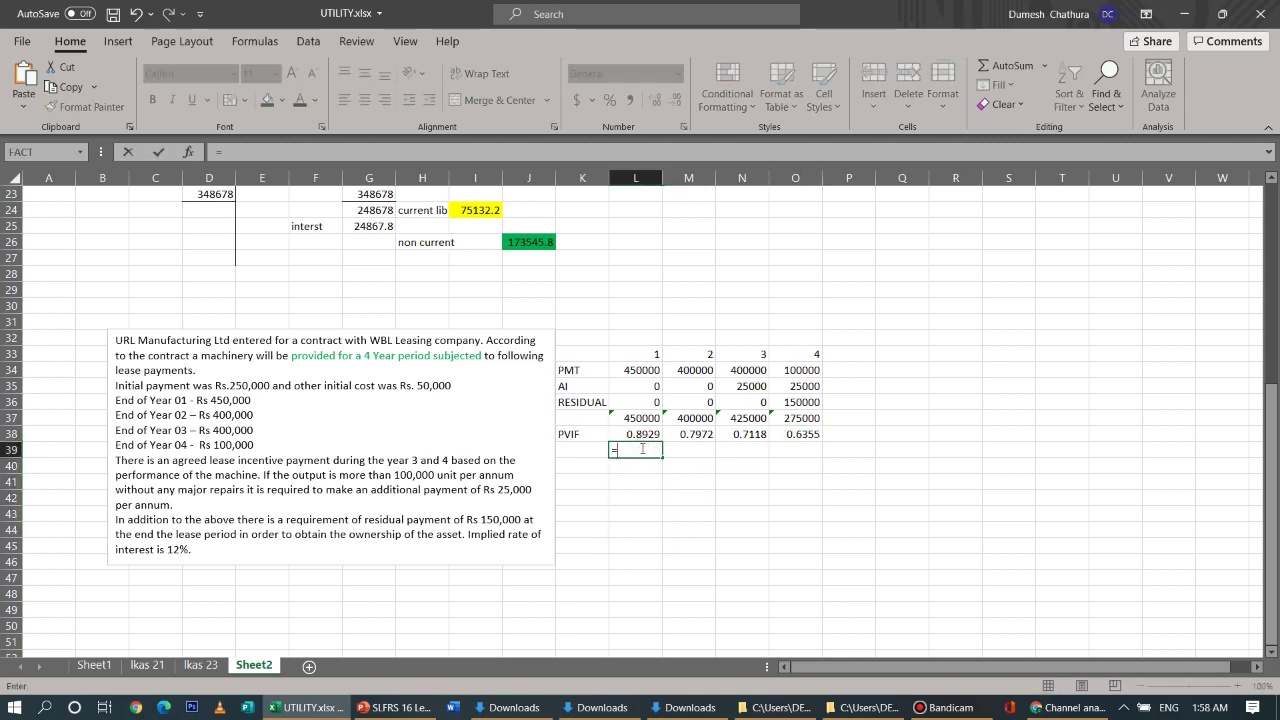
left_click(641, 418)
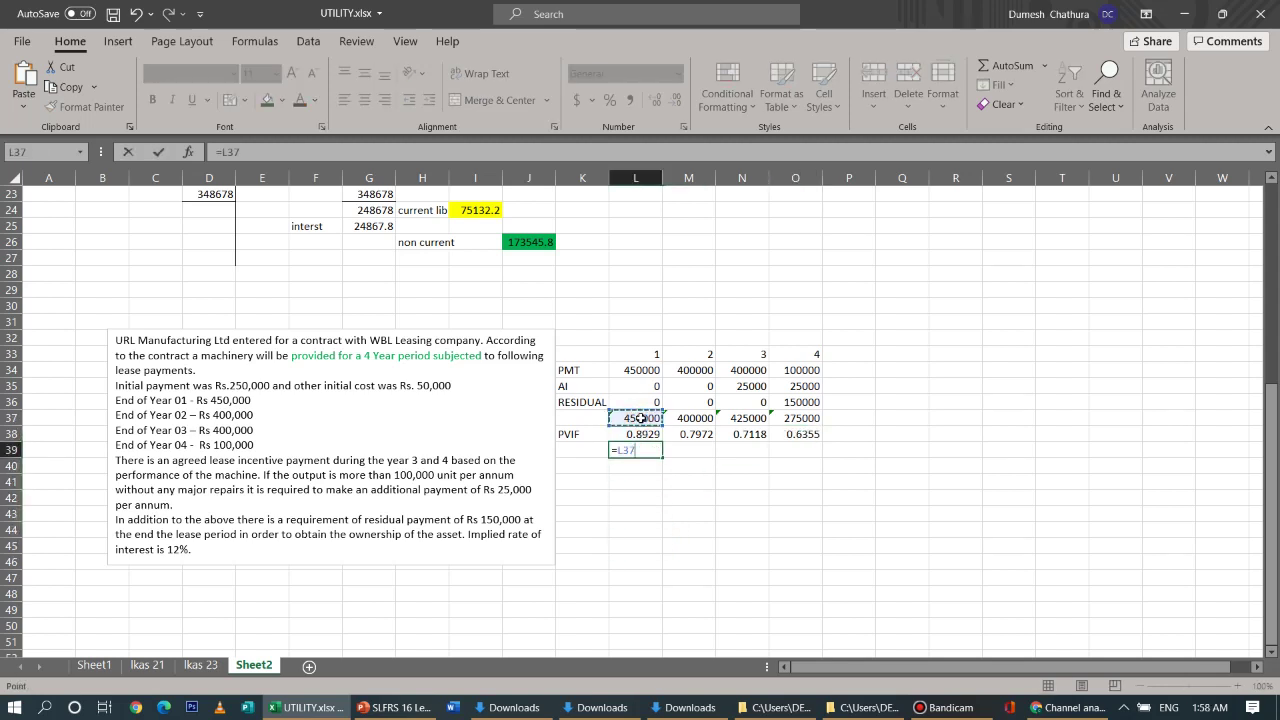
type("*")
left_click(645, 433)
key("Return")
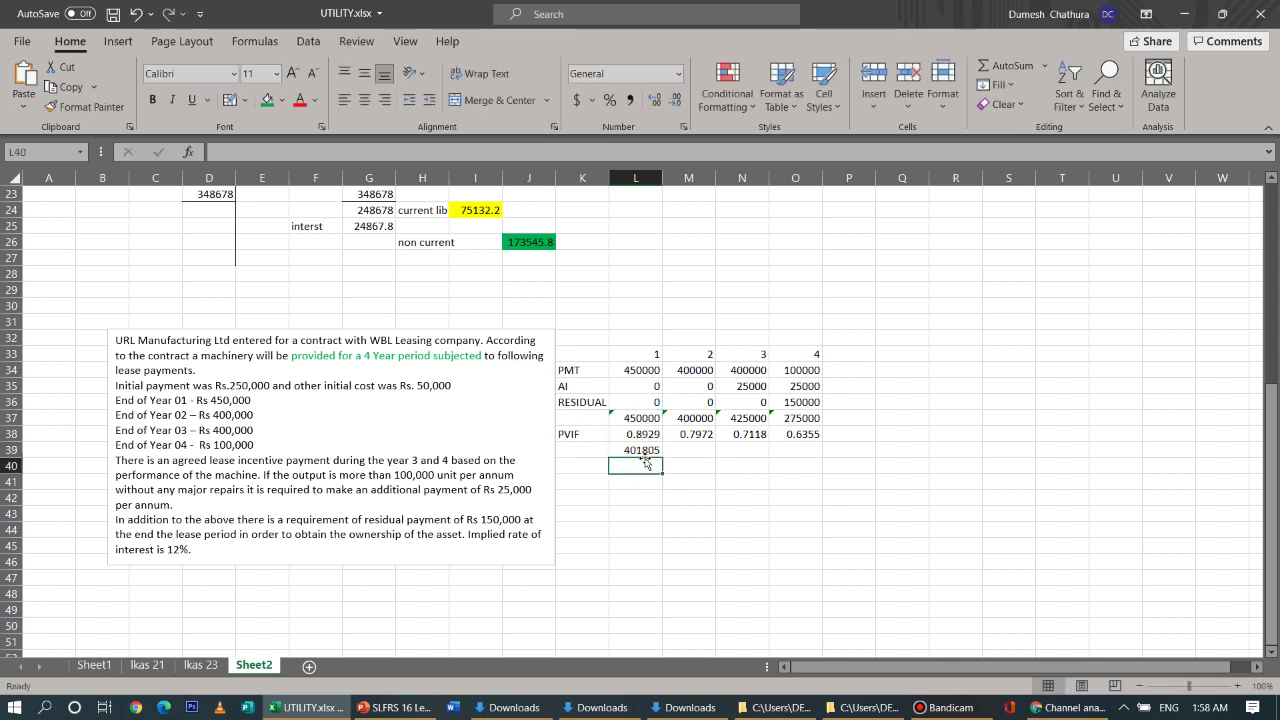
left_click(643, 452)
left_click_drag(662, 458, 805, 457)
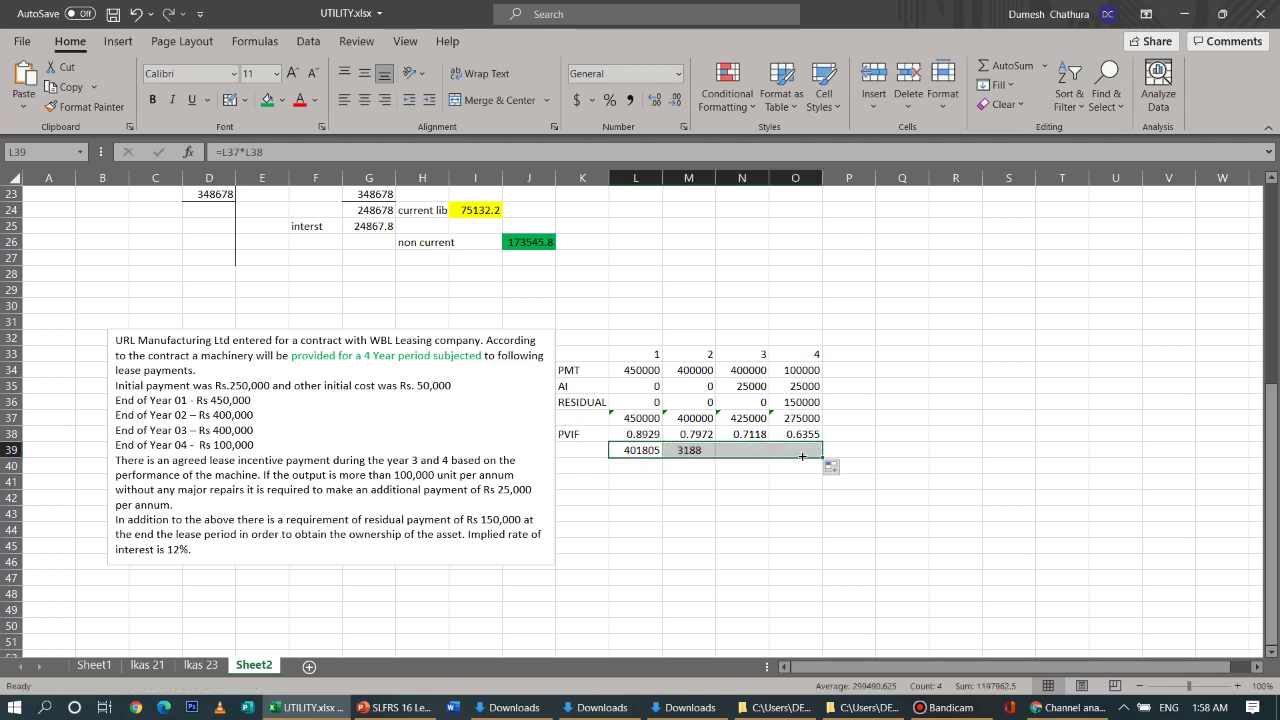
Sum the four yearly present values in P39 with =SUM(L39:O39)
left_click(836, 451)
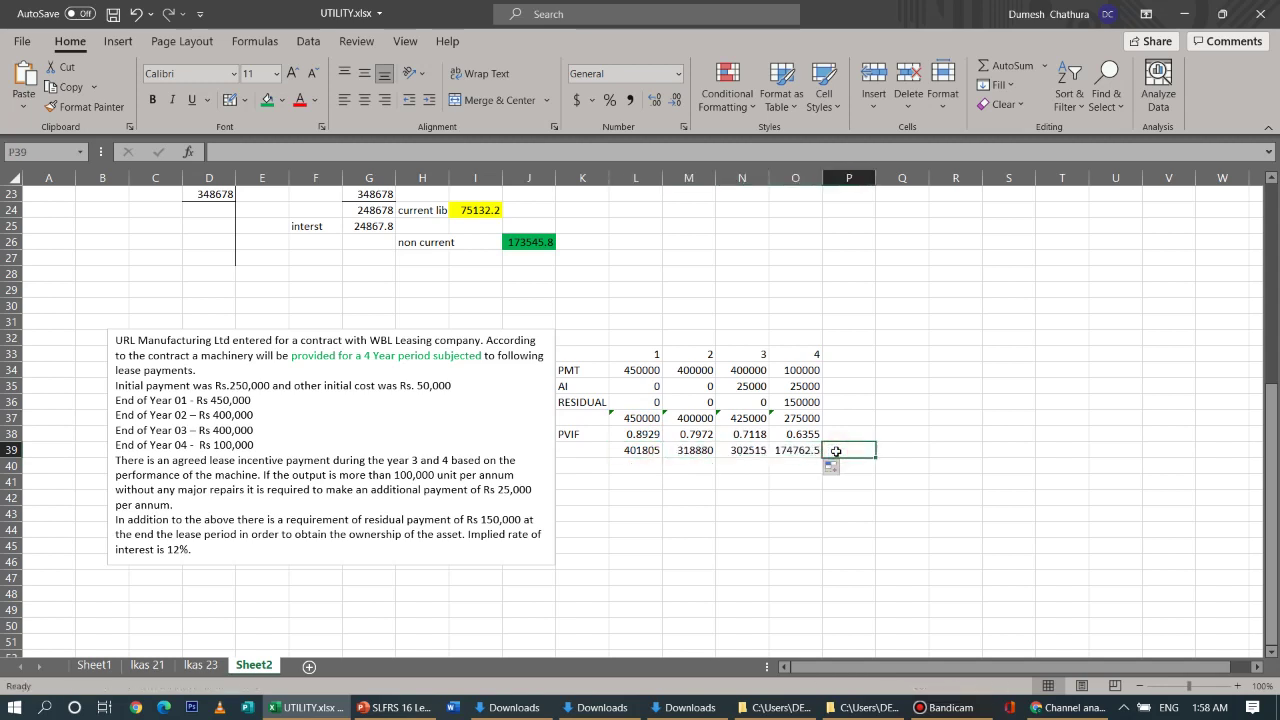
type("=")
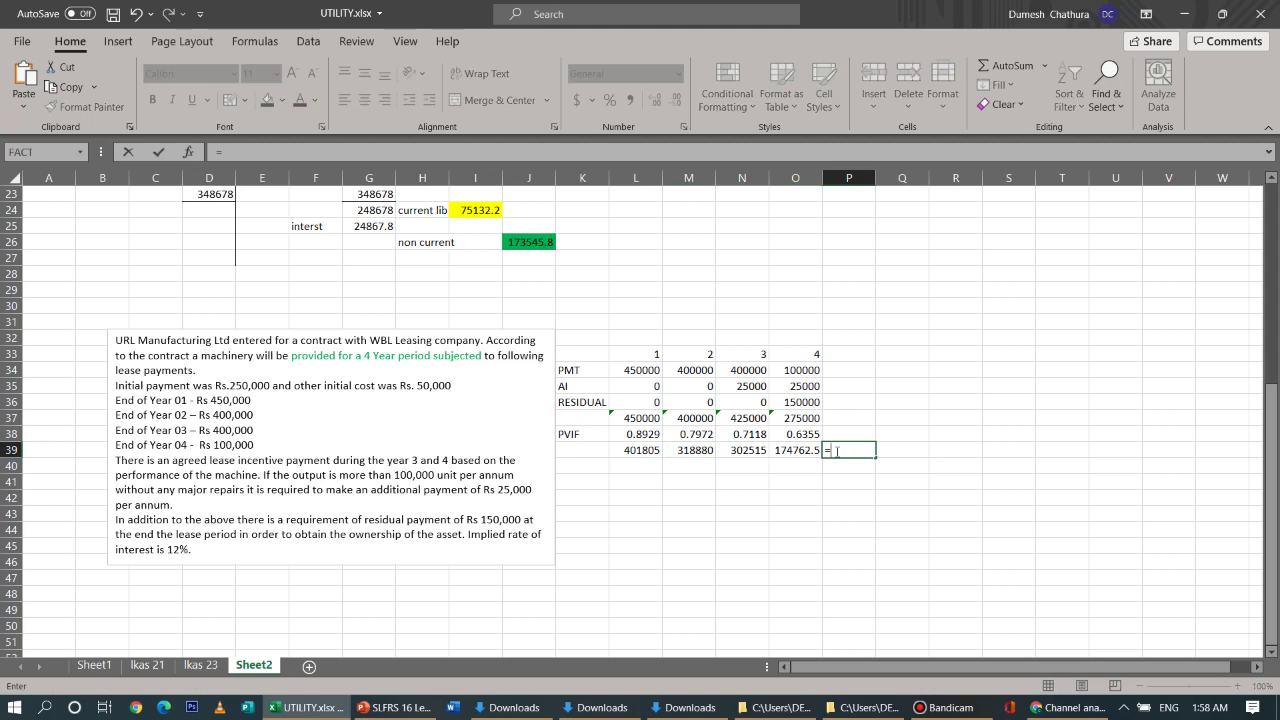
left_click(1010, 66)
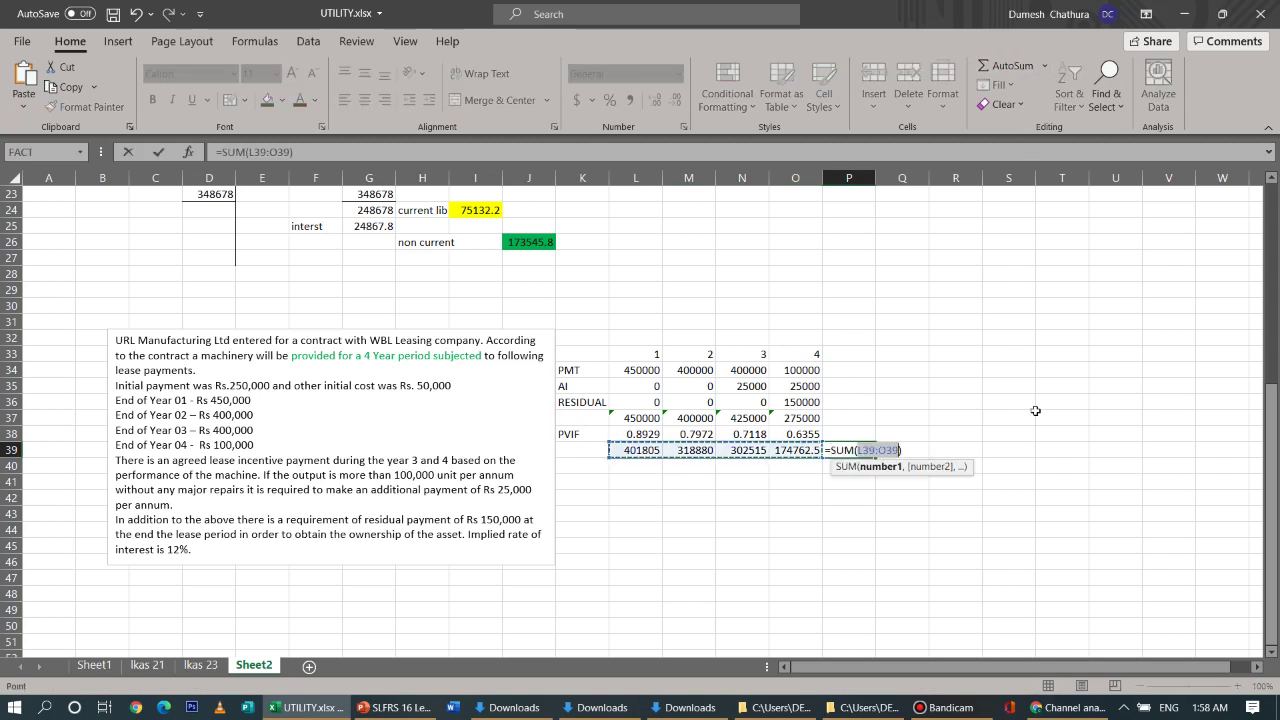
key("Return")
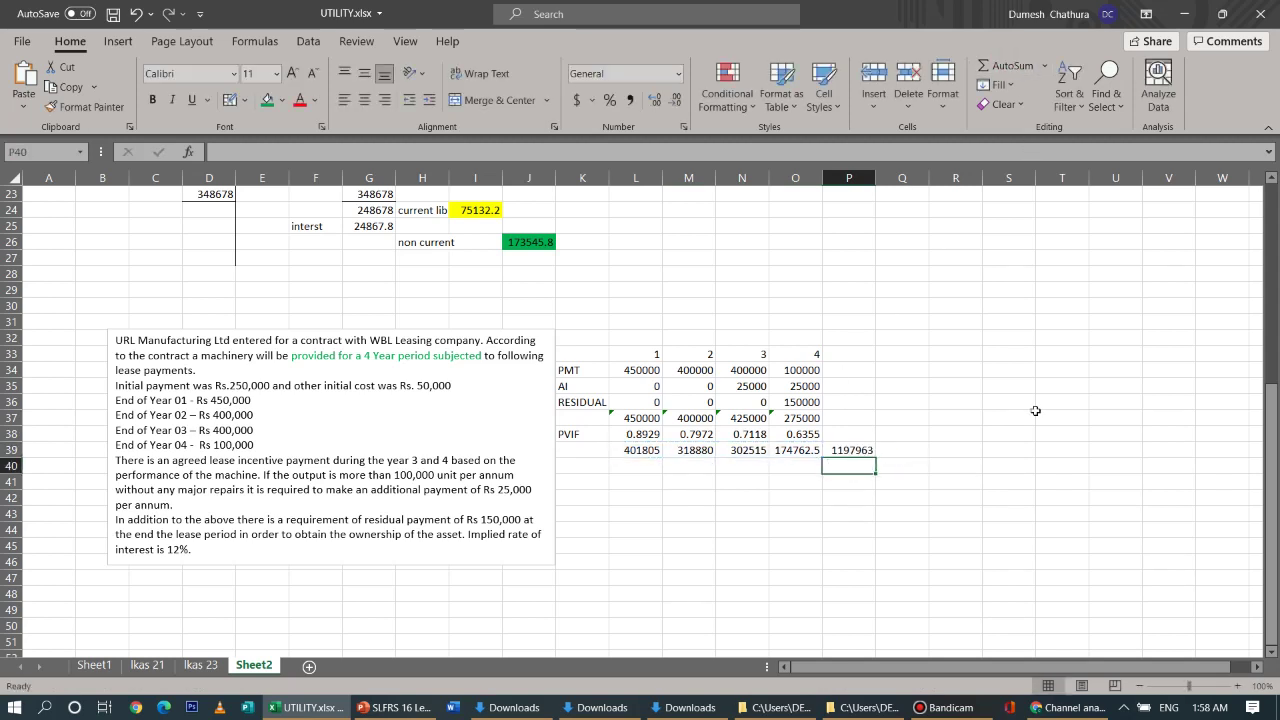
Fill the present value total in P39 with green and label it LEASE LIB in Q39
left_click(860, 450)
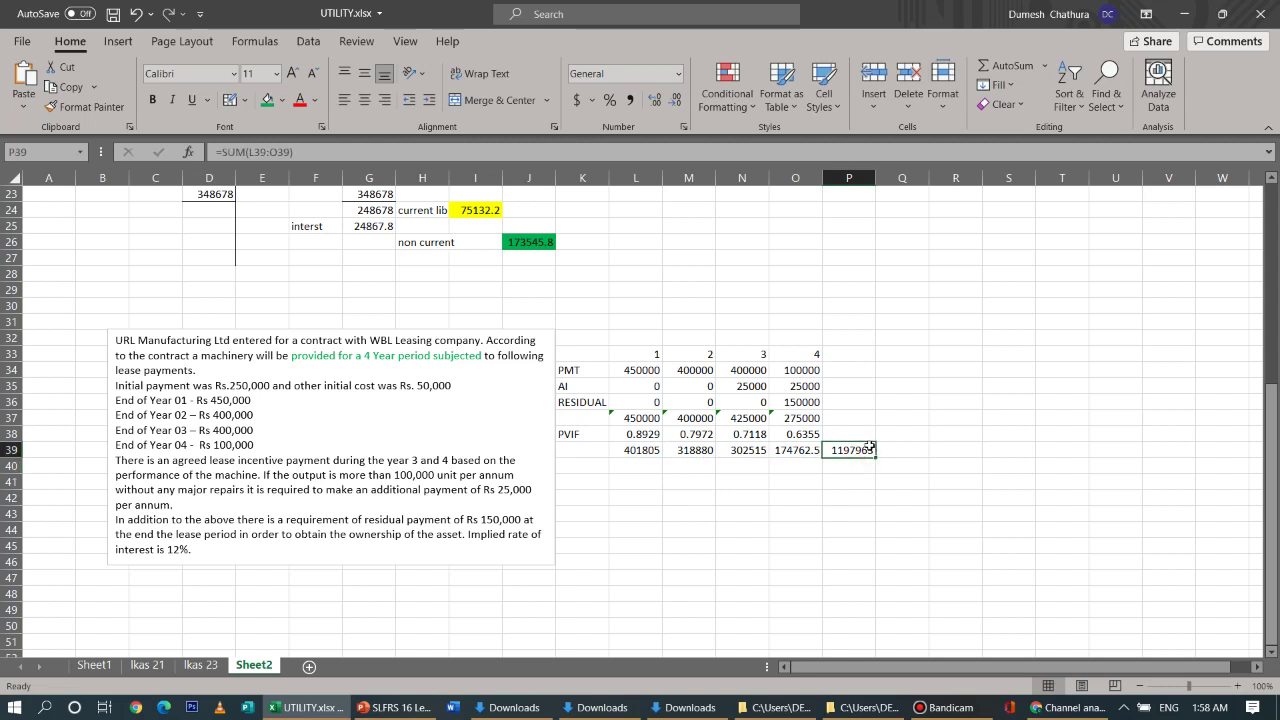
left_click(264, 103)
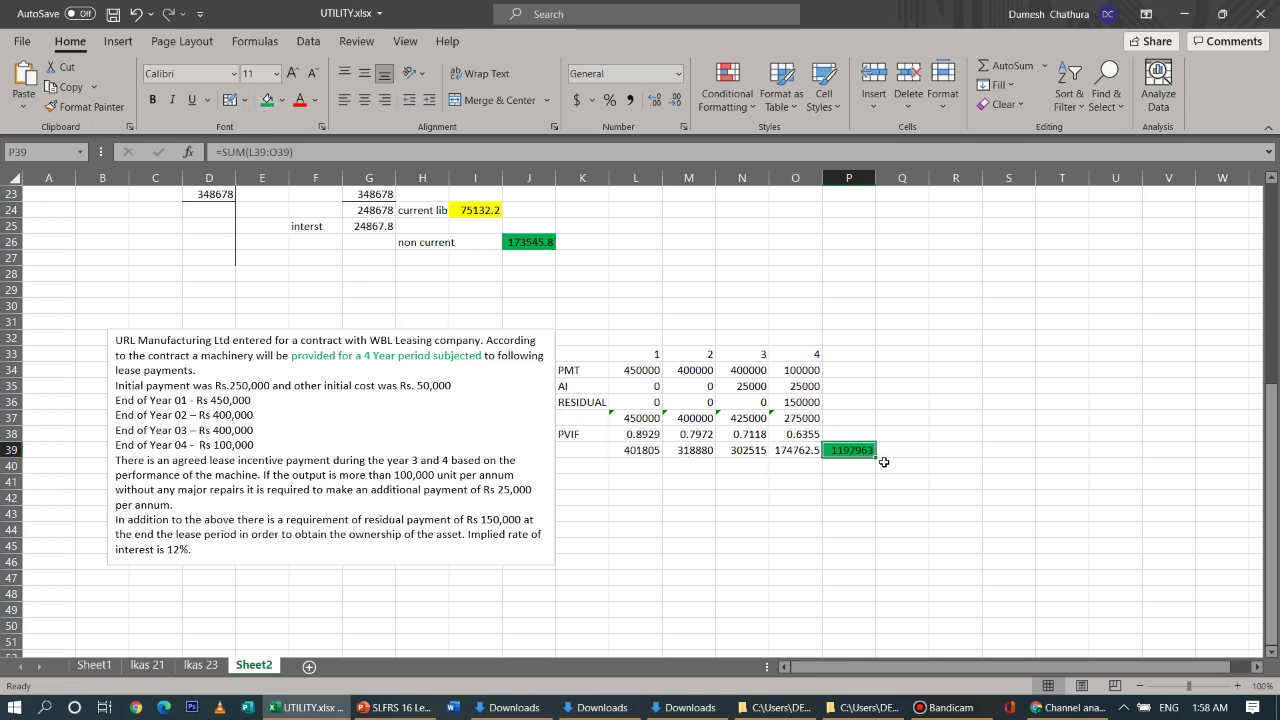
left_click(889, 451)
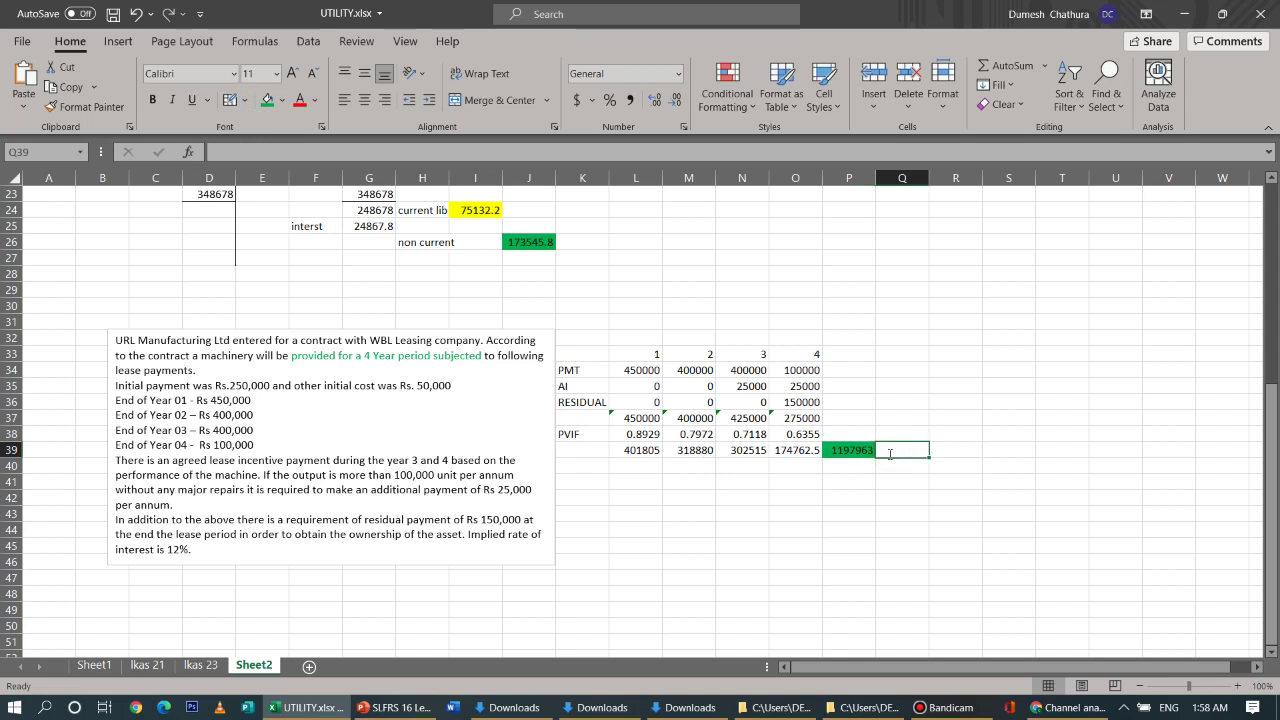
type("LEASE")
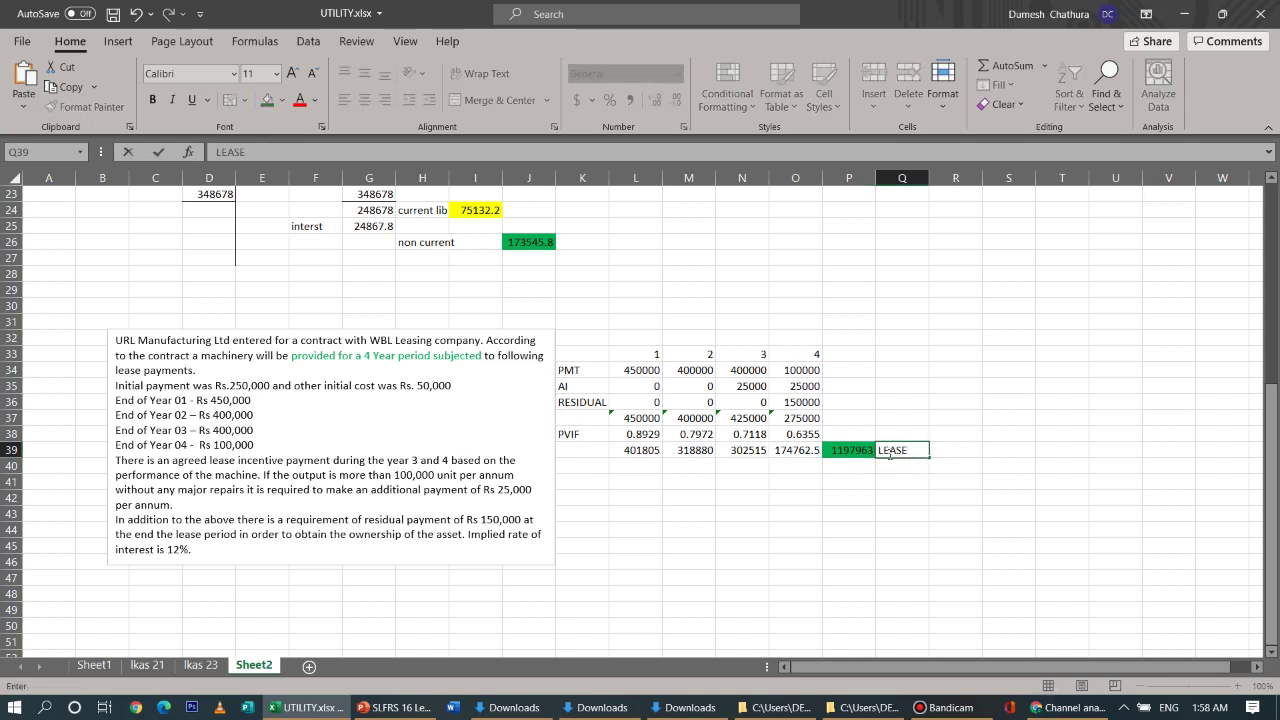
type(" LIB")
left_click(843, 560)
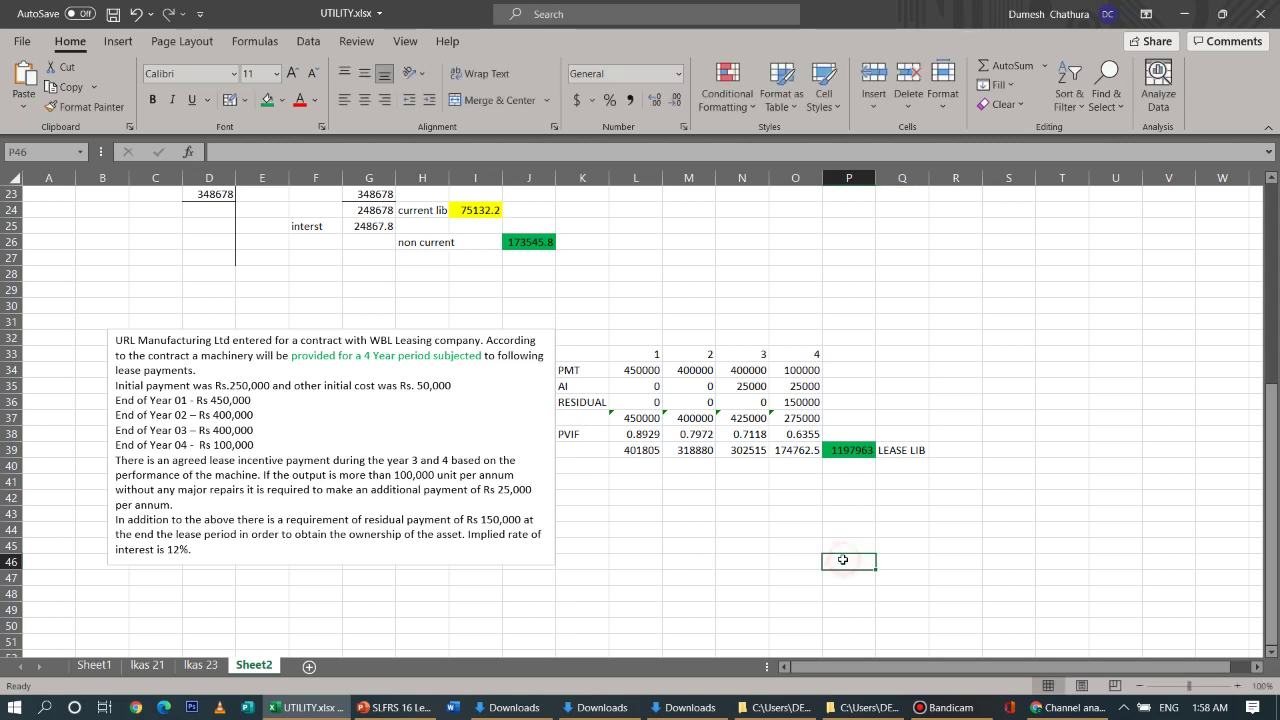
Enter the heading RIGHT TO USE OF ASSET in L43, below the present value table
left_click(625, 511)
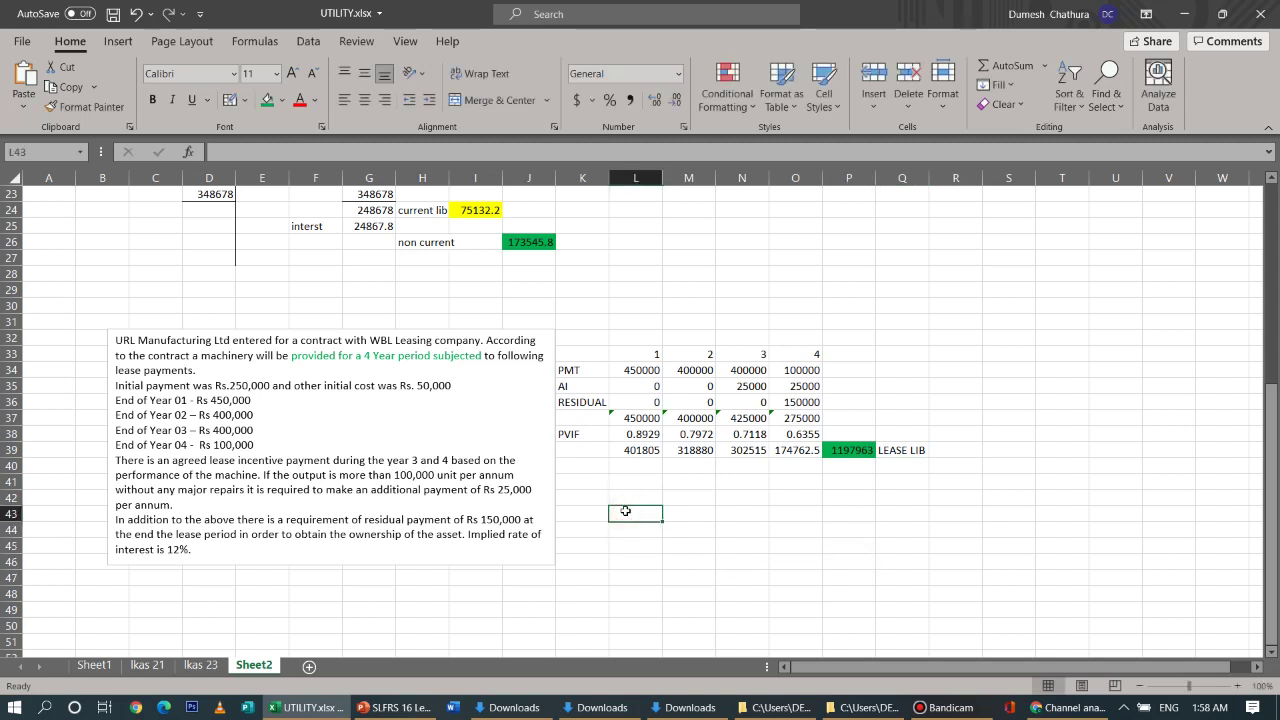
type("RIGHT")
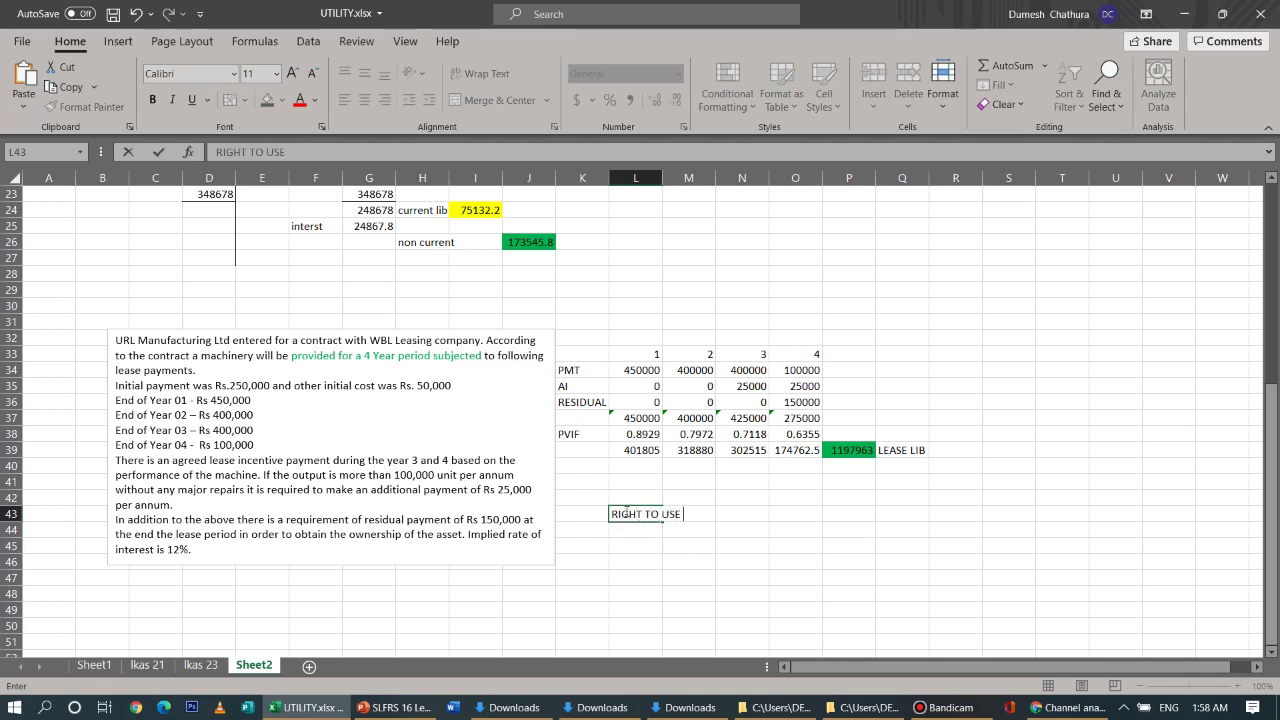
type("TO USE OF ASSET")
left_click(728, 581)
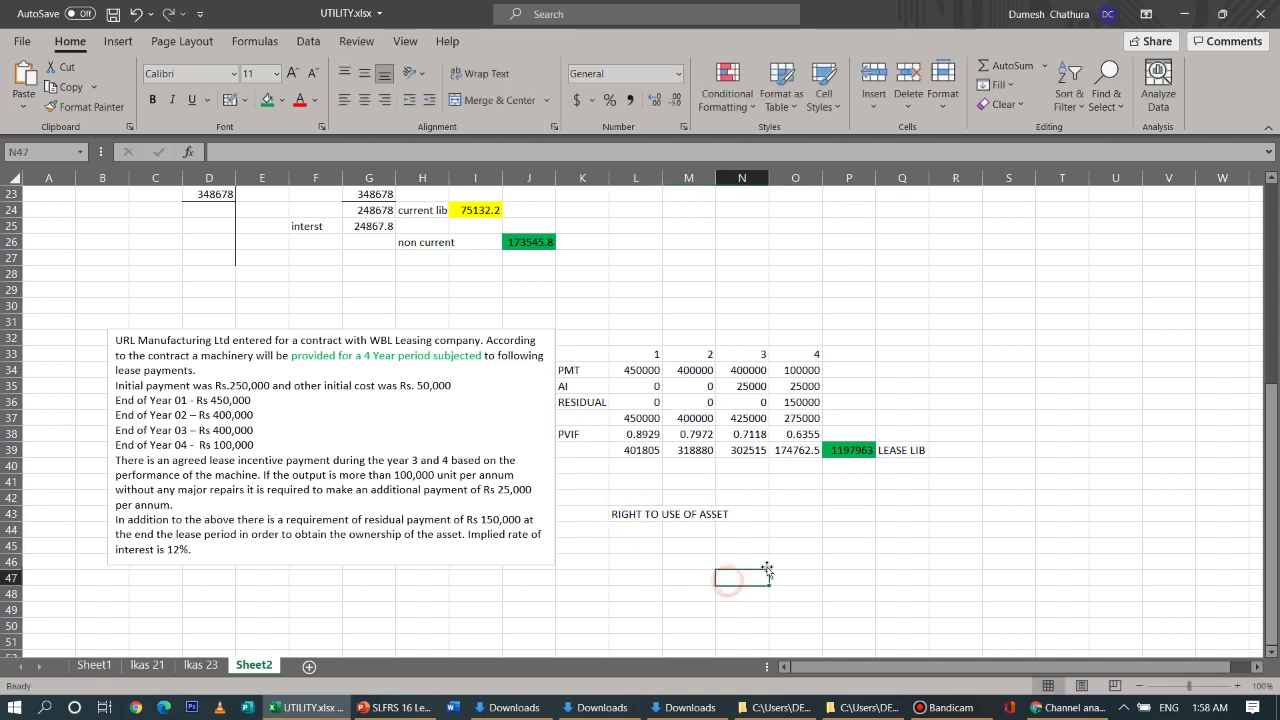
Add the label LIB in N45 and bring the lease liability total into P45 with =P39*1
left_click(746, 546)
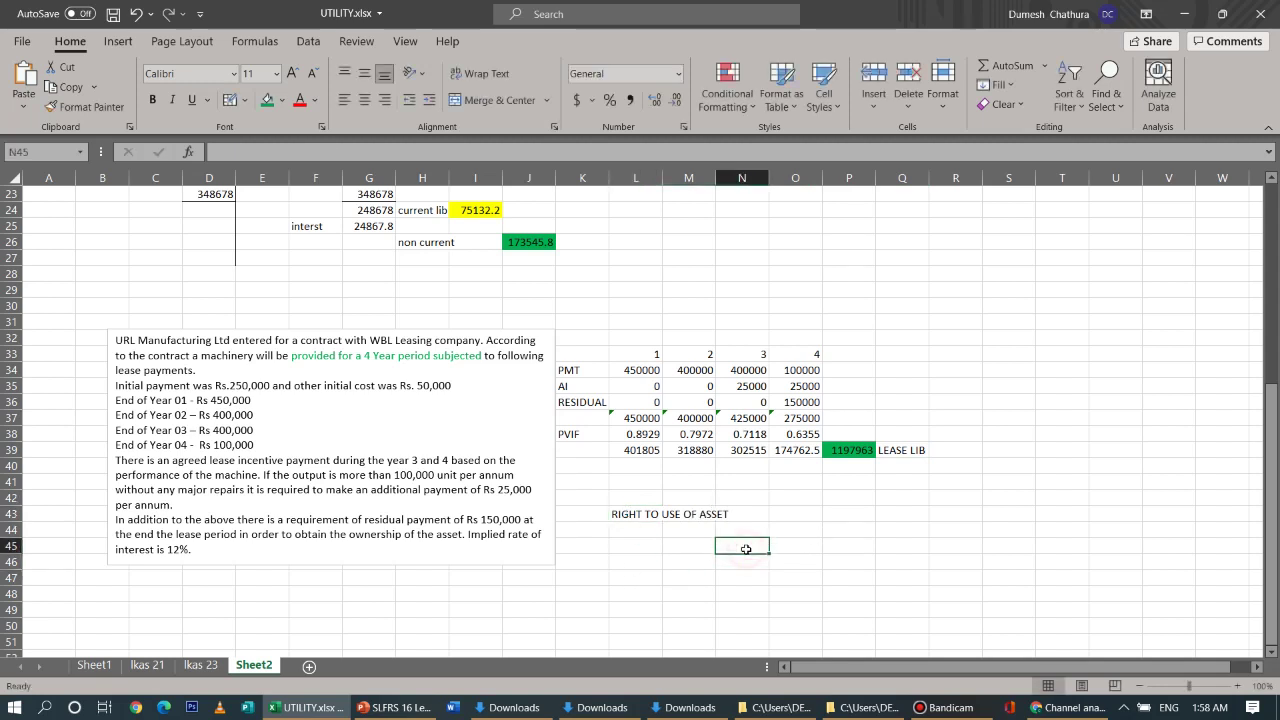
type("LIB")
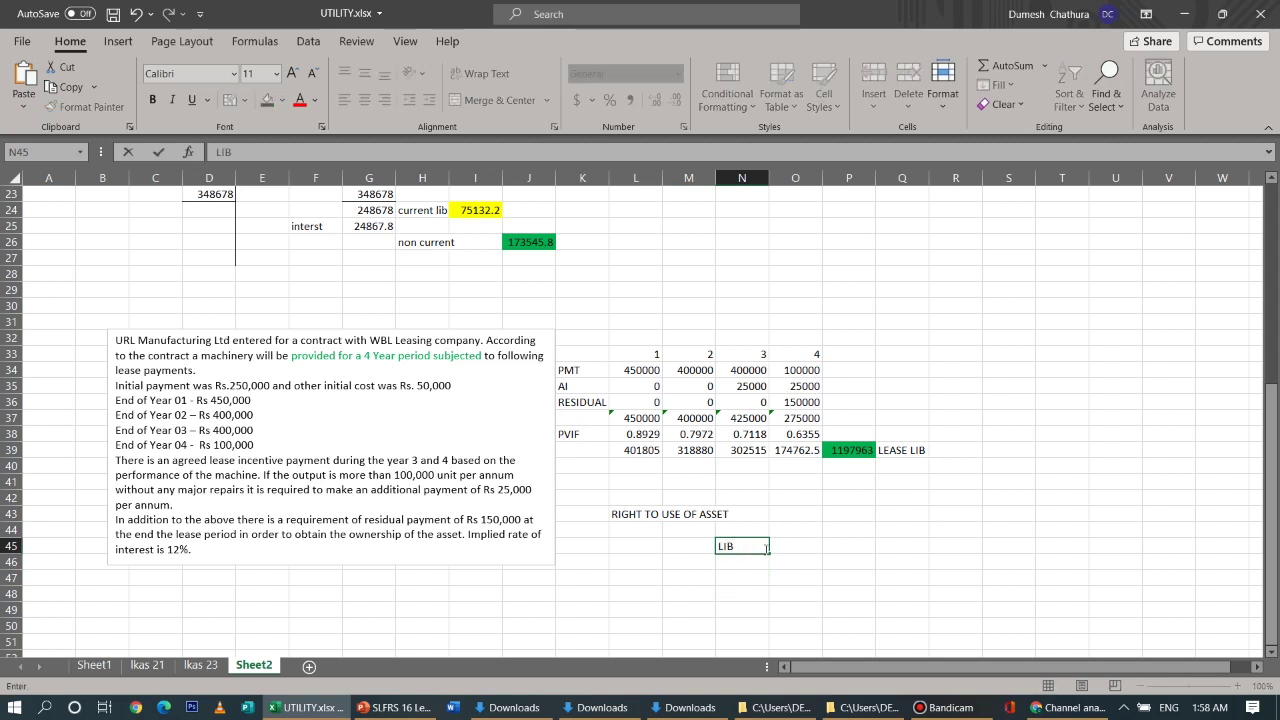
left_click(831, 551)
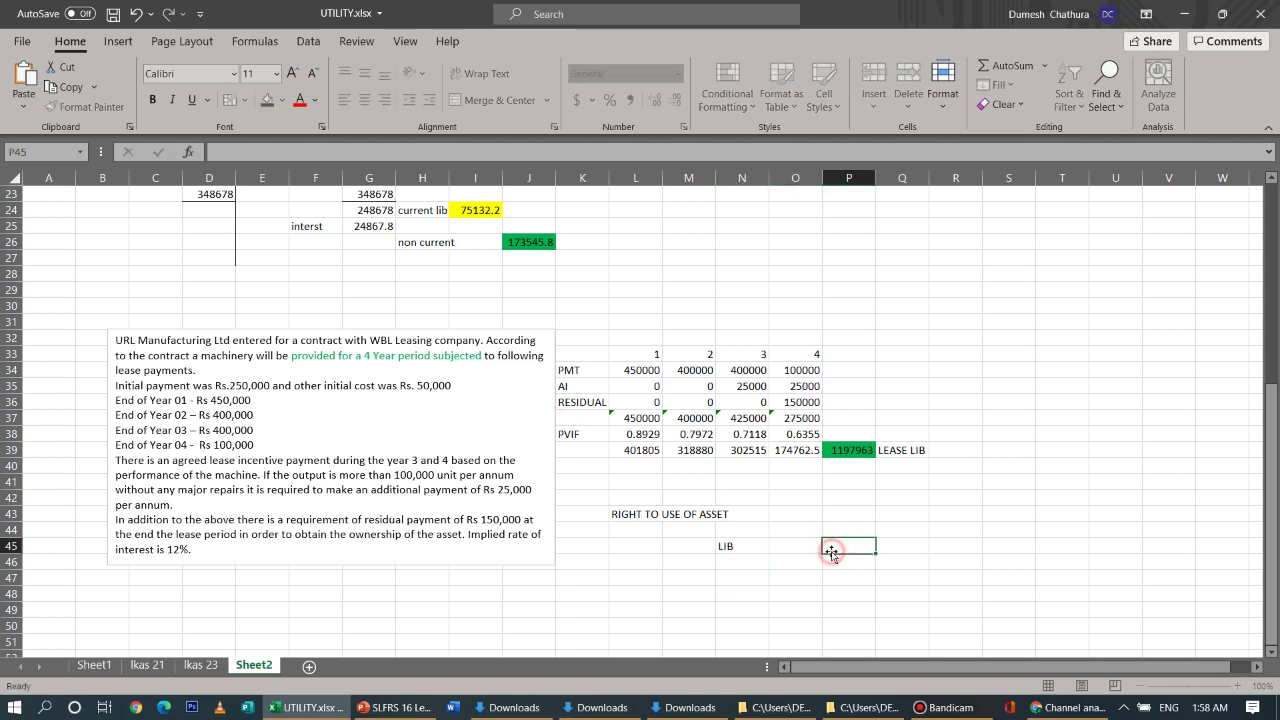
type("=")
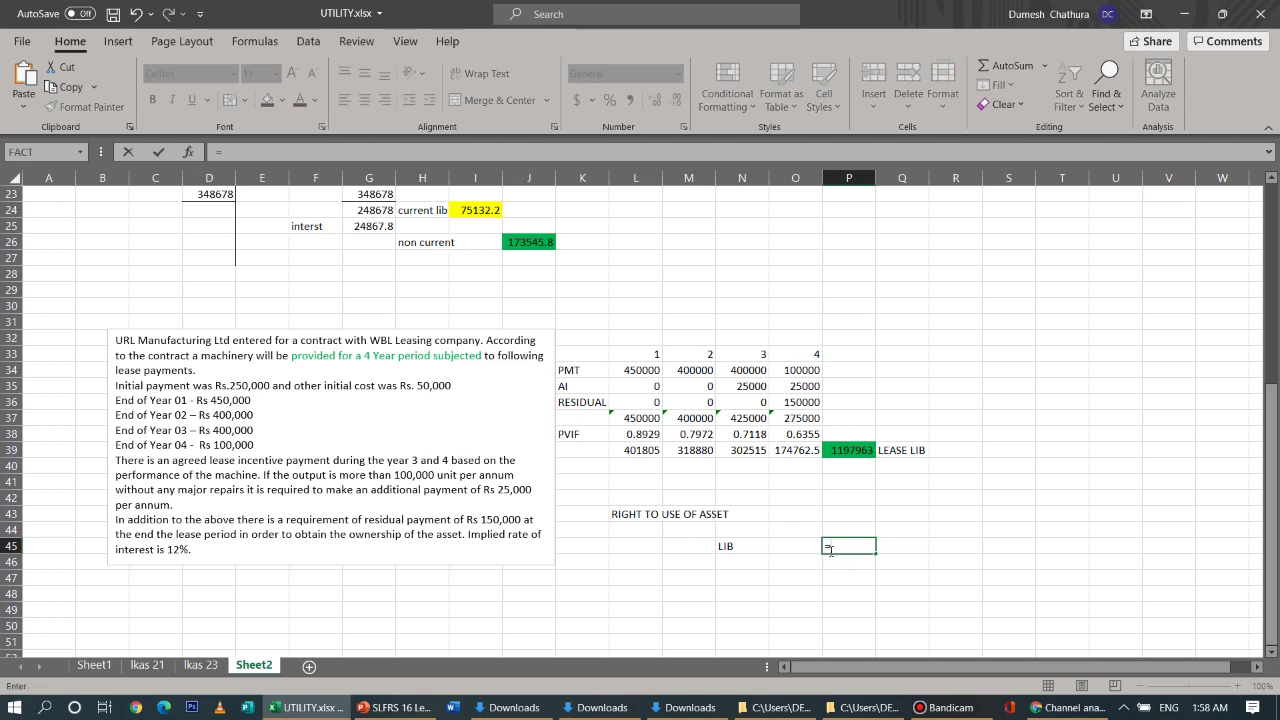
left_click(847, 452)
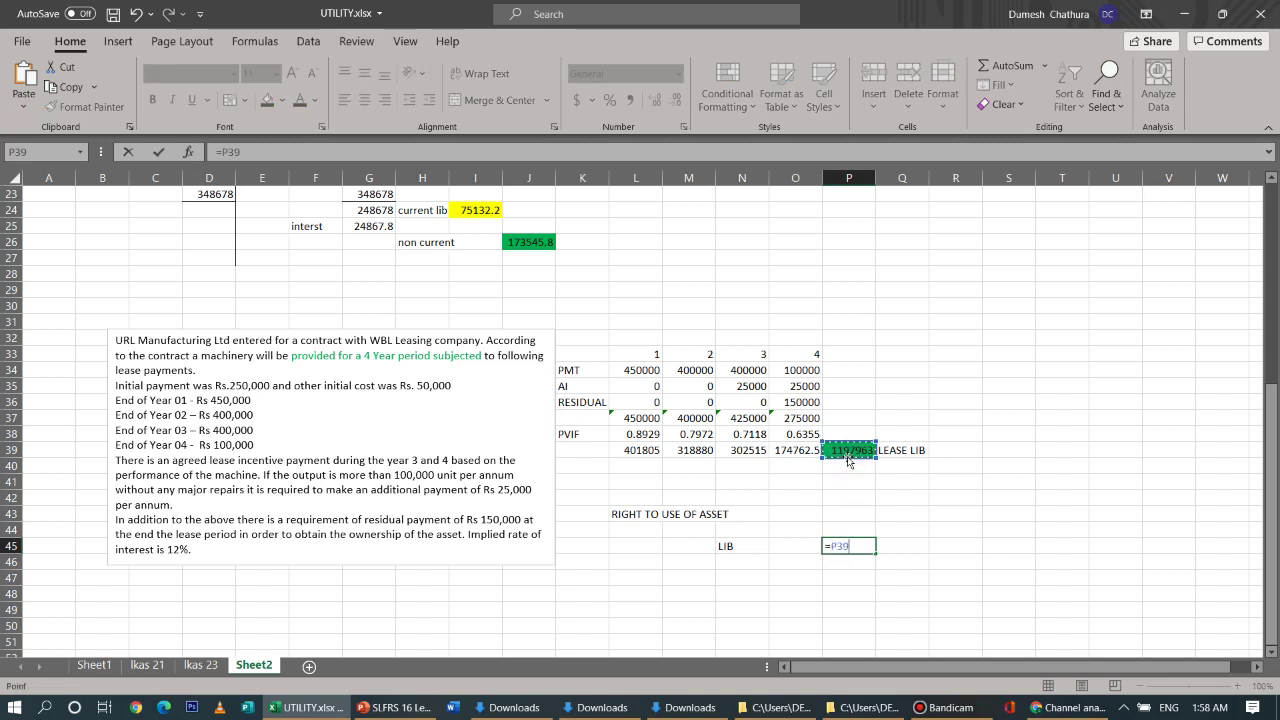
type("*1")
key("Return")
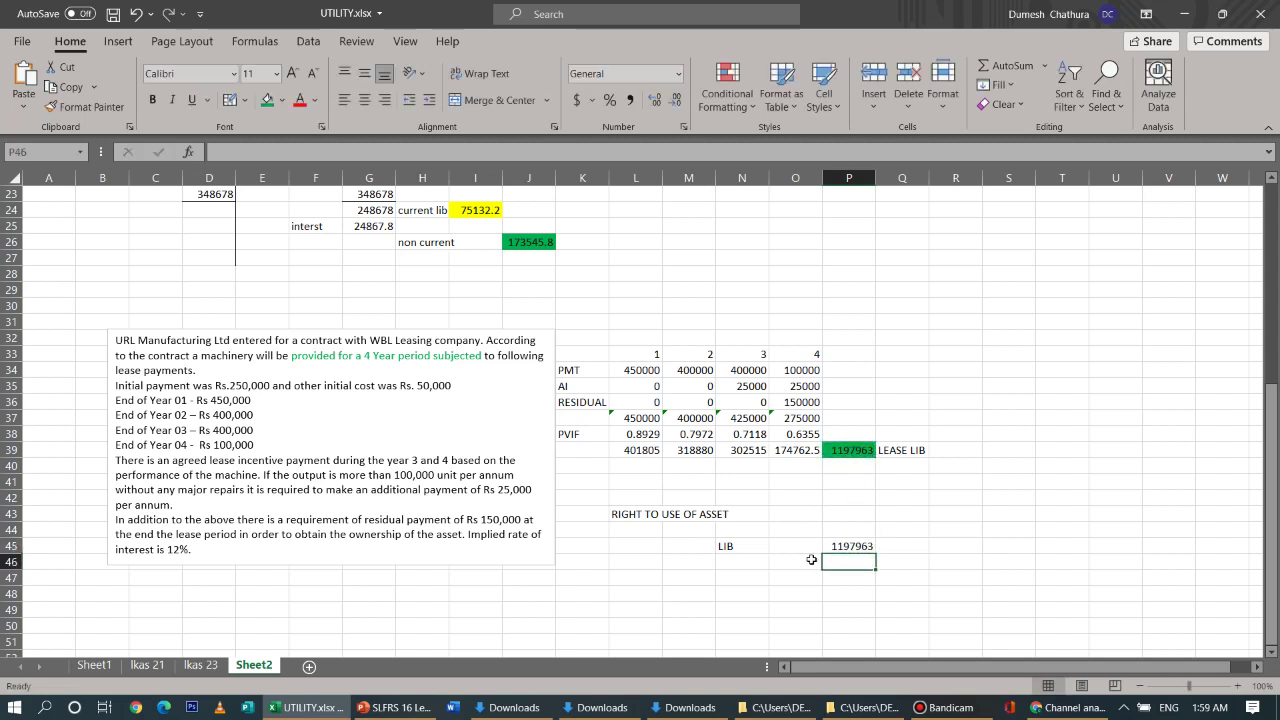
Add the initial payment line in row 46, with INTIAL PMT in N46 and 250000 in P46
left_click(740, 561)
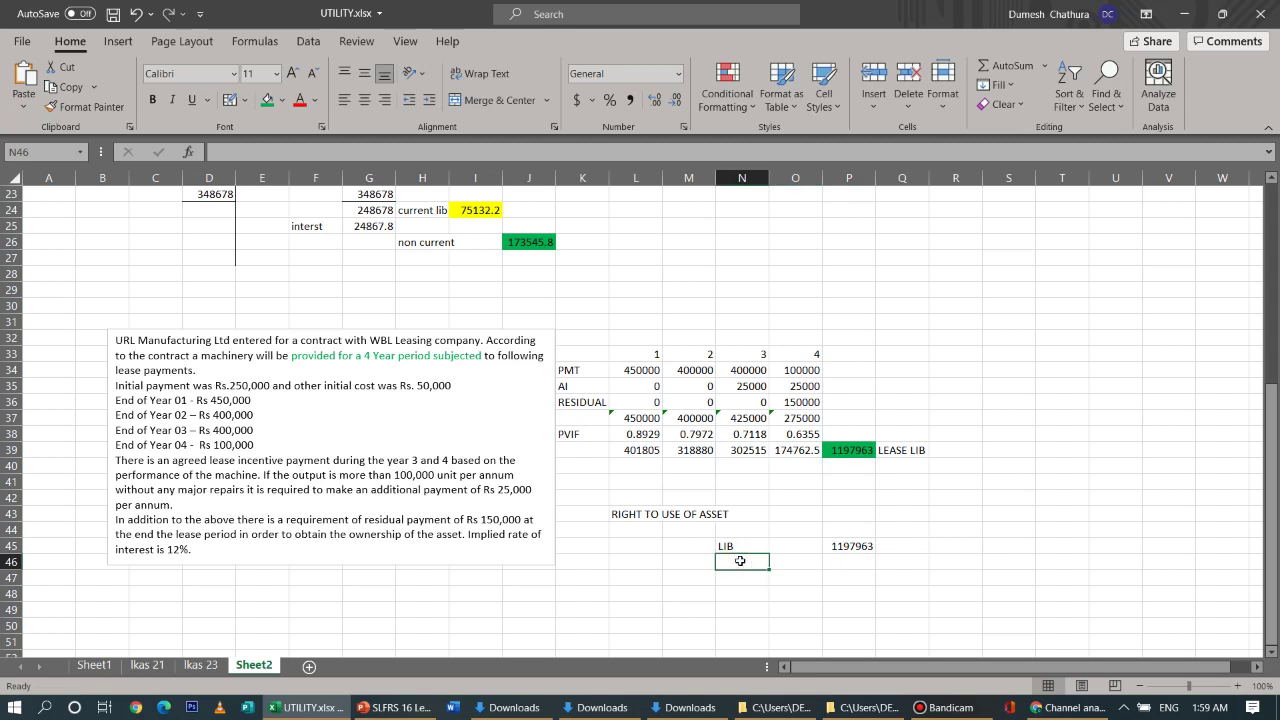
type("INTIAL")
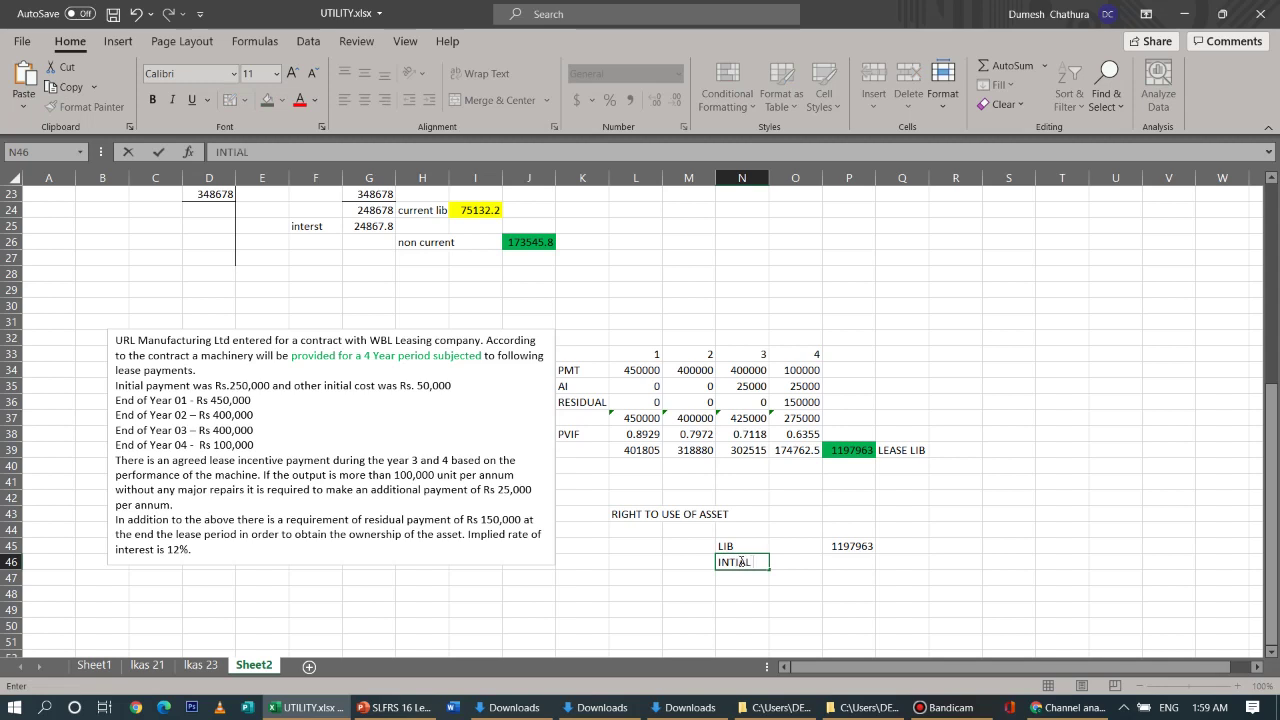
type(" PMT")
left_click(858, 567)
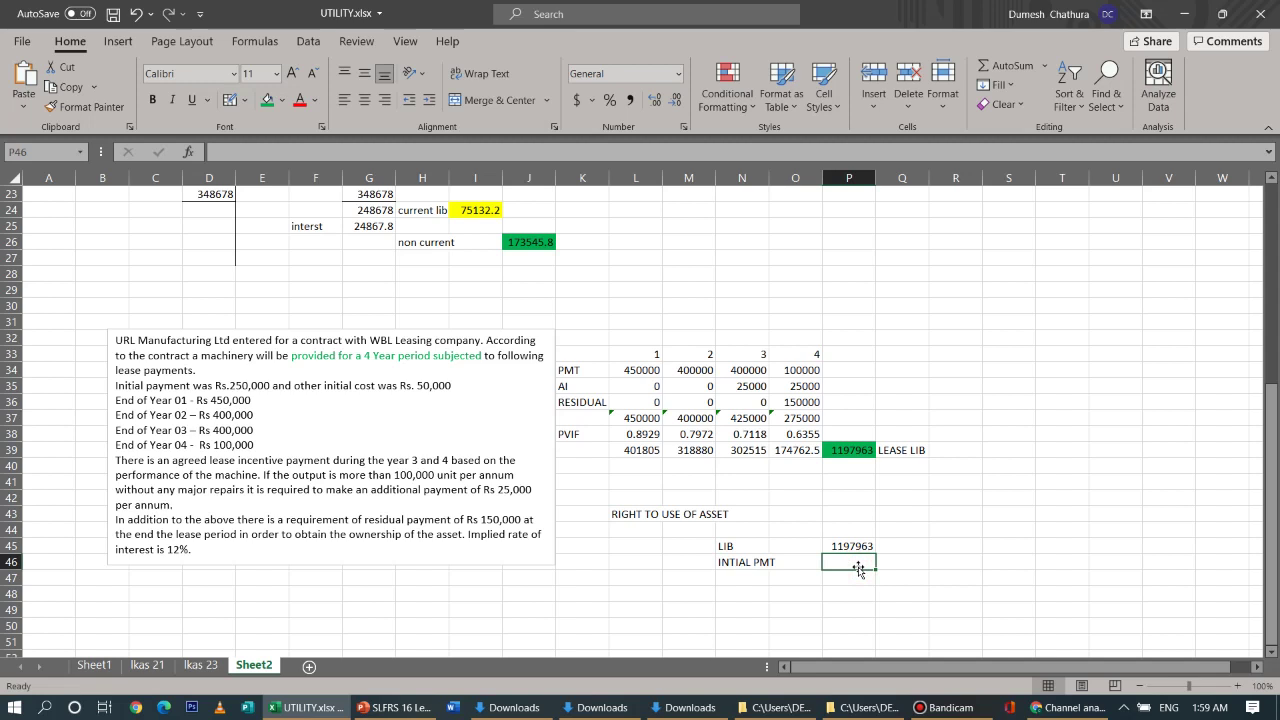
type("25000")
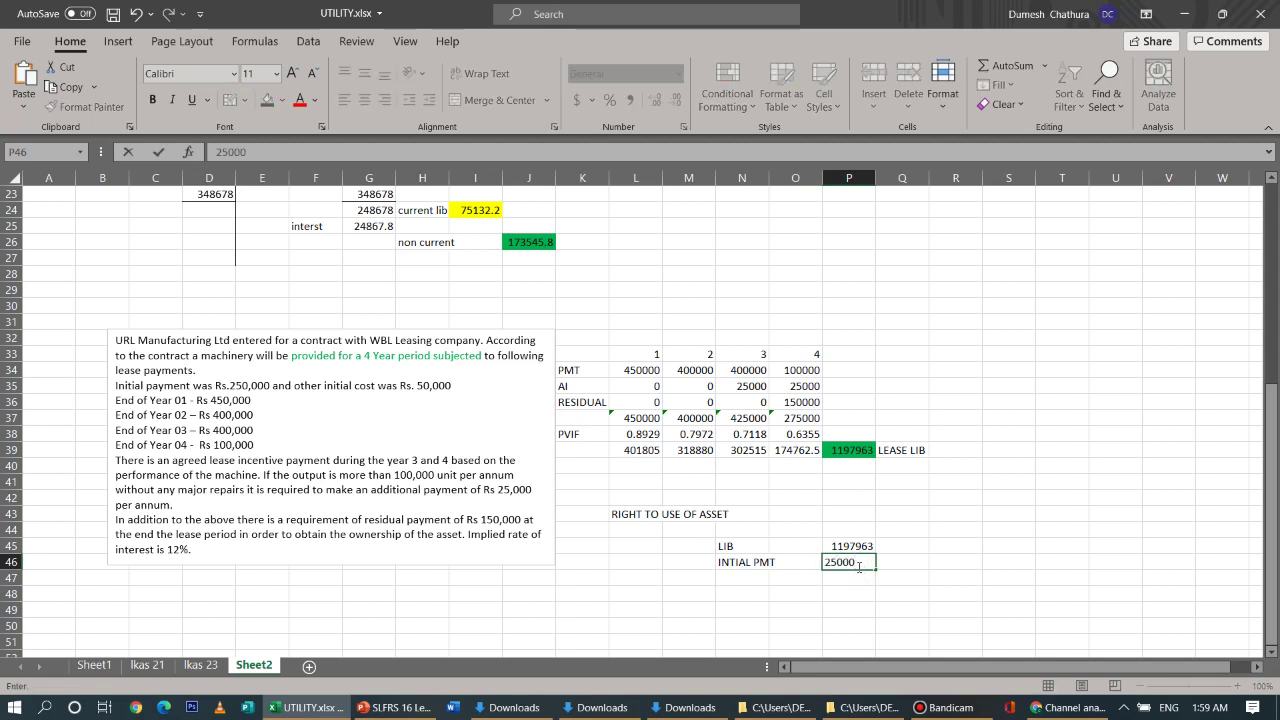
type("0")
left_click(817, 609)
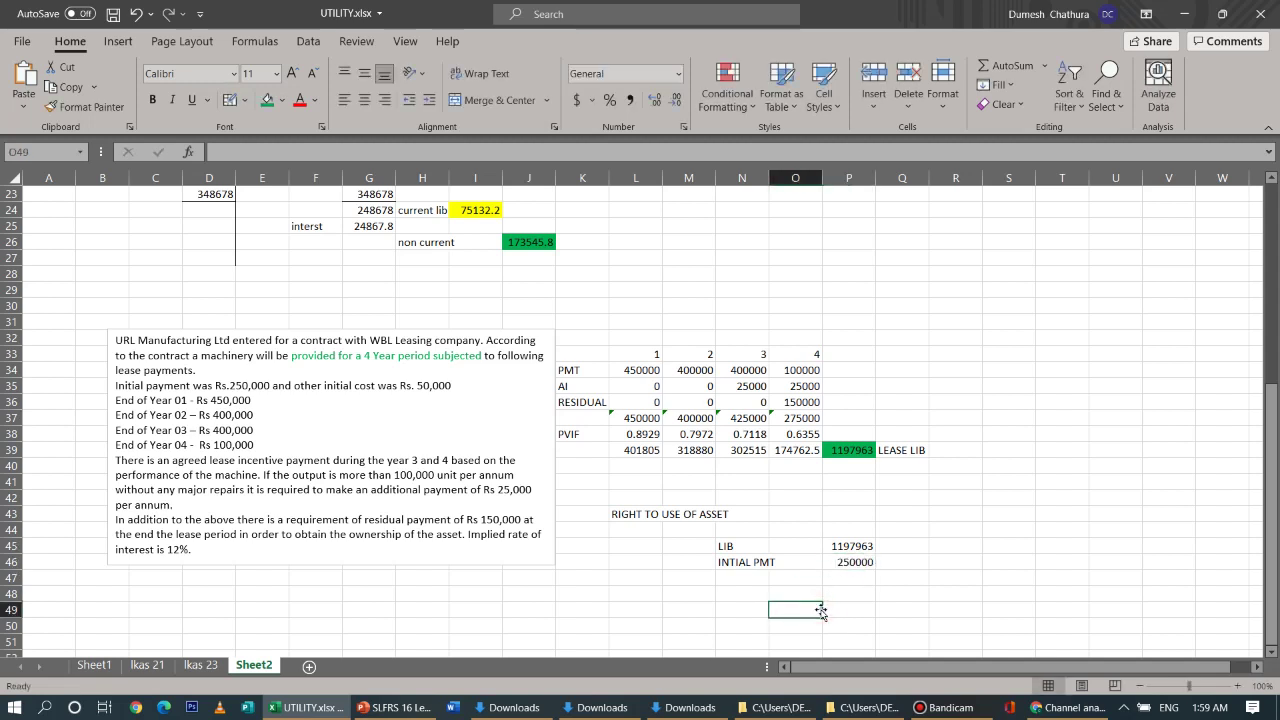
Add the other initial cost line in row 47, with OTHER COST in N47 and 50000 in P47
left_click(743, 580)
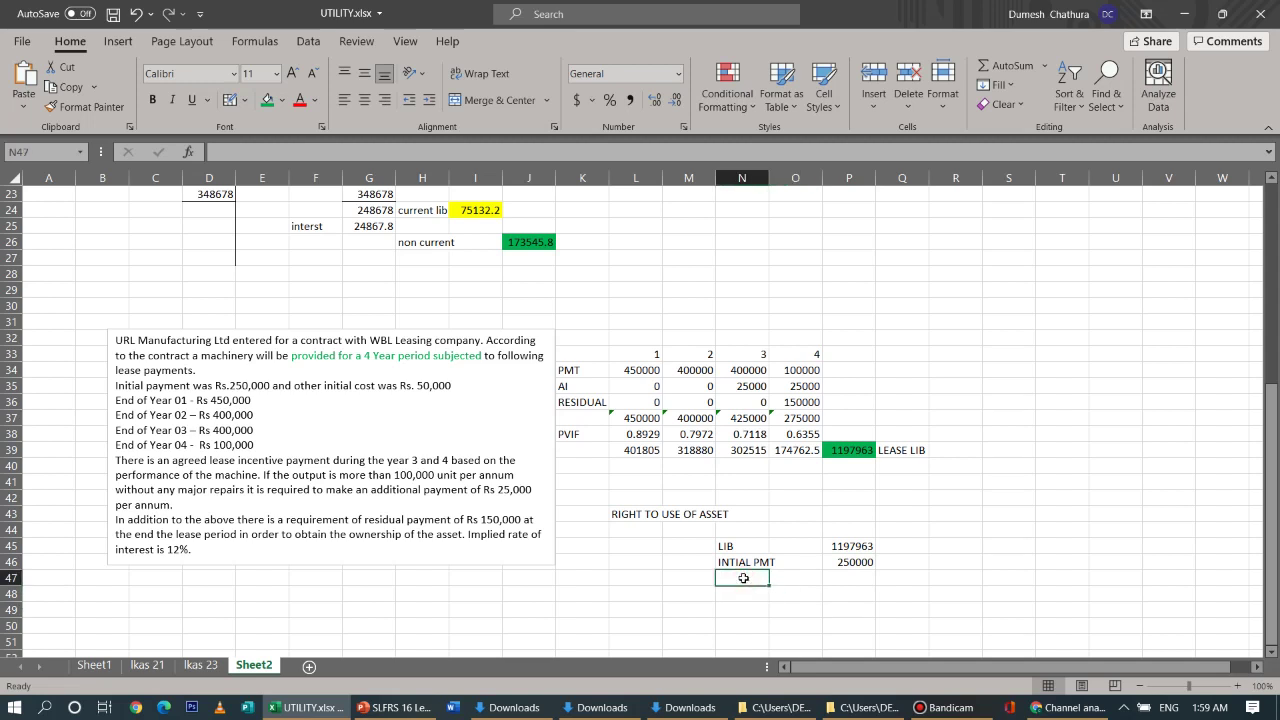
type("O")
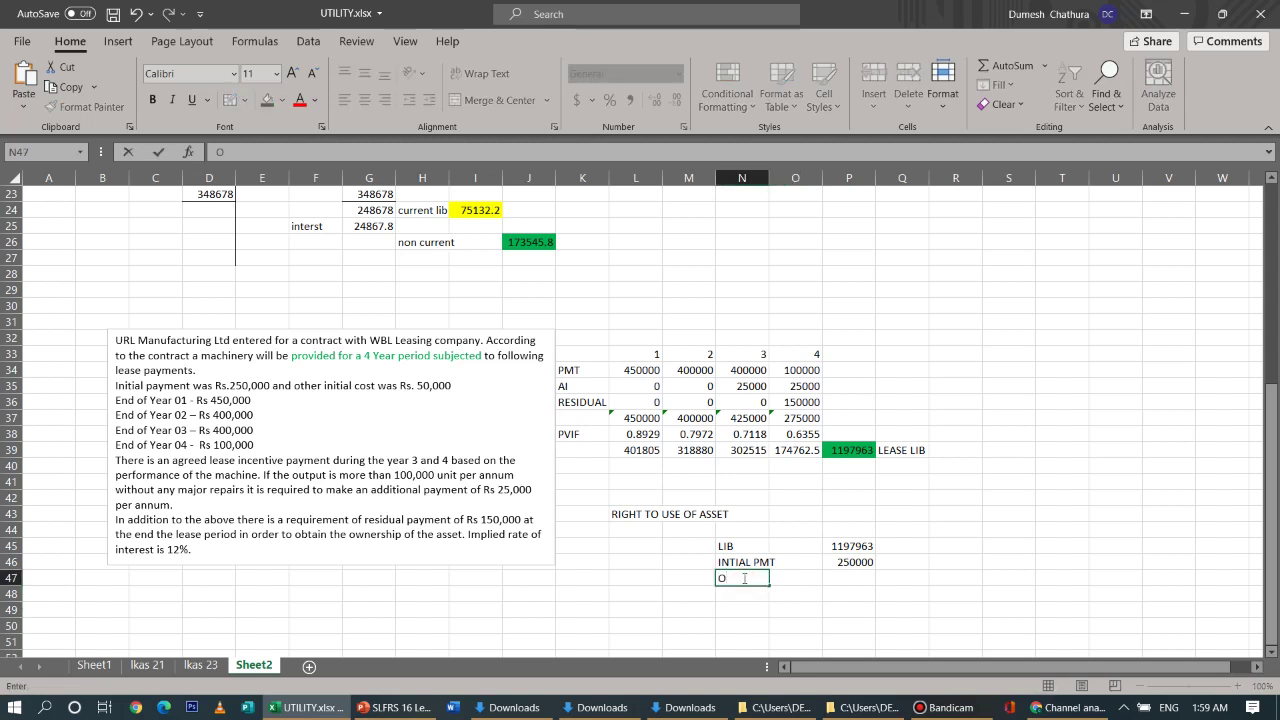
type("THER COST")
left_click(842, 577)
type("50")
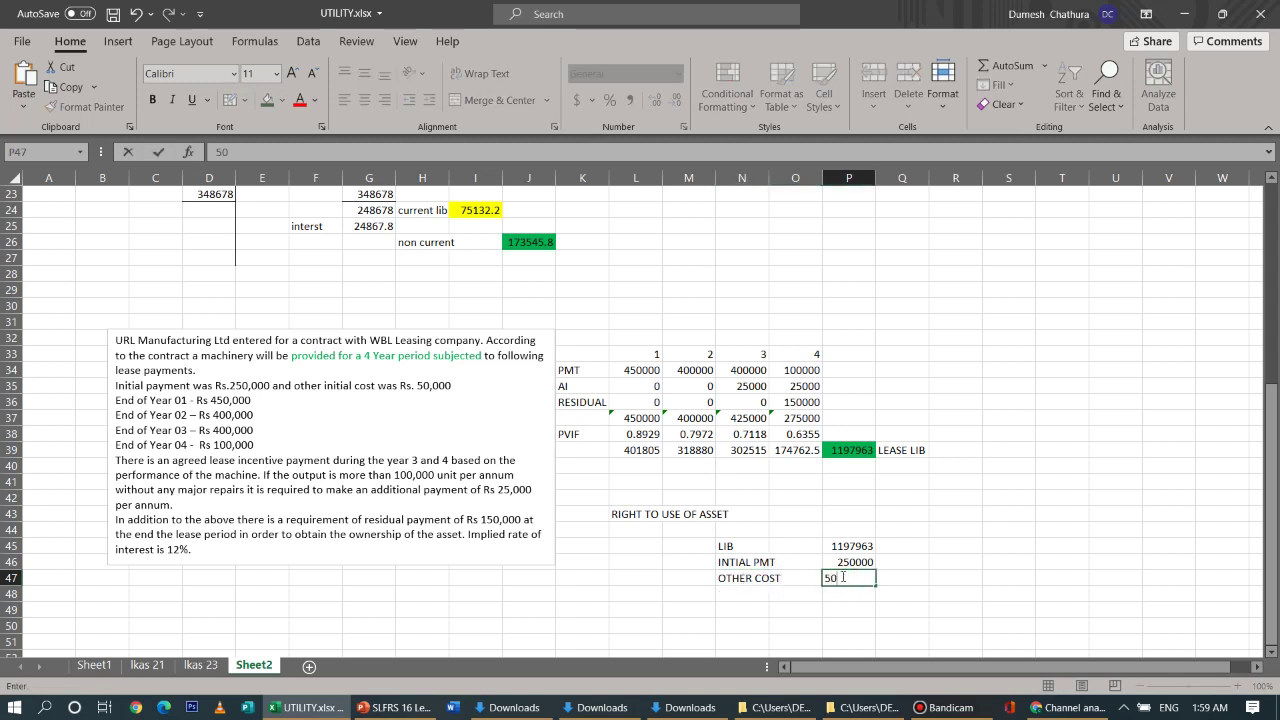
type("000")
left_click(799, 620)
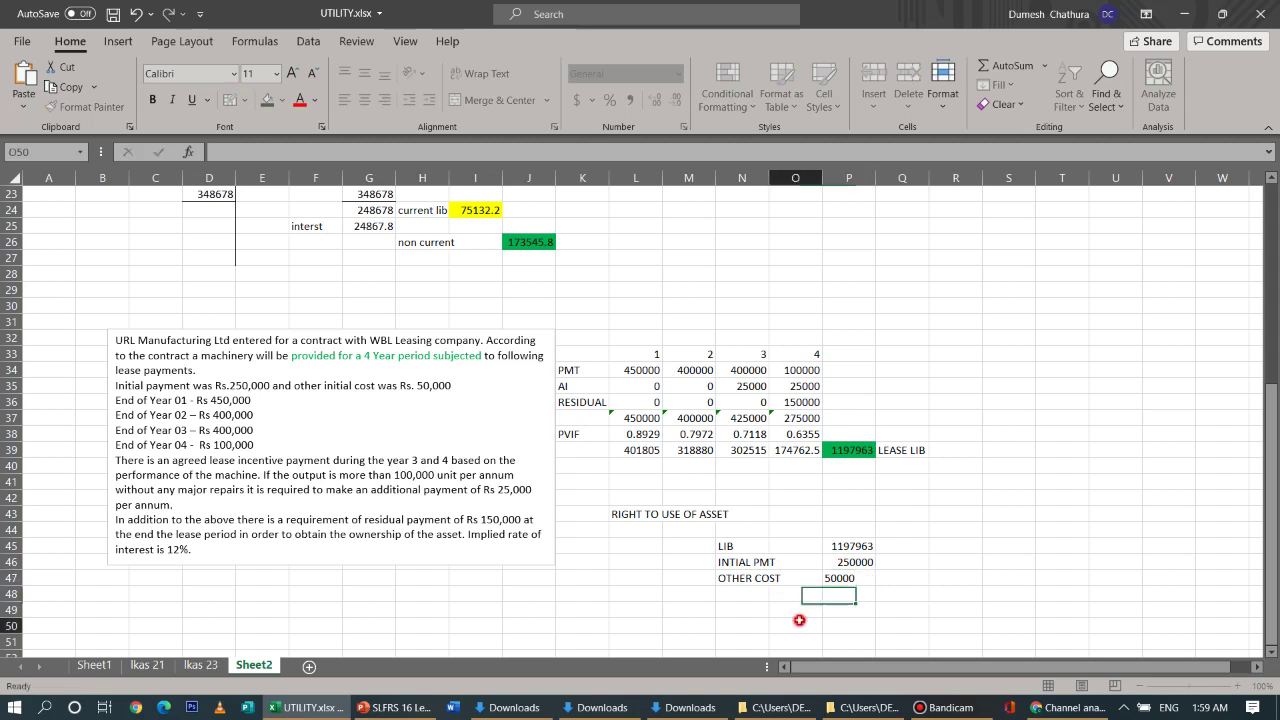
Total the three right-to-use asset components in P48 with =SUM(P45:P47)
left_click(836, 596)
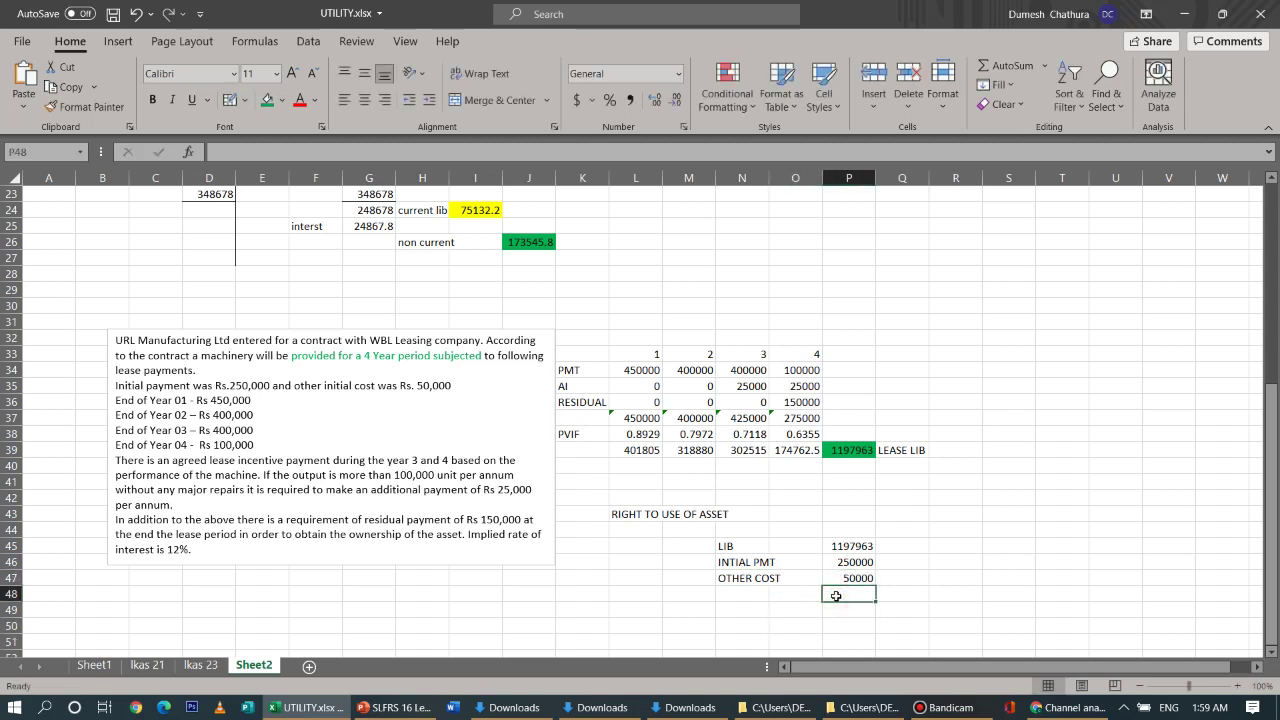
type("=")
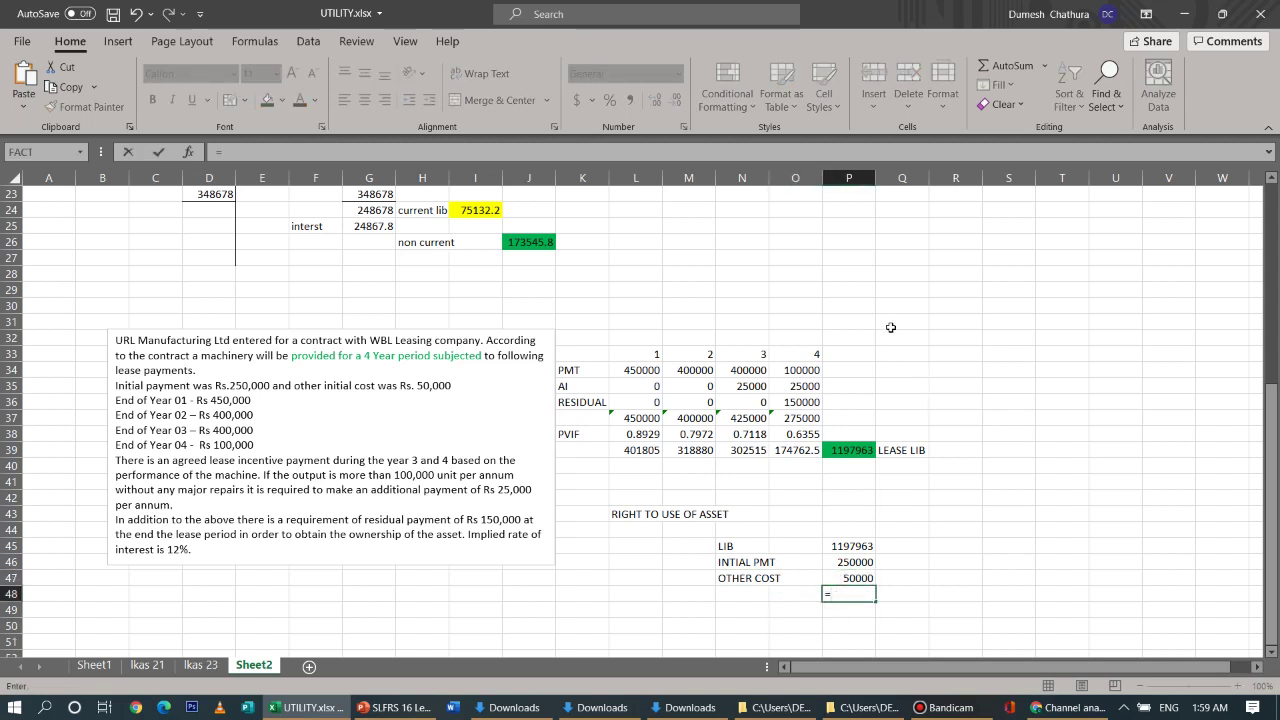
left_click(1008, 65)
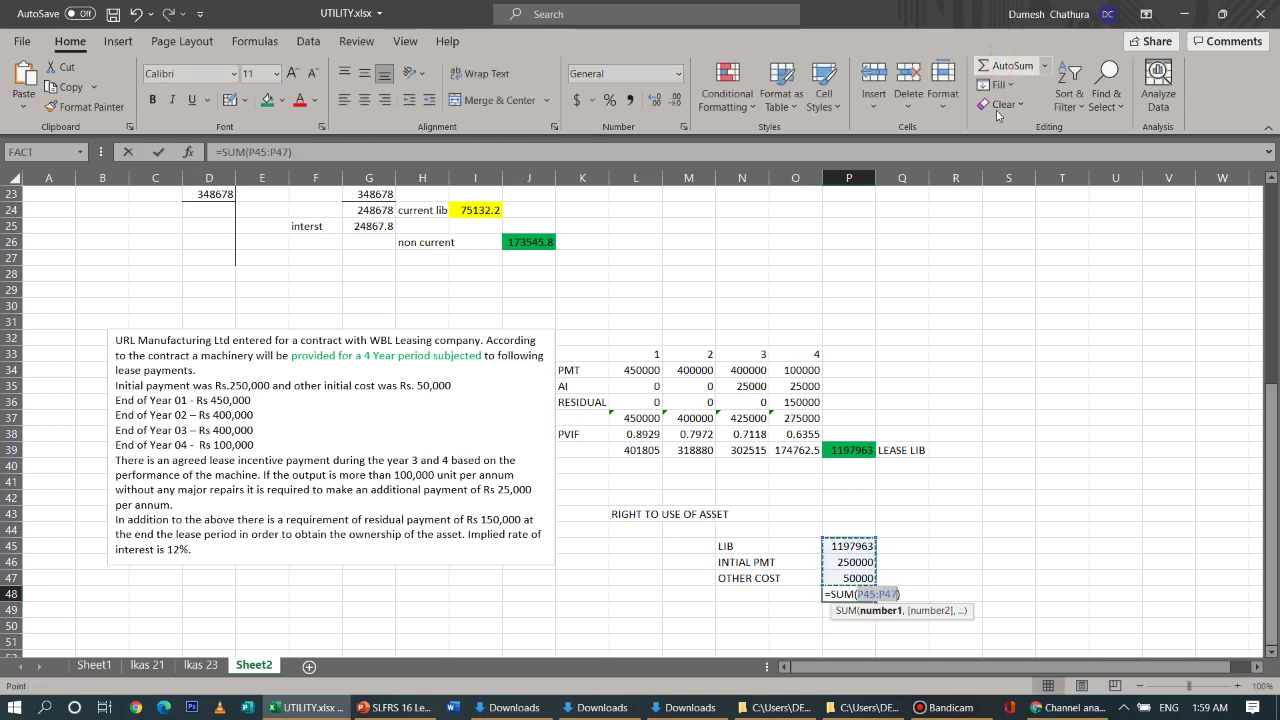
key("Return")
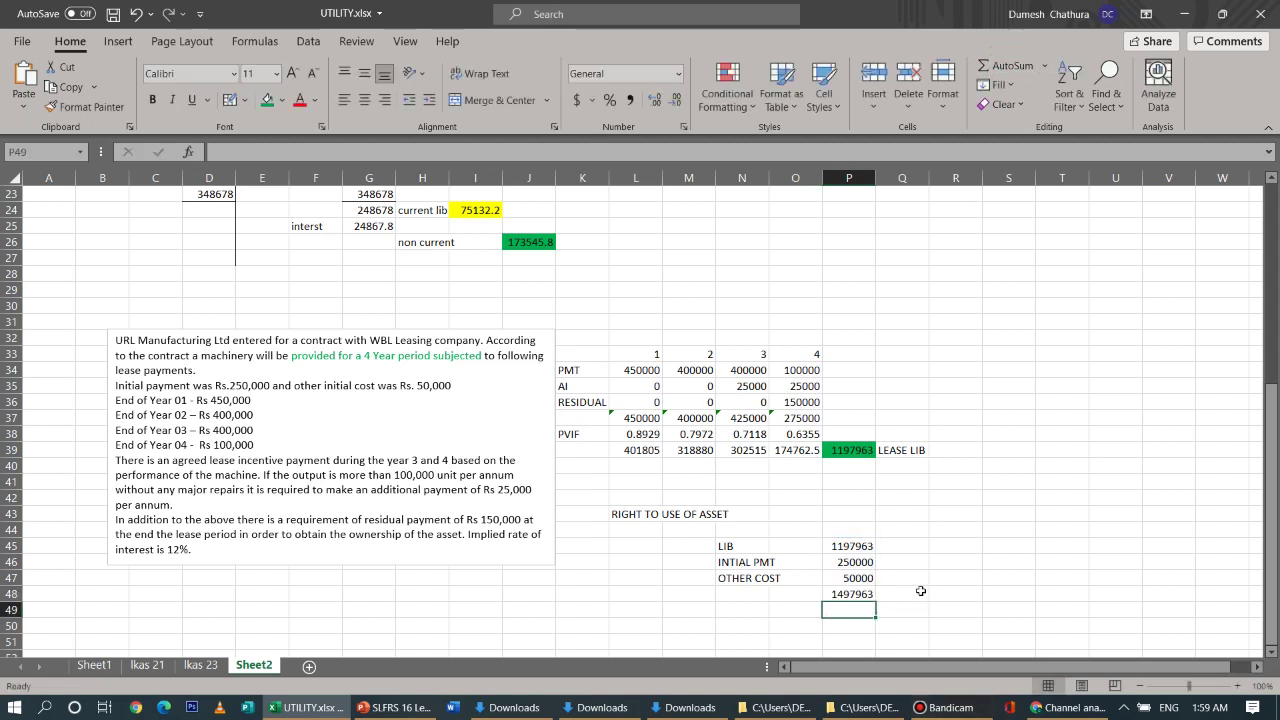
Fill the asset total in P48 with green and label the row RIGHT TO USE OF ASSET in L48
left_click(840, 591)
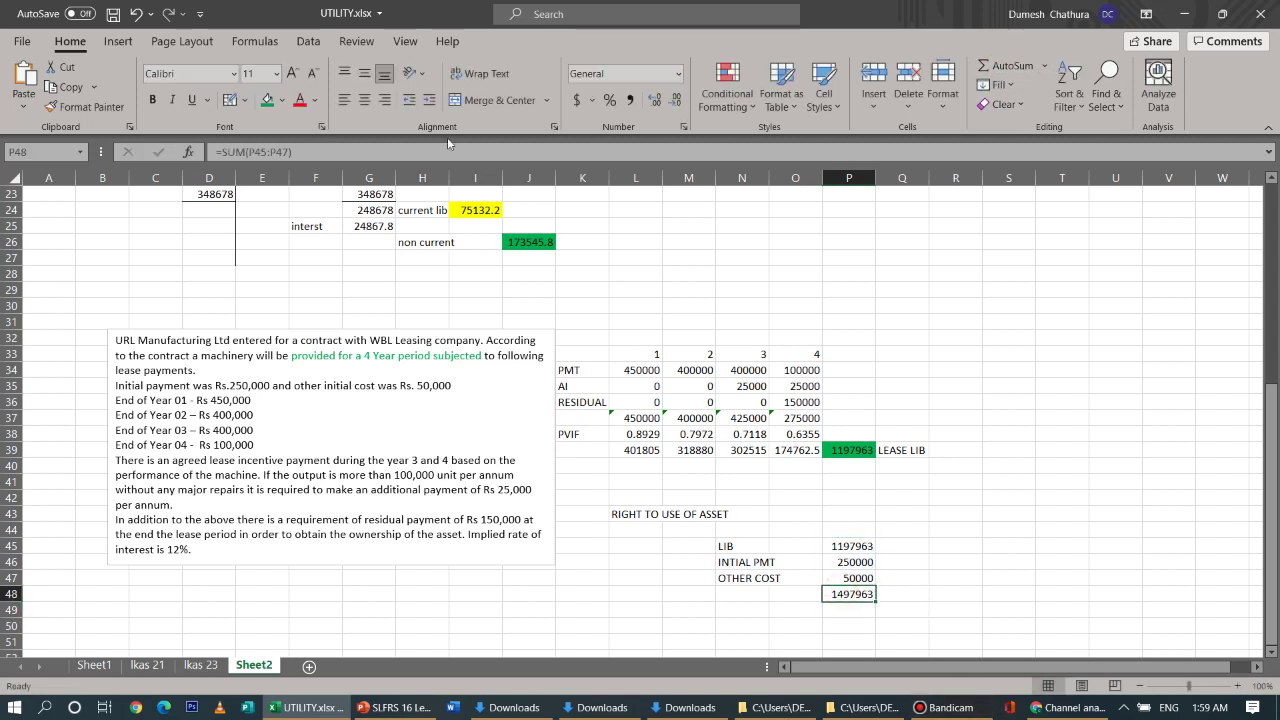
left_click(267, 101)
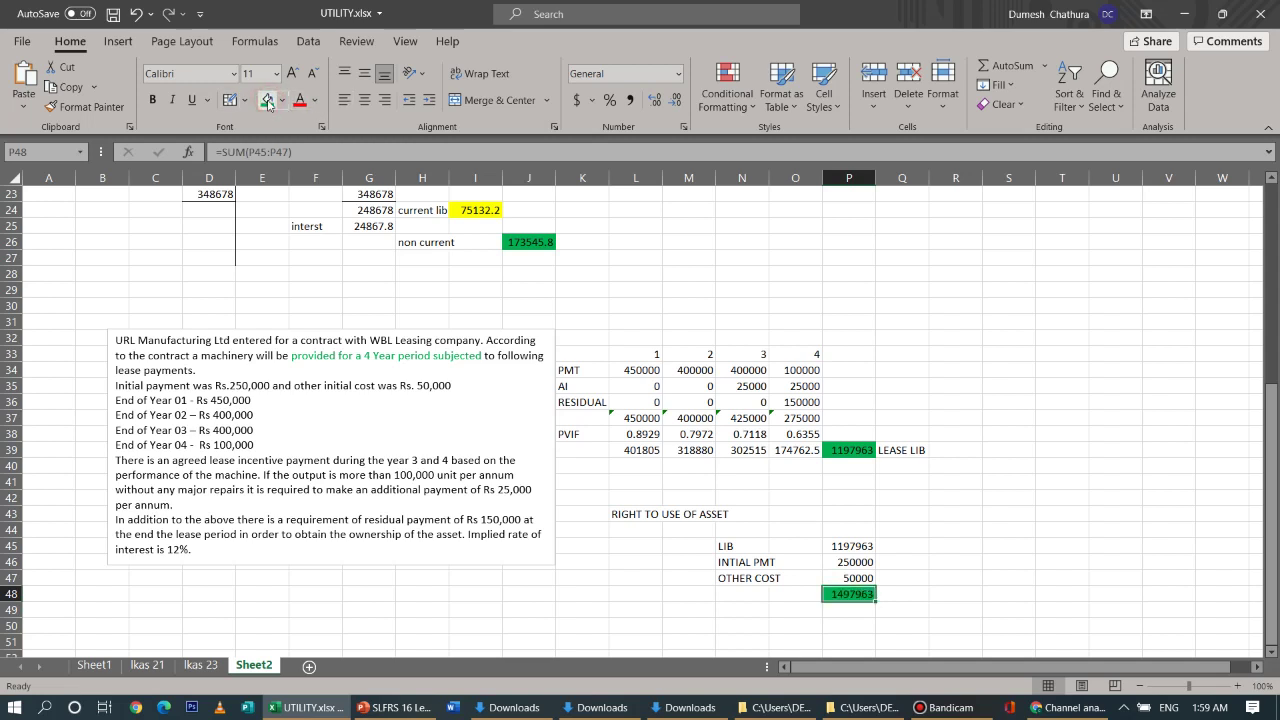
left_click(632, 606)
left_click(630, 592)
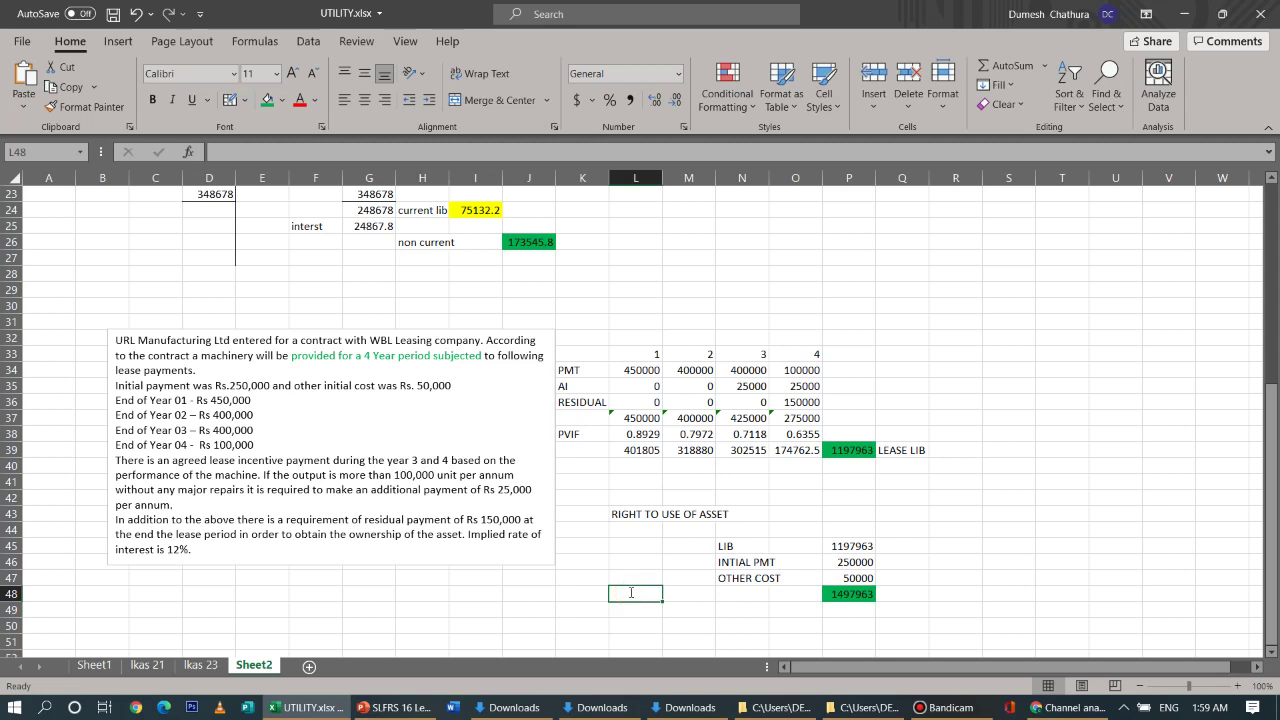
type("RIGHT T")
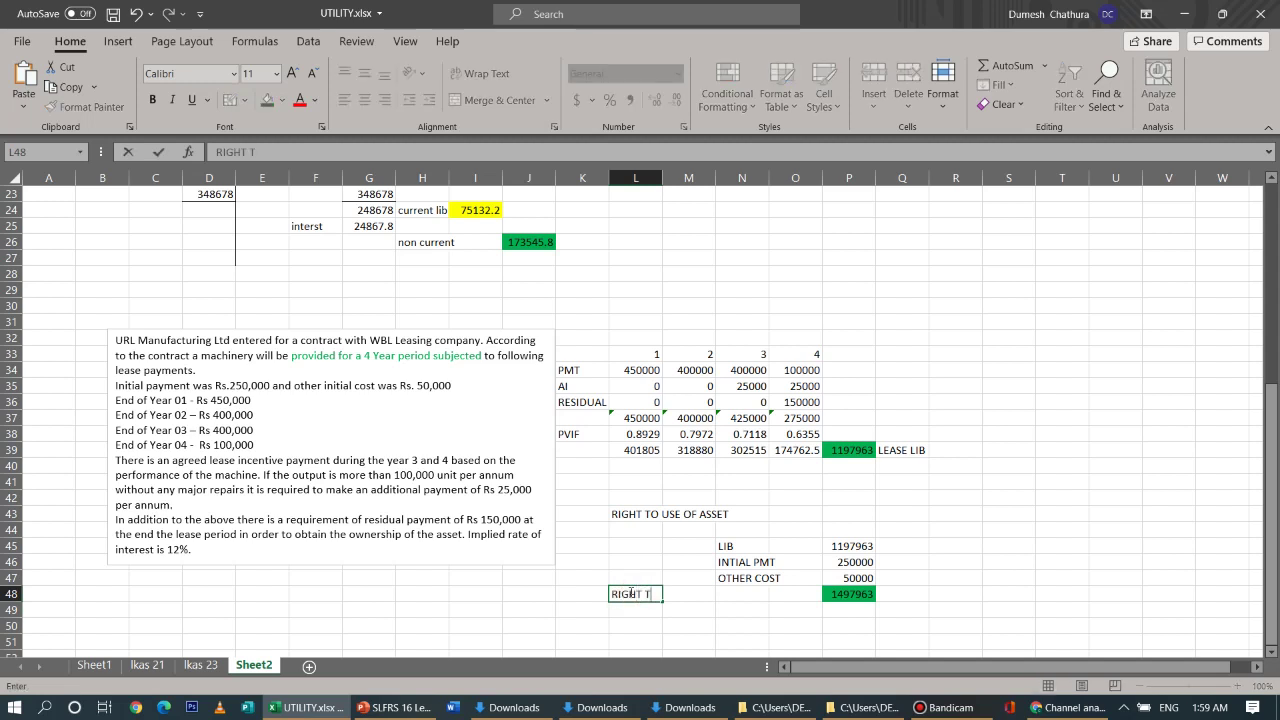
type("O USE OF ASSET")
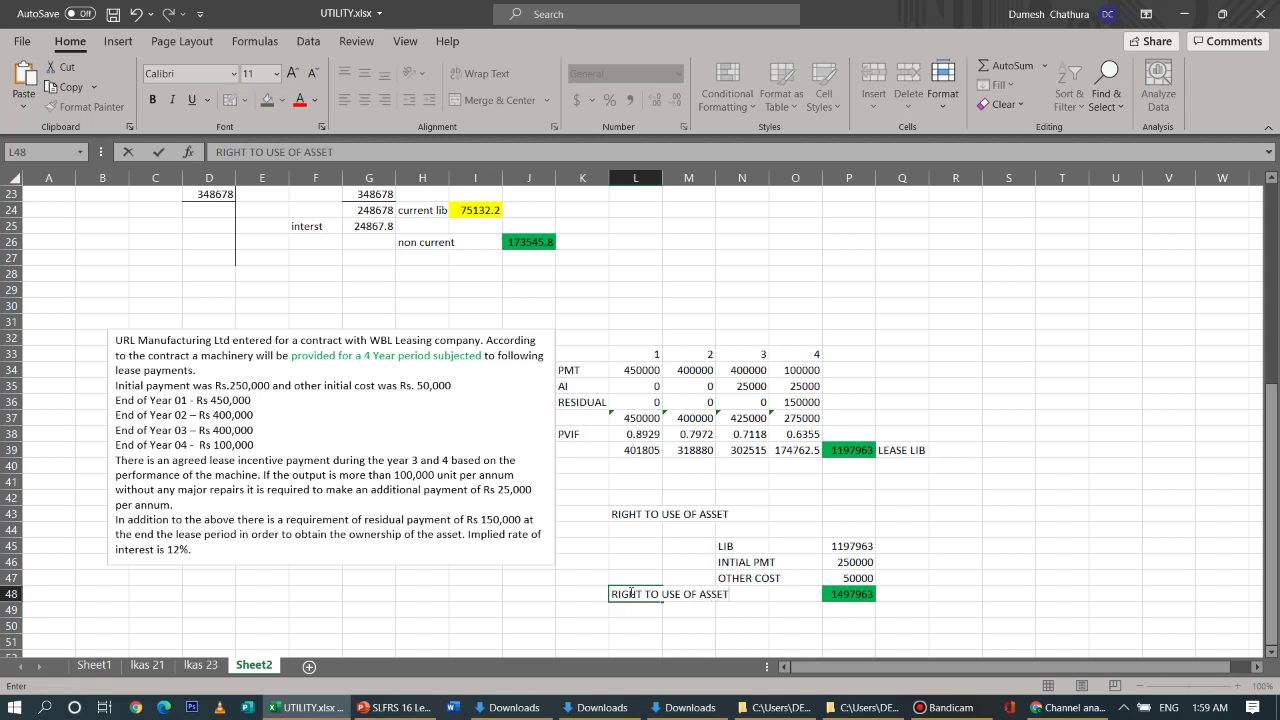
left_click(755, 610)
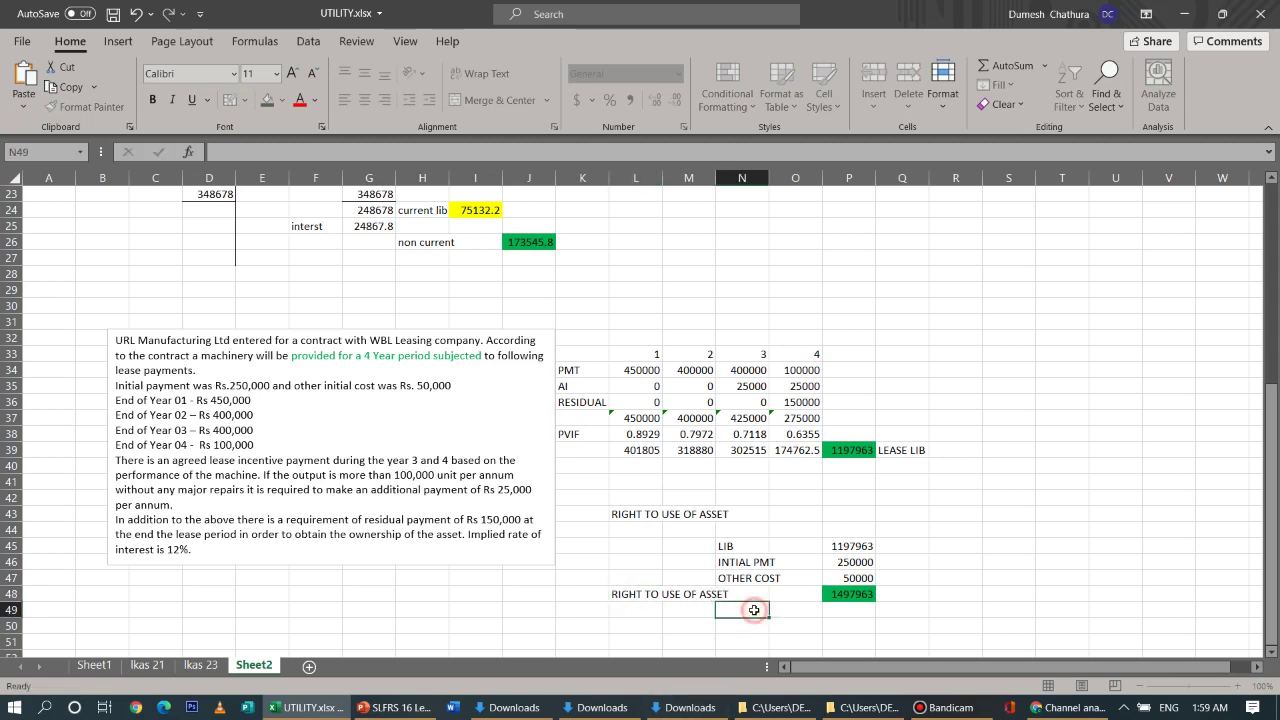
Calculate the yearly depreciation of the right-to-use asset in R48 as =P48/4
left_click(862, 594)
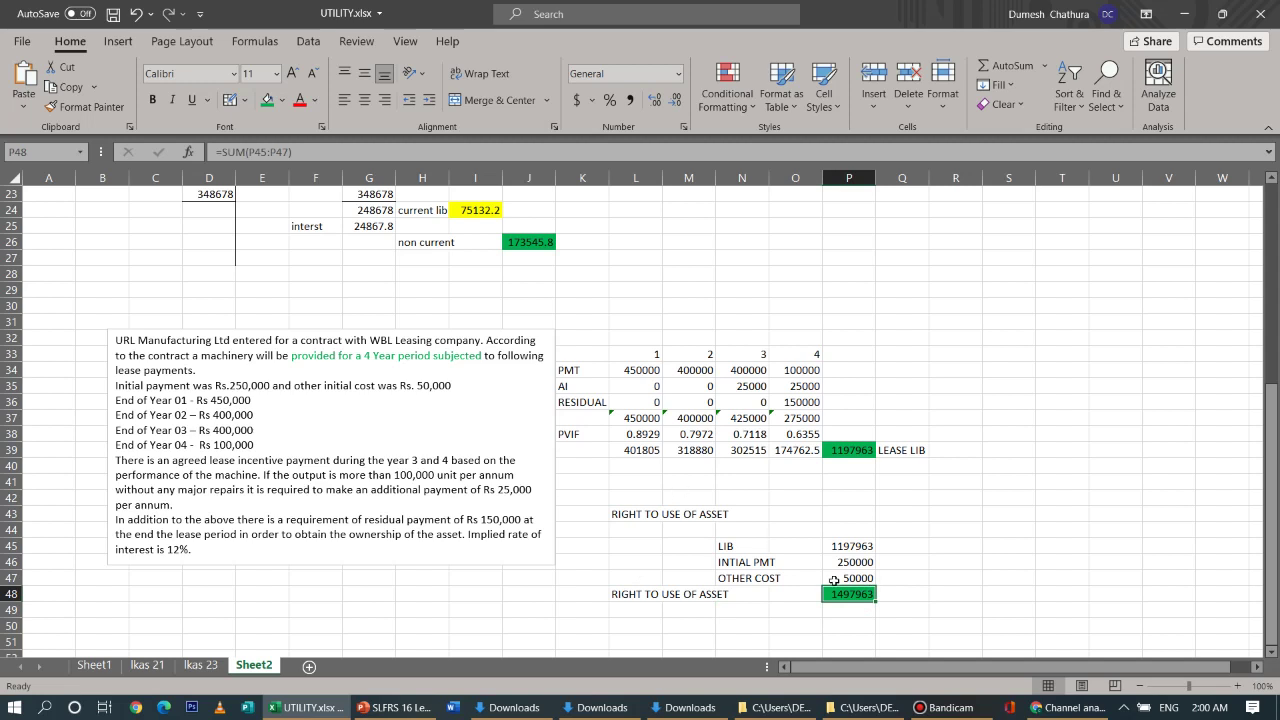
left_click(938, 596)
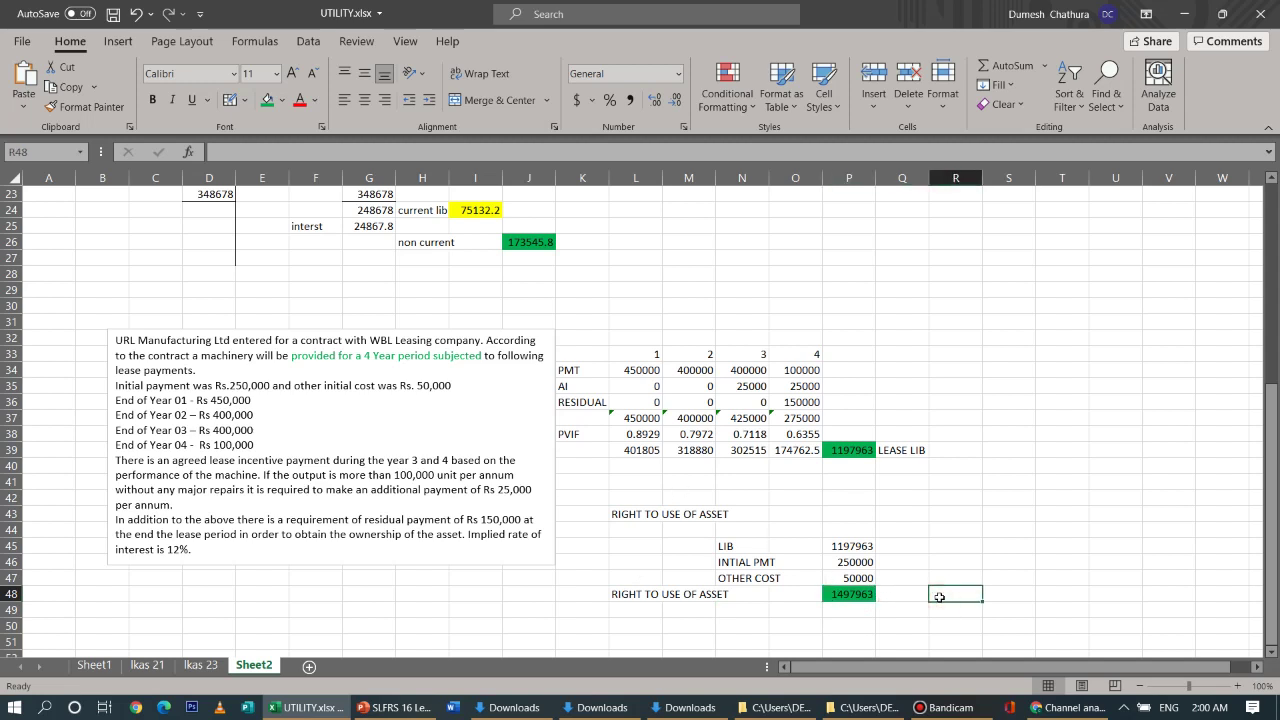
type("=")
left_click(851, 596)
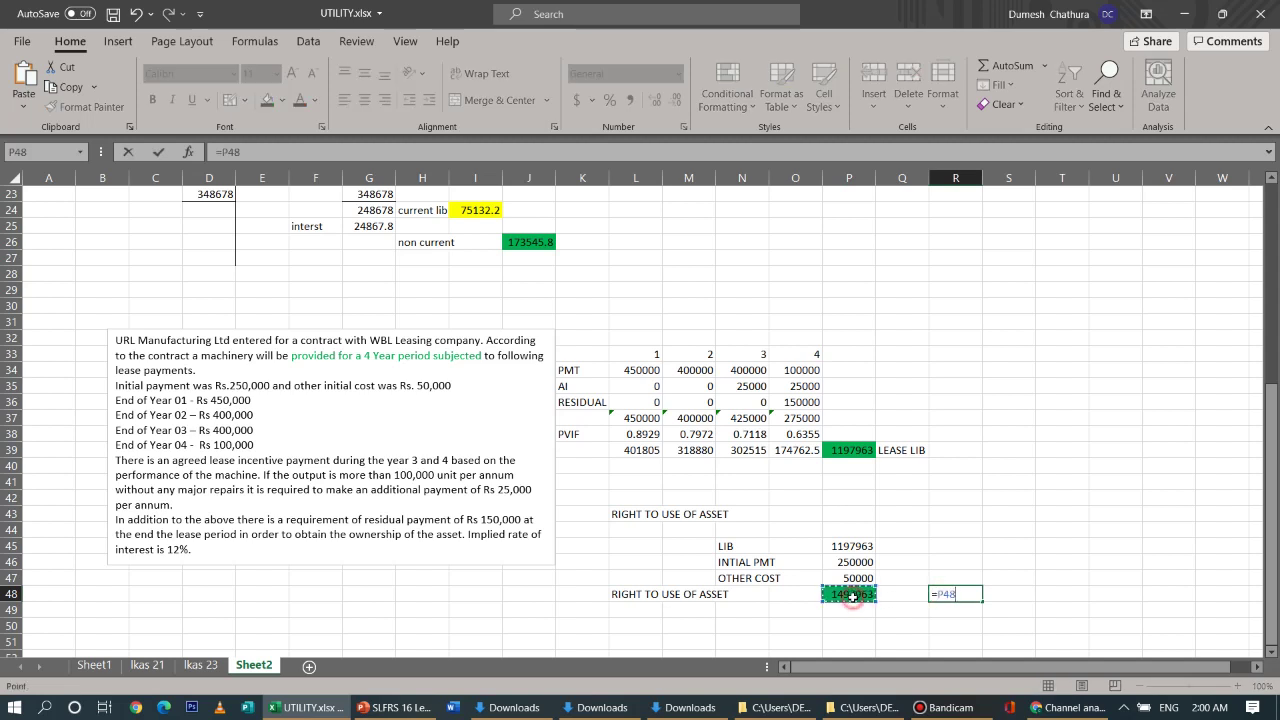
type("/4")
key("Return")
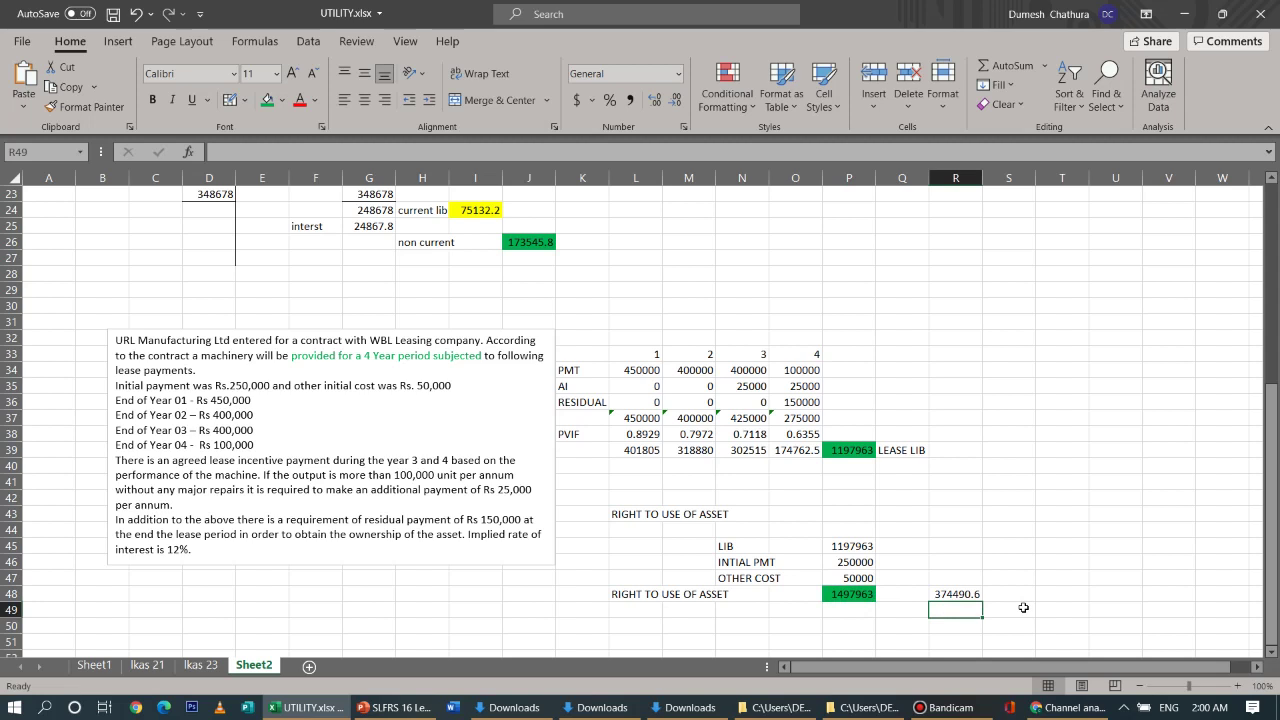
Fill the depreciation amount in R48 with orange and label it DEP in S48
left_click(964, 596)
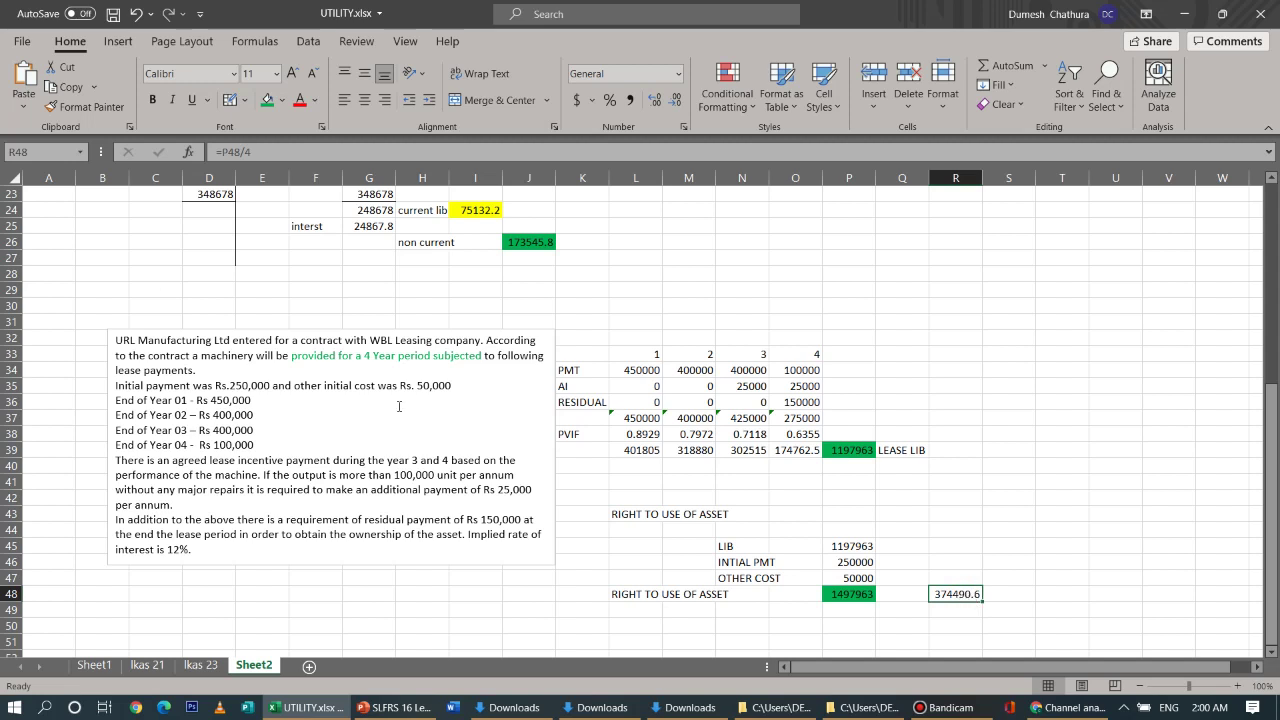
left_click(282, 100)
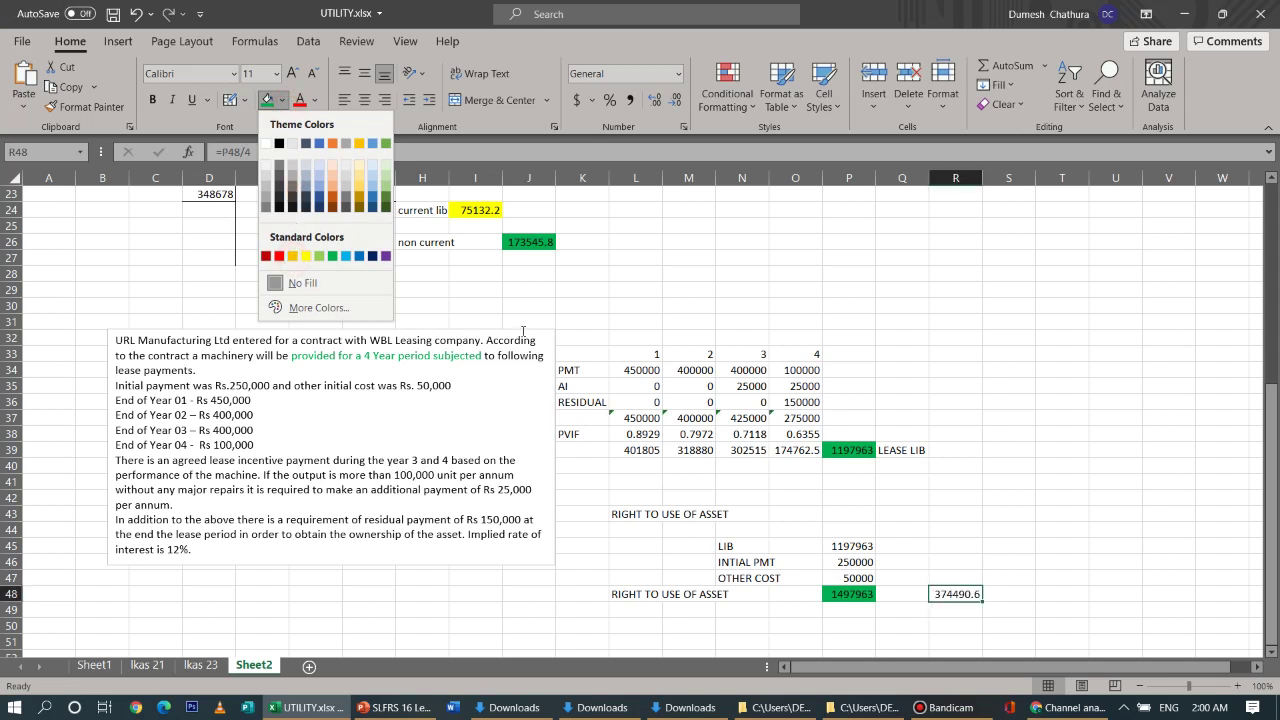
left_click(292, 256)
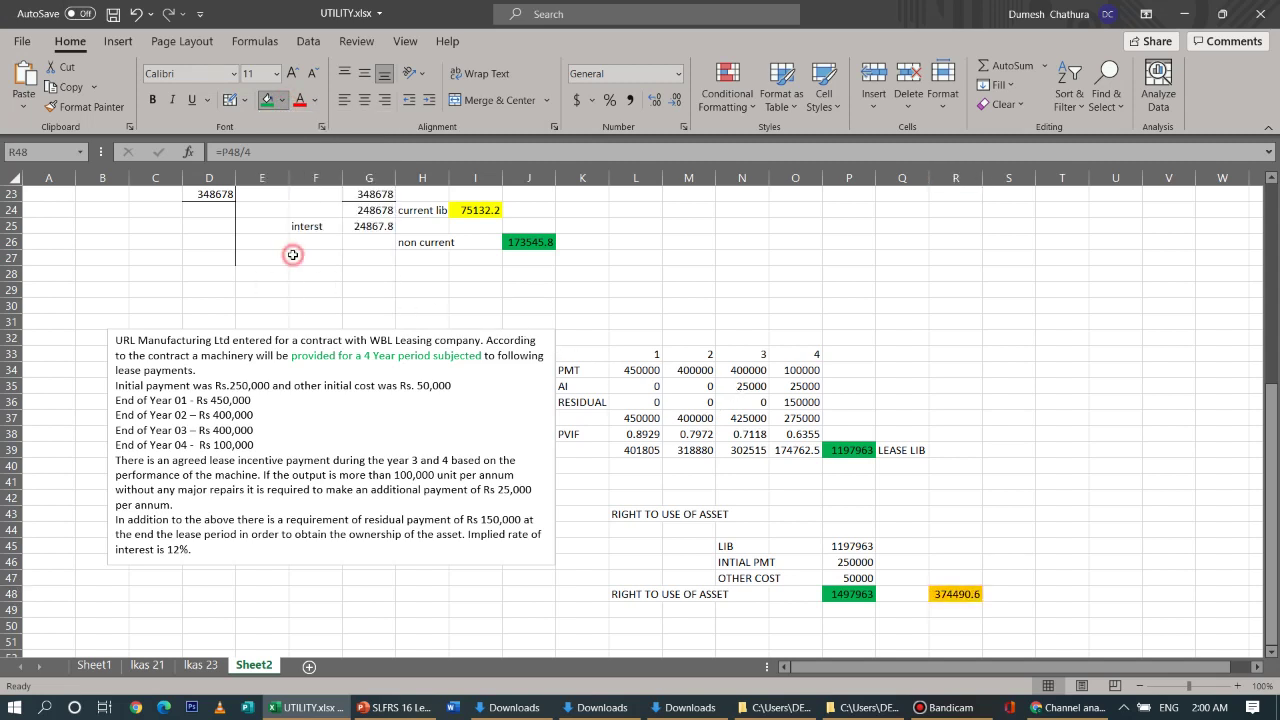
left_click(1044, 430)
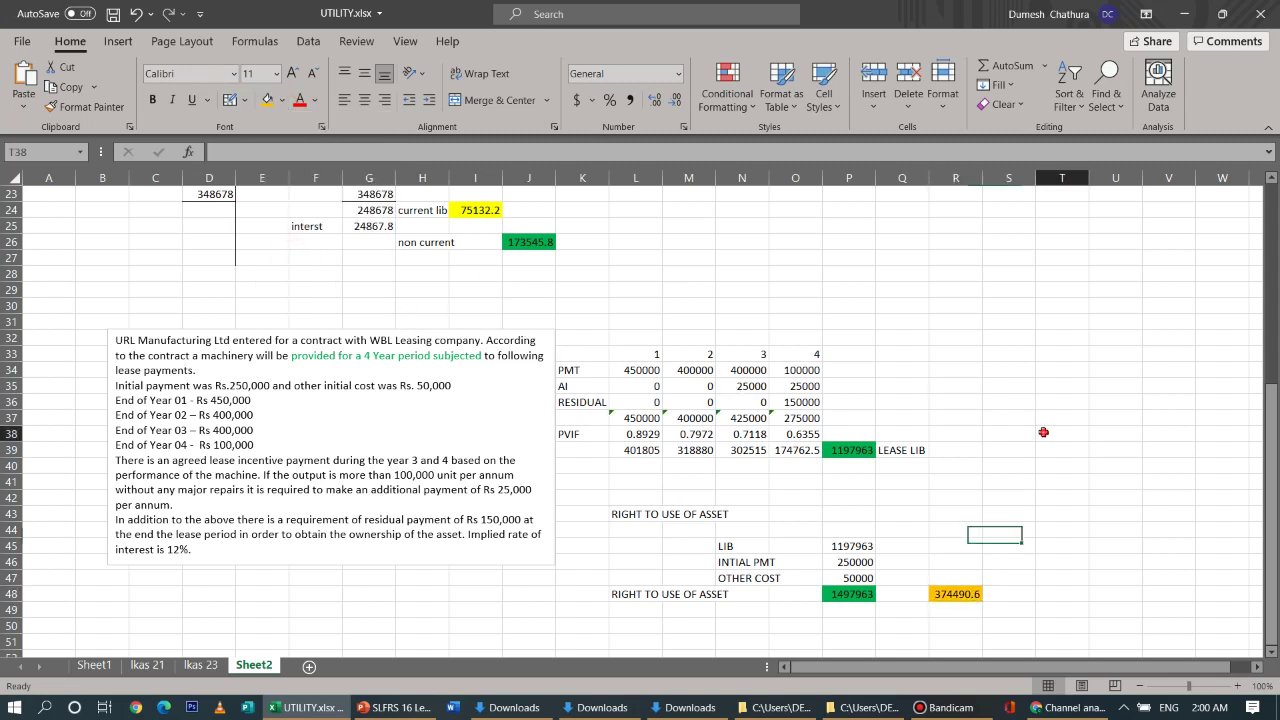
left_click(991, 595)
type("DE")
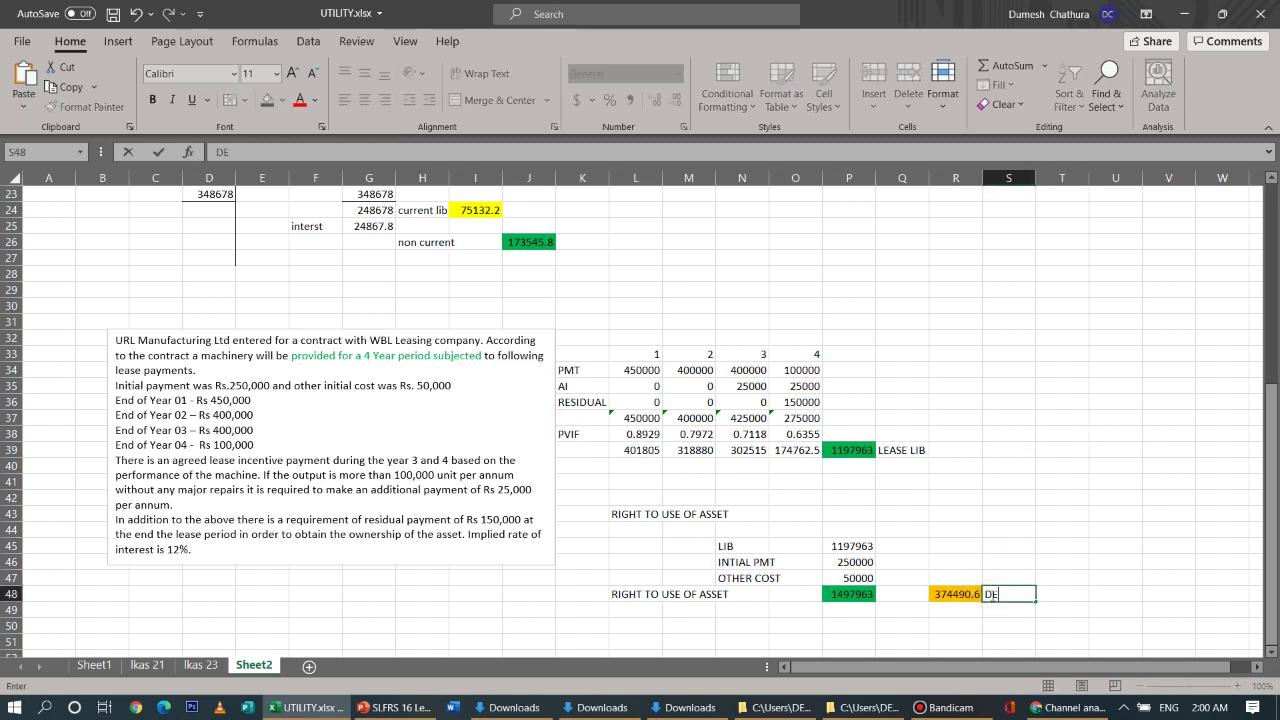
type("P")
left_click_drag(1010, 532, 1009, 497)
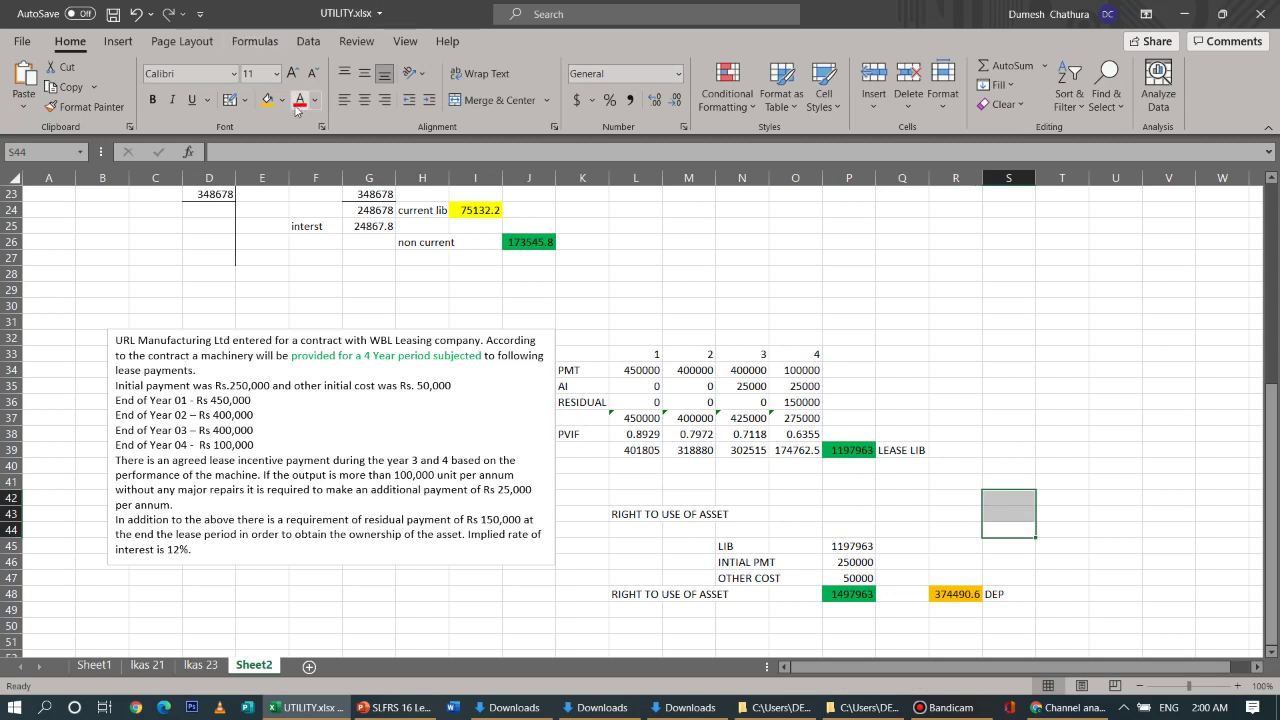
left_click(229, 100)
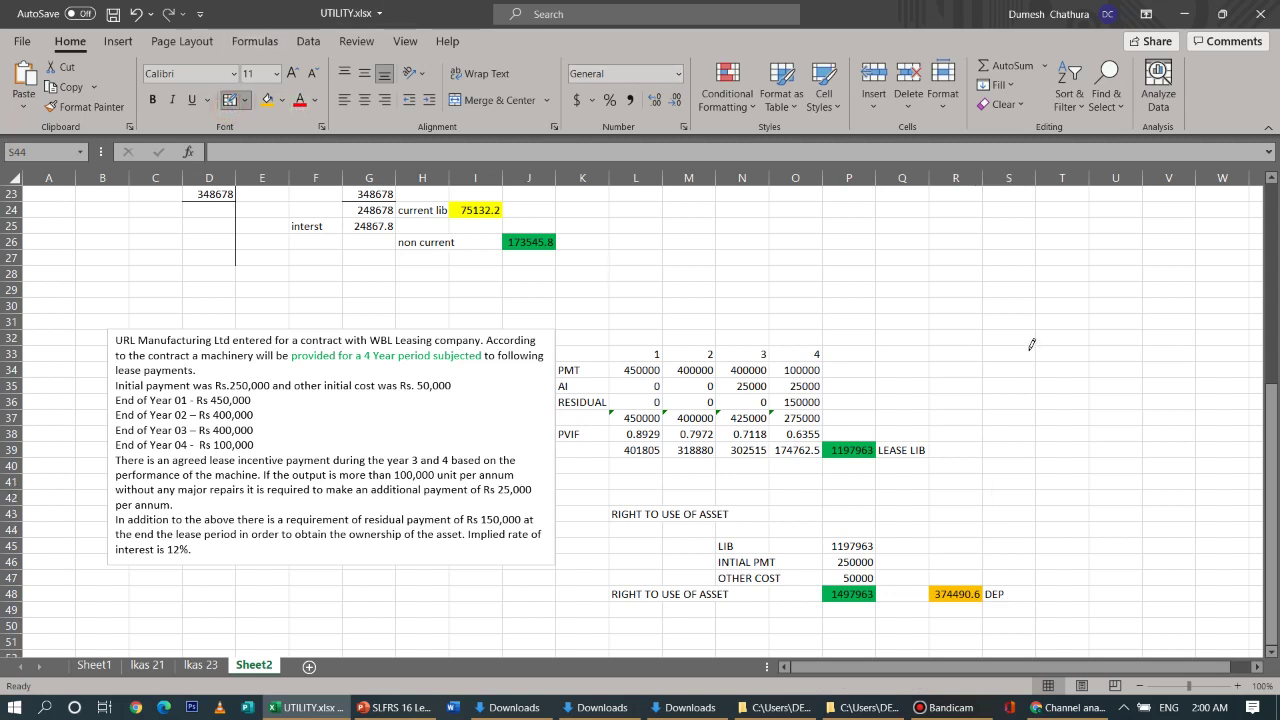
mouse_move(1027, 350)
left_mouse_down()
mouse_move(1212, 322)
mouse_move(1226, 362)
mouse_move(1229, 352)
left_mouse_up()
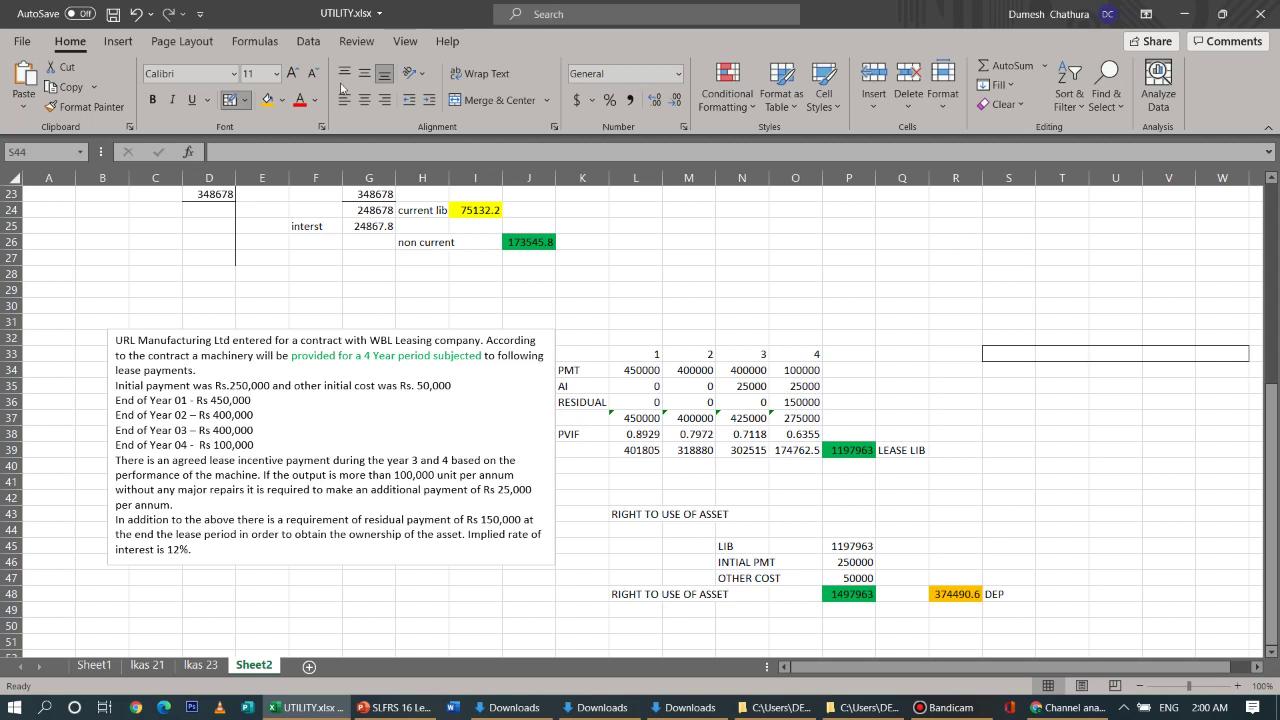
left_click(135, 13)
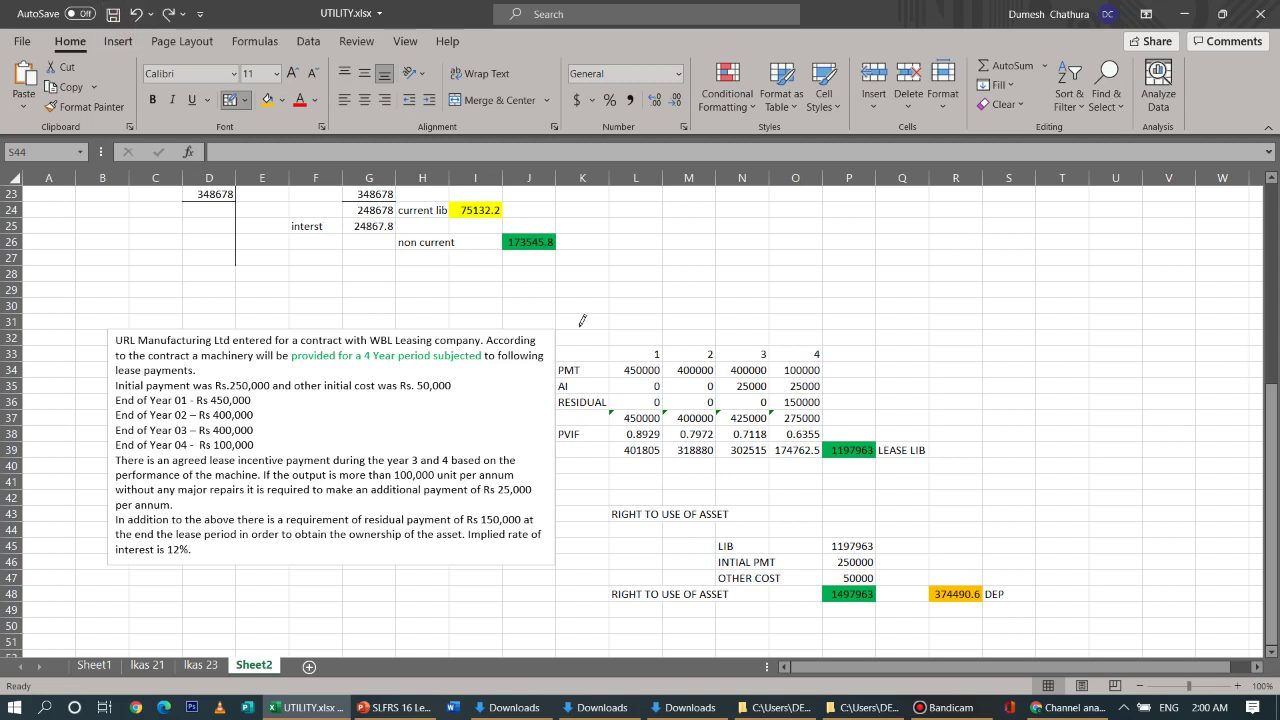
mouse_move(1056, 347)
left_mouse_down()
mouse_move(1114, 353)
mouse_move(1084, 352)
left_mouse_up()
left_click(135, 13)
left_click(244, 99)
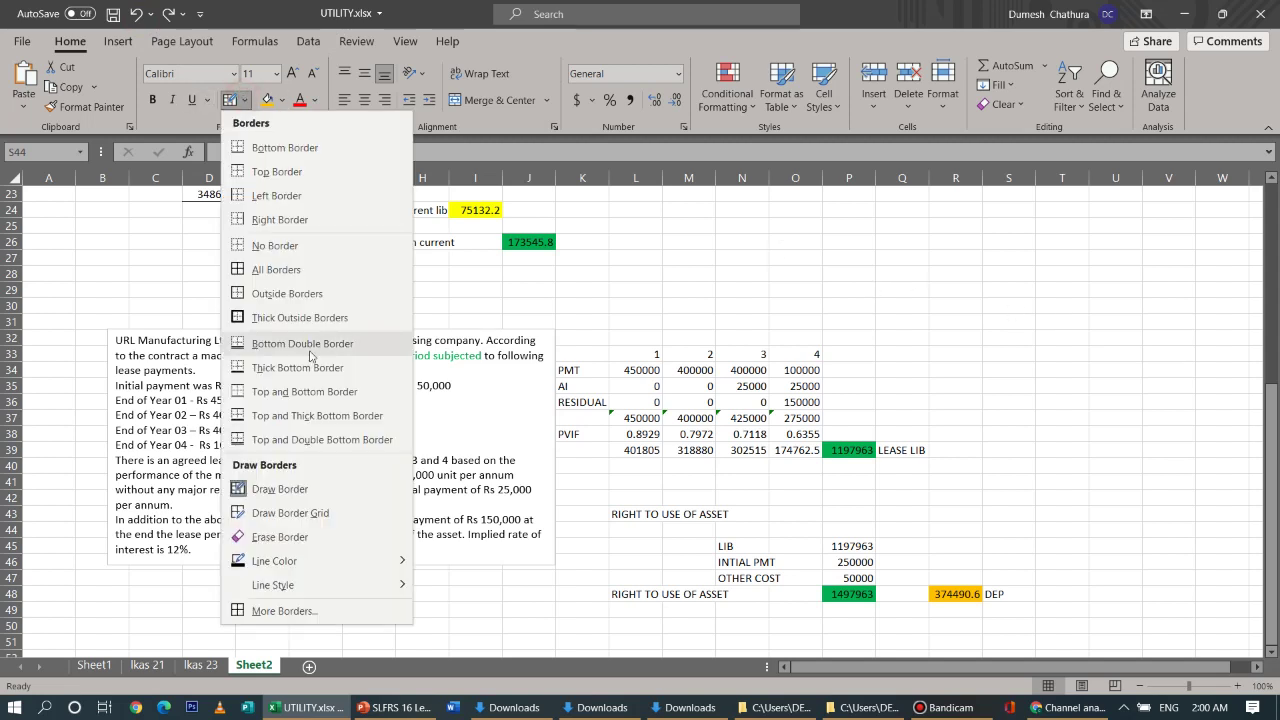
left_click(300, 489)
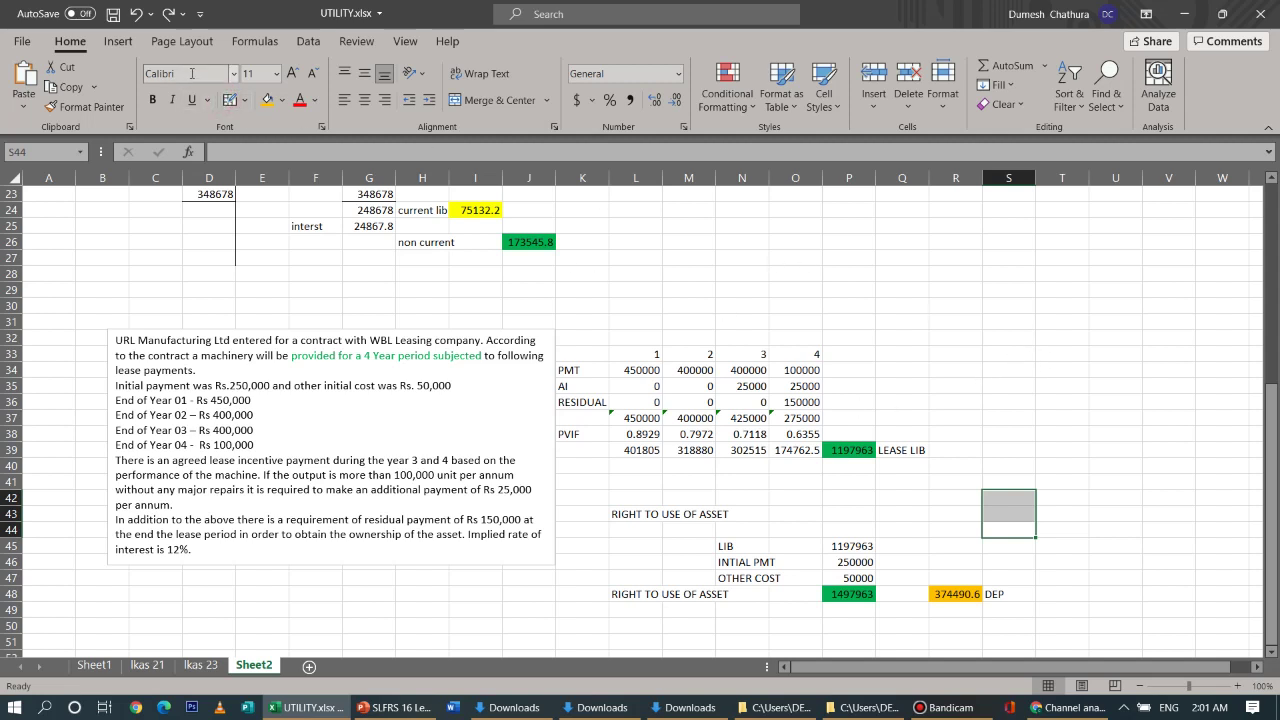
Draw a T-account frame with borders: a horizontal line above T38:W38 and a vertical line between columns U and V down to row 44
left_click(231, 99)
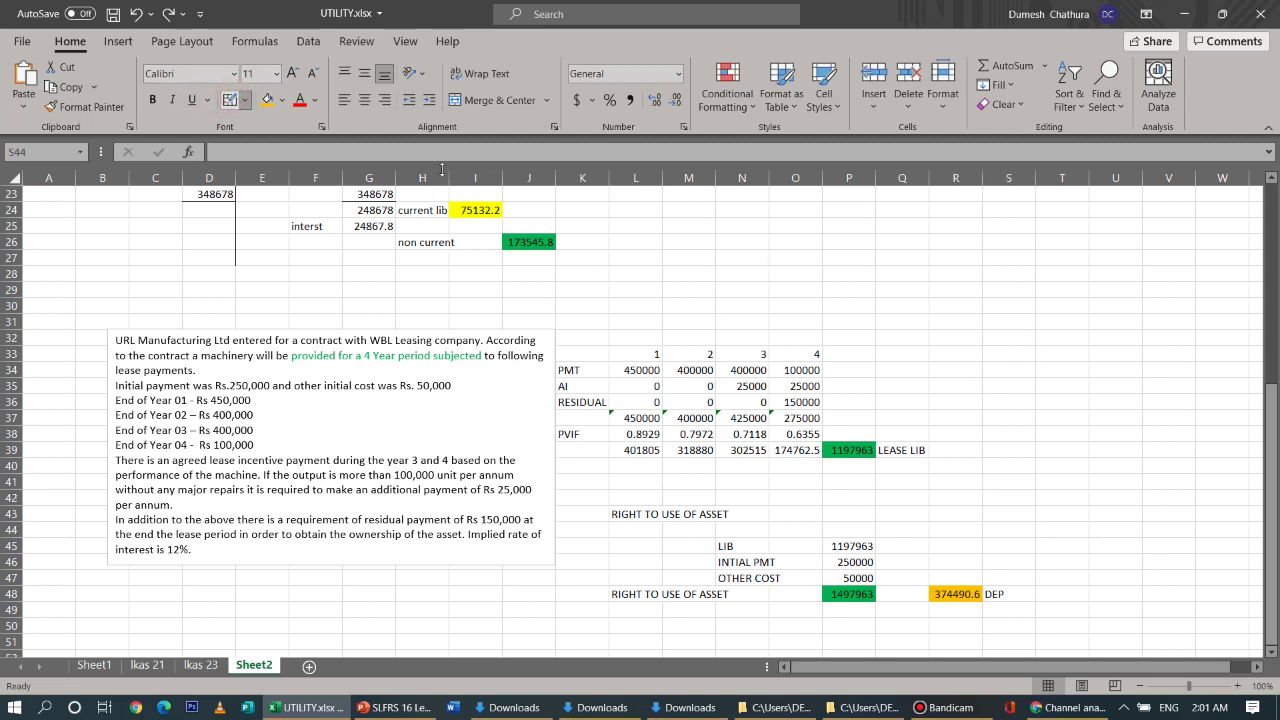
left_click(1049, 421)
left_click(1139, 421)
left_click(1185, 421)
left_click(1233, 421)
left_click_drag(1146, 419, 1151, 521)
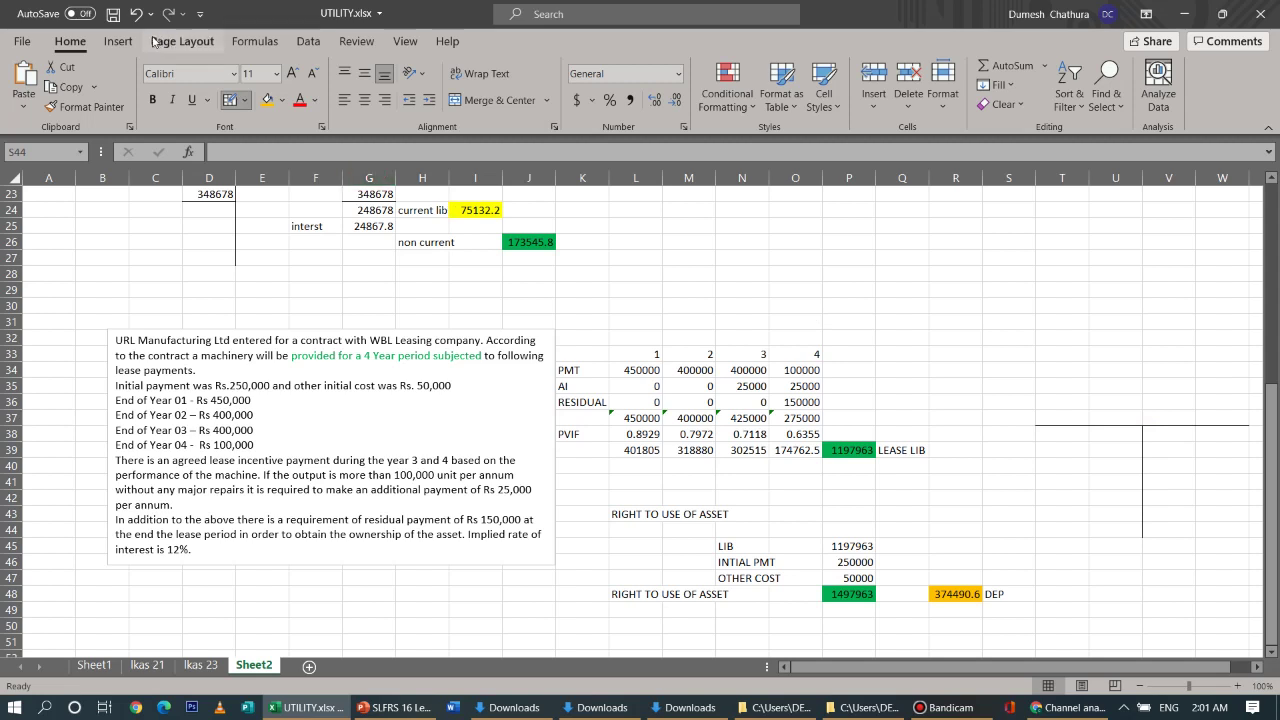
left_click(229, 100)
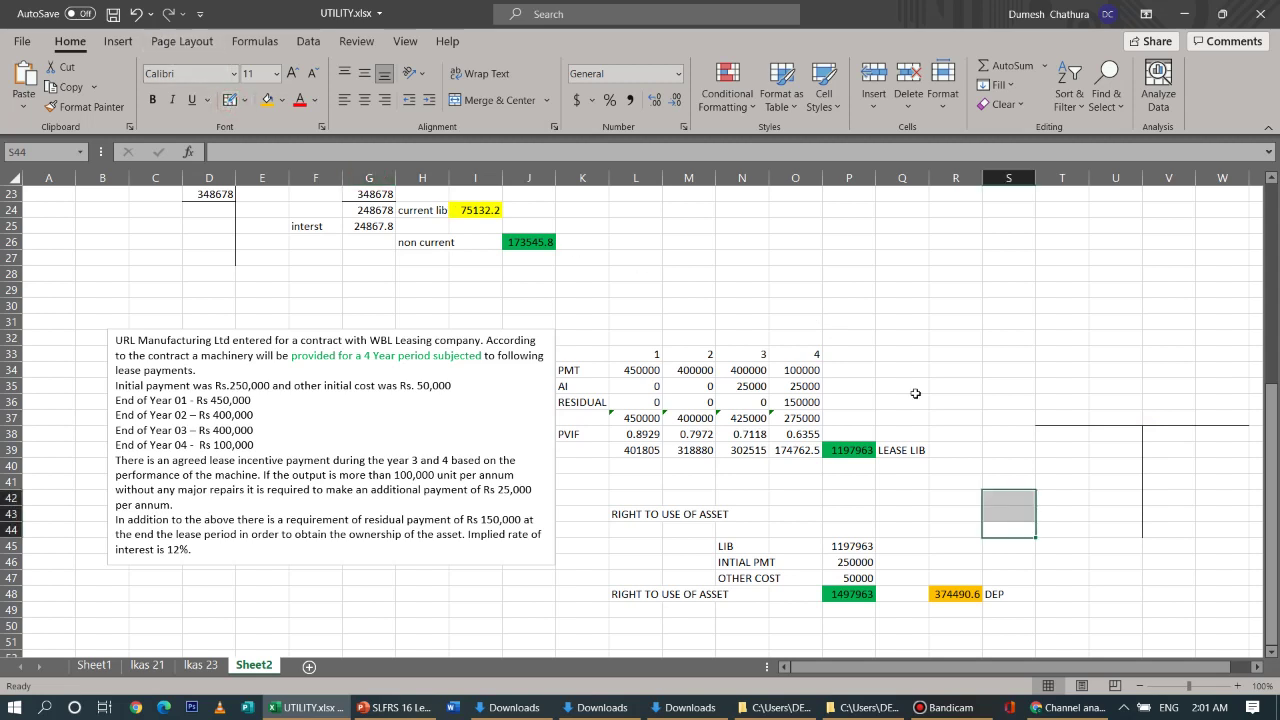
Label V39 LIB and bring the lease liability from P39 into W39 with a formula
left_click(1153, 453)
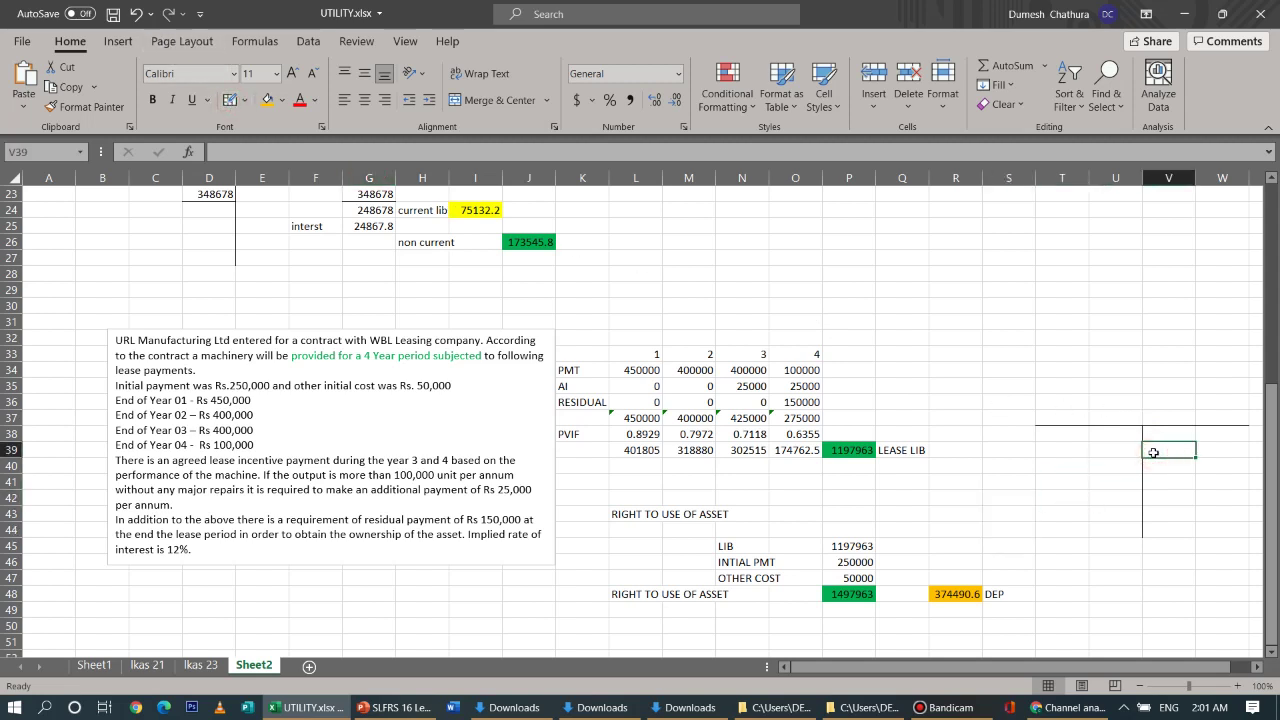
type("L")
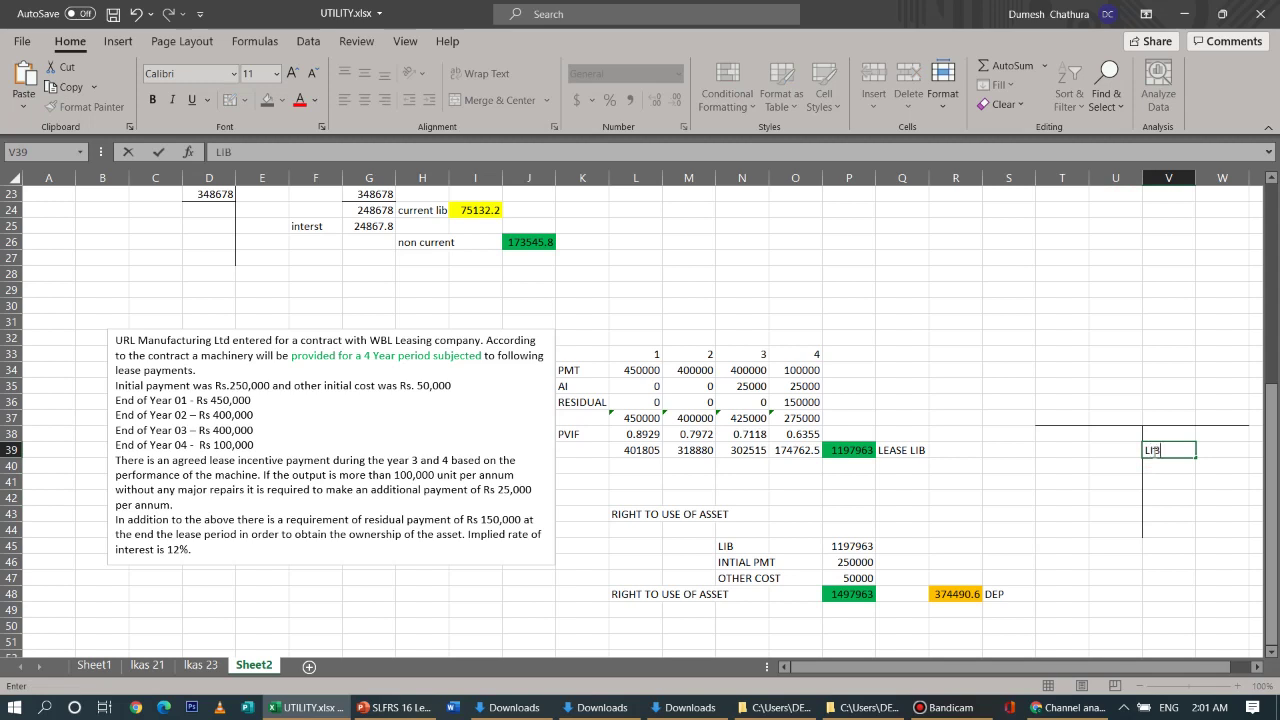
type("IB")
left_click(1213, 452)
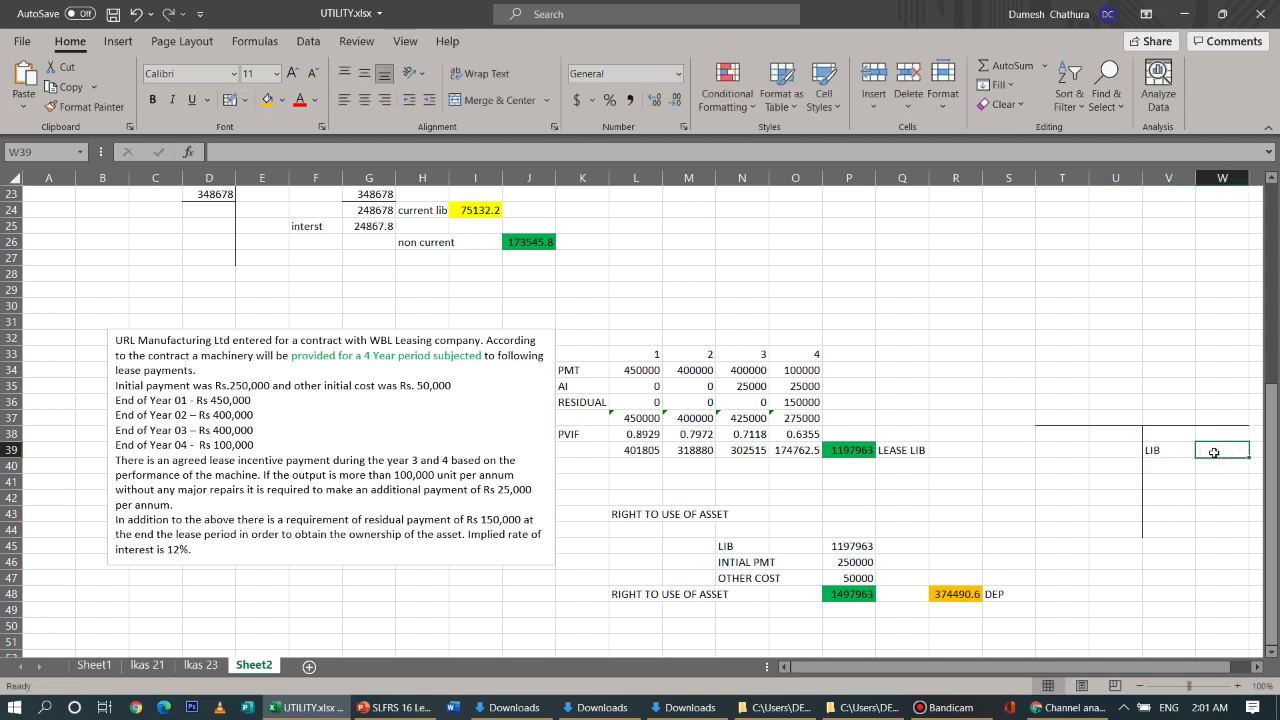
type("=")
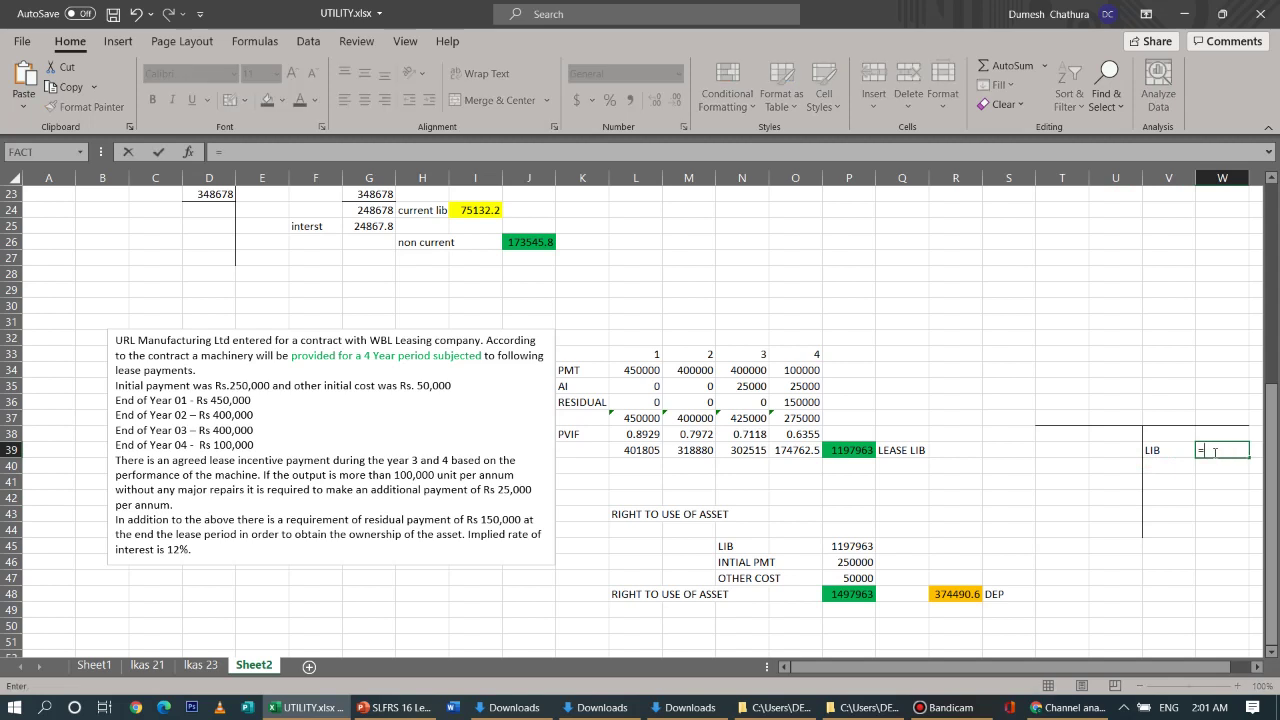
left_click(865, 451)
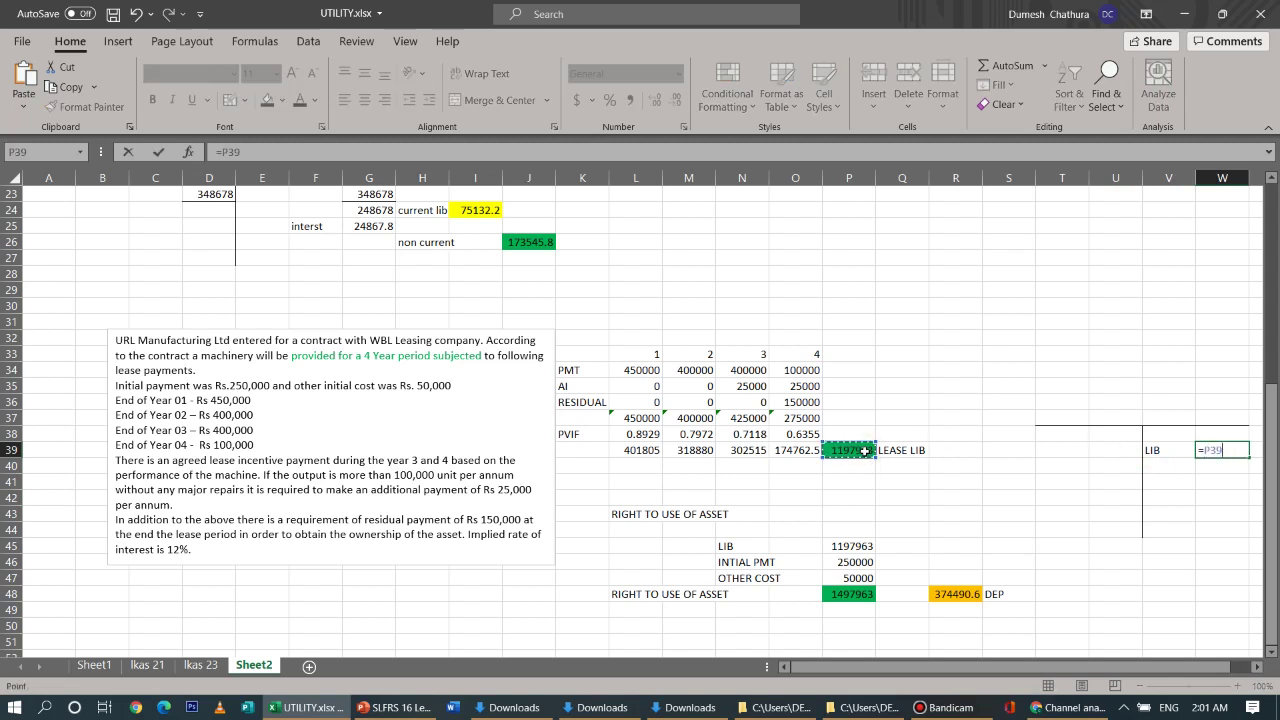
type("*")
key("Return")
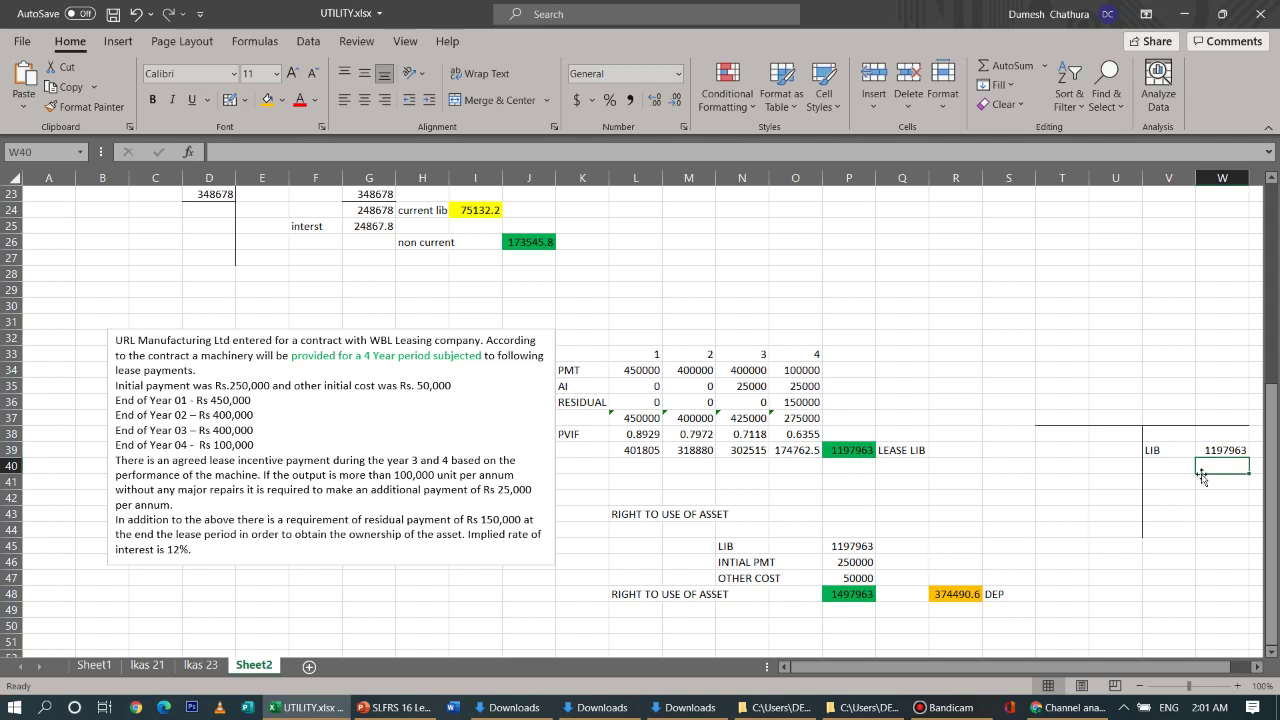
Label V40 INTERST and calculate the first-year interest in W40 as =W39*0.12
left_click(1158, 466)
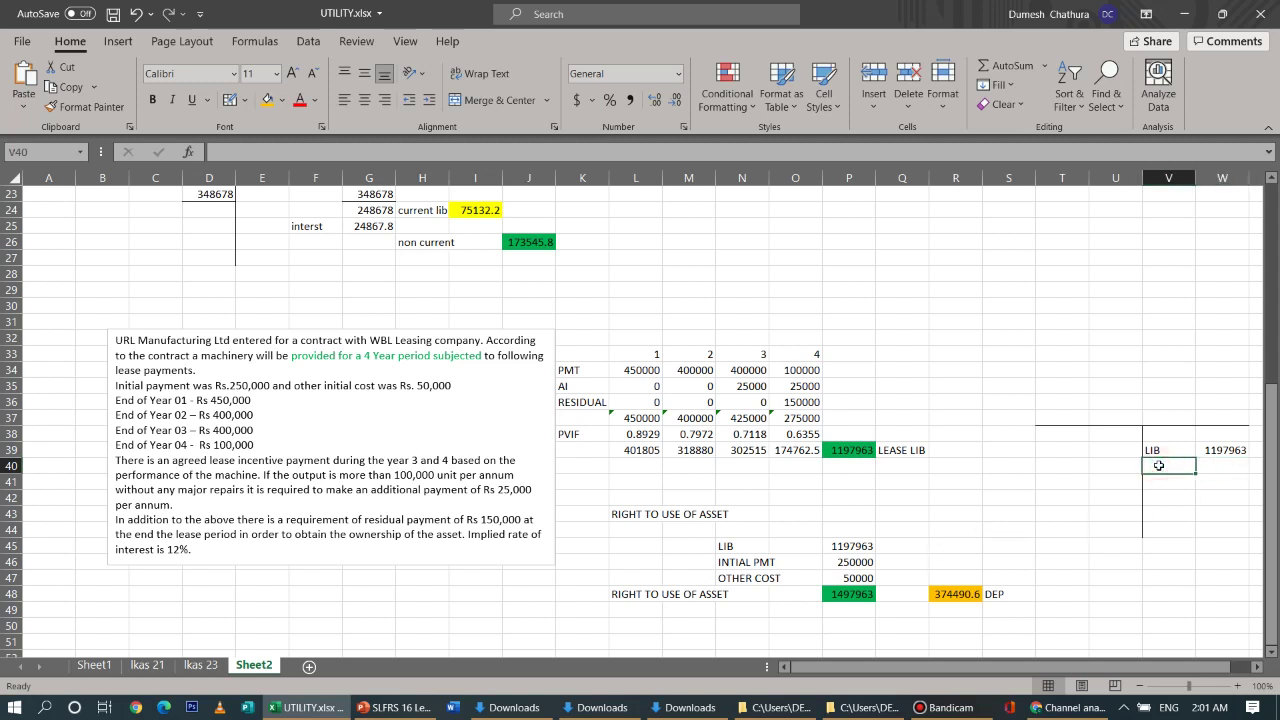
type("INTERST")
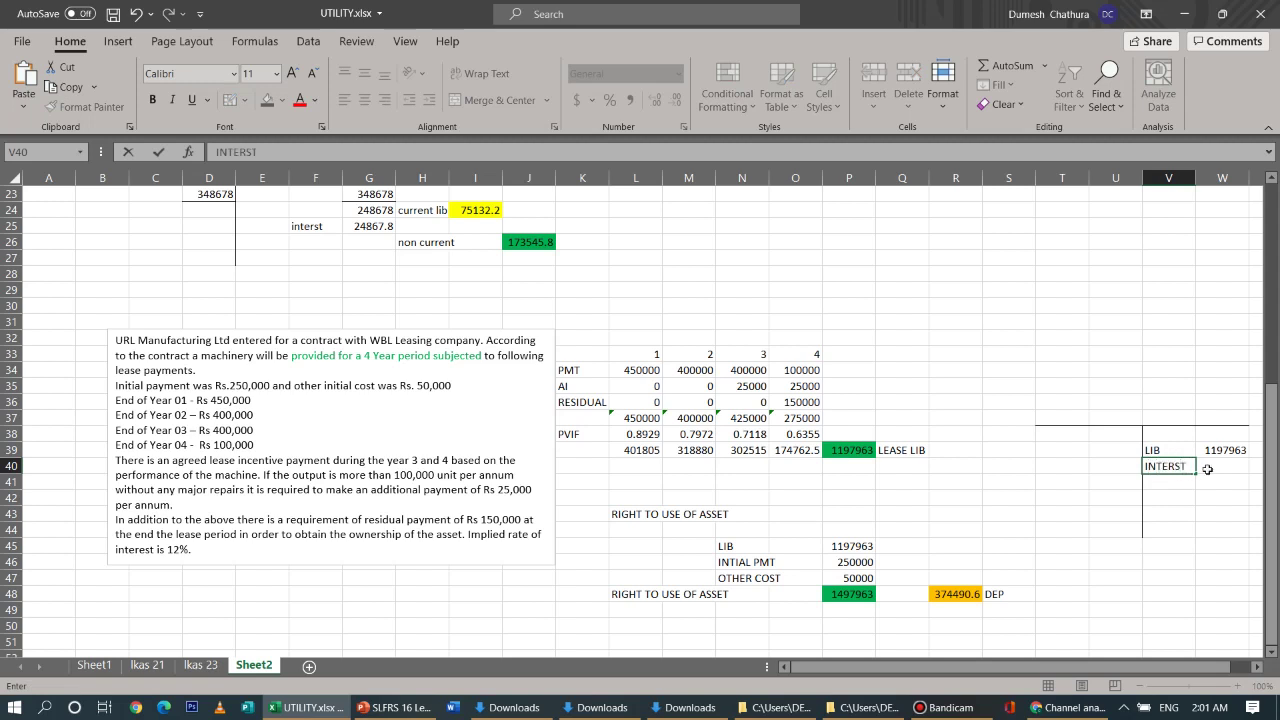
left_click(1209, 467)
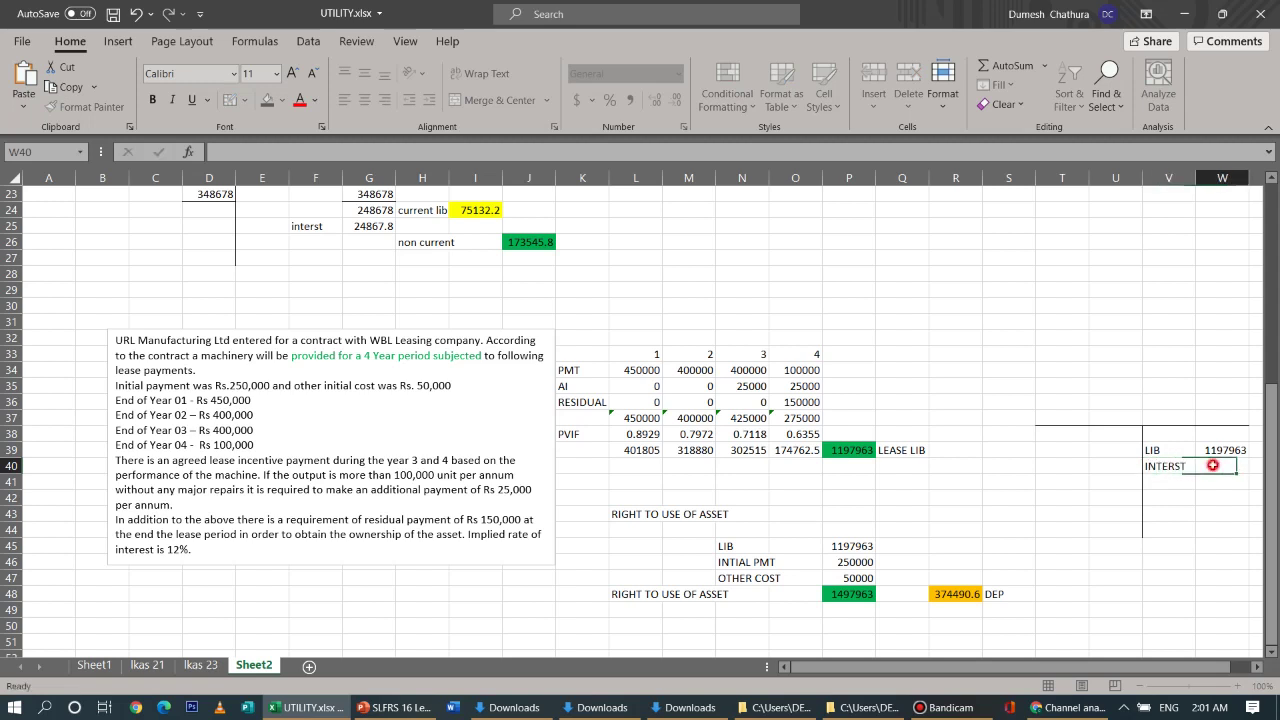
type("=")
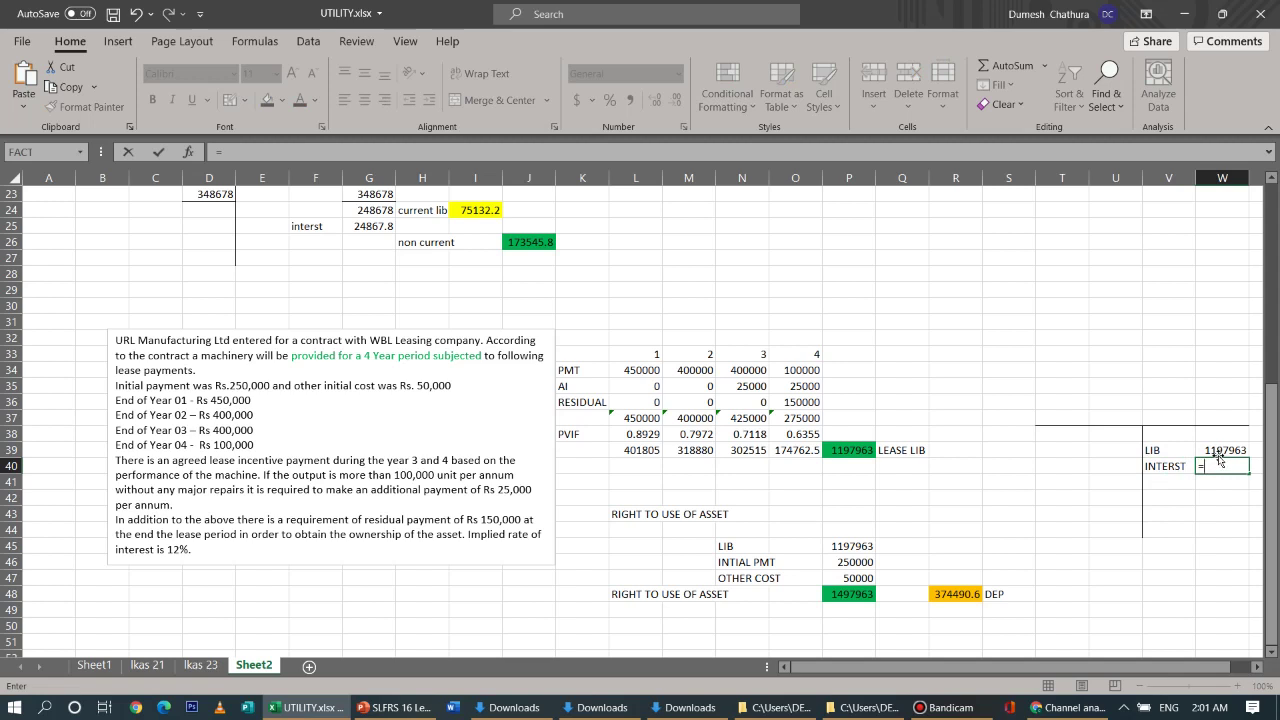
left_click(1218, 450)
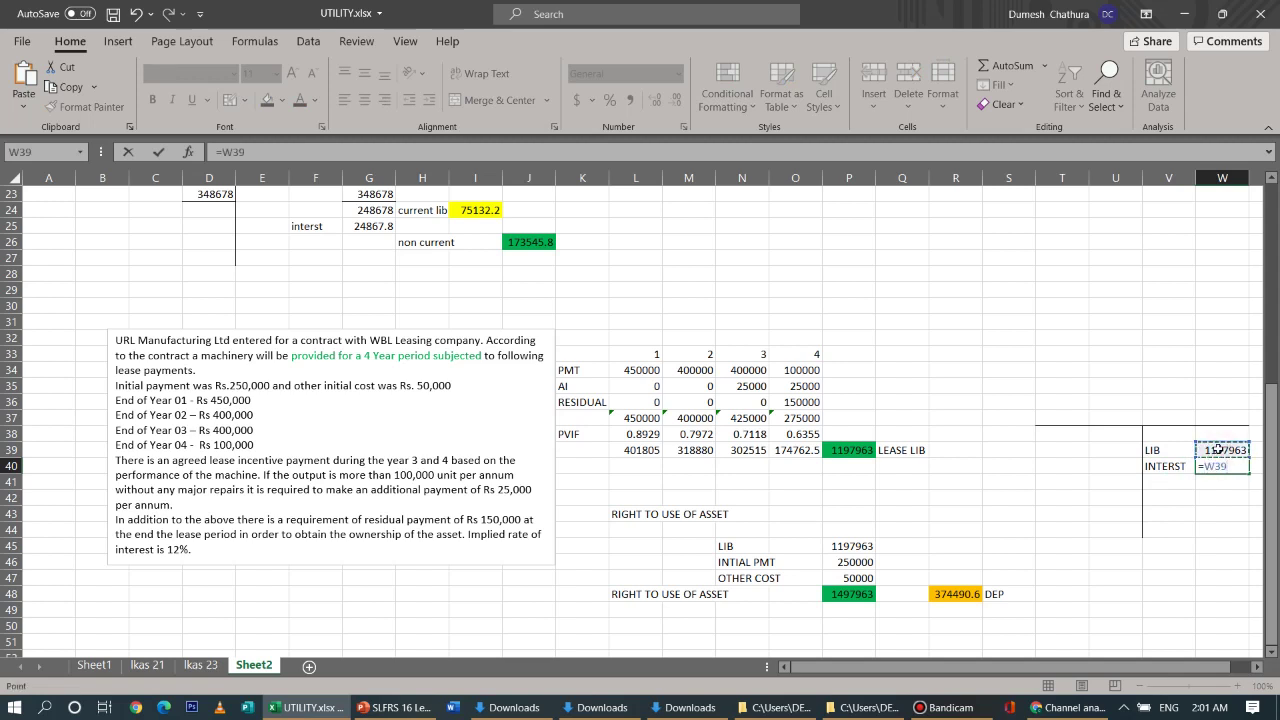
type("*0.12")
key("Return")
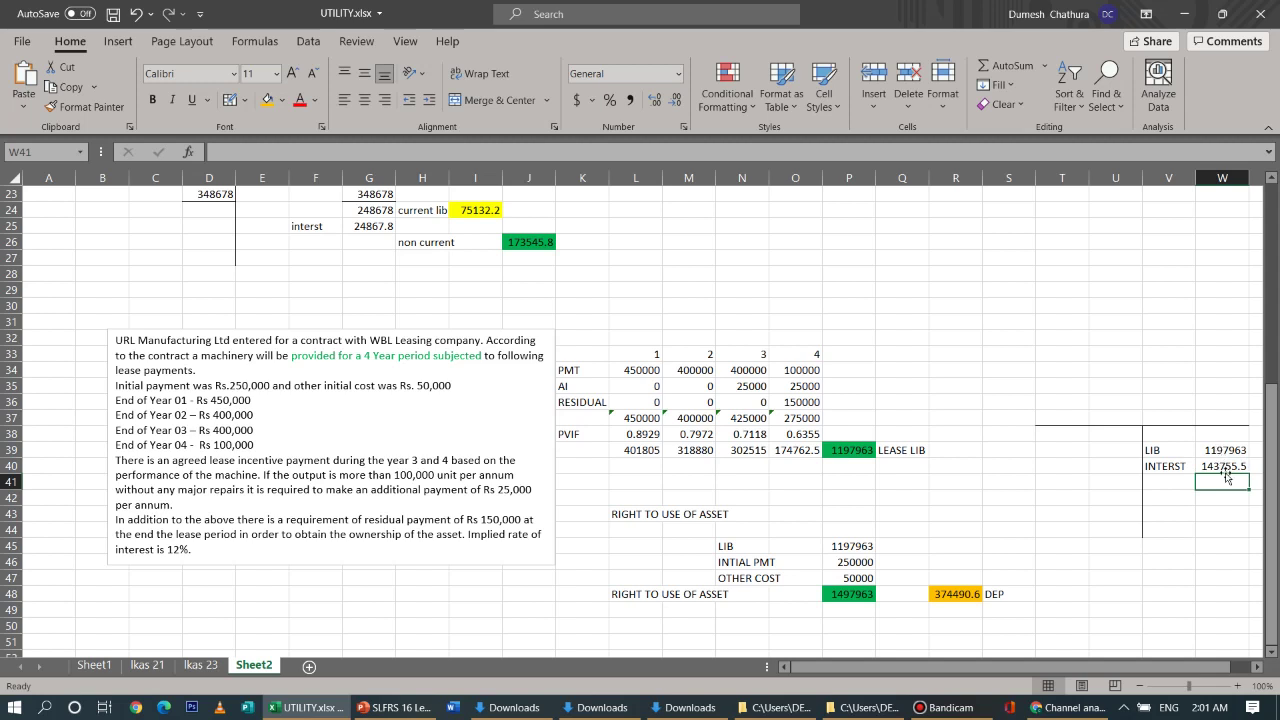
Enter the first-year lease payment of 450000 on the debit side in U39
left_click(1094, 452)
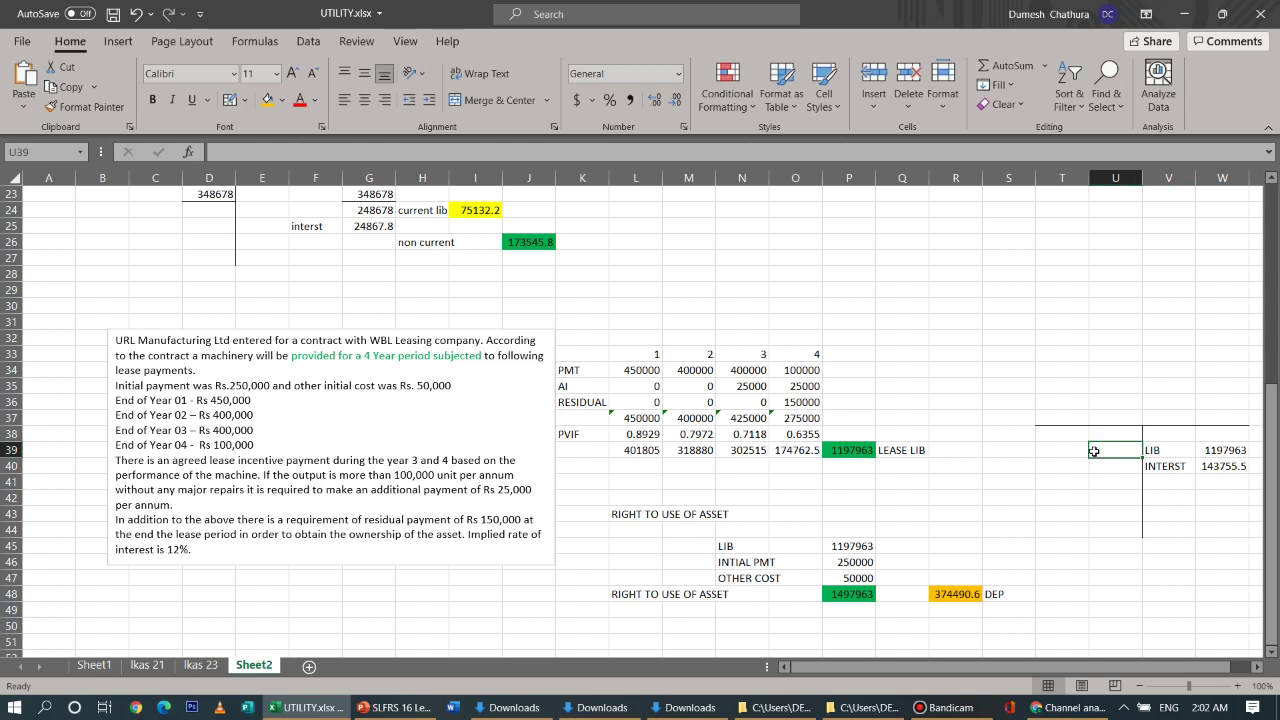
type("450000")
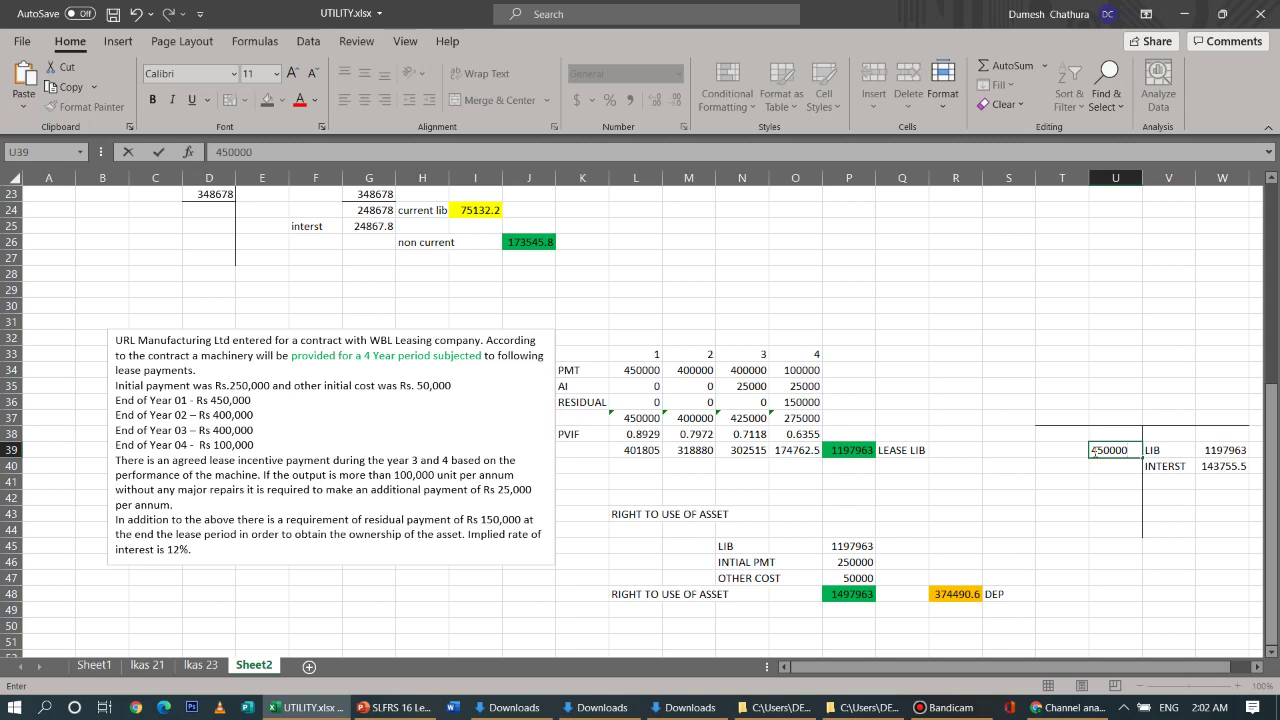
left_click(1117, 489)
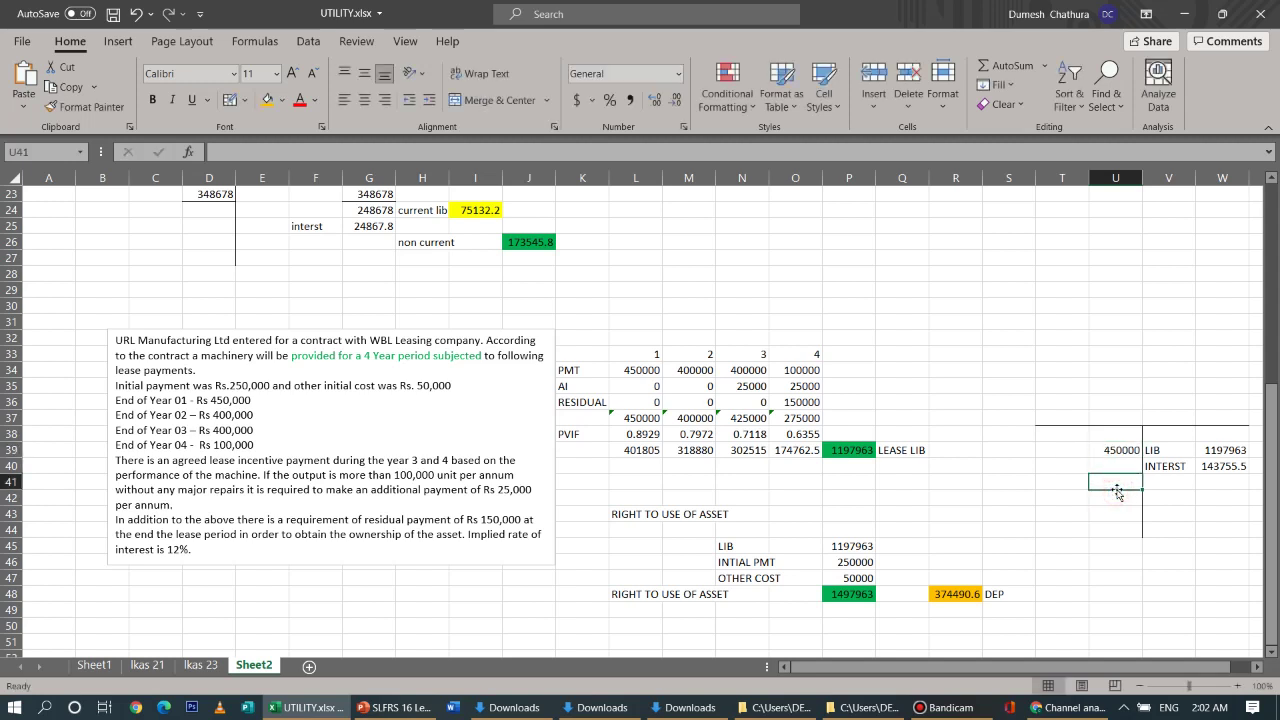
Total the liability and interest in W42 with AutoSum
left_click(1223, 495)
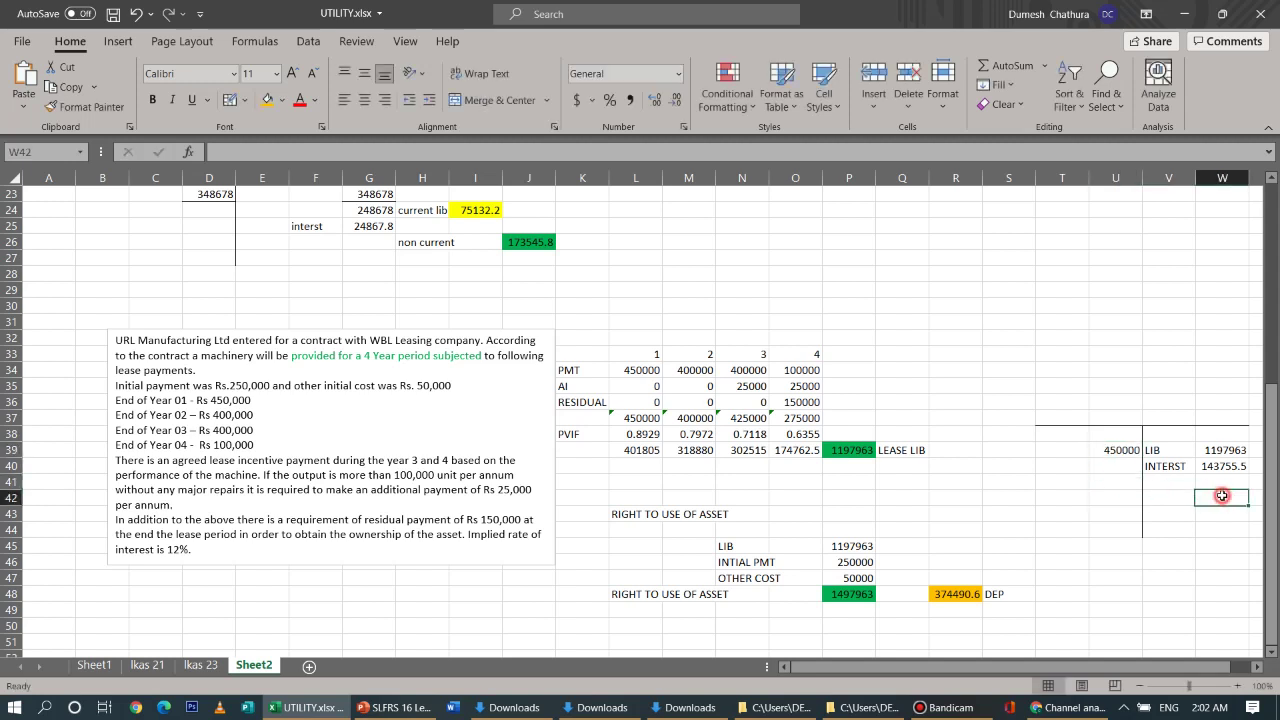
type("=")
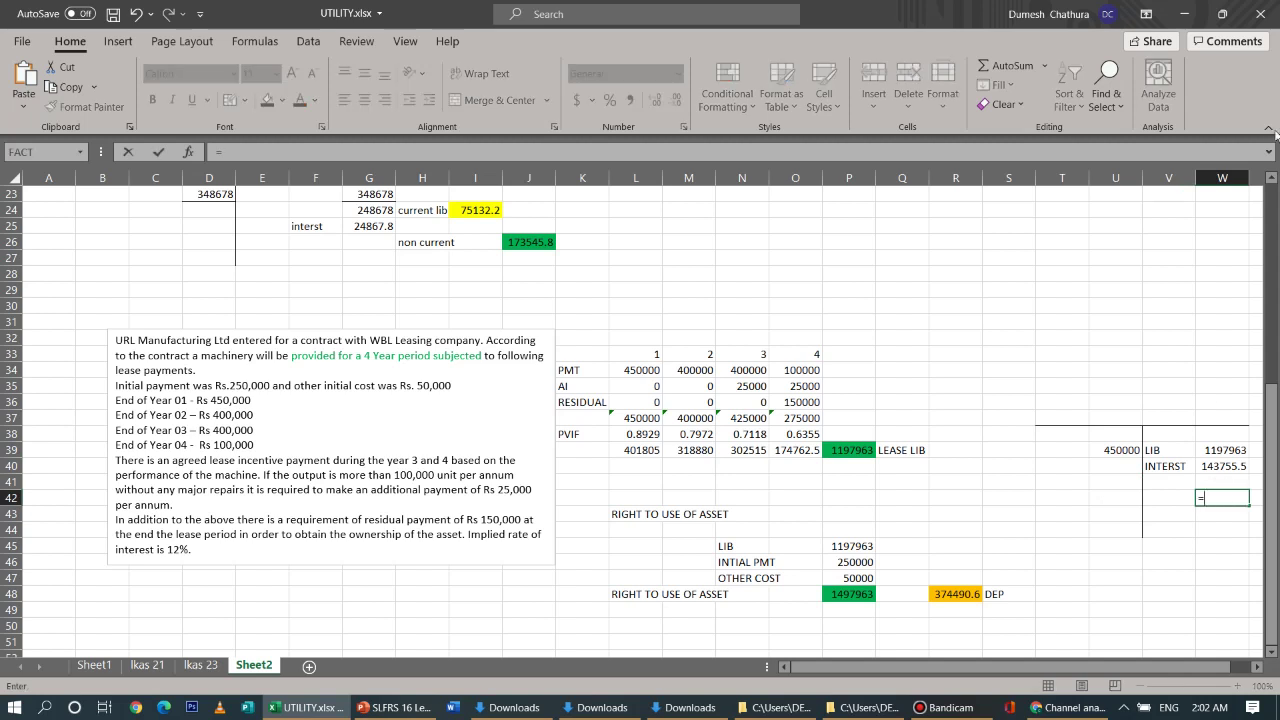
left_click(1003, 62)
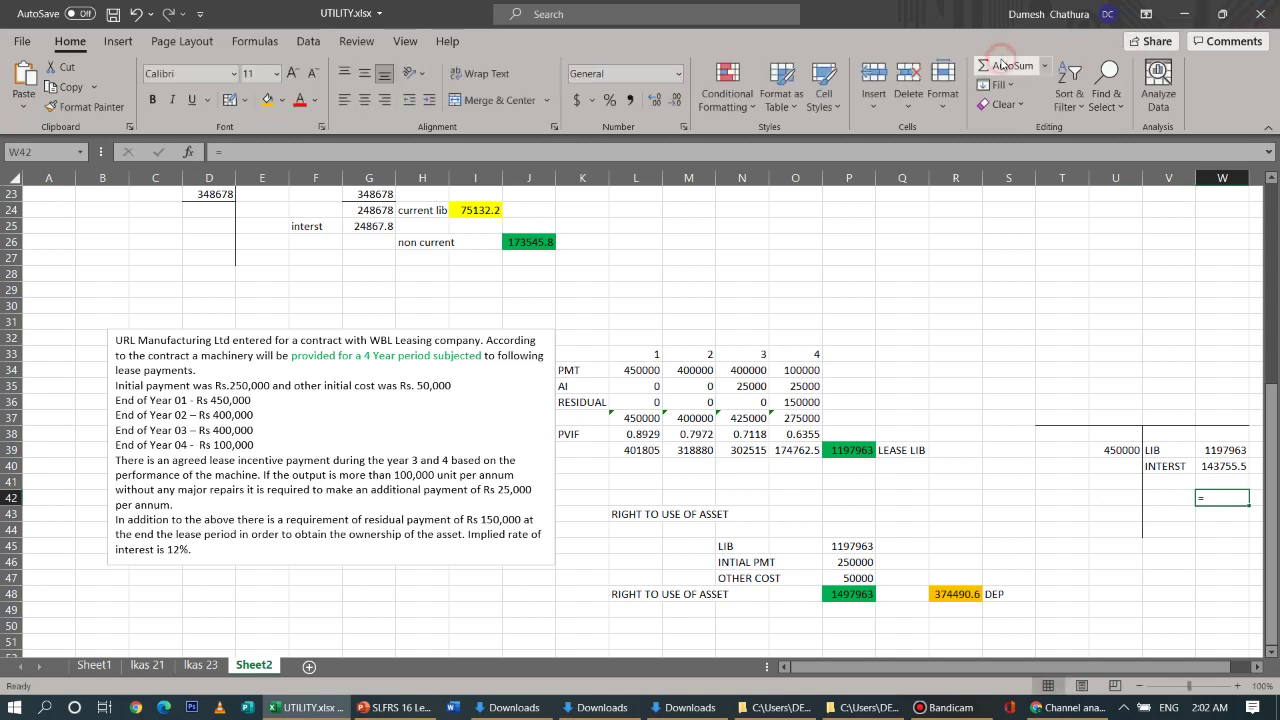
key("Return")
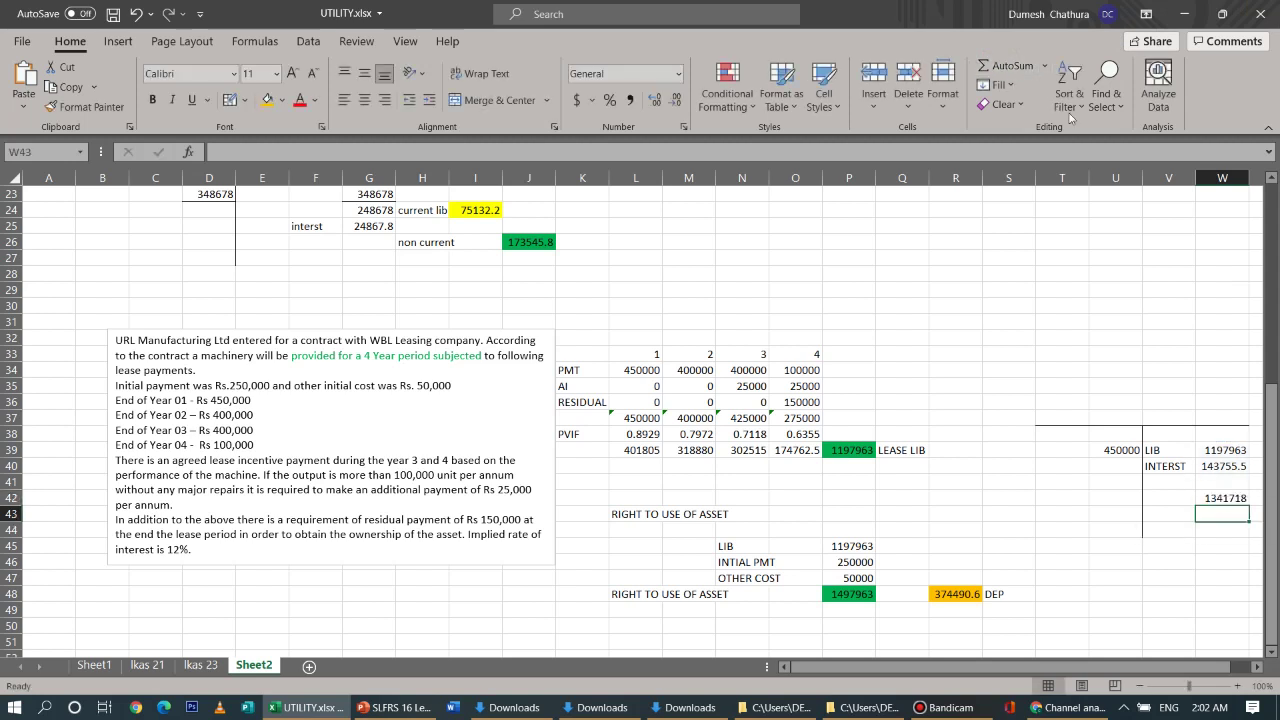
Carry the credit total over to the debit side in U42 as =W42*1
left_click(1112, 498)
type("=")
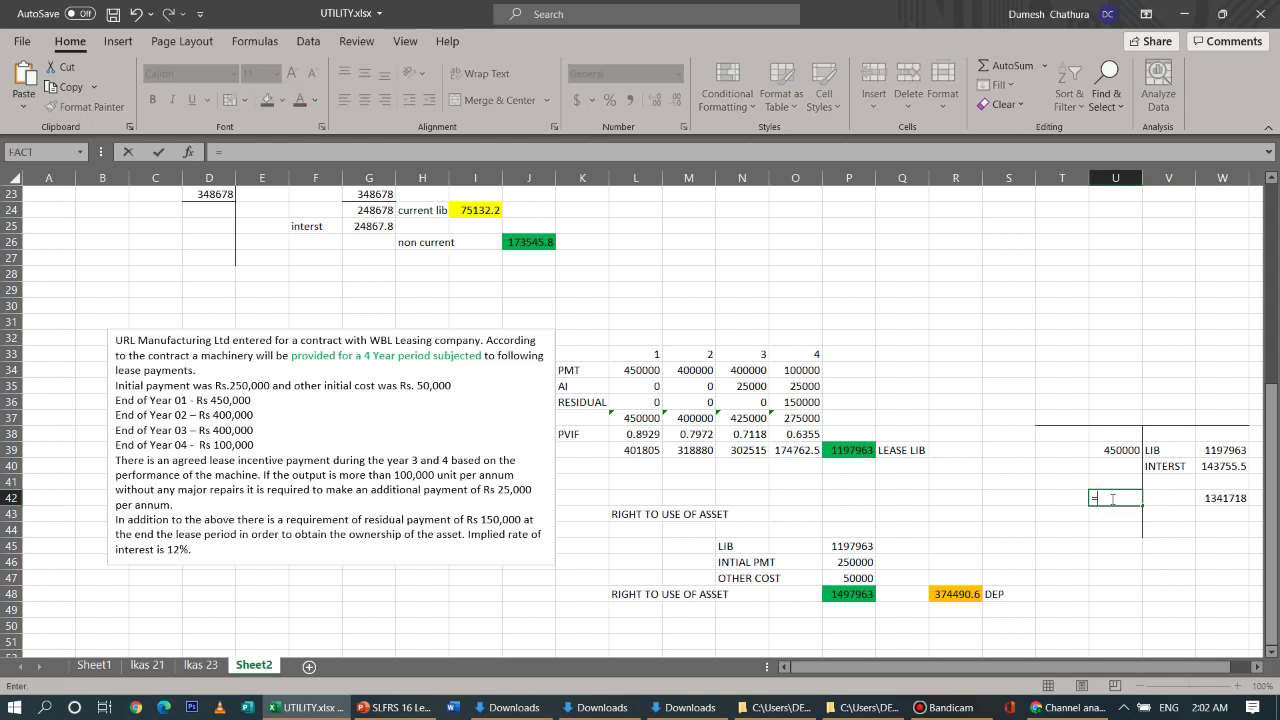
left_click(1211, 500)
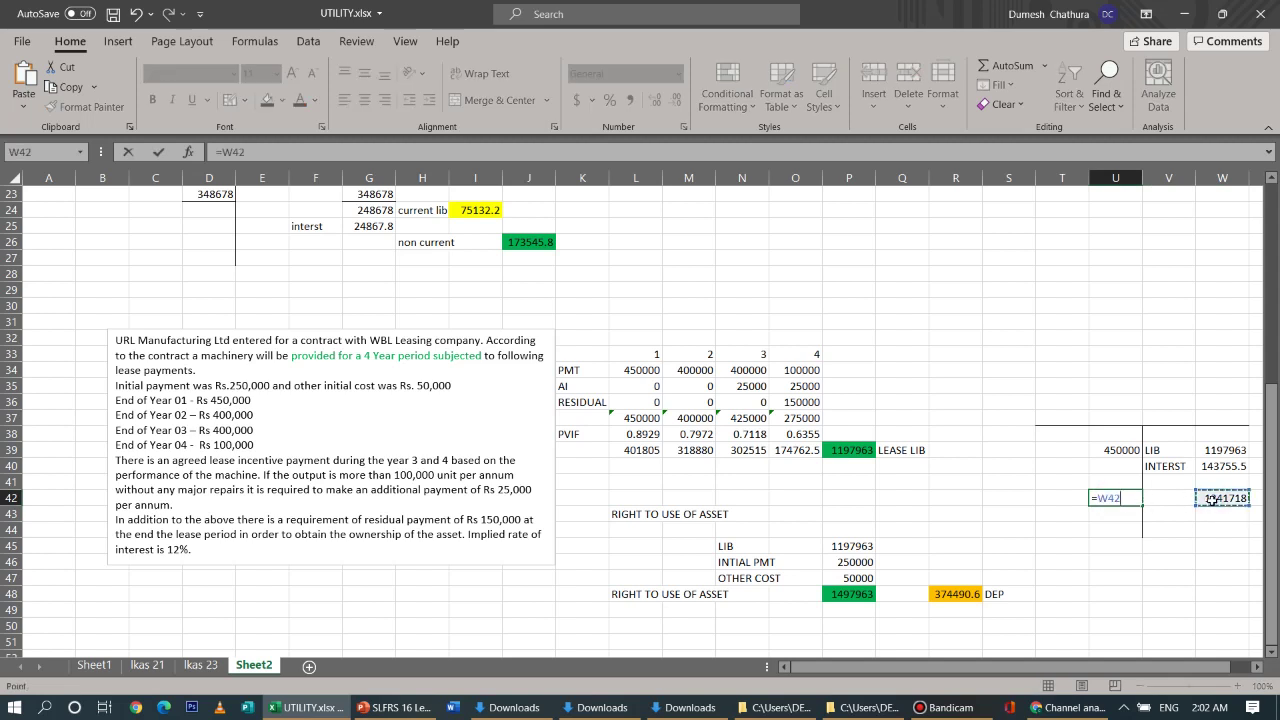
type("*1")
key("Return")
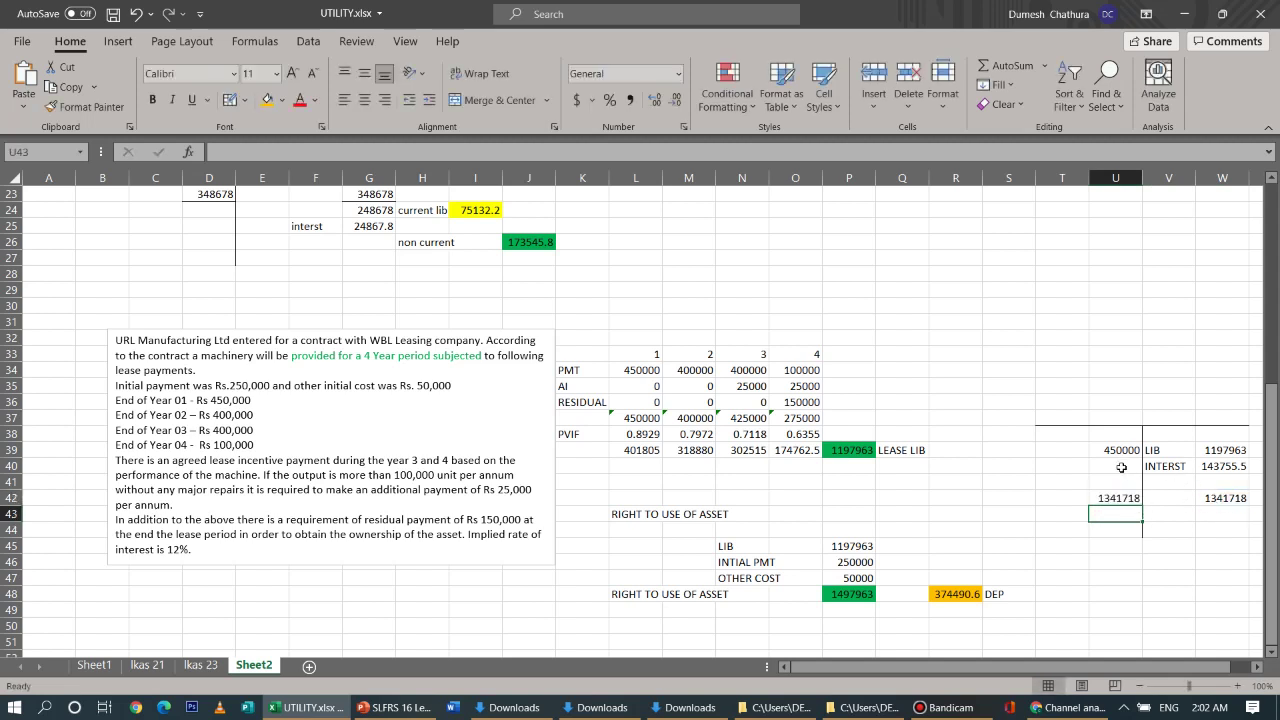
Calculate the closing lease balance in U41 as the debit total minus the first-year payment, =U42-U39
left_click(1115, 481)
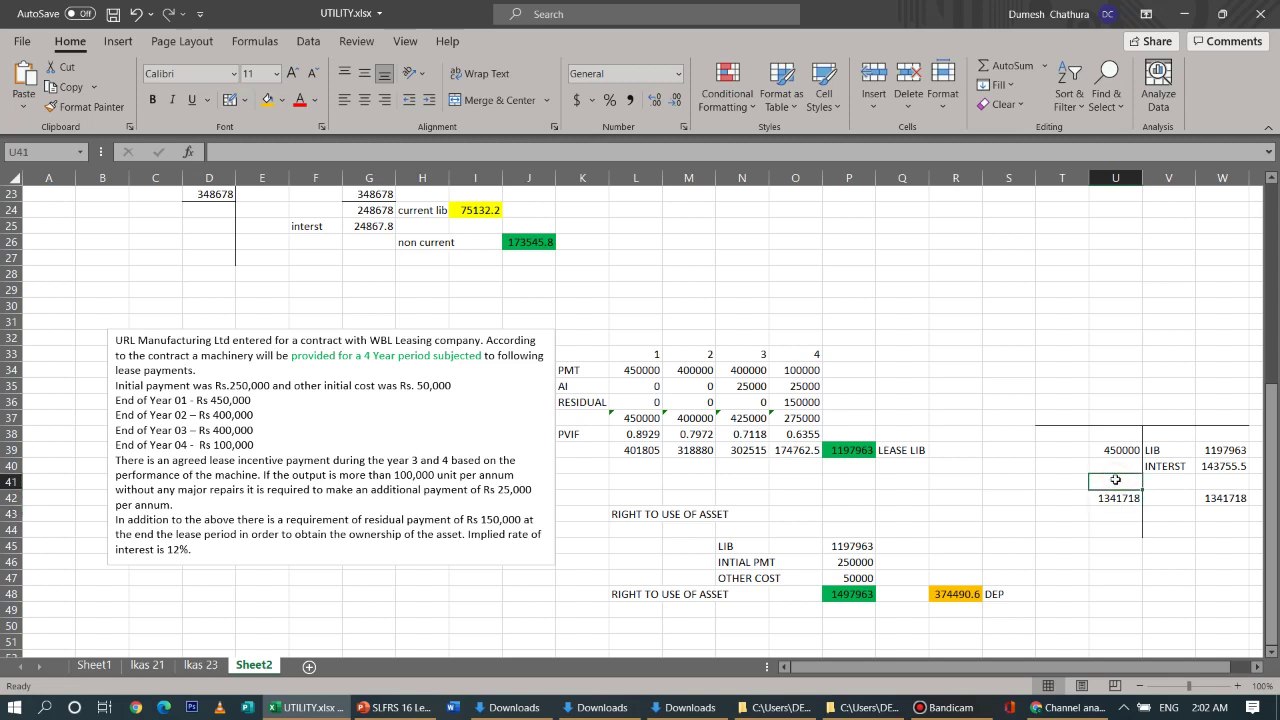
type("=")
left_click(1118, 497)
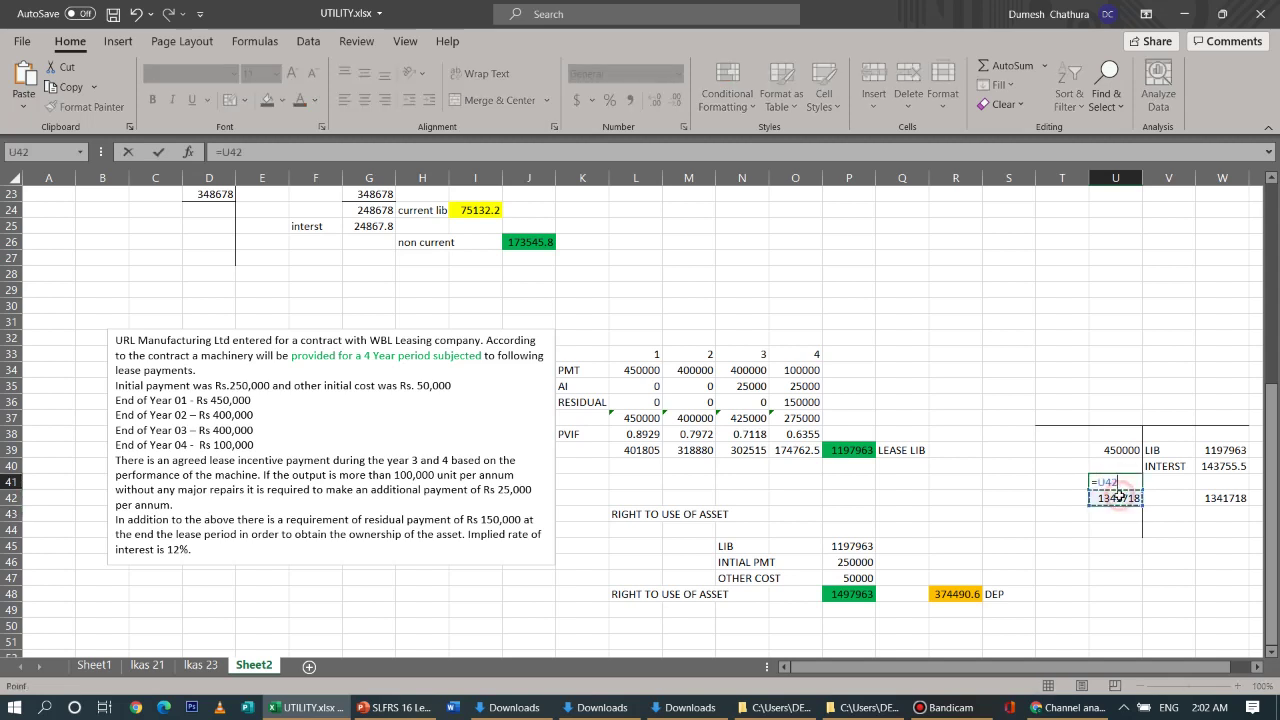
type("*")
left_click(1114, 449)
key("Return")
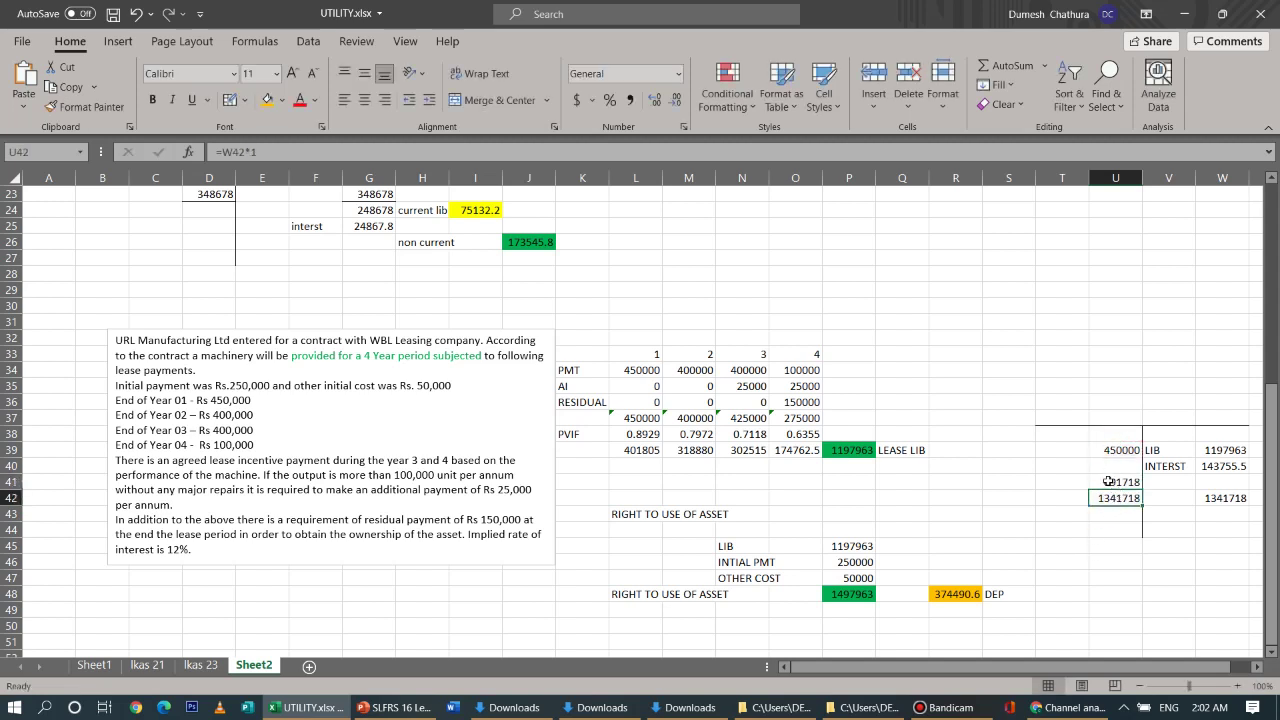
Label the closing balance in T41 as BALANCE FORWORD
left_click(1065, 479)
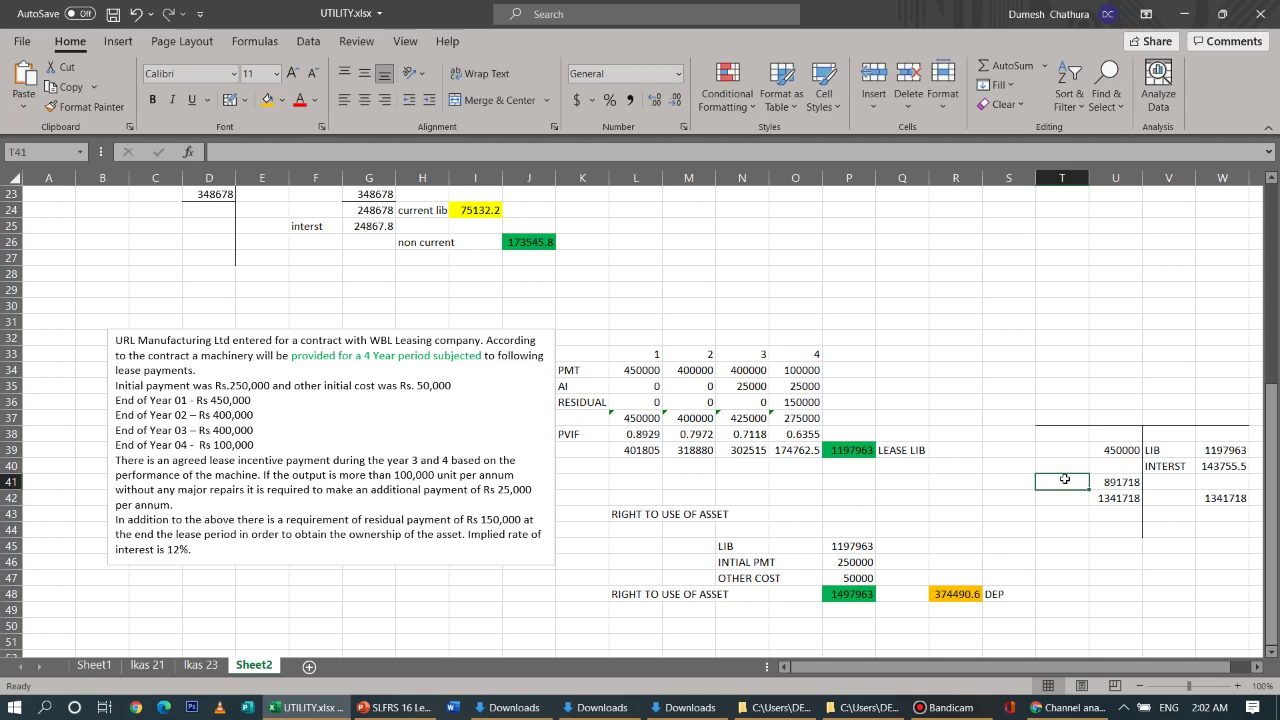
type("BA")
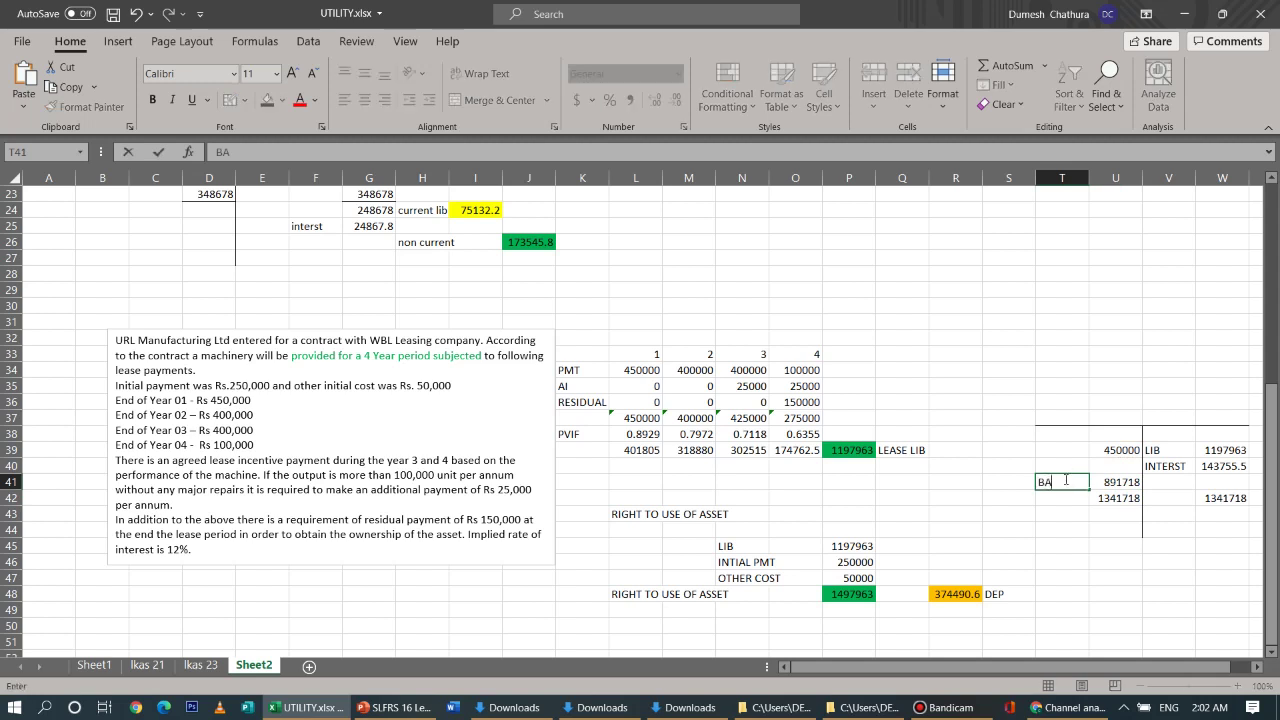
type("LANCE FORW")
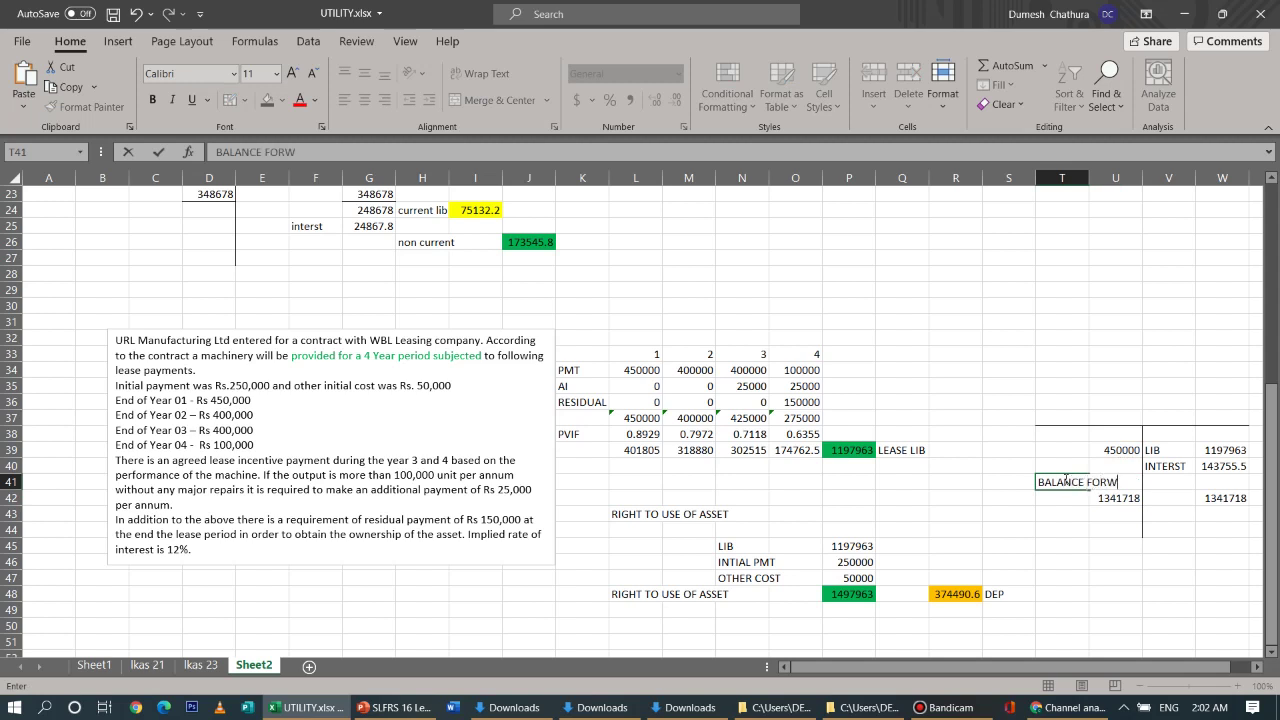
type("ORD")
left_click(1140, 610)
Bring the closing balance down to the credit side in W43 as =U41*1
left_click(1216, 522)
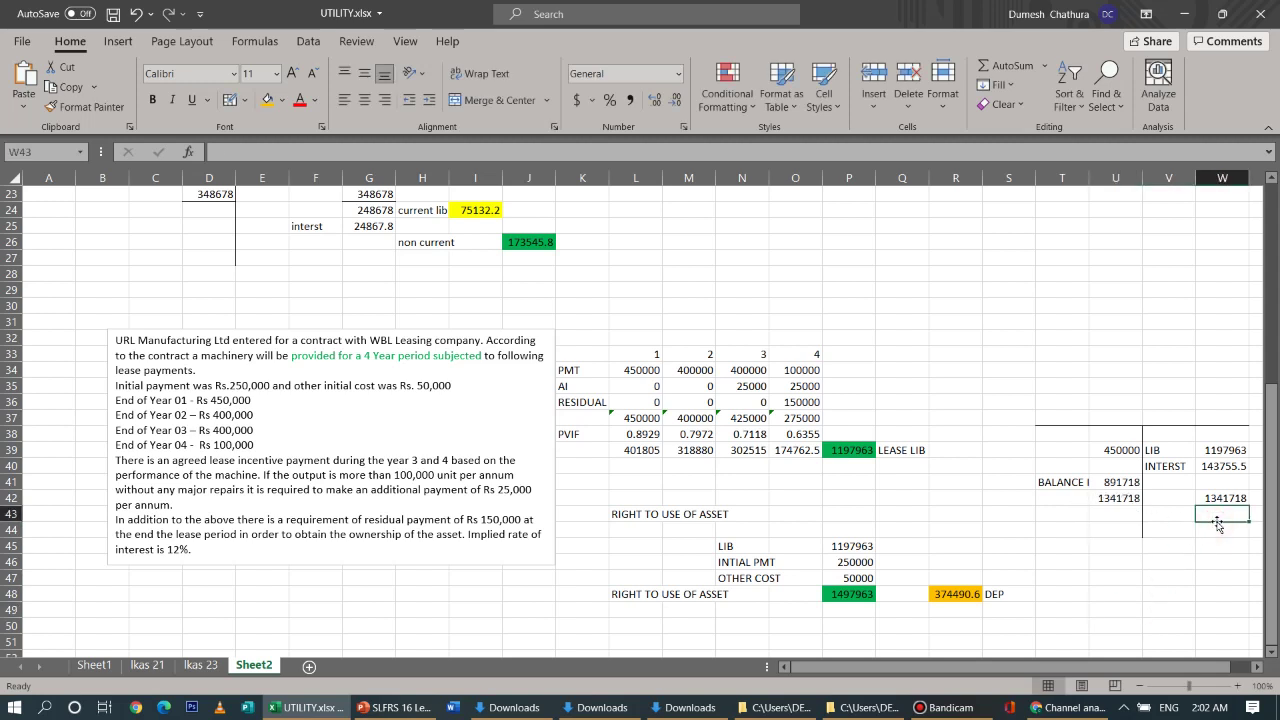
type("=")
left_click(1135, 486)
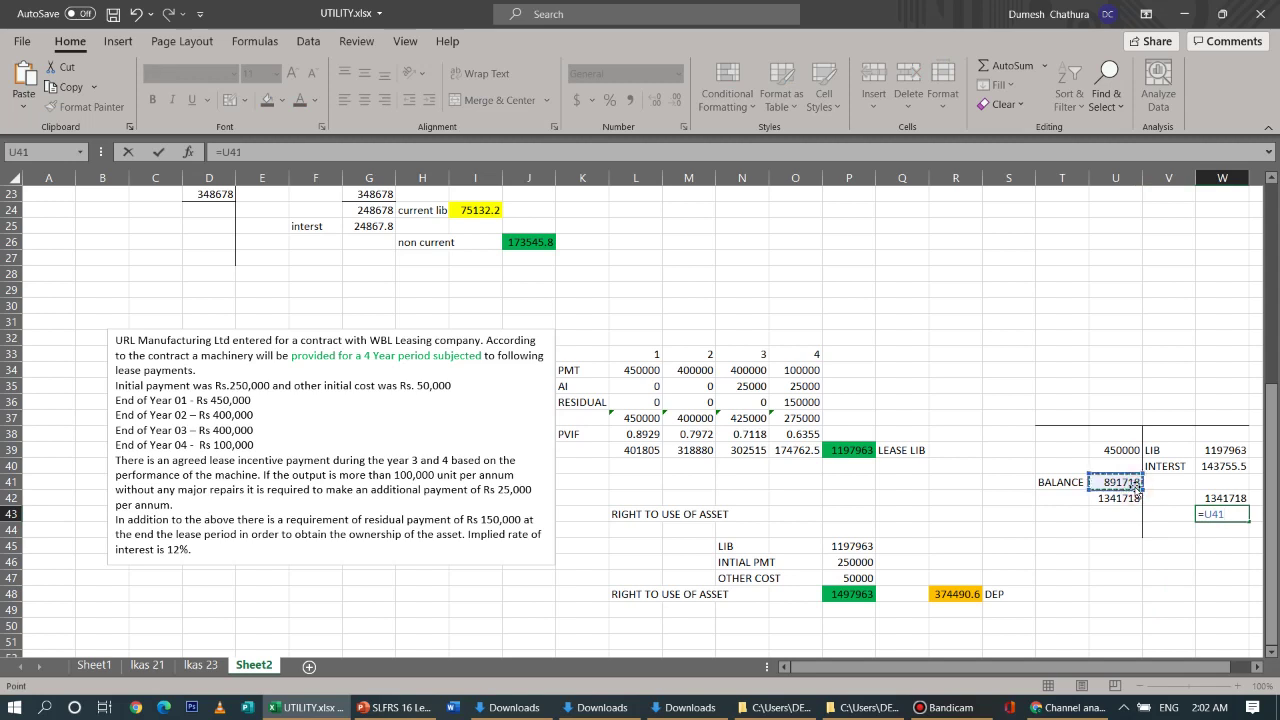
type("*")
key("Return")
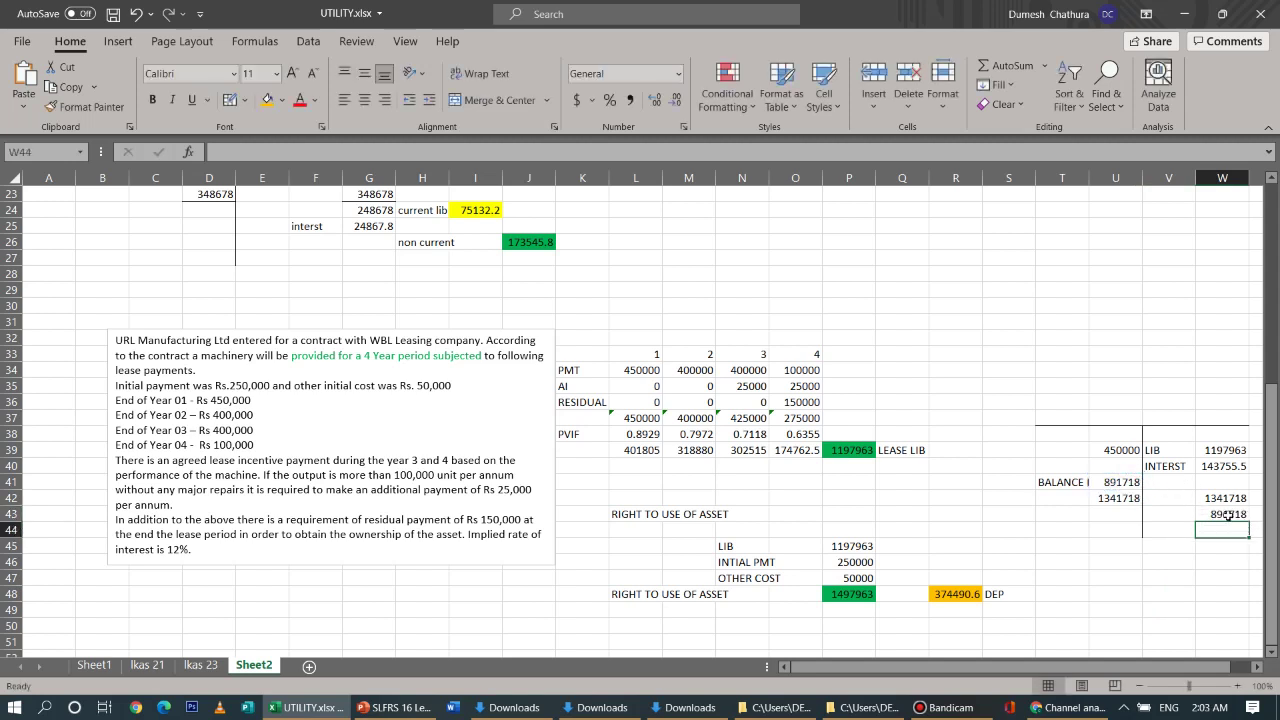
left_click(1172, 516)
left_click(1220, 515)
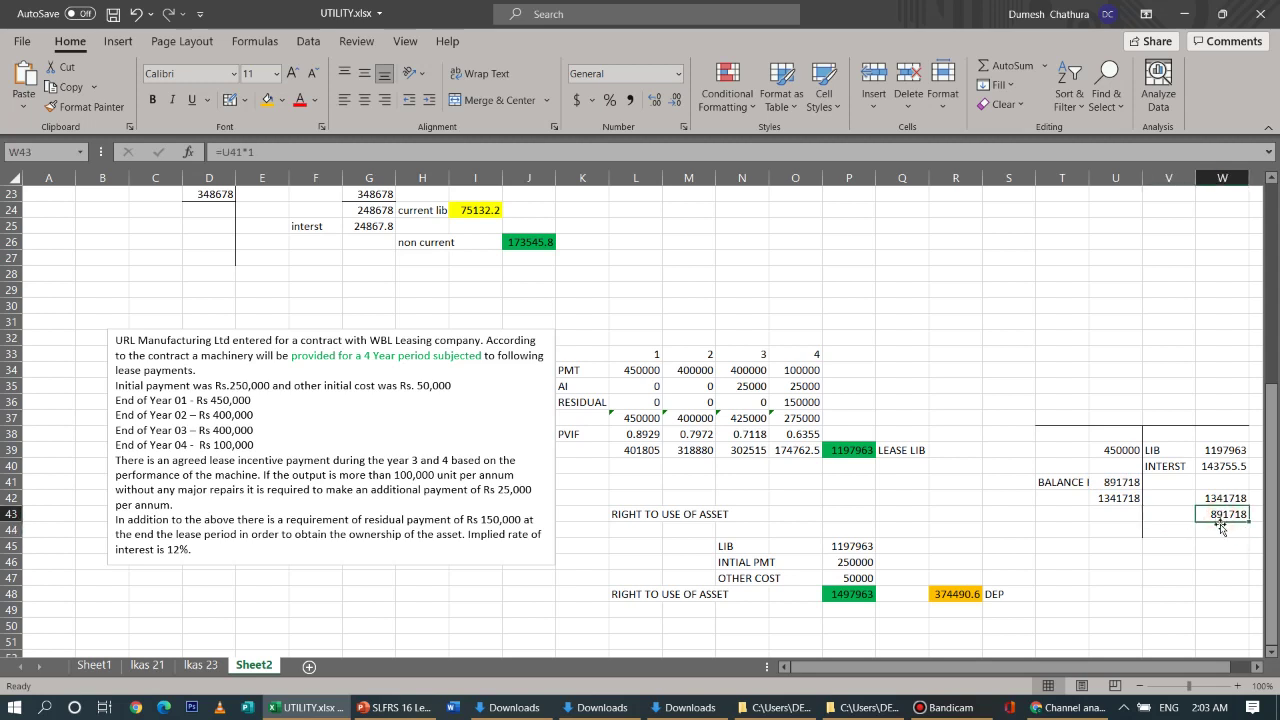
Label V44 INTERST and calculate the second-year interest in W44 as =W43*0.12
left_click(1220, 529)
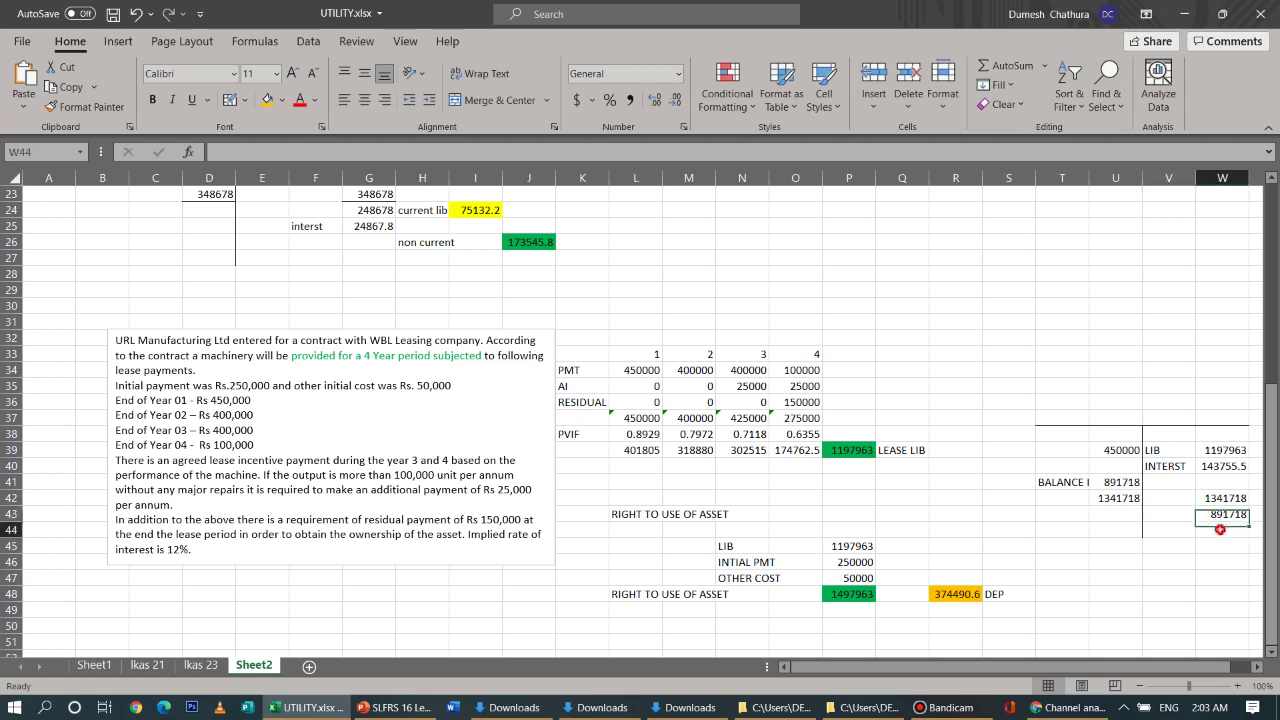
left_click(1167, 531)
type("INTERST")
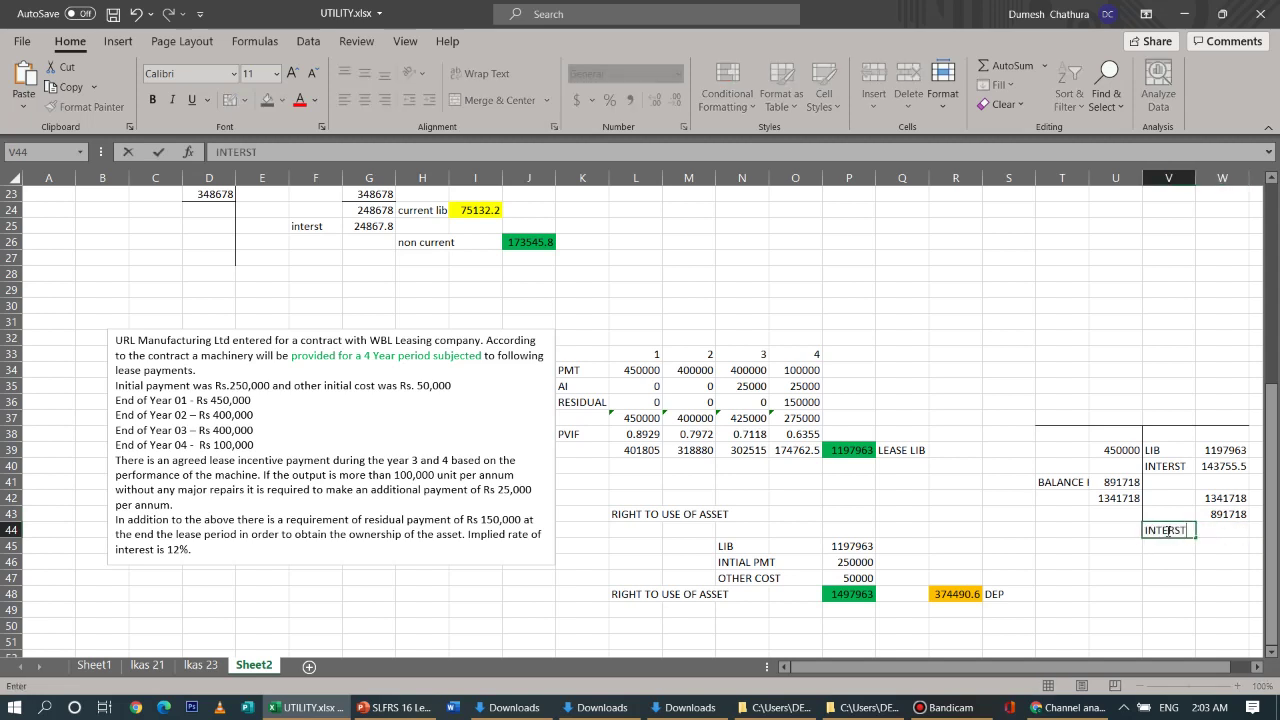
left_click(1220, 529)
type("=")
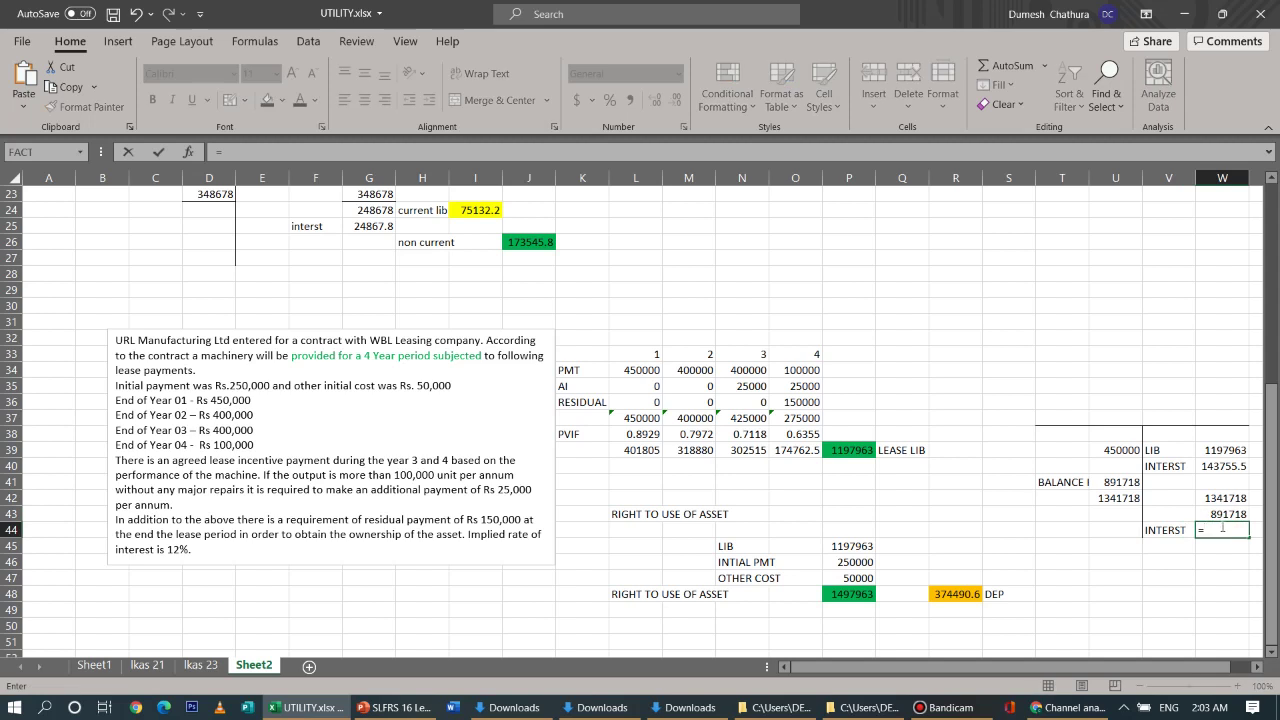
left_click(1222, 514)
type("*0.12")
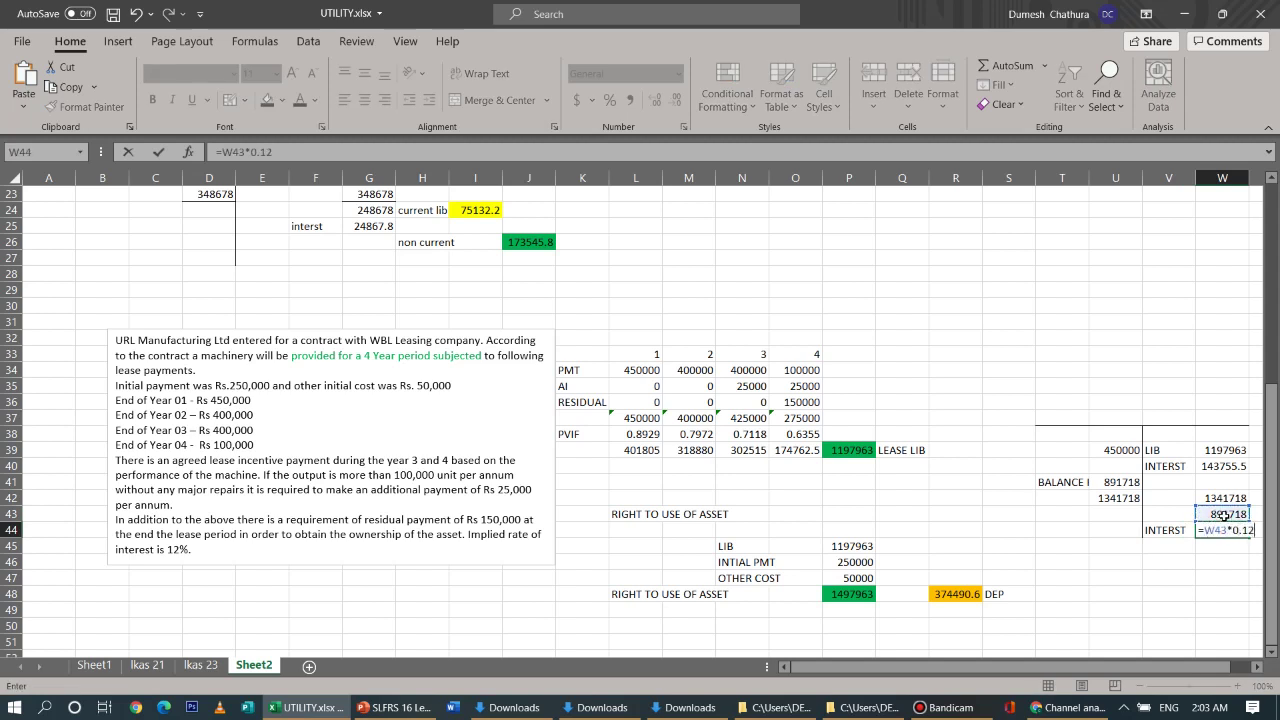
key("Return")
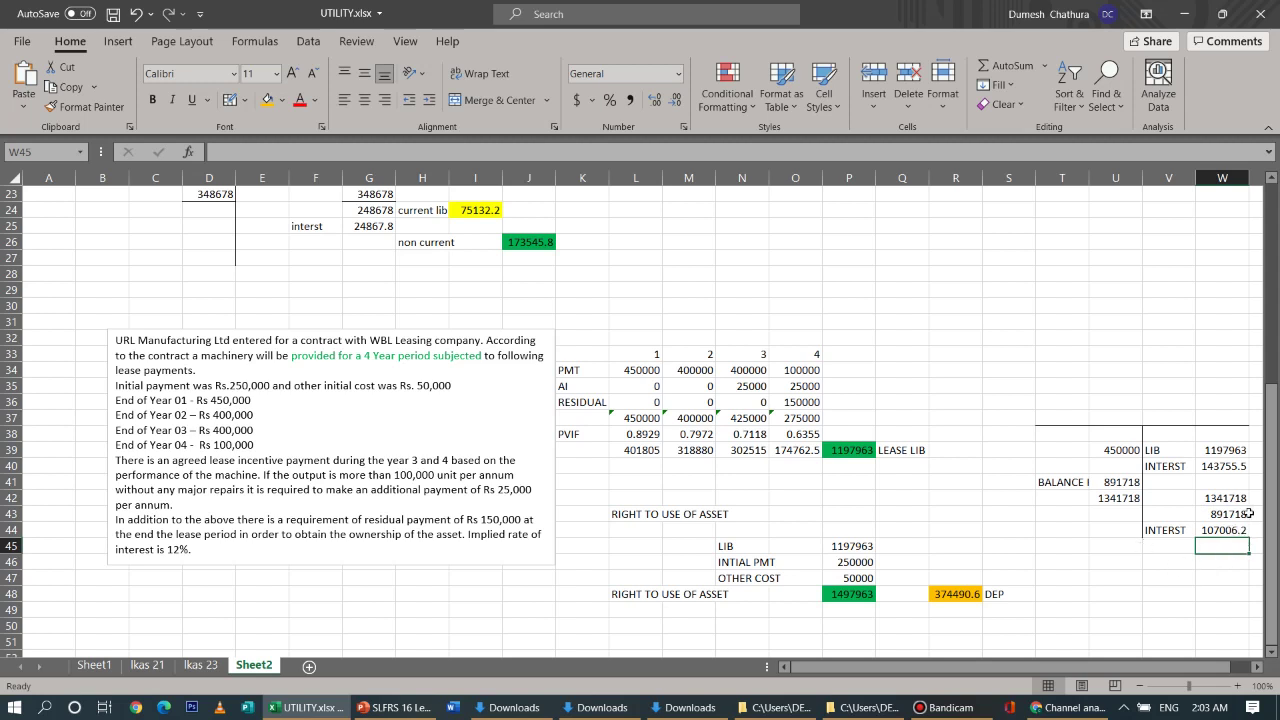
Label X44, beside the second-year interest, as CURRENT
left_click(1257, 669)
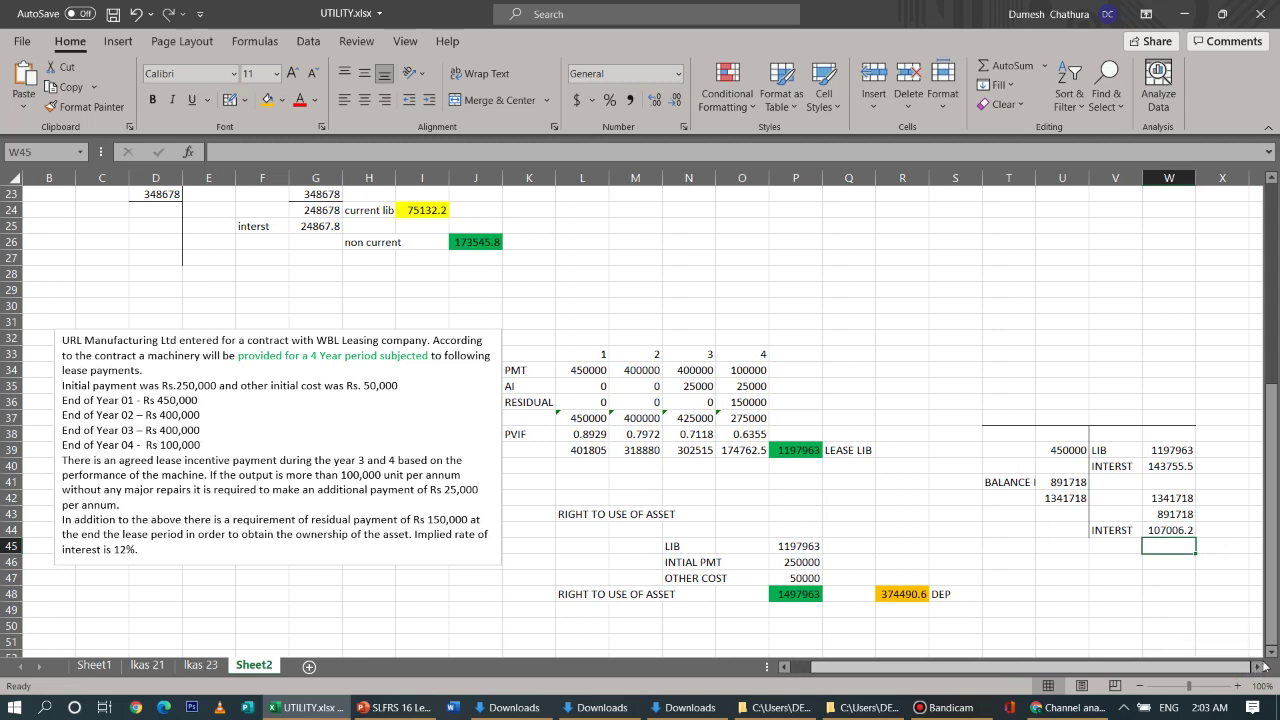
left_click(1218, 531)
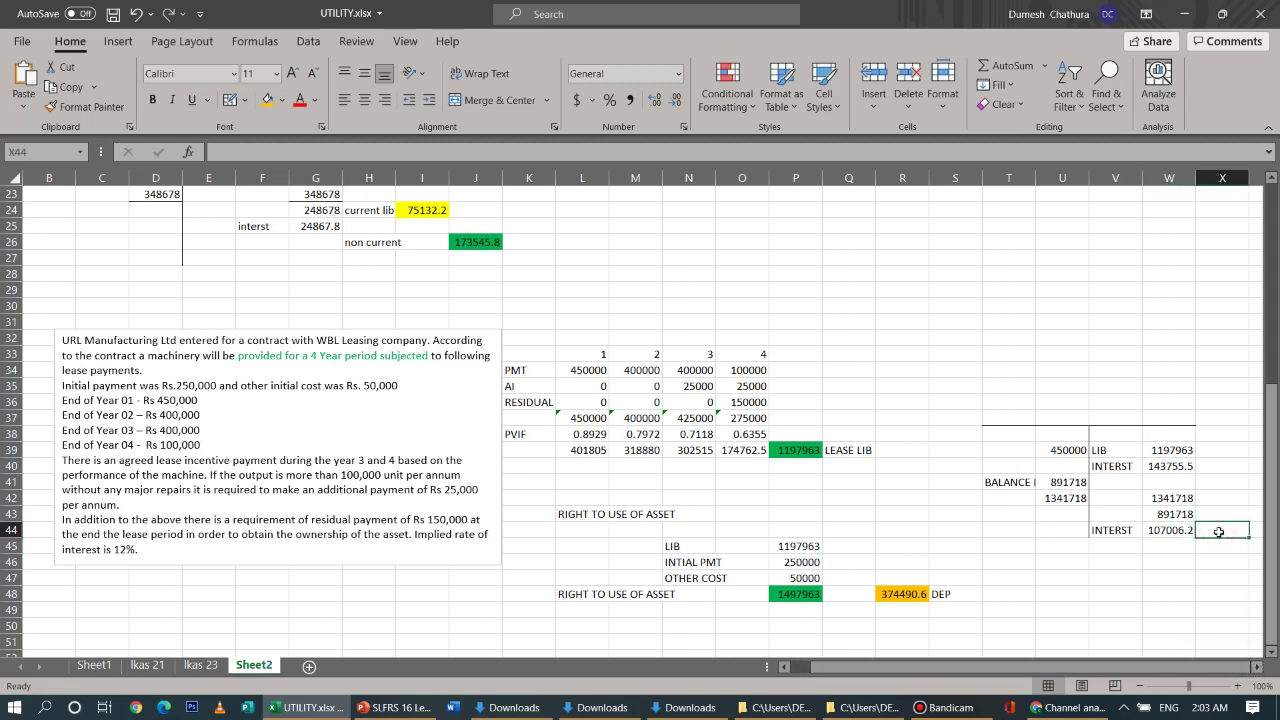
type("CUR")
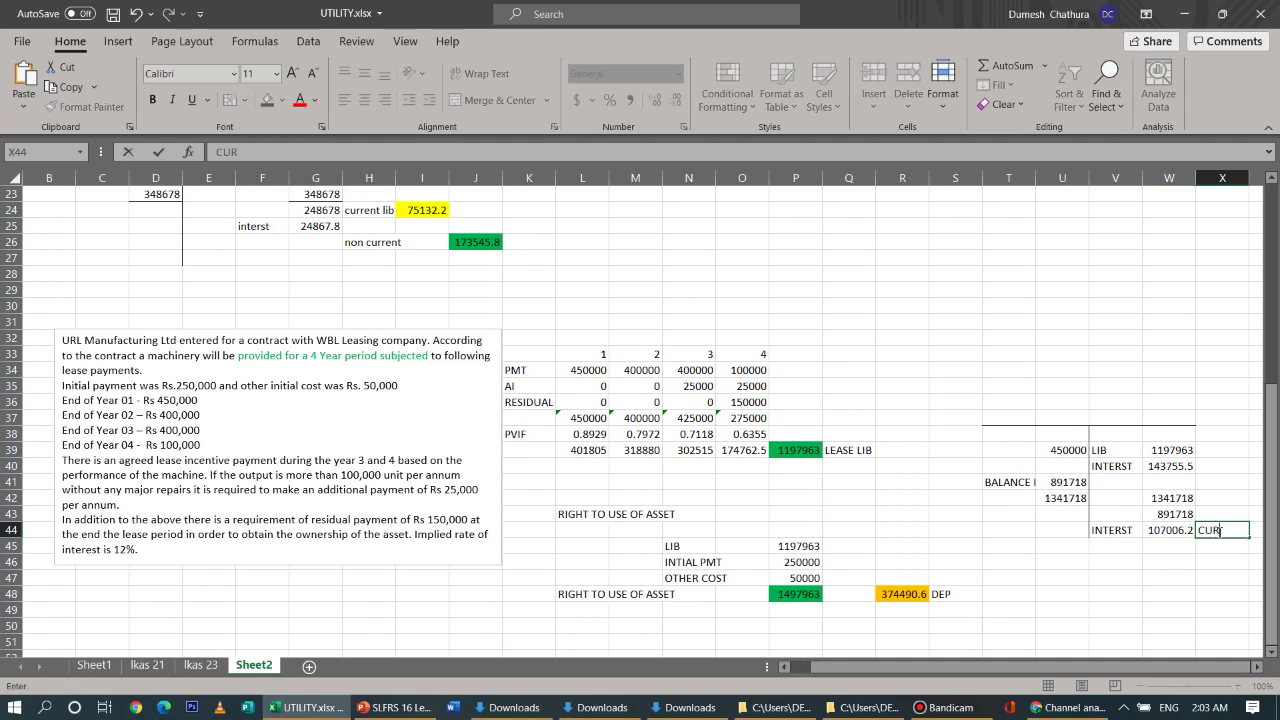
type("RENT")
key("Tab")
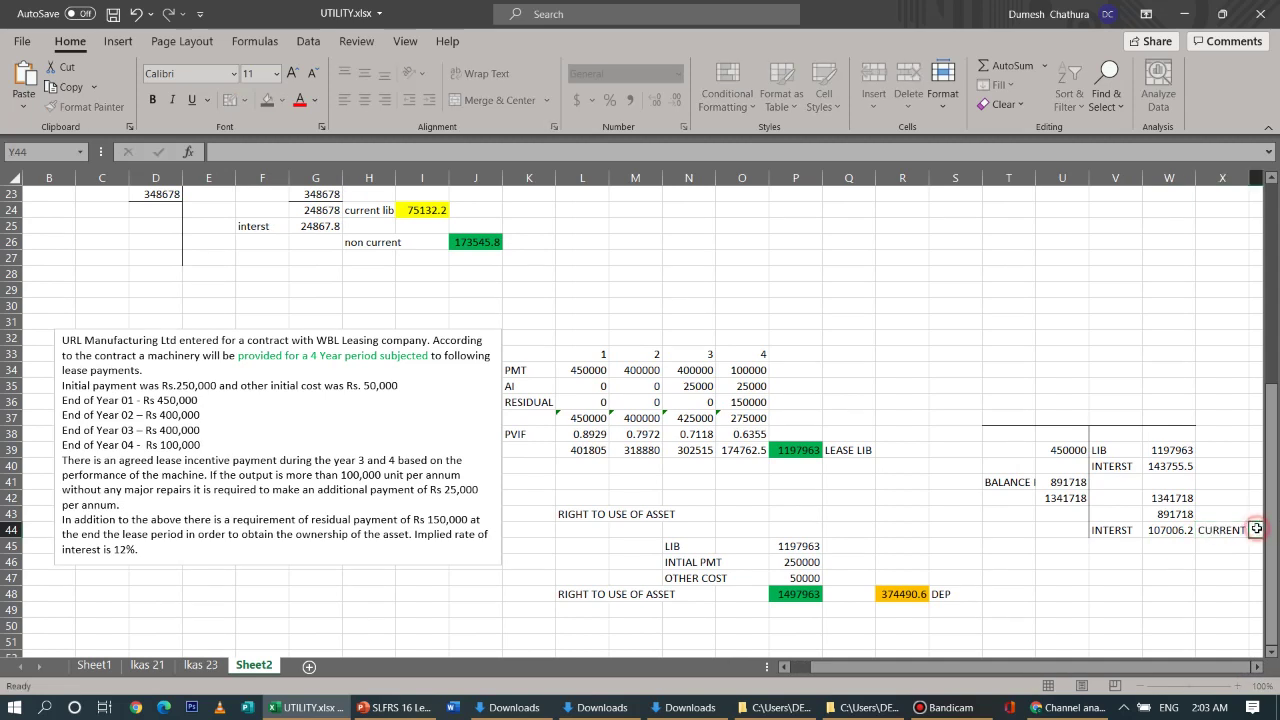
Calculate the current liability in Y44 as the year 2 payment minus the second-year interest, =M34-W44
left_click(1257, 667)
left_click(1257, 667)
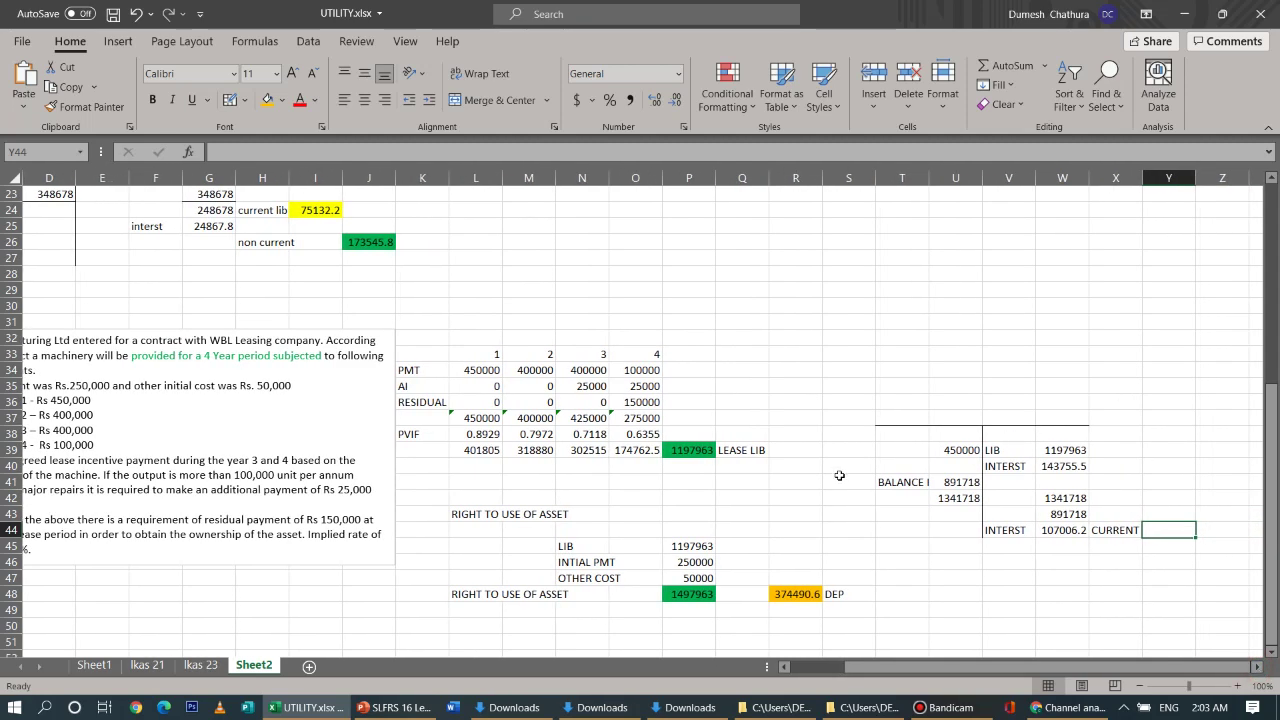
left_click(530, 370)
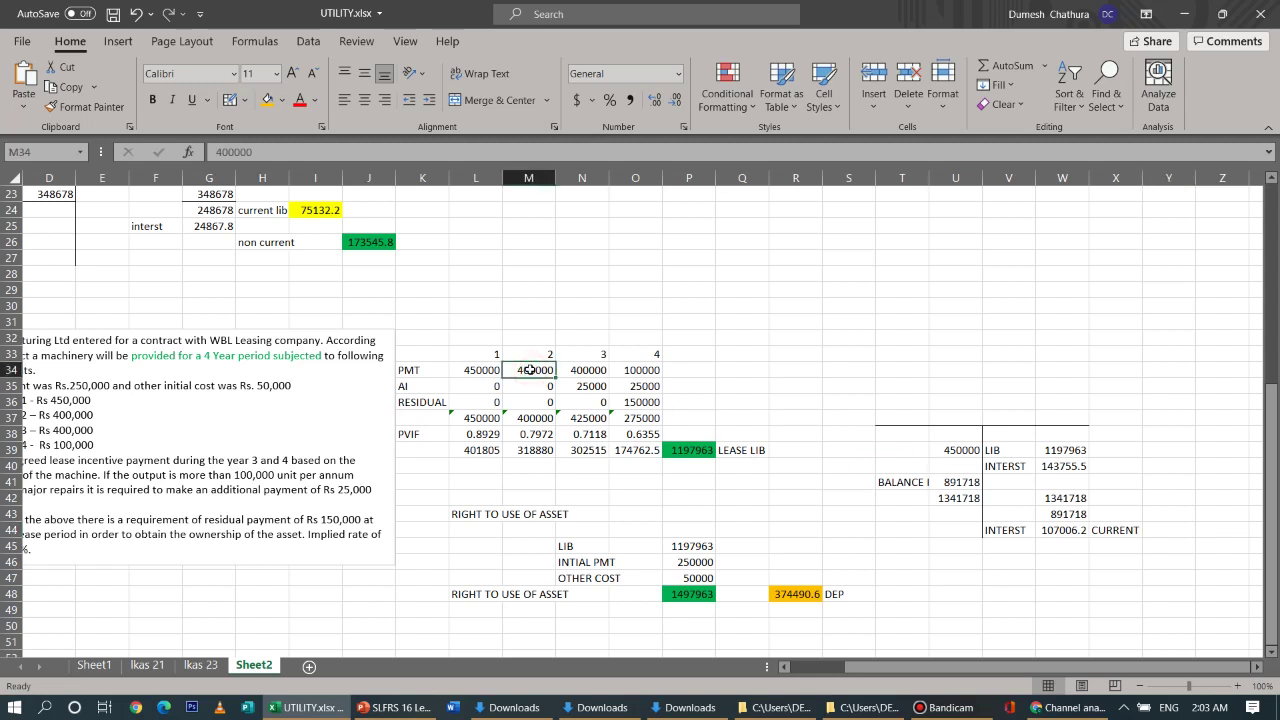
left_click(1152, 532)
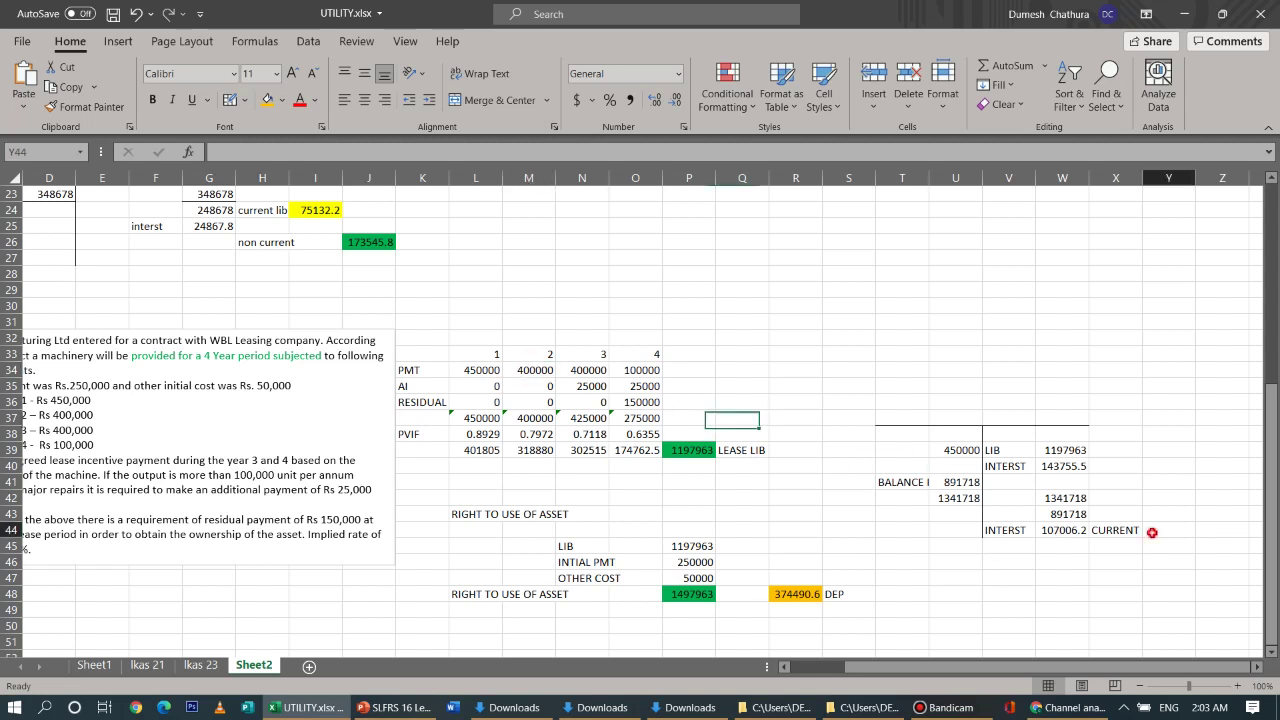
type("=")
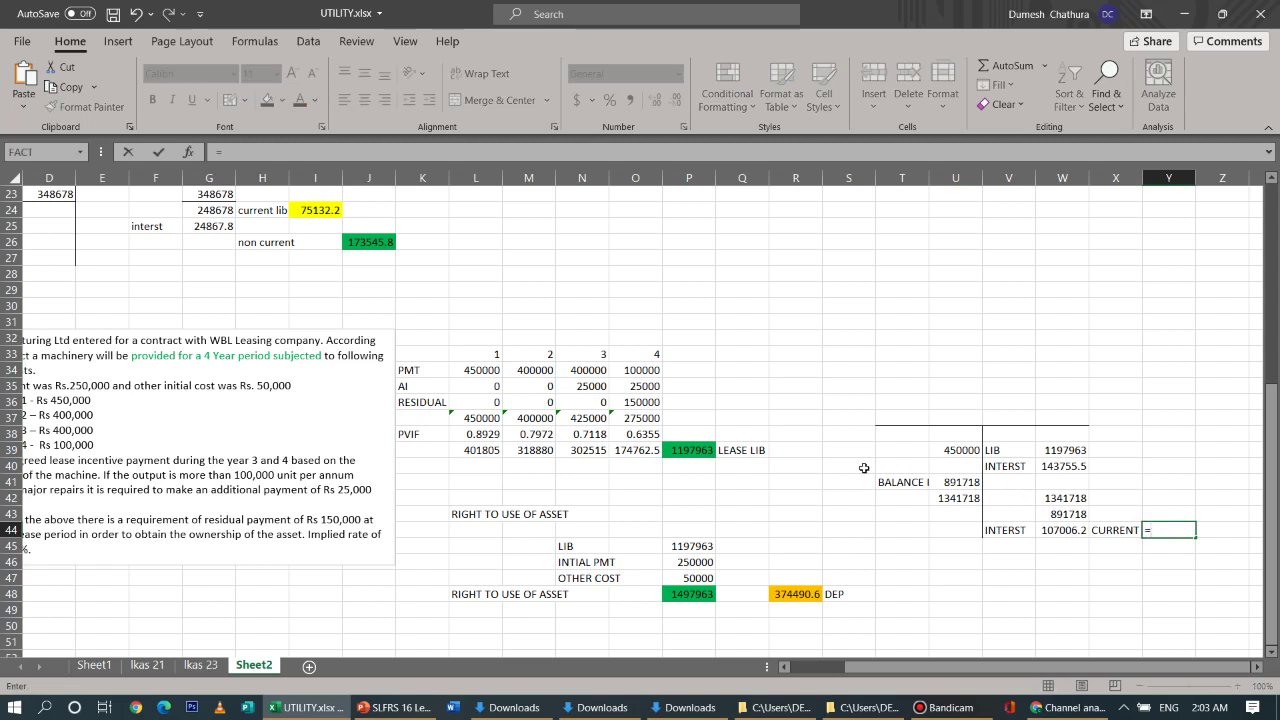
left_click(531, 369)
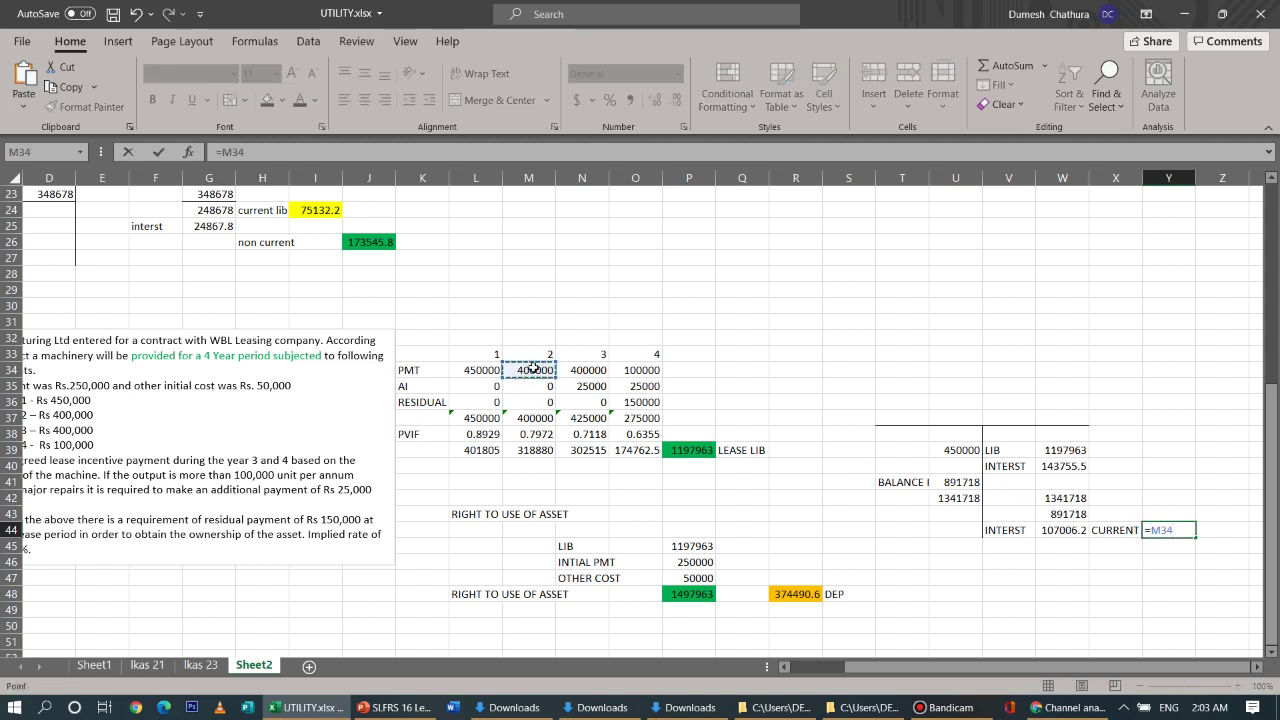
type("-")
left_click(1062, 533)
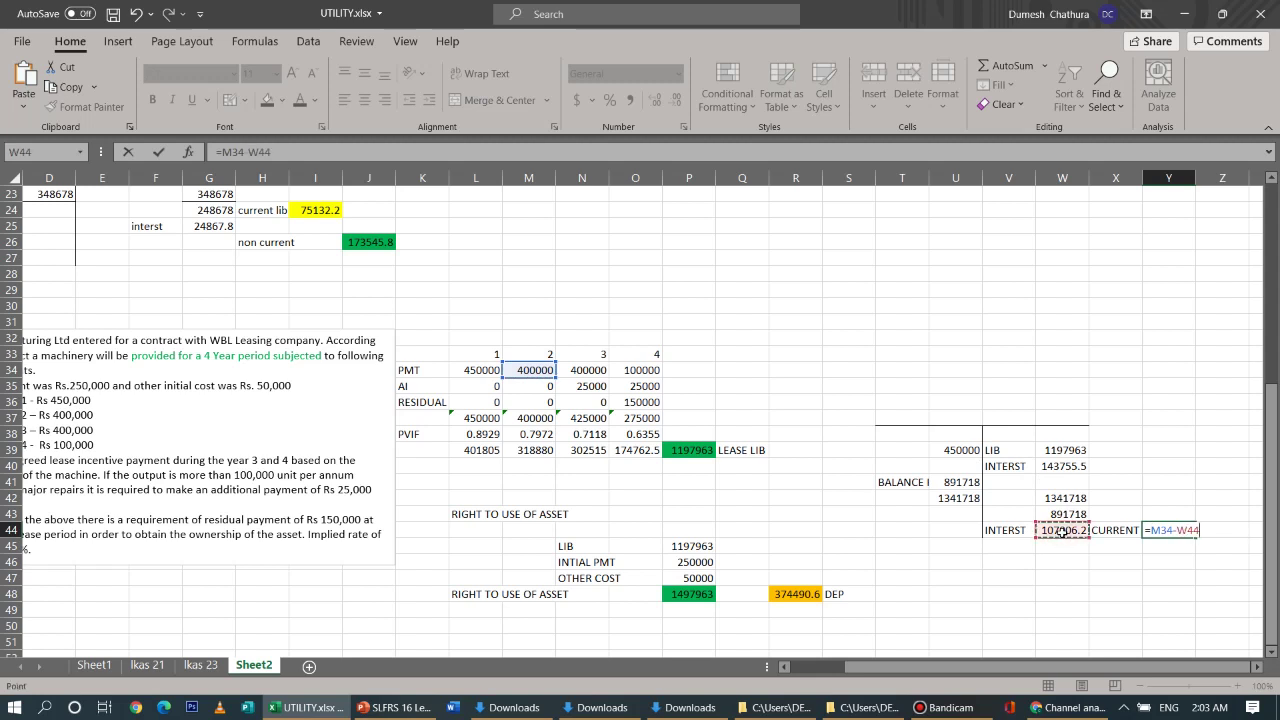
key("Return")
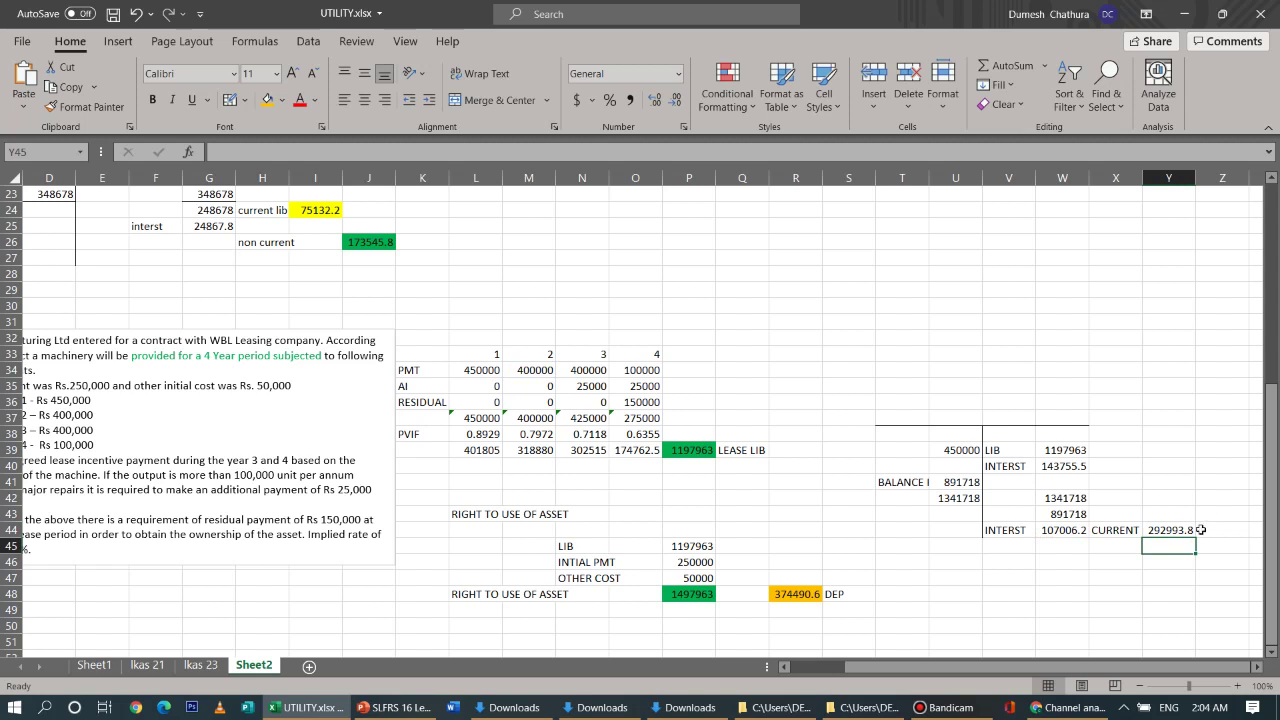
Label X45 NCL and calculate the non-current liability in Y45 as =W43-Y44
left_click(1103, 545)
double_click(1108, 546)
type("N")
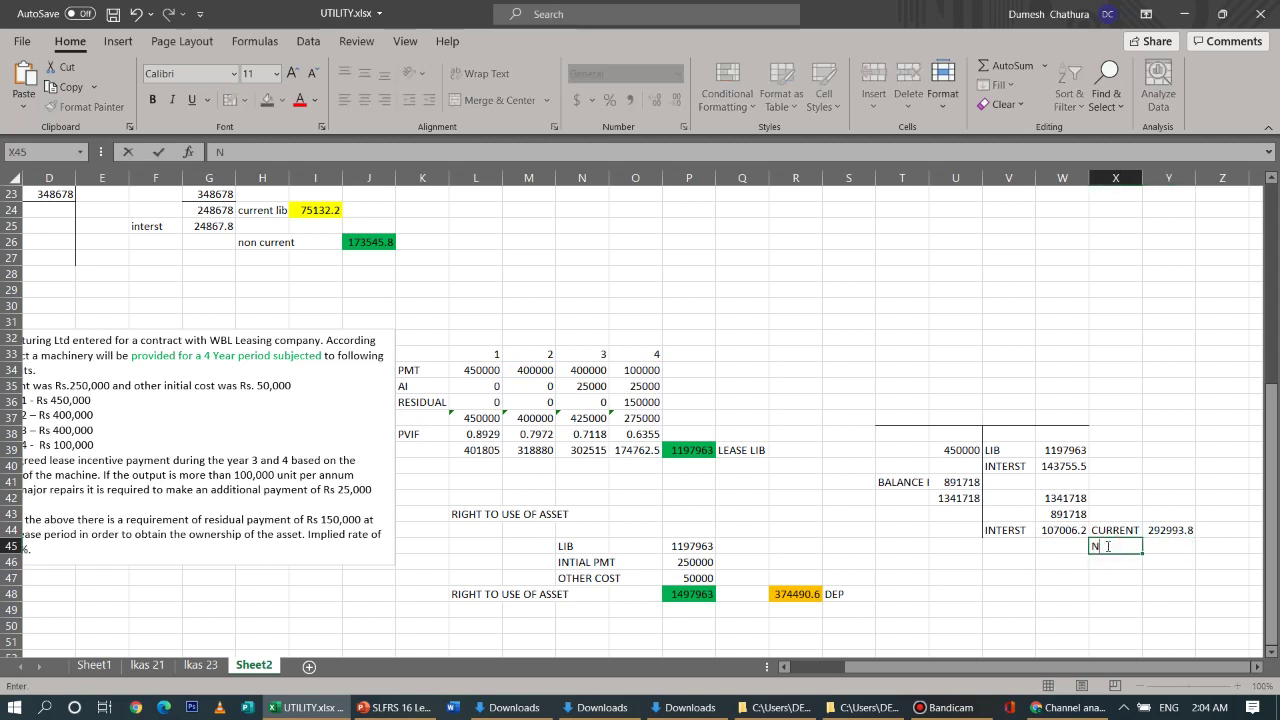
type("CL")
left_click(1175, 551)
type("=")
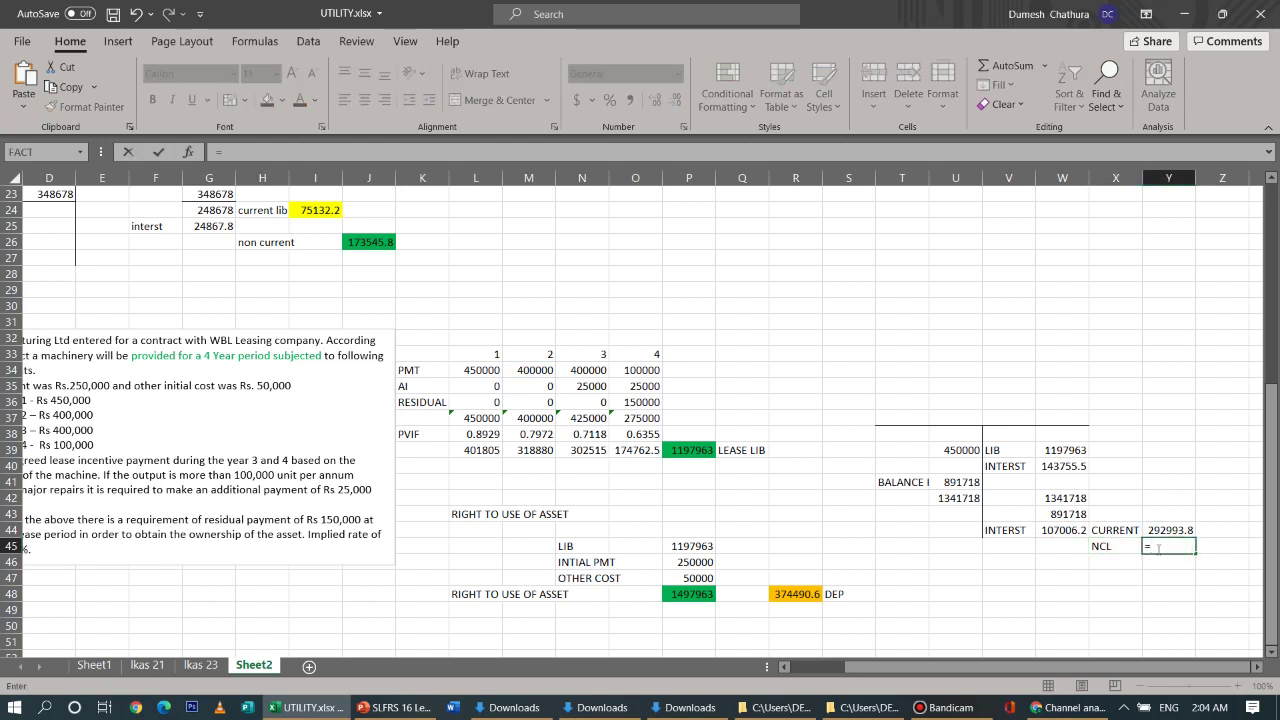
left_click(1077, 514)
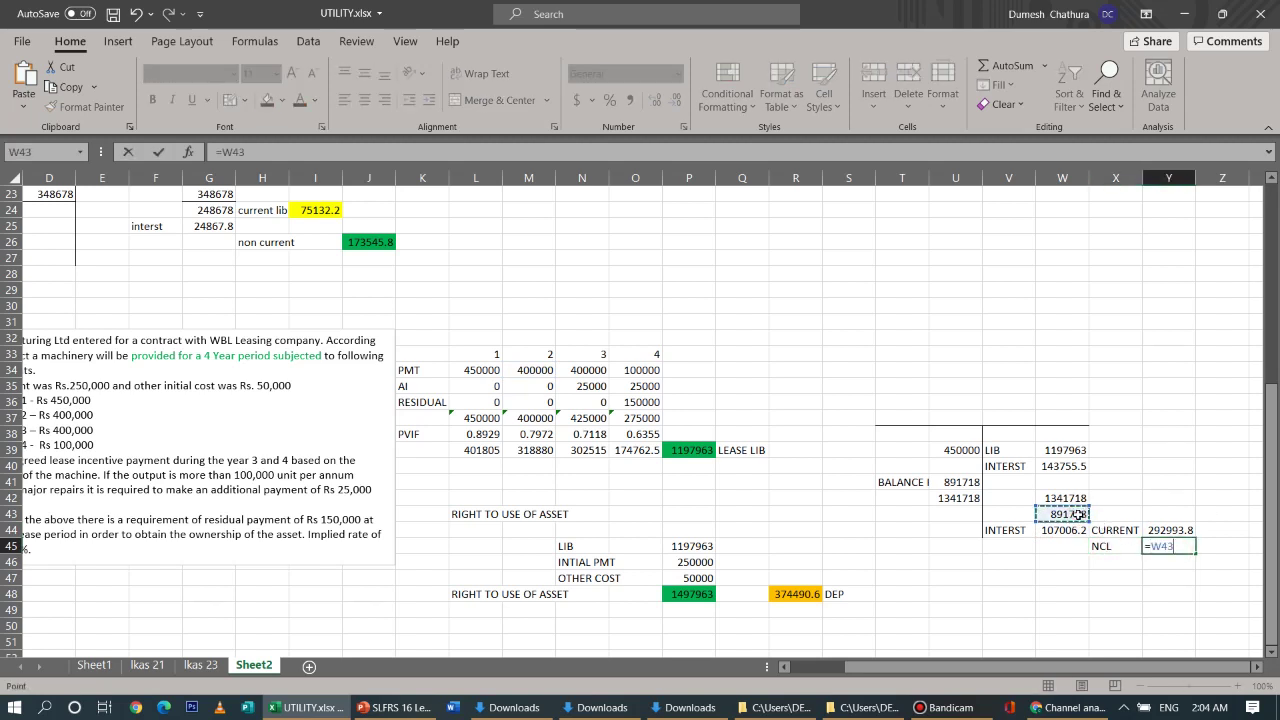
type("-")
left_click(1156, 531)
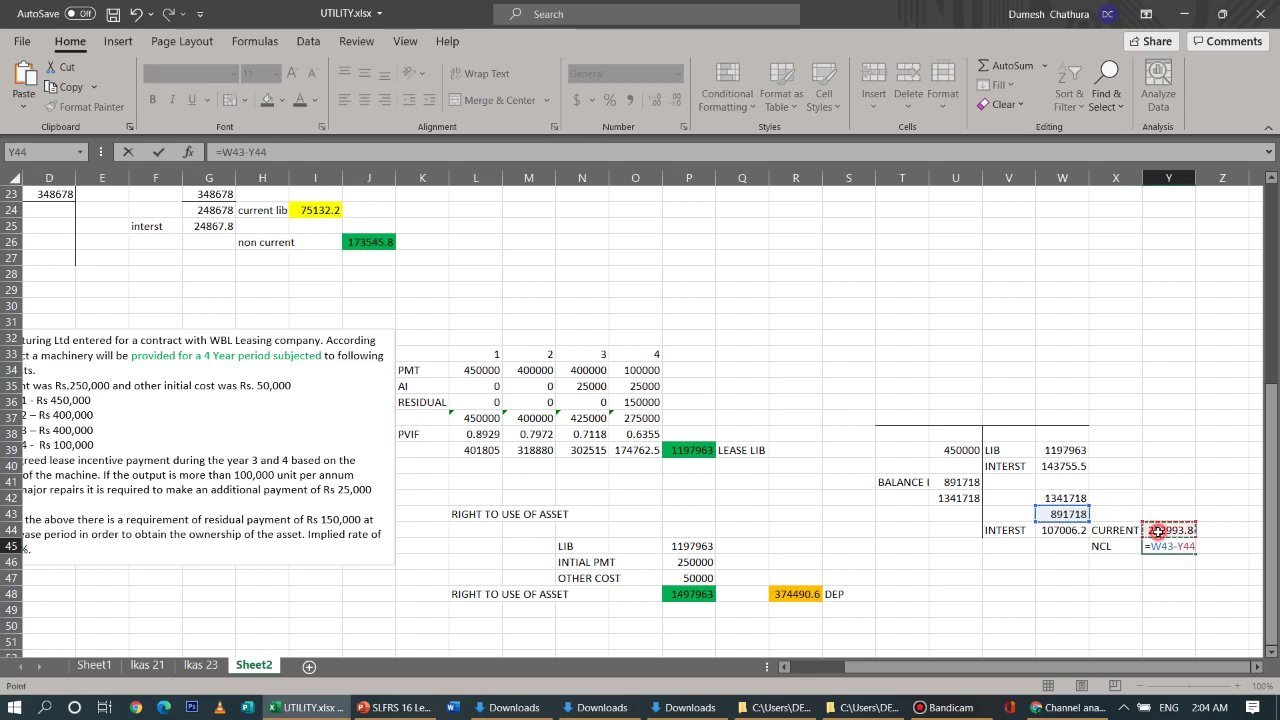
key("Return")
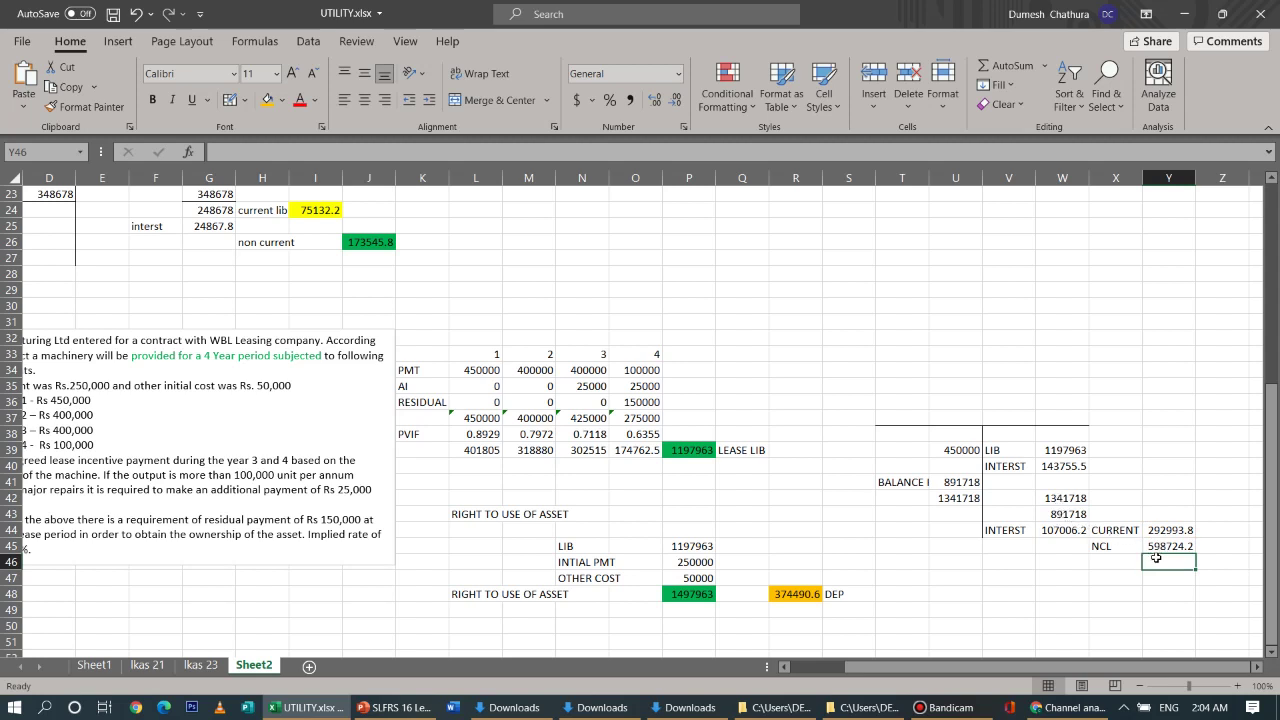
Total the current and non-current liabilities in Y46 with =SUM(Y44:Y45) and check it against the balance in W43
type("=")
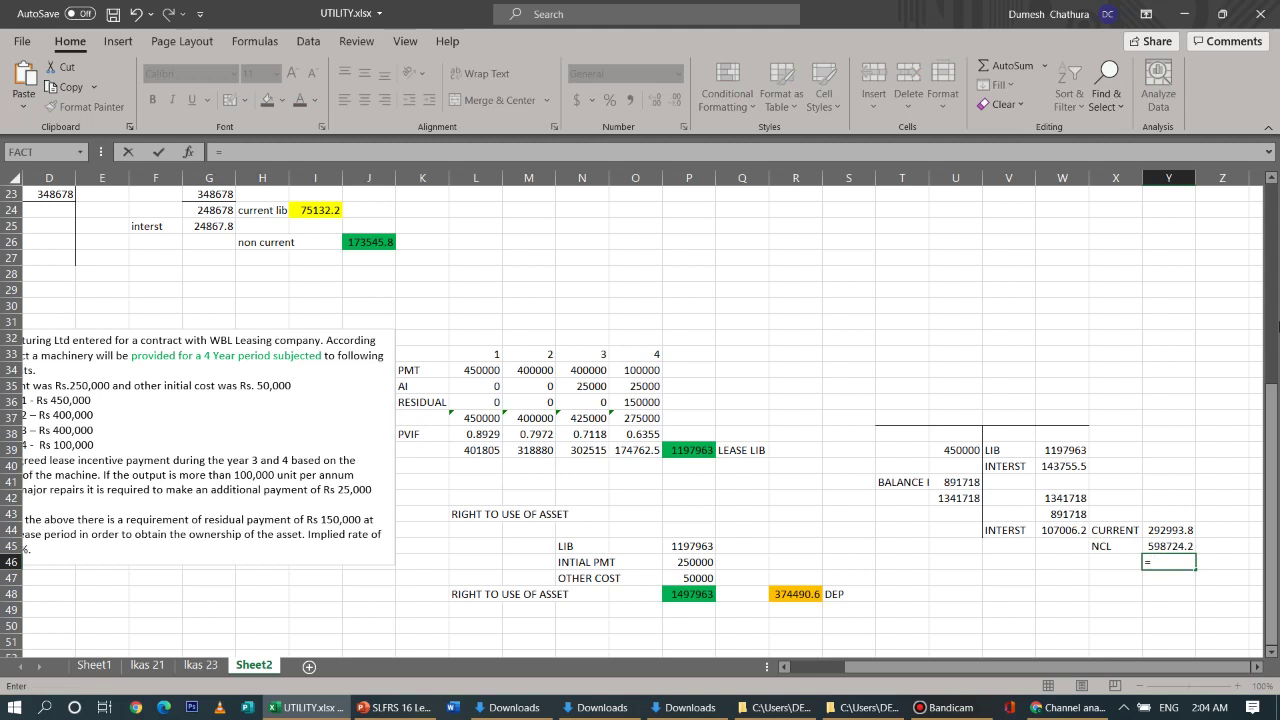
left_click(1010, 66)
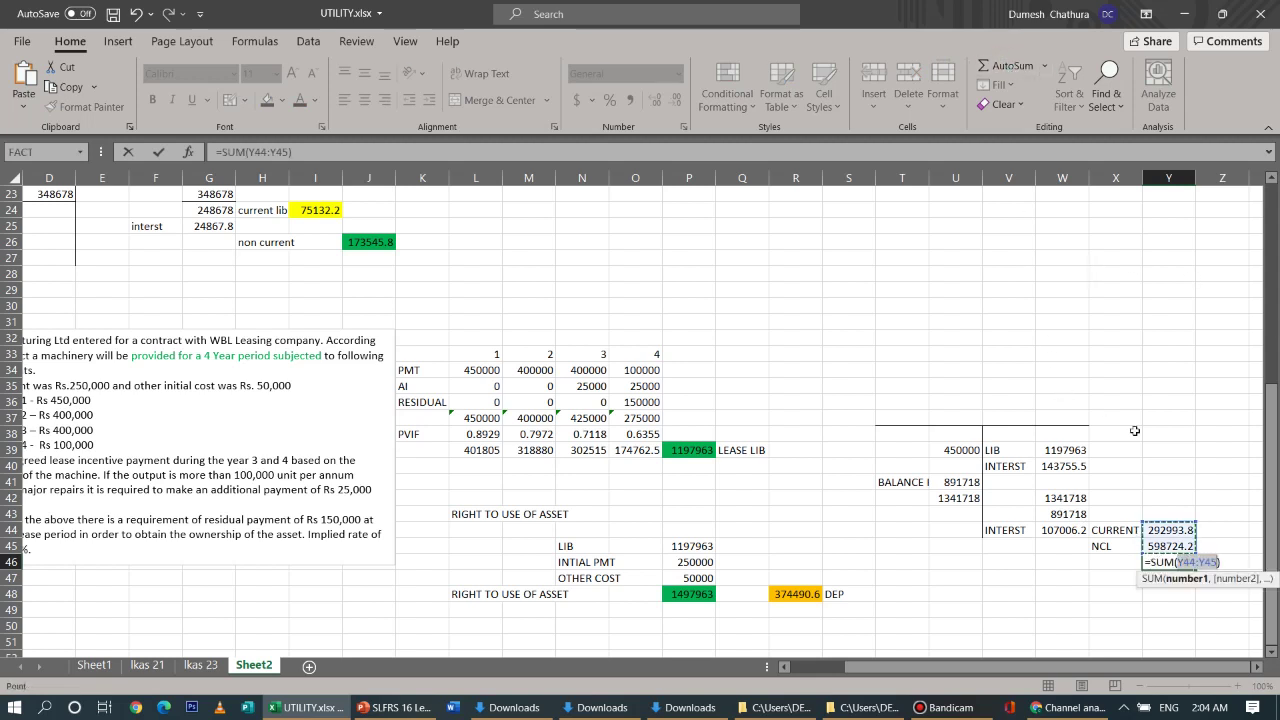
key("Return")
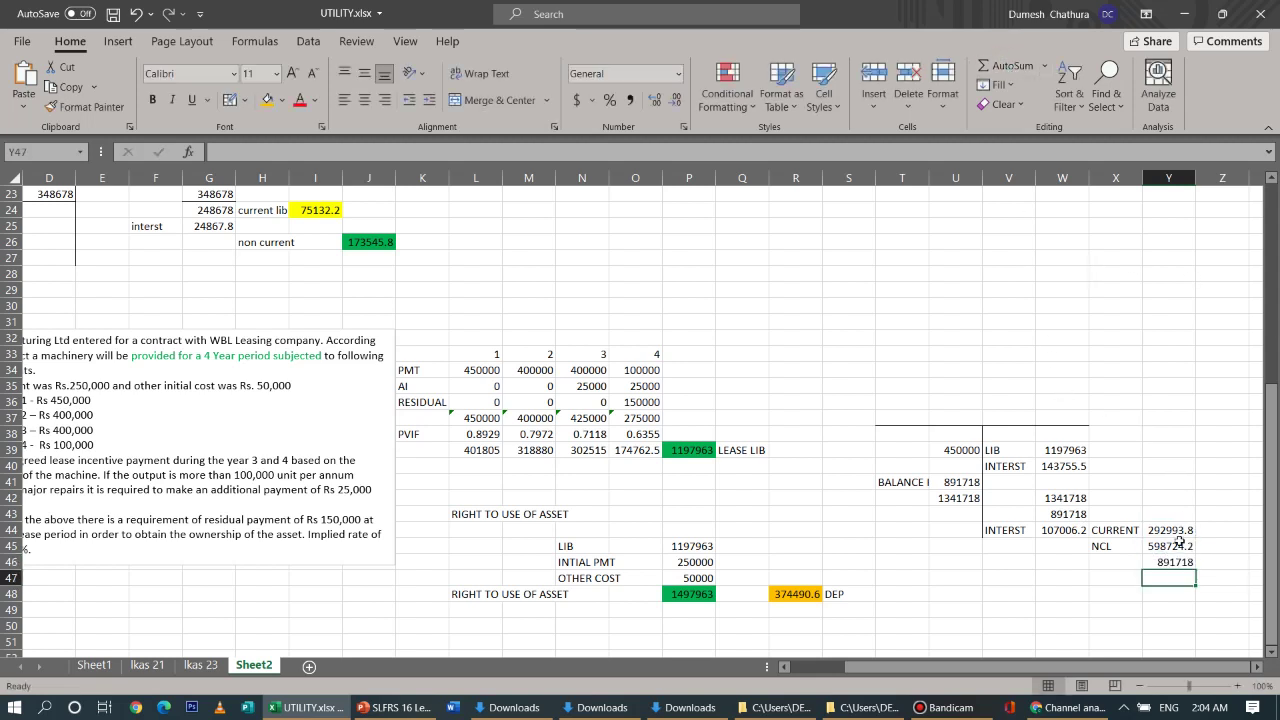
left_click(1085, 515)
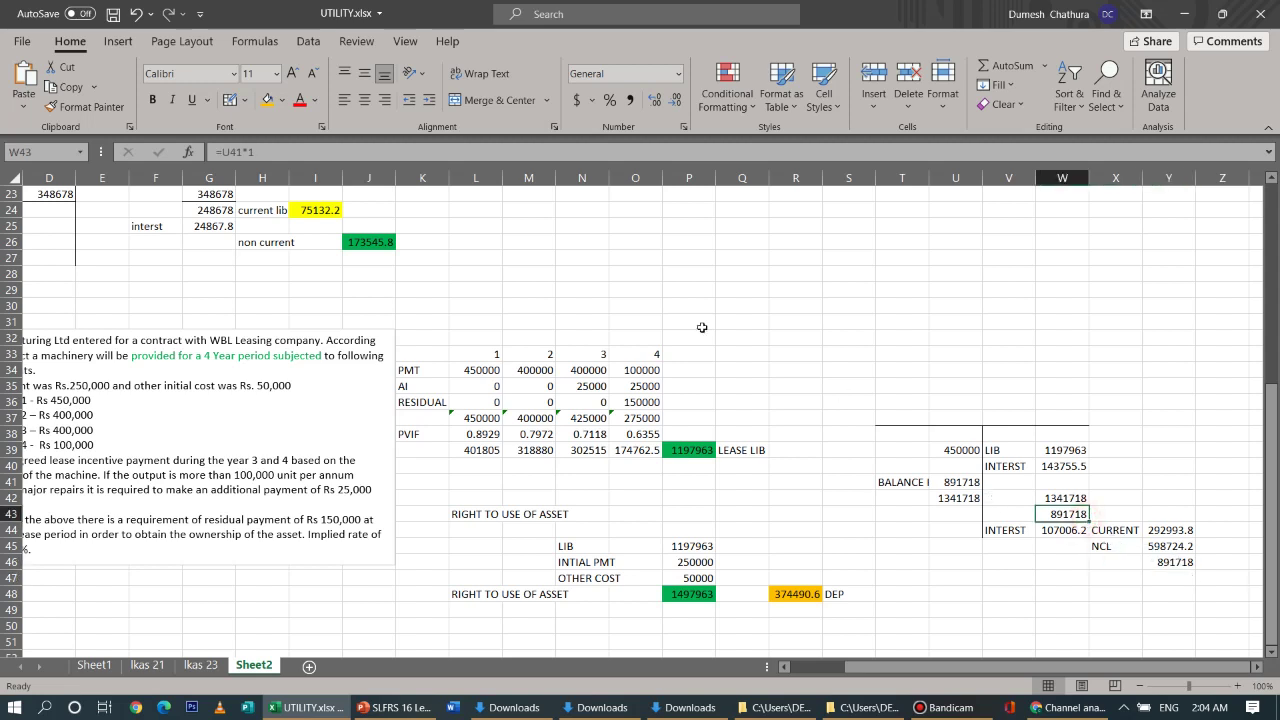
Fill the closing lease liability balance in W43 and the liability total in Y46 with orange
left_click(265, 99)
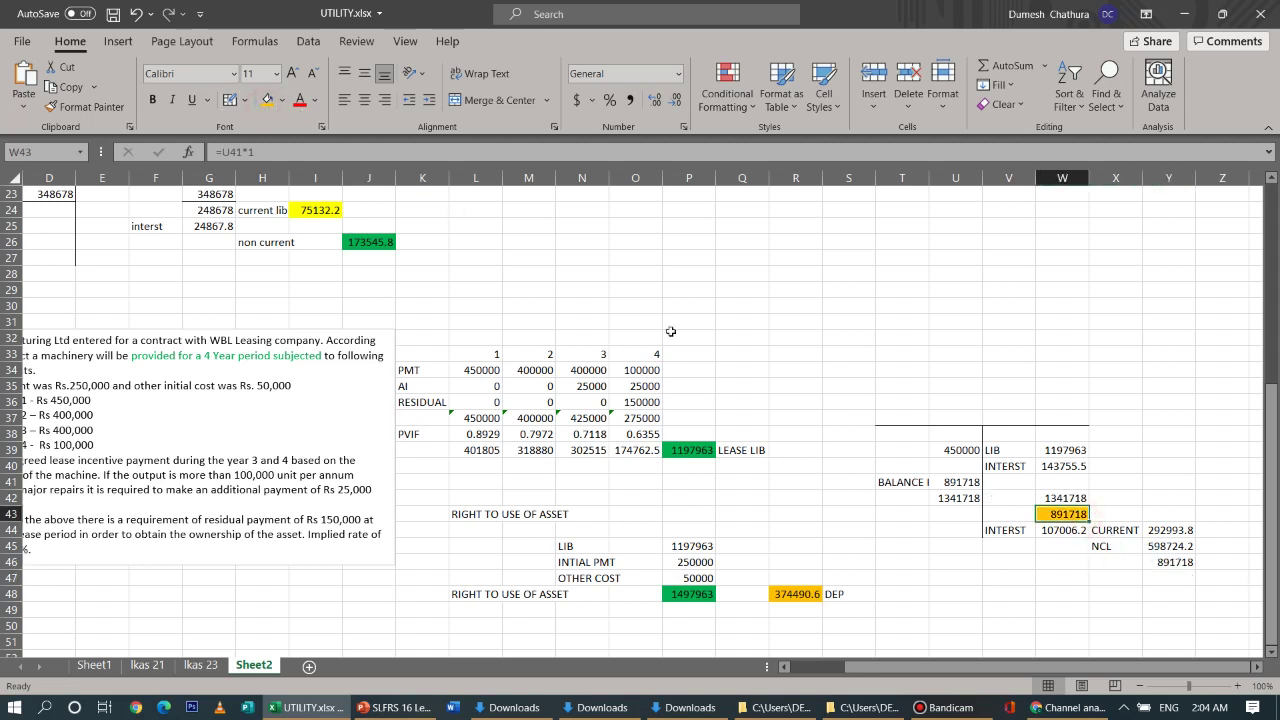
left_click_drag(1193, 567, 950, 448)
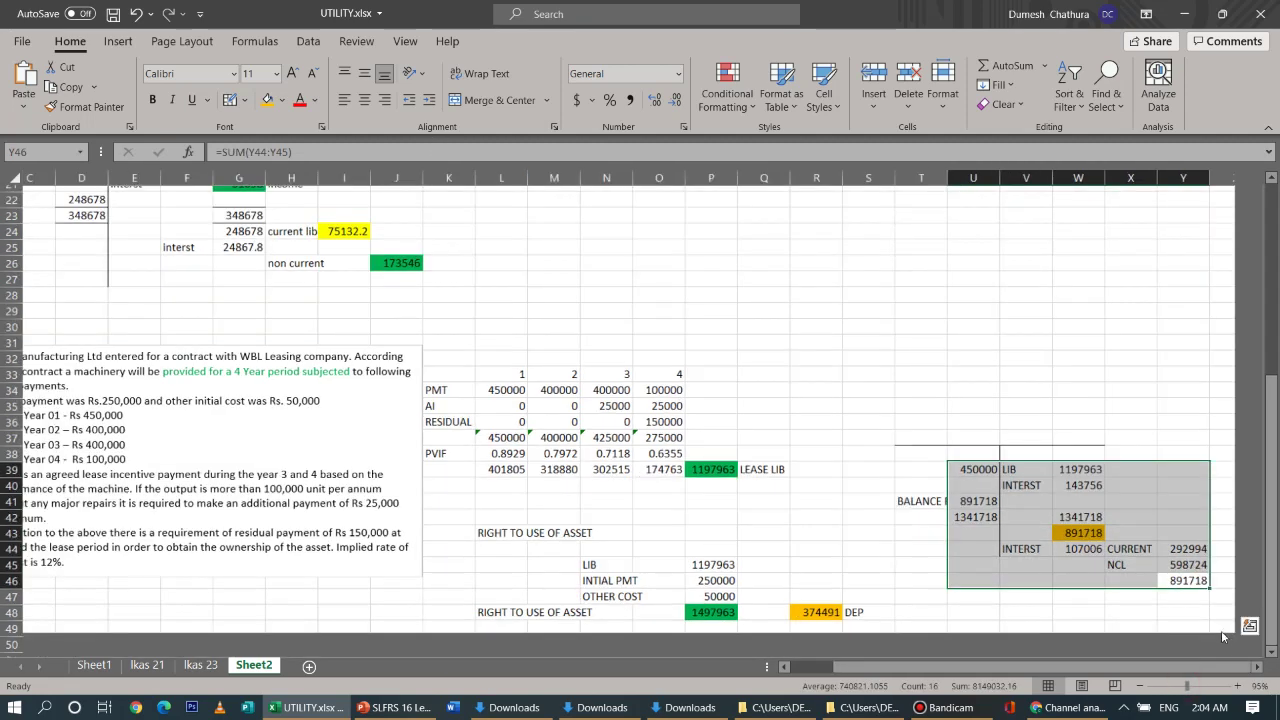
scroll(1208, 582, "down", 1)
left_click(1209, 606)
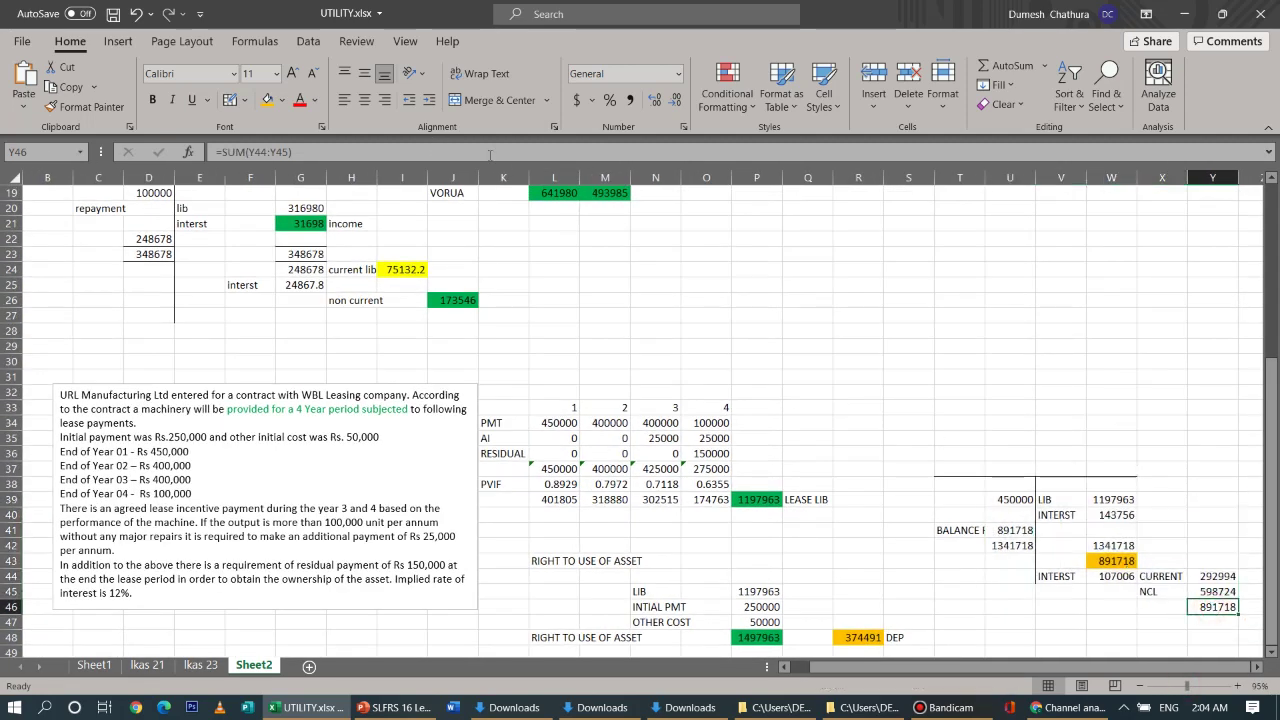
left_click(267, 97)
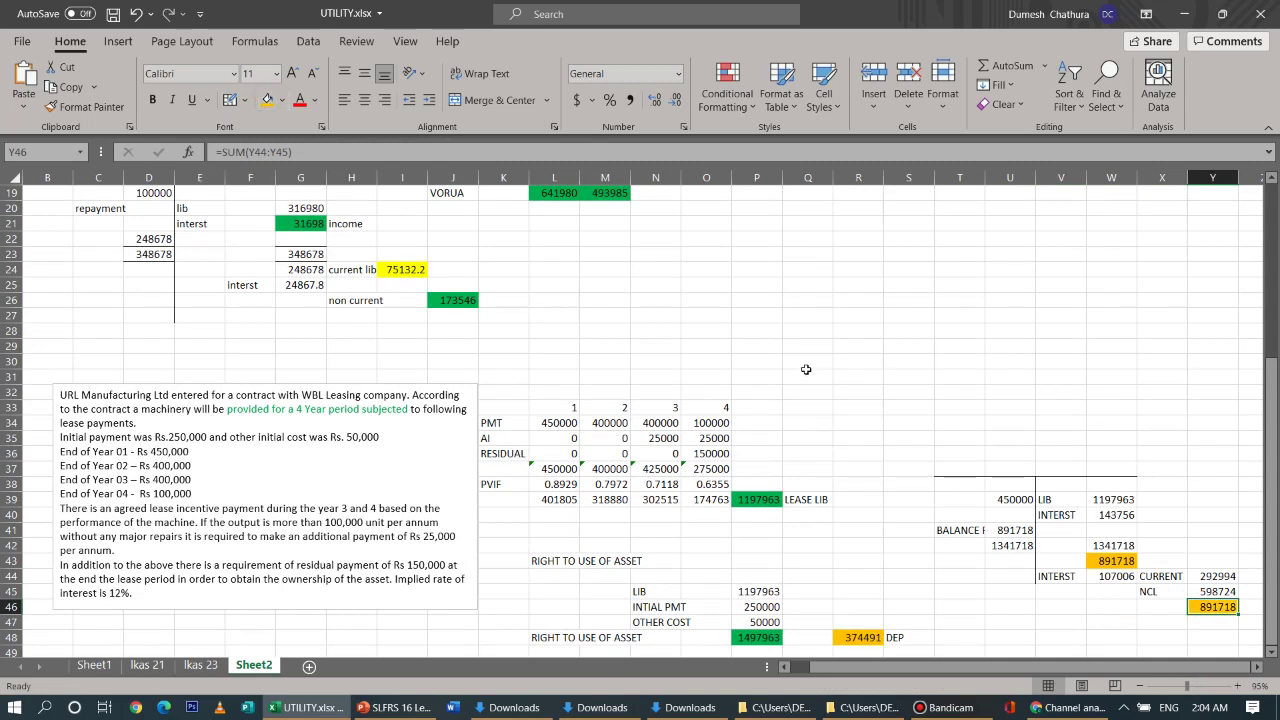
left_click(1271, 376)
mouse_move(590, 8)
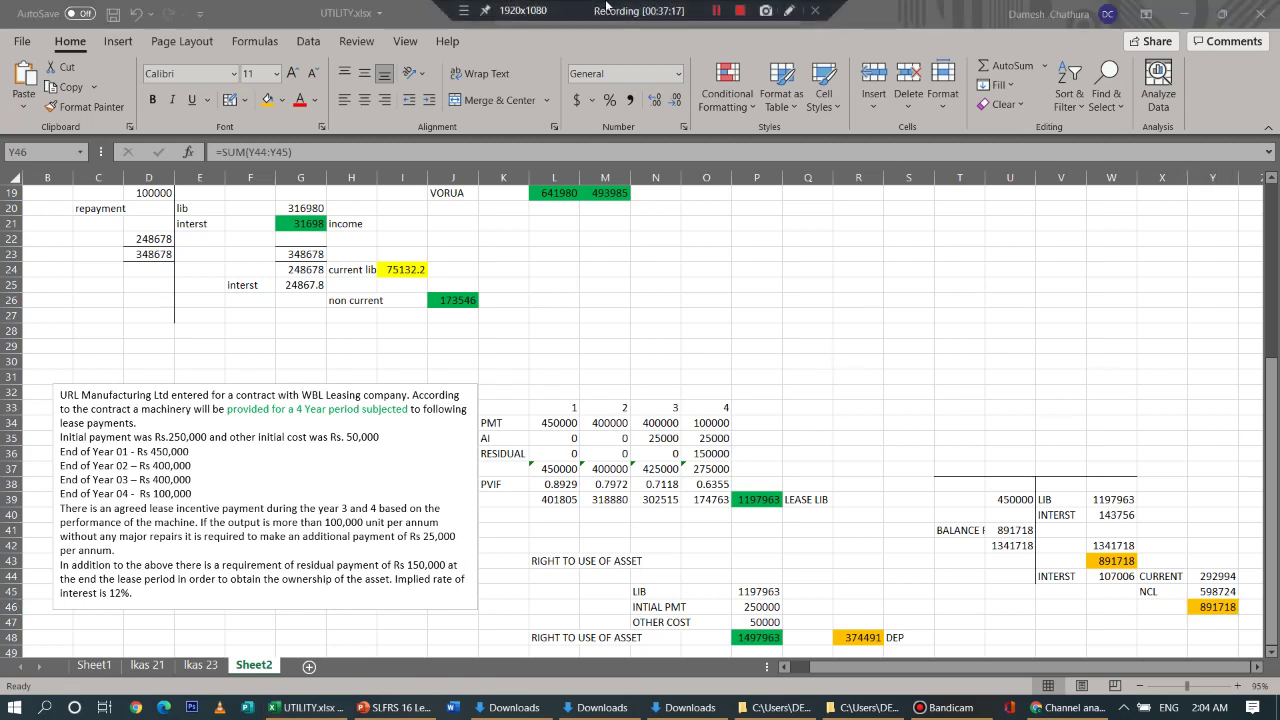
left_click(712, 12)
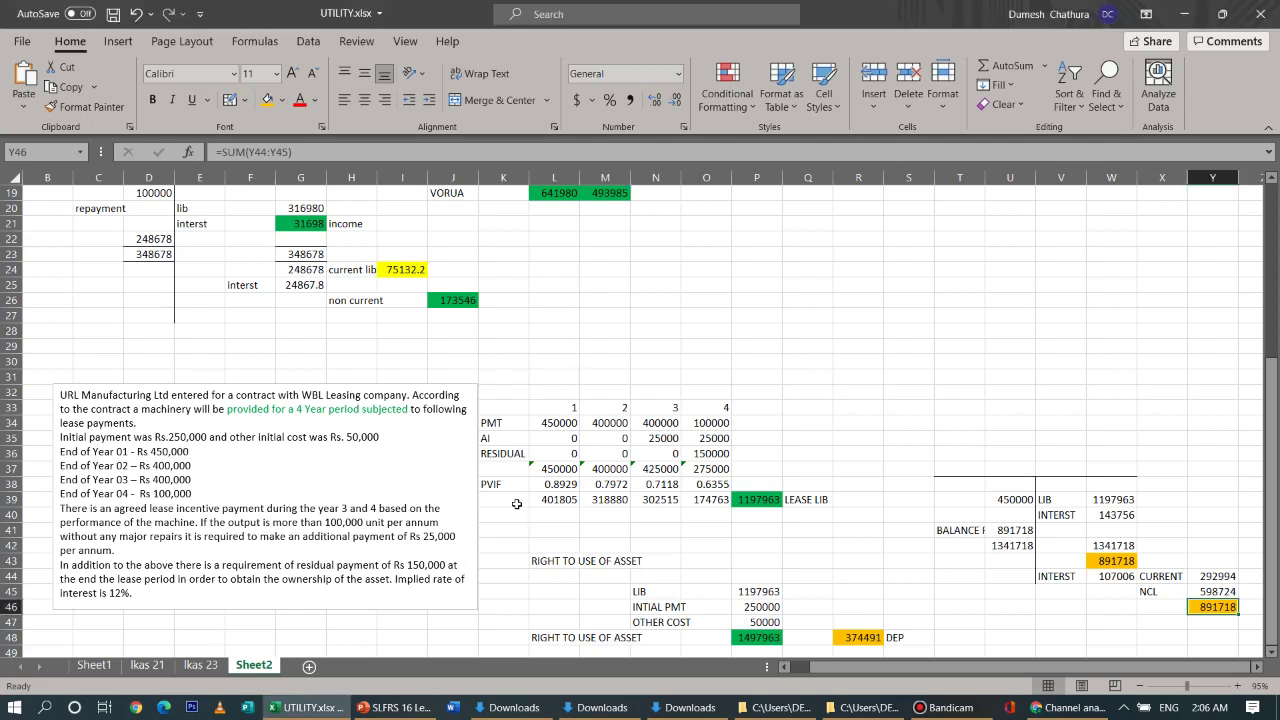
Reduce the PVIF factors in L38 to O38 to three decimal places, one cell at a time
left_click(552, 483)
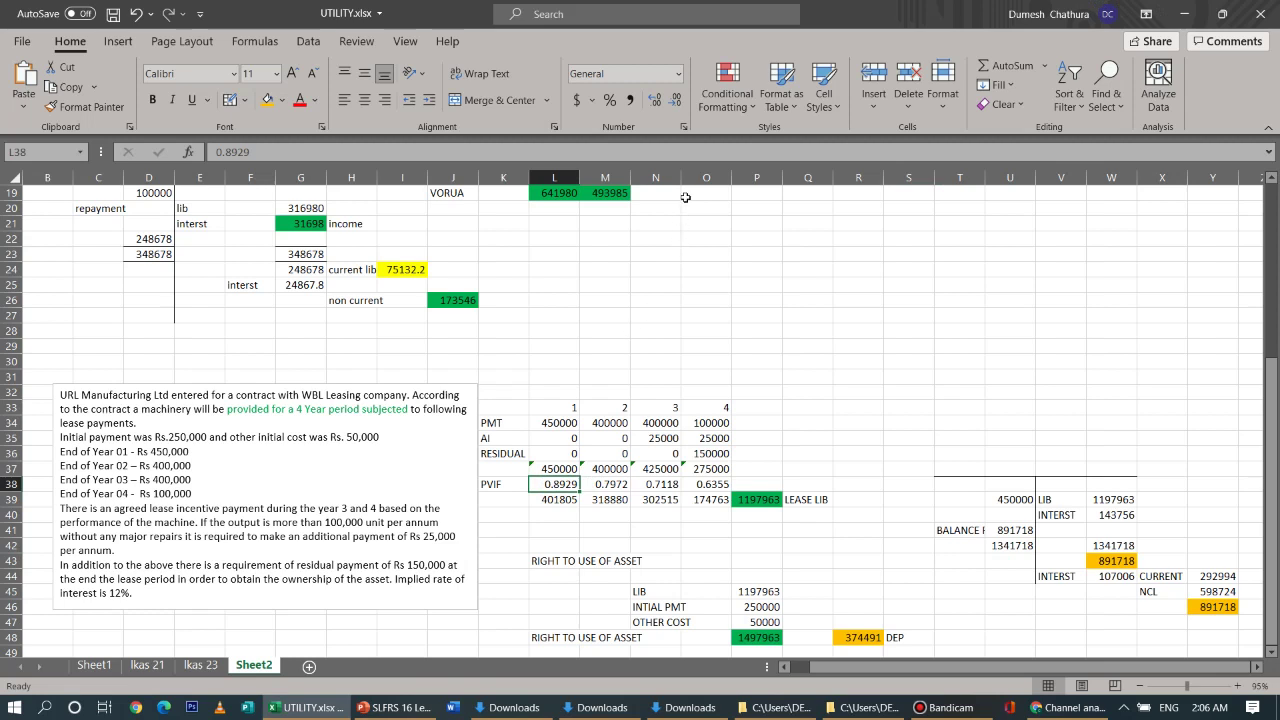
left_click(677, 101)
left_click(611, 484)
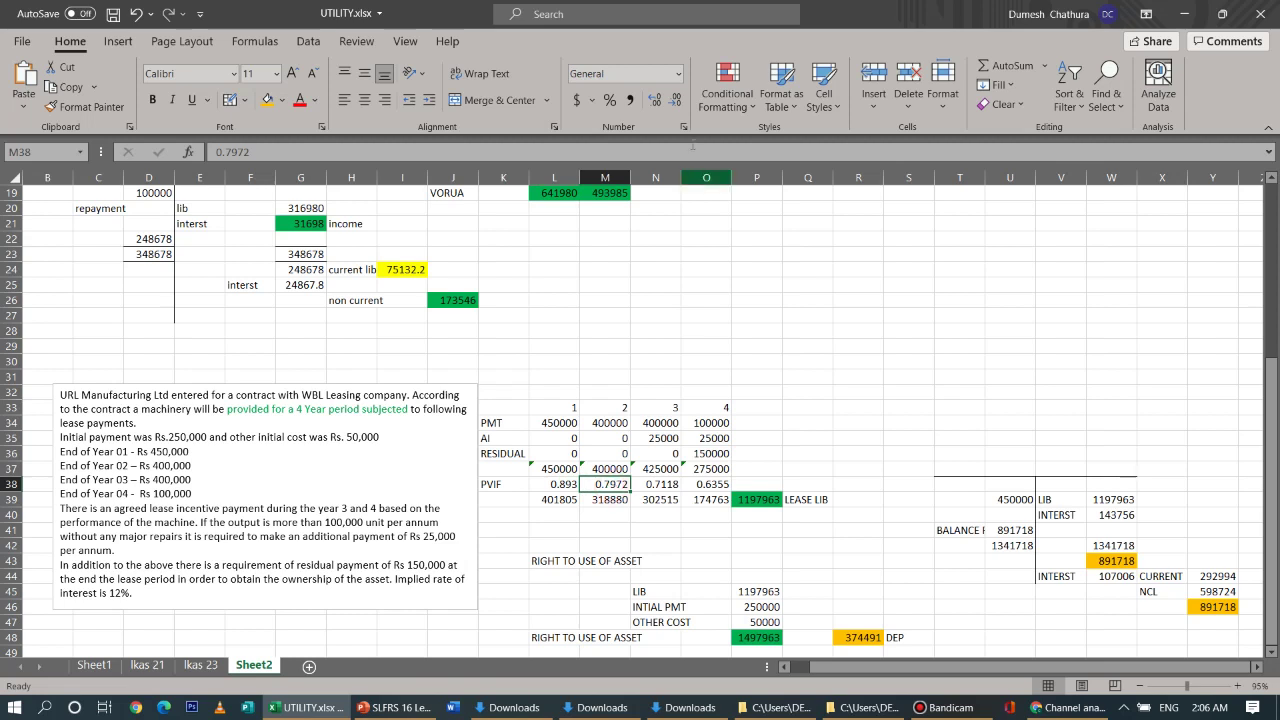
left_click(677, 102)
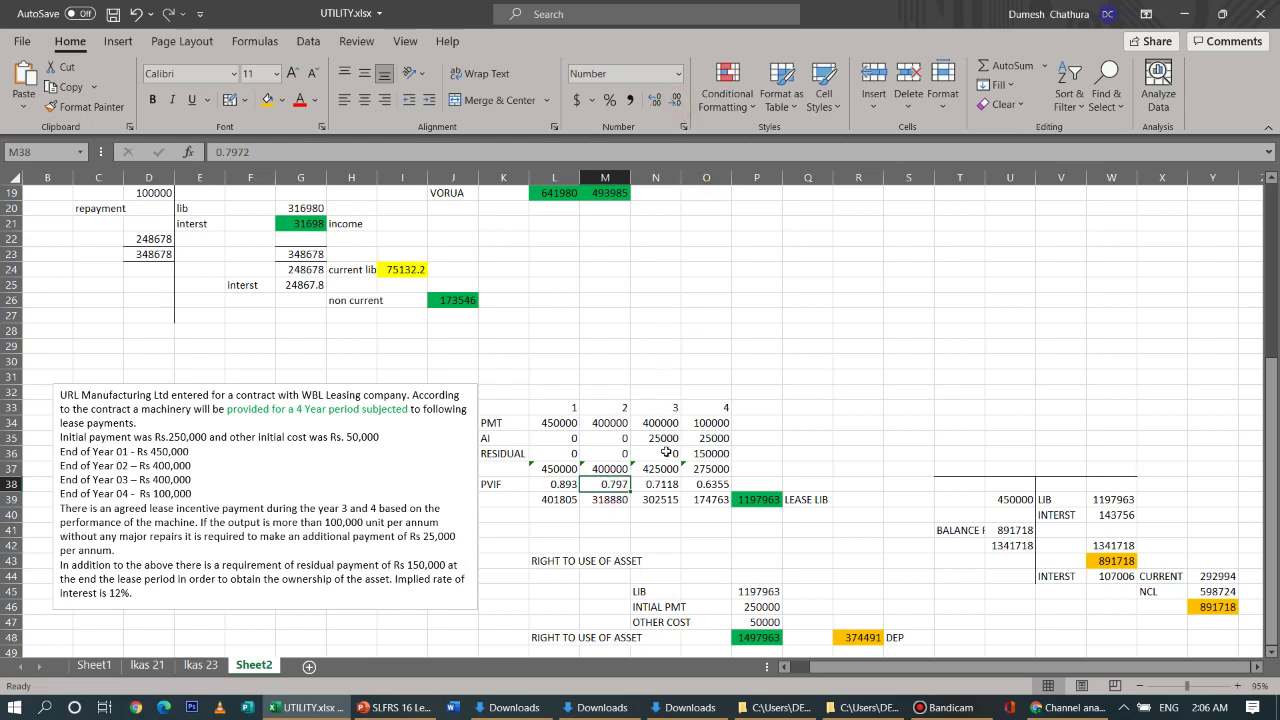
left_click(664, 485)
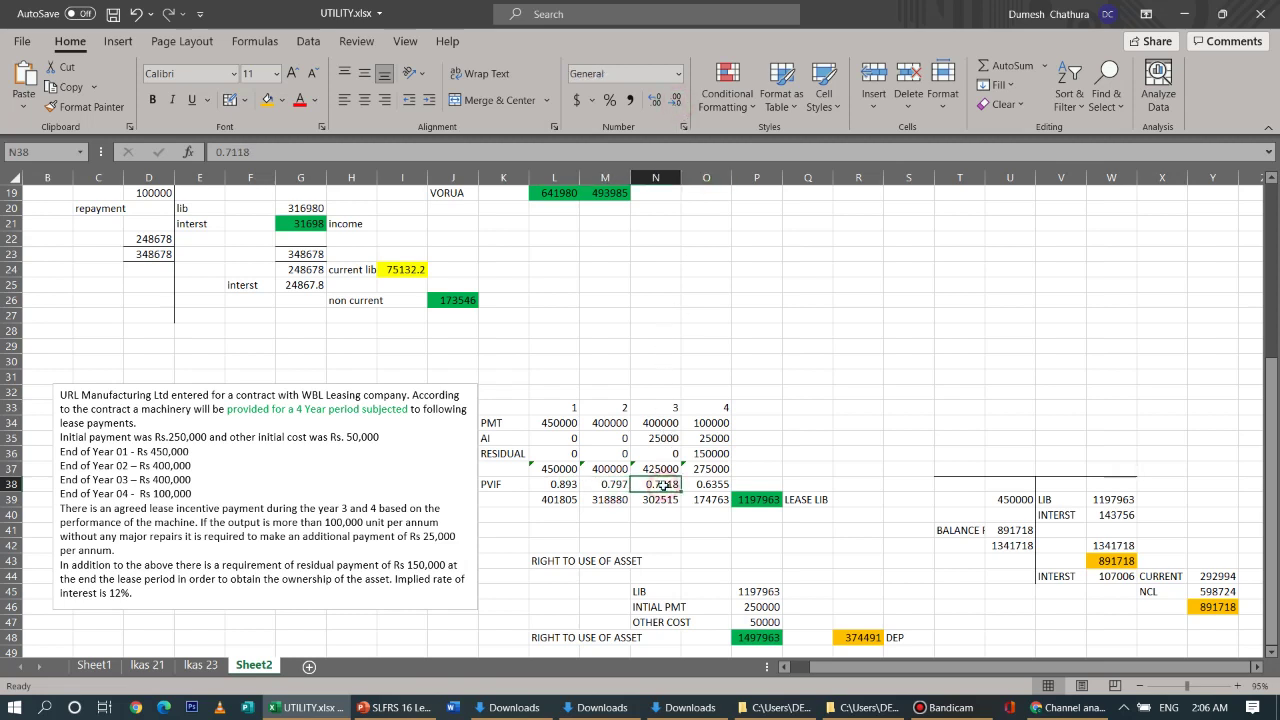
left_click(677, 102)
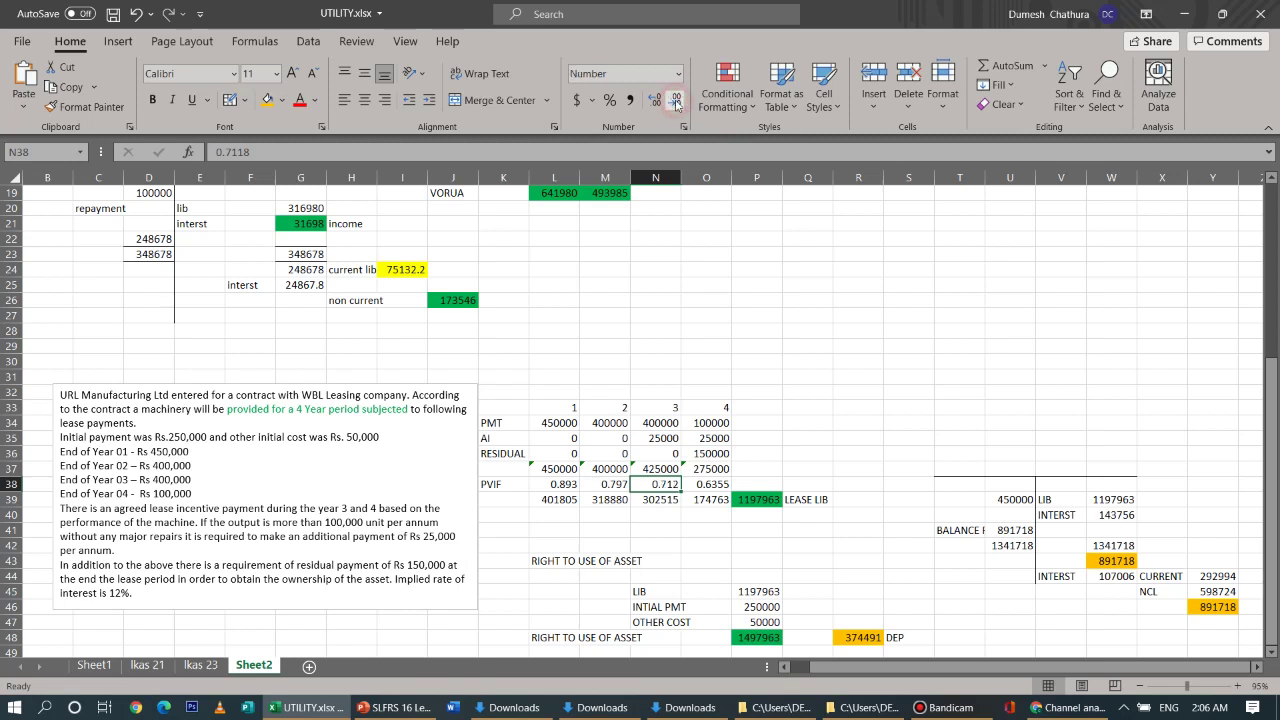
left_click(708, 484)
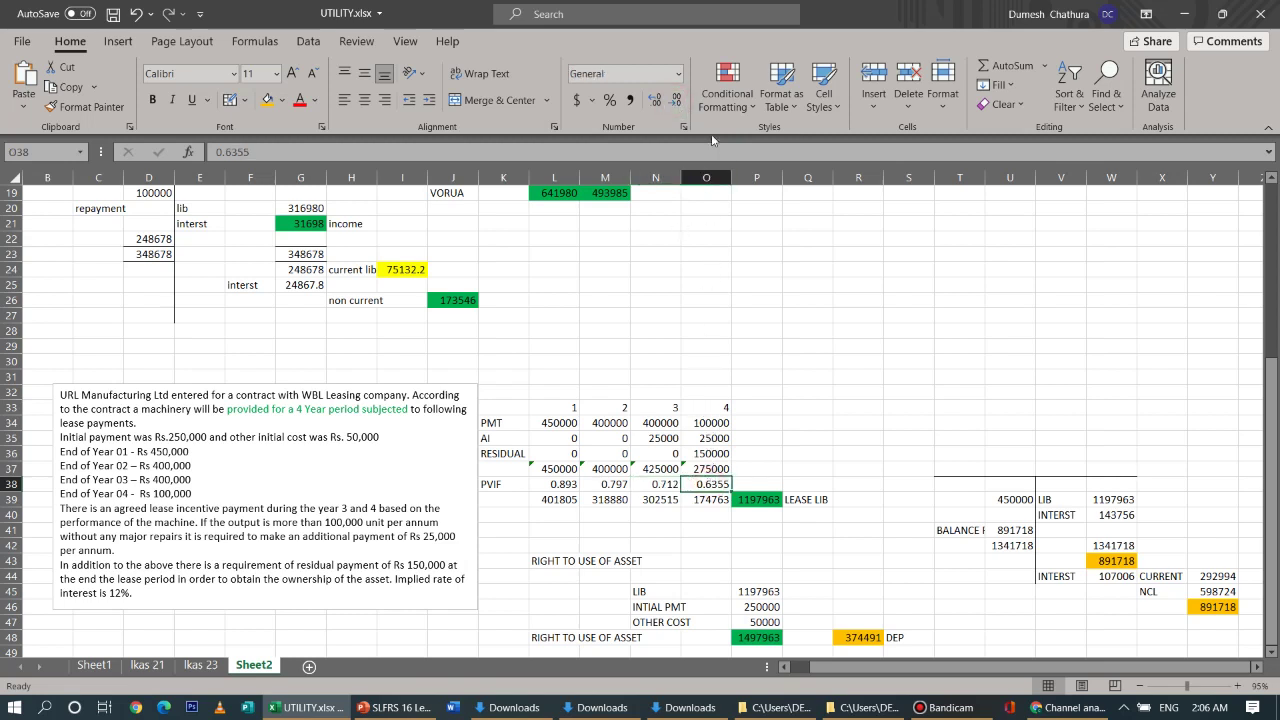
left_click(677, 102)
left_click(791, 348)
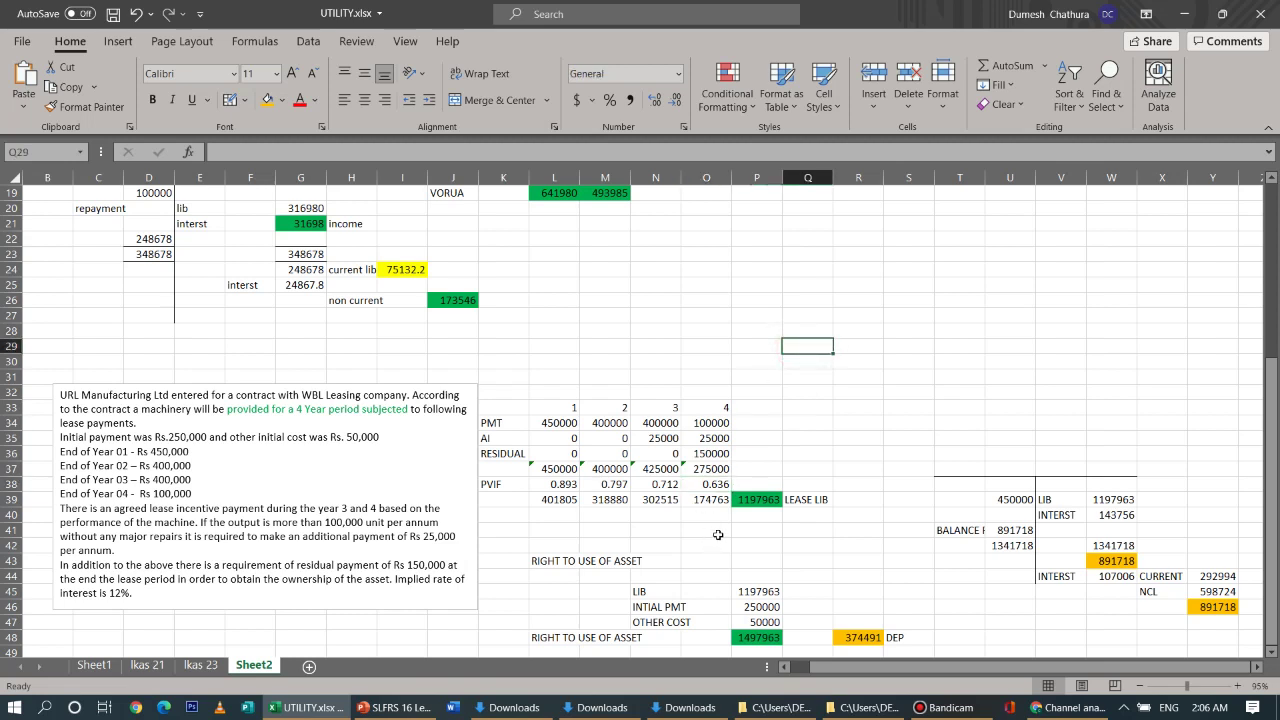
Check the present value formulas in row 39 and re-enter the year 4 present value in O39 as =O37*O38
left_click(756, 502)
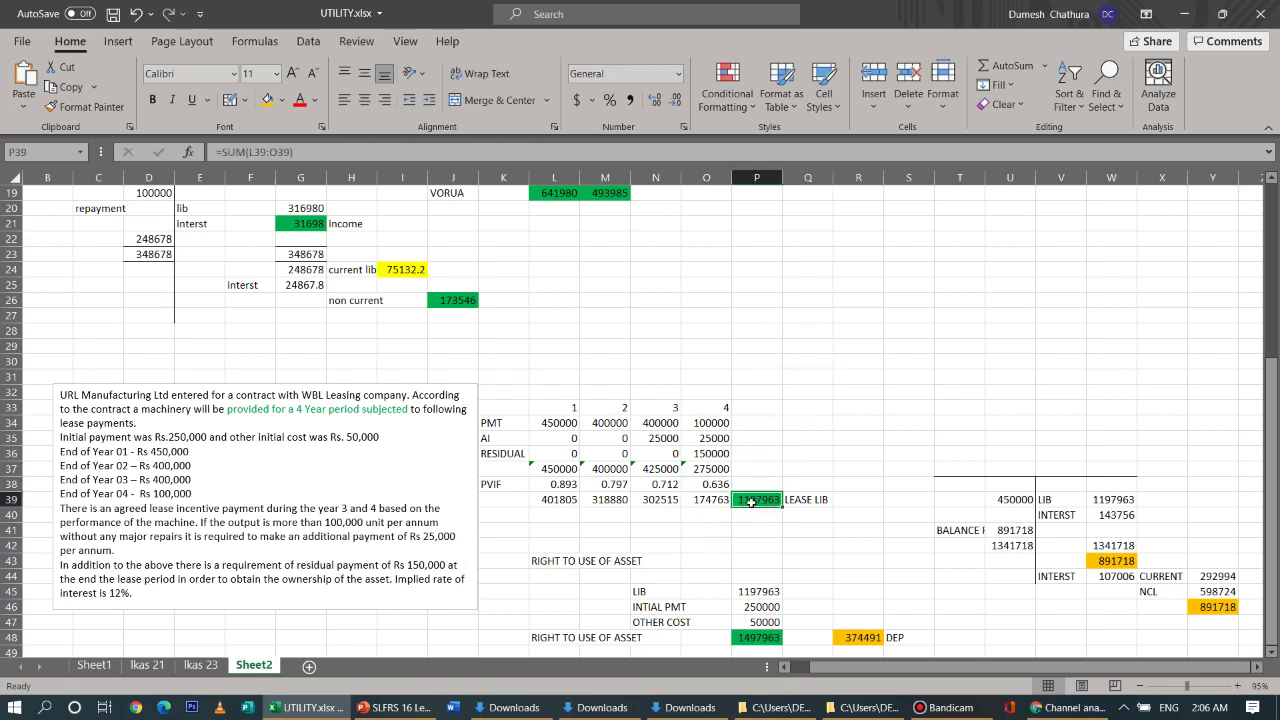
left_click(566, 497)
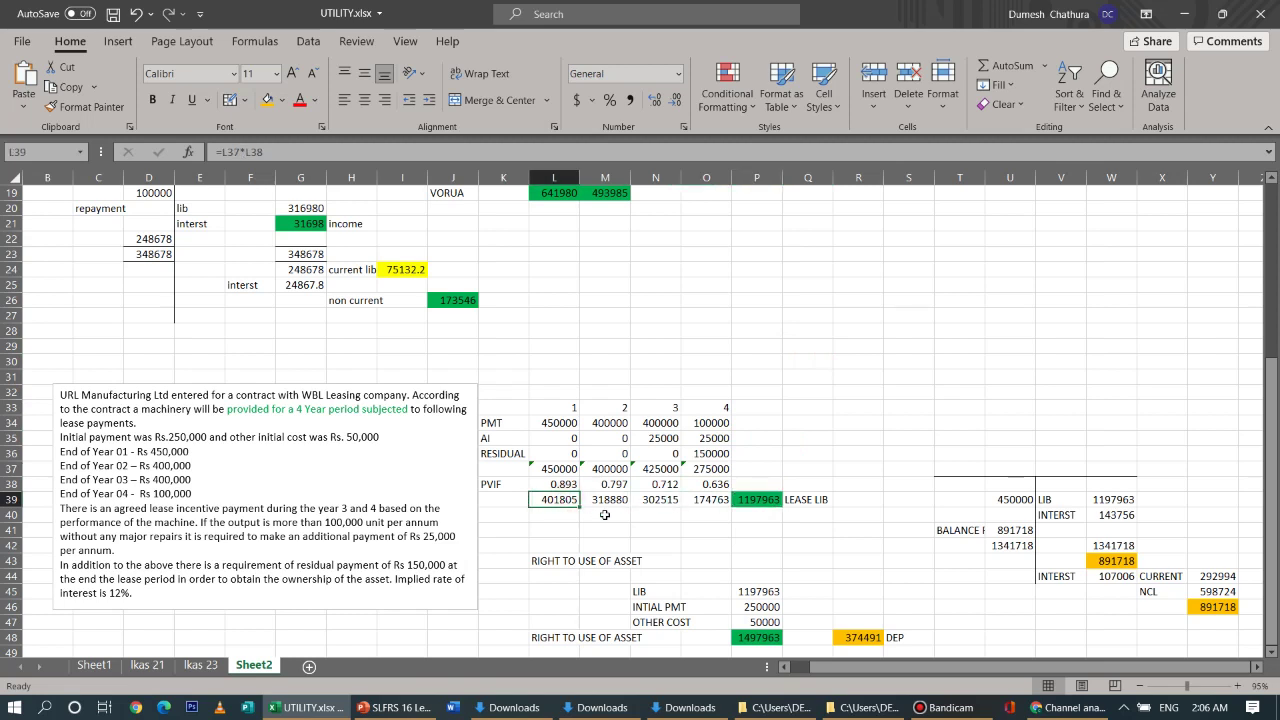
left_click(610, 500)
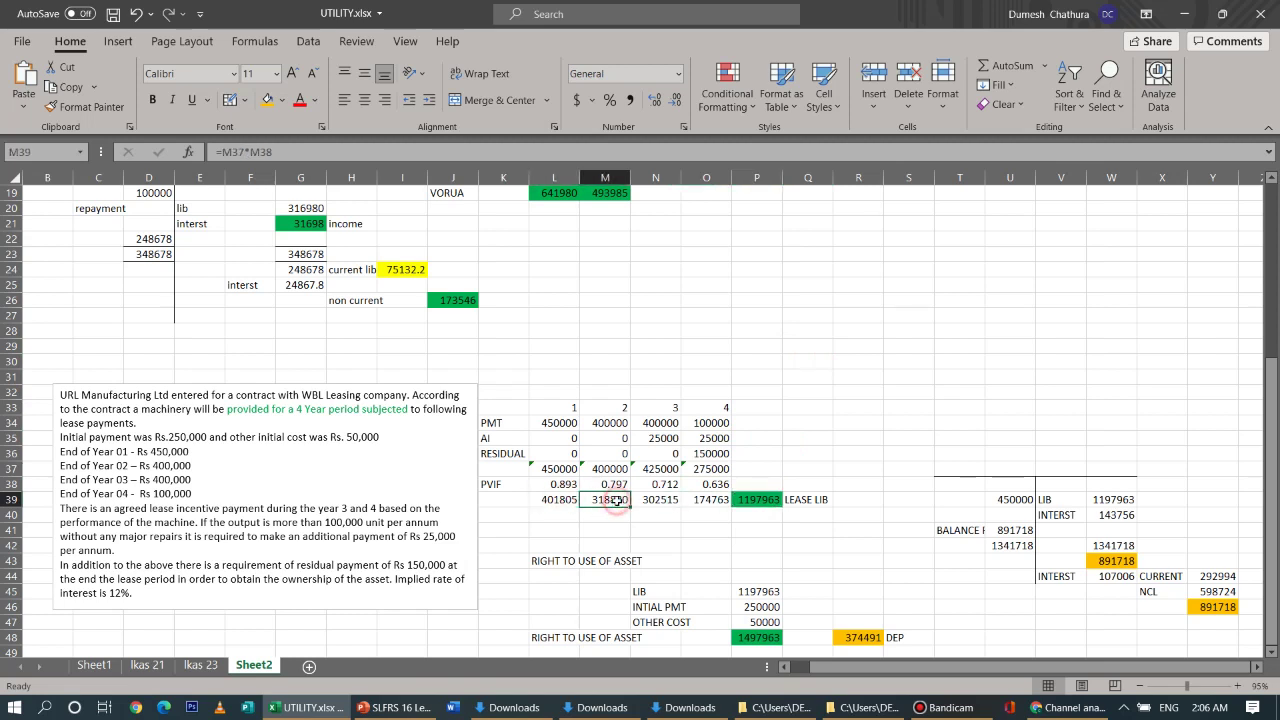
left_click(703, 502)
left_click(755, 503)
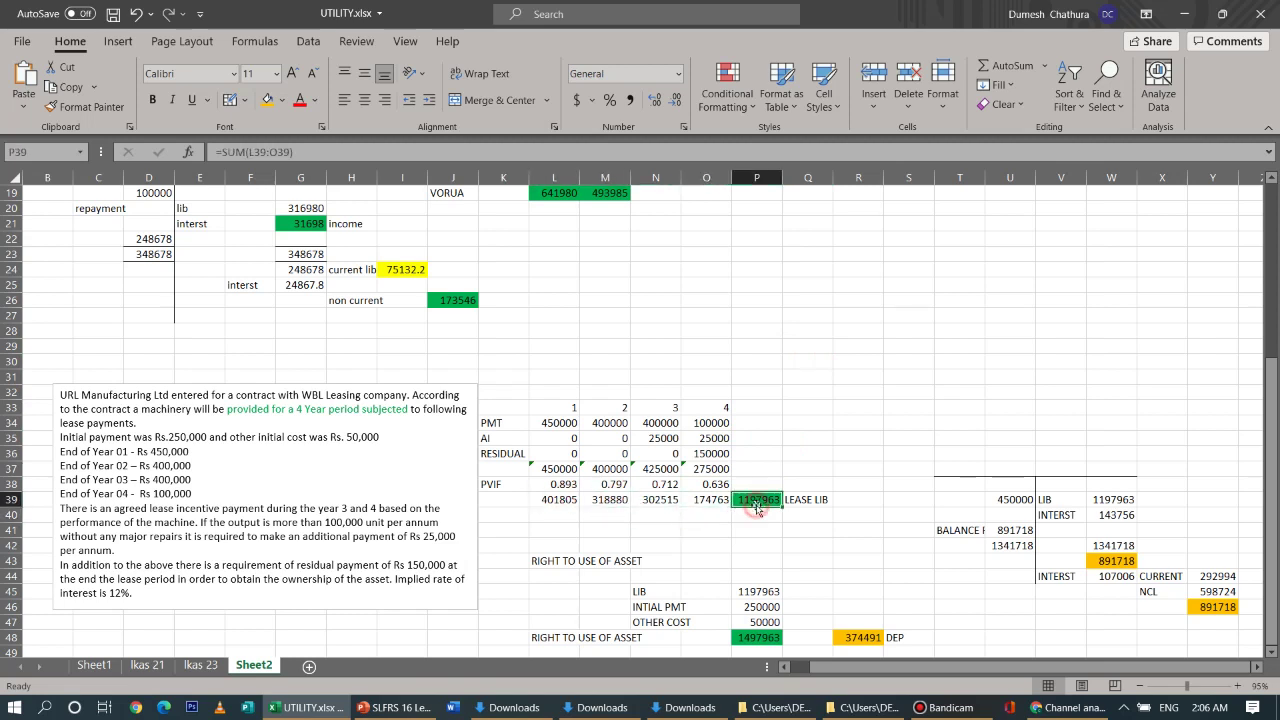
left_click(718, 494)
left_click(707, 503)
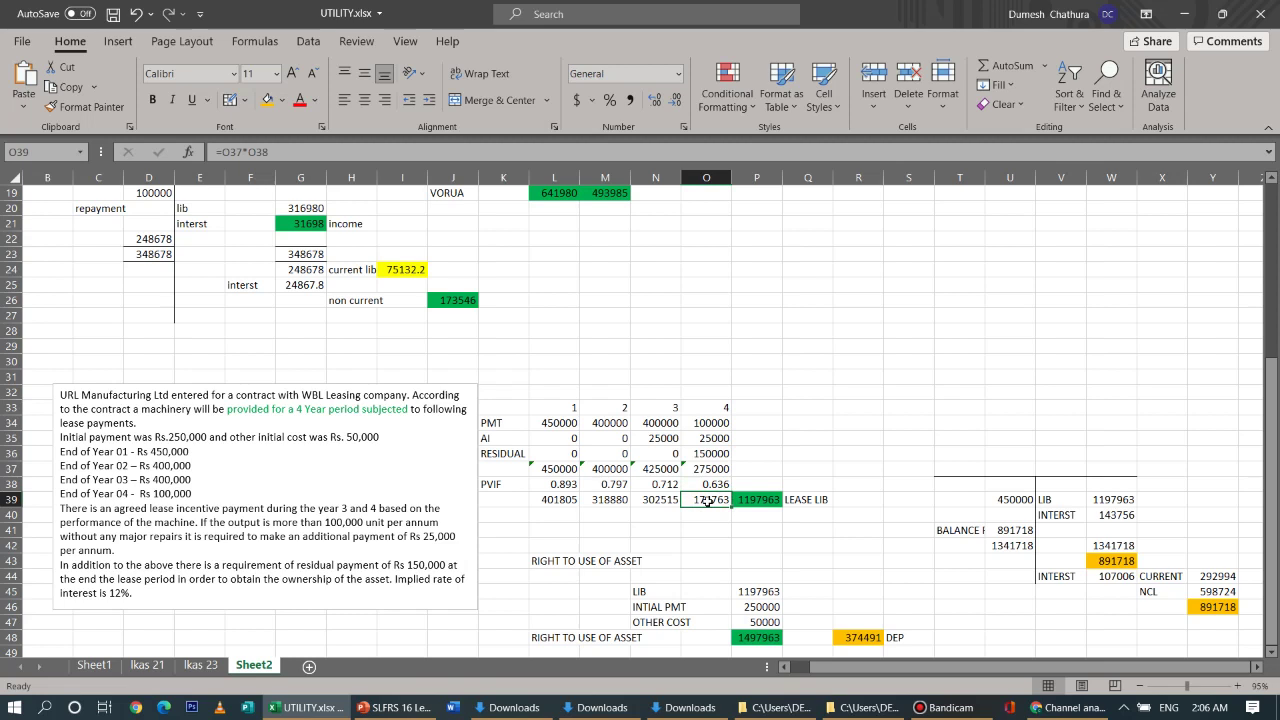
type("=")
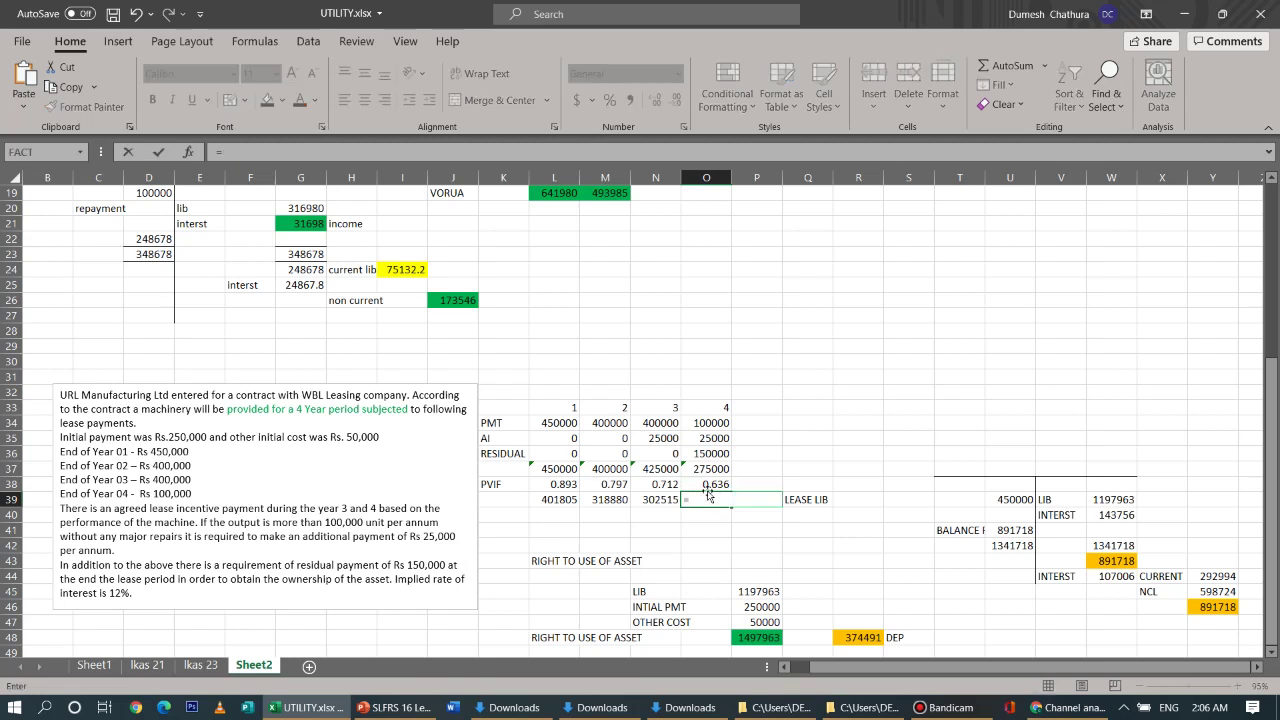
left_click(708, 469)
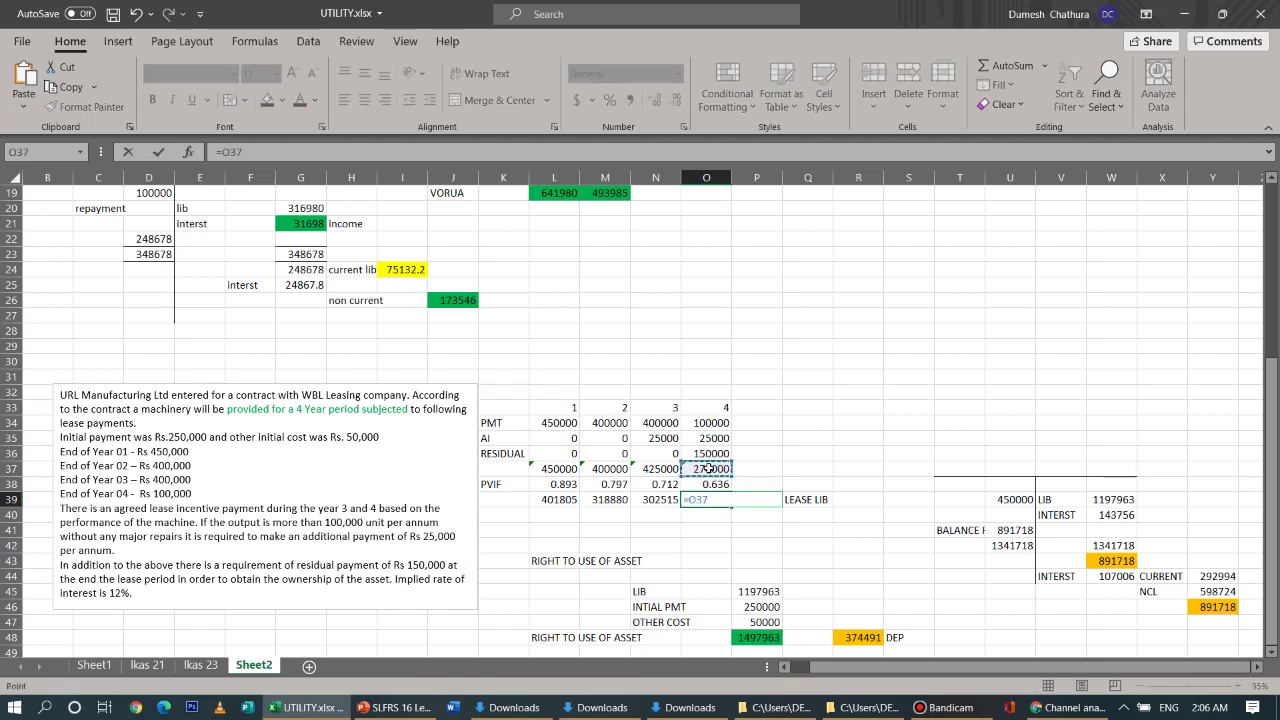
type("*")
left_click(711, 482)
key("Return")
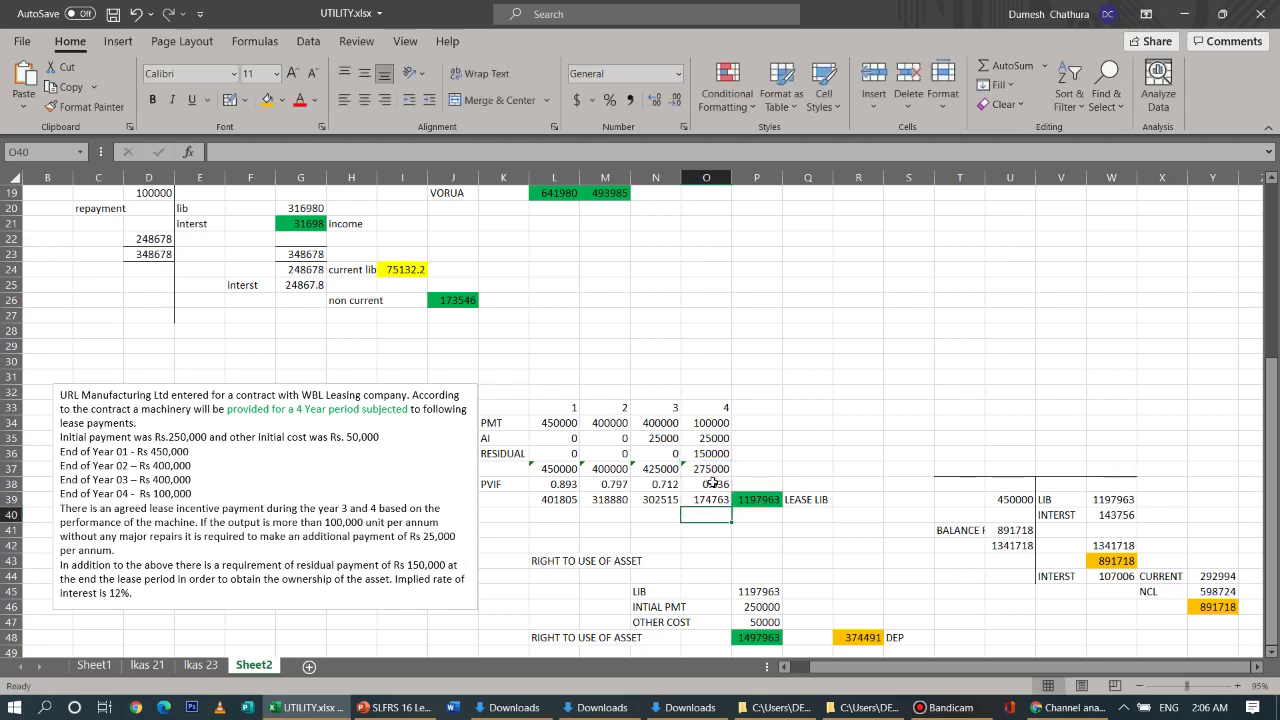
left_click(661, 512)
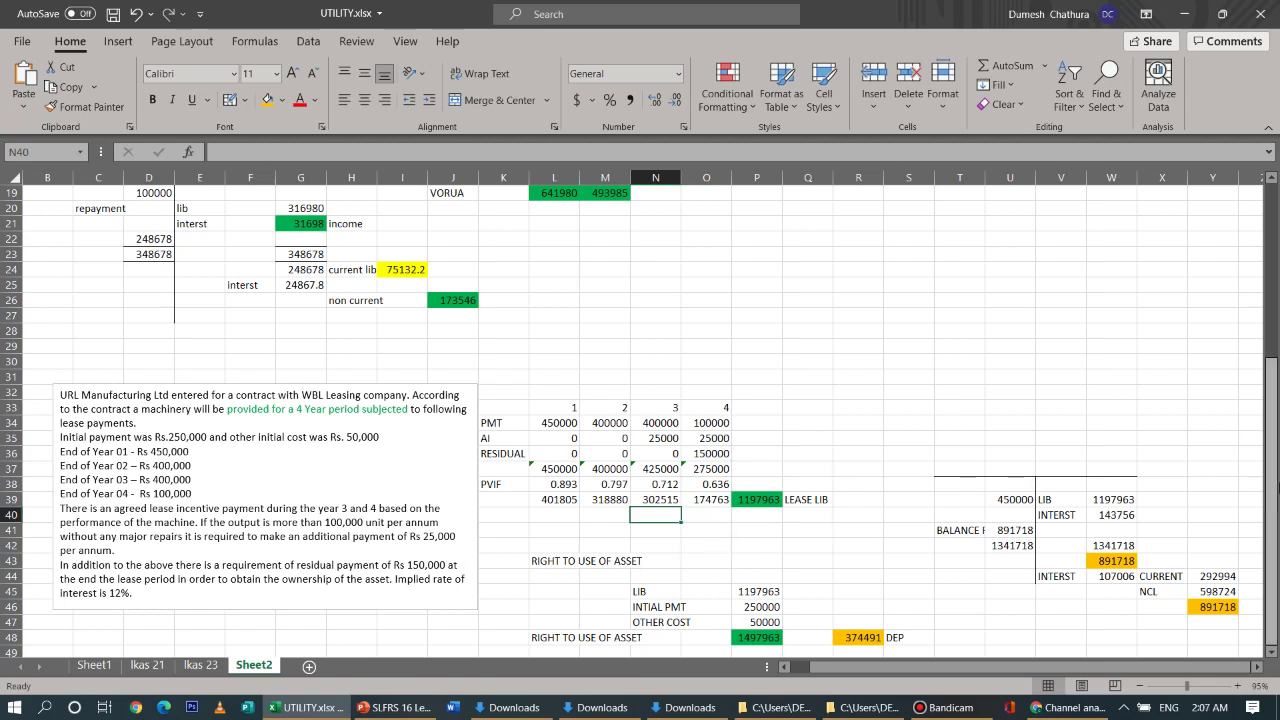
left_click(1270, 452)
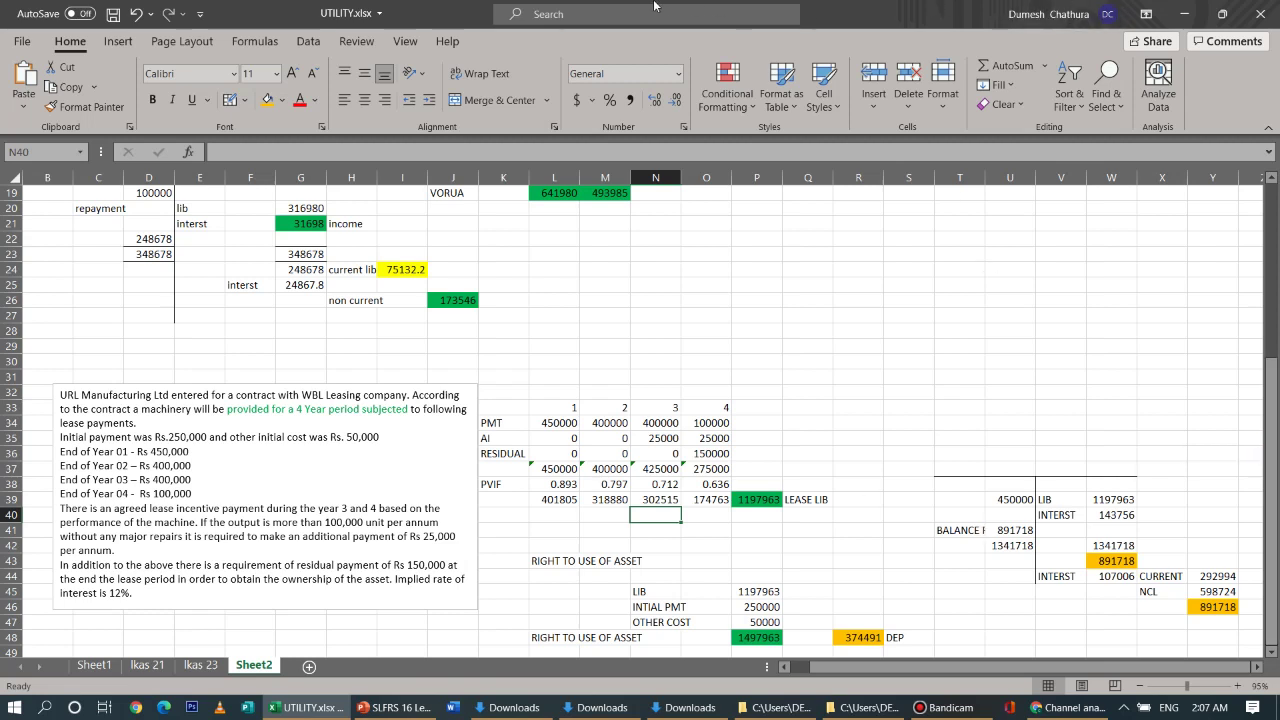
mouse_move(658, 8)
left_click(713, 11)
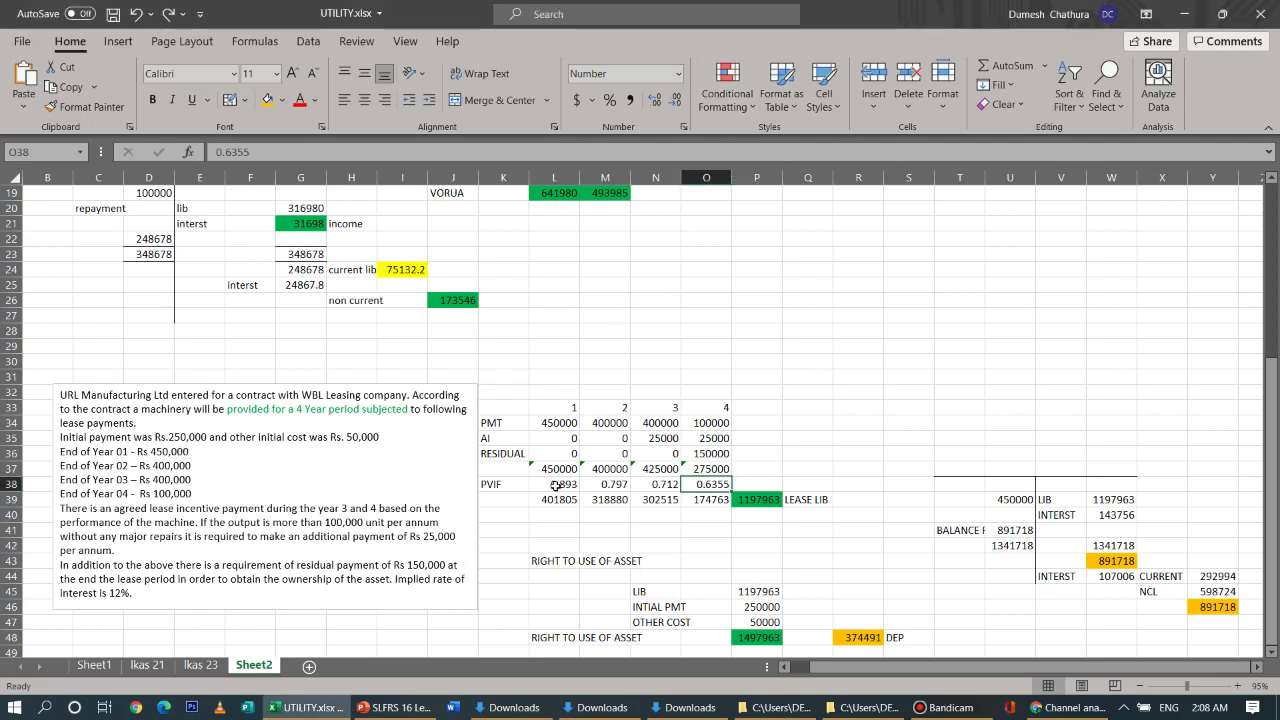
Display the PVIF factors in O38, N38, M38 and L38 with four decimal places
left_click(677, 103)
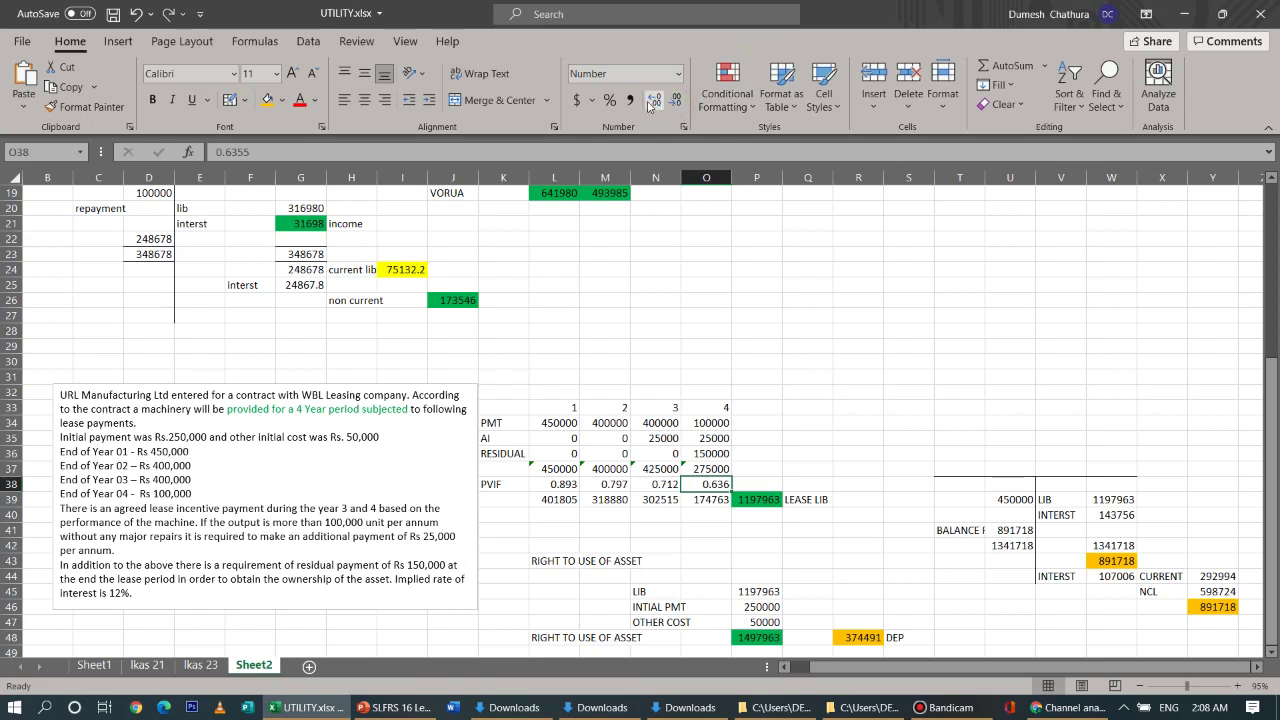
left_click(652, 103)
left_click(658, 486)
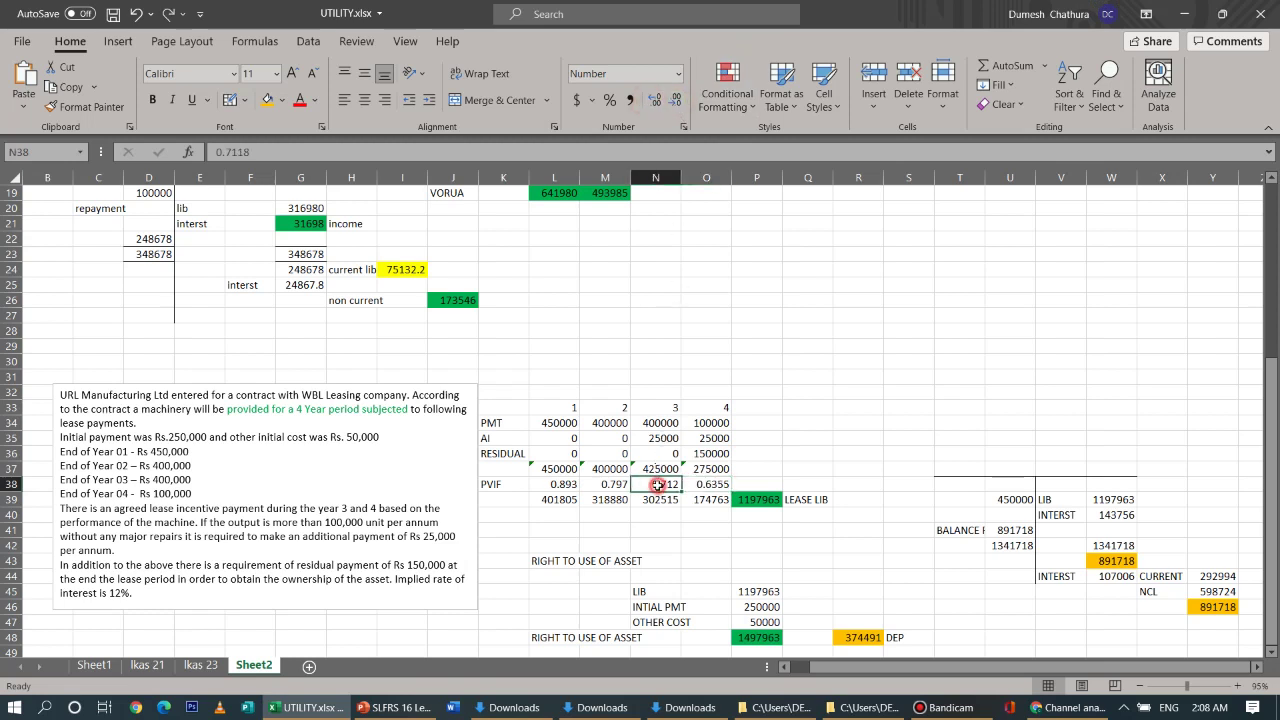
left_click(677, 103)
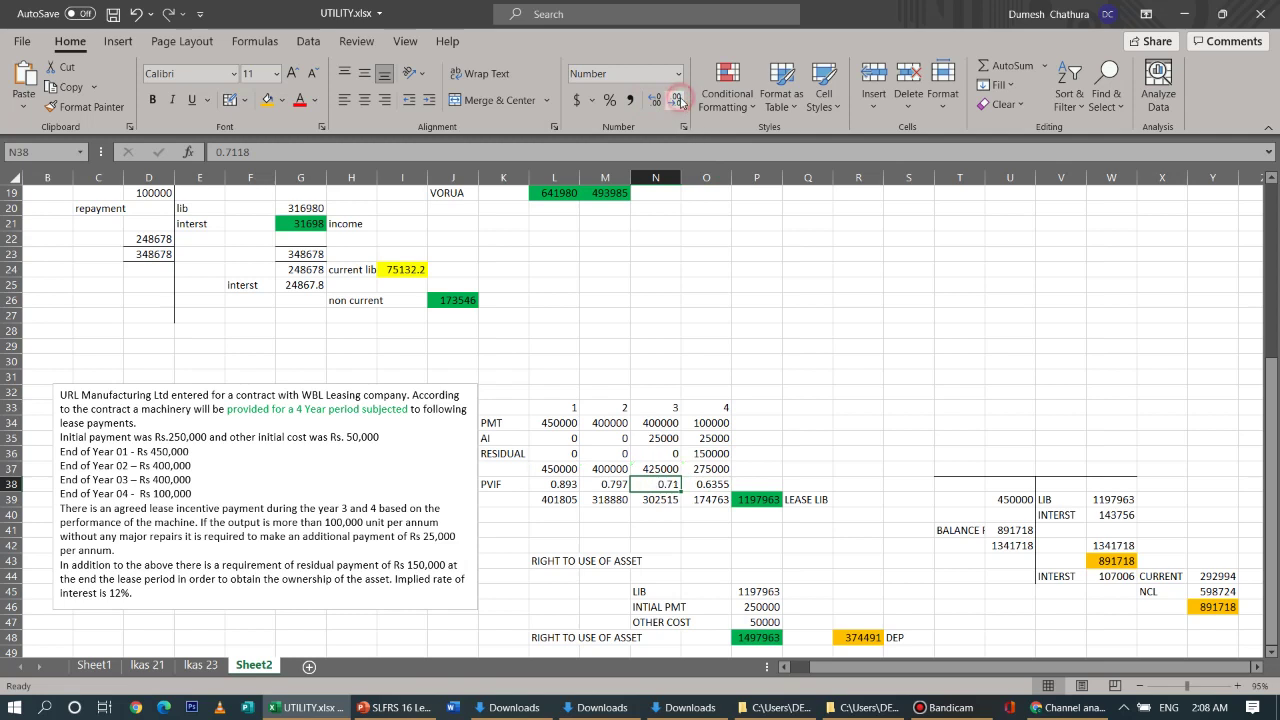
left_click(656, 101)
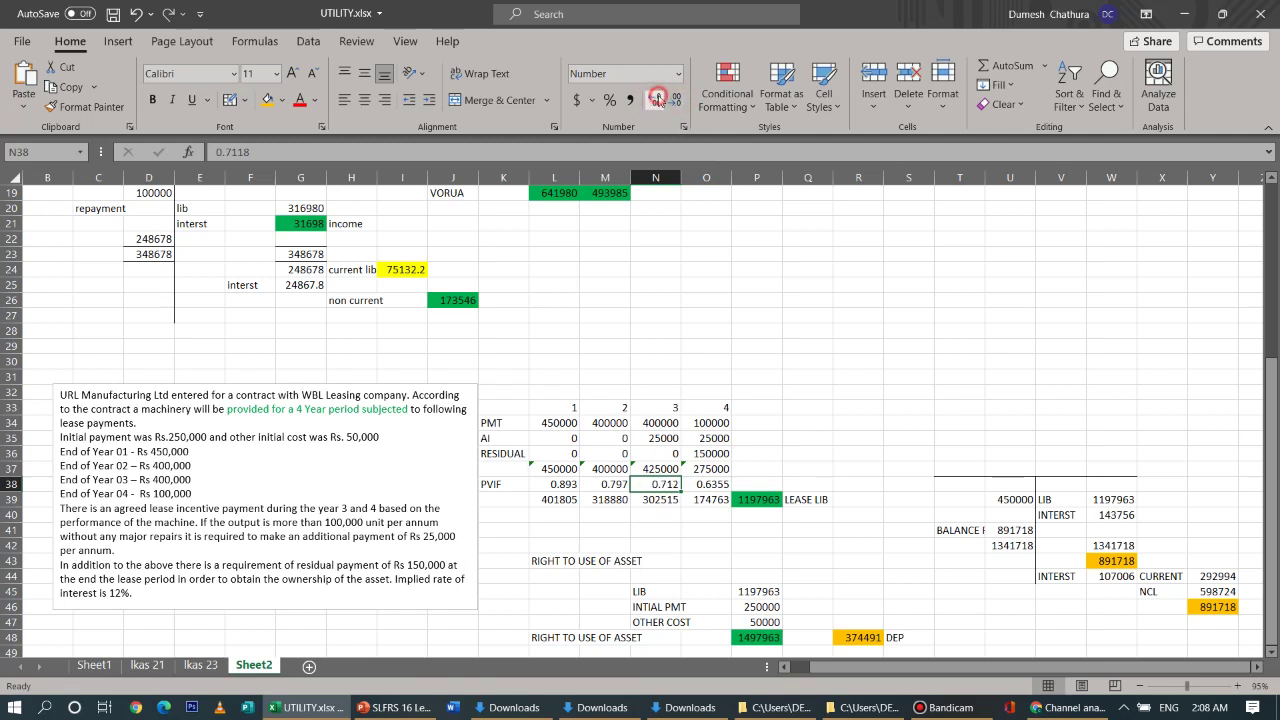
left_click(657, 101)
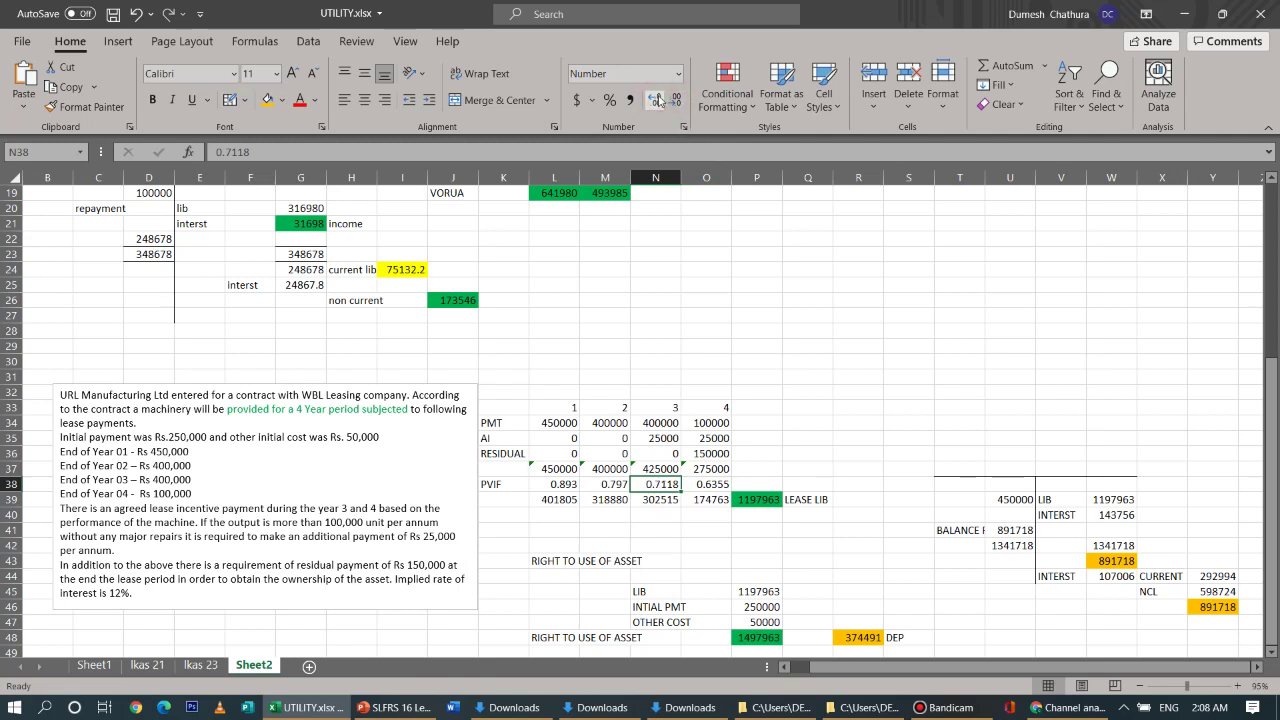
left_click(611, 481)
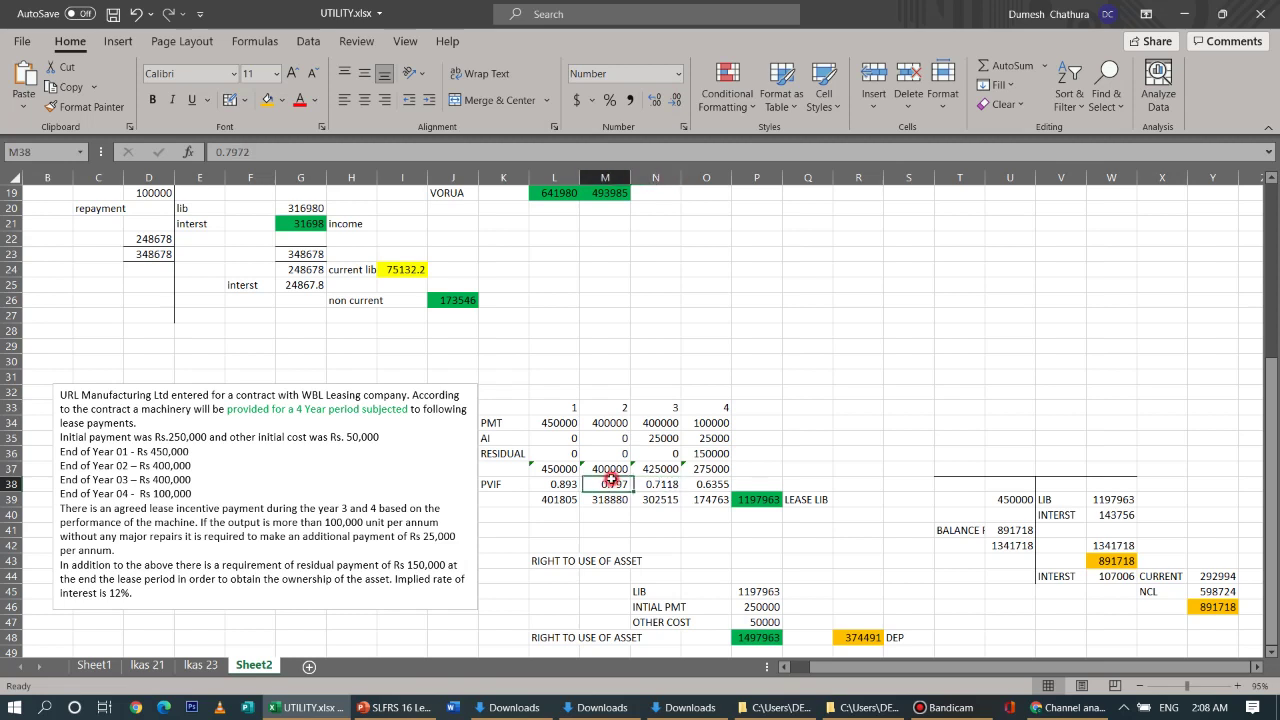
left_click(656, 101)
left_click(656, 101)
left_click(676, 100)
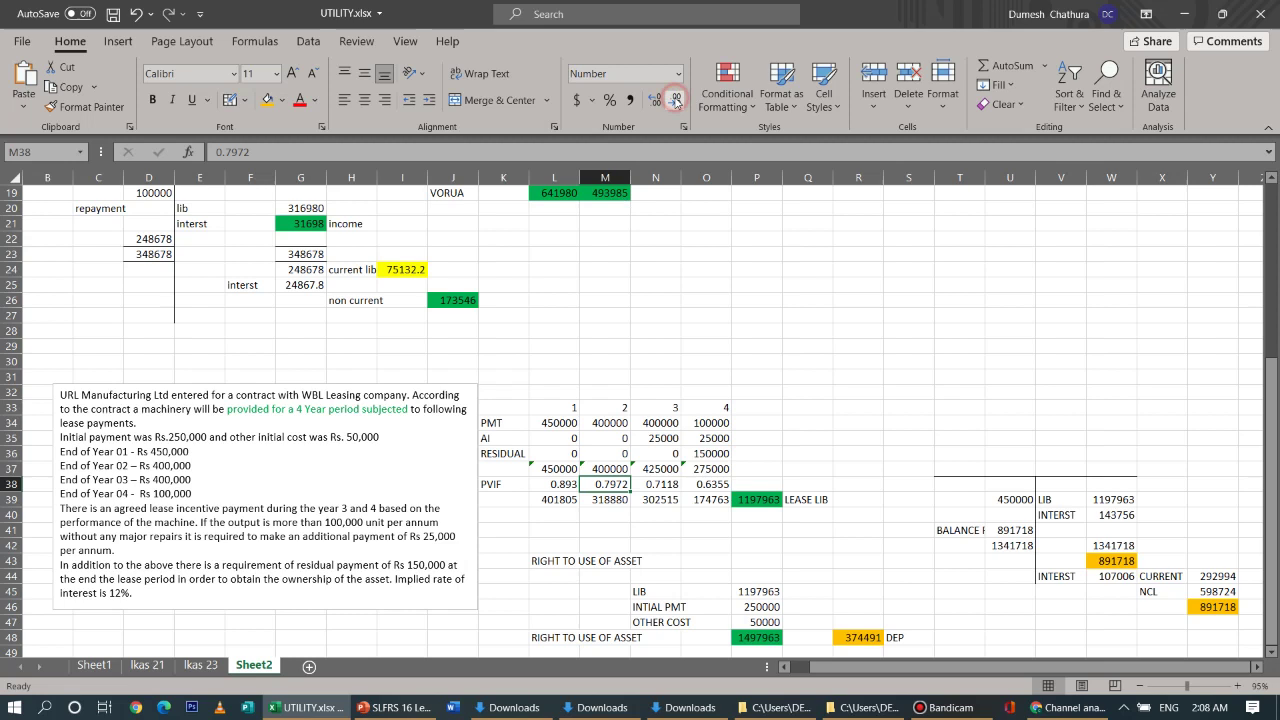
left_click(552, 484)
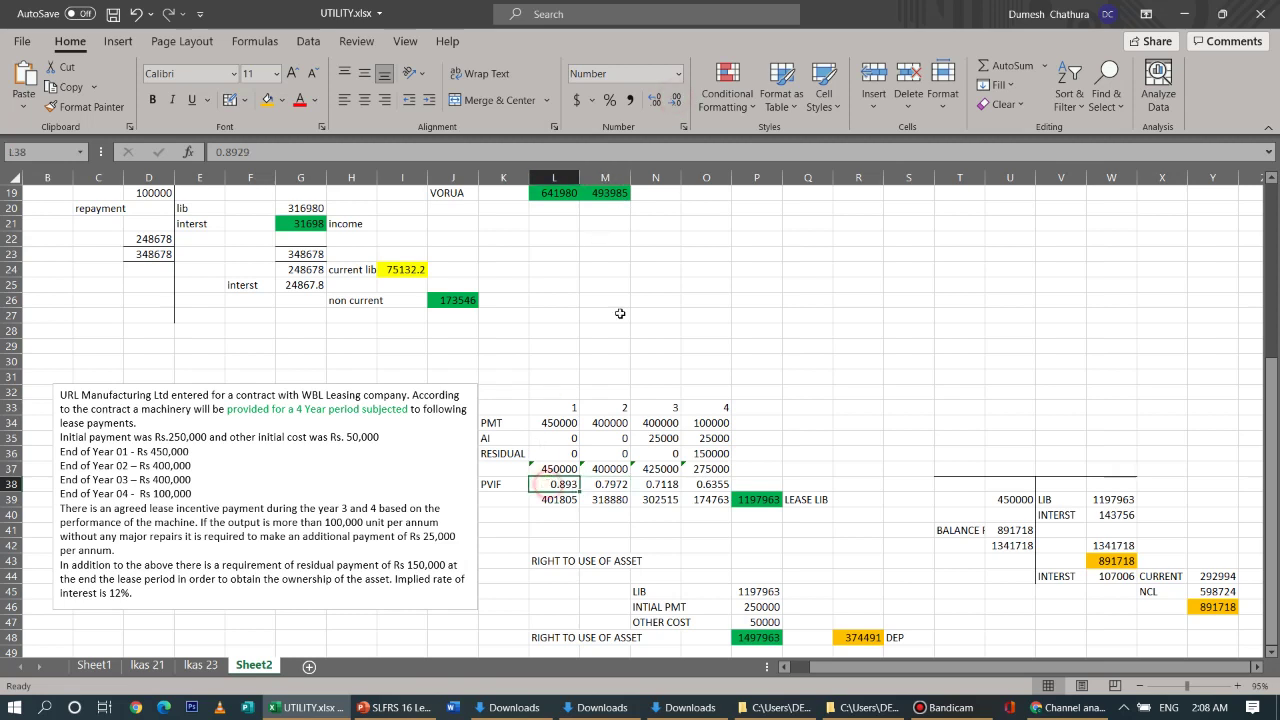
left_click(655, 101)
left_click(655, 101)
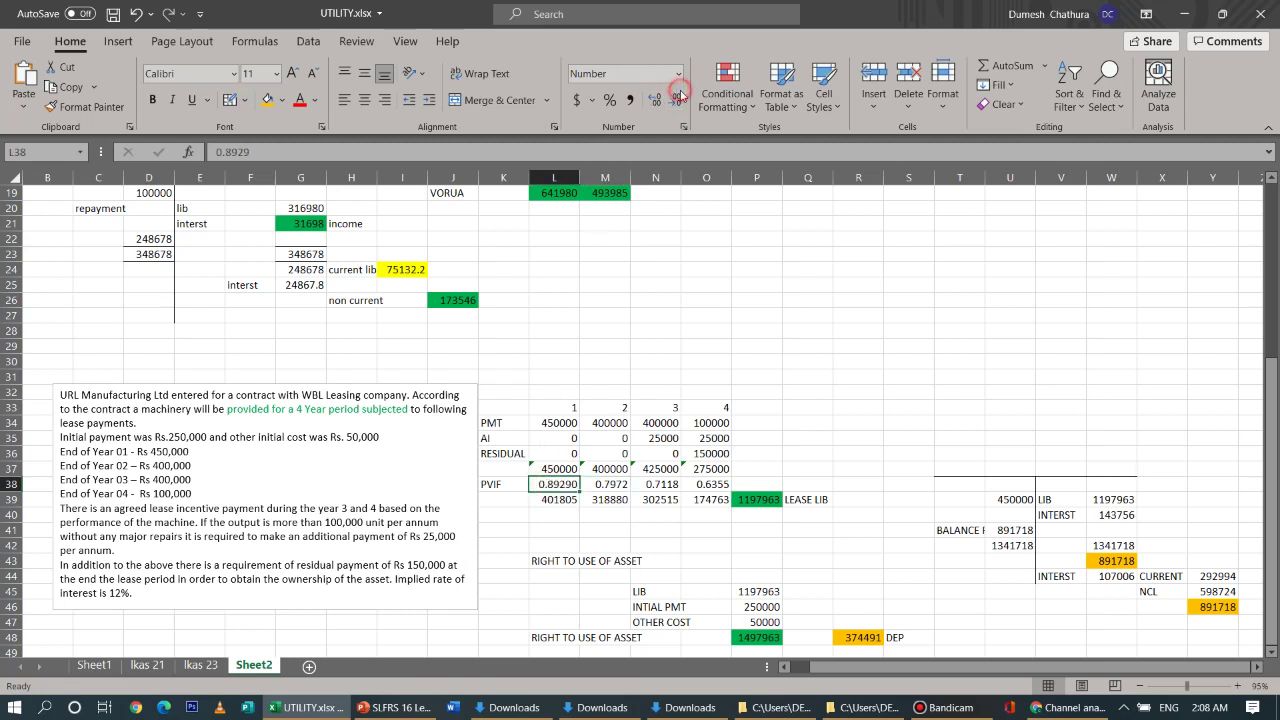
left_click(678, 97)
Draw a text box covering about C52 to L62 in the empty area below the right-to-use asset calculation
left_click_drag(1274, 378, 1272, 380)
left_click(1271, 651)
left_click_drag(1271, 651, 1271, 653)
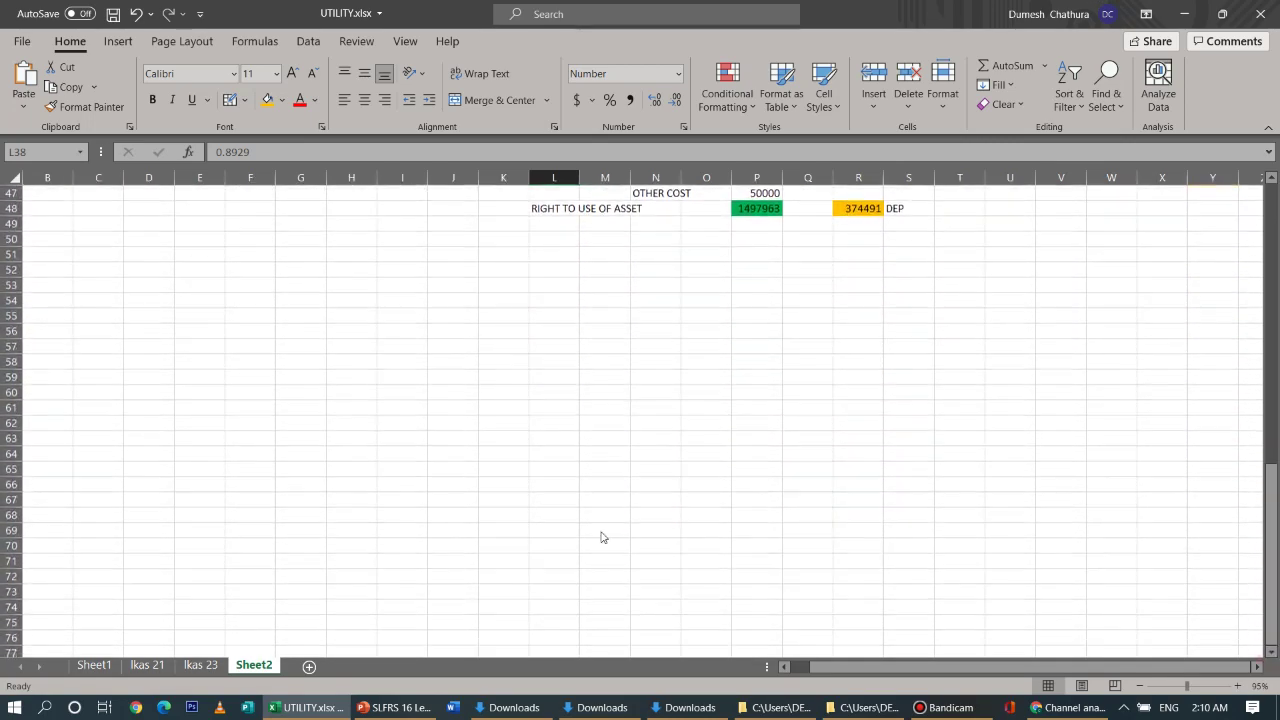
left_click(118, 41)
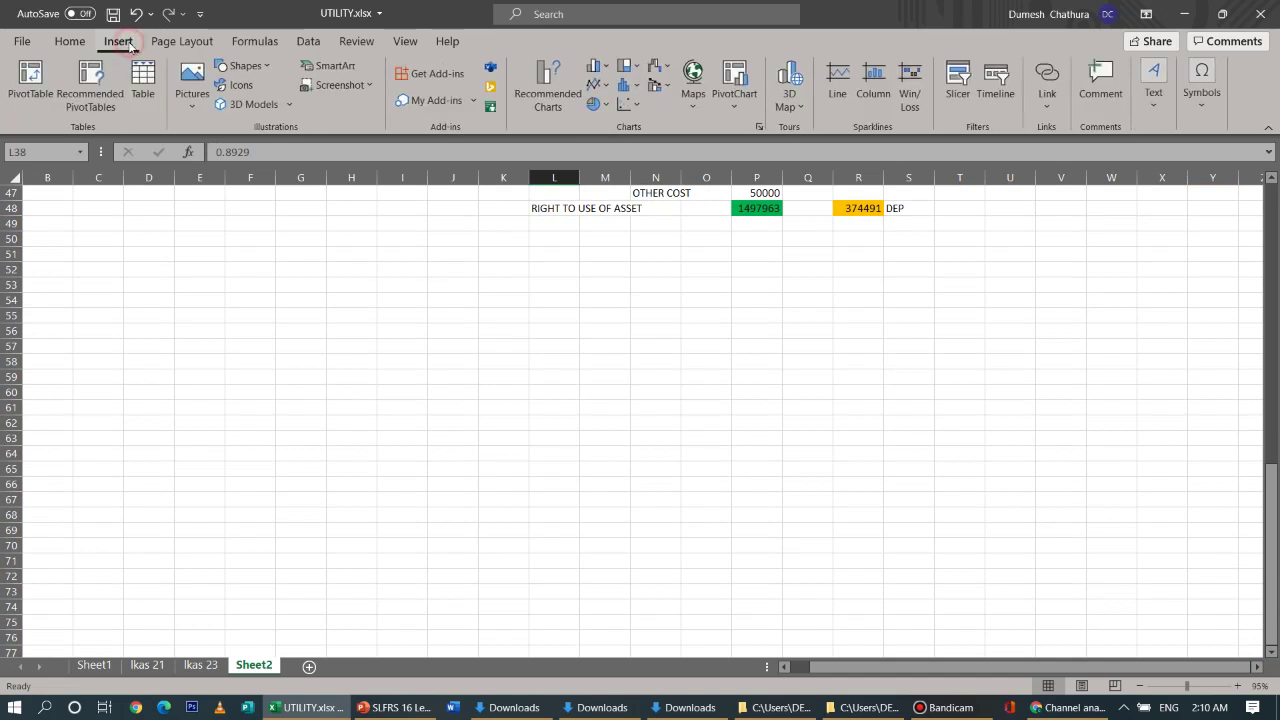
left_click(1154, 80)
left_click(1090, 168)
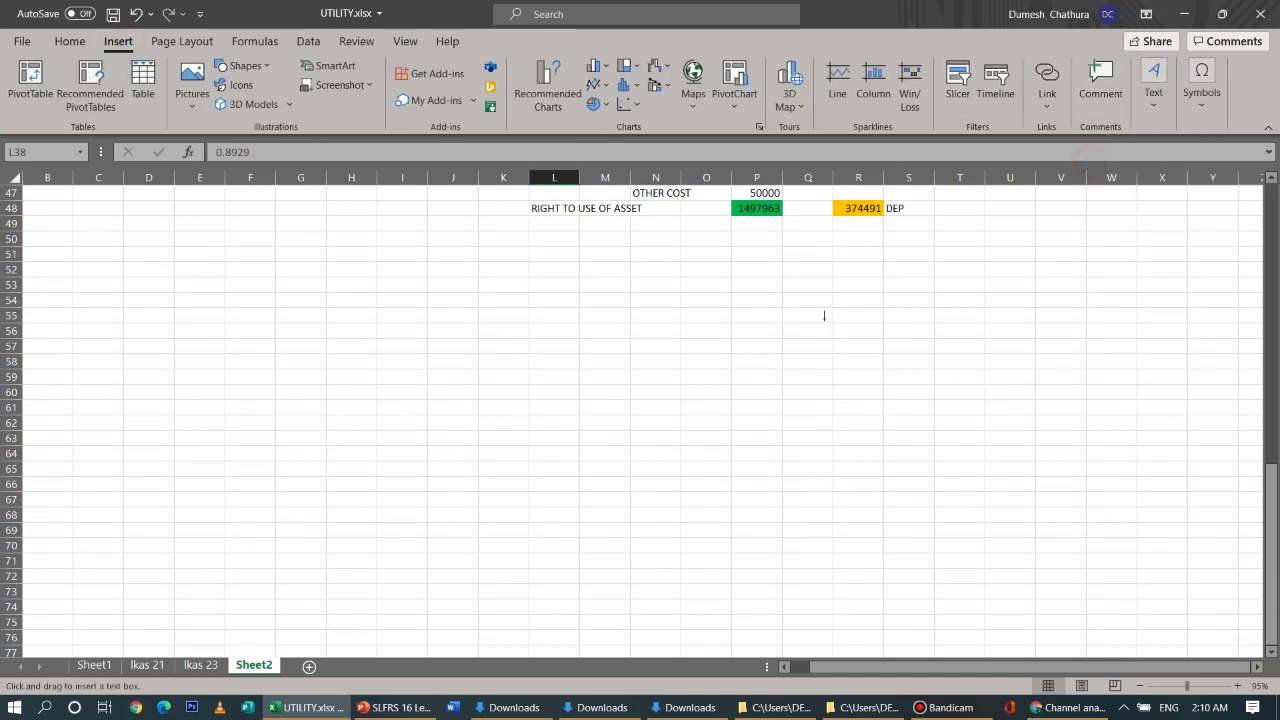
left_click_drag(72, 269, 583, 427)
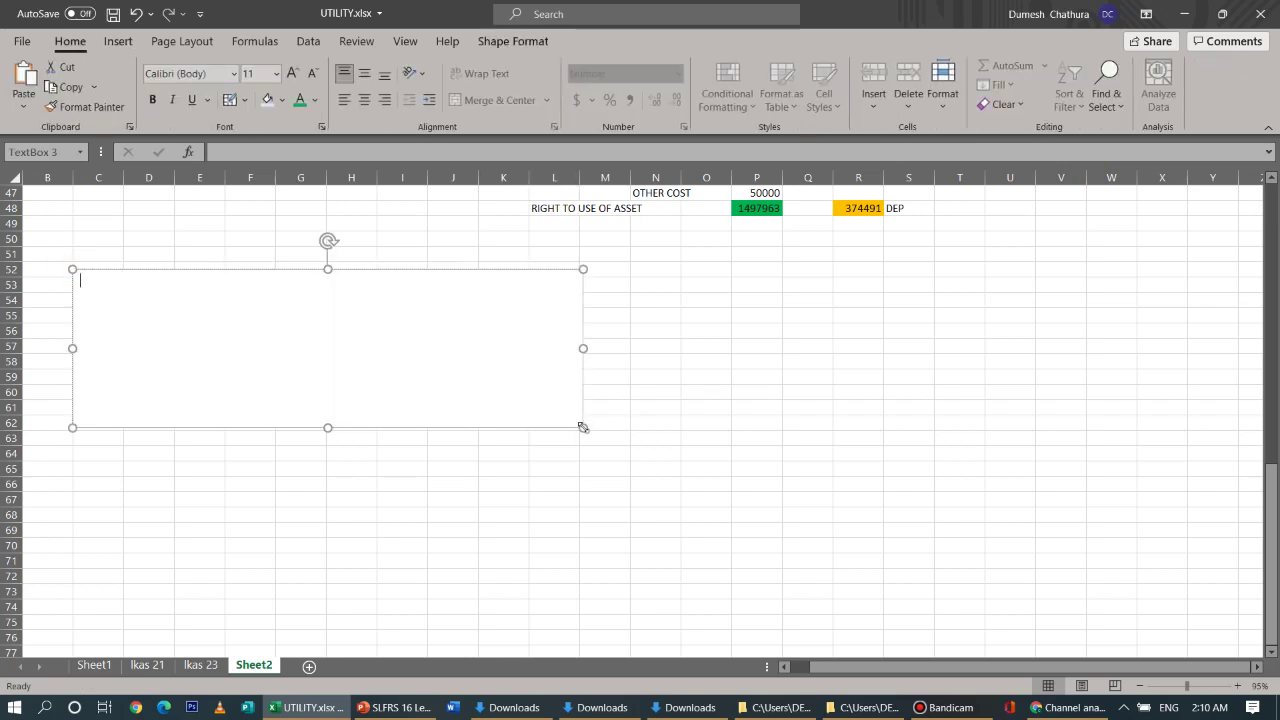
Fill the text box with the 4 year, Rs 3 Mn lease question and its four calculation items, removing the spaces before the first sentence
type("The annual lease payment of a 4 year lease agreement is Rs 3 Mn. It is expected the residual value of the asset will be Rs 2 Mn at the end. However, lessee has guaranteed only Rs 1 Mn as residual value. The interest rate (discount rate) is to be 15%. Calculate, 1. PV of MLP 2. Unguaranteed Residual Value 3. Gross Investment 4. Net Investment")
left_click(708, 488)
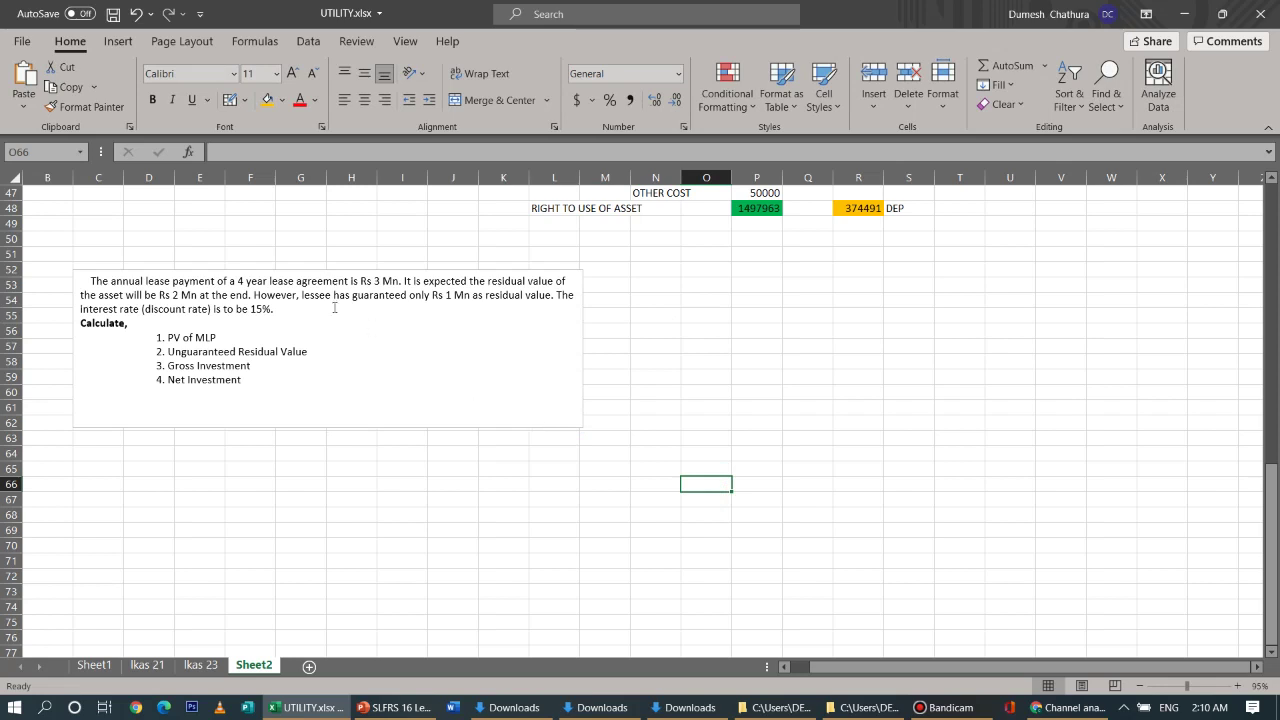
left_click(90, 280)
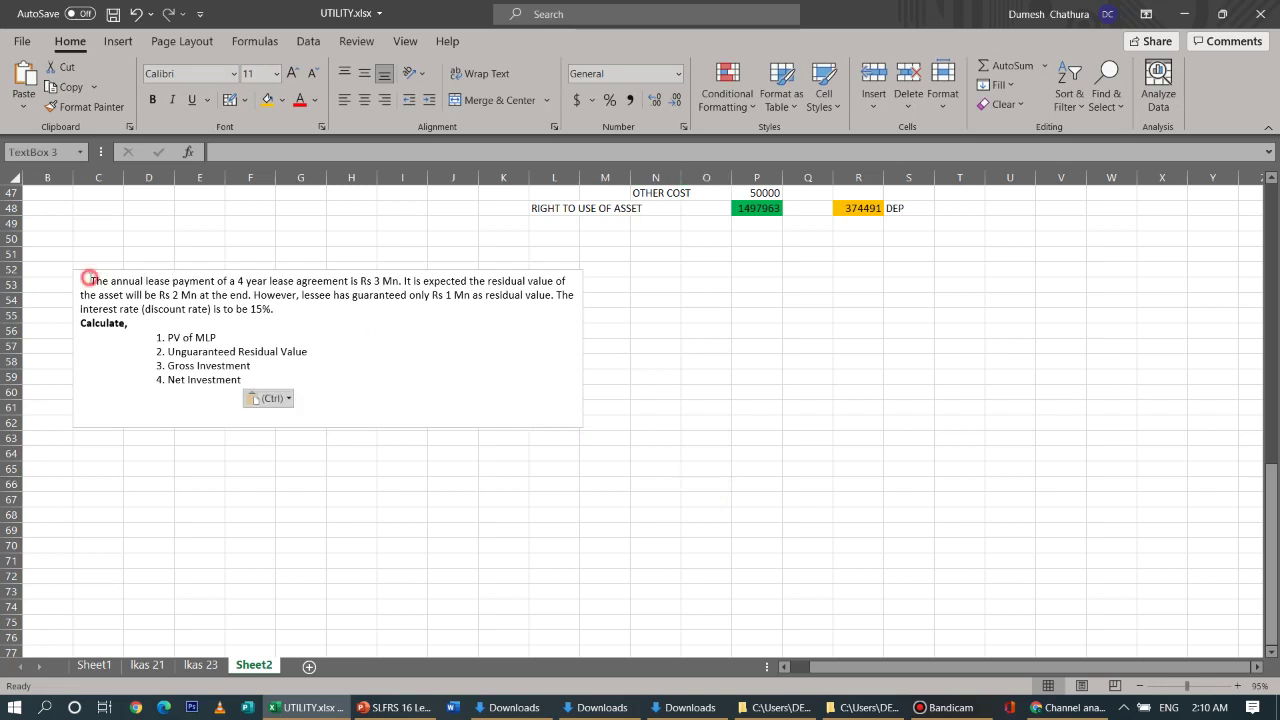
key("BackSpace")
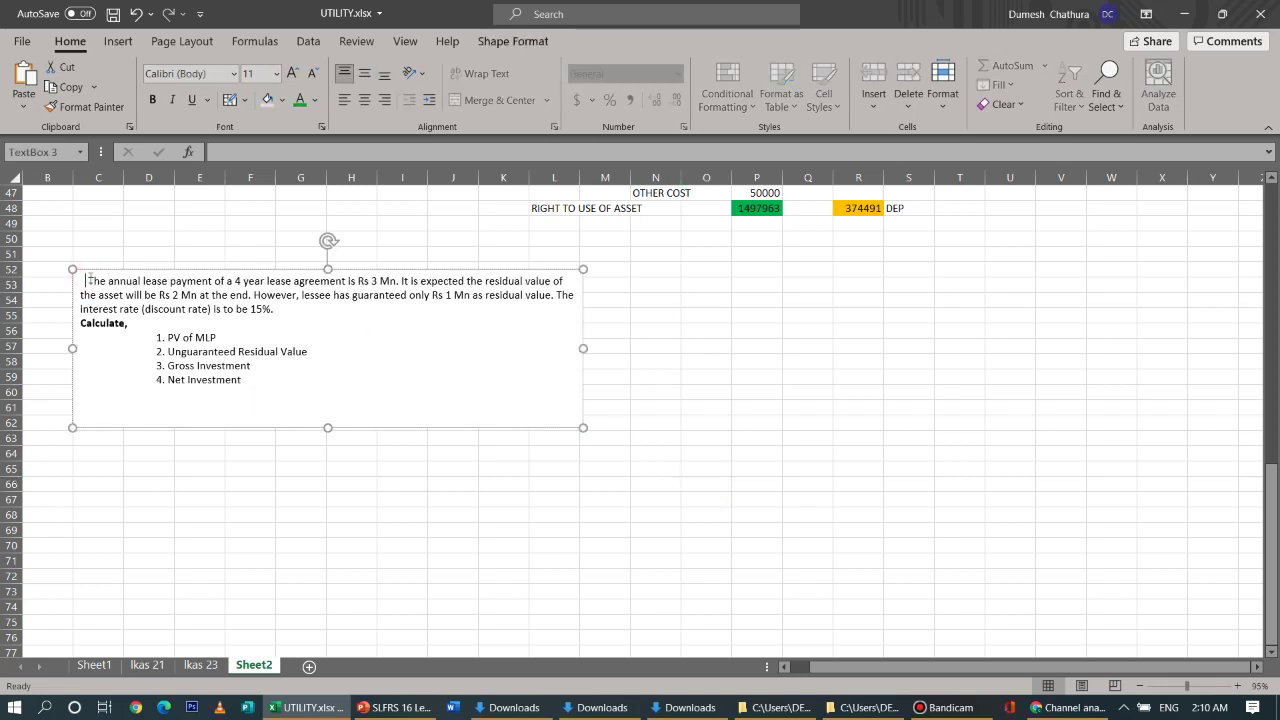
key("BackSpace")
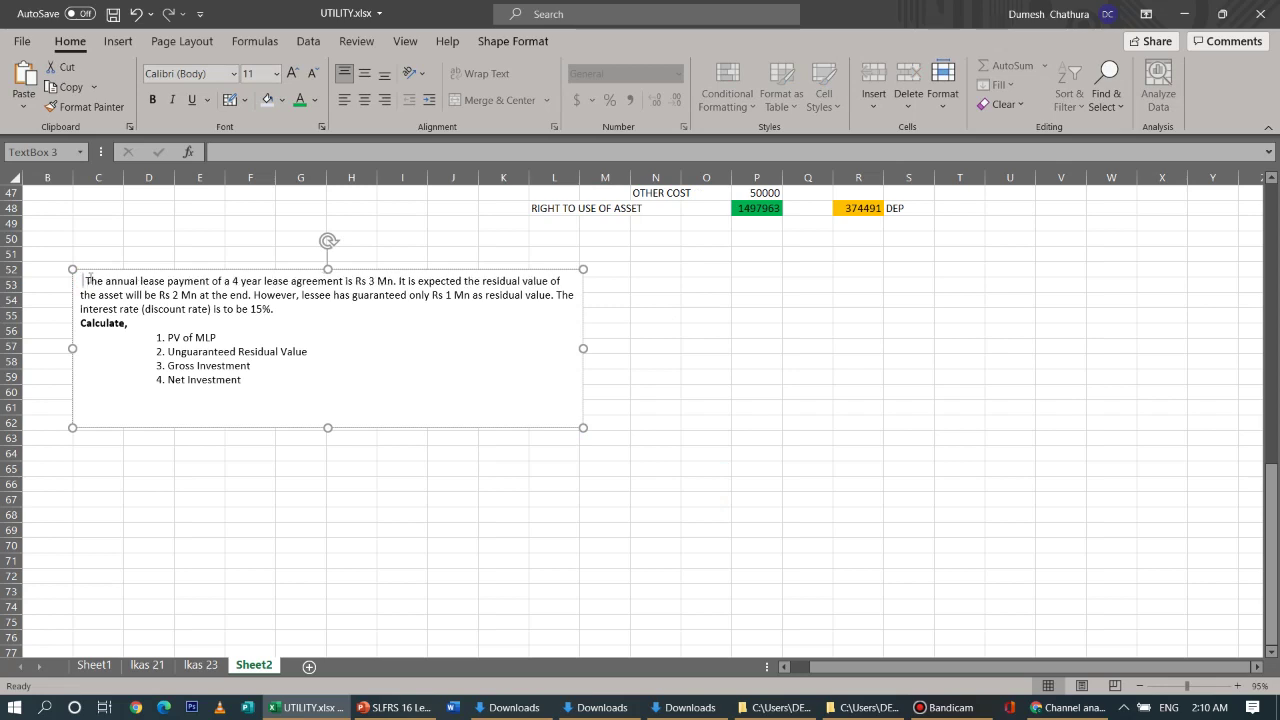
key("BackSpace")
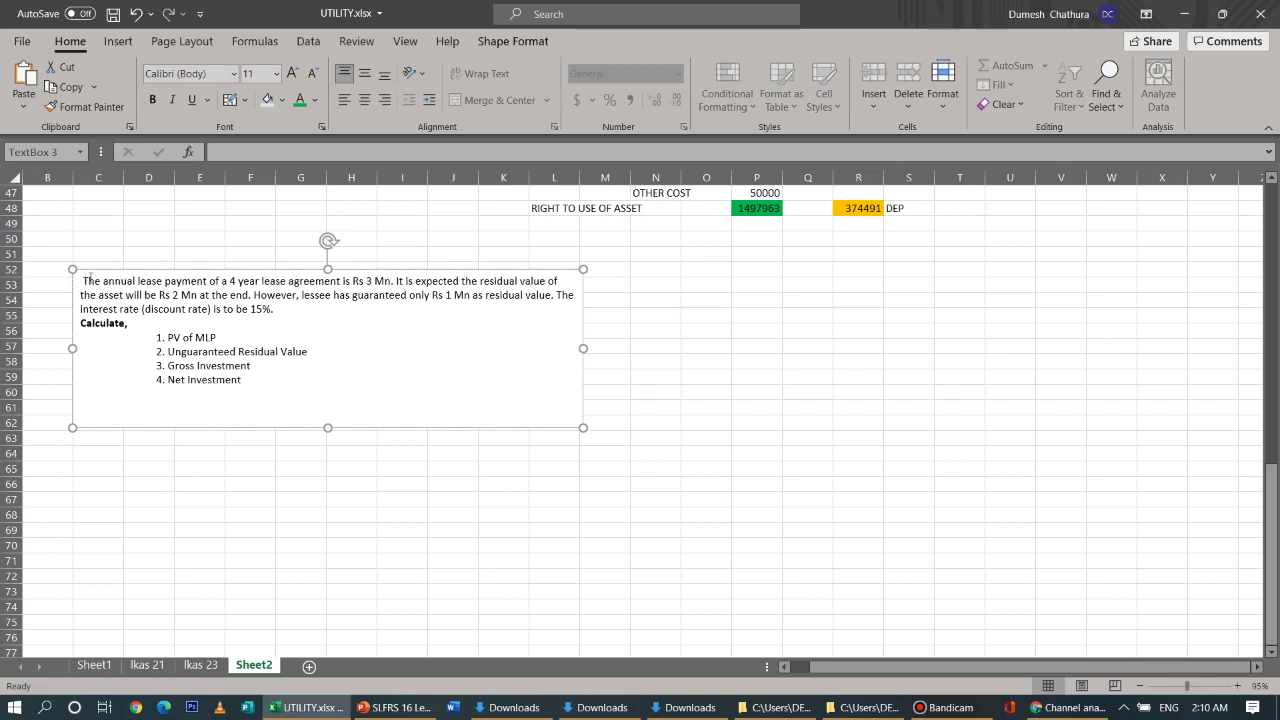
key("BackSpace")
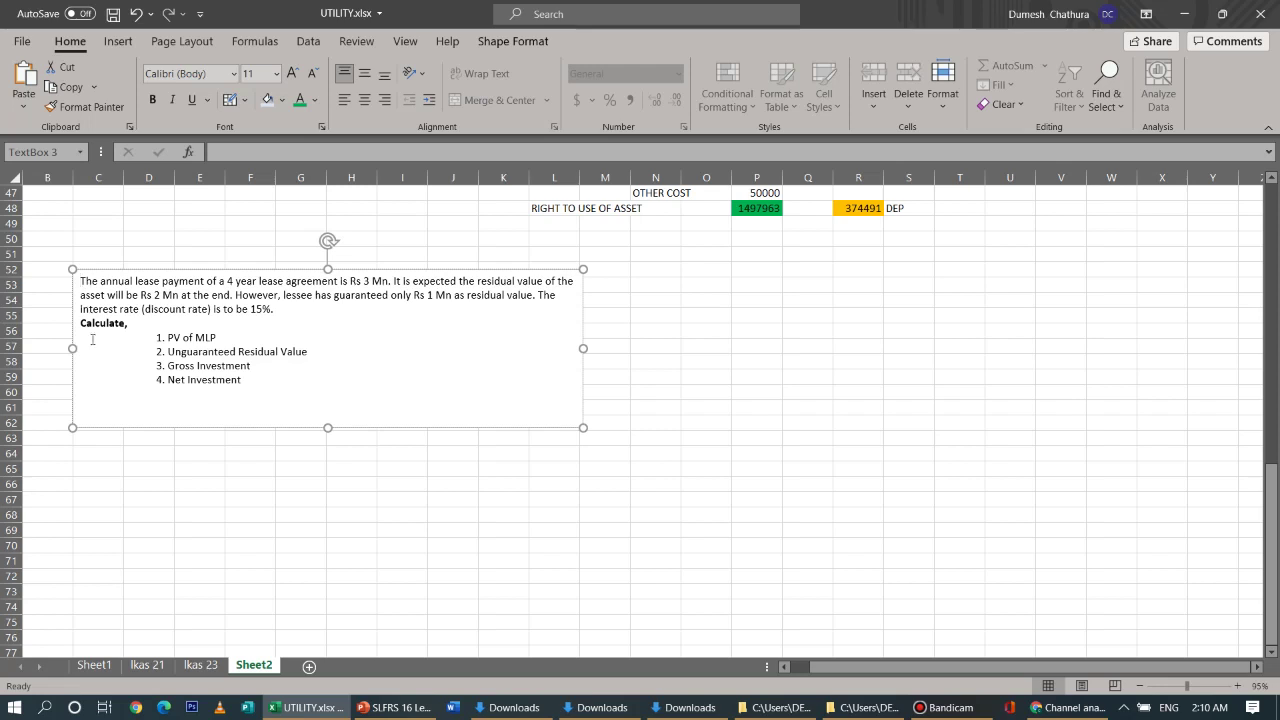
left_click(176, 525)
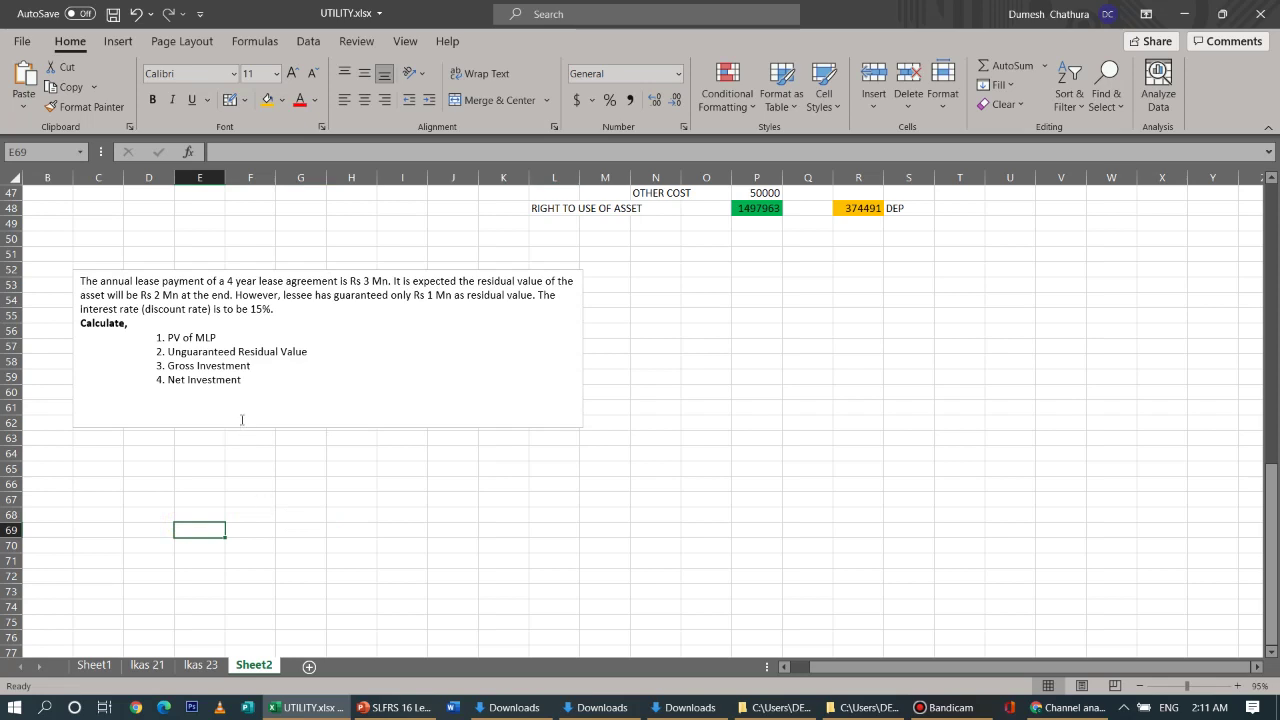
Append "(Lease liablilty)" to the "PV of MLP" item in the question's list
left_click(220, 337)
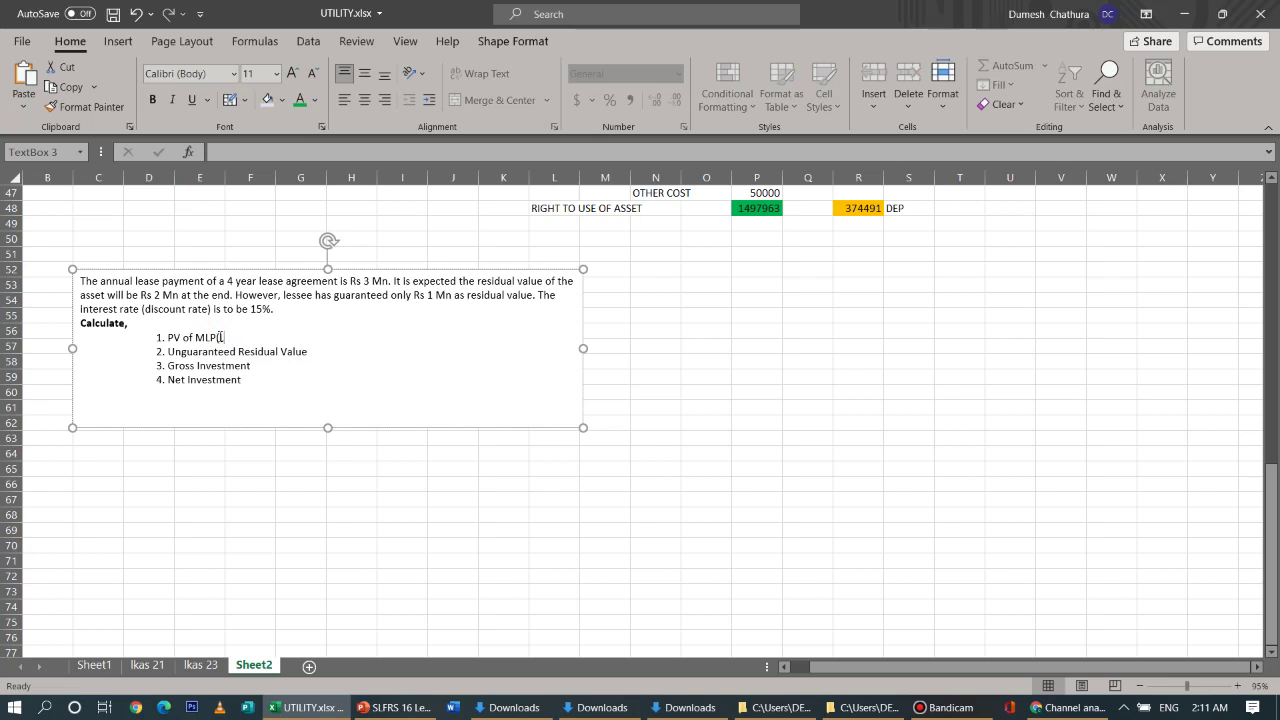
type("MLP(Lease liablilty")
left_click(309, 501)
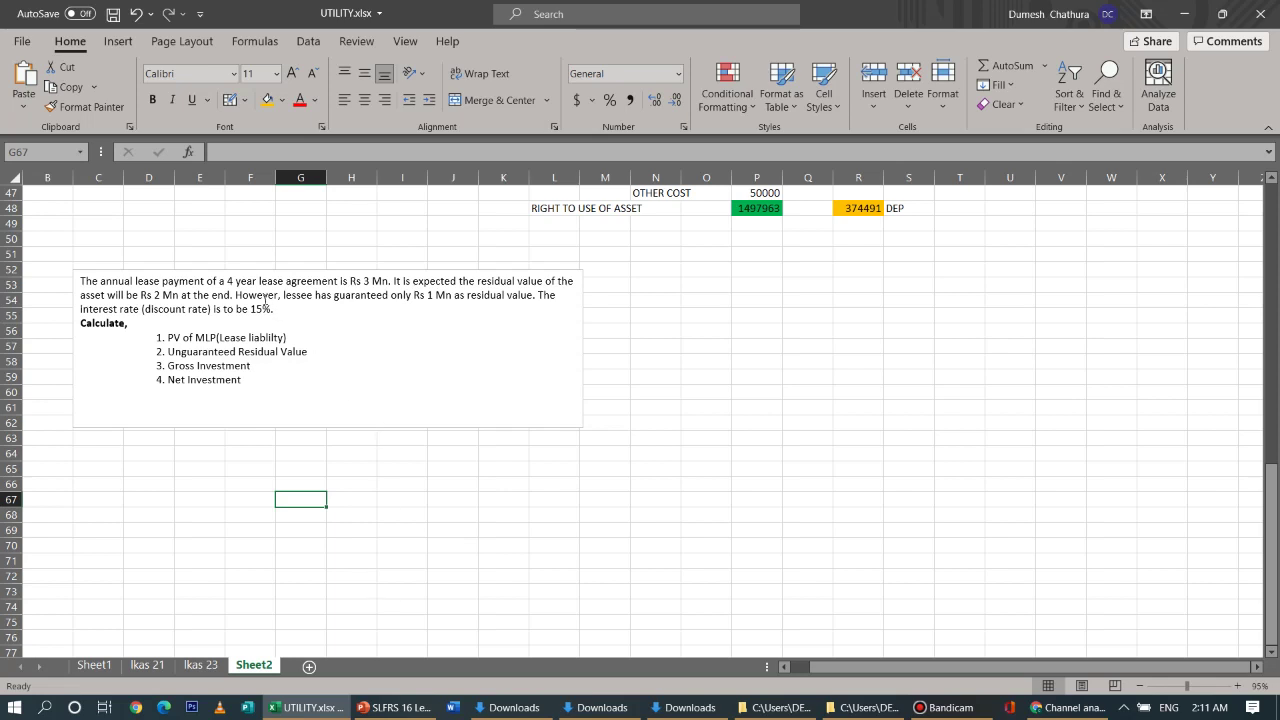
Colour "annual lease payment of a 4 year", "agreement is Rs 3 Mn", "Rs 2 Mn" and "lessee has guaranteed only Rs 1 M" green in the question
left_click_drag(257, 281, 100, 281)
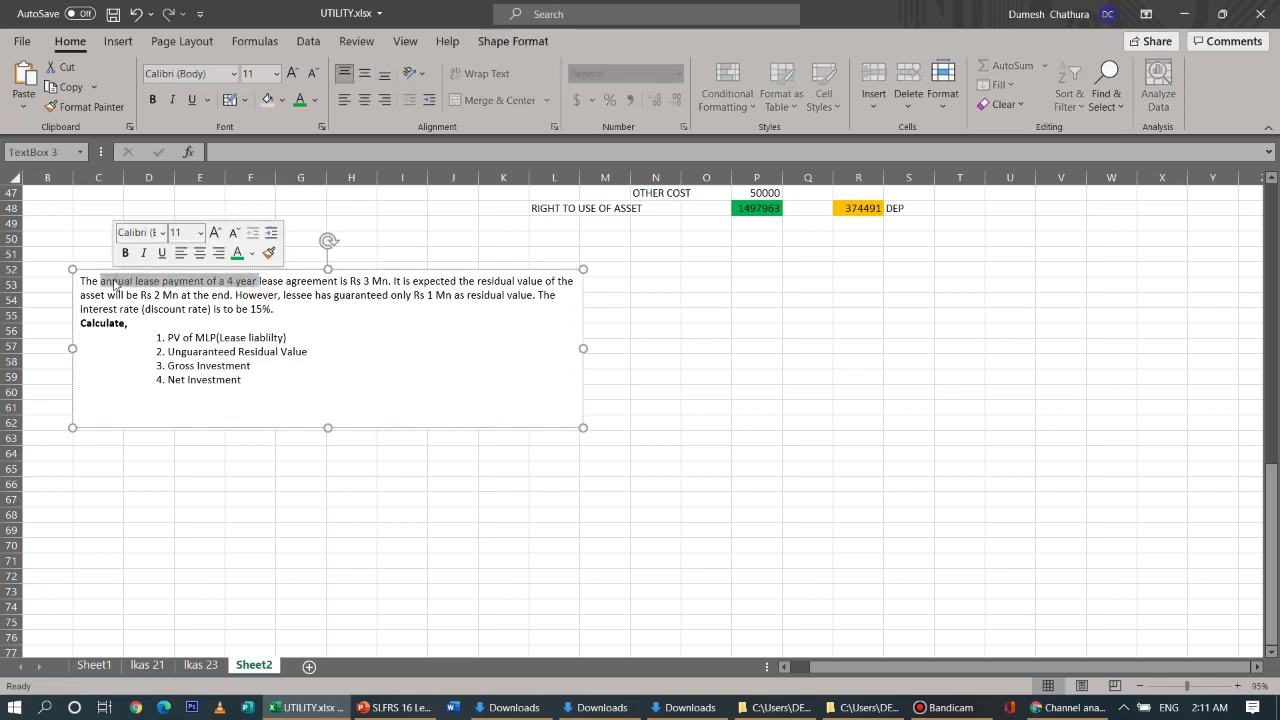
left_click(238, 254)
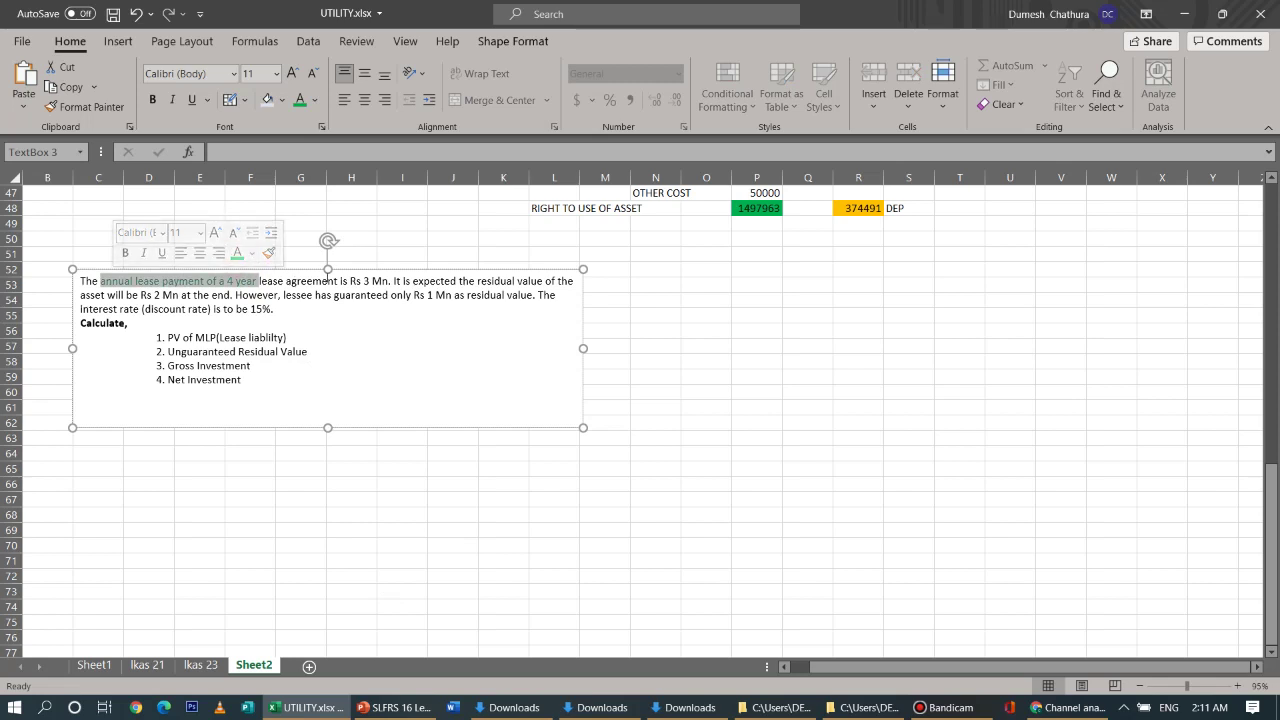
left_click_drag(286, 283, 389, 283)
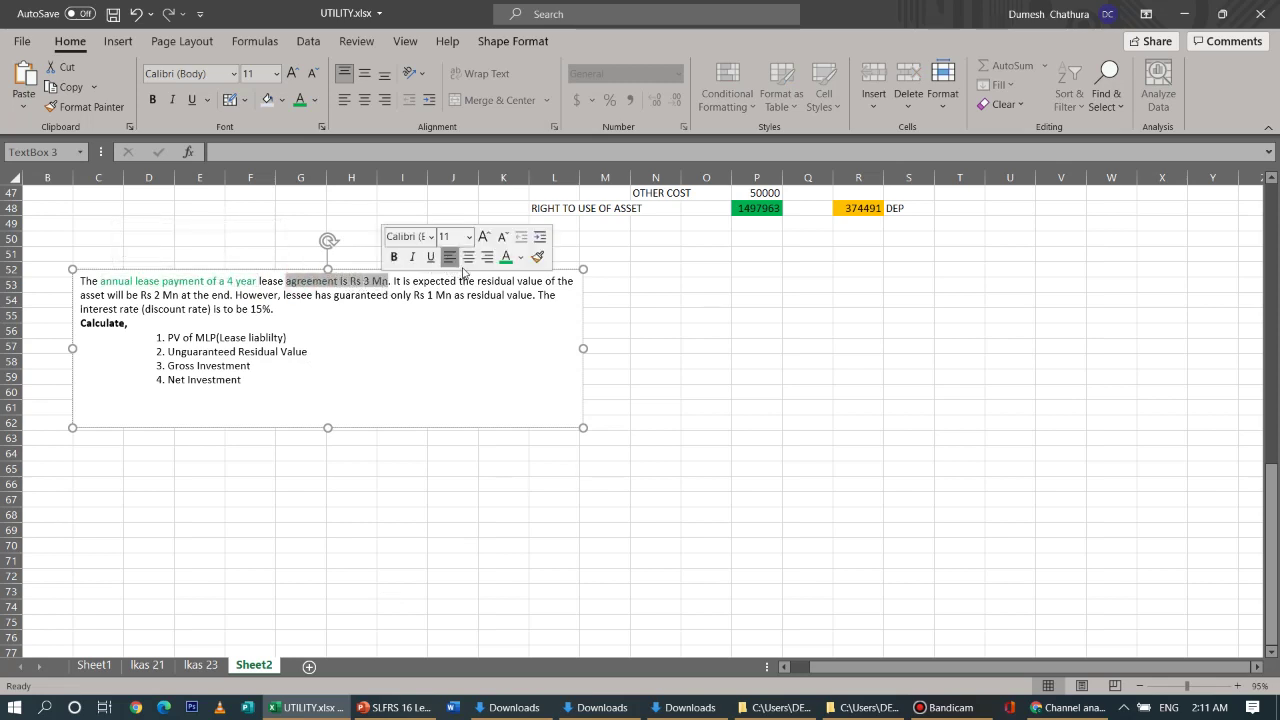
left_click(503, 260)
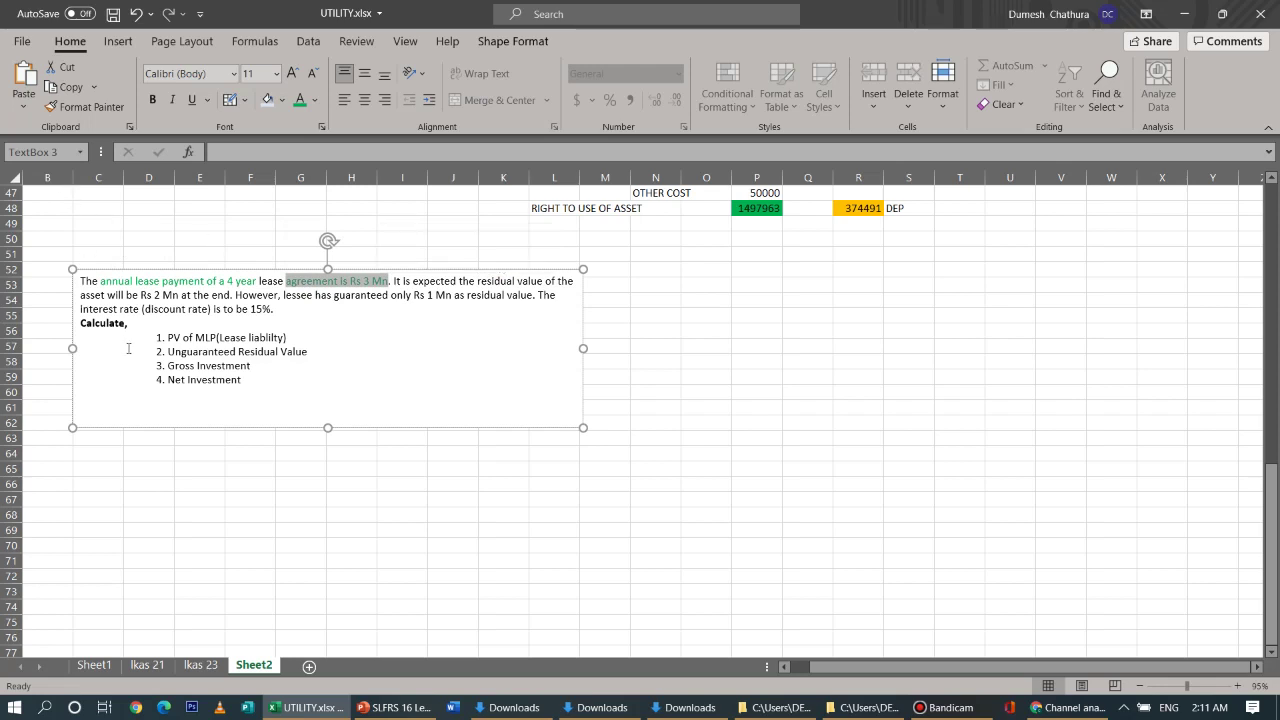
left_click_drag(179, 296, 141, 296)
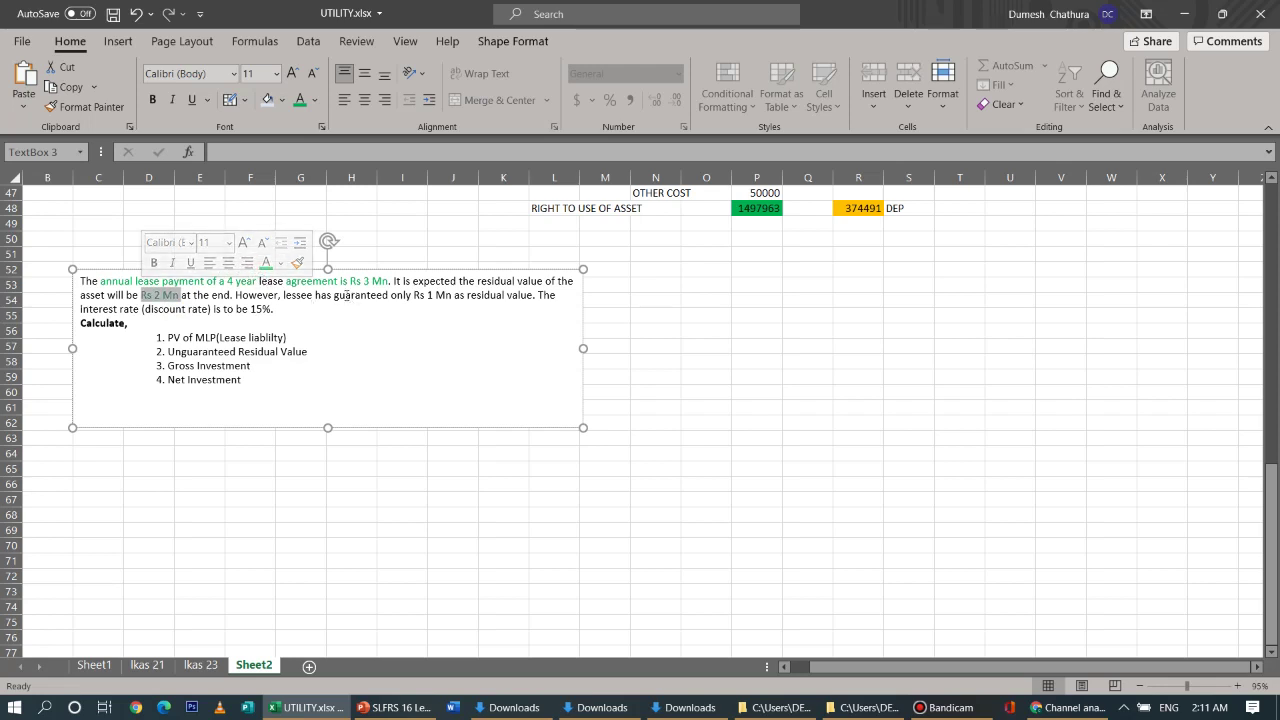
left_click_drag(284, 295, 447, 296)
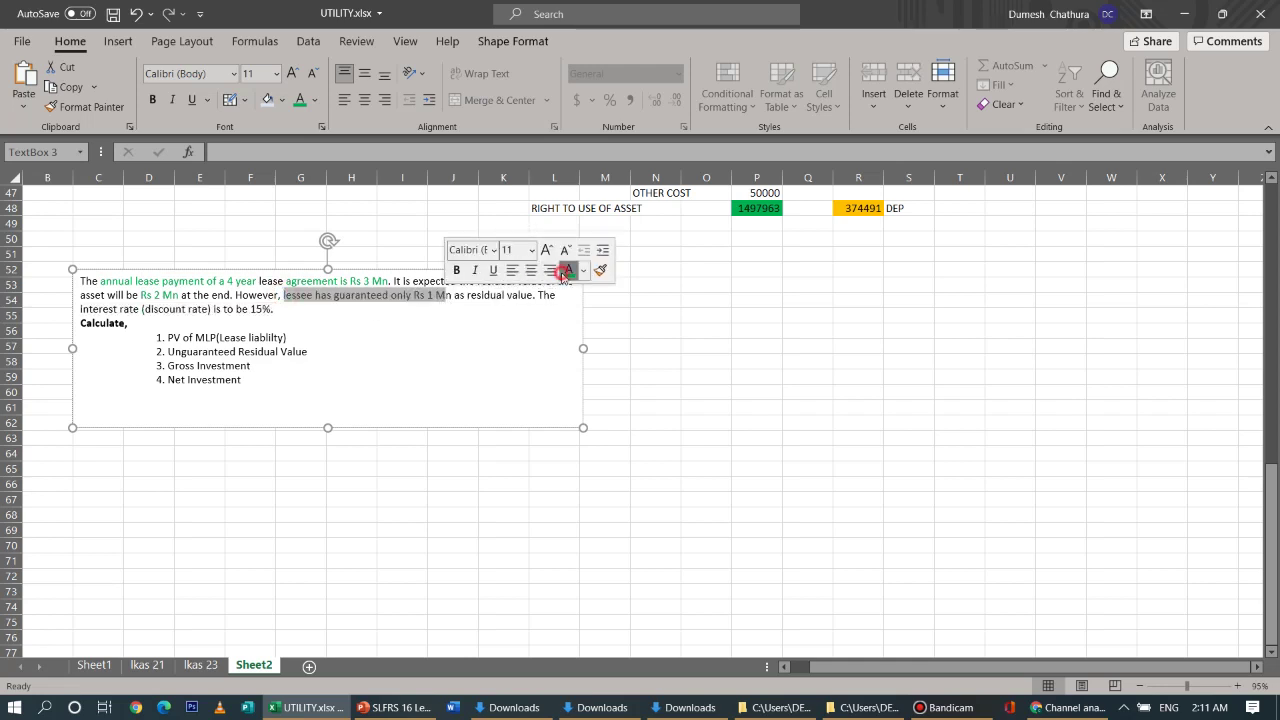
left_click(566, 271)
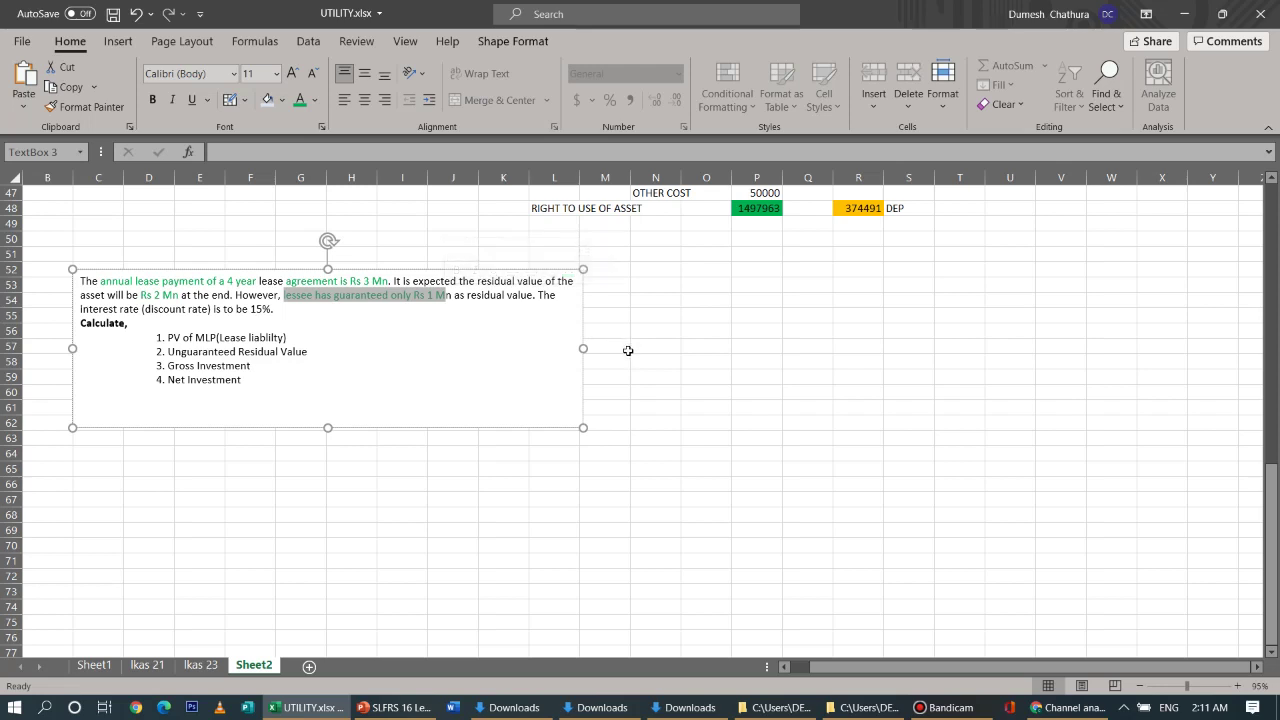
left_click(640, 395)
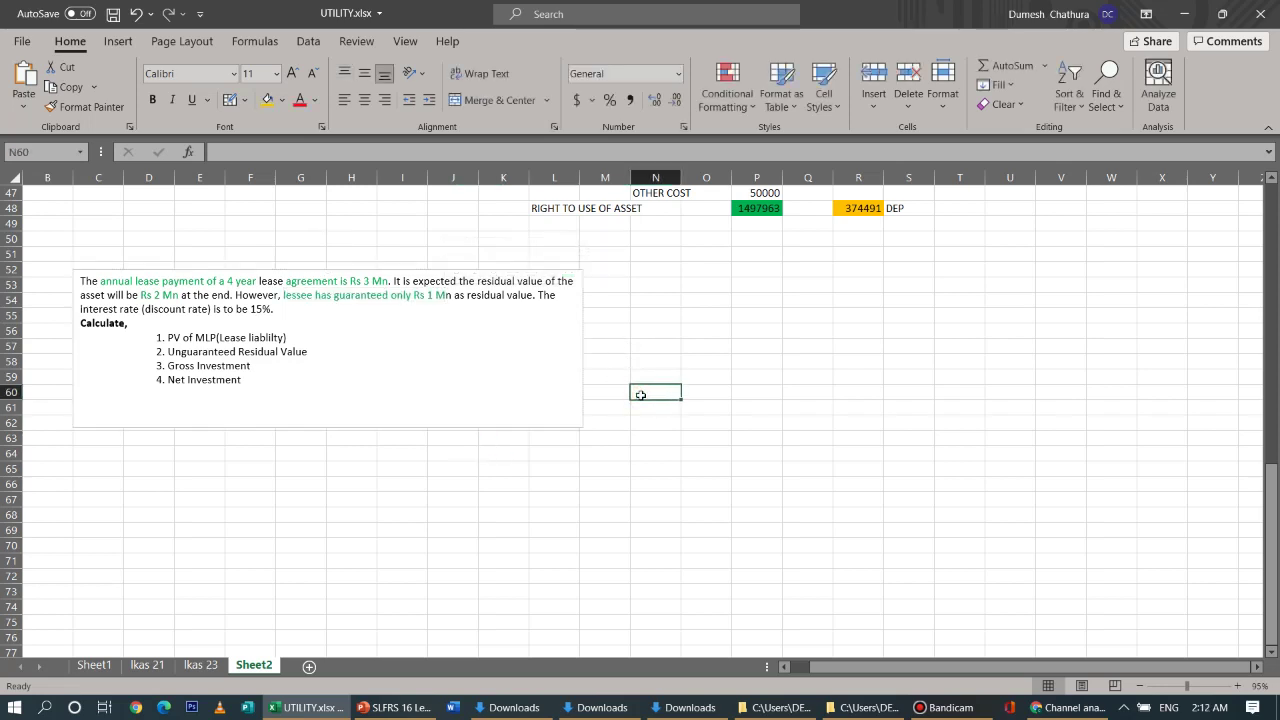
Enter the year numbers 1, 2, 3 and 4 across P56 to S56 beside the question
left_click(748, 339)
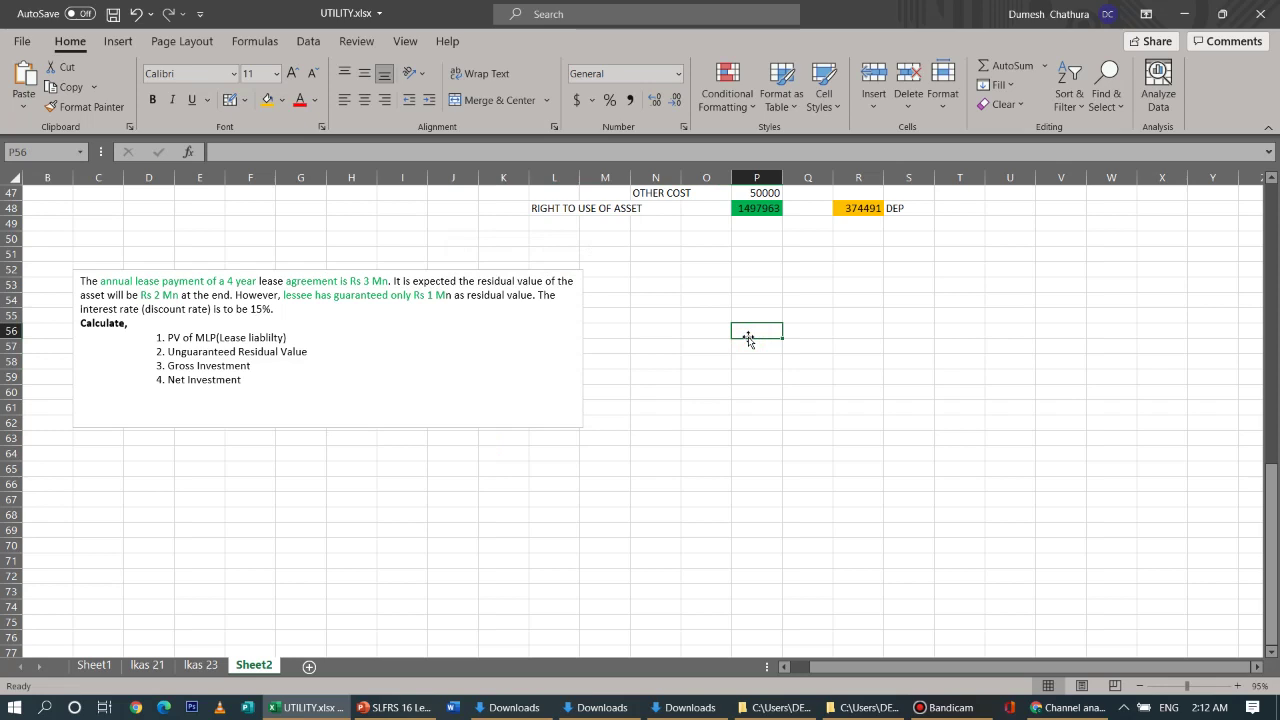
type("1")
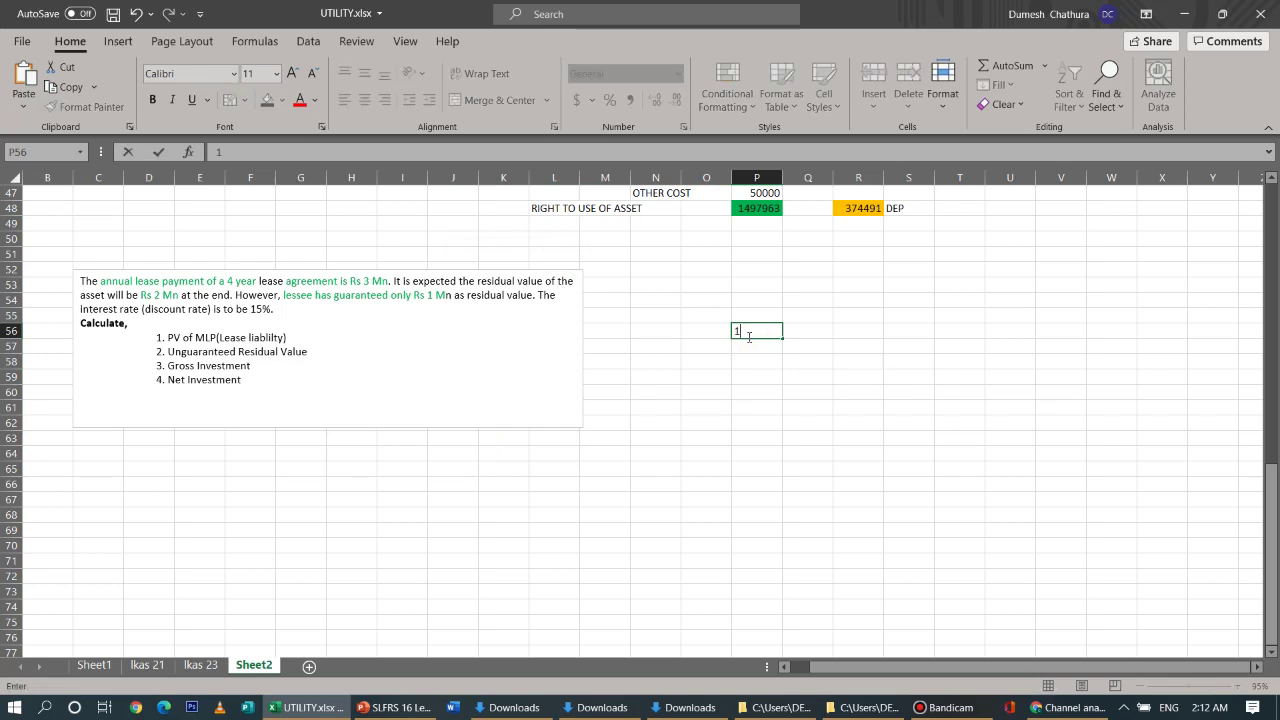
key("Tab")
type("2")
key("Tab")
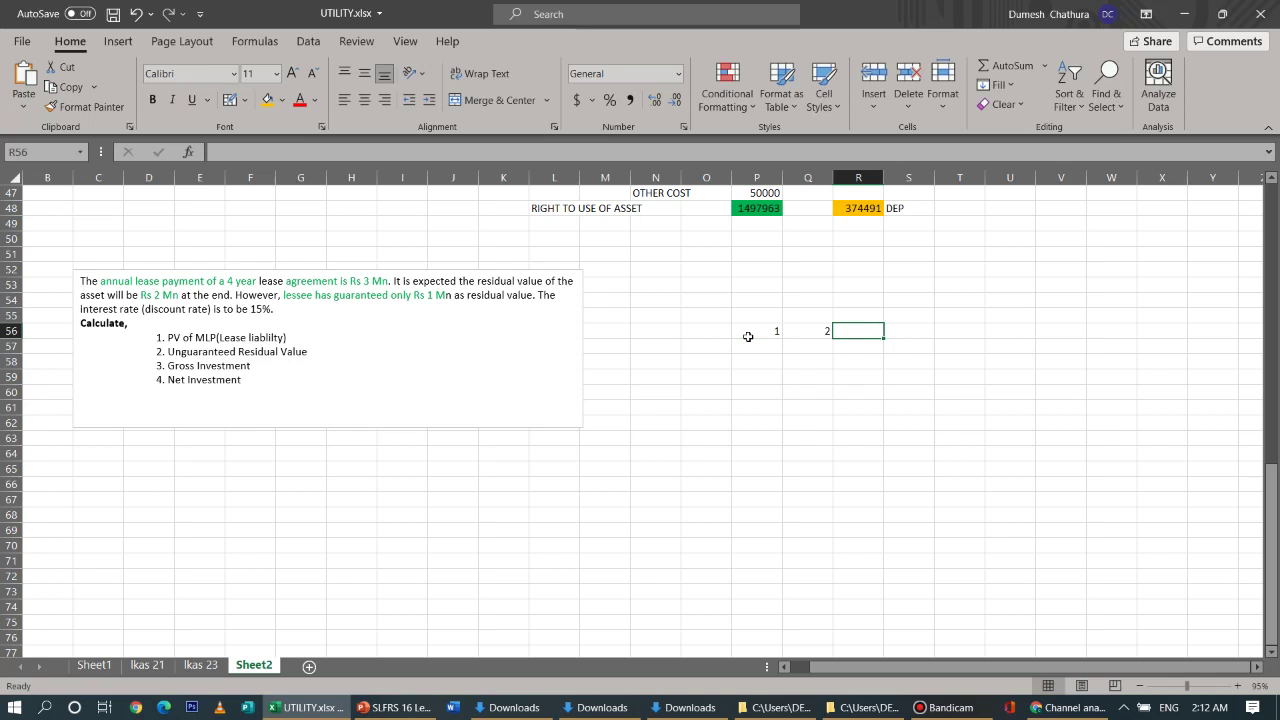
type("3")
key("Tab")
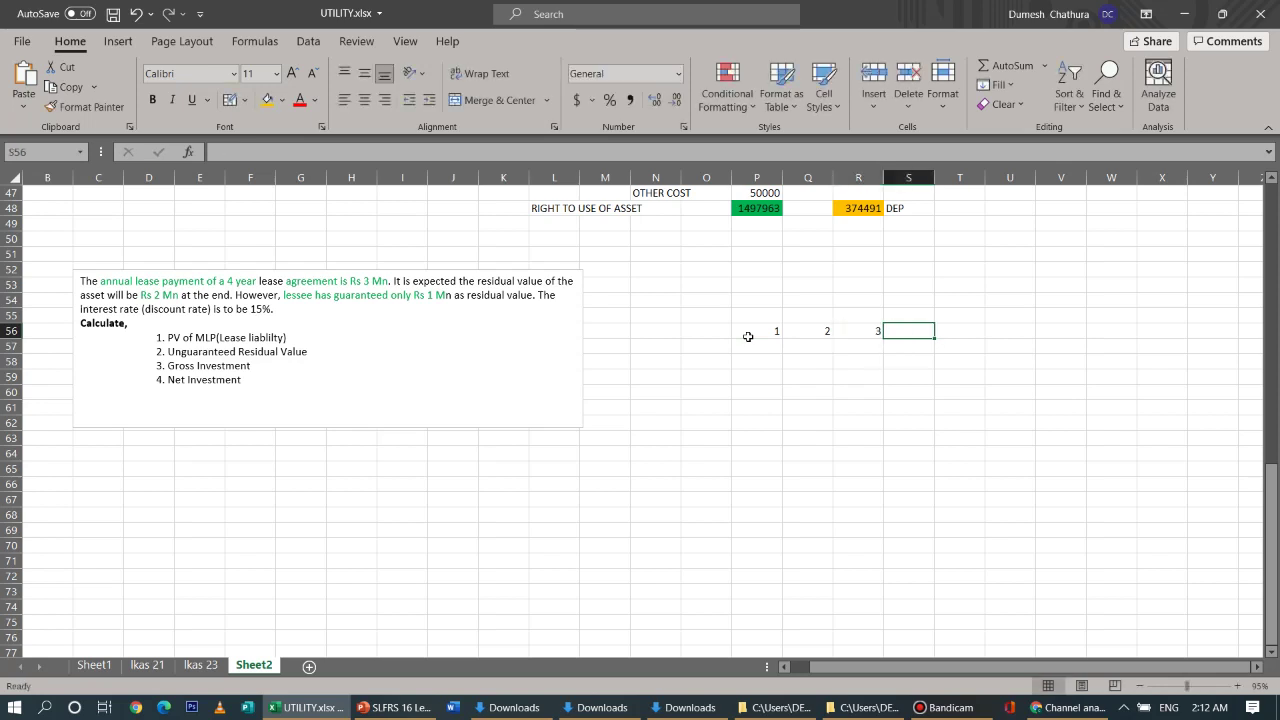
type("4")
key("Tab")
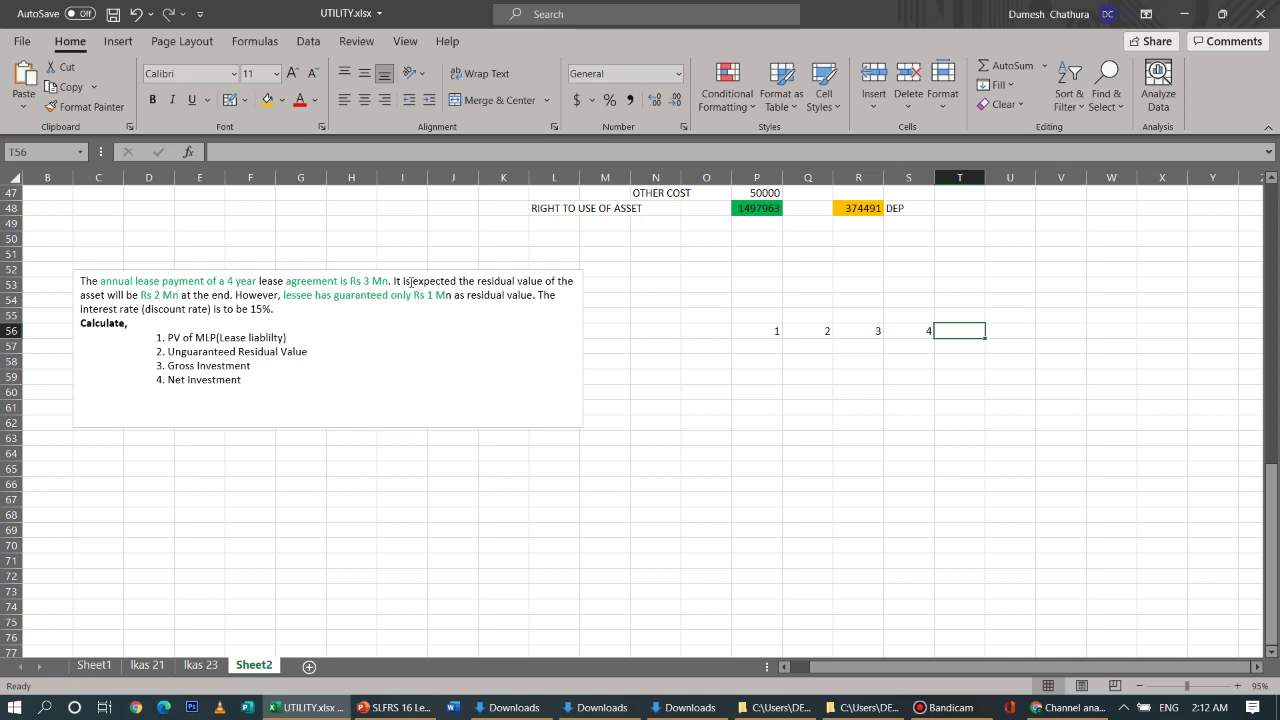
Label the year row "year" in O56 and the row below it "pmt" in O57
left_click(763, 348)
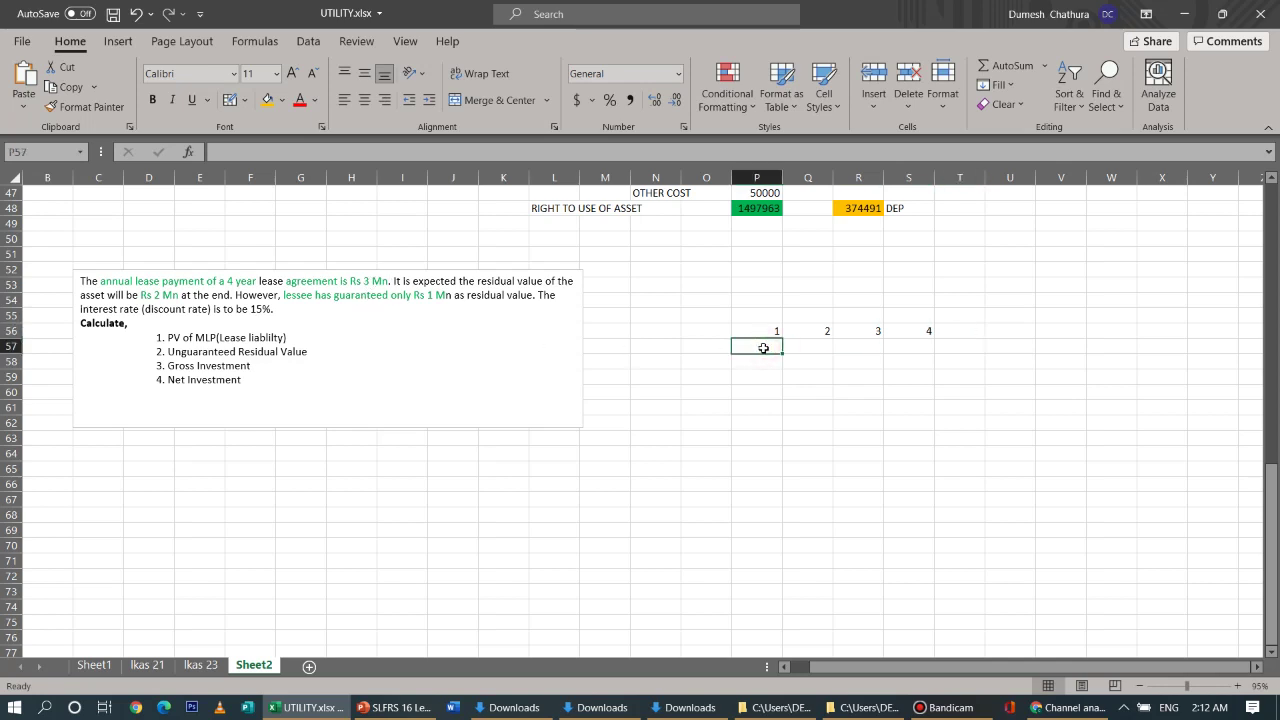
left_click(706, 331)
type("ye")
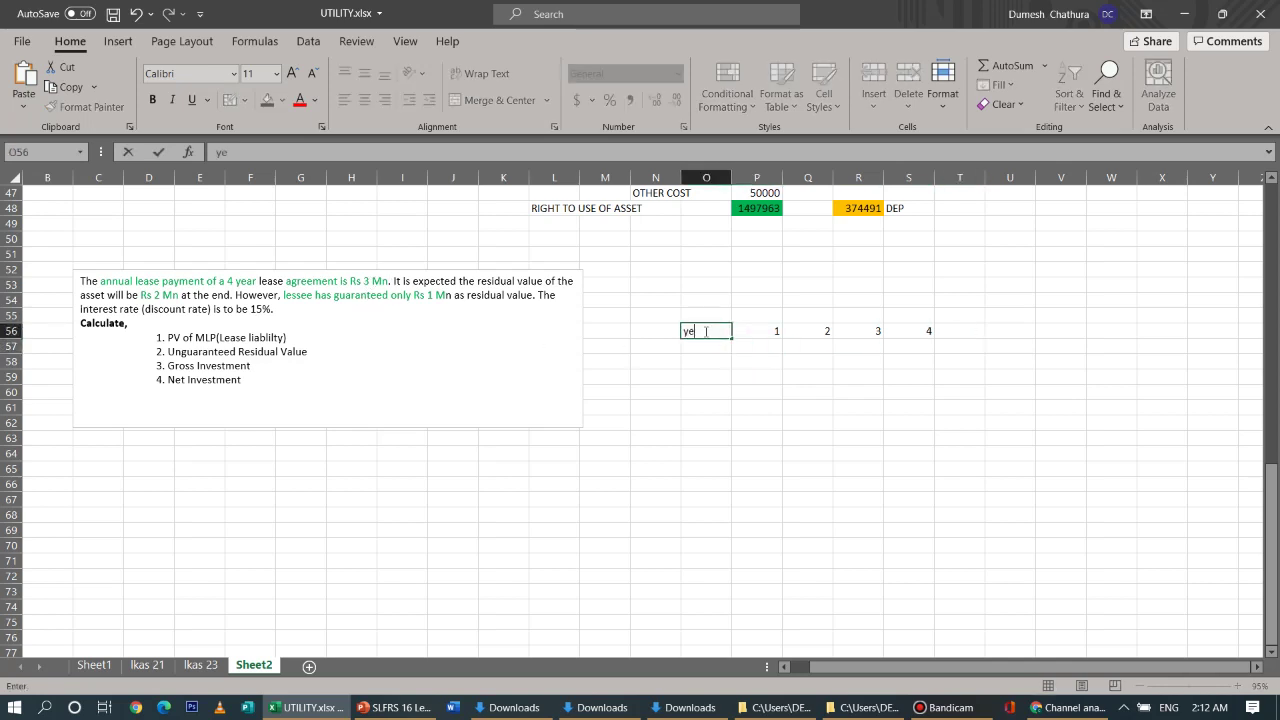
type("ar")
key("ctrl+Return")
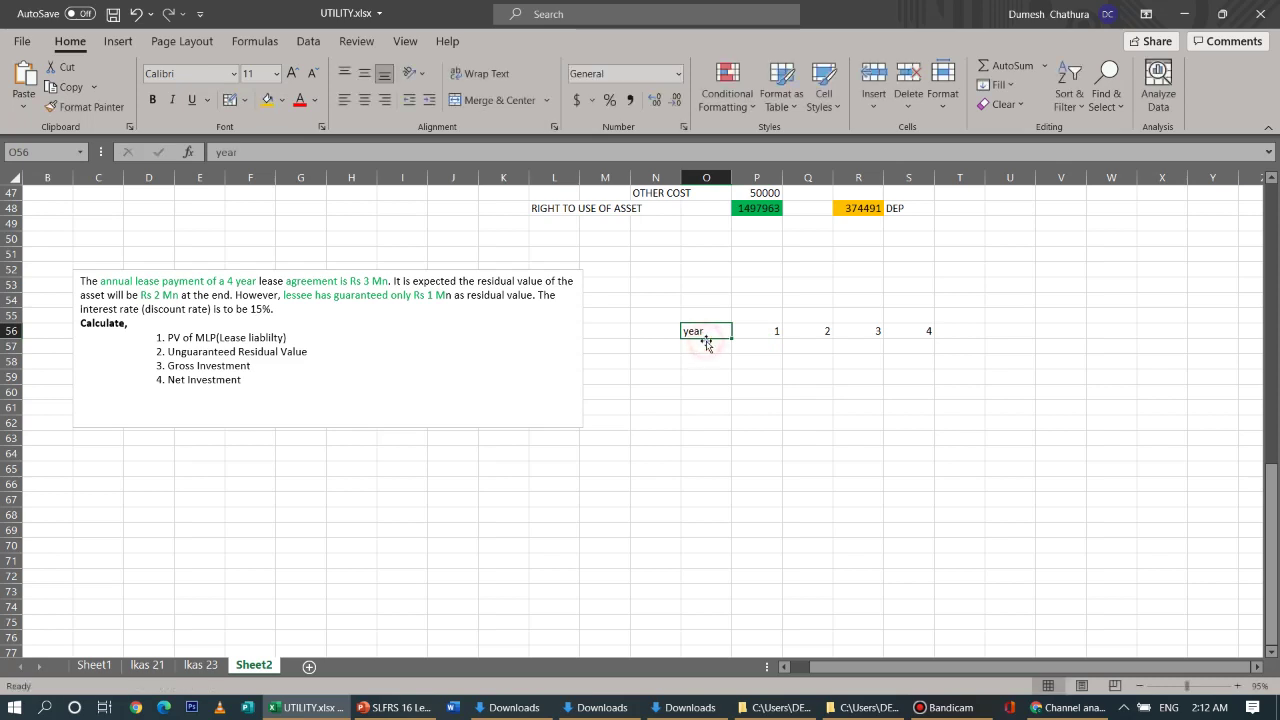
left_click(697, 346)
type("pmt")
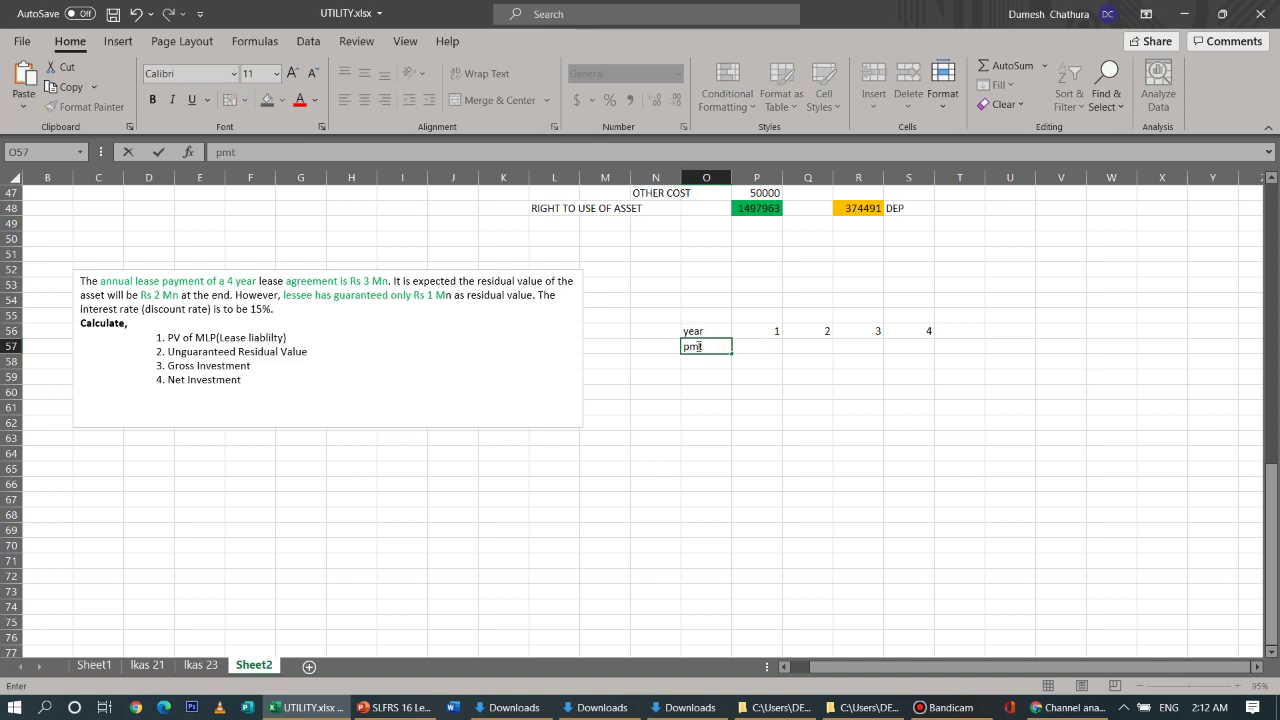
left_click(915, 302)
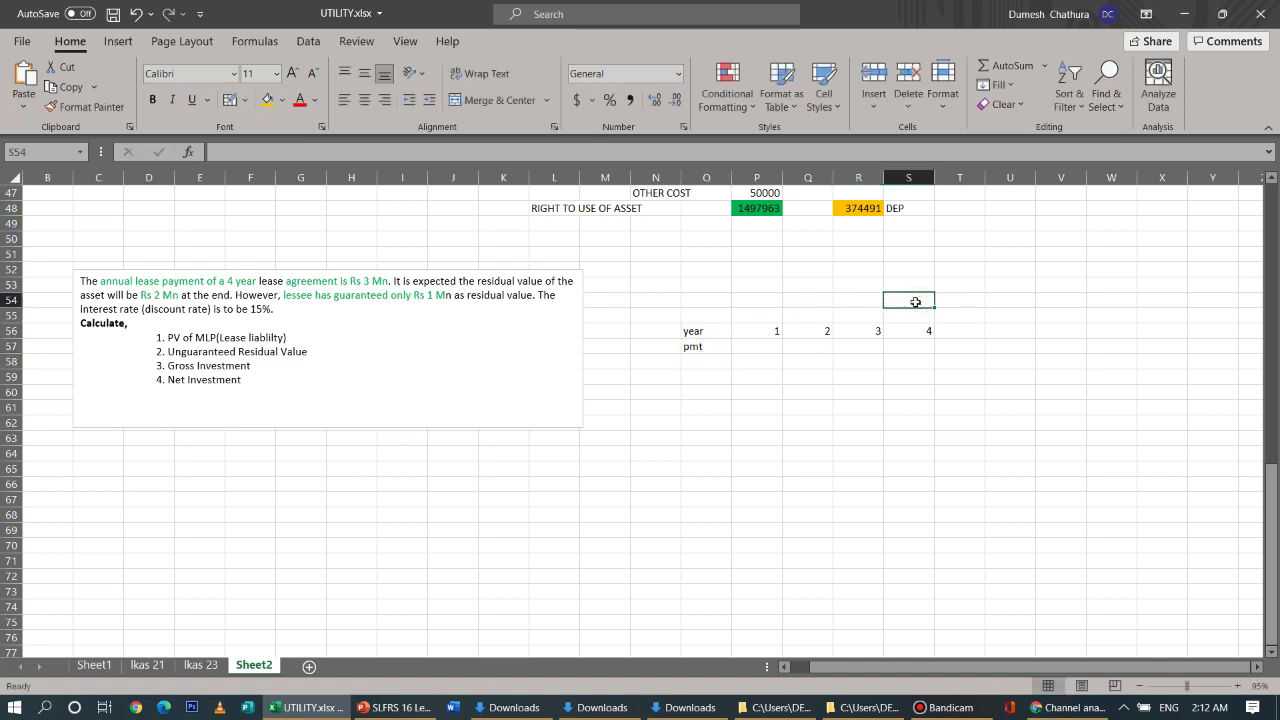
type("re")
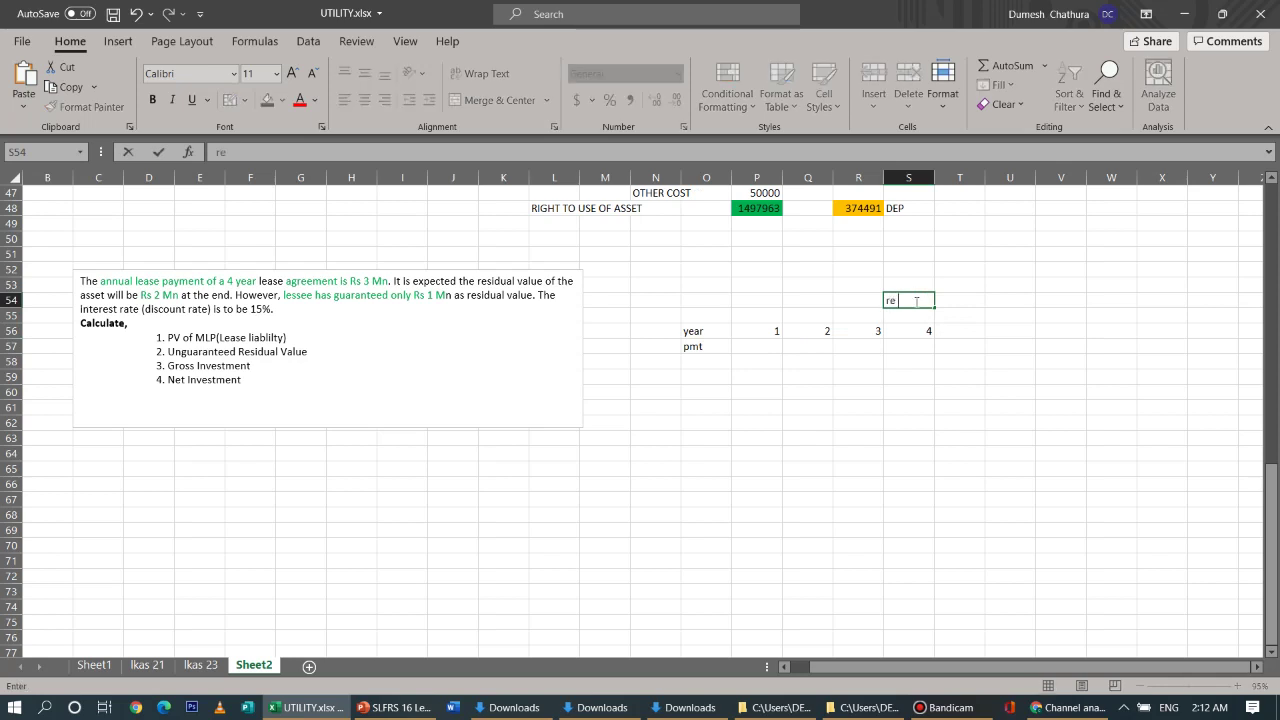
type(" ,")
key("BackSpace")
key("BackSpace")
key("BackSpace")
key("BackSpace")
Enter a payment of 3 for each of the four years across P57 to S57
left_click(771, 347)
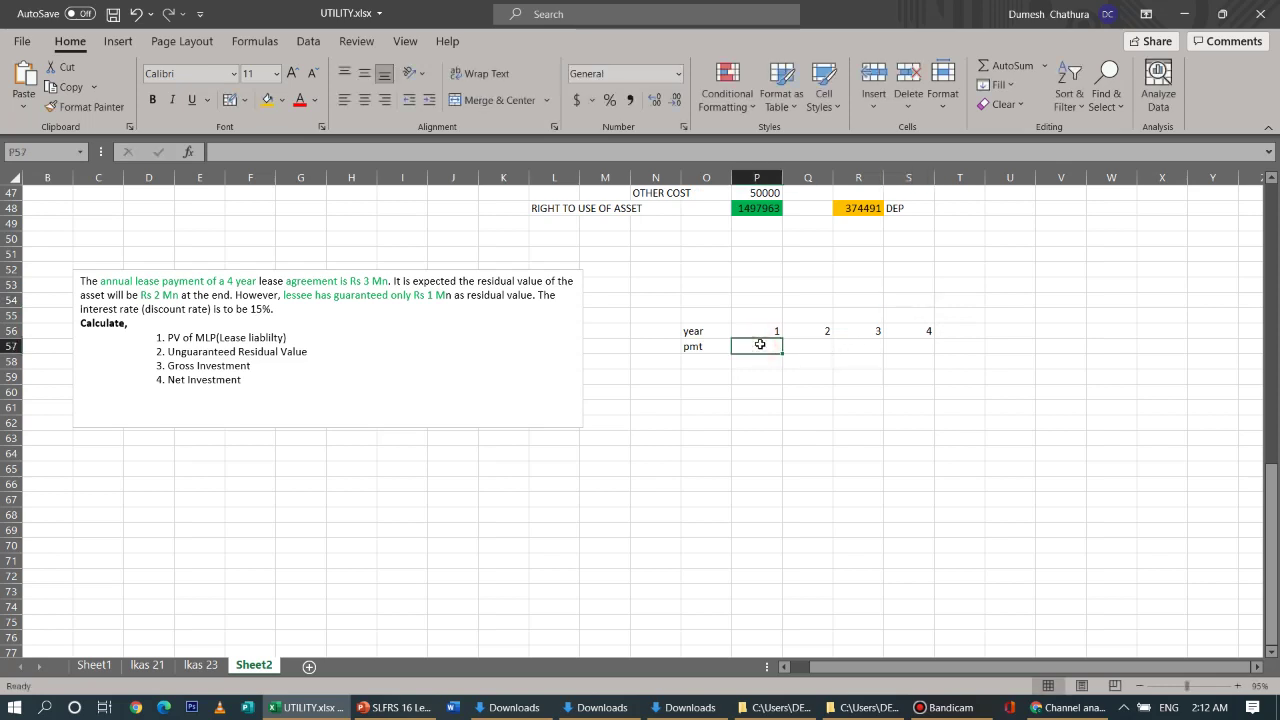
type("3")
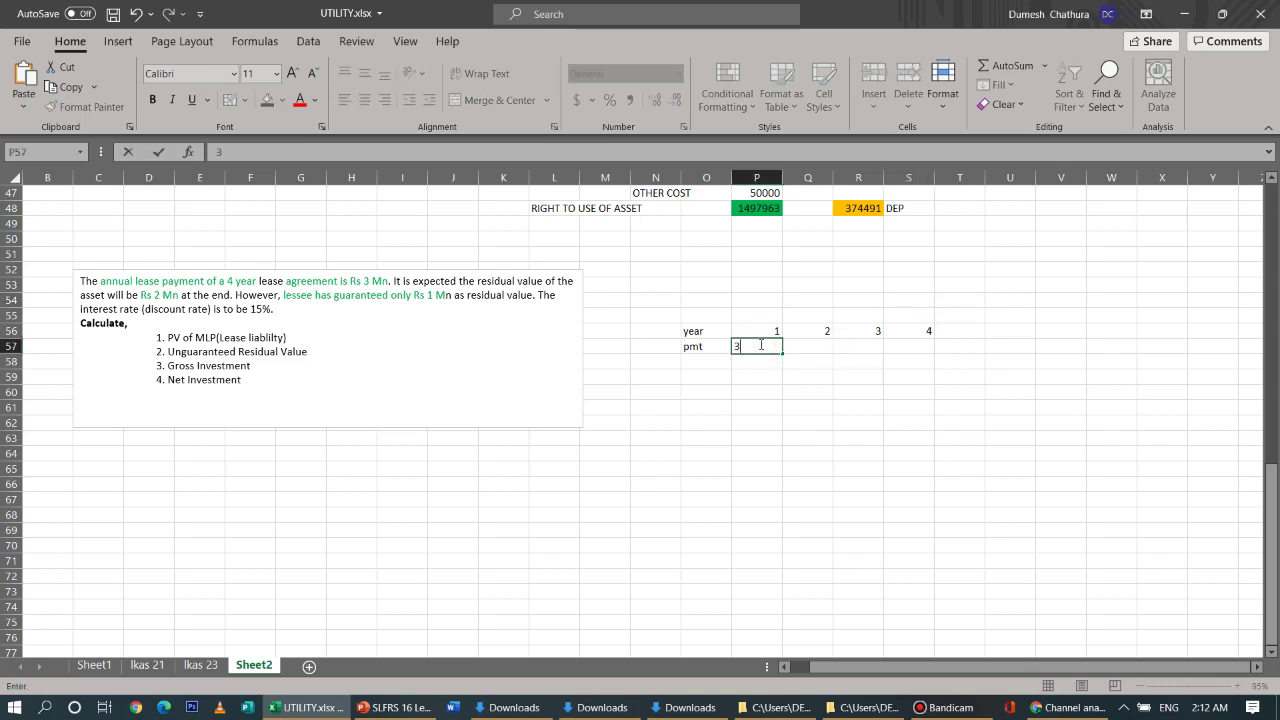
left_click(819, 348)
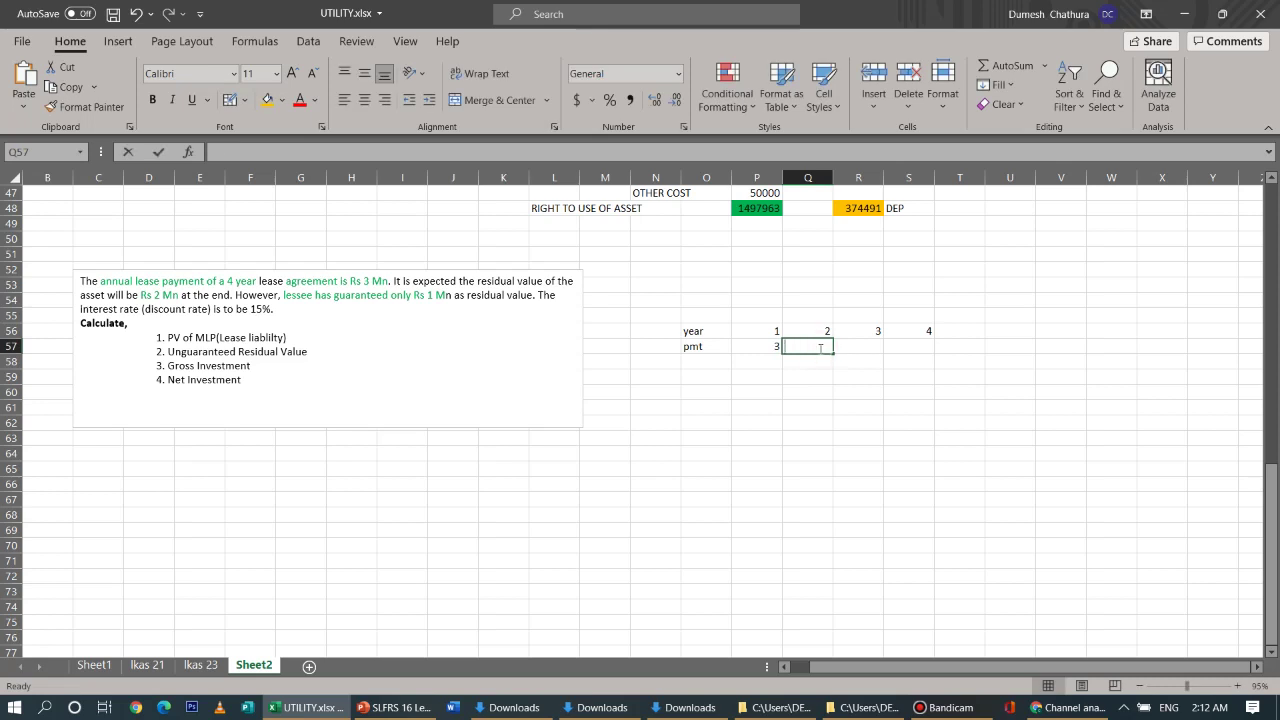
type("3")
left_click(854, 343)
type("3")
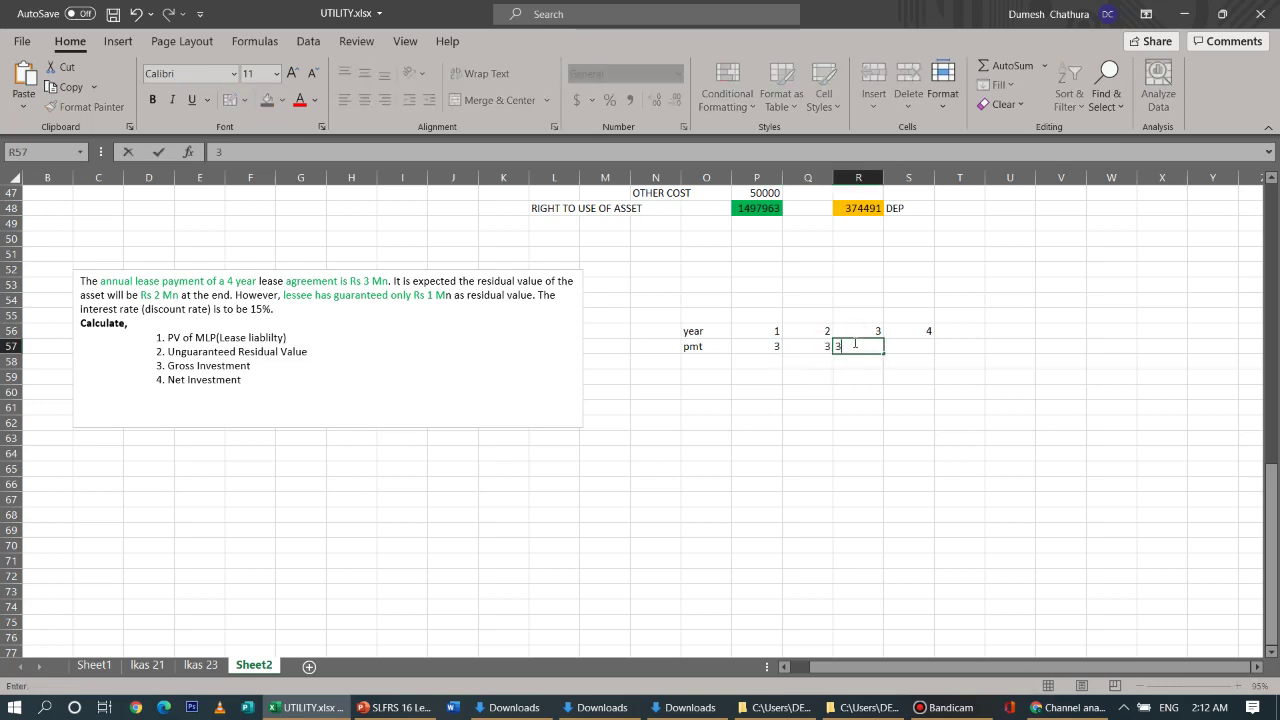
left_click(916, 352)
type("3")
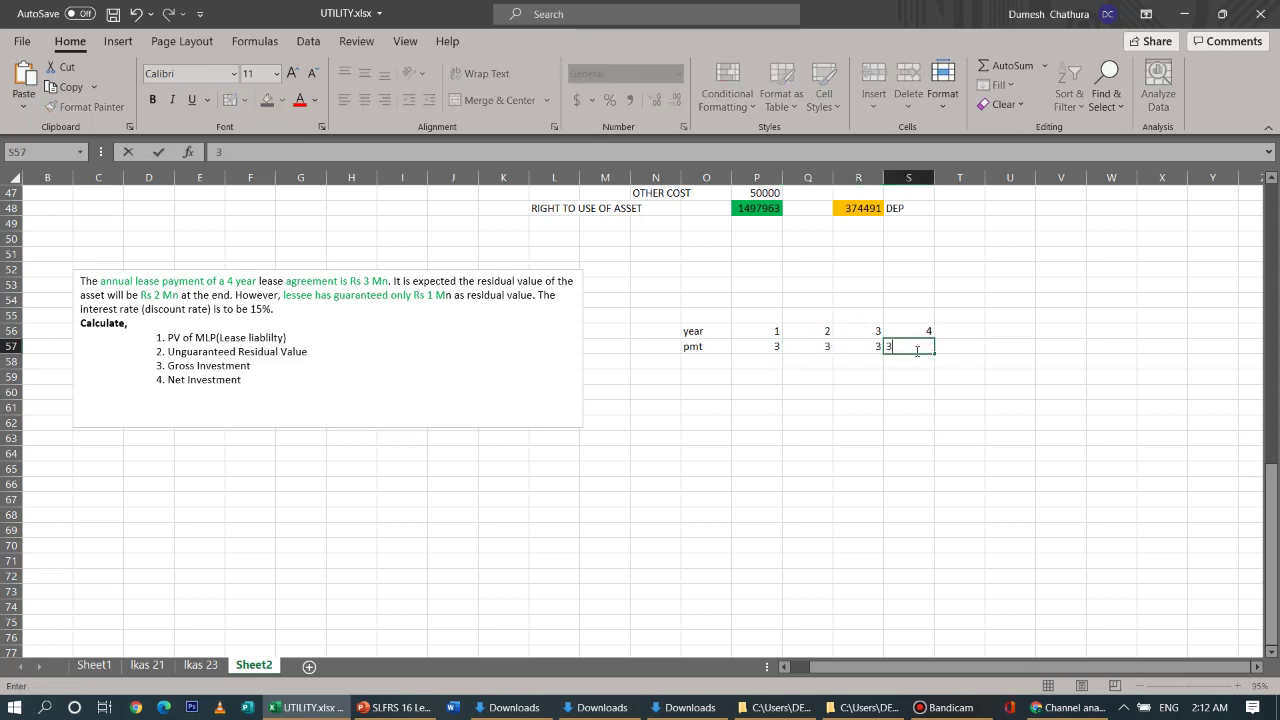
left_click(915, 373)
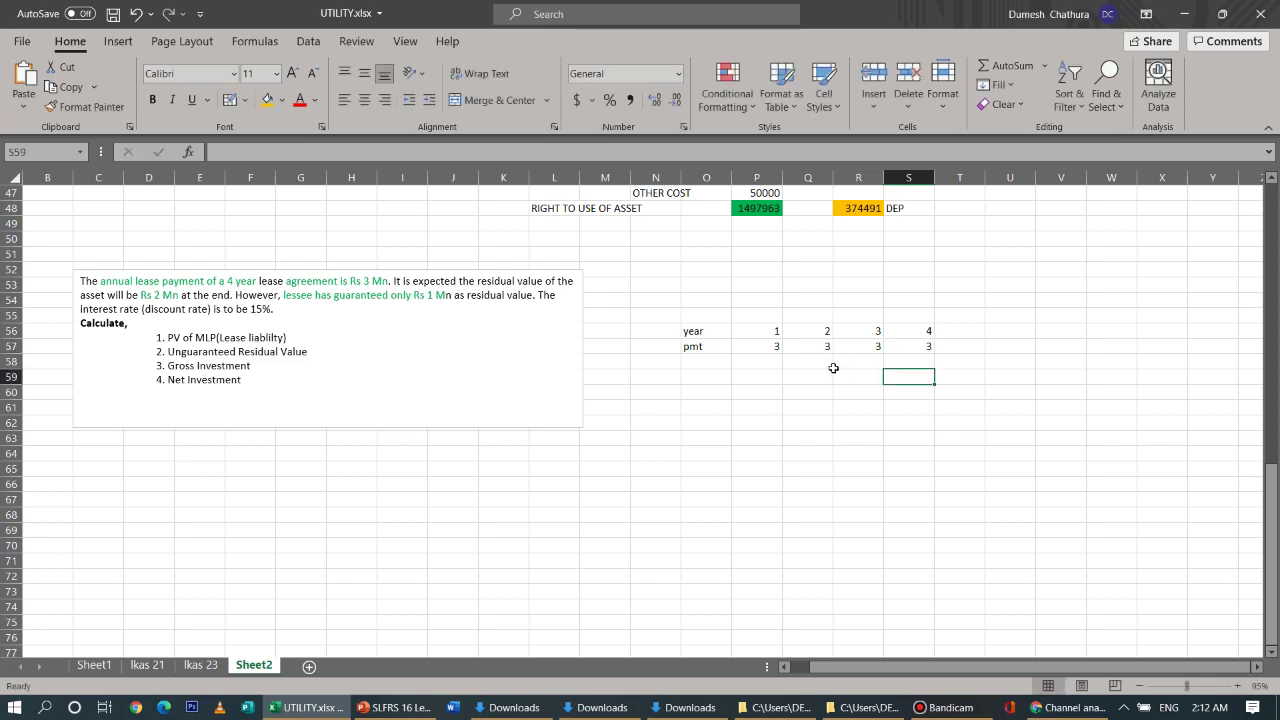
Label the row below the payments "PVIF" in O58 and enter the year 1 factor 0.8696 in P58
left_click(708, 361)
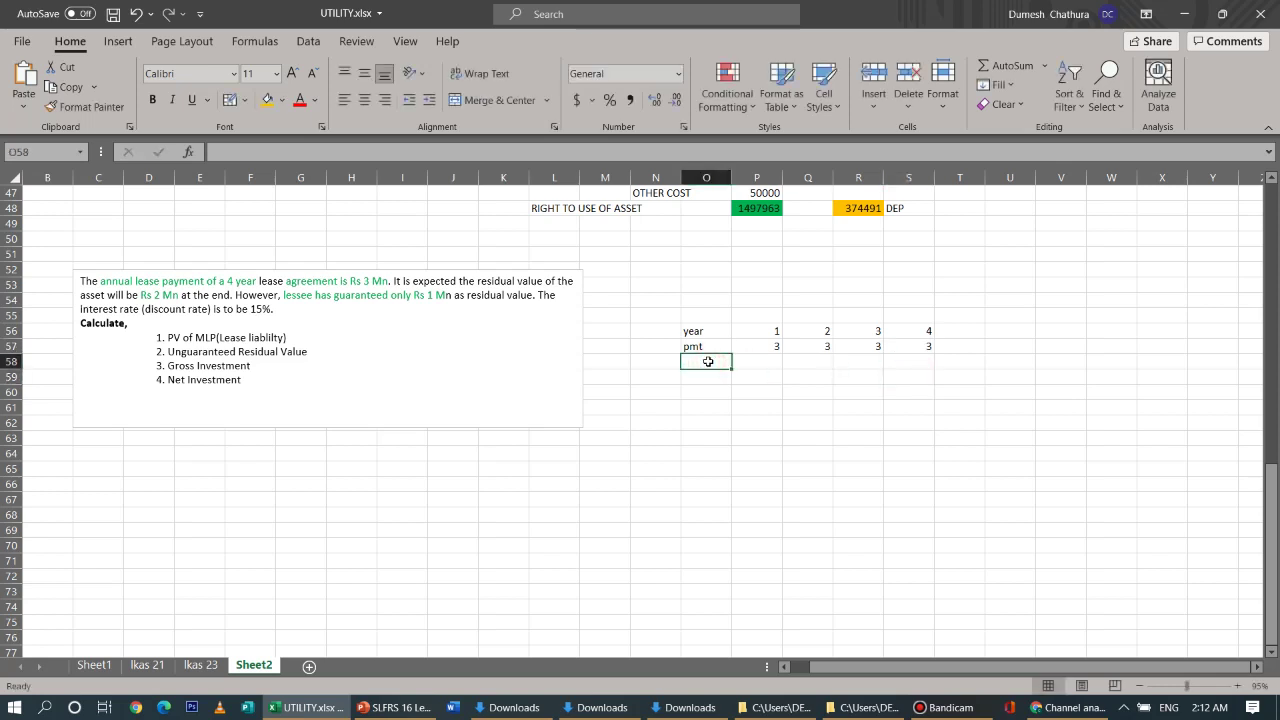
type("PV")
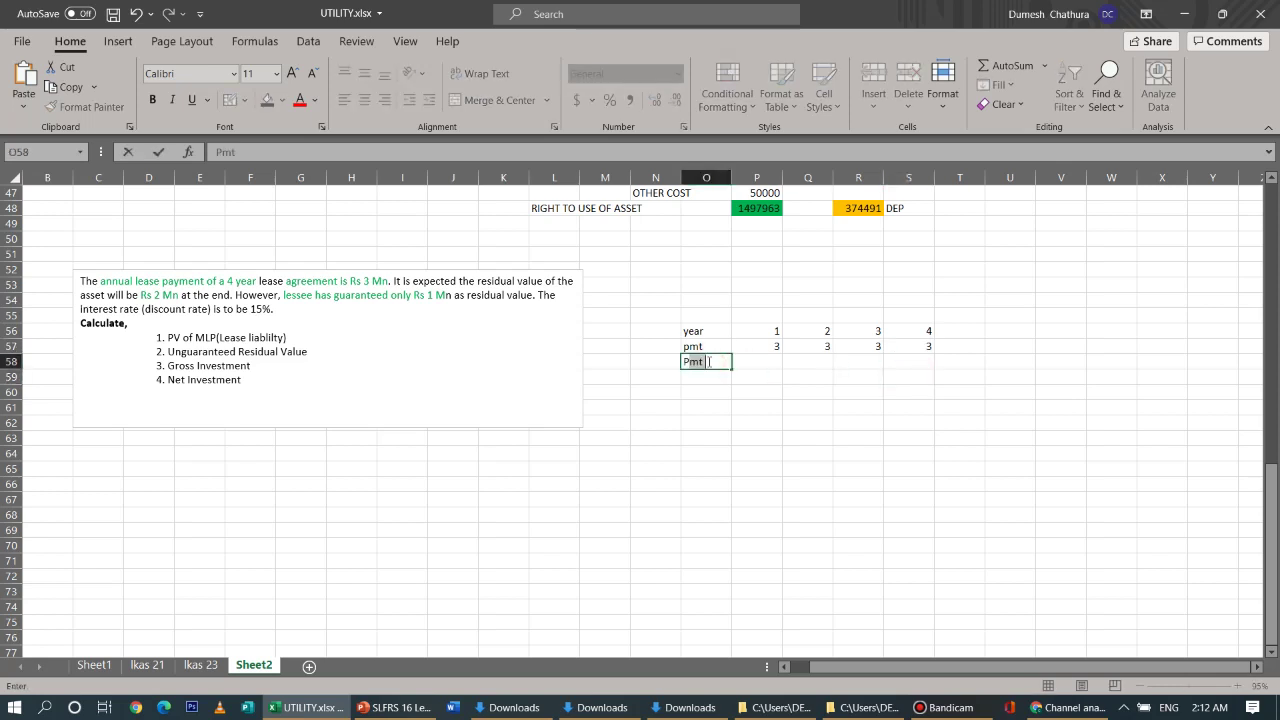
type("IF")
left_click(772, 362)
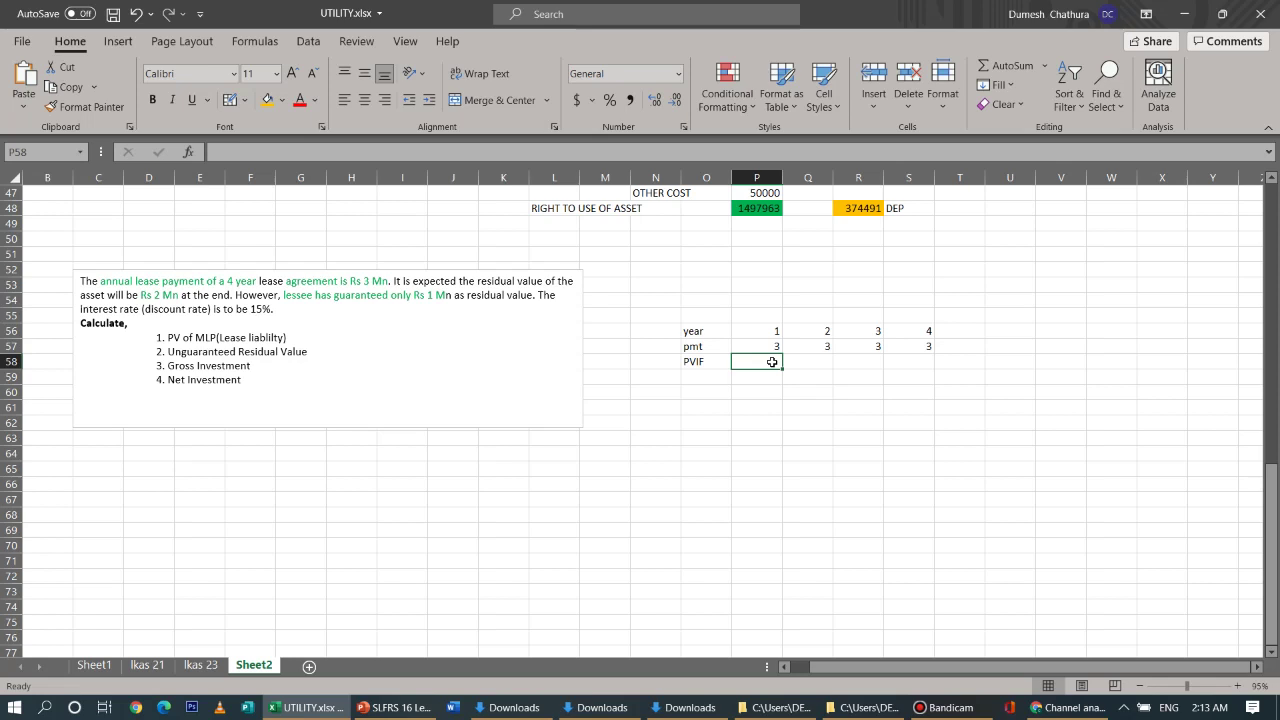
type("0.")
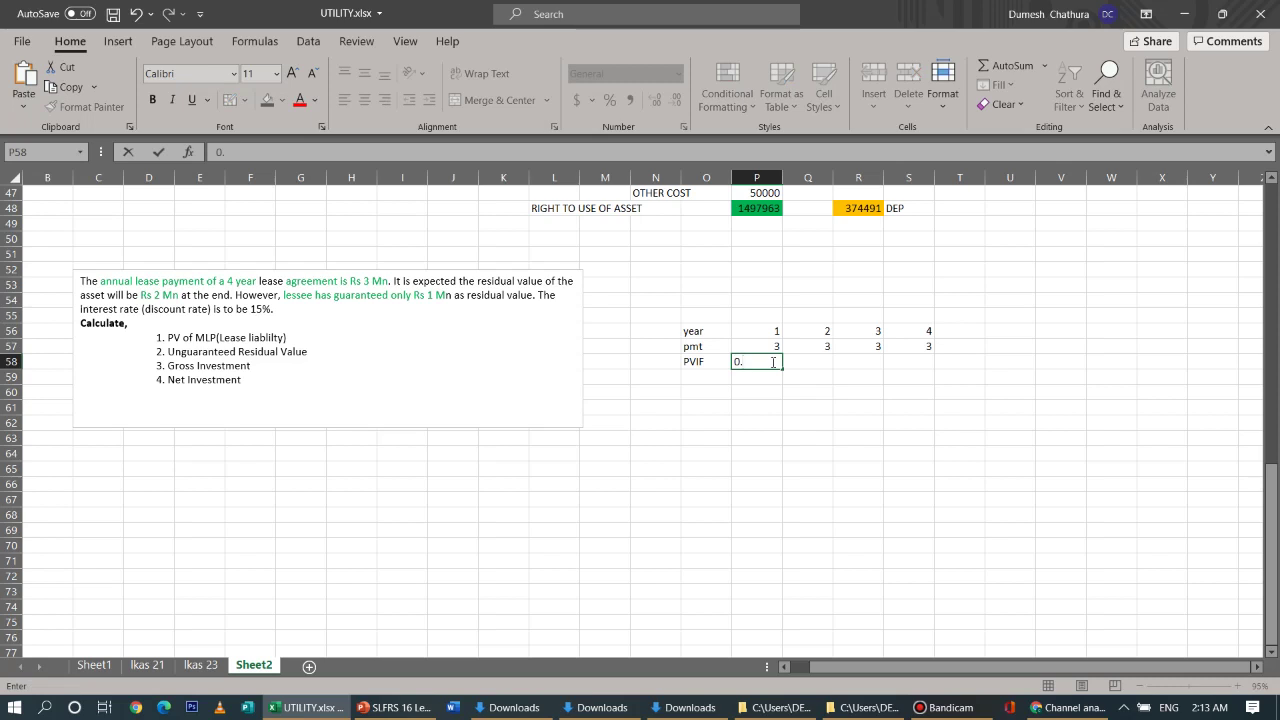
type("86")
type("96")
Enter the PVIF factors 0.7561, 0.6575 and 0.5718 for years 2 to 4 in Q58 to S58
left_click(799, 364)
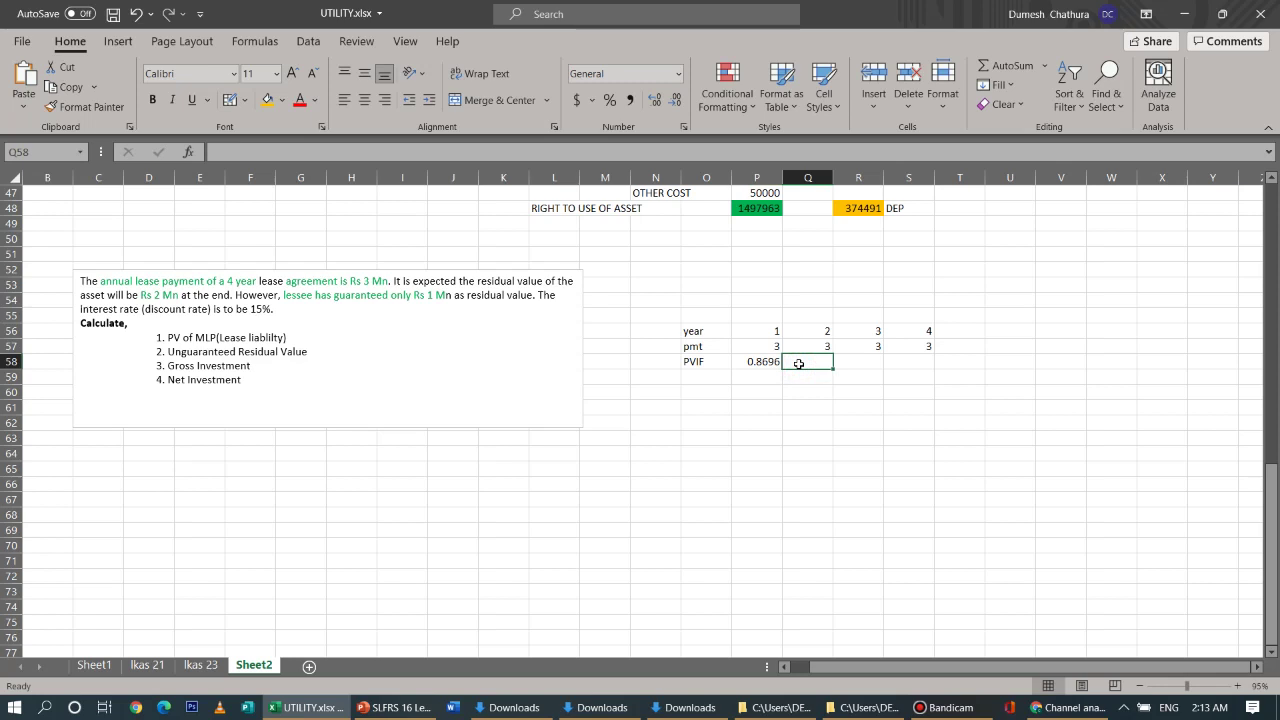
type("0.")
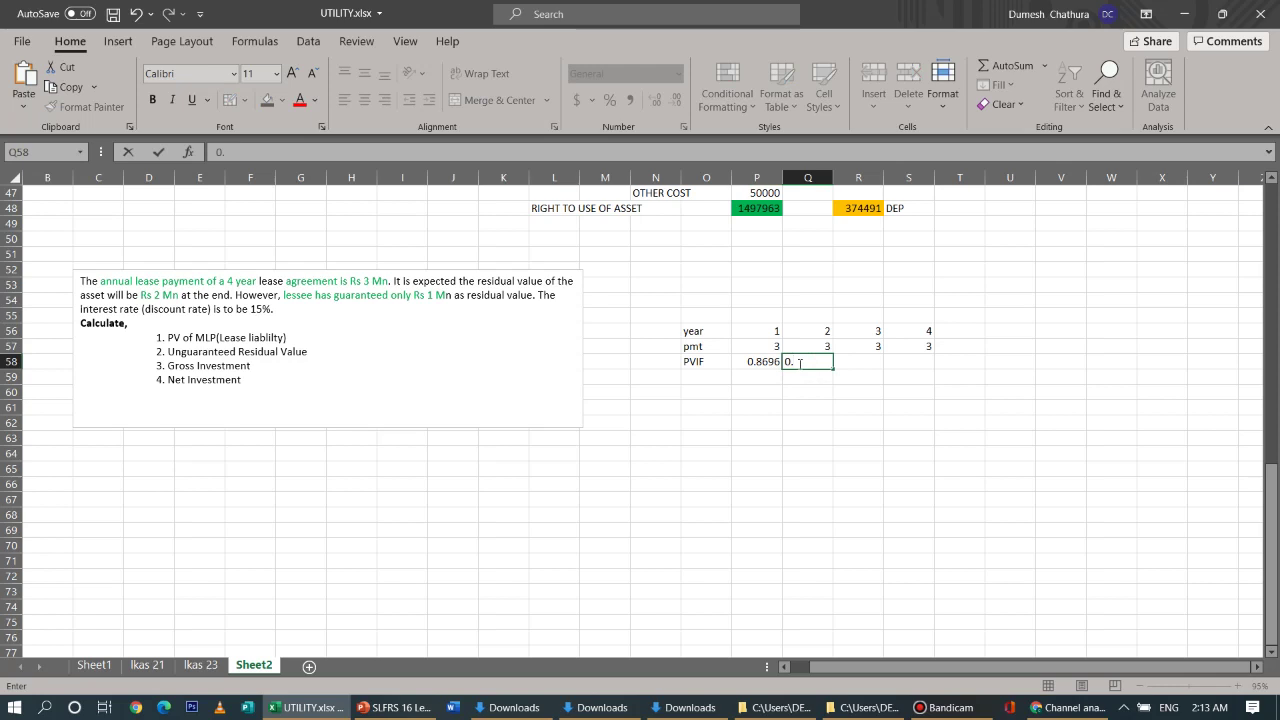
type("7561")
key("Tab")
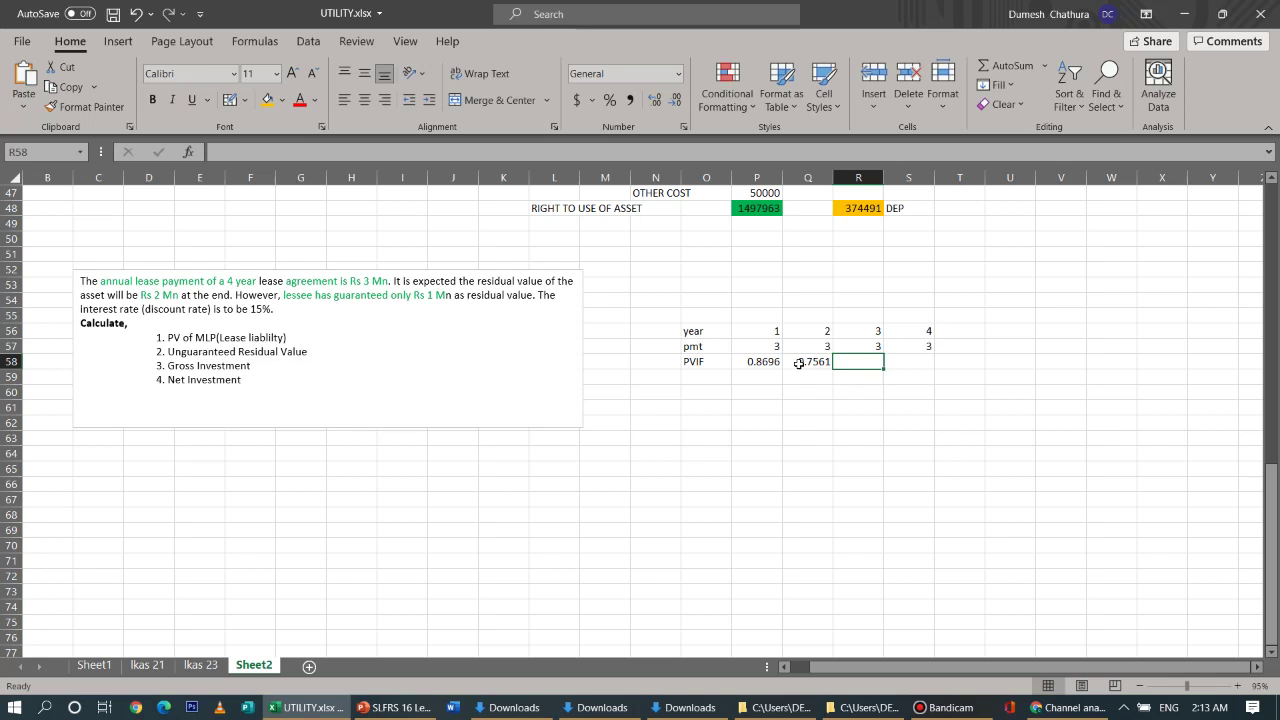
type("0")
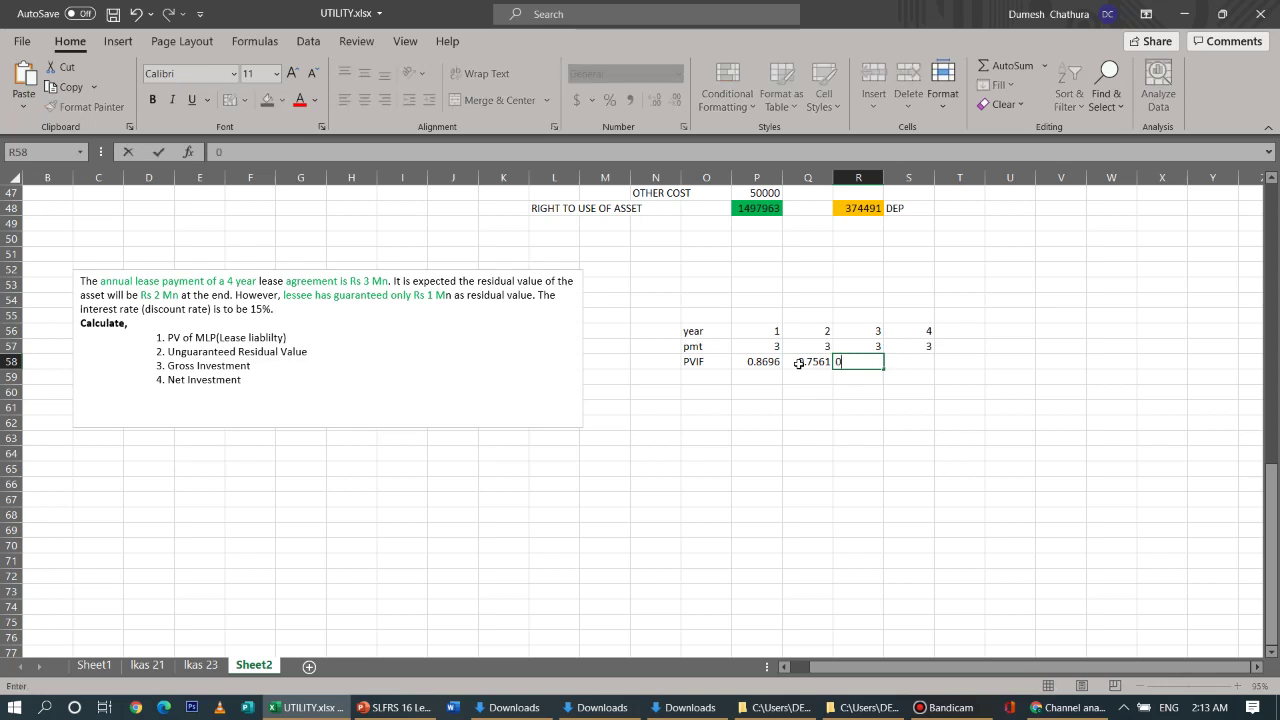
type(".6575")
key("Tab")
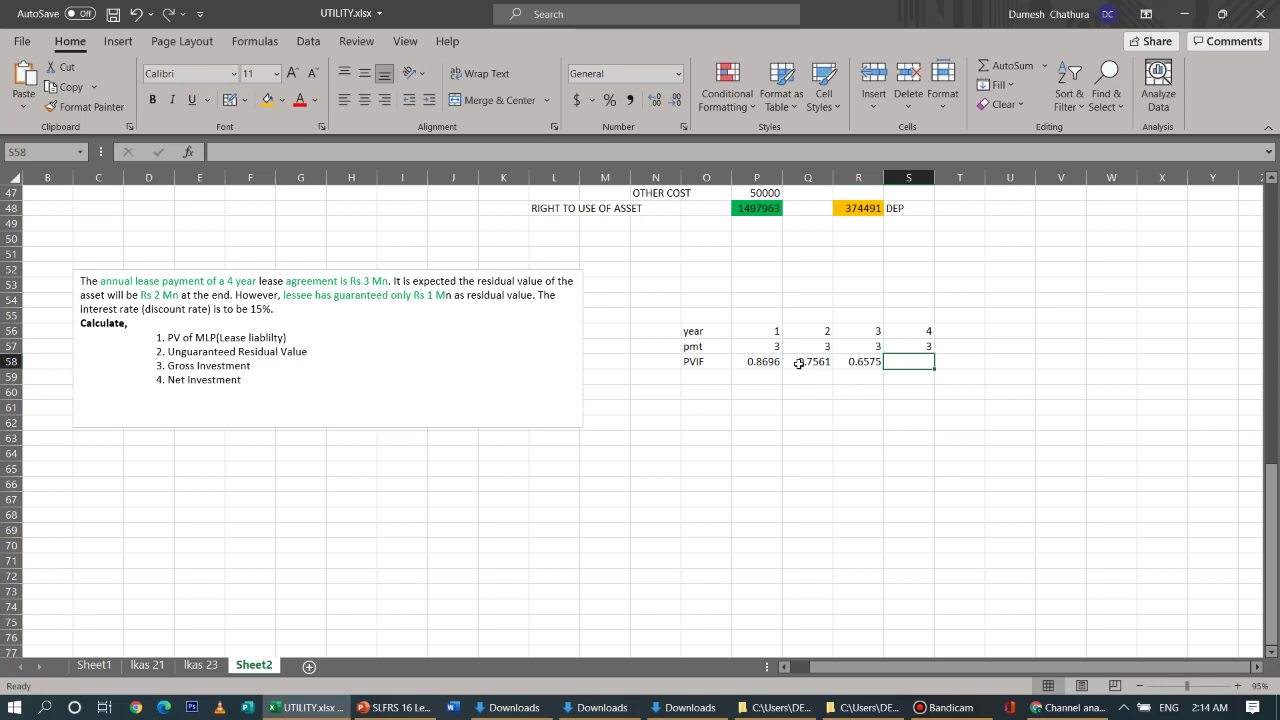
type("0.57")
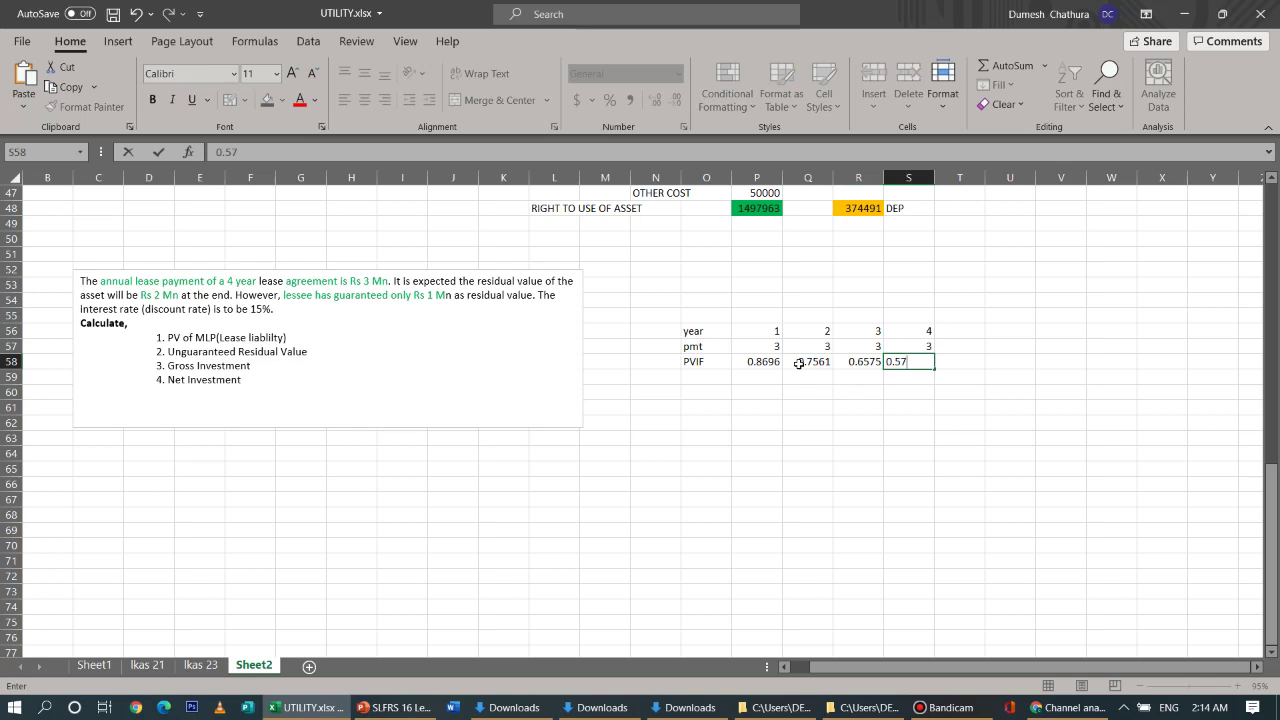
type("18")
left_click(778, 405)
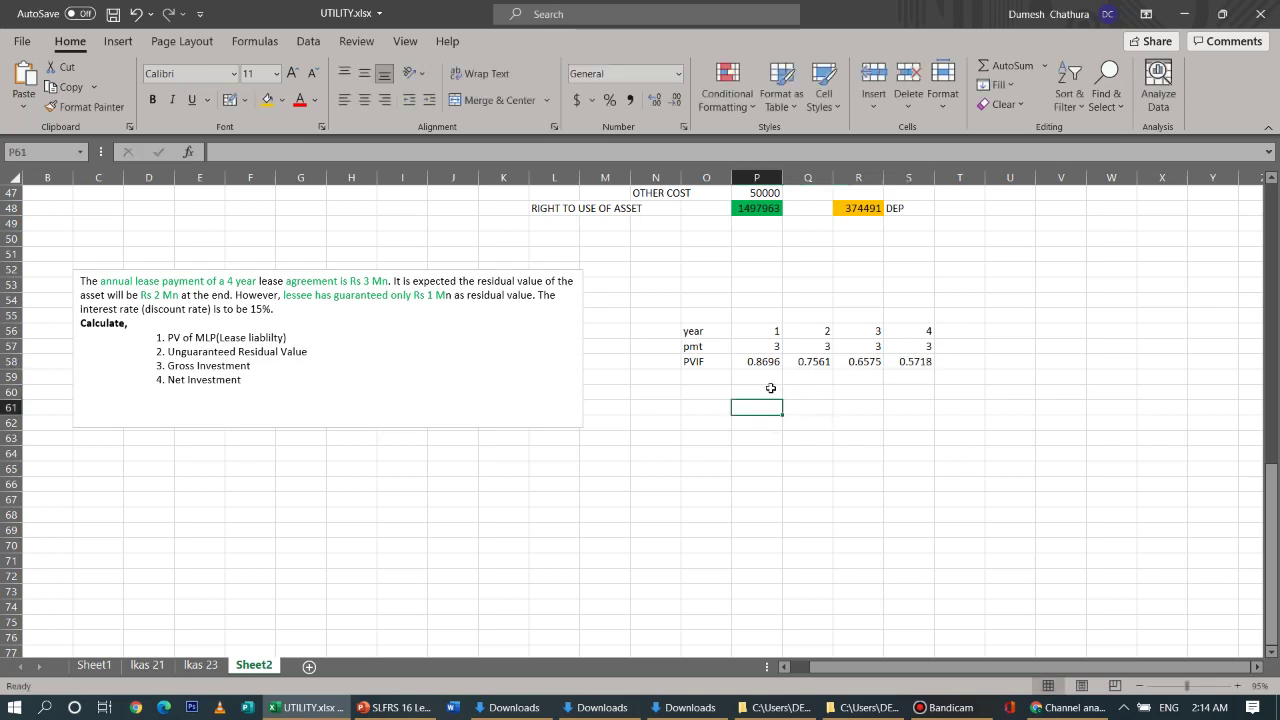
Multiply the year 1 payment by its PVIF with =P57*P58 in P59 and fill the formula across to S59
left_click(757, 377)
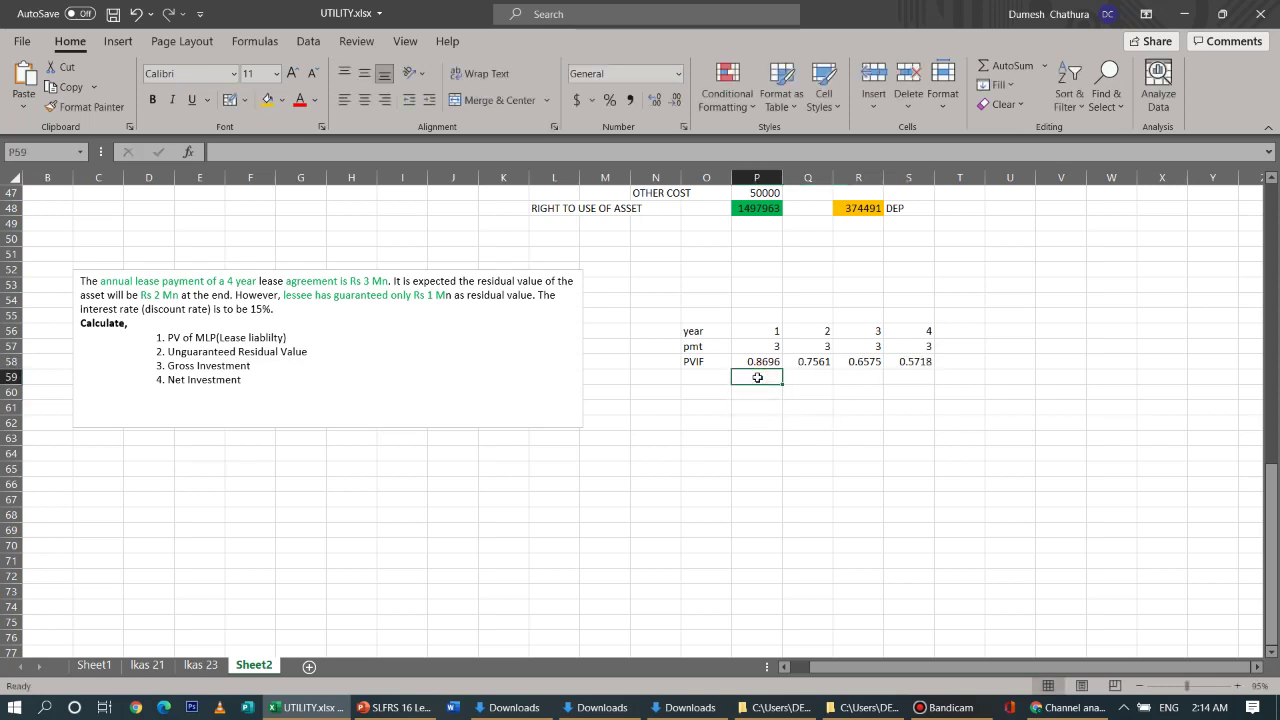
type("=")
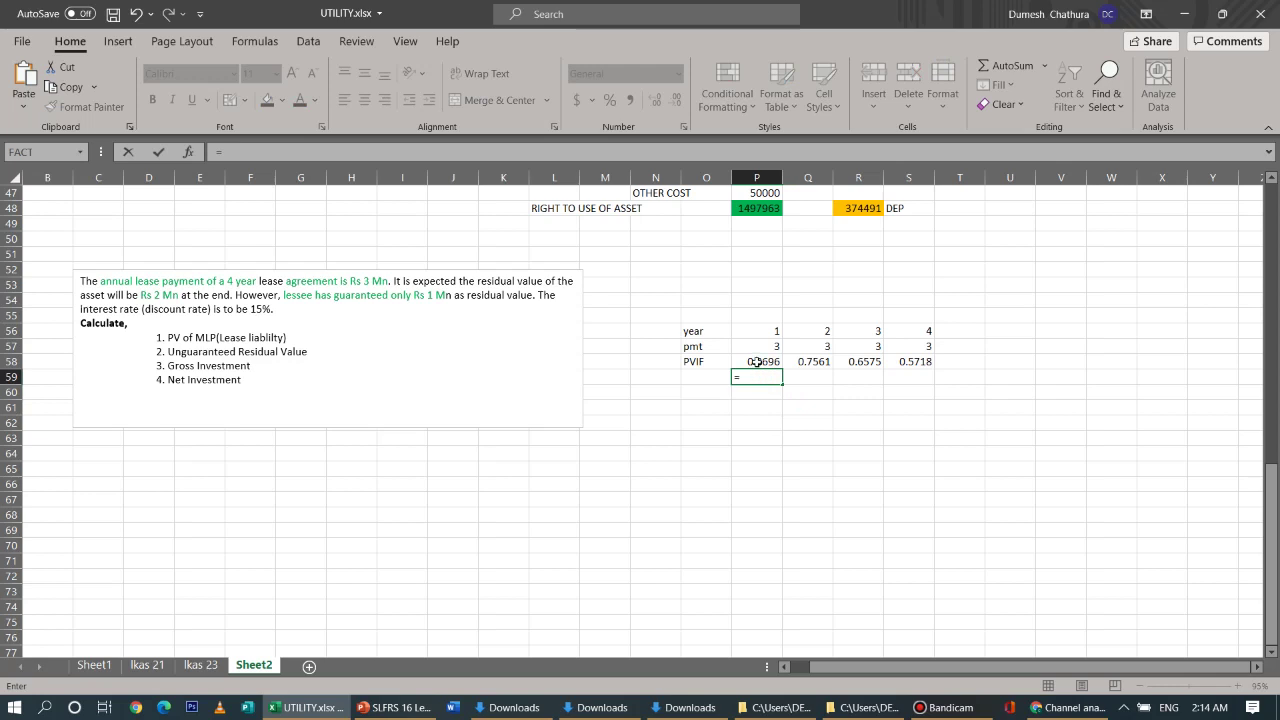
left_click(760, 350)
type("*")
left_click(762, 362)
key("Return")
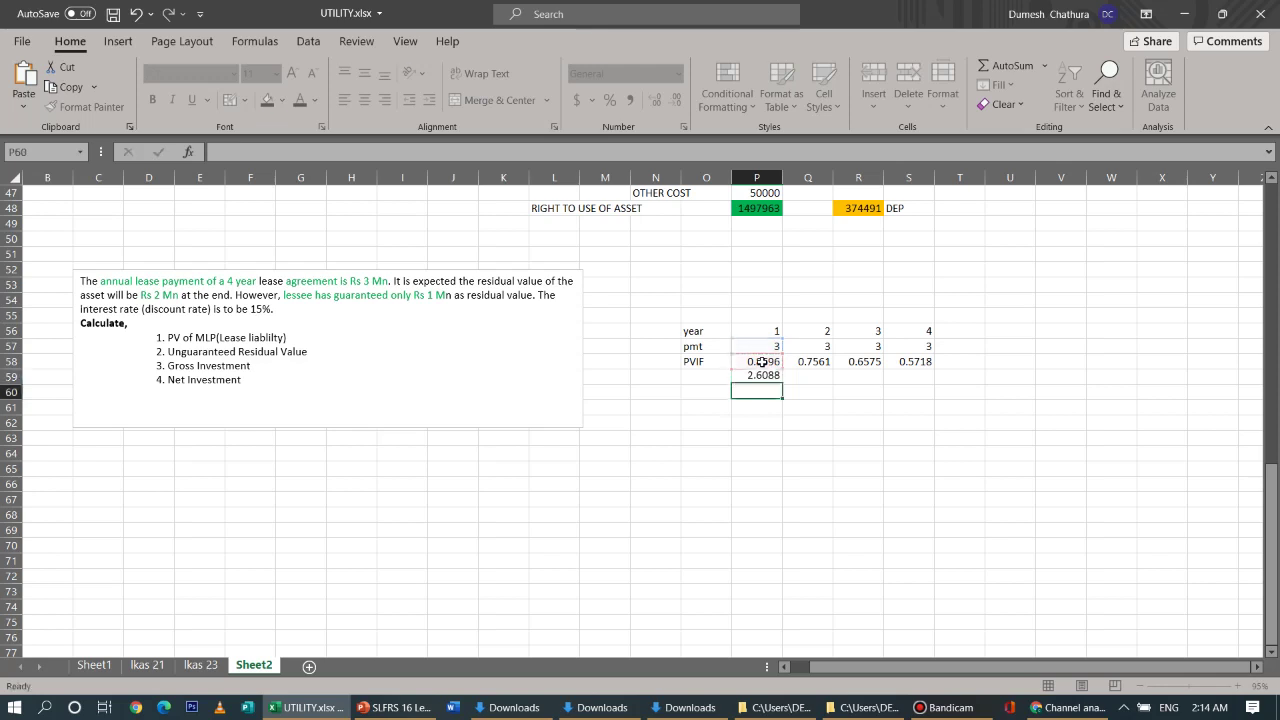
left_click(760, 377)
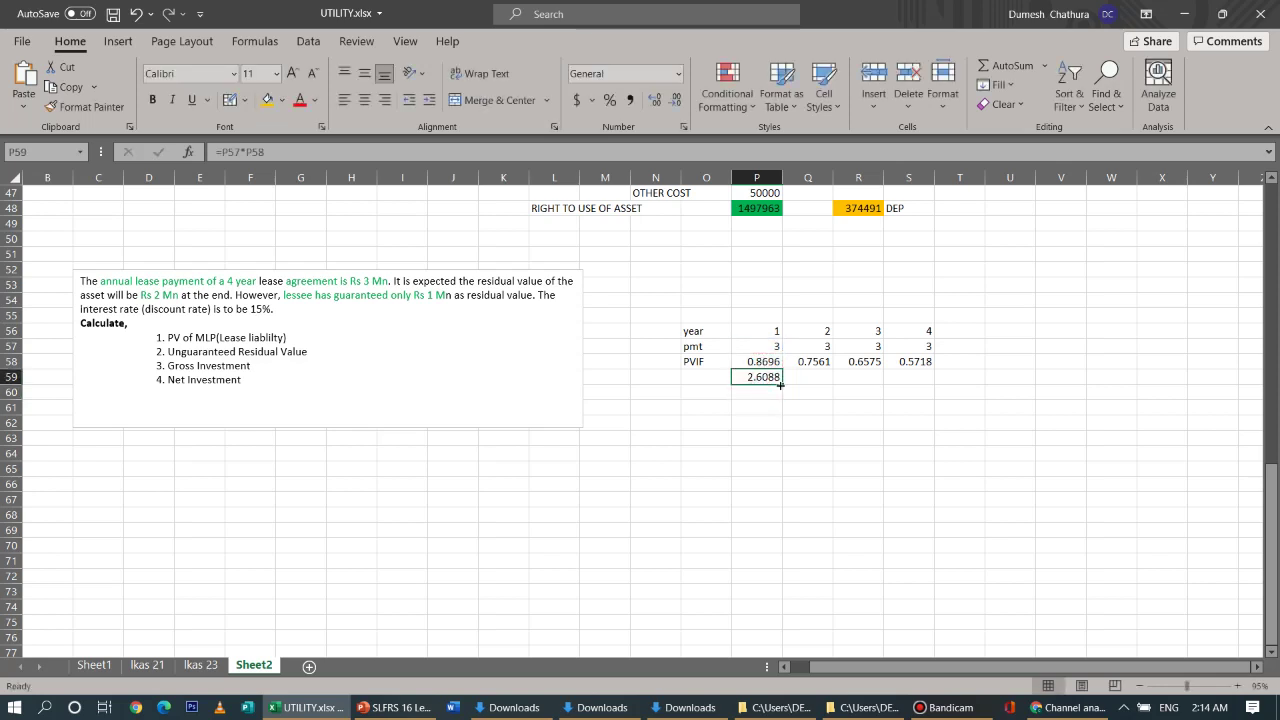
left_click_drag(782, 384, 926, 377)
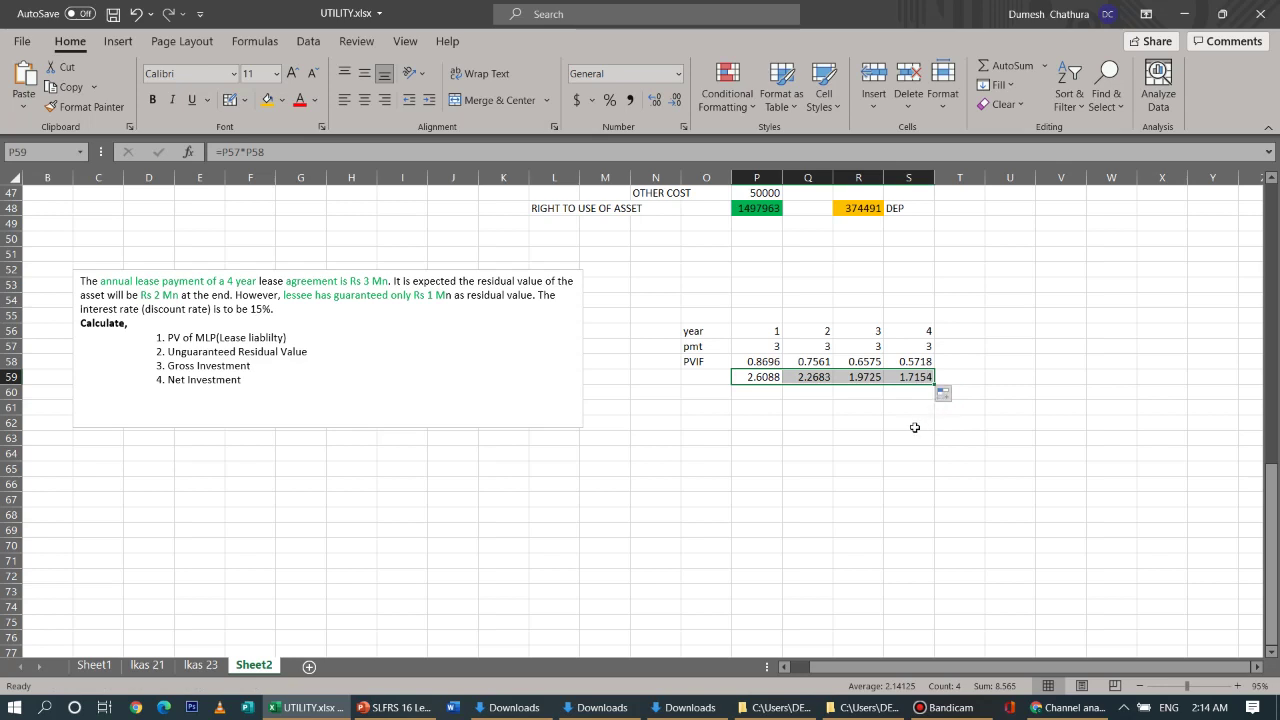
Sum the PVIF row P58:S58 in T58 and fill the sum formula into T59 and T57
left_click(950, 366)
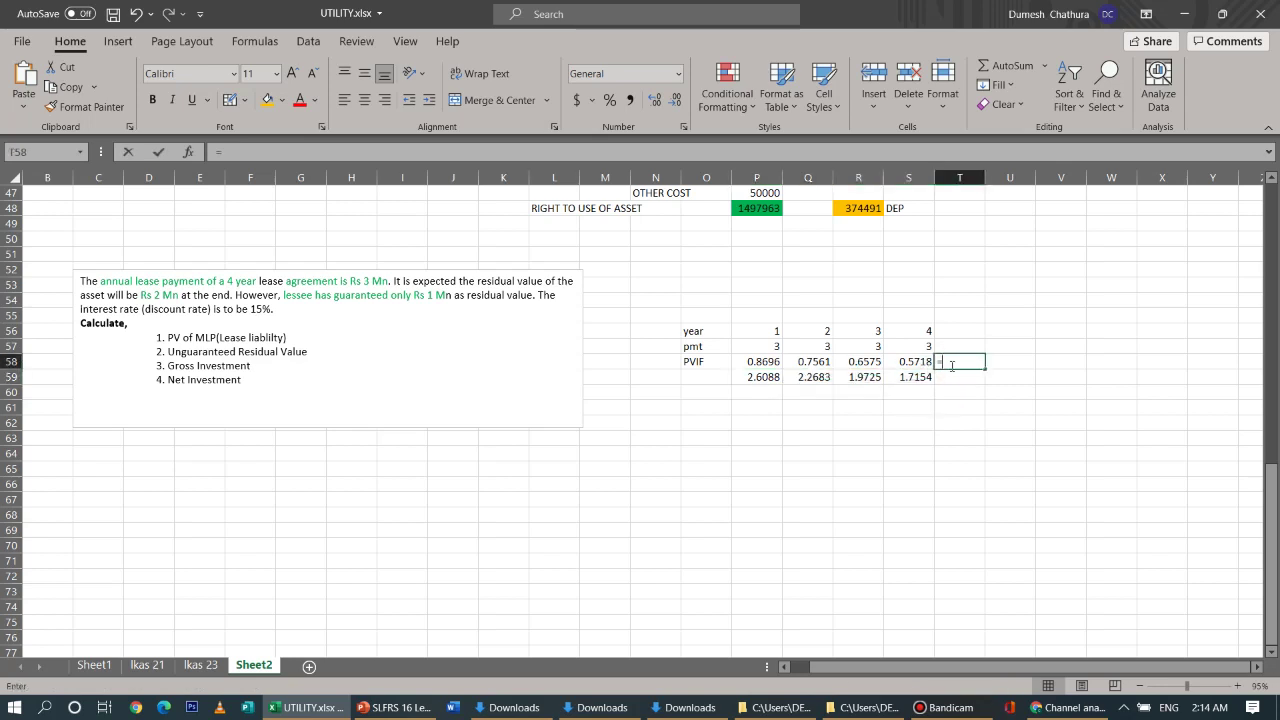
type("=")
left_click(1022, 74)
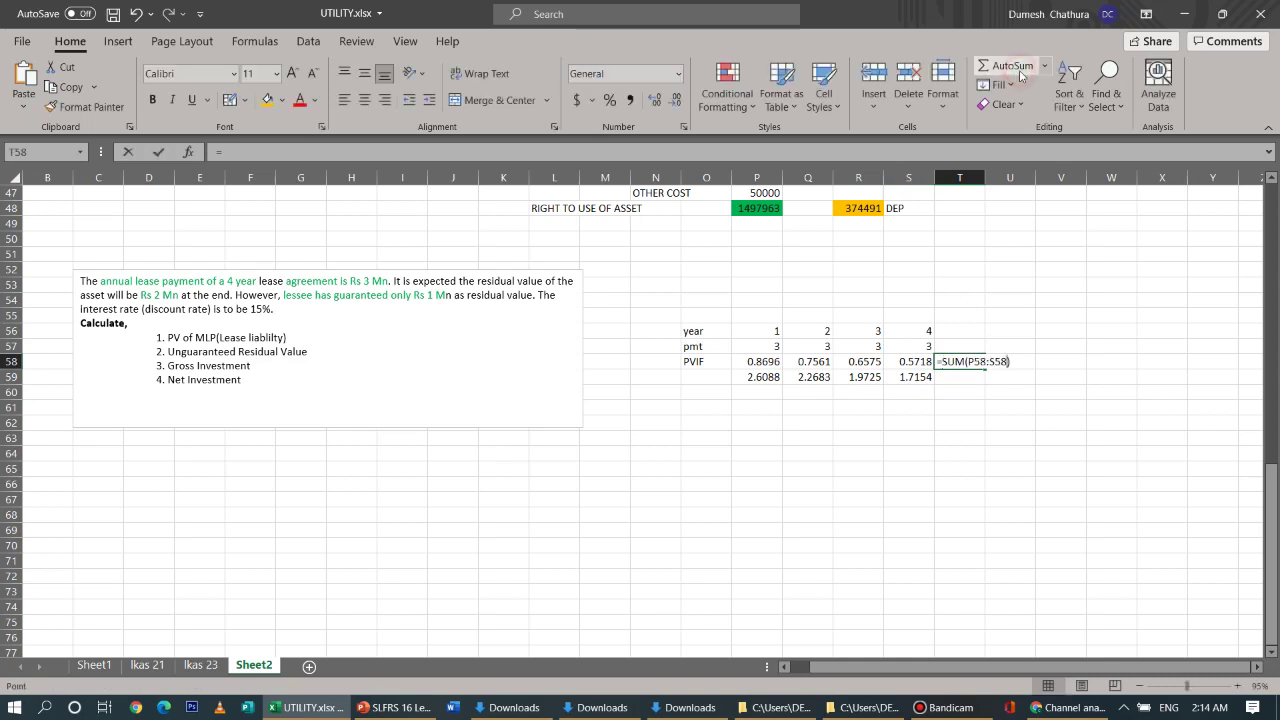
key("Return")
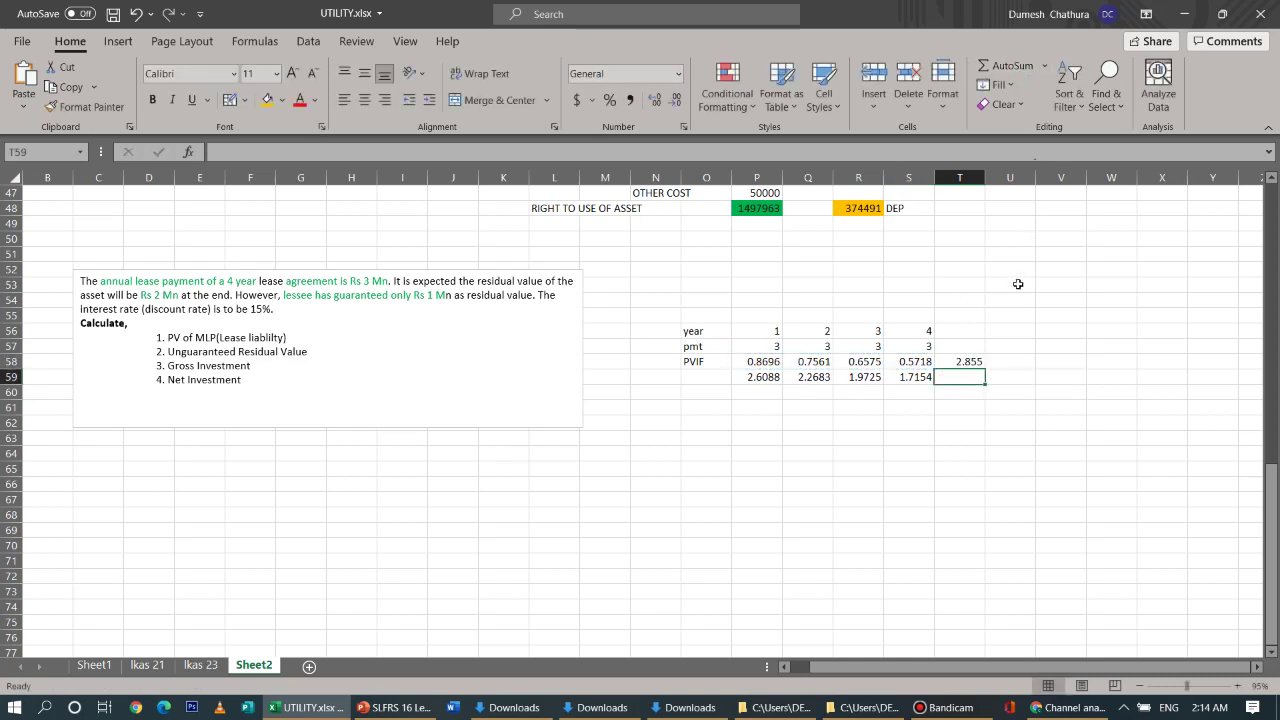
left_click(974, 361)
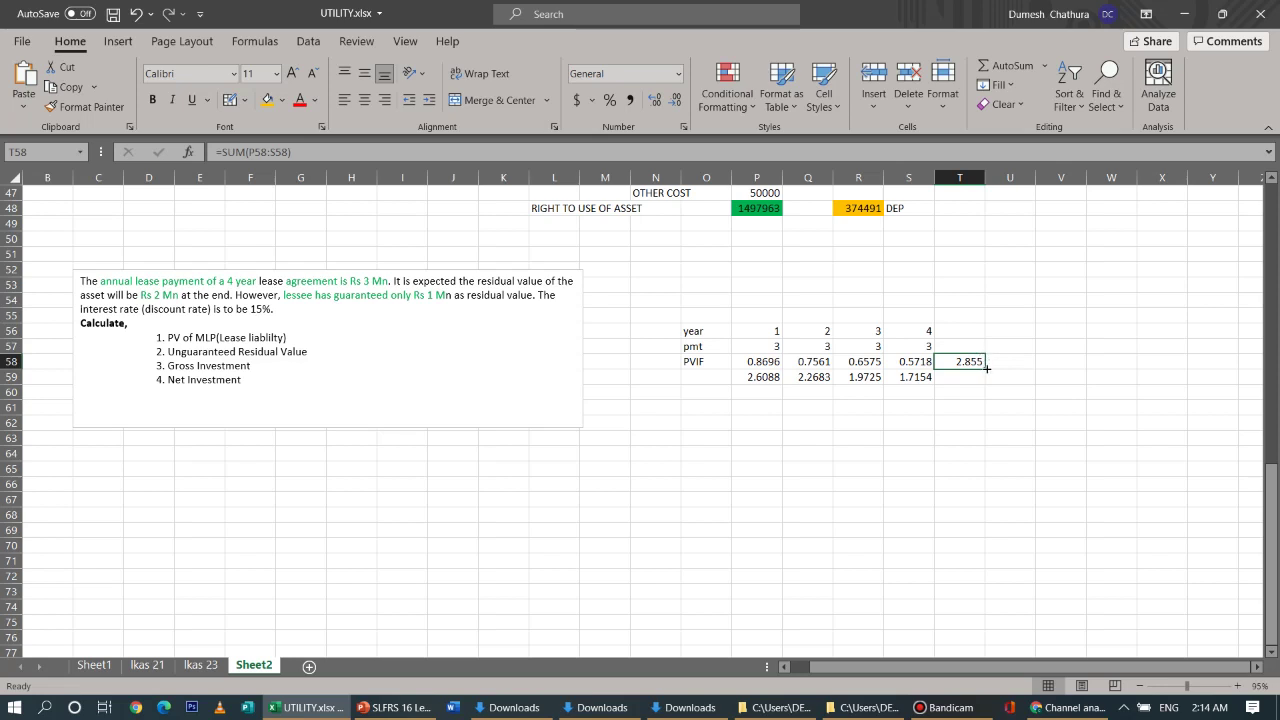
left_click_drag(985, 365, 985, 380)
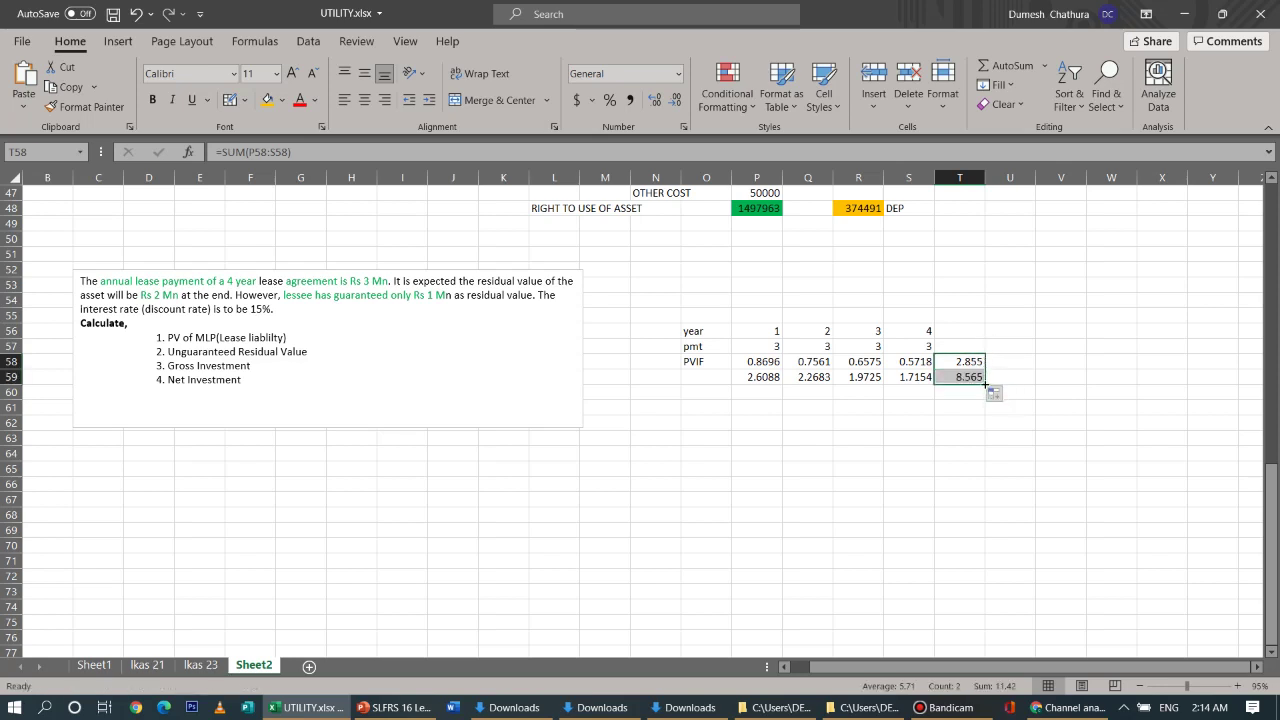
left_click_drag(985, 384, 1015, 350)
left_click(1020, 359)
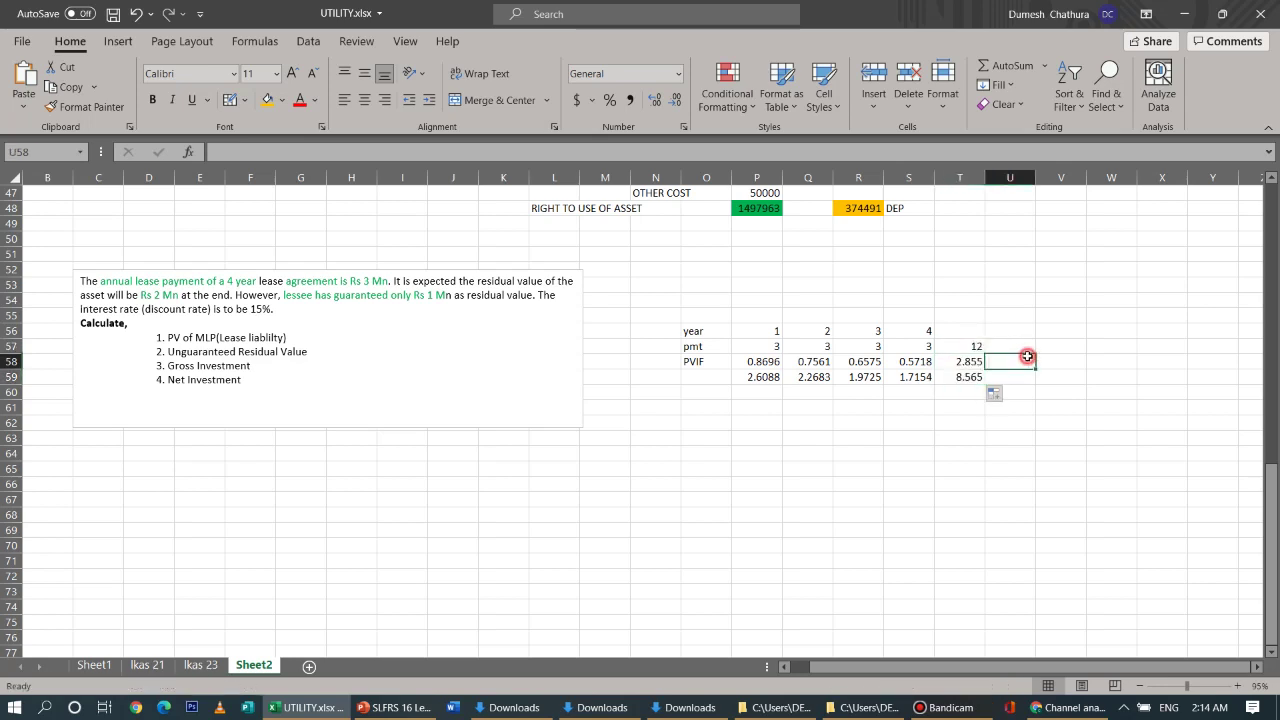
Clear the PVIF row's total from T58
left_click(967, 362)
double_click(967, 362)
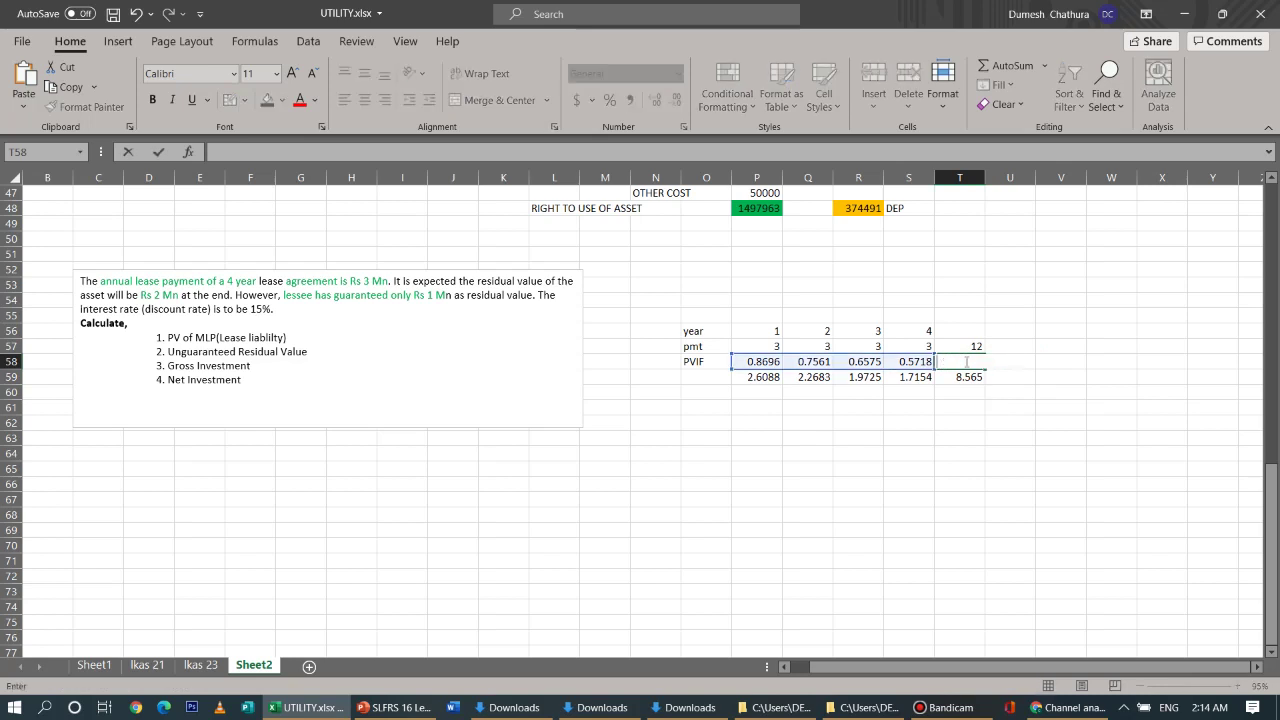
left_click(1056, 380)
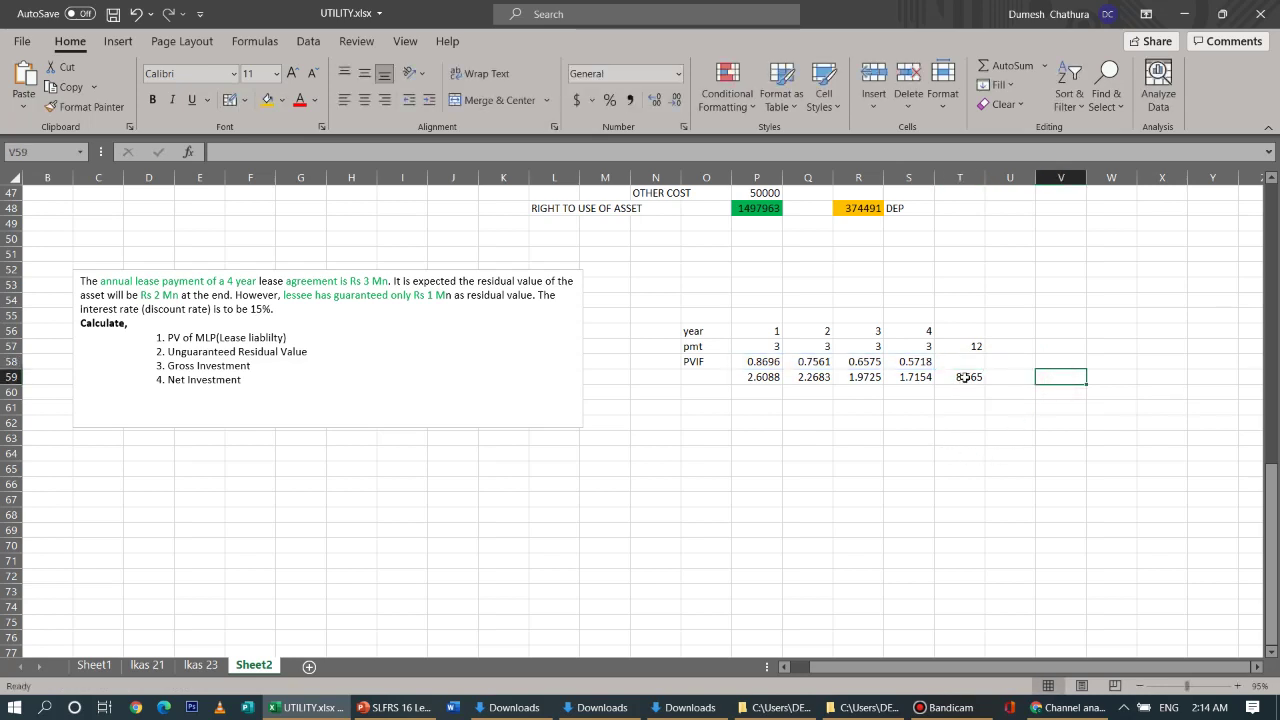
Fill the payment total in T57 and the present value total in T59 with orange
left_click(975, 348)
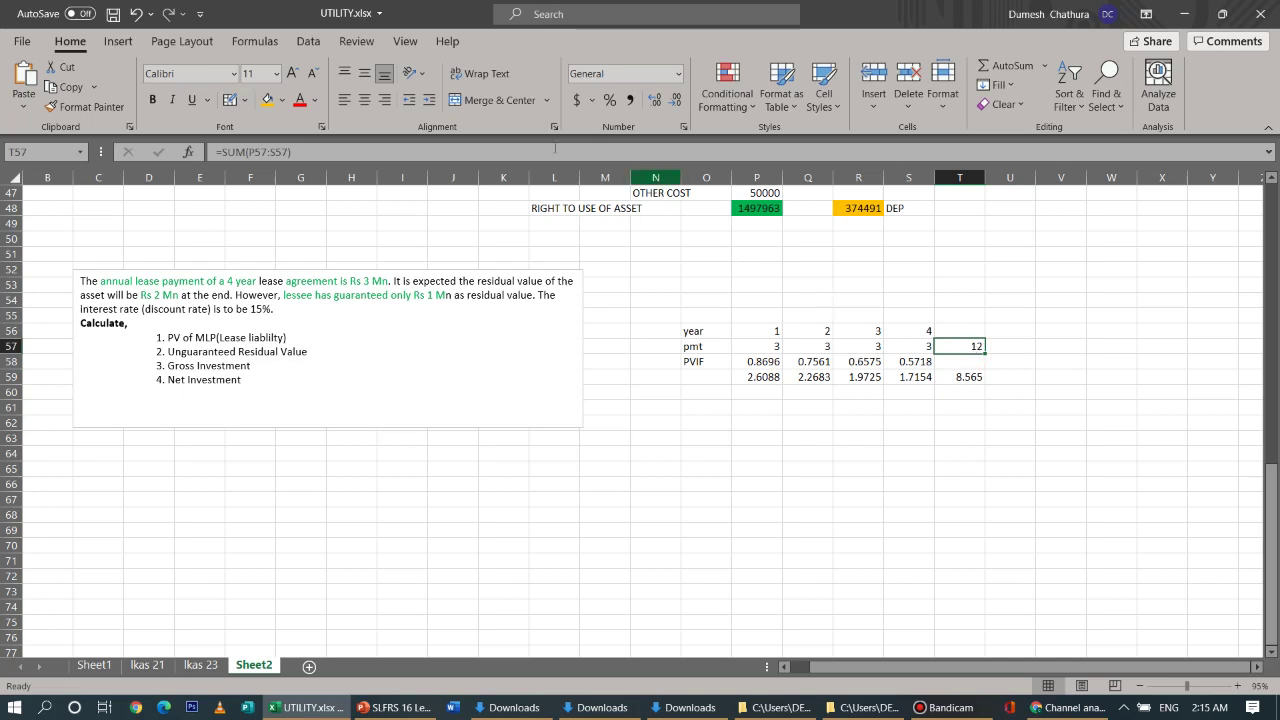
left_click(267, 99)
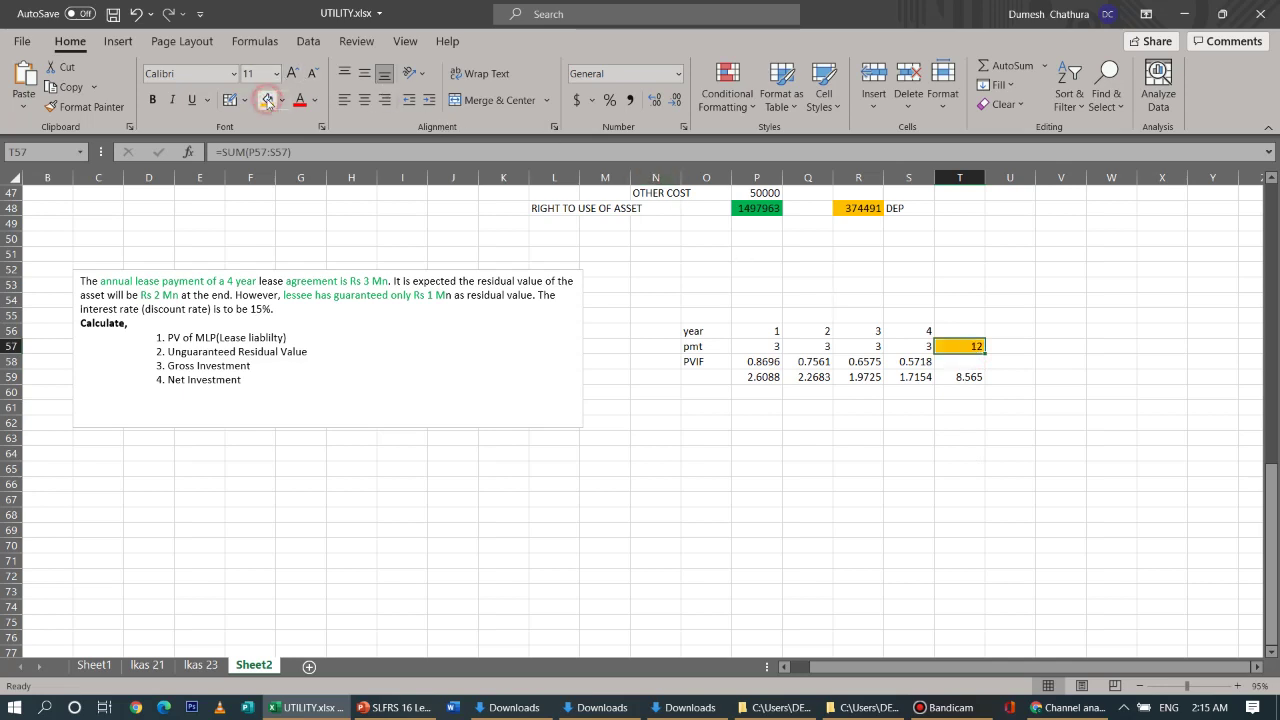
left_click(955, 378)
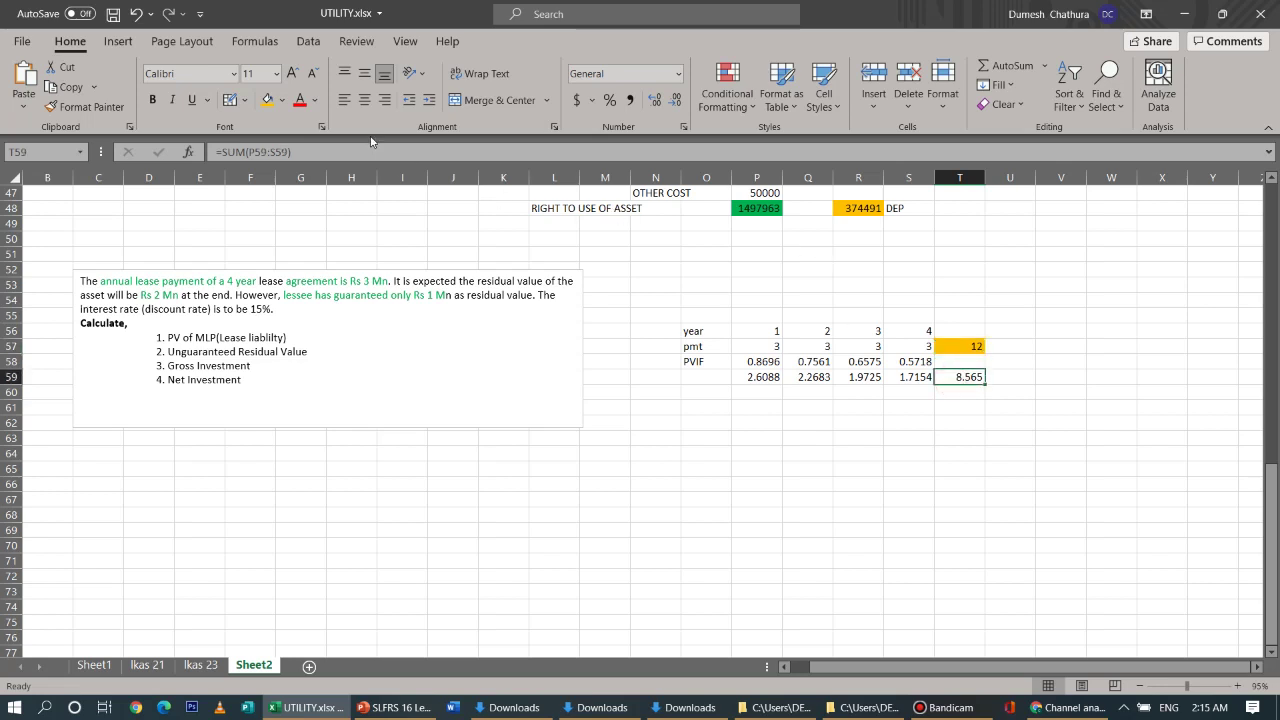
left_click(267, 99)
mouse_move(596, 8)
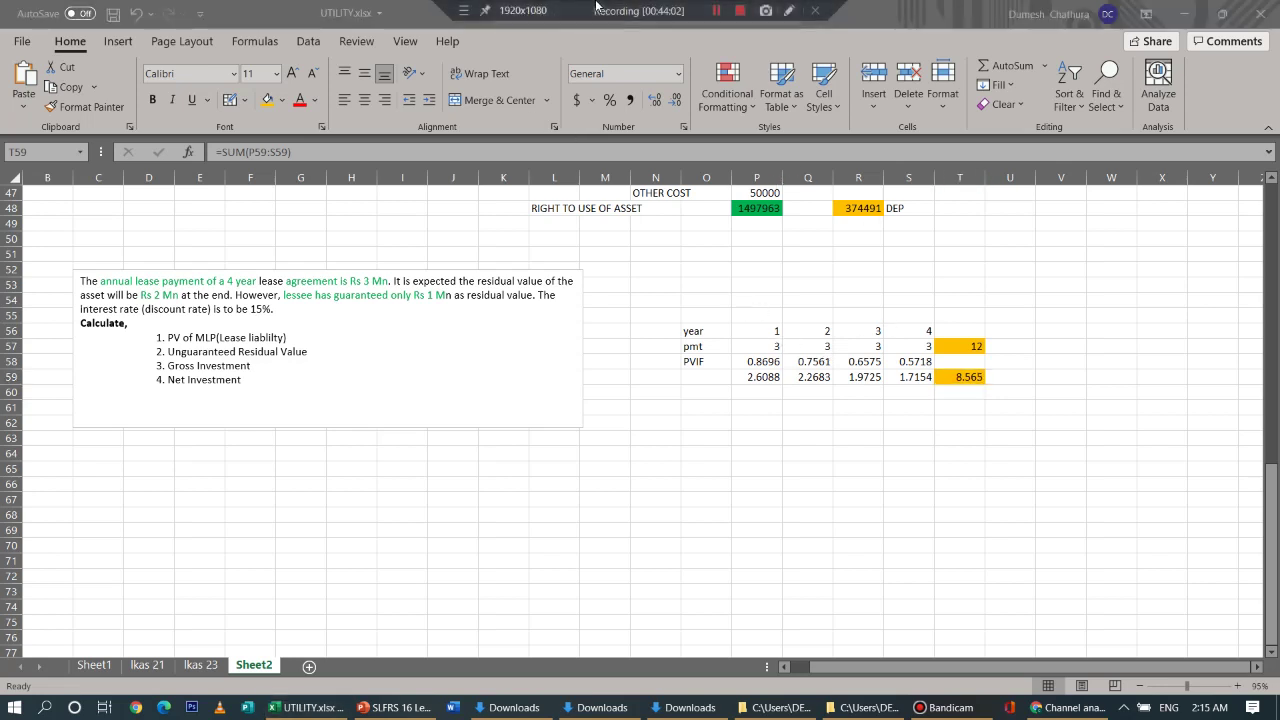
left_click(716, 12)
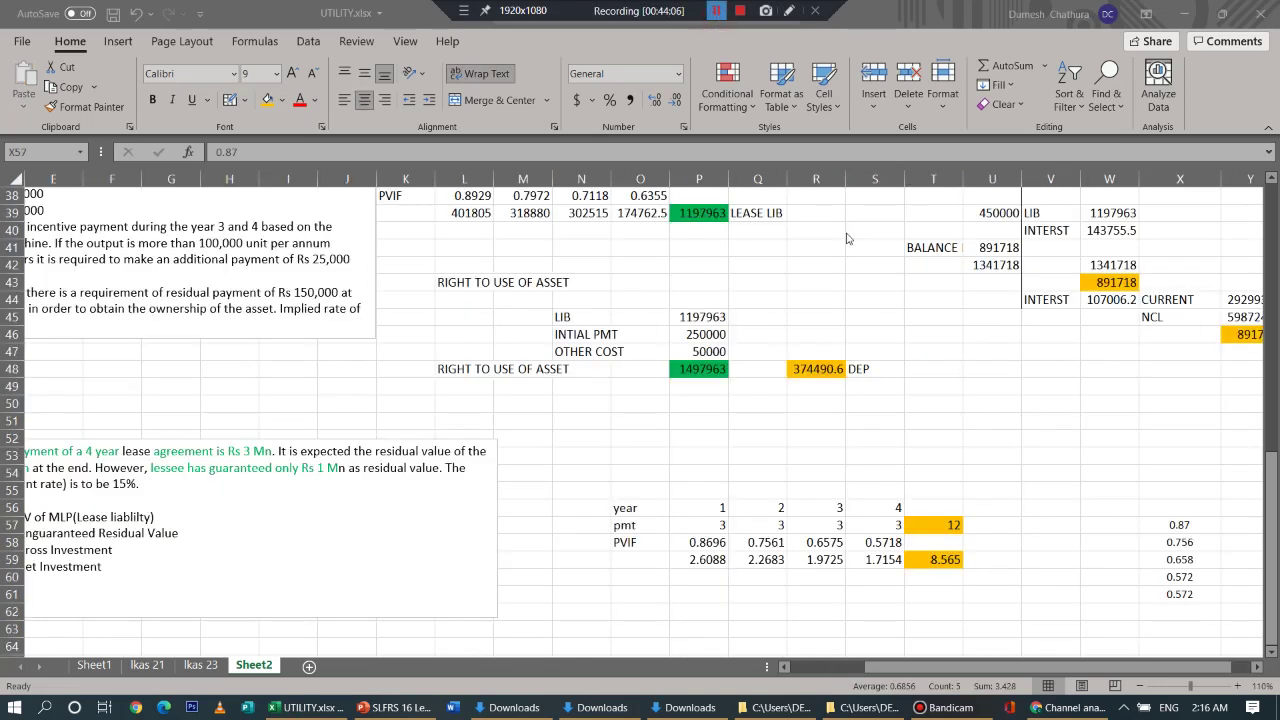
Replace the year 1 PVIF in P58 with 0.87 and the year 2 PVIF in Q58 with 0.756
left_click_drag(1179, 525, 1179, 594)
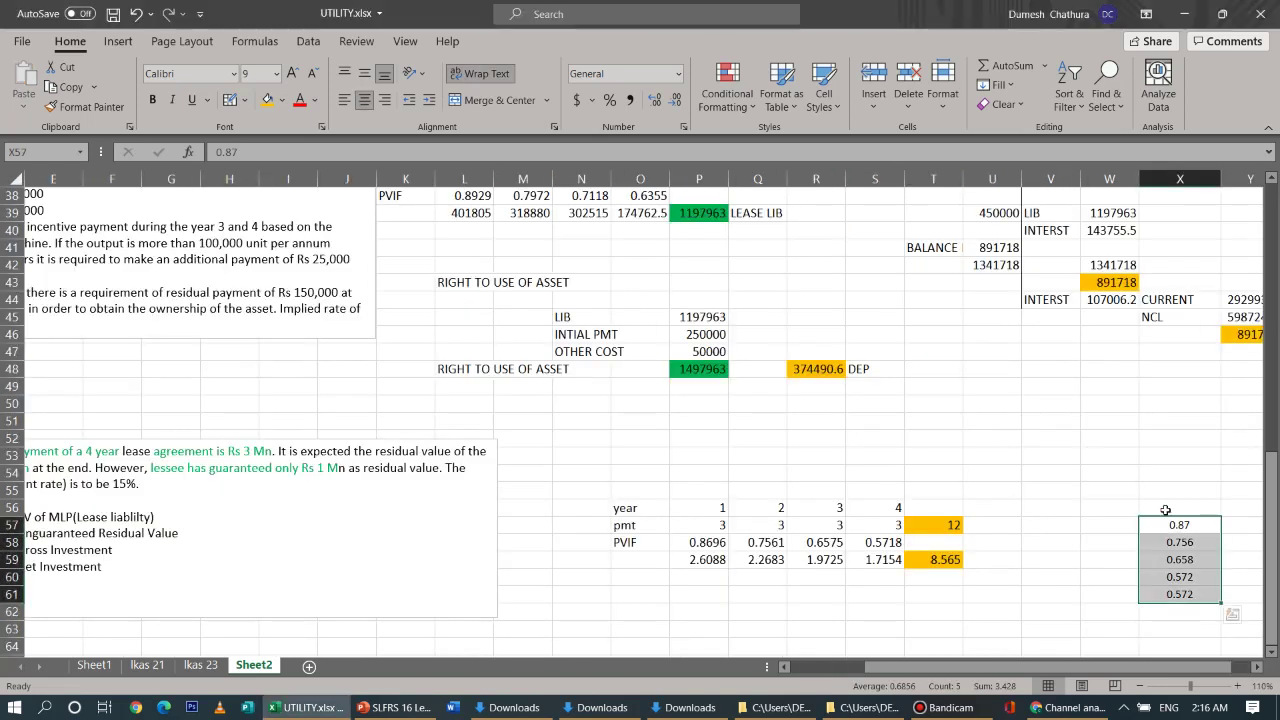
left_click(718, 543)
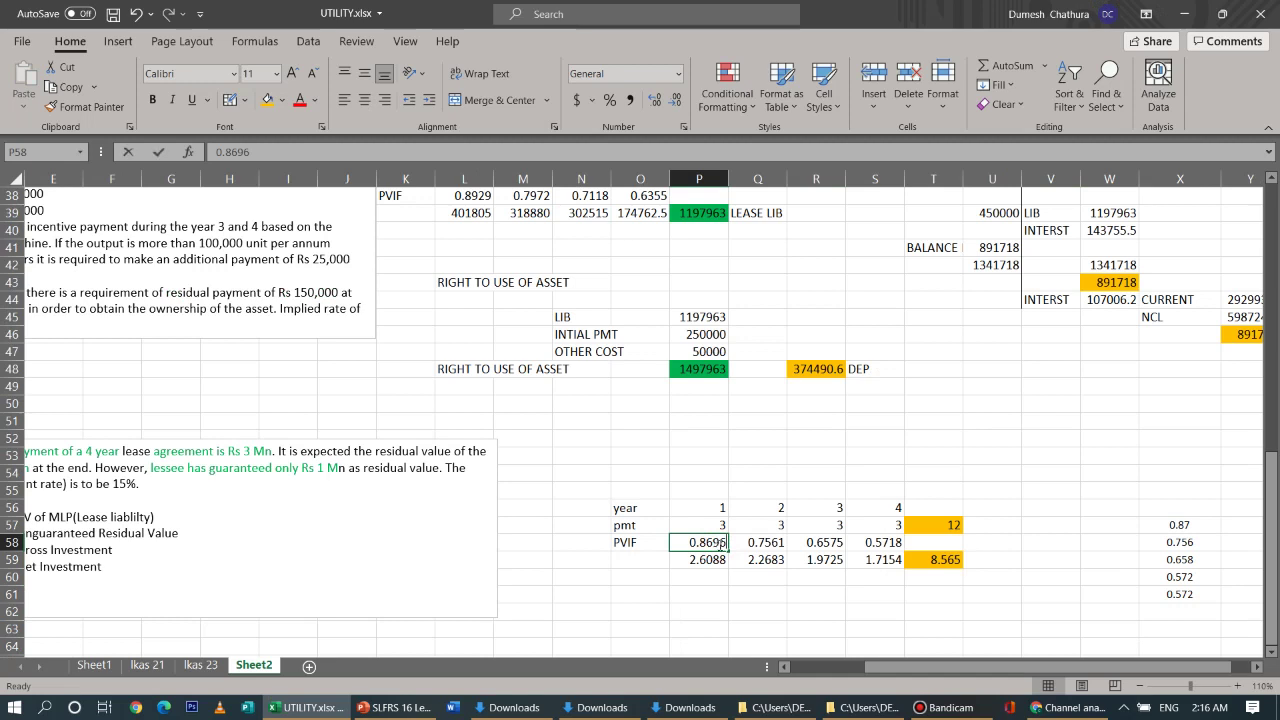
type("0.7")
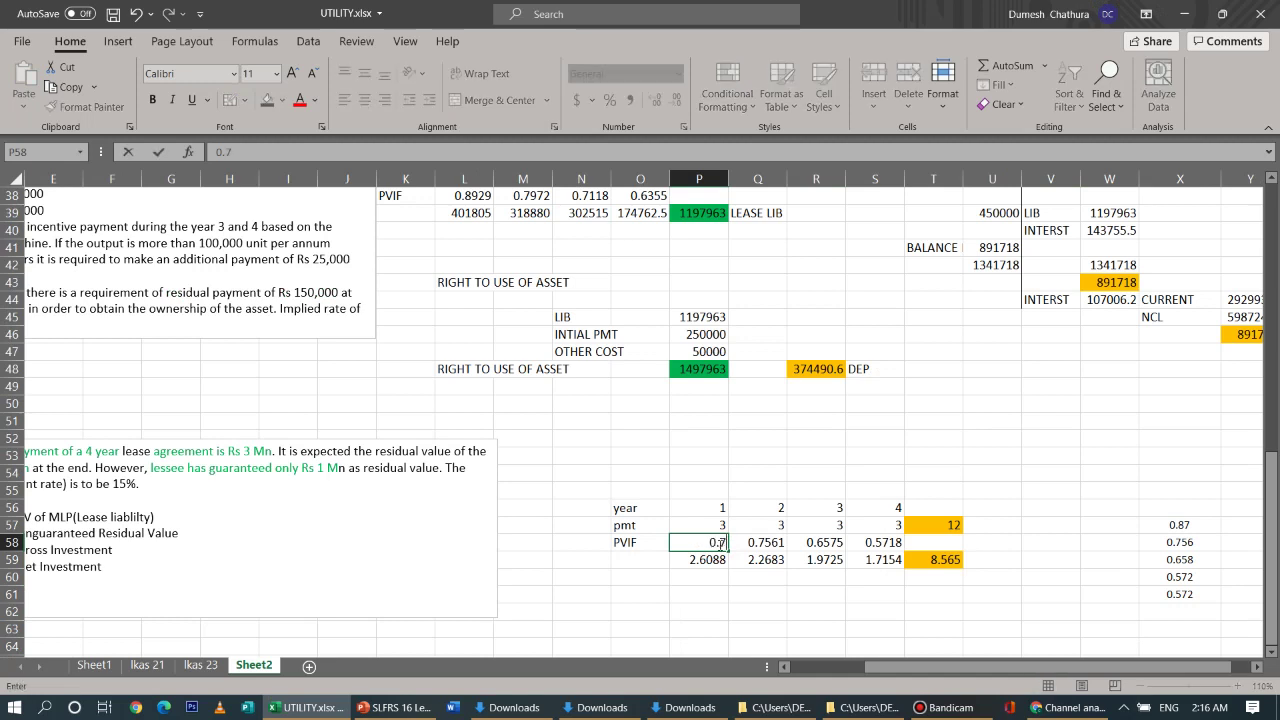
key("BackSpace")
type("87")
left_click(771, 549)
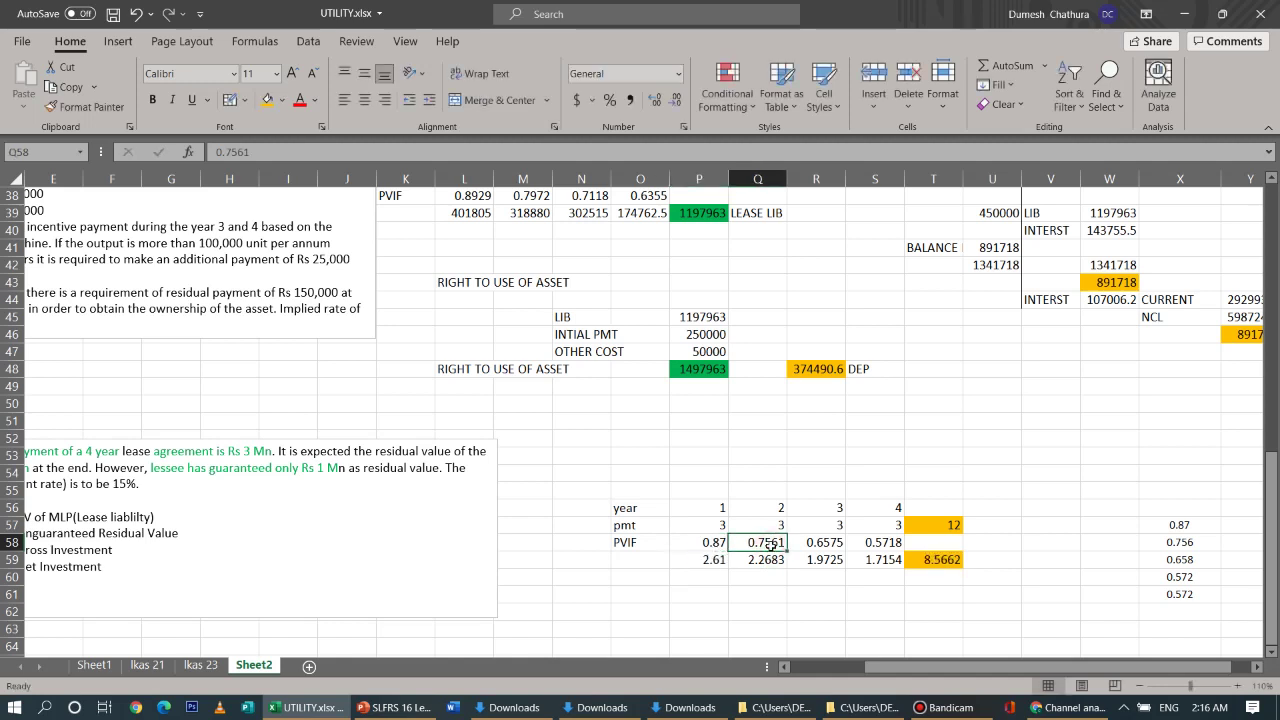
type("0.")
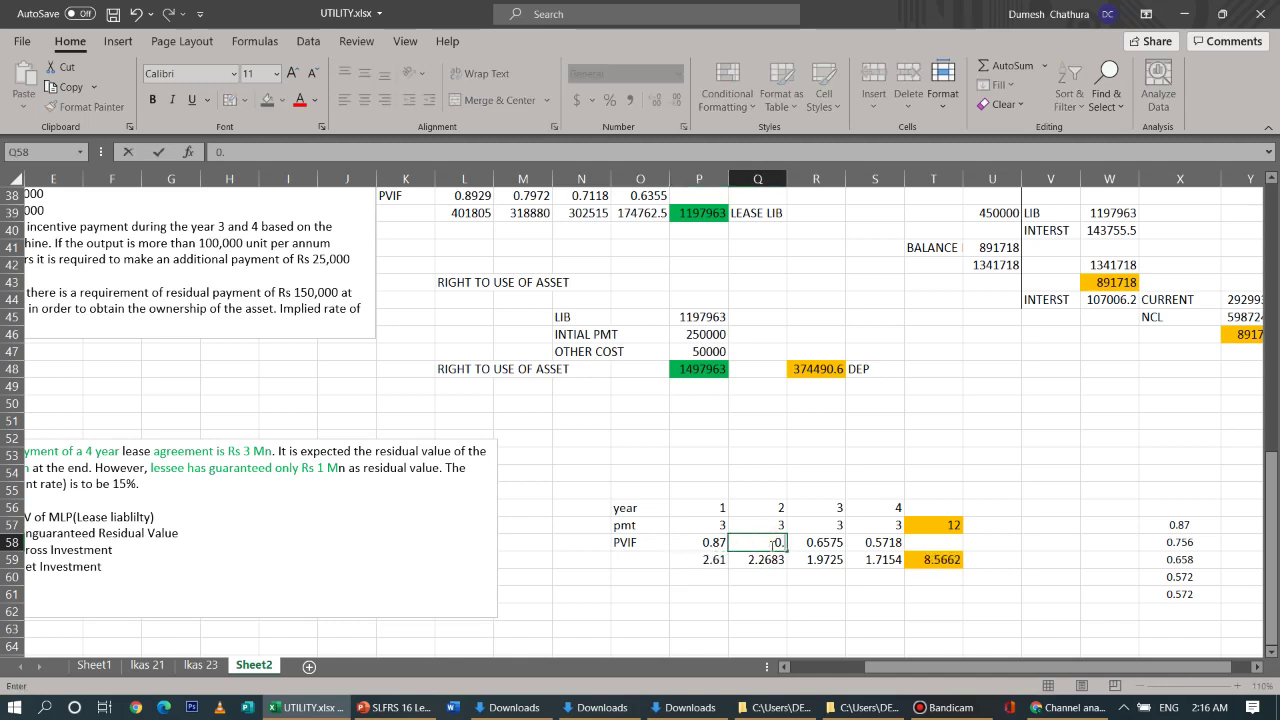
type("756")
Replace the year 3 PVIF in R58 with 0.658 and the year 4 PVIF in S58 with 0.572
left_click(805, 545)
type("0")
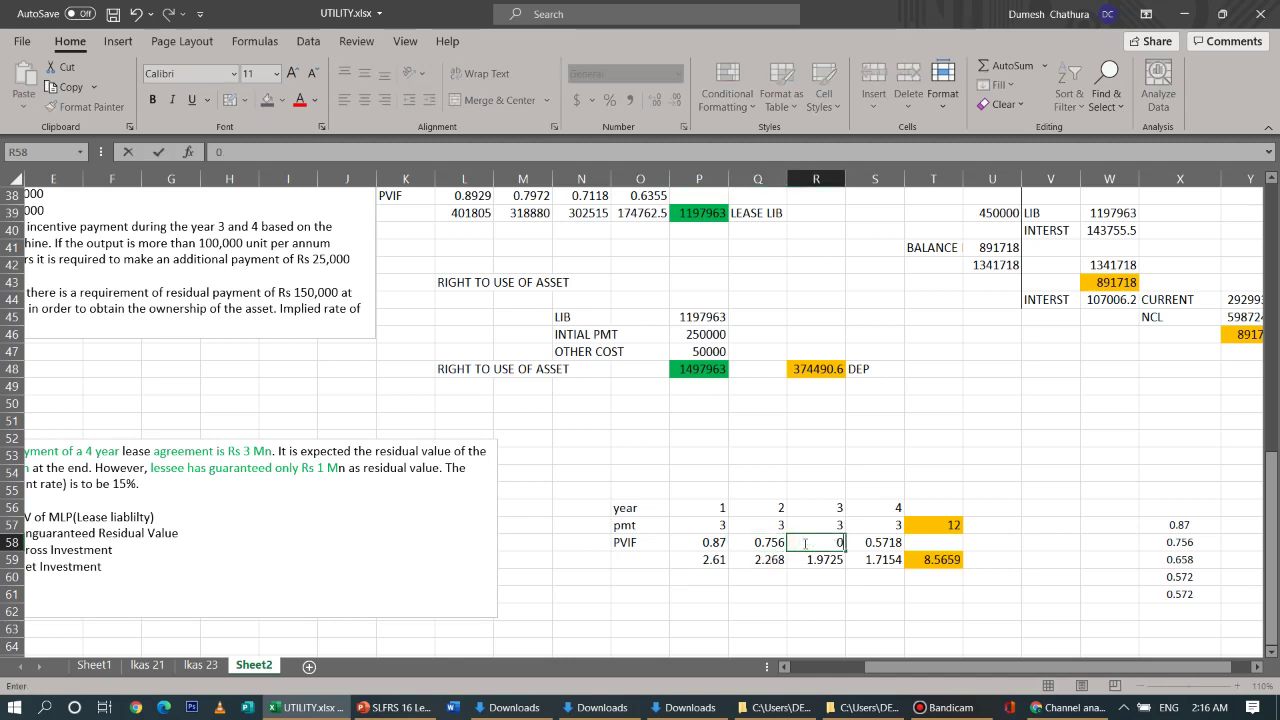
type(".5")
key("BackSpace")
type("68")
key("BackSpace")
type("58")
left_click(881, 542)
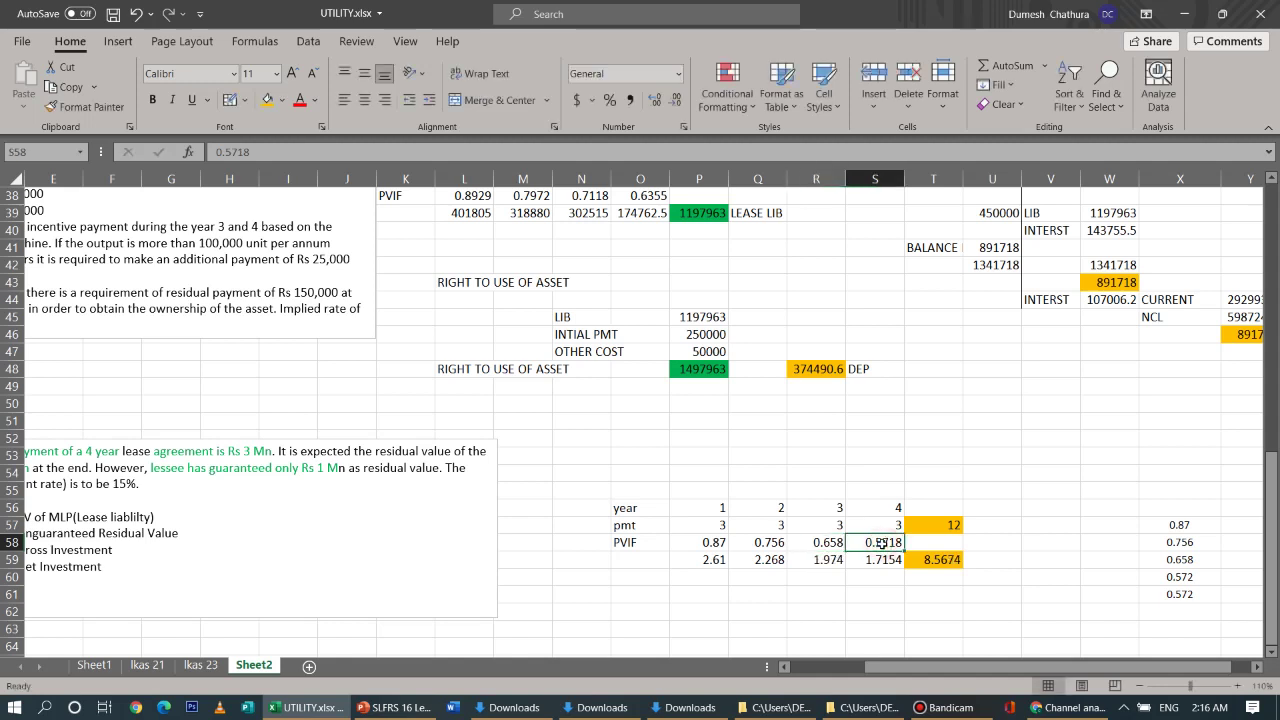
type("0.")
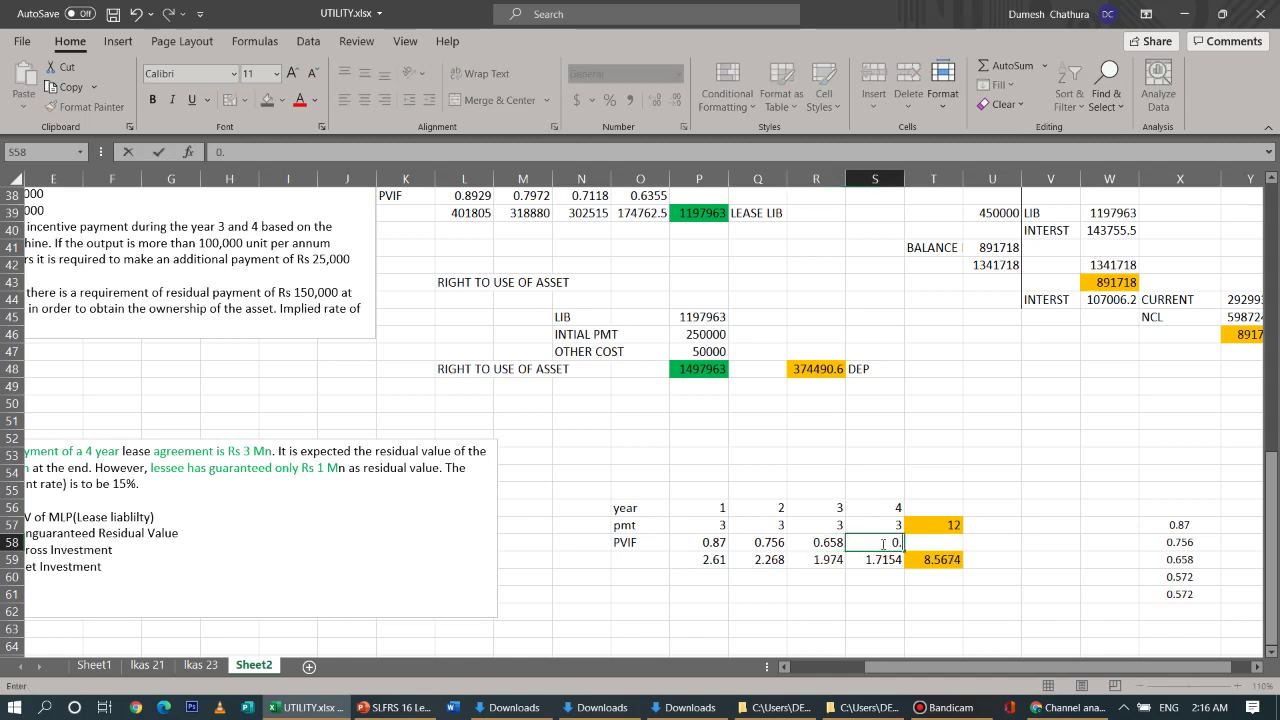
type("572")
left_click(891, 594)
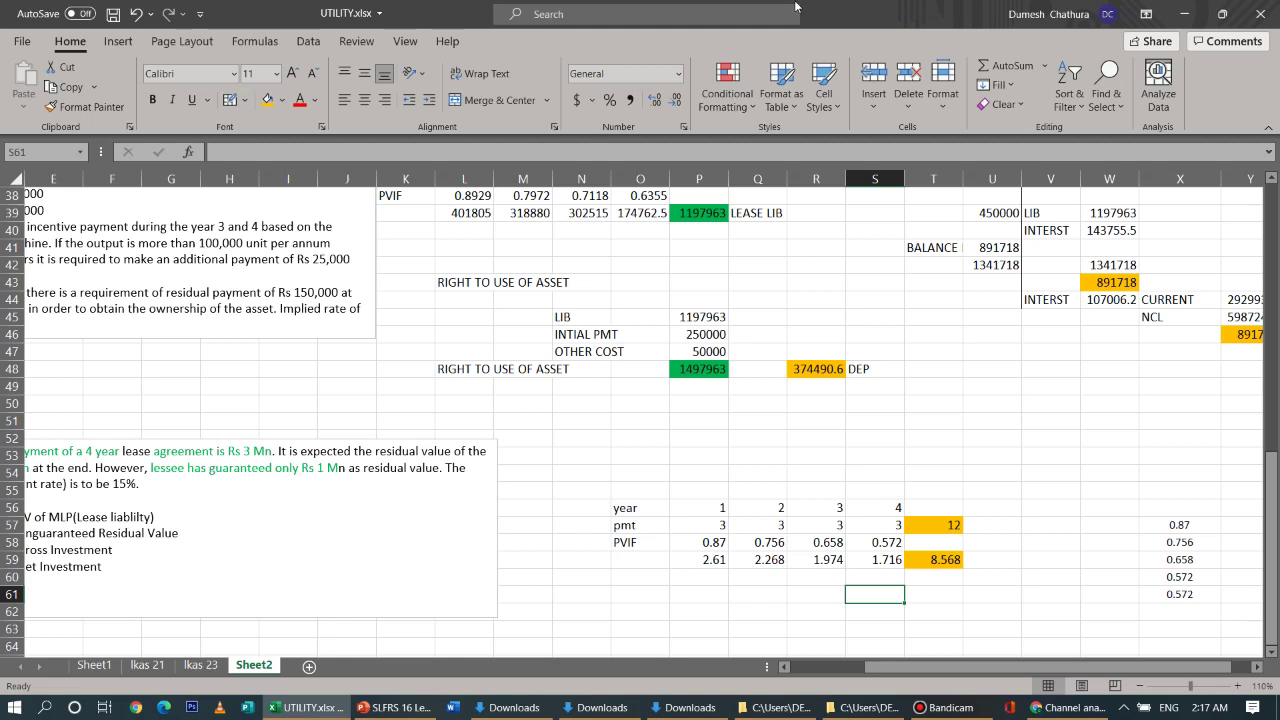
mouse_move(698, 8)
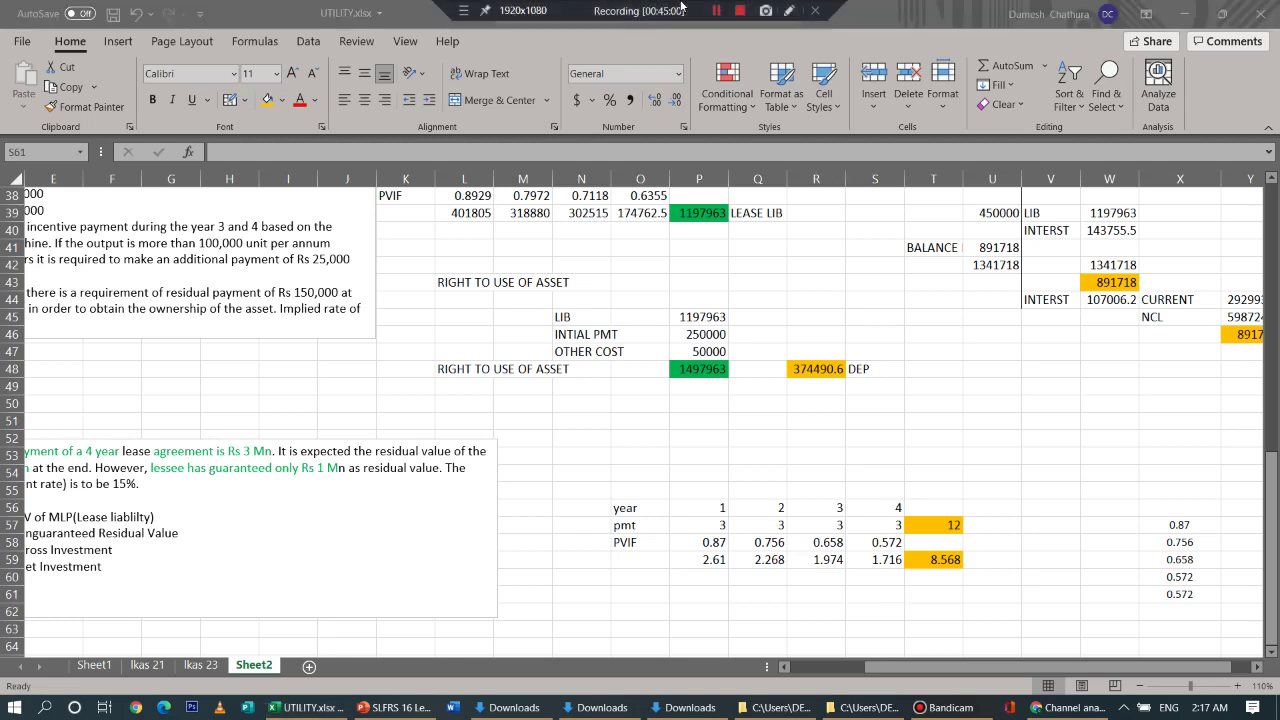
left_click(712, 10)
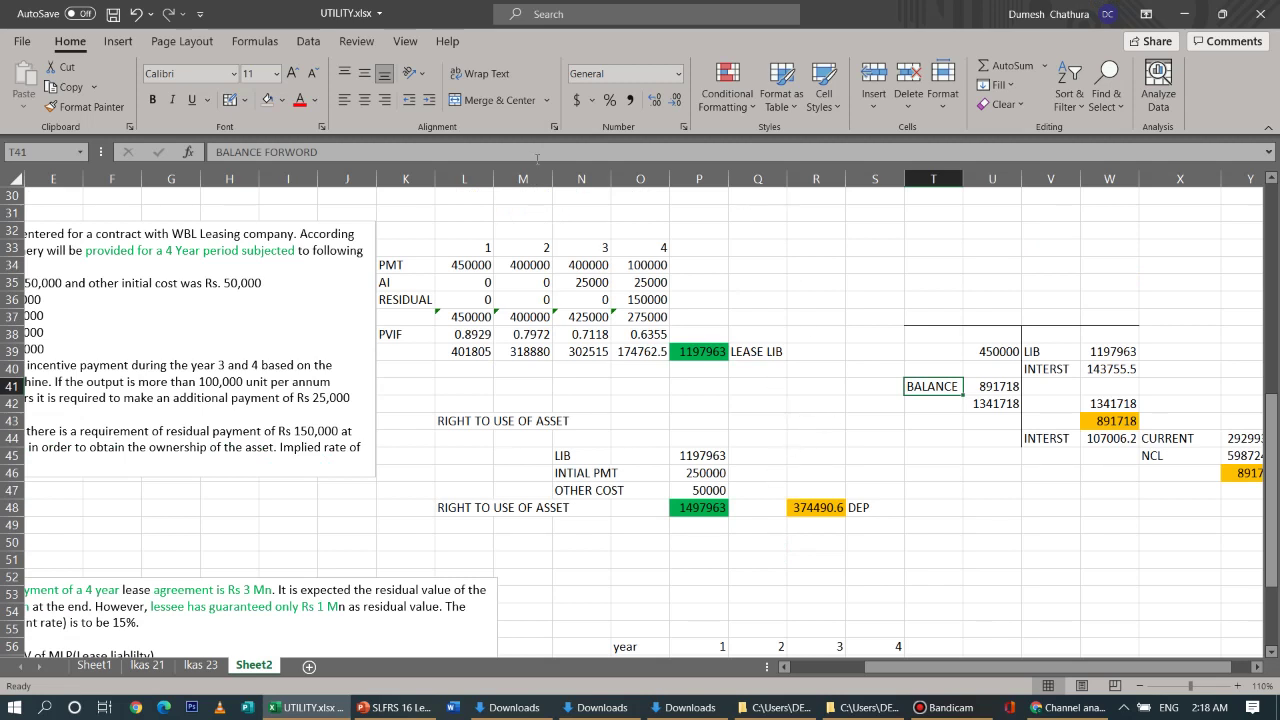
Undo the clearing of the totals in T59 and T57, keeping the year 4 PVIF in S58 at 0.572
left_click(130, 14)
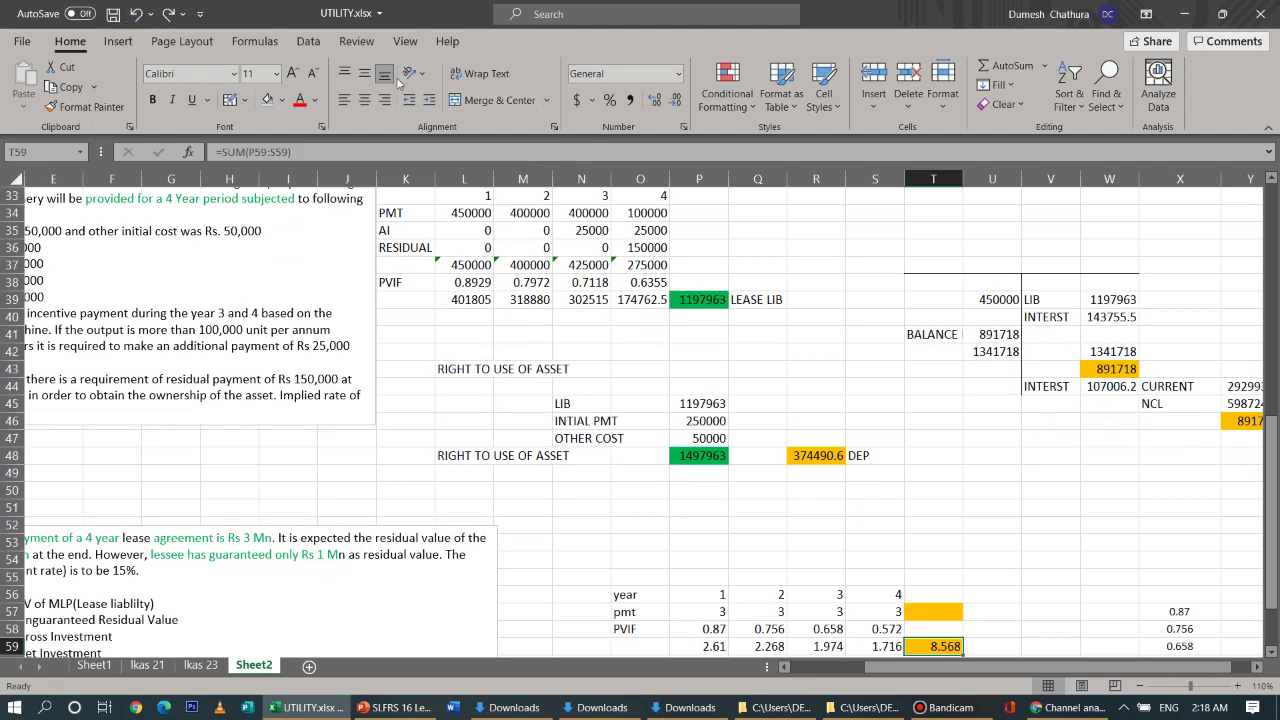
left_click(138, 14)
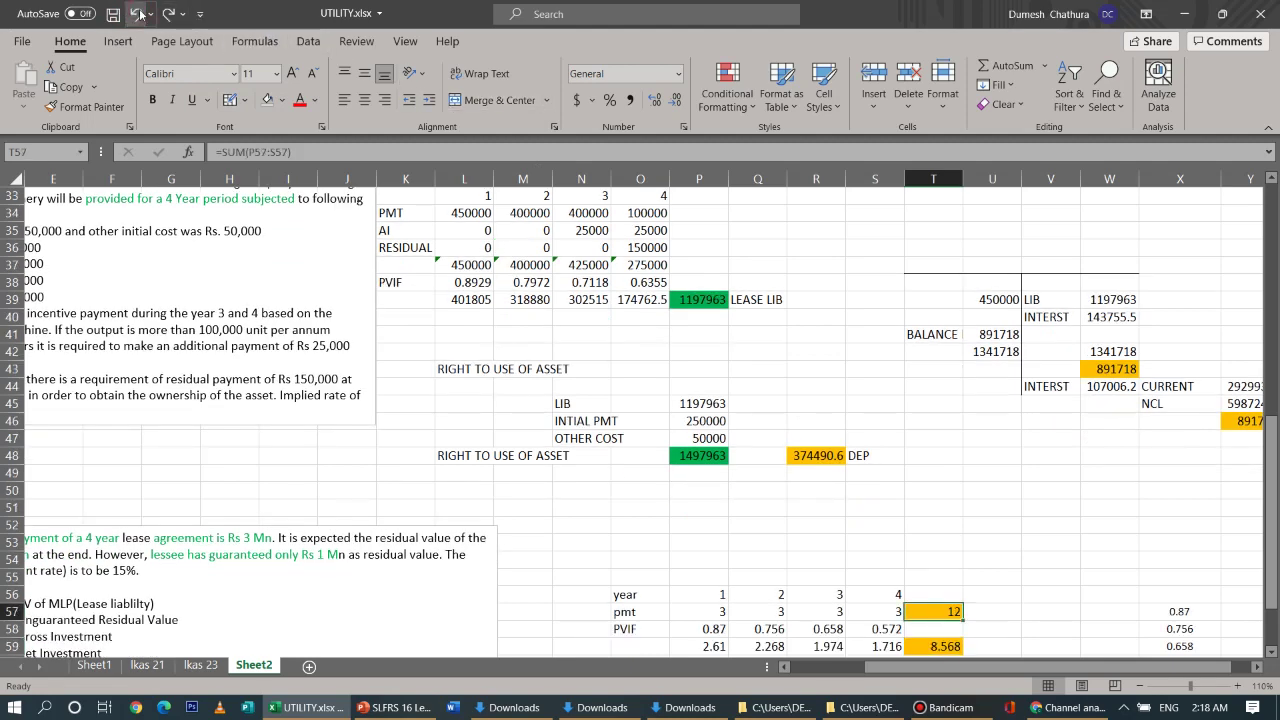
left_click(139, 14)
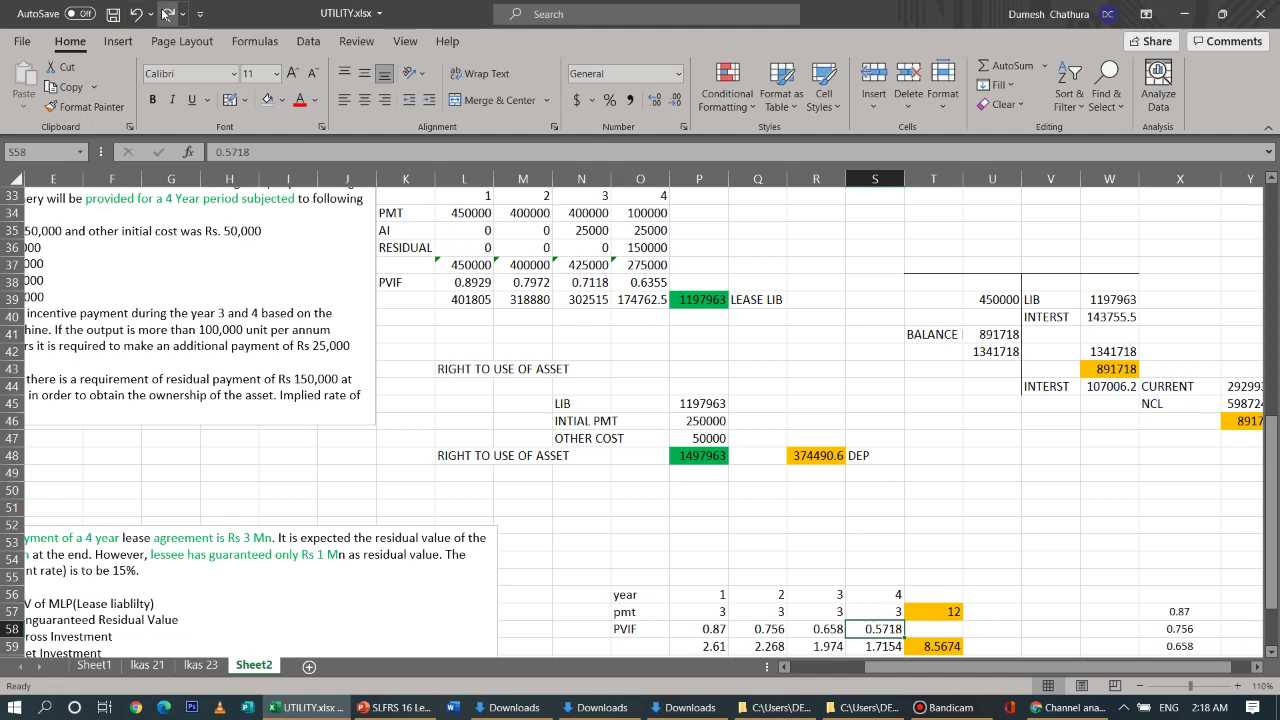
left_click(166, 14)
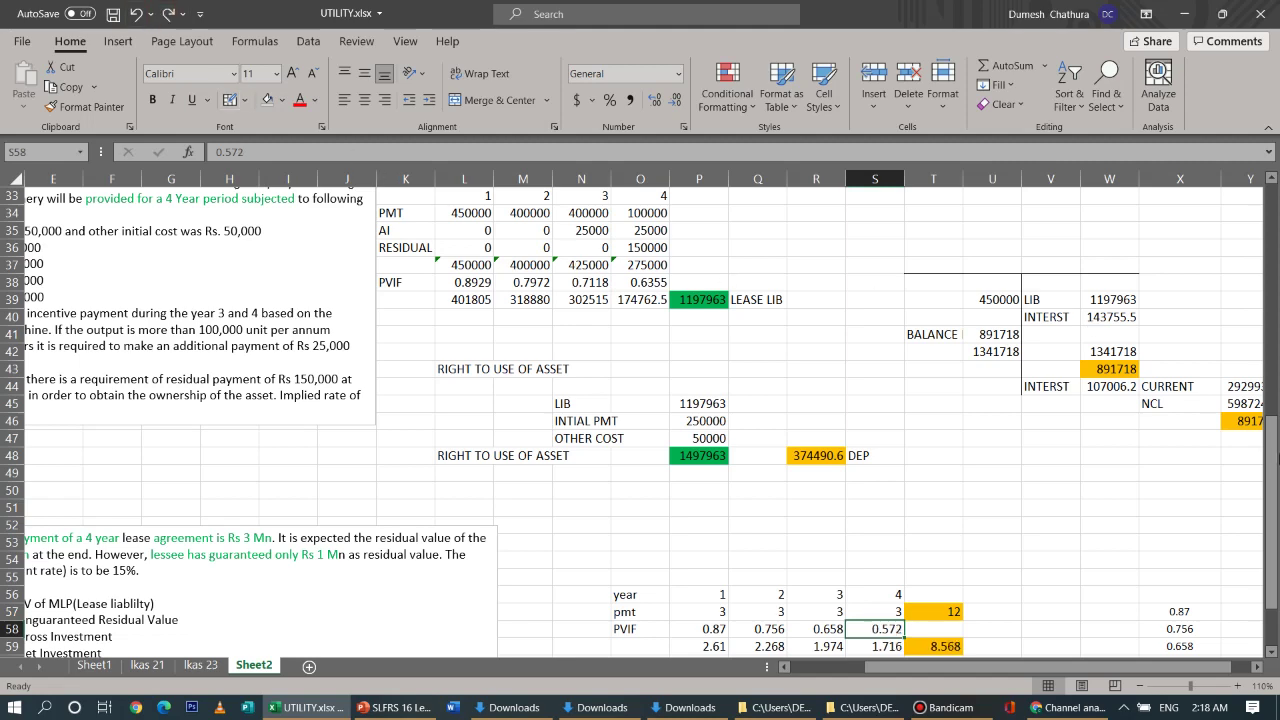
Enter 5 as the year in U56 for a separate residual value column beside the payment totals
left_click_drag(1274, 472, 1275, 549)
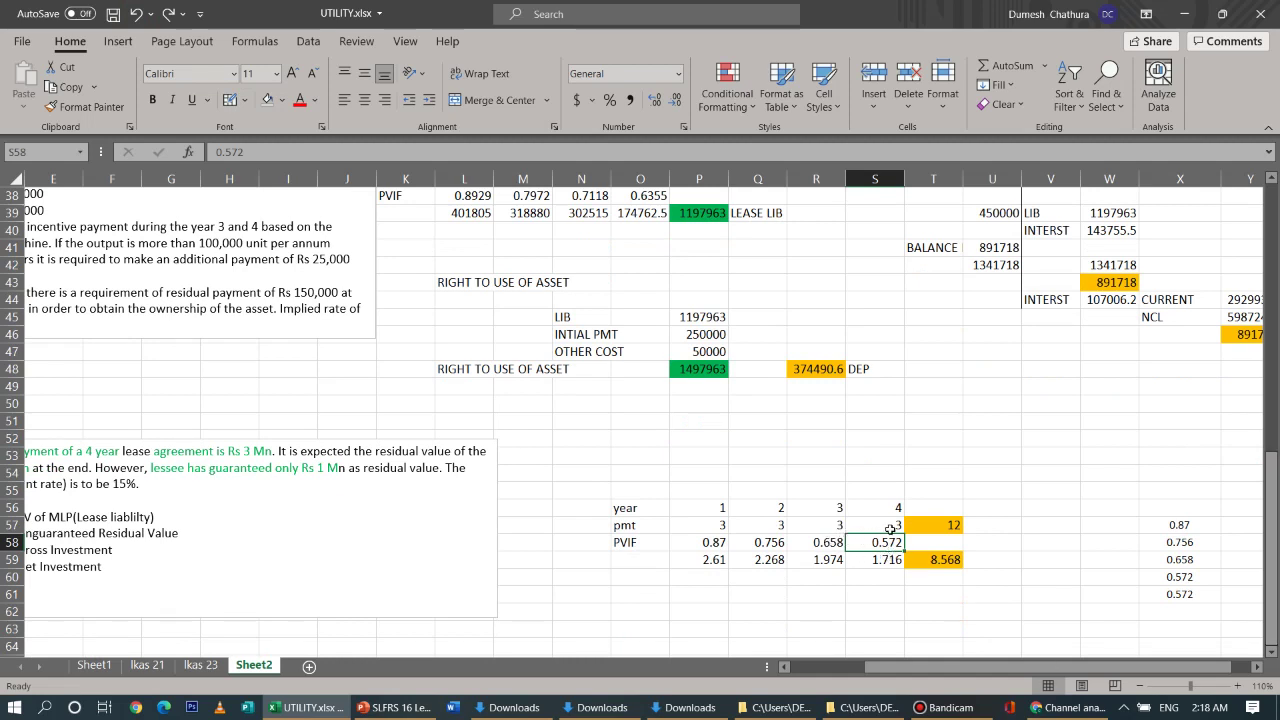
left_click(984, 510)
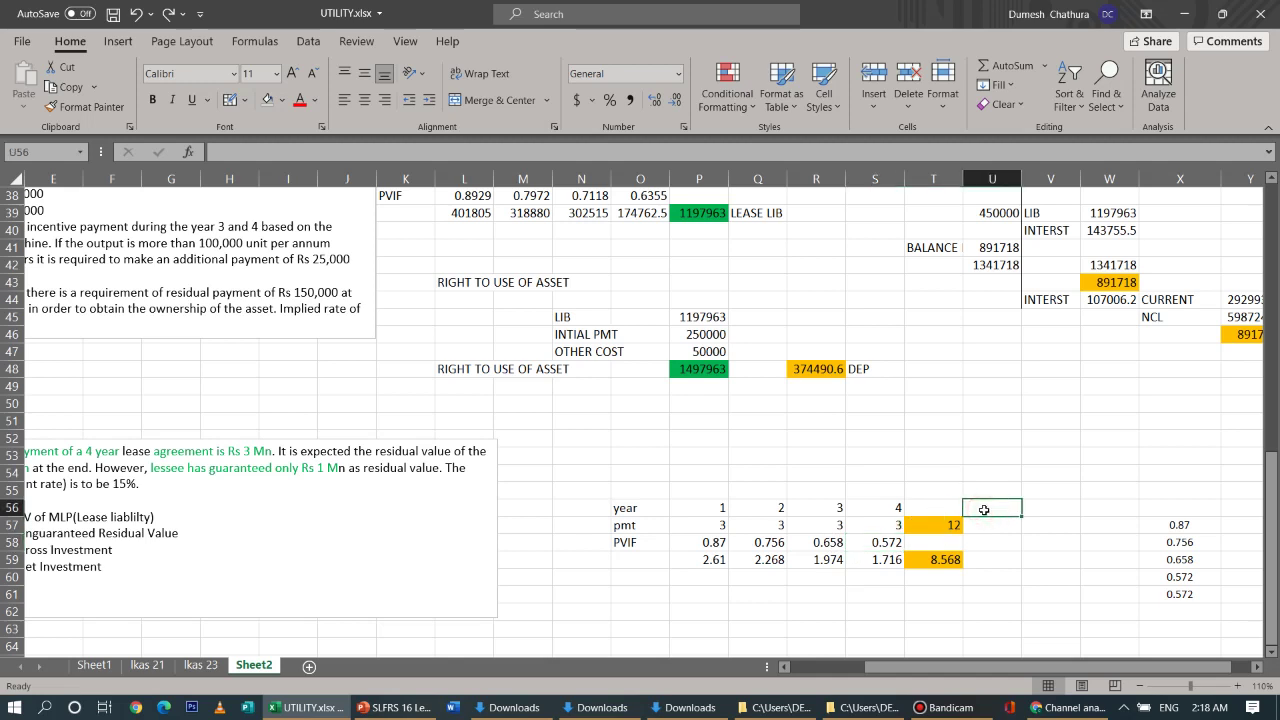
type("5")
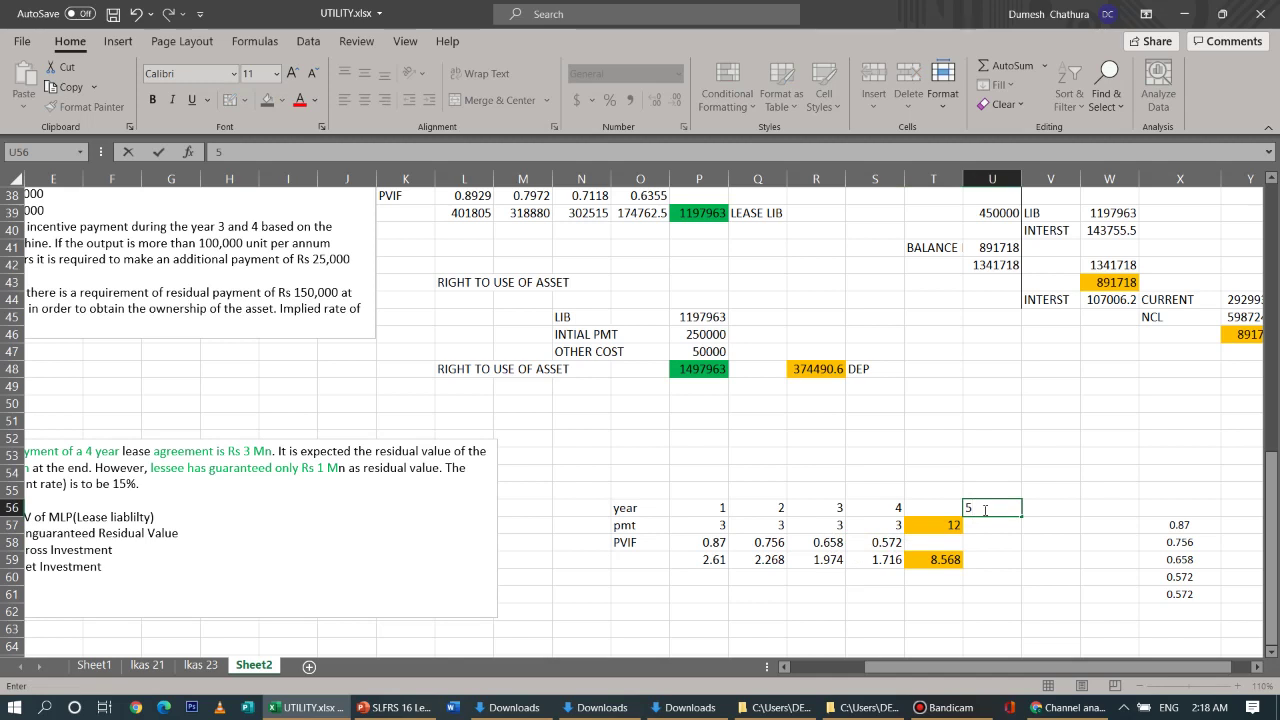
left_click(986, 605)
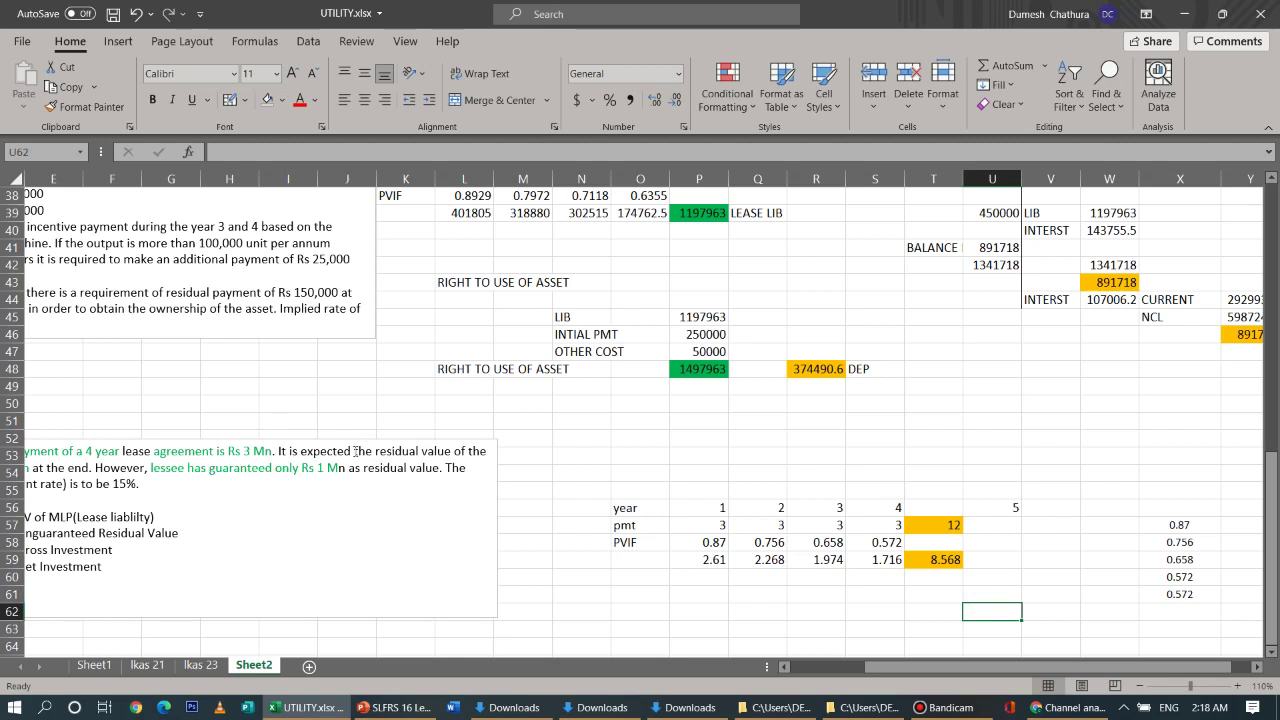
Check the residual value wording in the question and enter the guaranteed residual value of 1 in U57
left_click_drag(375, 451, 466, 451)
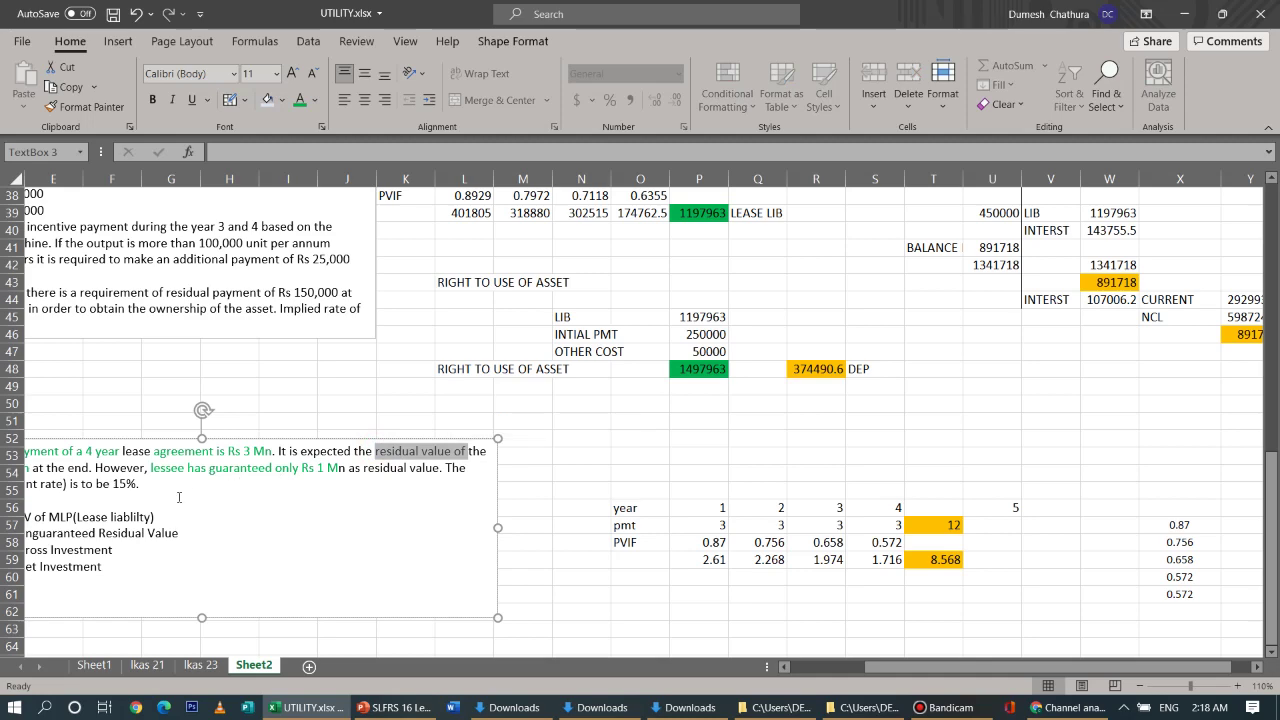
left_click_drag(879, 664, 686, 608)
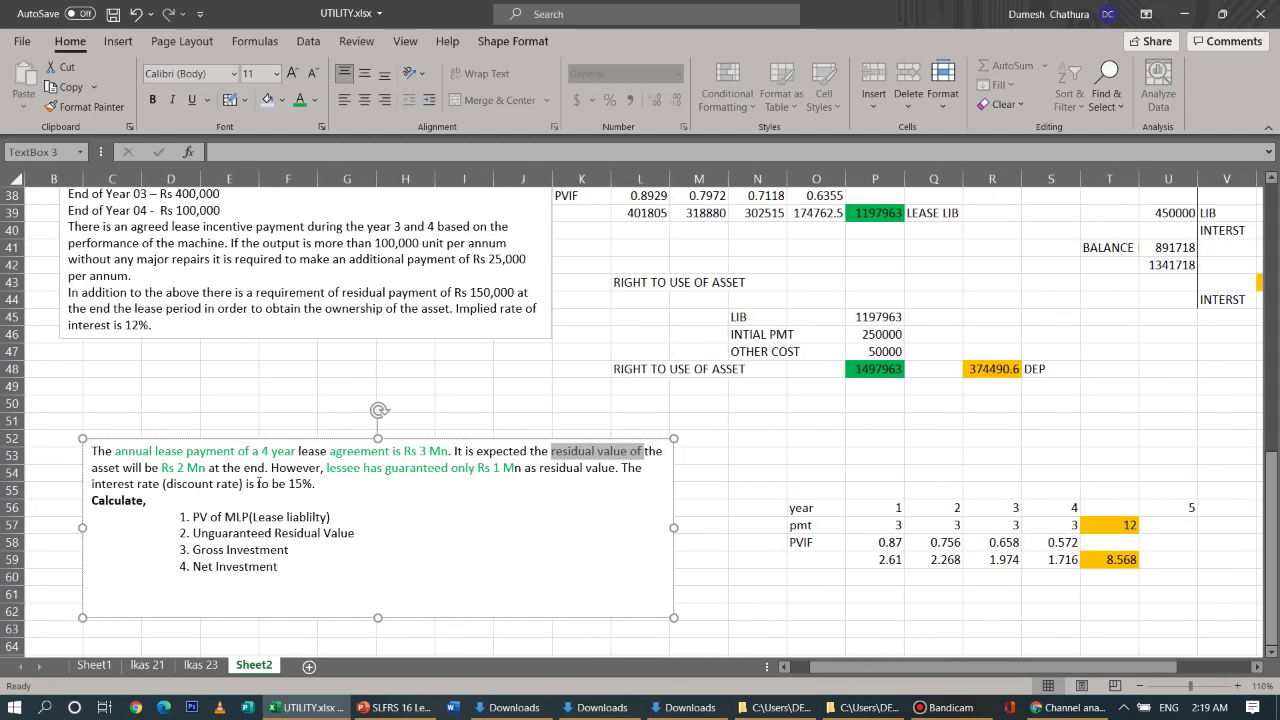
left_click(336, 485)
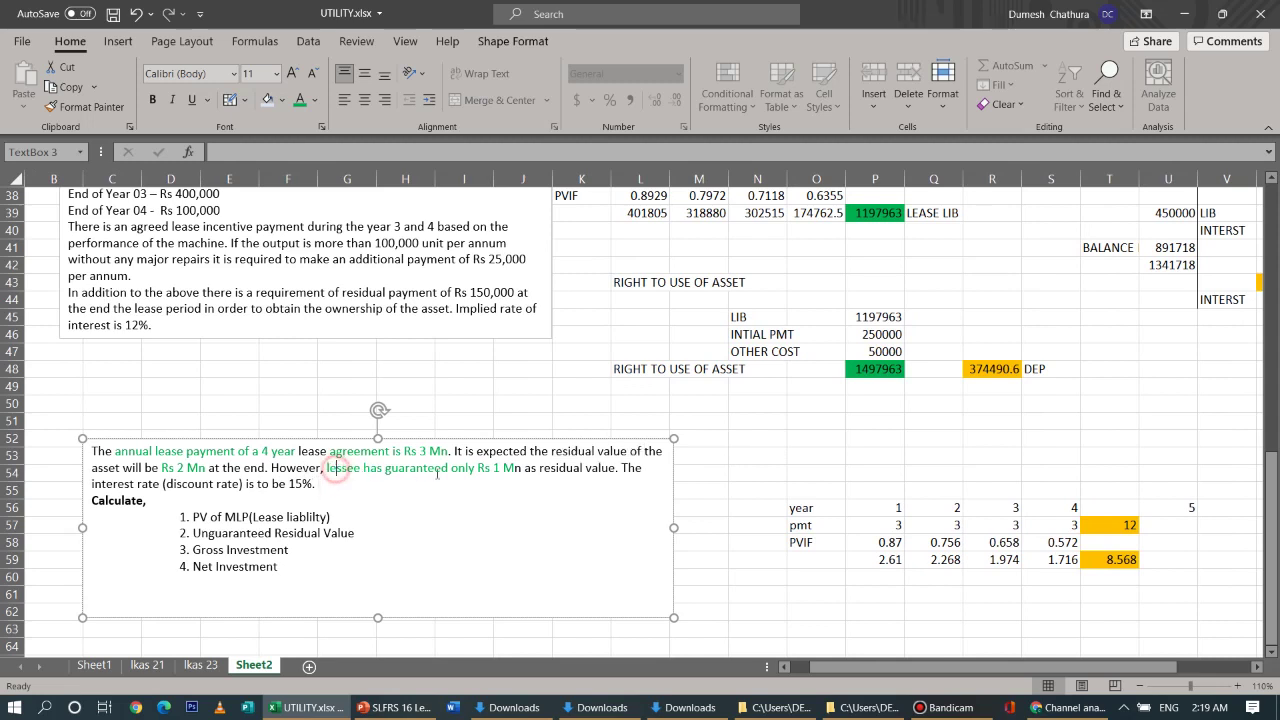
left_click_drag(337, 468, 318, 485)
left_click(514, 497)
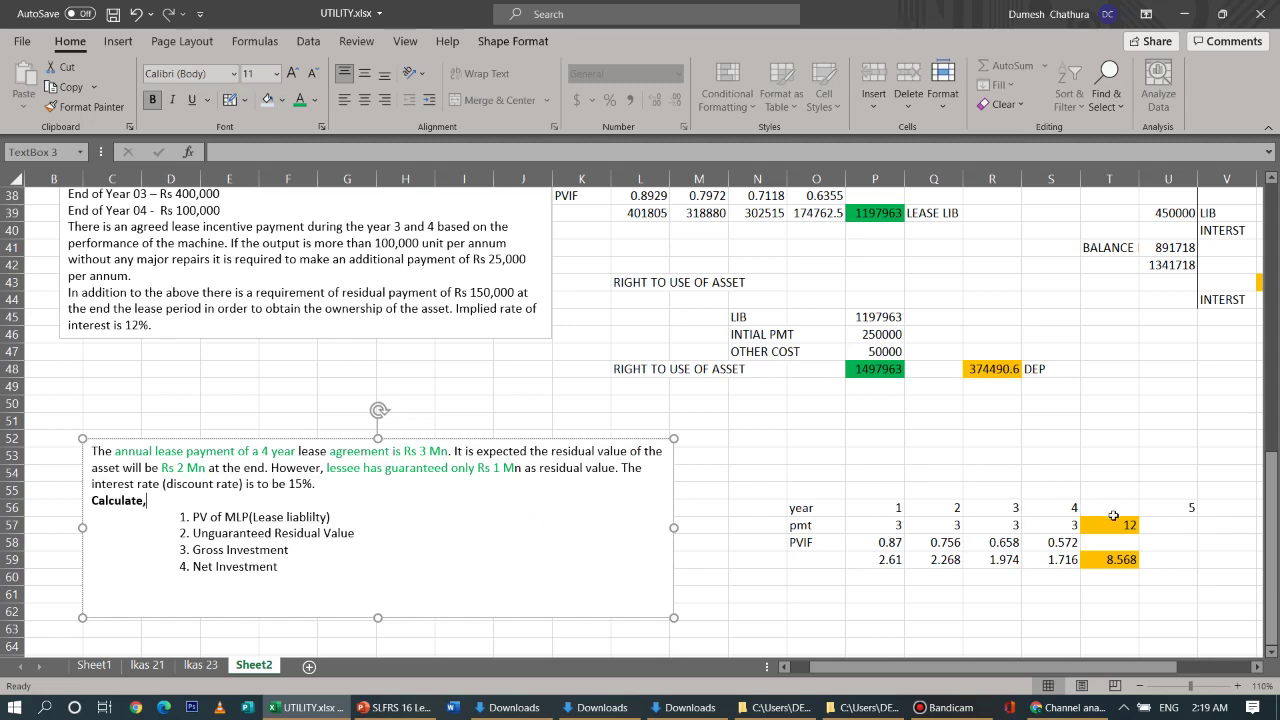
left_click(1166, 527)
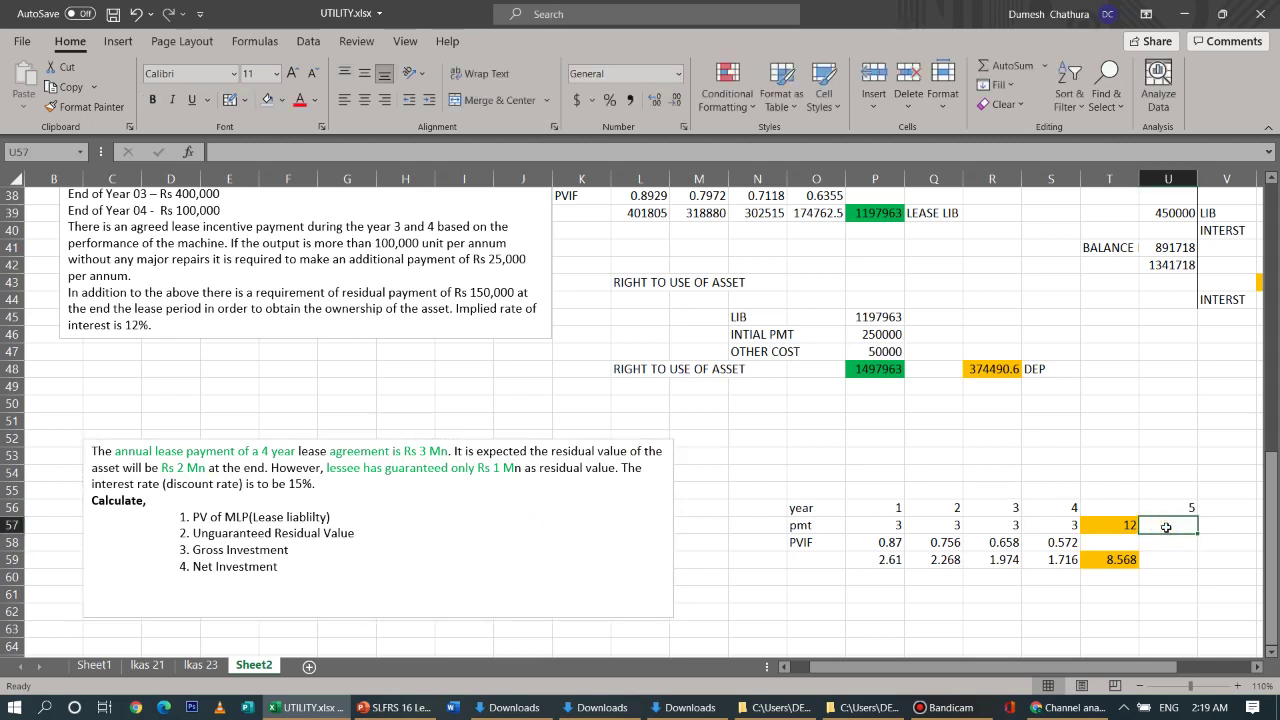
type("1")
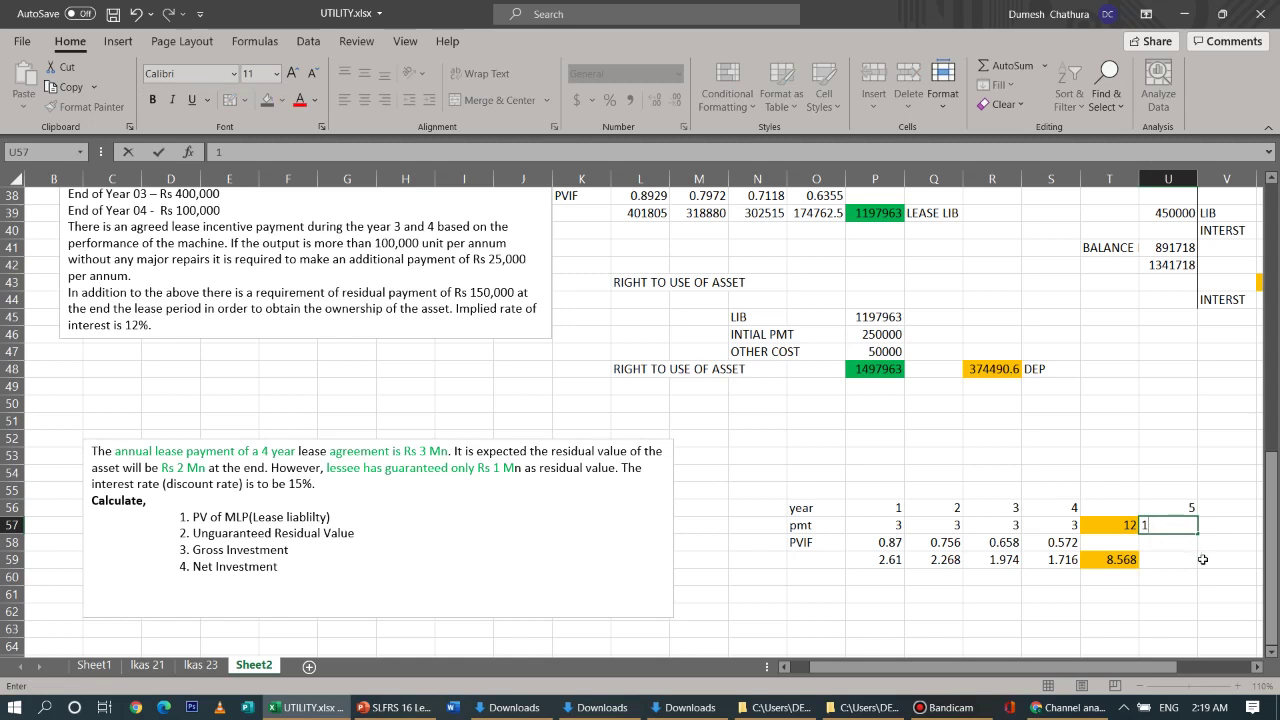
left_click(1203, 559)
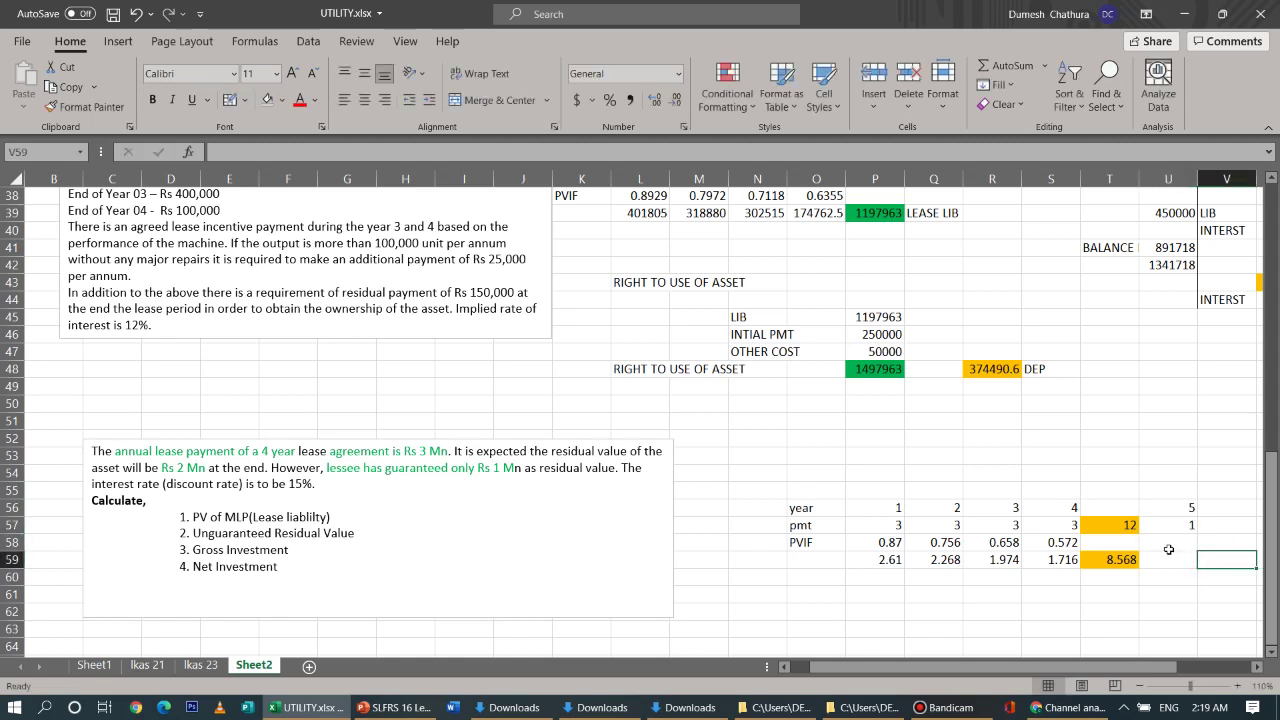
Change the residual value's year in U56 to 4 and enter its PVIF of 0.572 in U58
left_click(1185, 507)
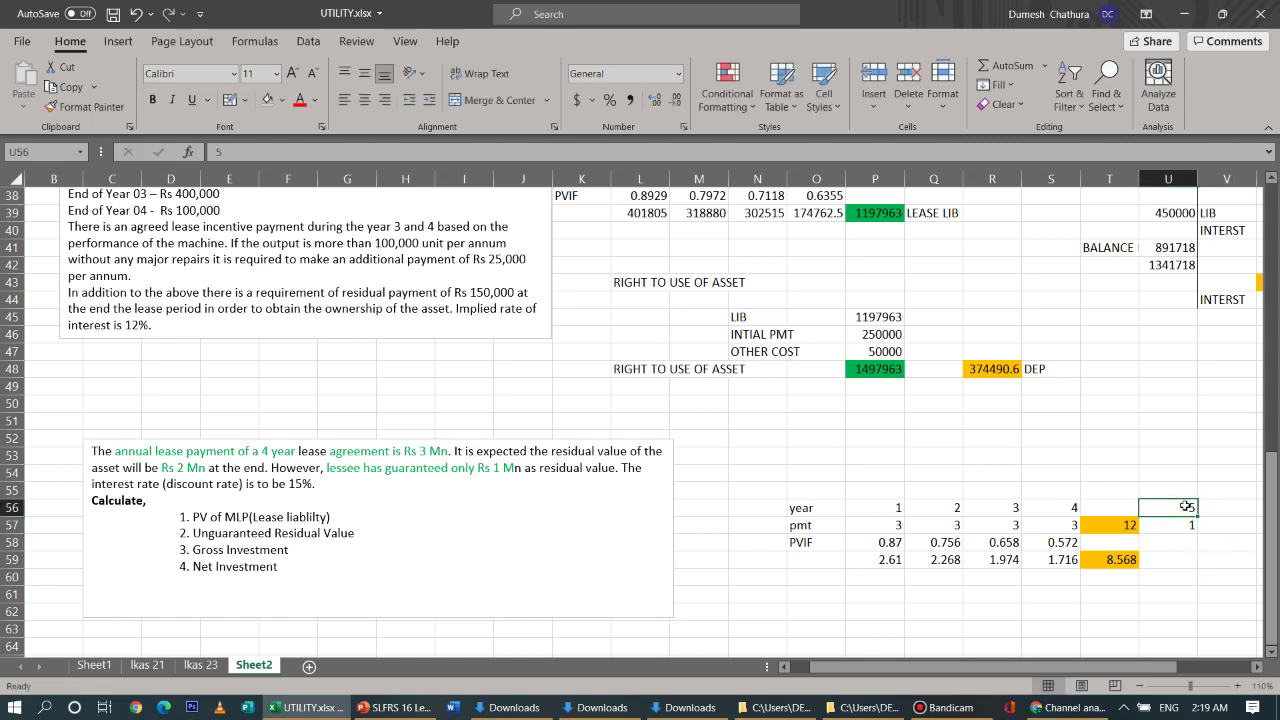
type("4")
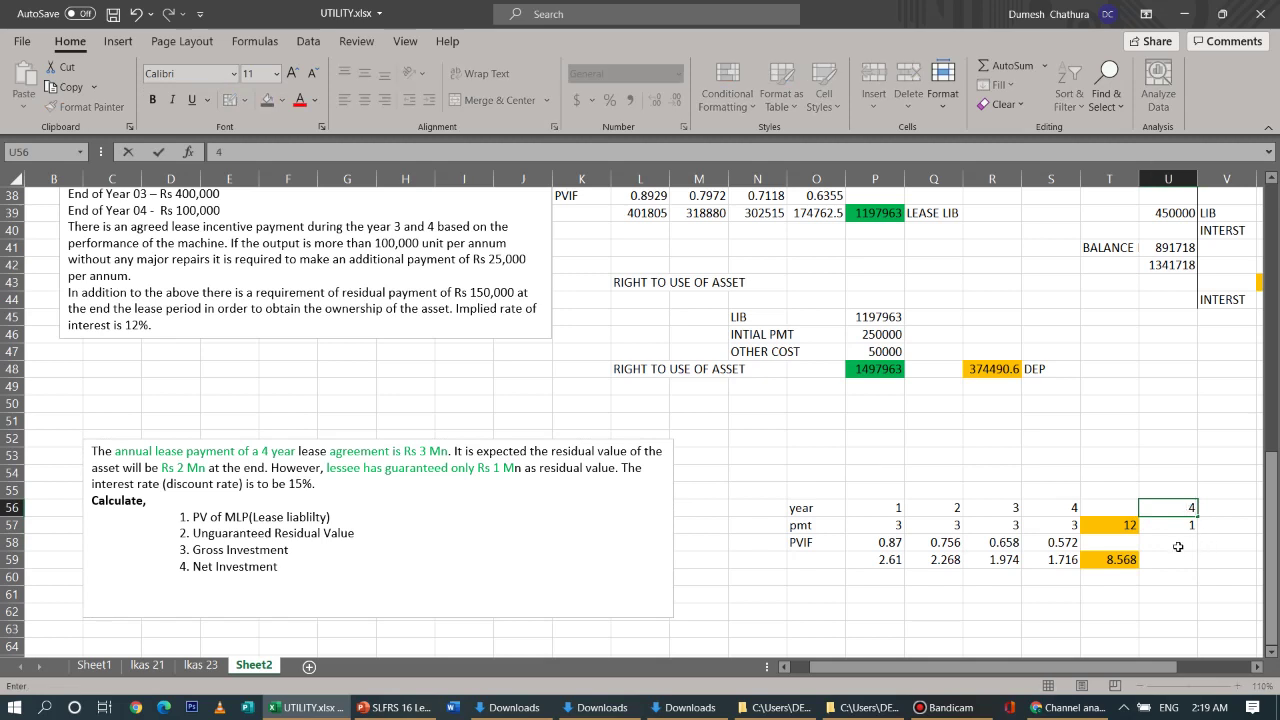
left_click(1178, 546)
type("0")
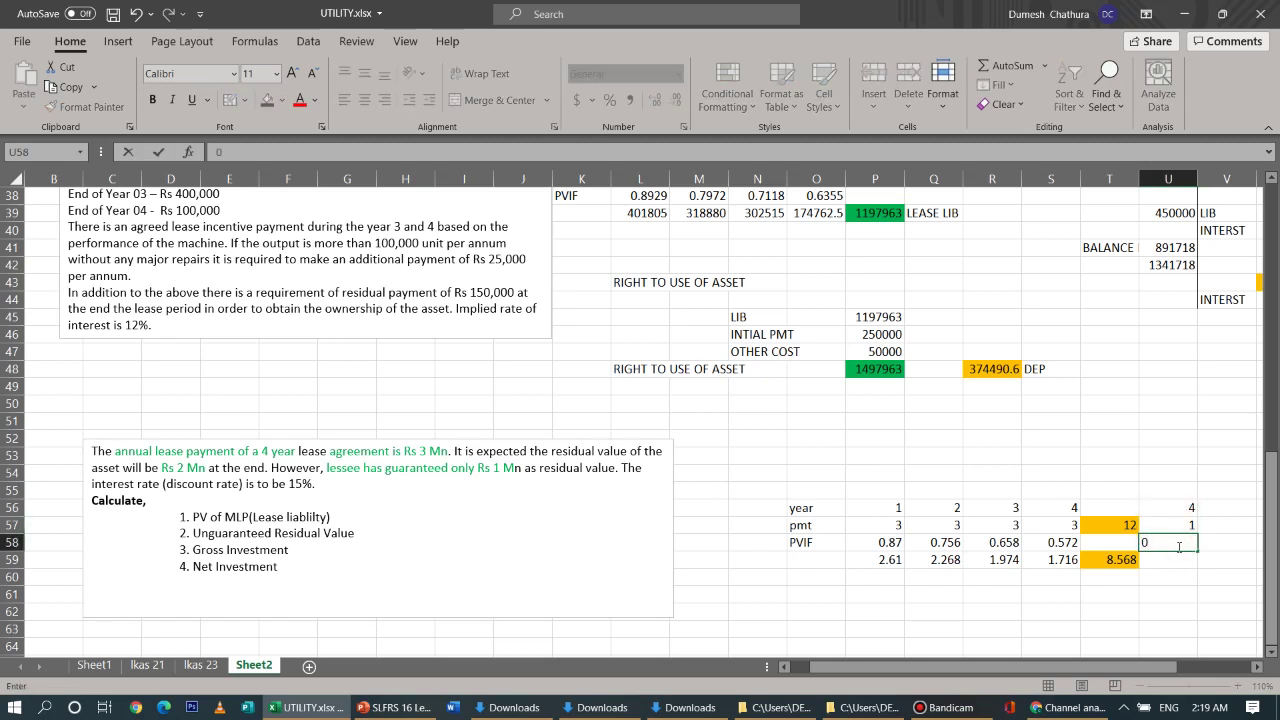
type(".55")
key("BackSpace")
type("72")
left_click(1186, 596)
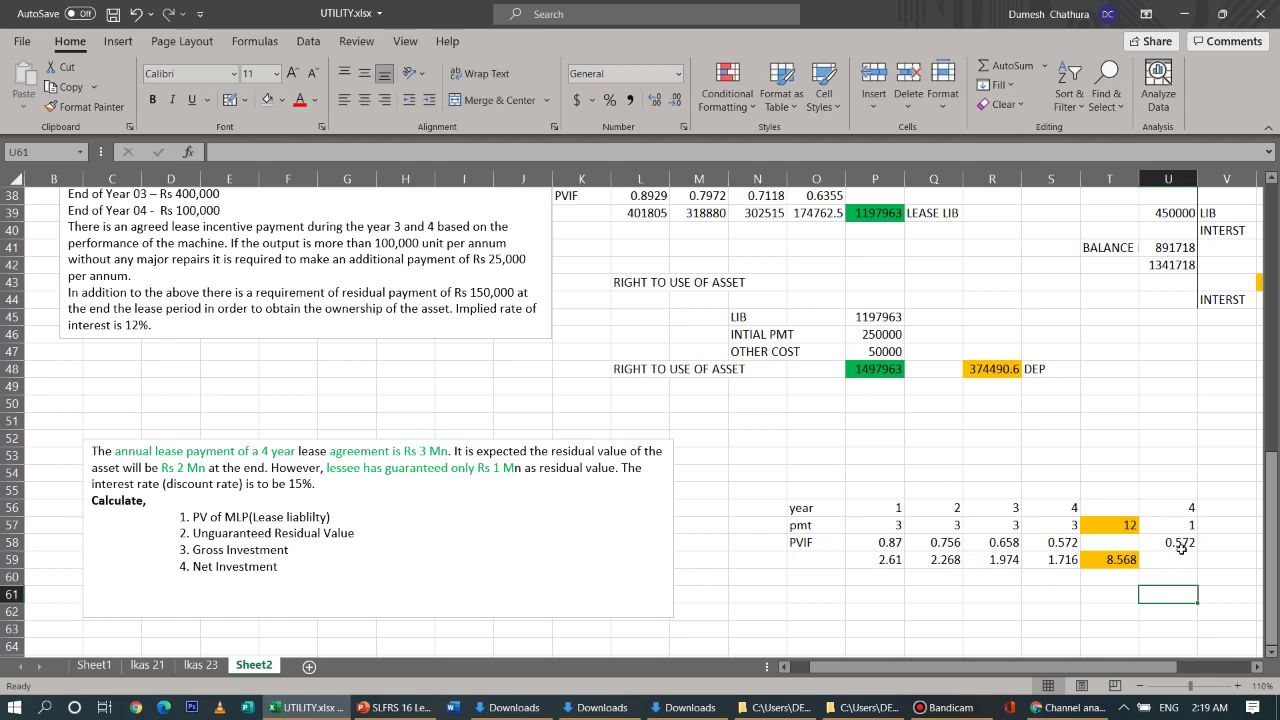
Try to calculate the guaranteed residual value's present value in U59 by multiplying U57 by its PVIF in U58
left_click(1182, 559)
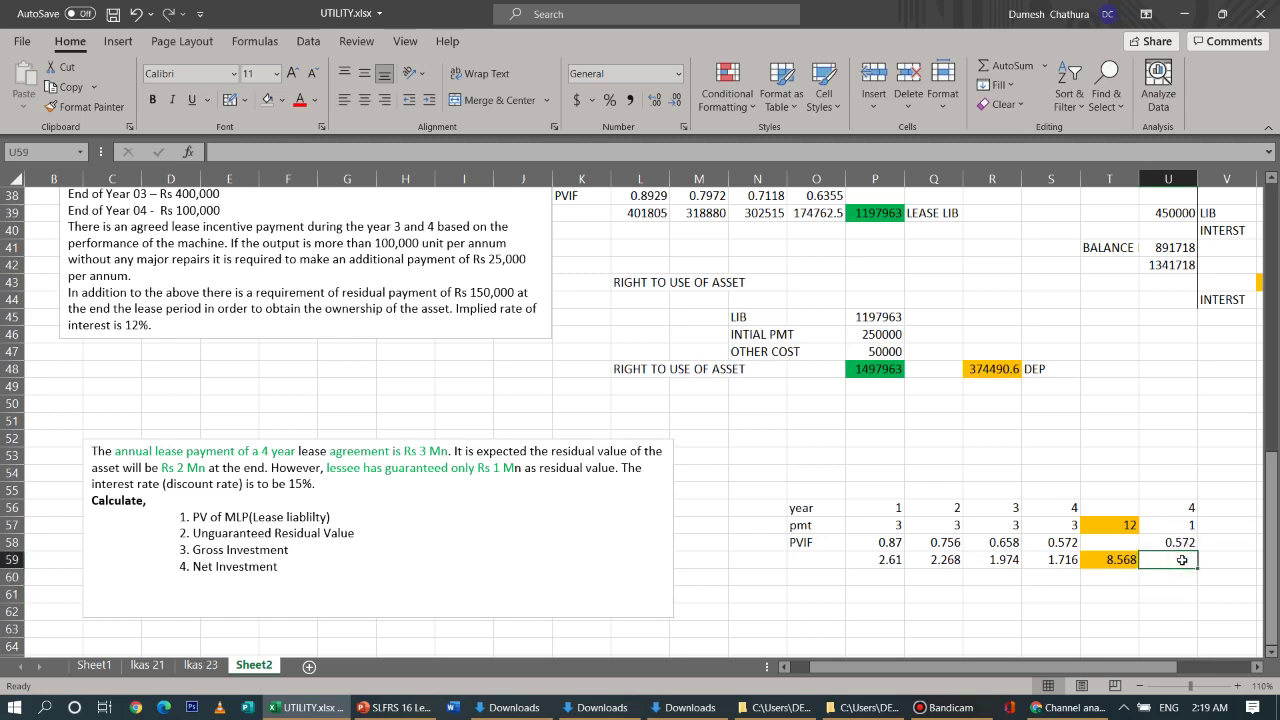
type("=")
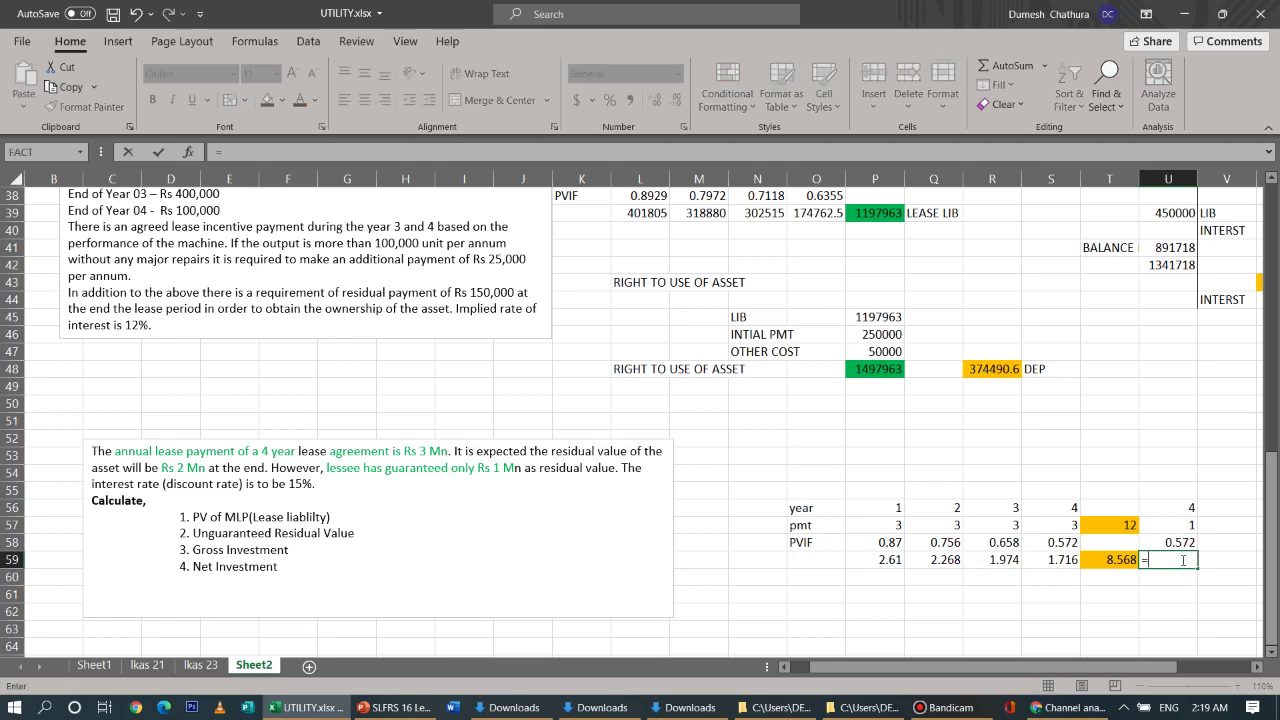
left_click(1175, 528)
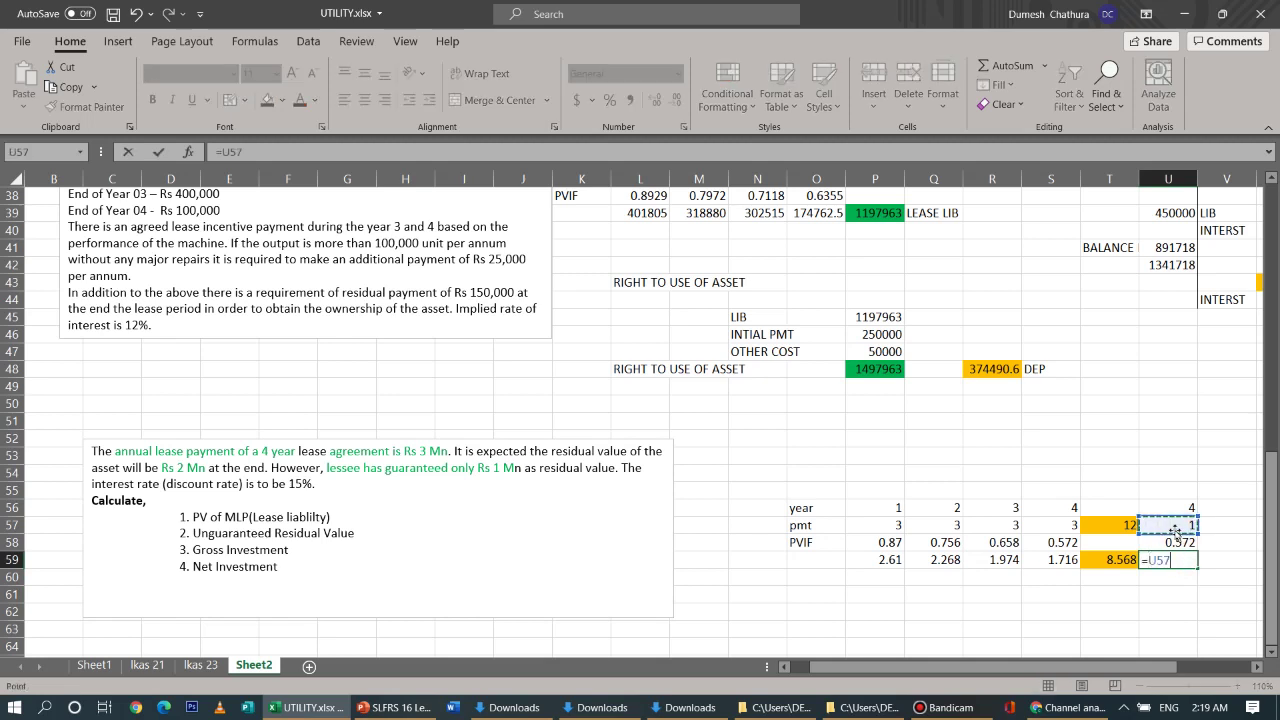
type("*")
left_click(1181, 553)
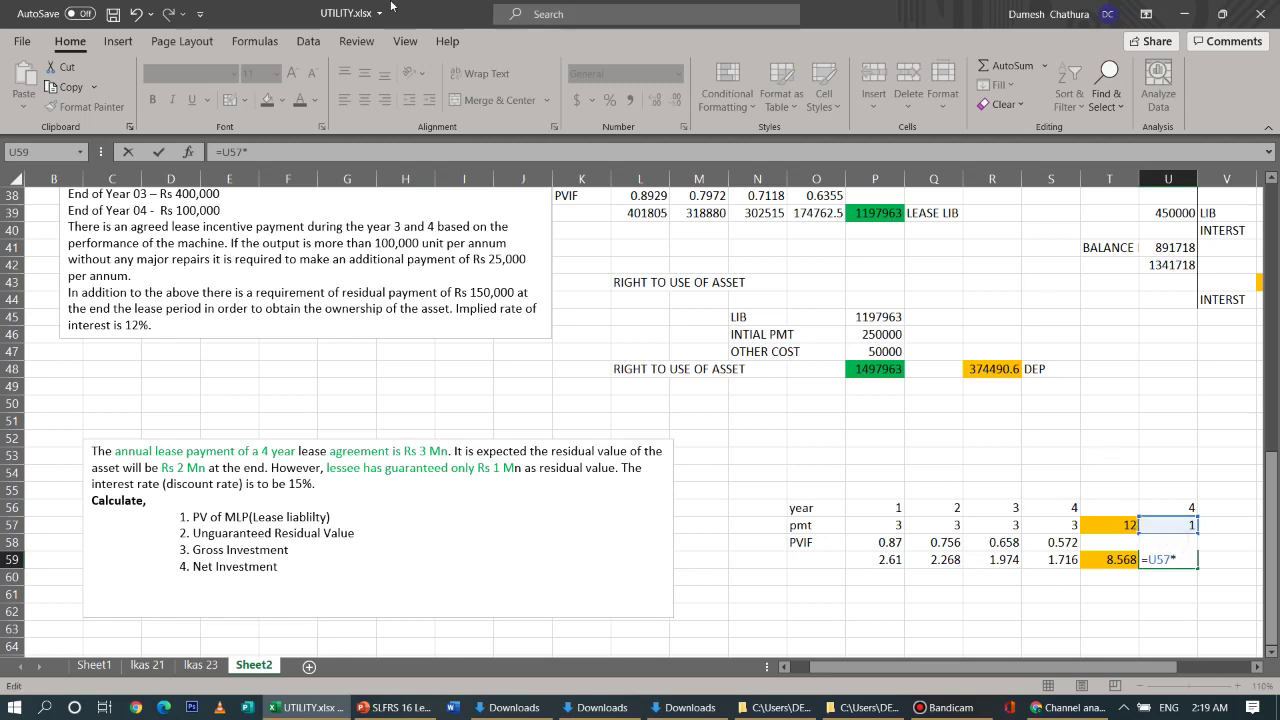
left_click(136, 15)
left_click(1178, 593)
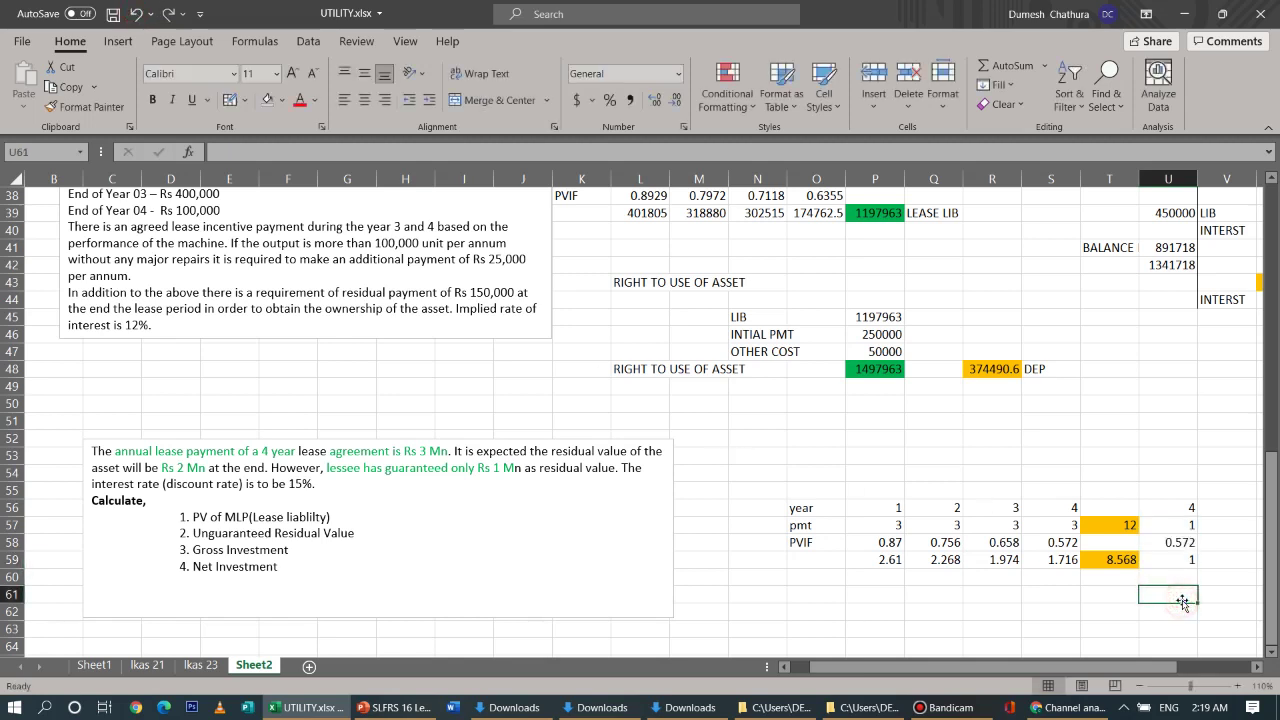
Try to re-enter the formula in U59 as the guaranteed residual value in U57 multiplied by its PVIF
left_click(1187, 559)
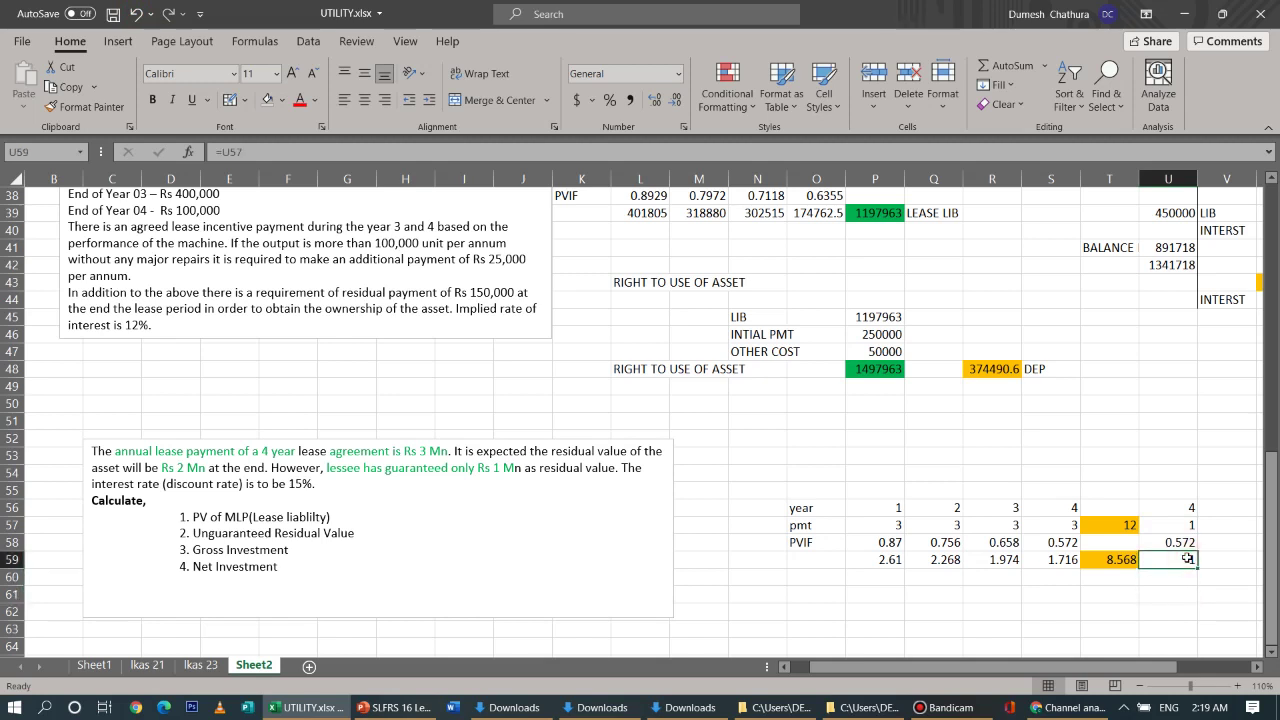
key("BackSpace")
type("=")
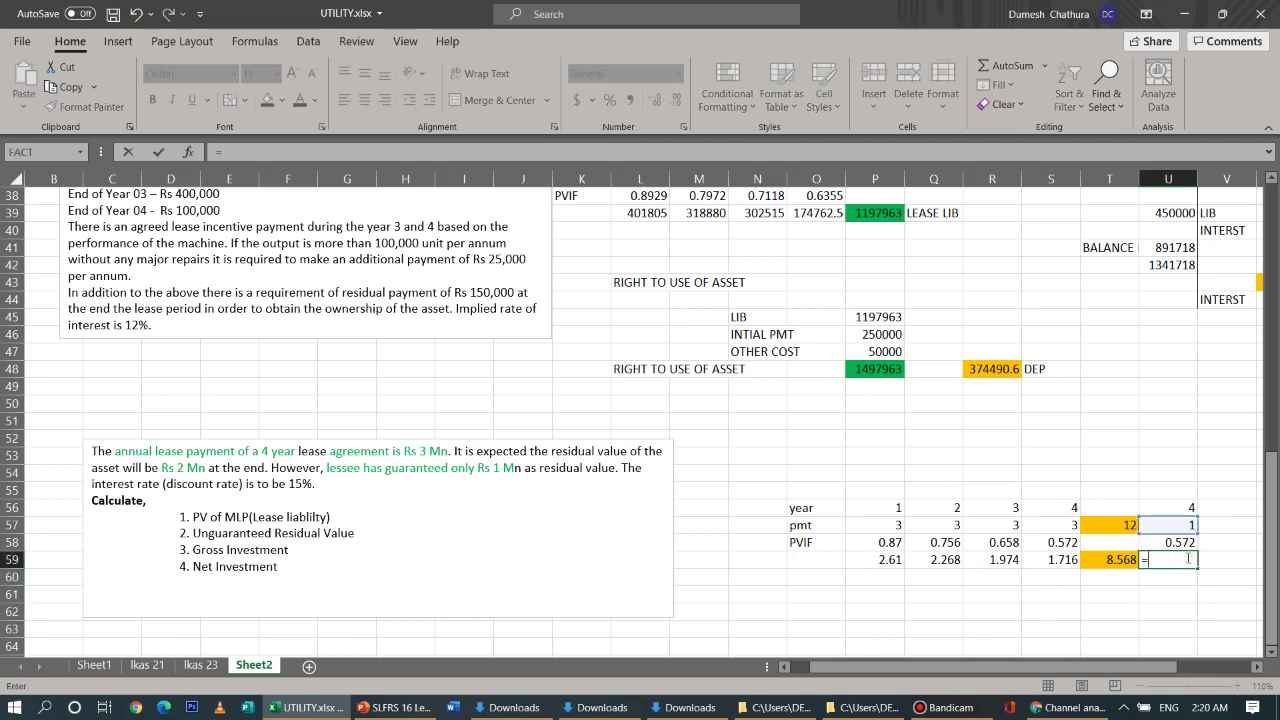
left_click(1176, 525)
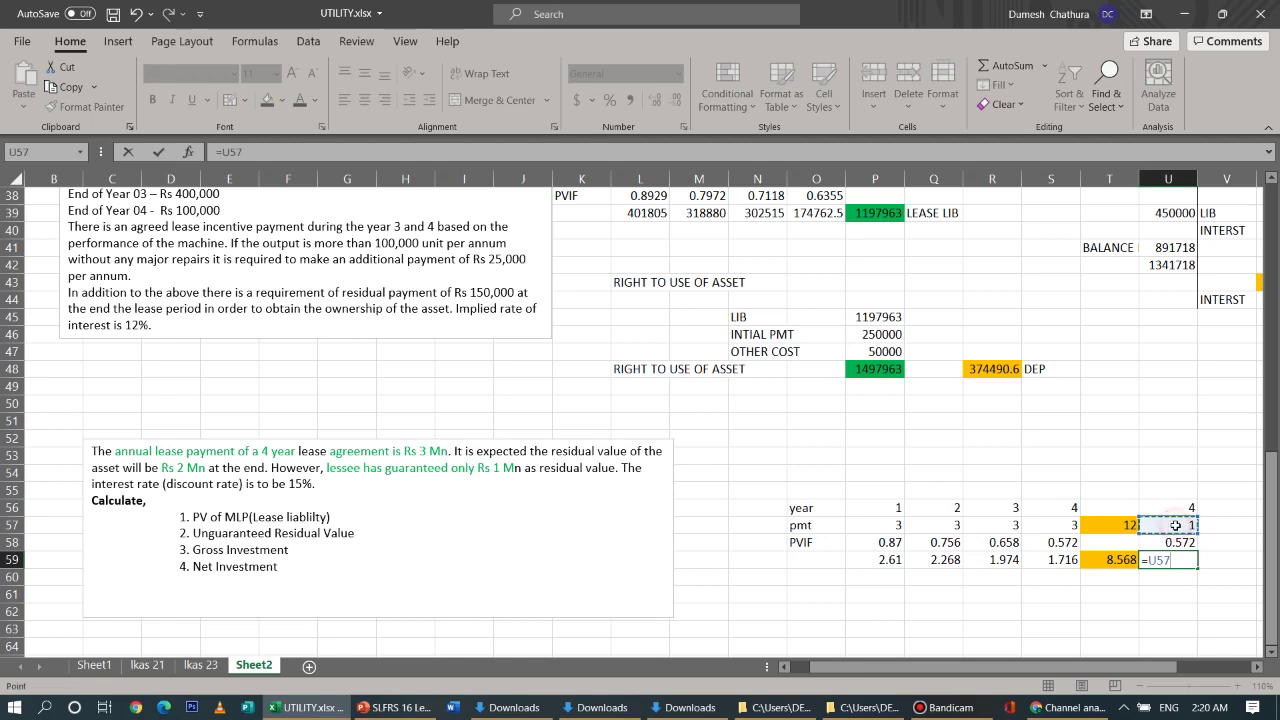
type("*")
left_click(1168, 556)
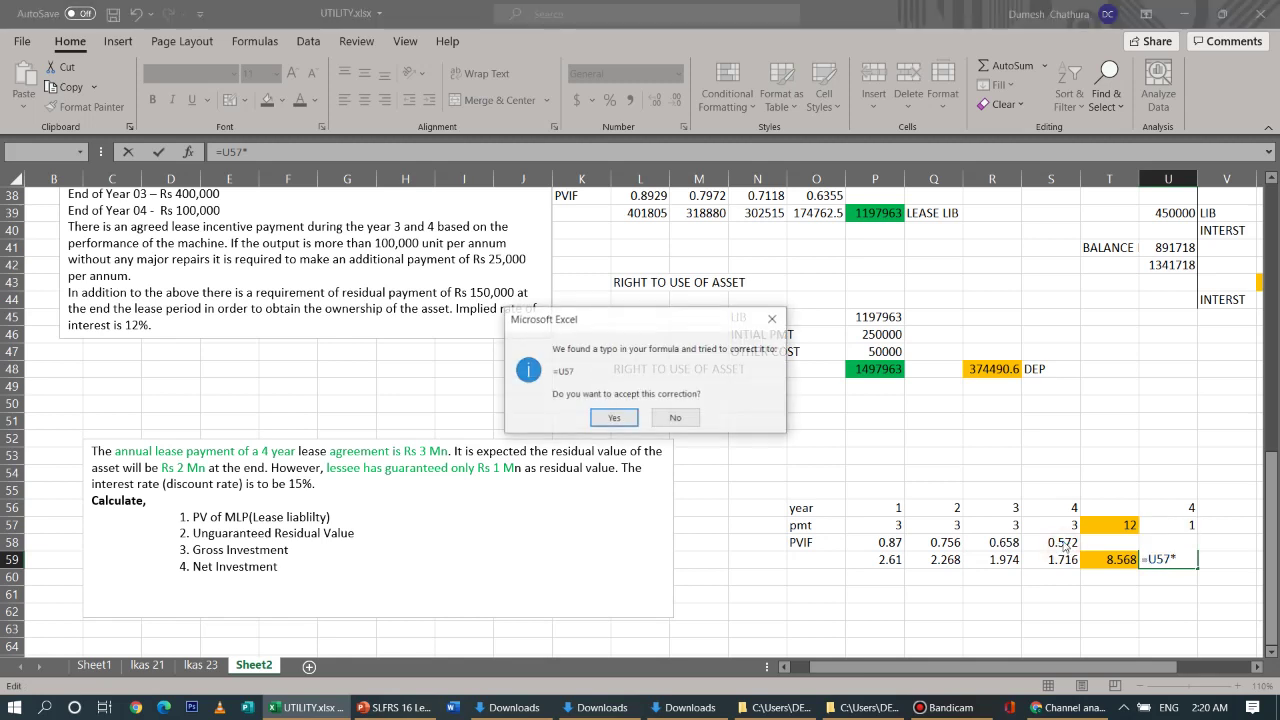
key("Return")
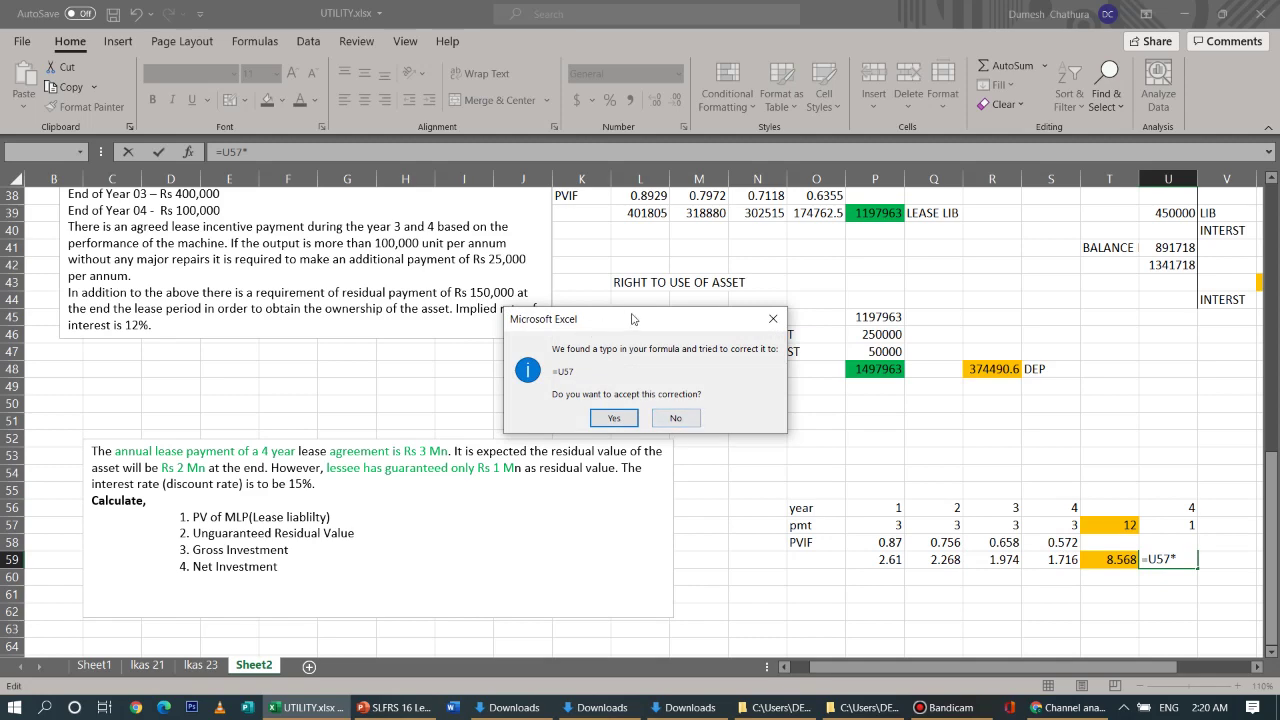
left_click(775, 318)
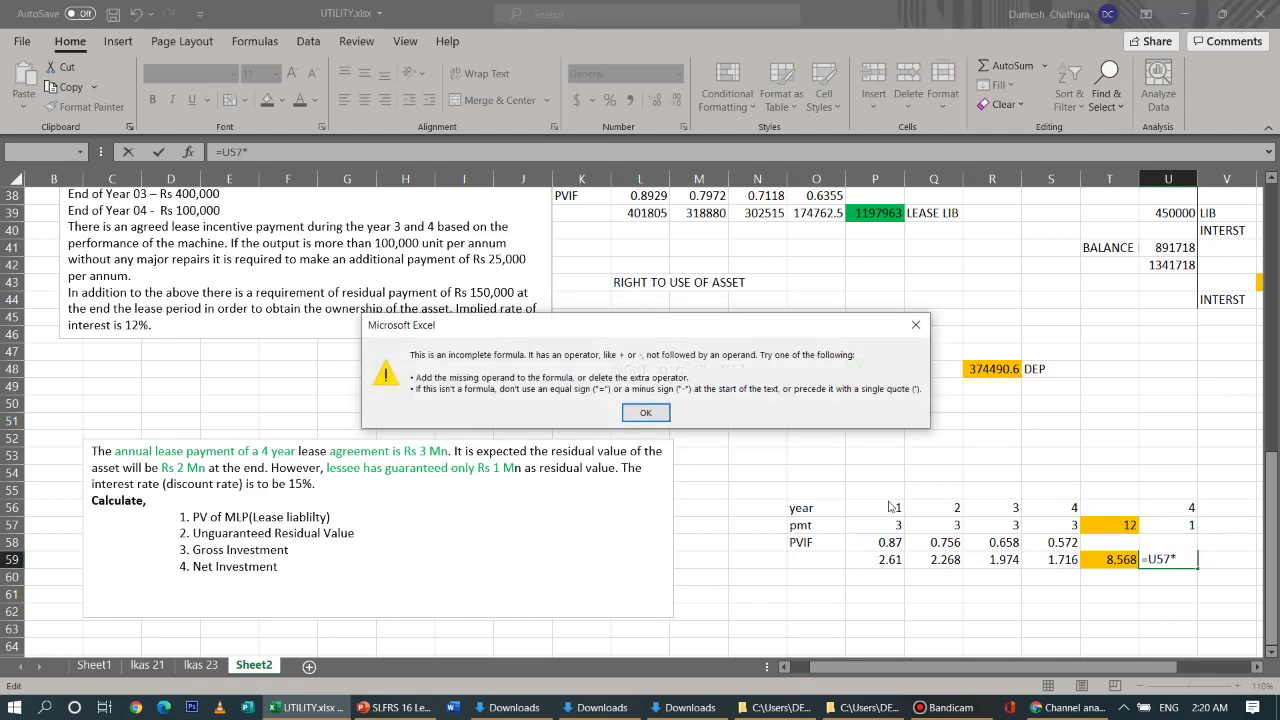
left_click(915, 324)
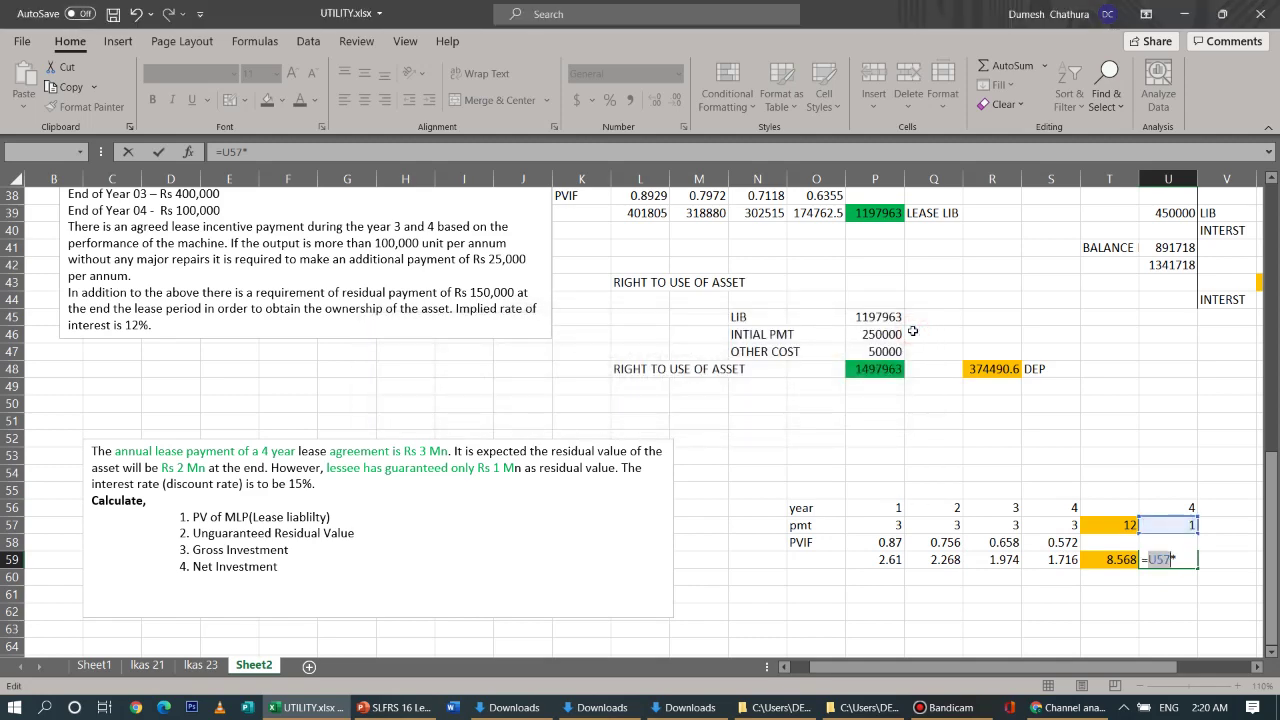
Try to complete the formula in U59 as S61 multiplied by the year 4 PVIF in S58
left_click(1062, 592)
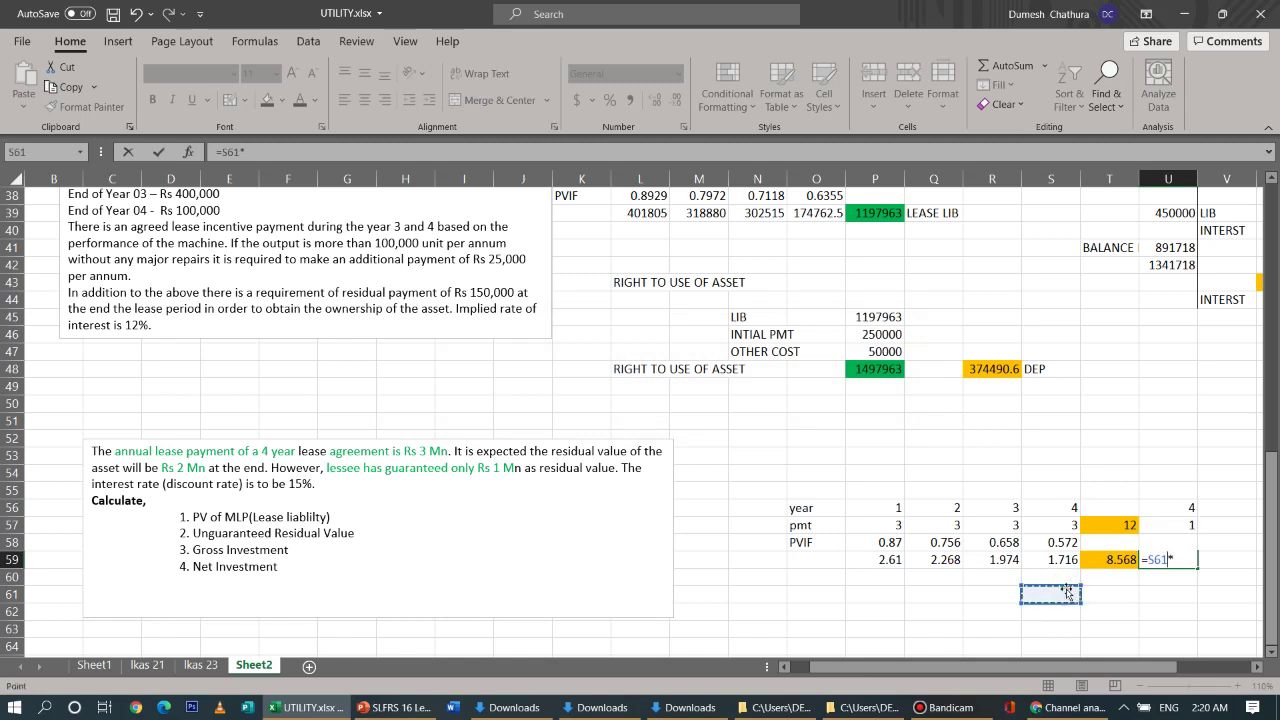
left_click(1176, 557)
left_click(1060, 546)
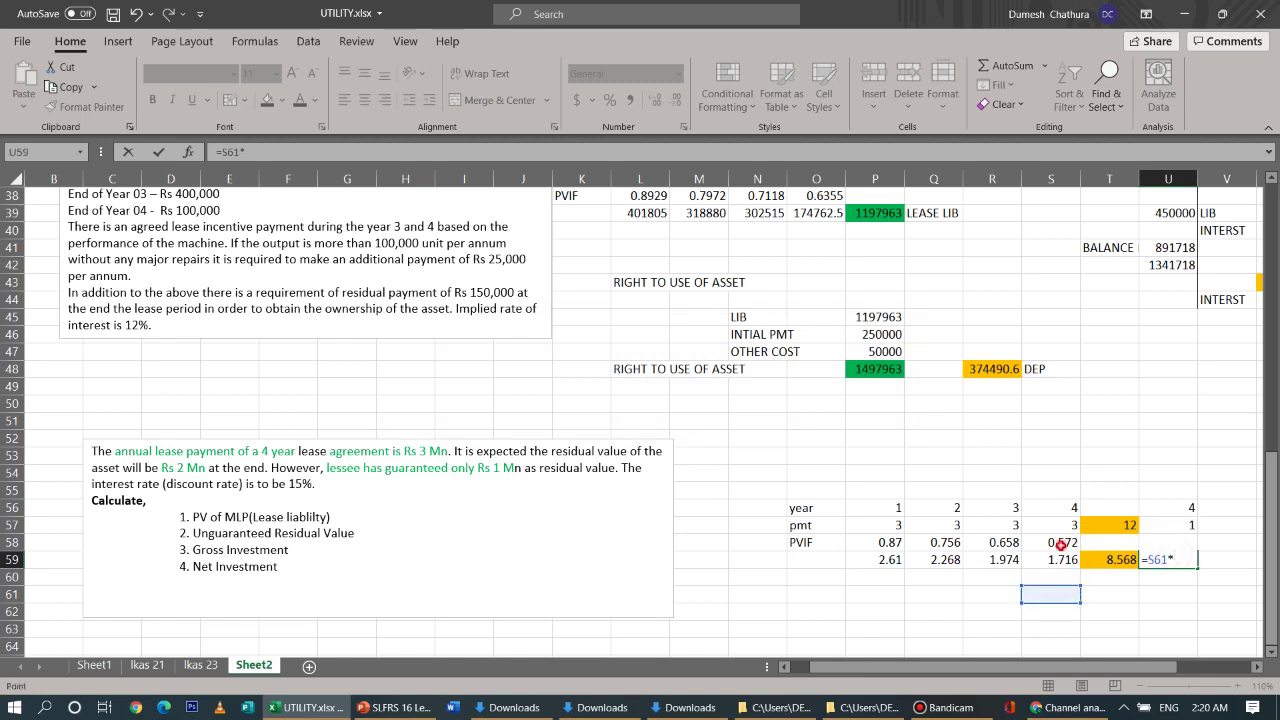
key("Return")
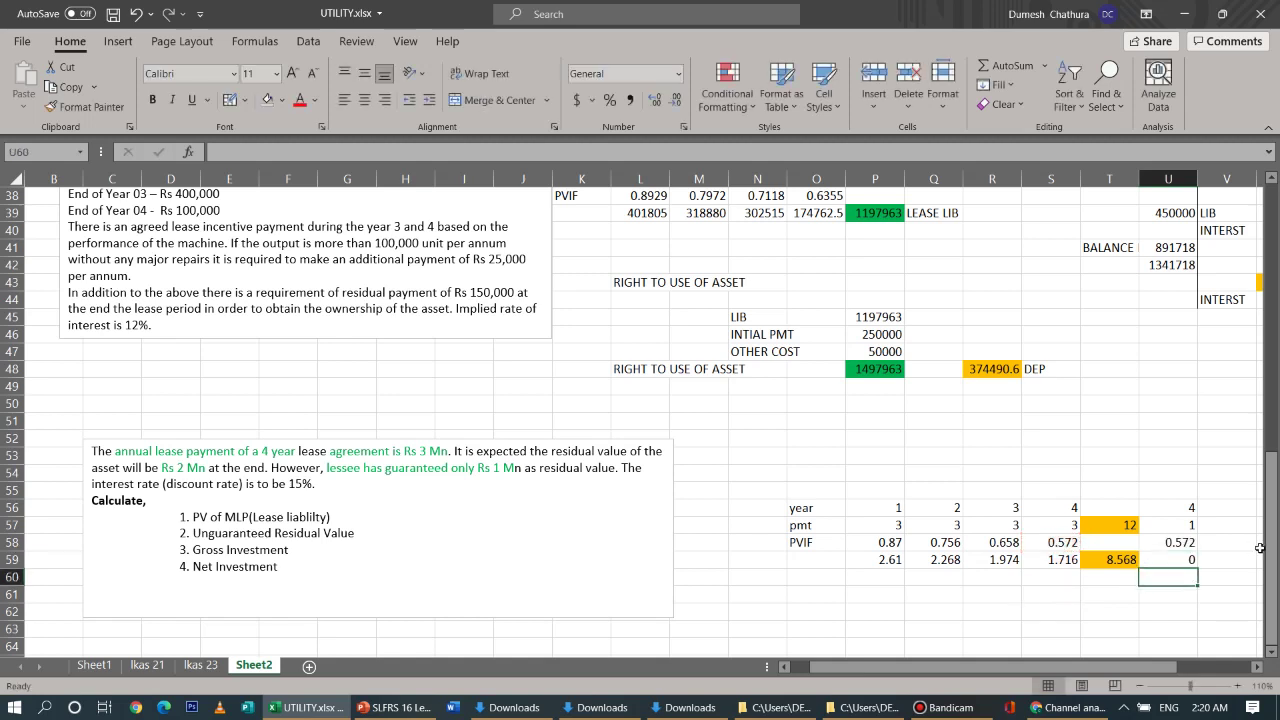
Replace the formula in U59 with the guaranteed residual value calculation =1*0.572
left_click(1193, 559)
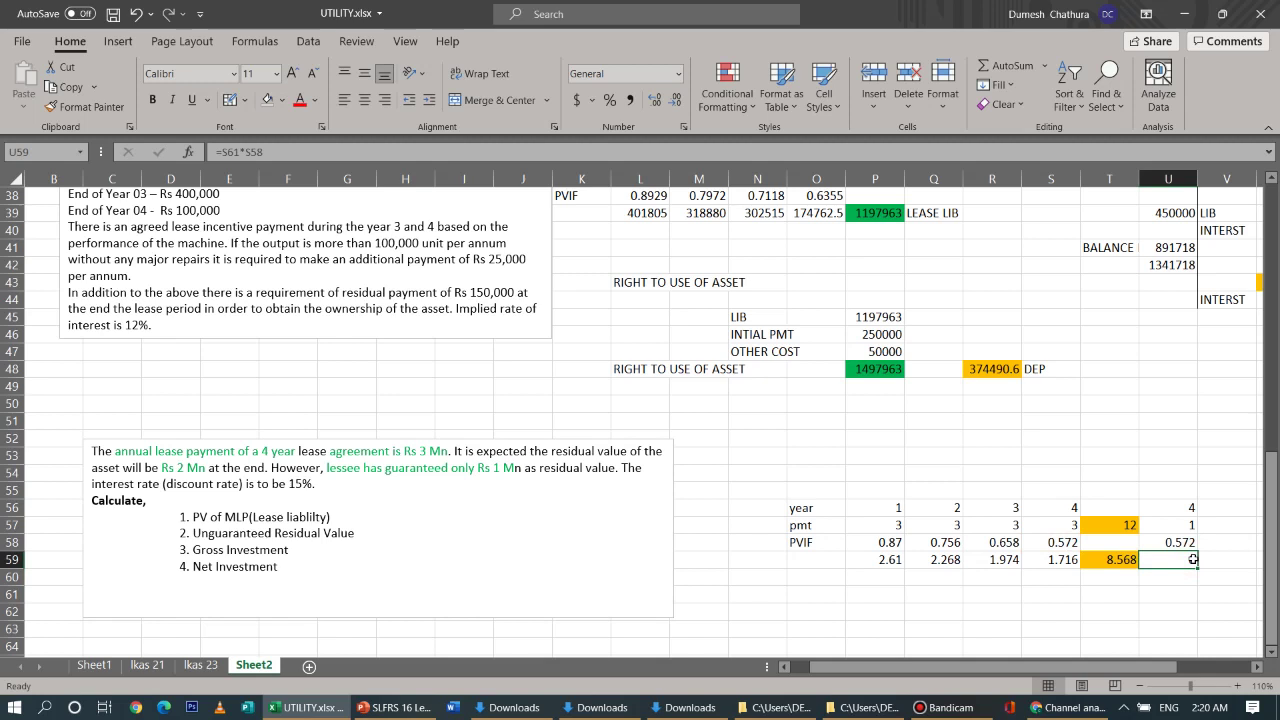
type("1")
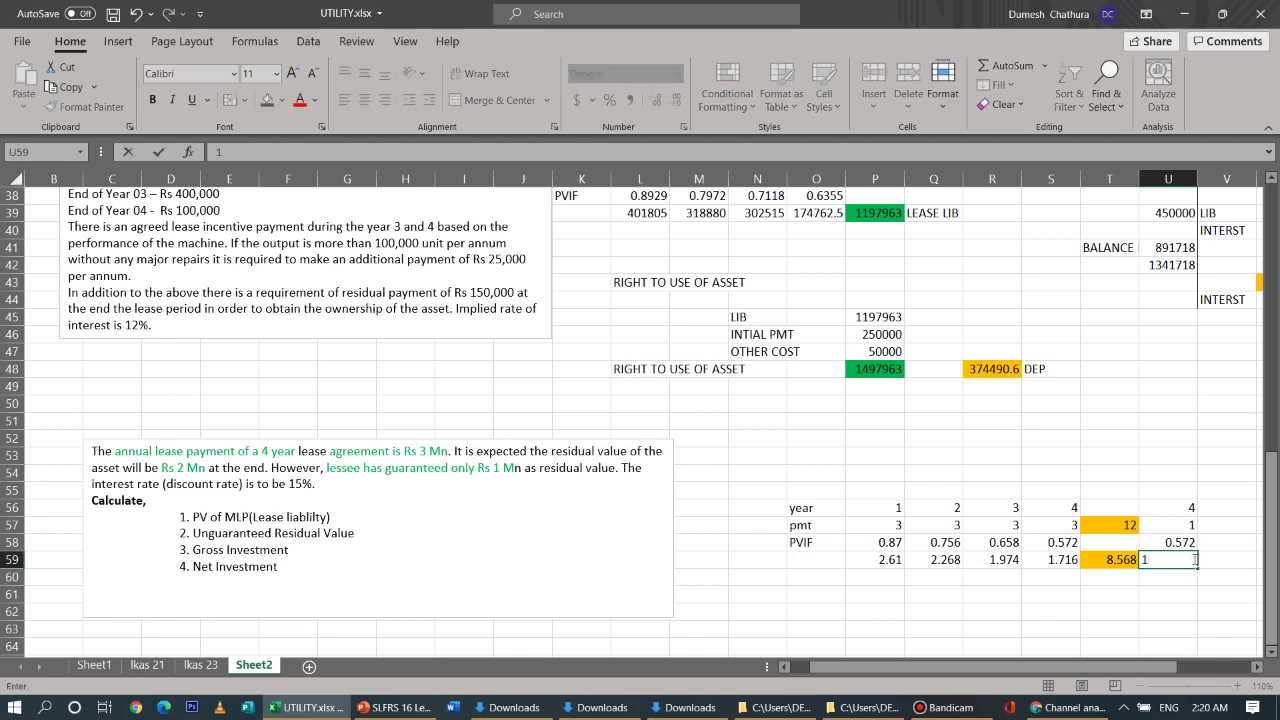
key("BackSpace")
key("BackSpace")
type("=1*0.752")
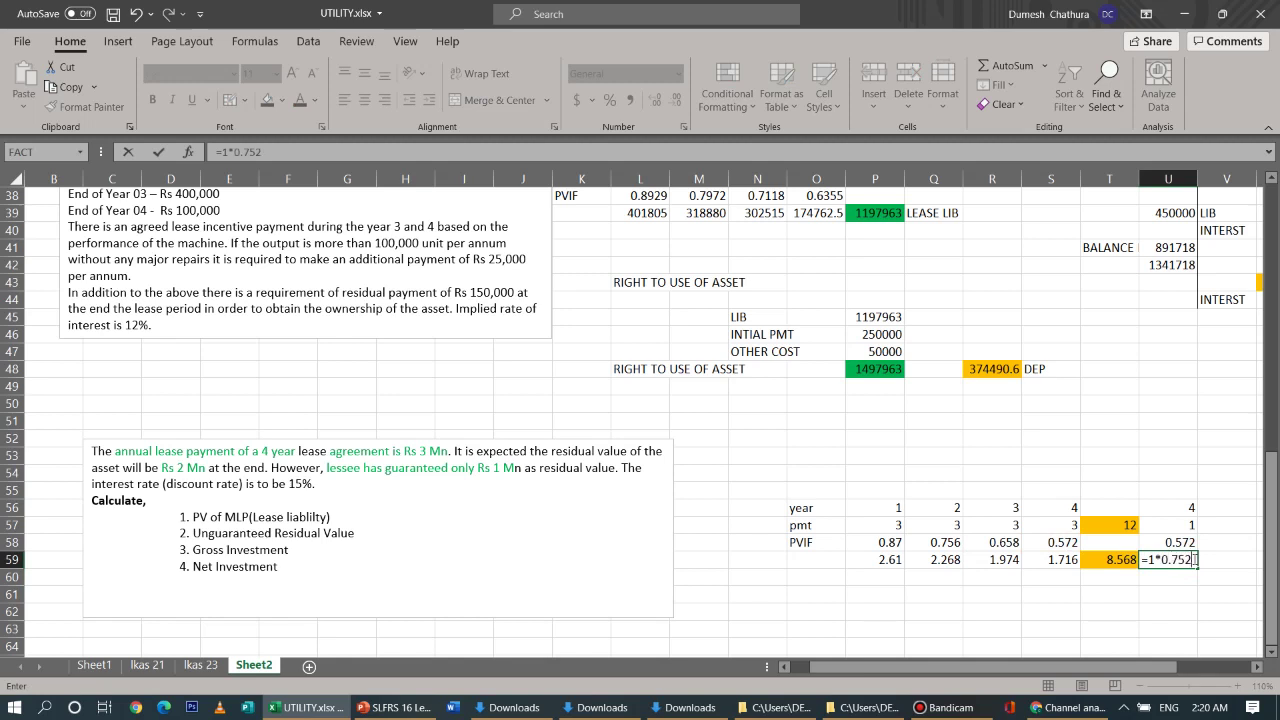
key("BackSpace")
key("BackSpace")
key("Return")
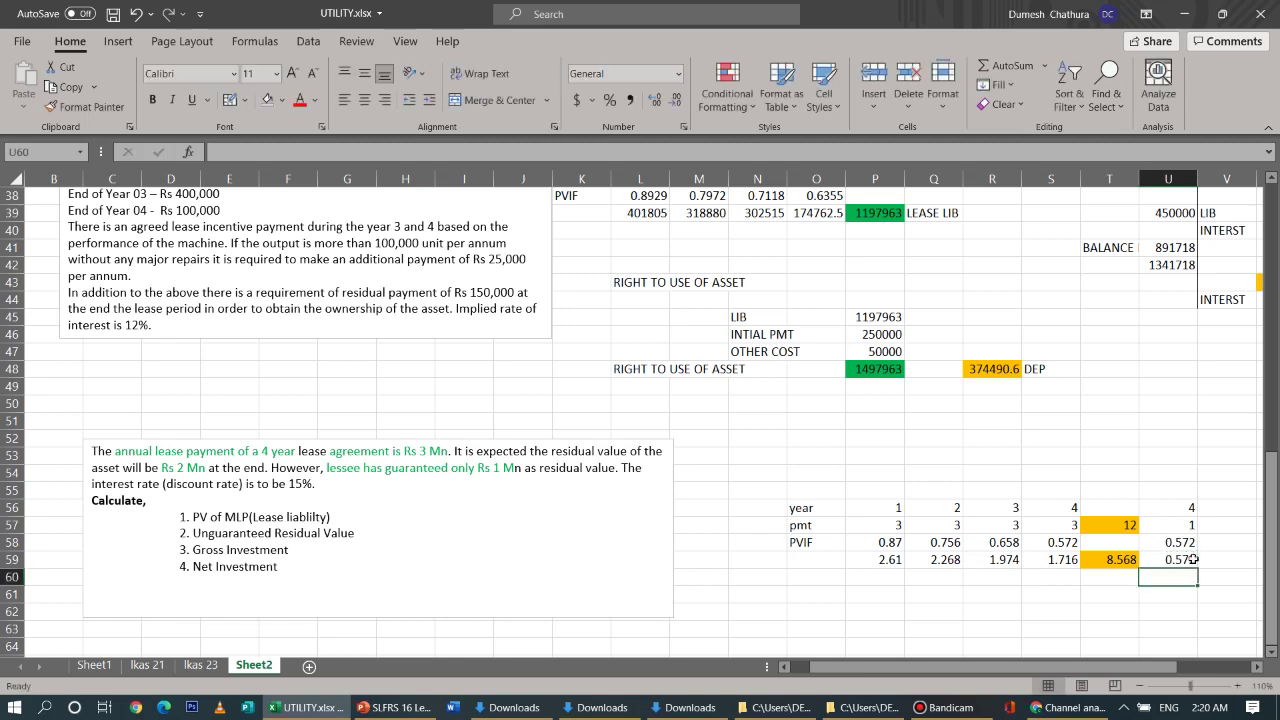
Add the residual value's present value in U59 to the payments' present value total in T59, placing the sum in V59
left_click(1147, 596)
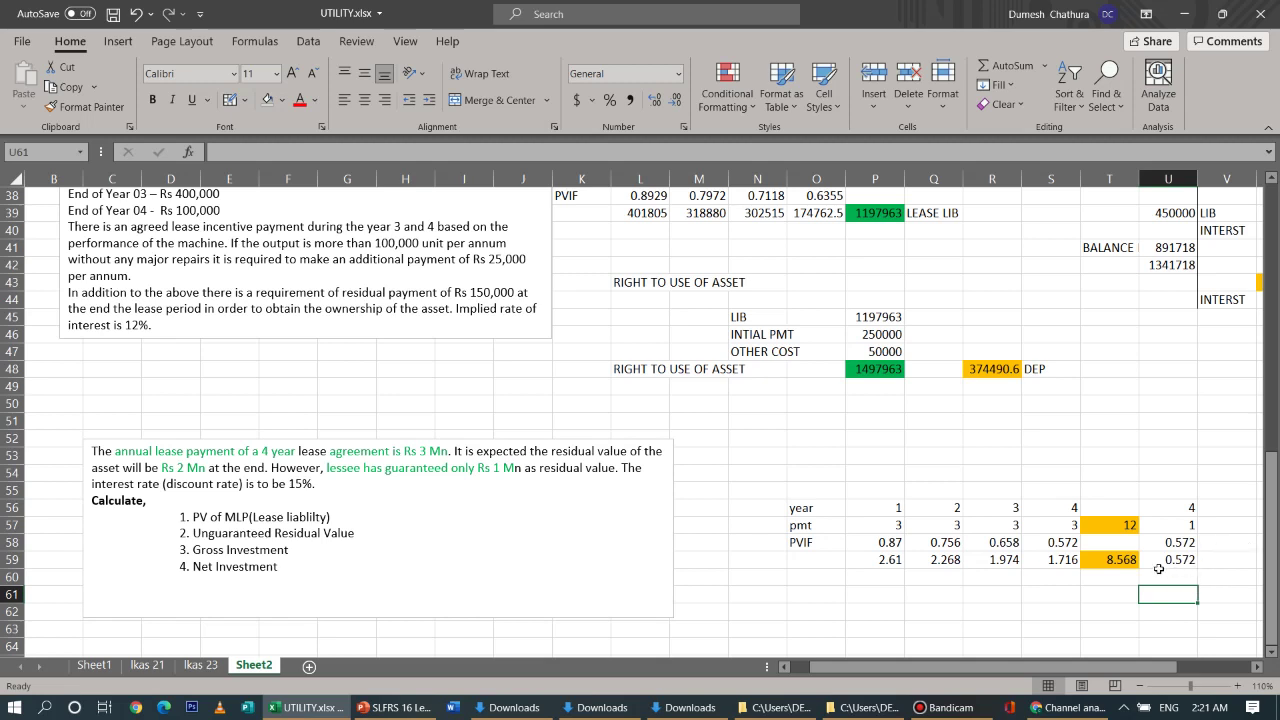
left_click(1215, 566)
type("=")
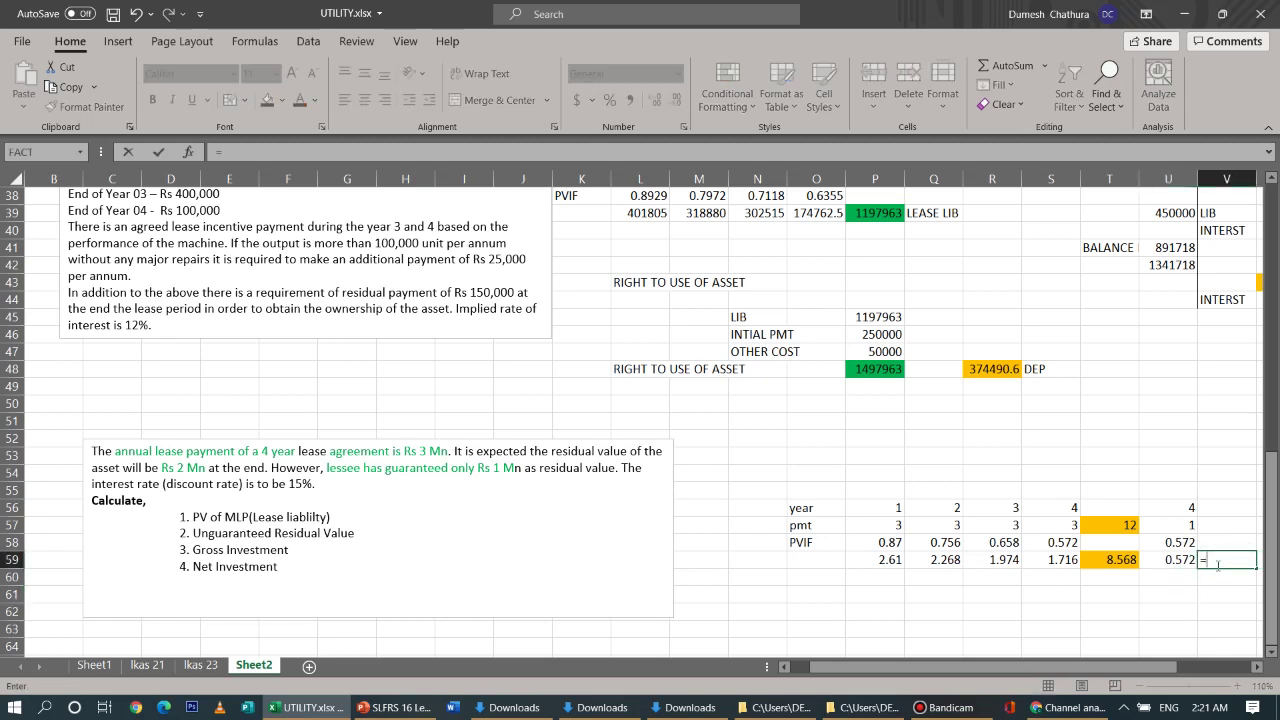
left_click(1190, 560)
type("+")
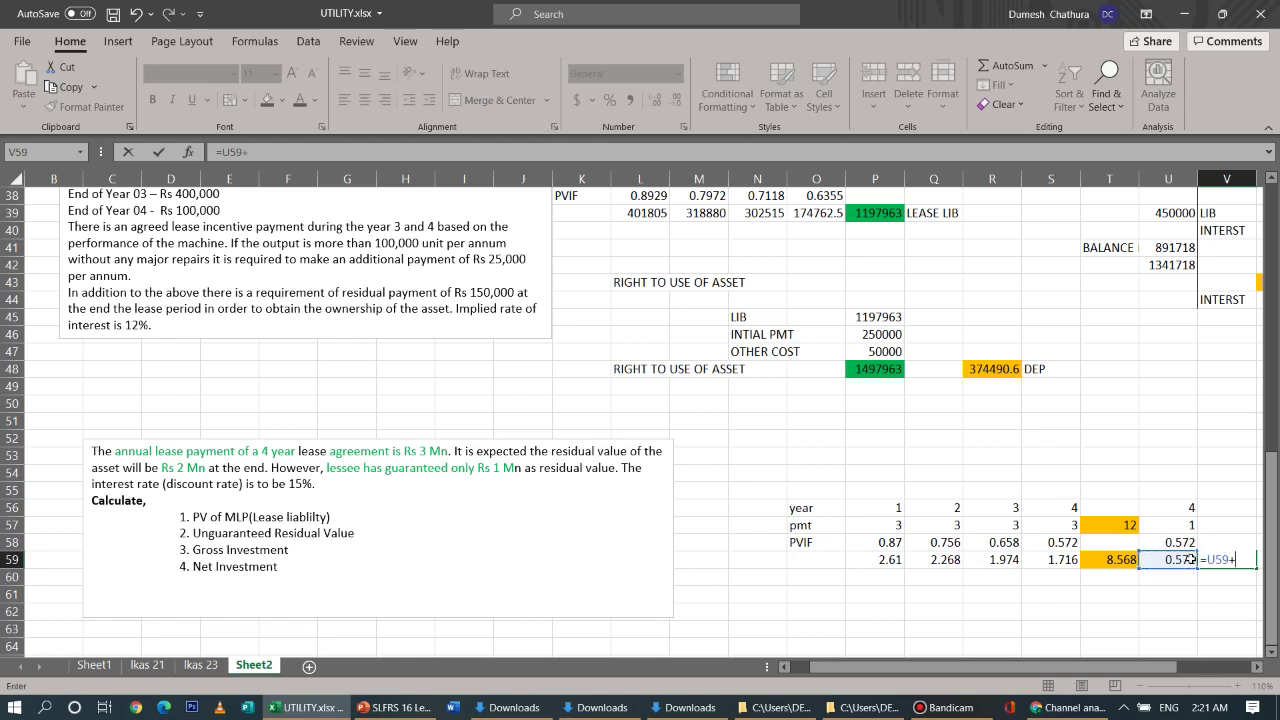
left_click(1125, 559)
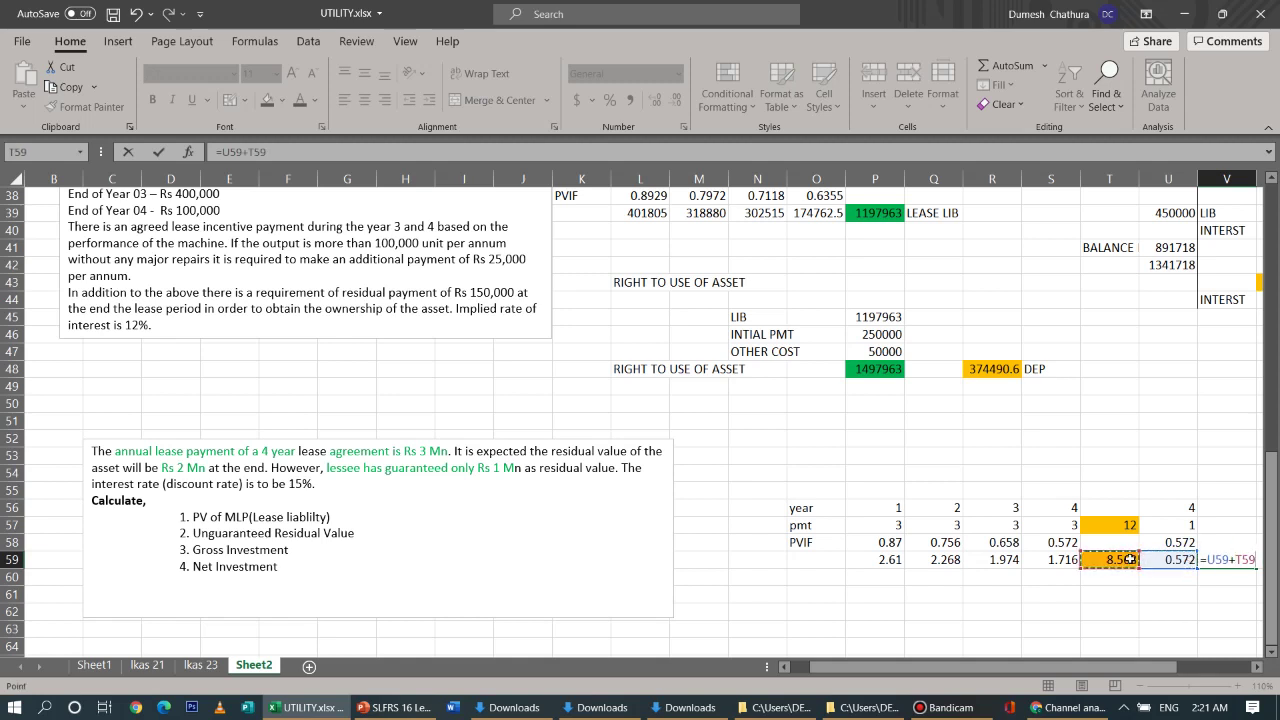
key("Return")
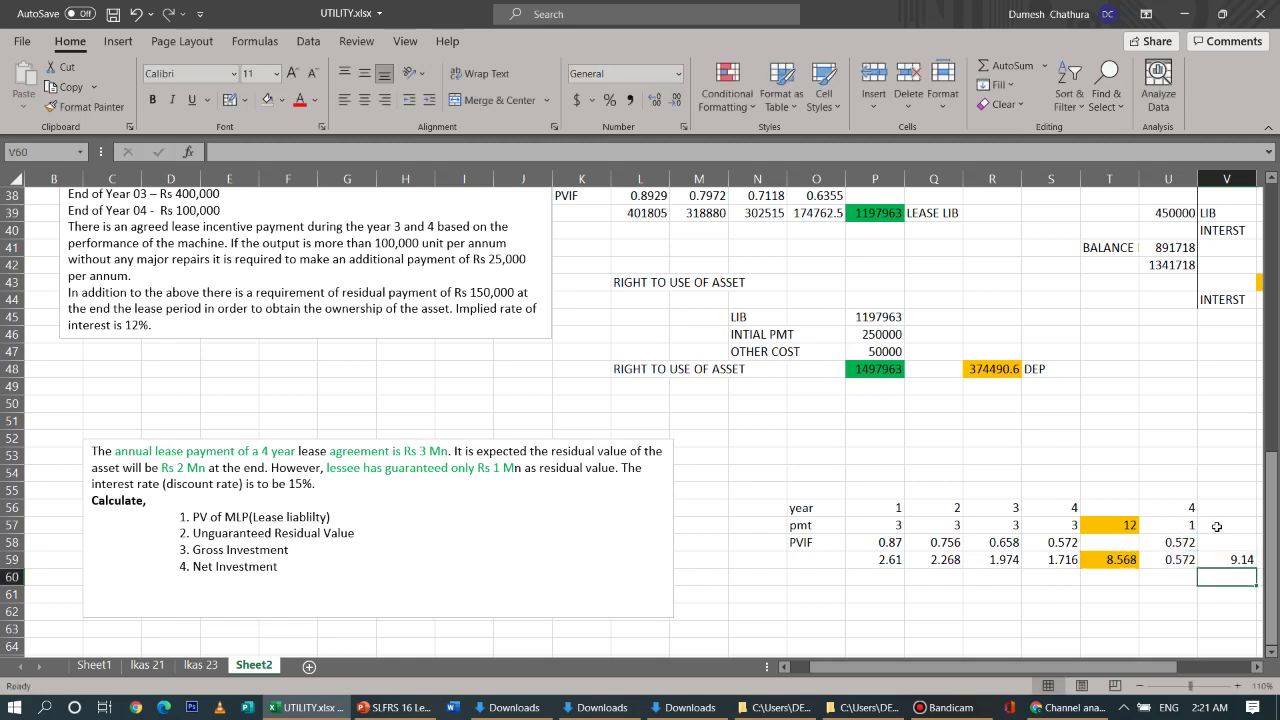
Fill the sum formula from V59 up to V57 for the undiscounted total, and clear the copy in PVIF cell V58
left_click(1217, 526)
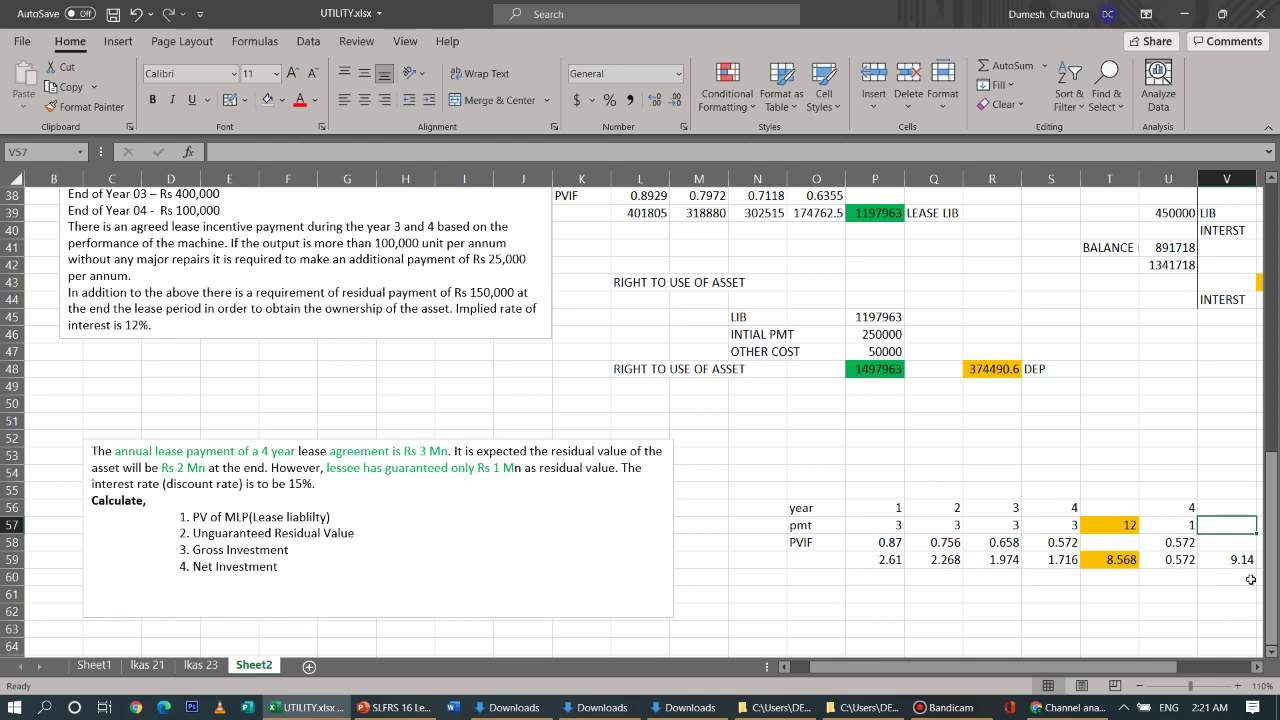
left_click(1244, 562)
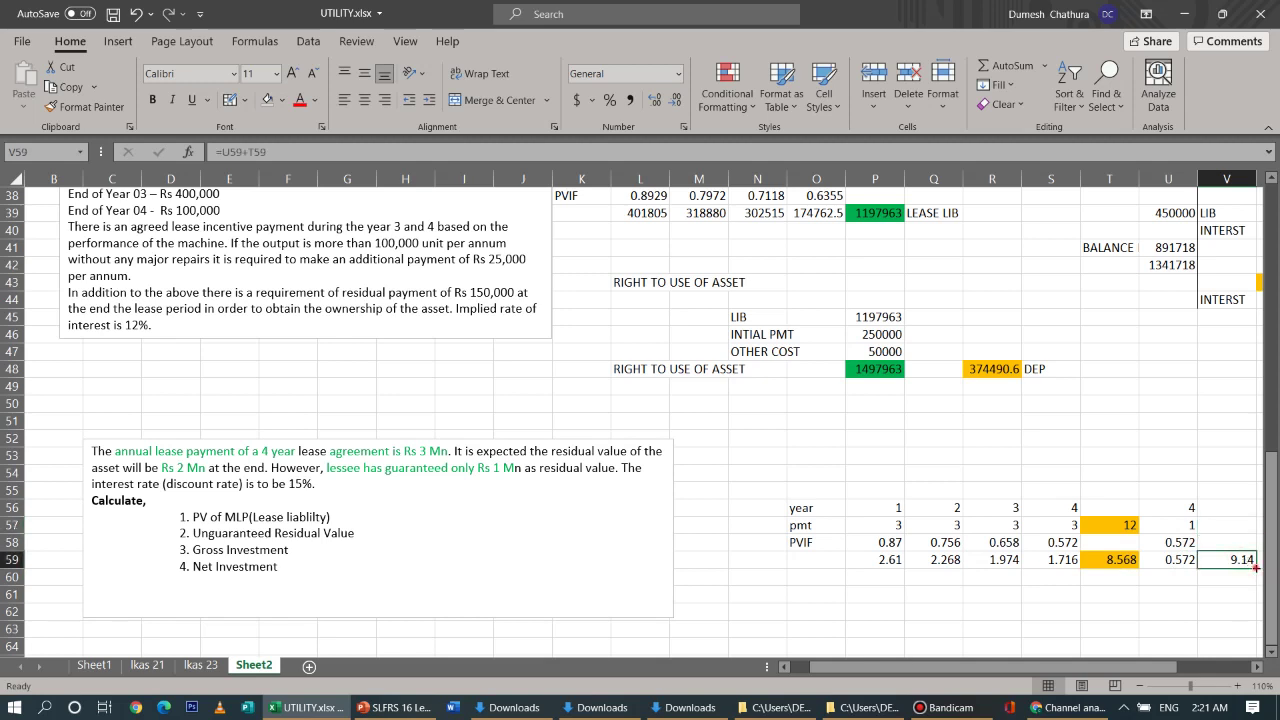
left_click_drag(1256, 567, 1247, 526)
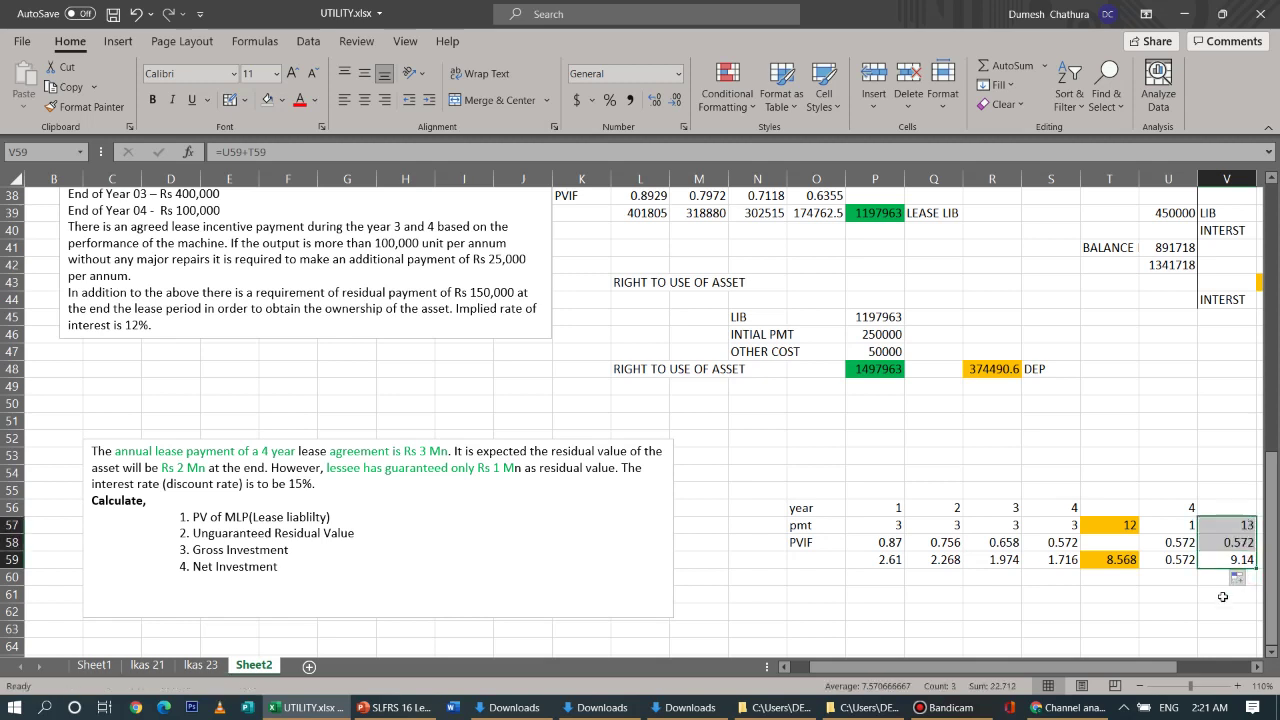
left_click(1238, 543)
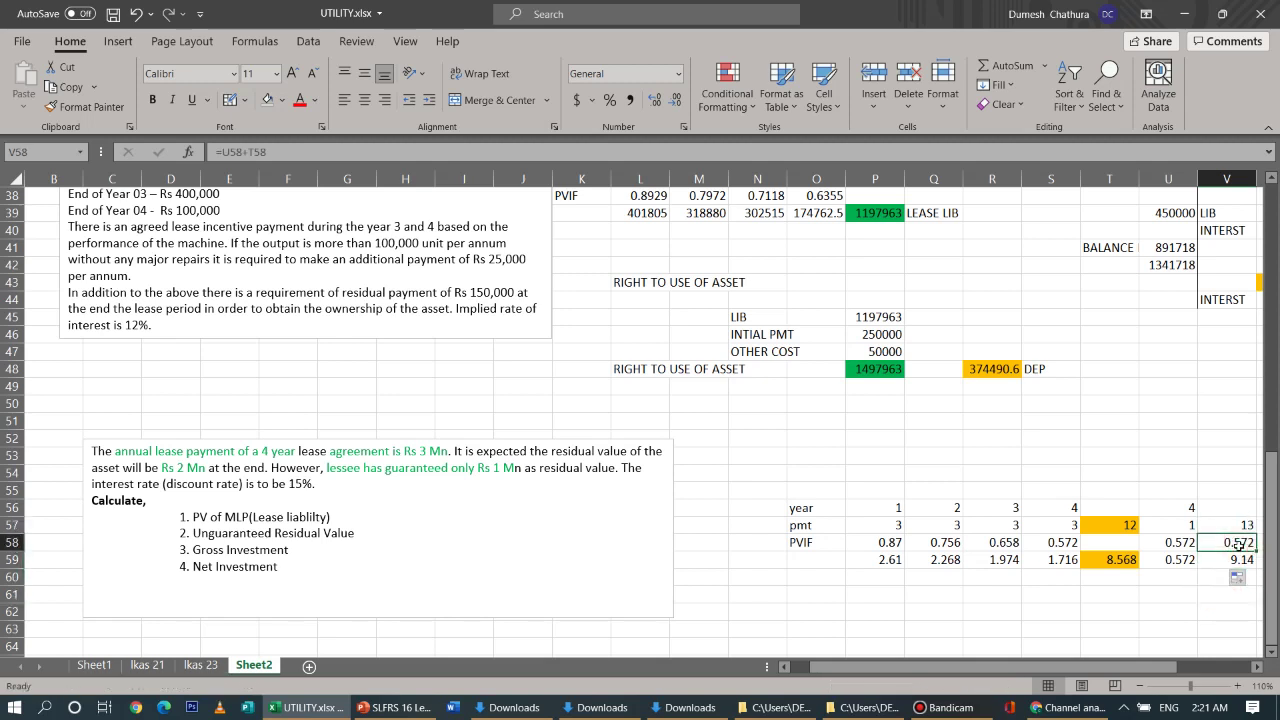
double_click(1238, 543)
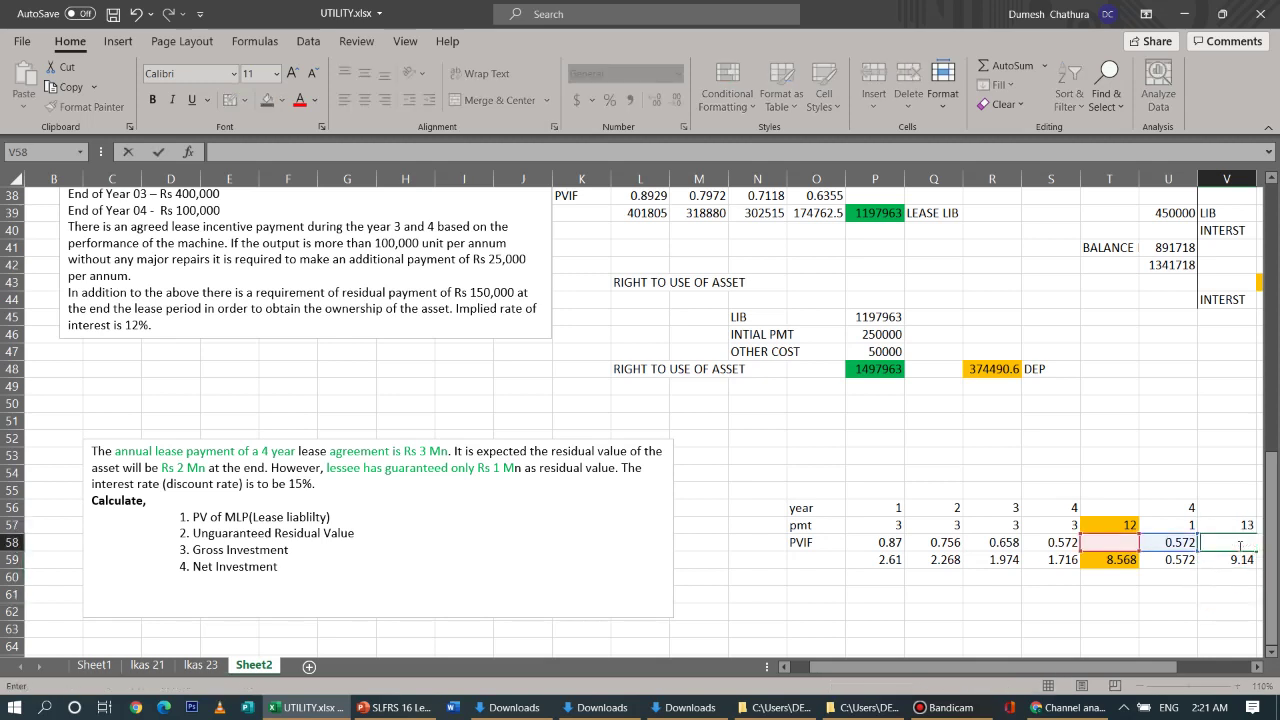
left_click(1256, 667)
left_click(1256, 667)
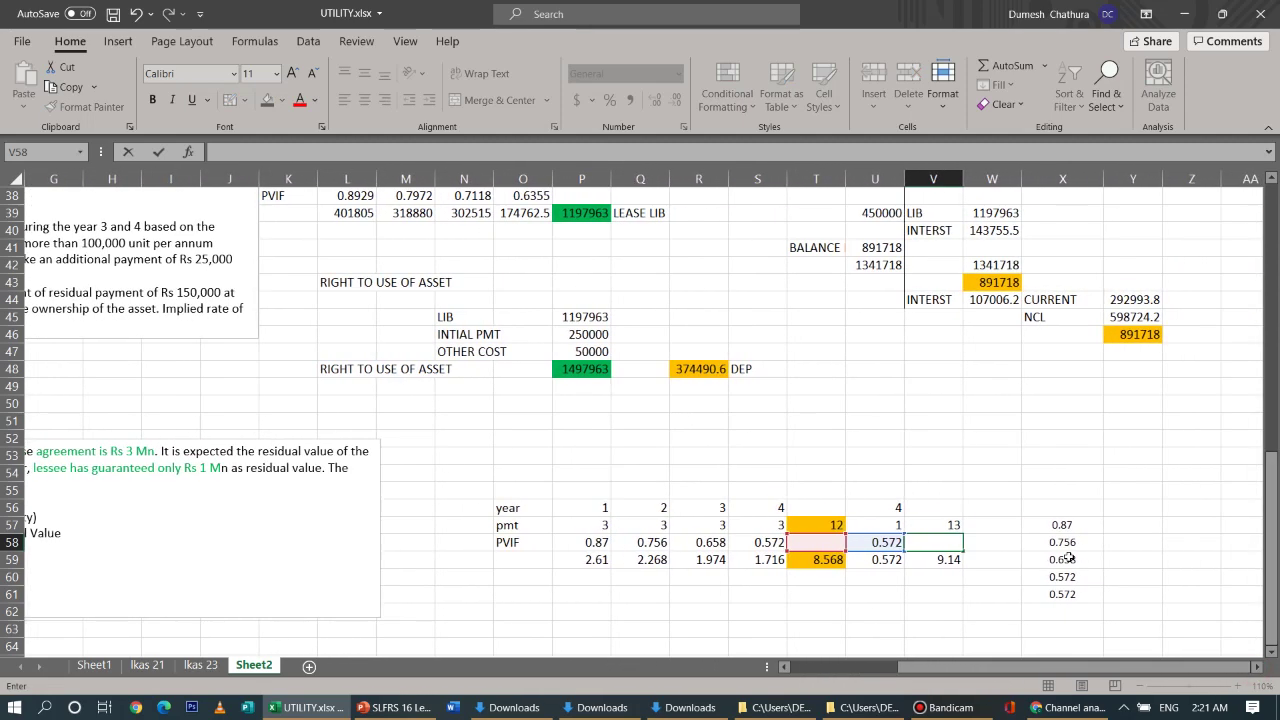
Enter the heading MLP in V55 above the combined totals
left_click(933, 493)
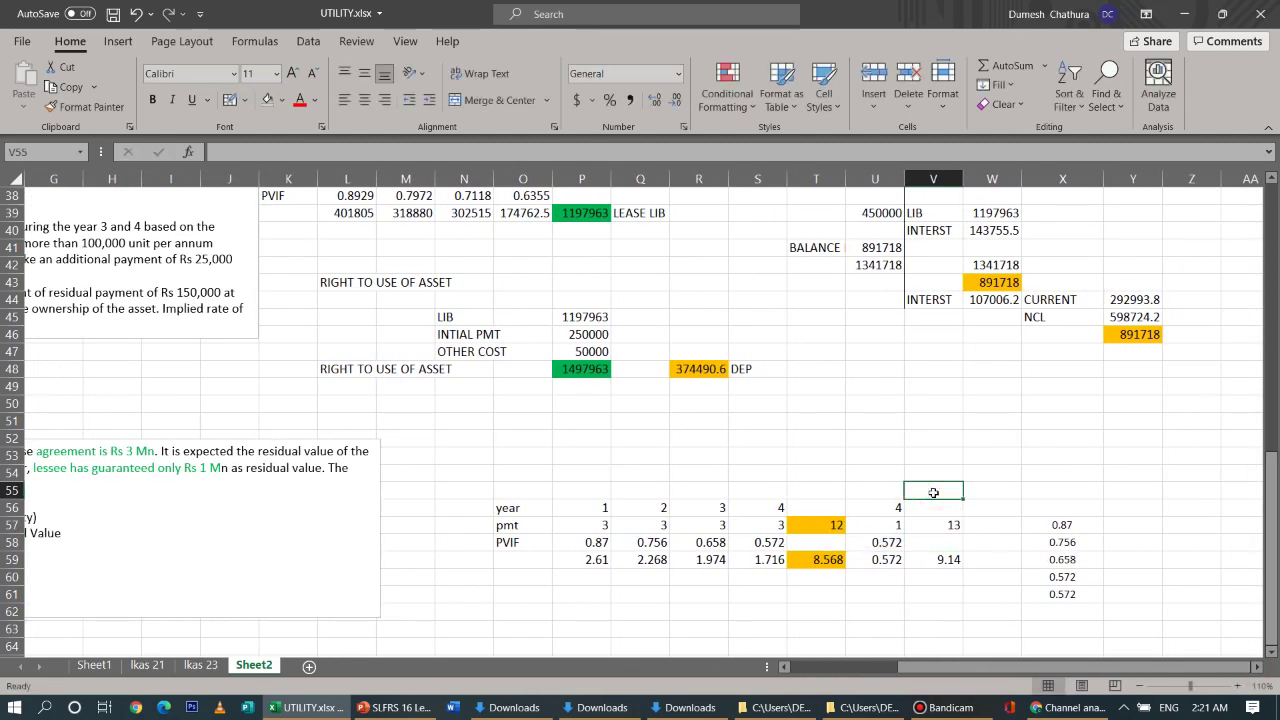
type("ML")
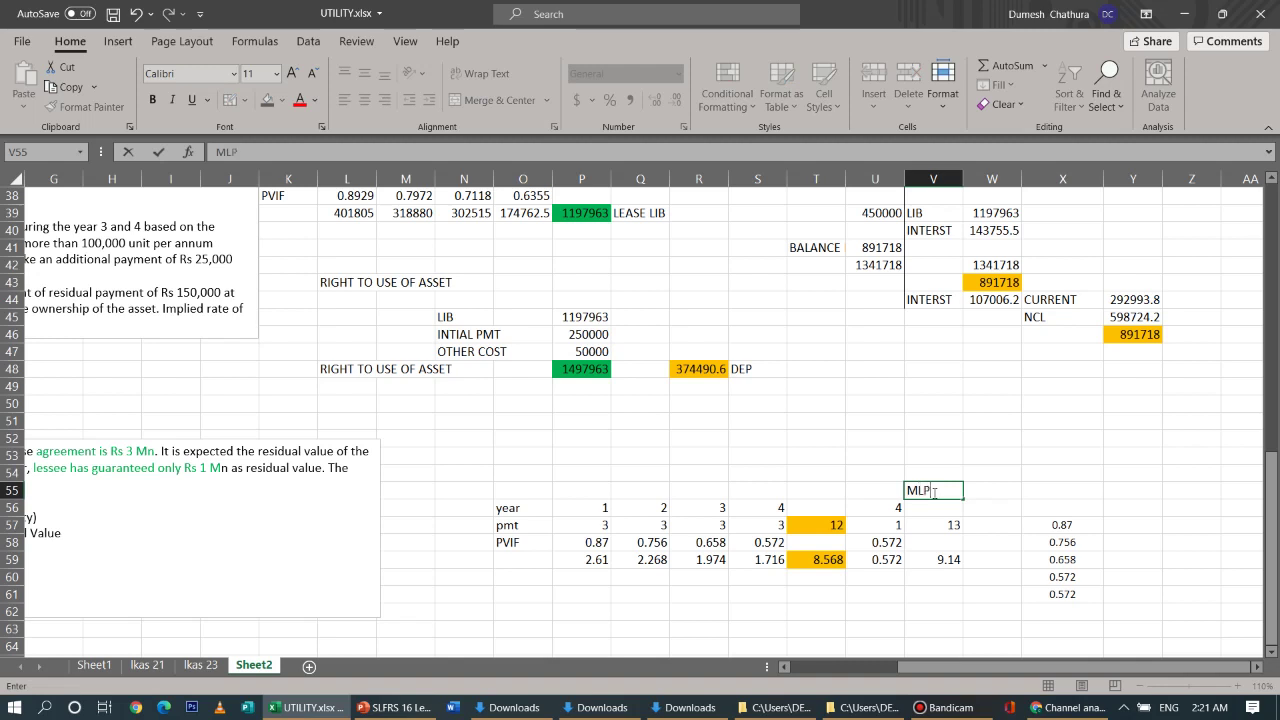
type("P")
Highlight the MLP present value total in V59 with a green fill
left_click(942, 561)
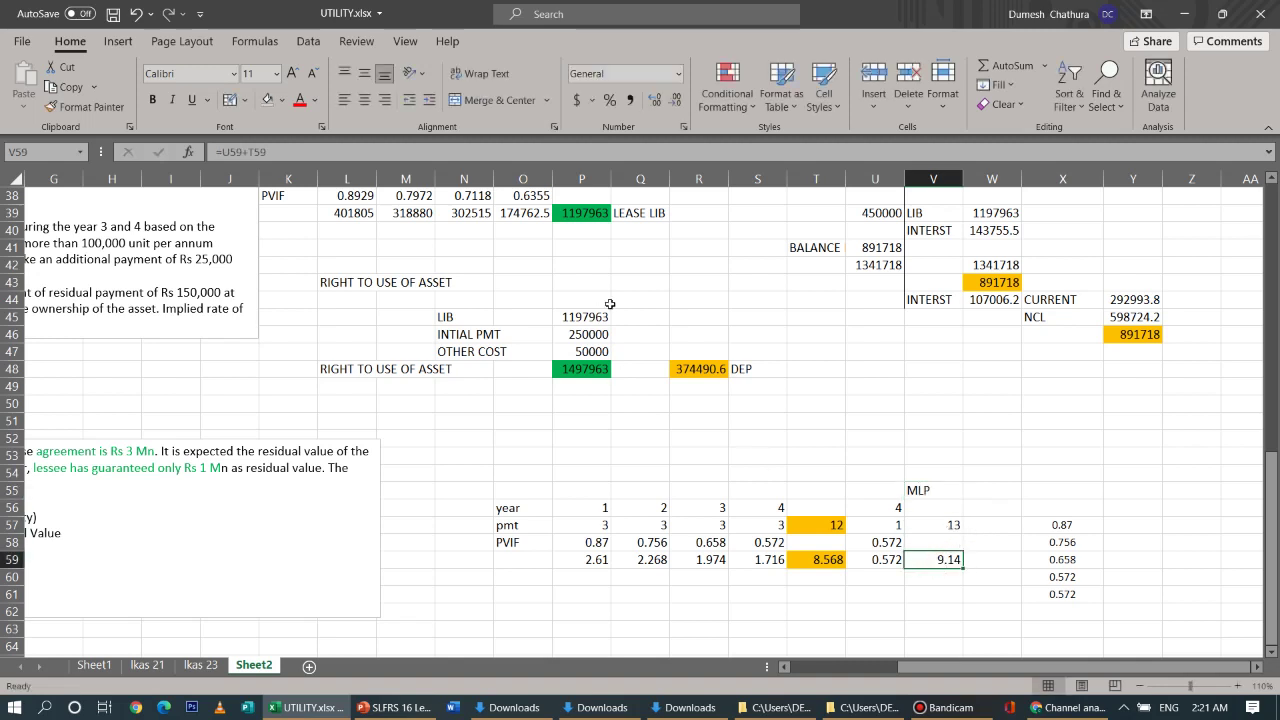
left_click(282, 100)
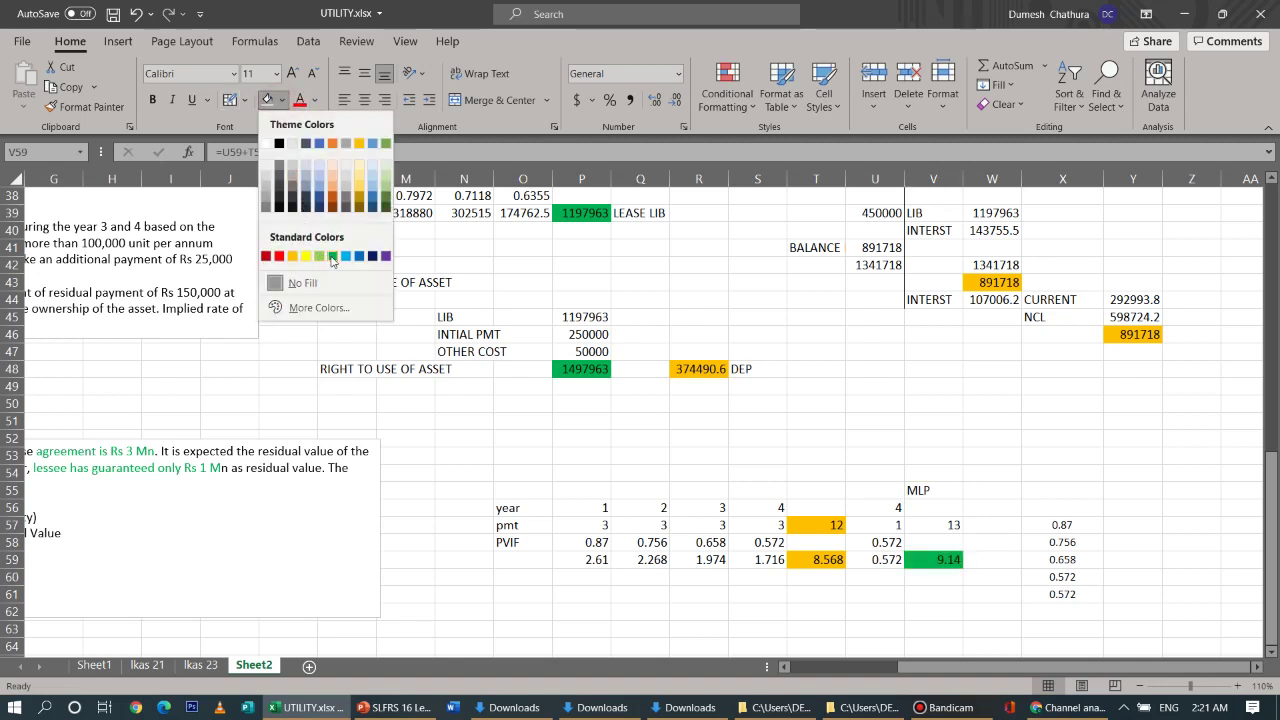
left_click(320, 257)
left_click(337, 249)
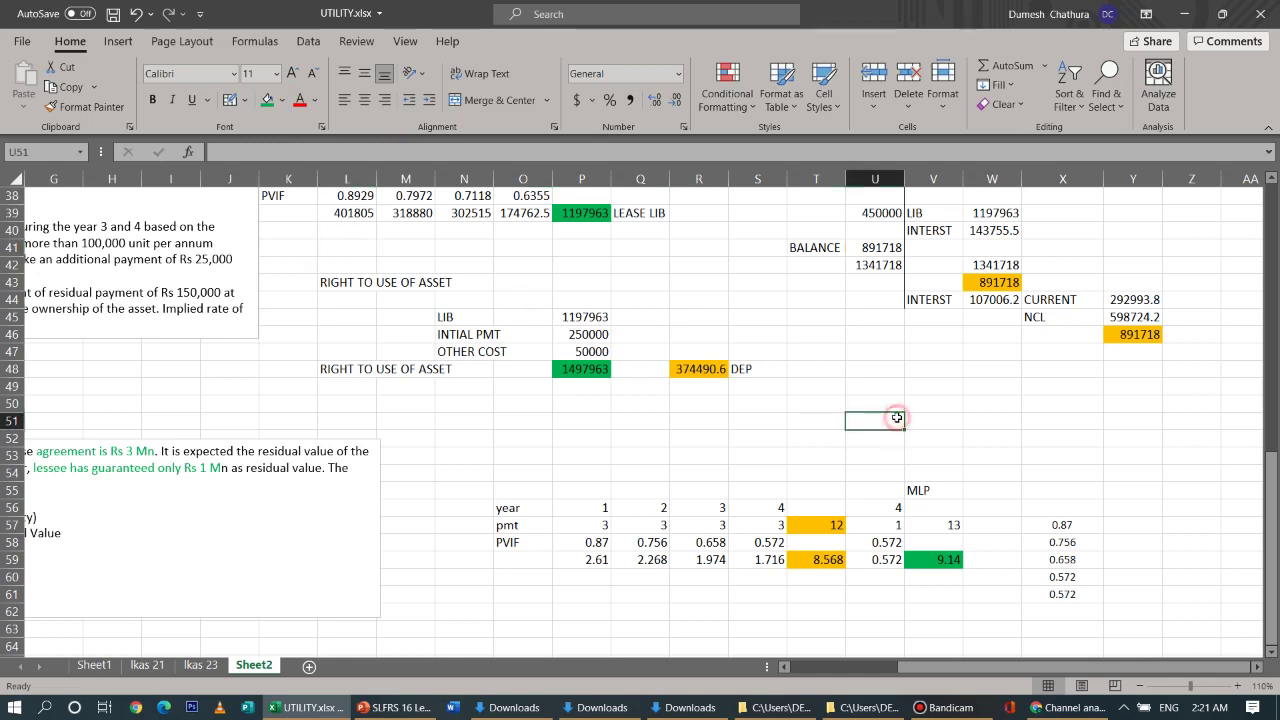
left_click(919, 562)
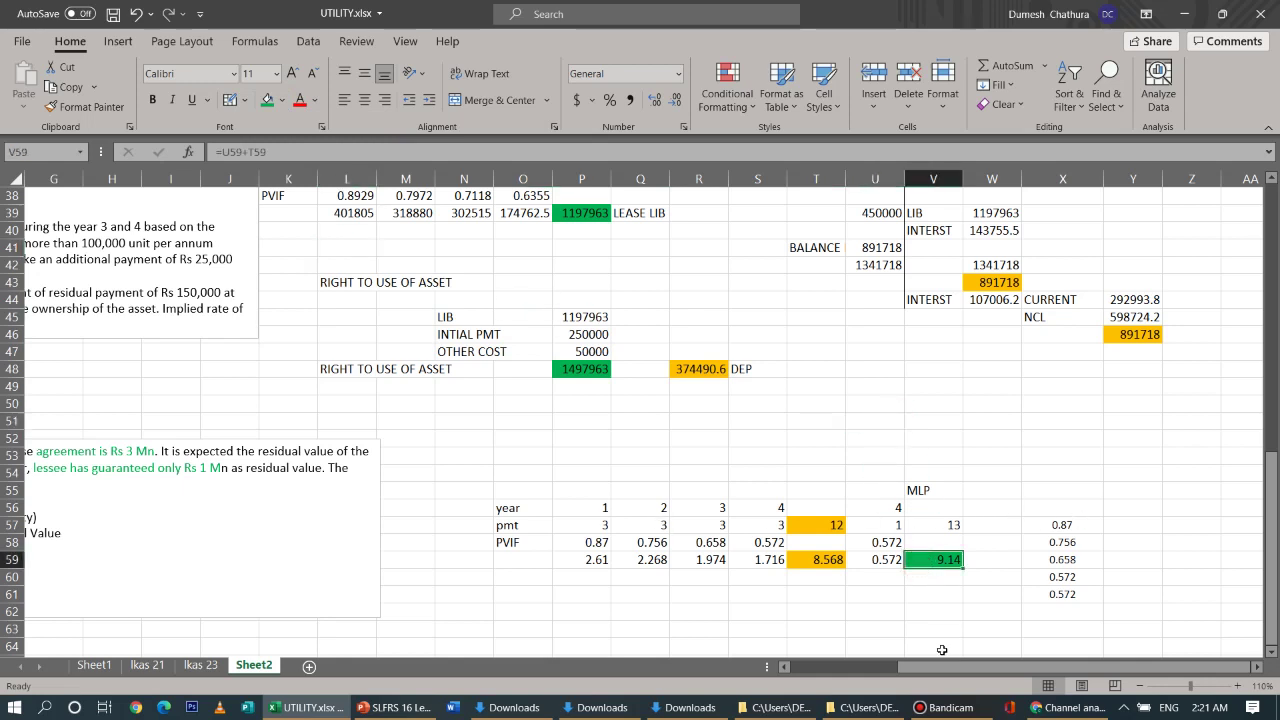
Enter the expected residual value 2 in P62 with the heading EXPECTED above it in P61
left_click_drag(945, 677, 944, 669)
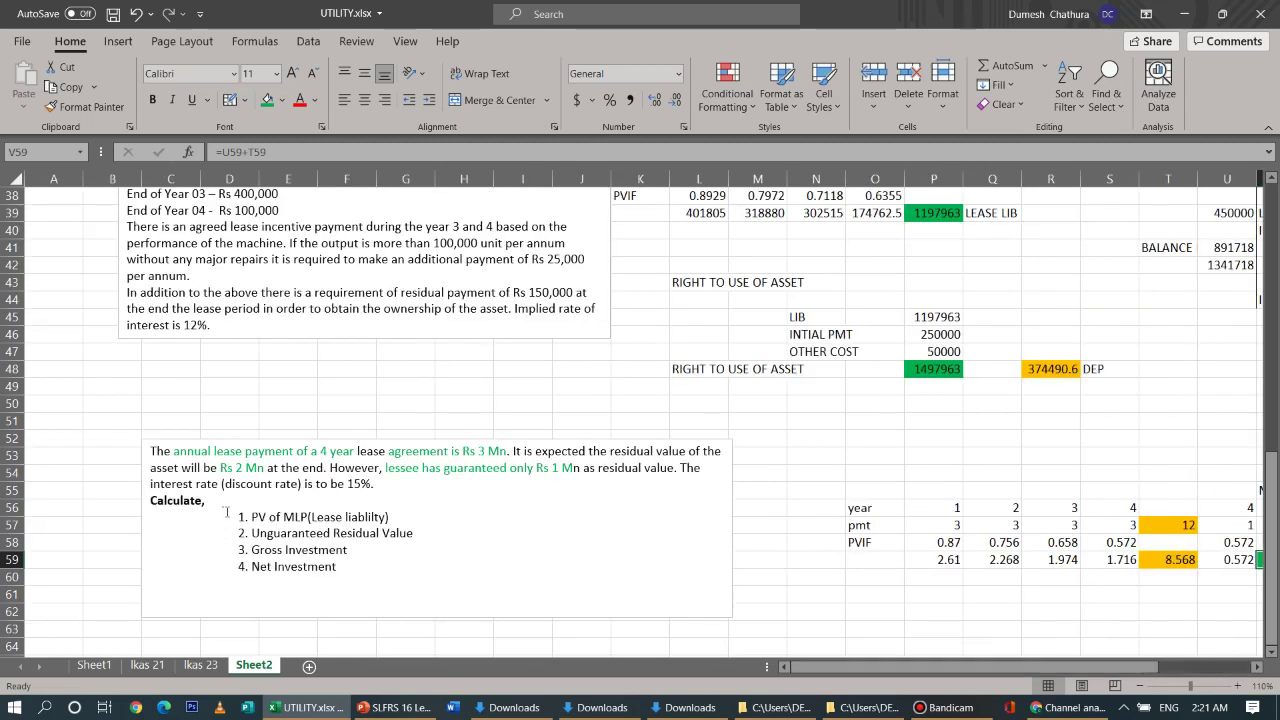
left_click_drag(1273, 475, 1273, 477)
left_click(945, 613)
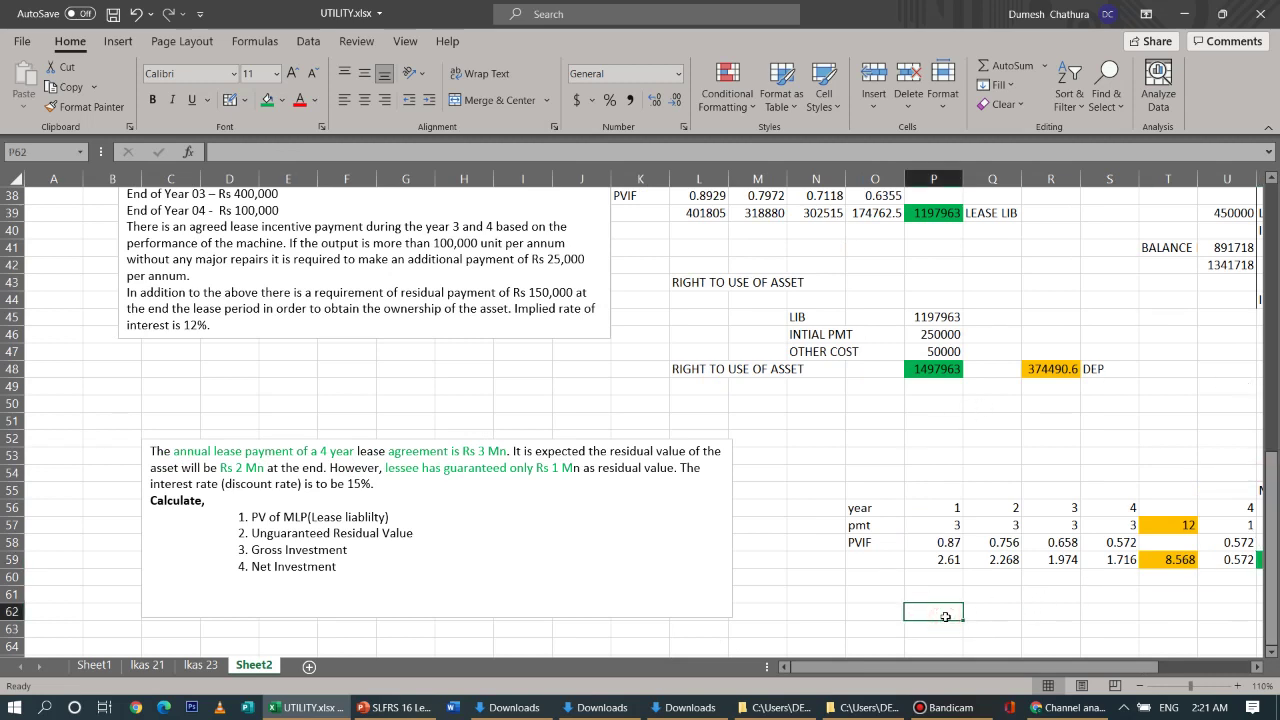
type("2")
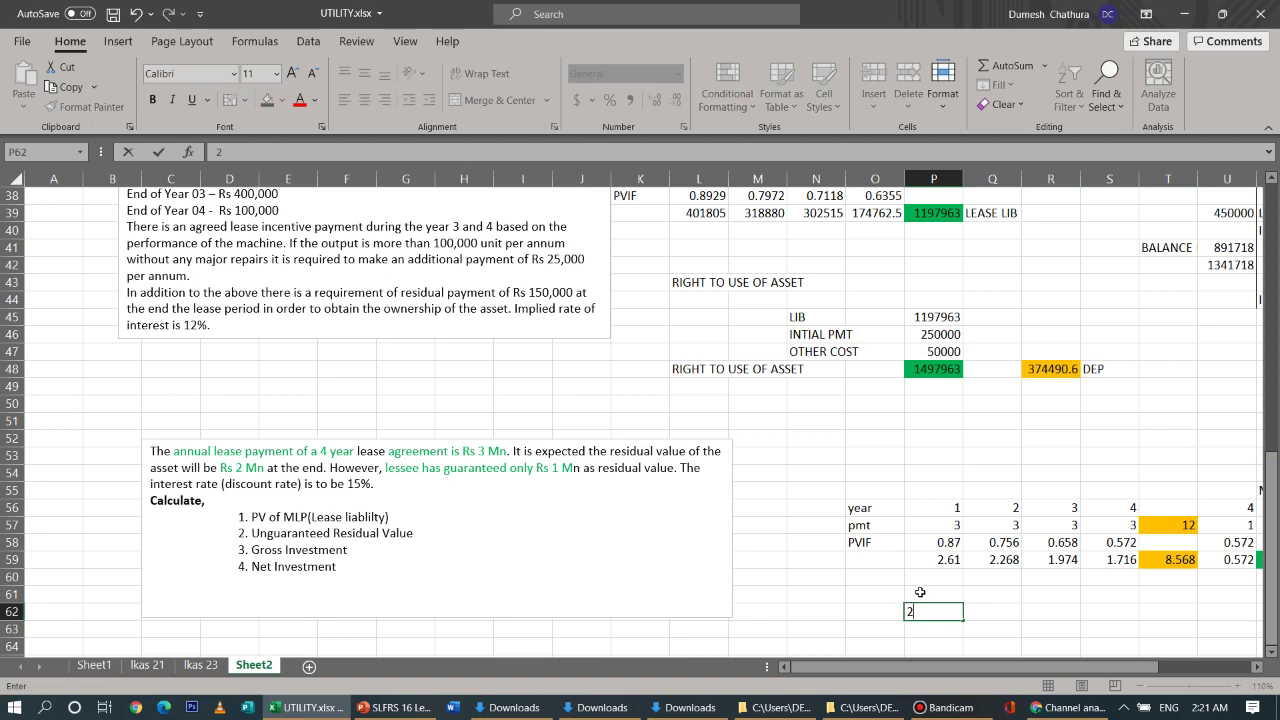
left_click(920, 592)
type("EXPECTE")
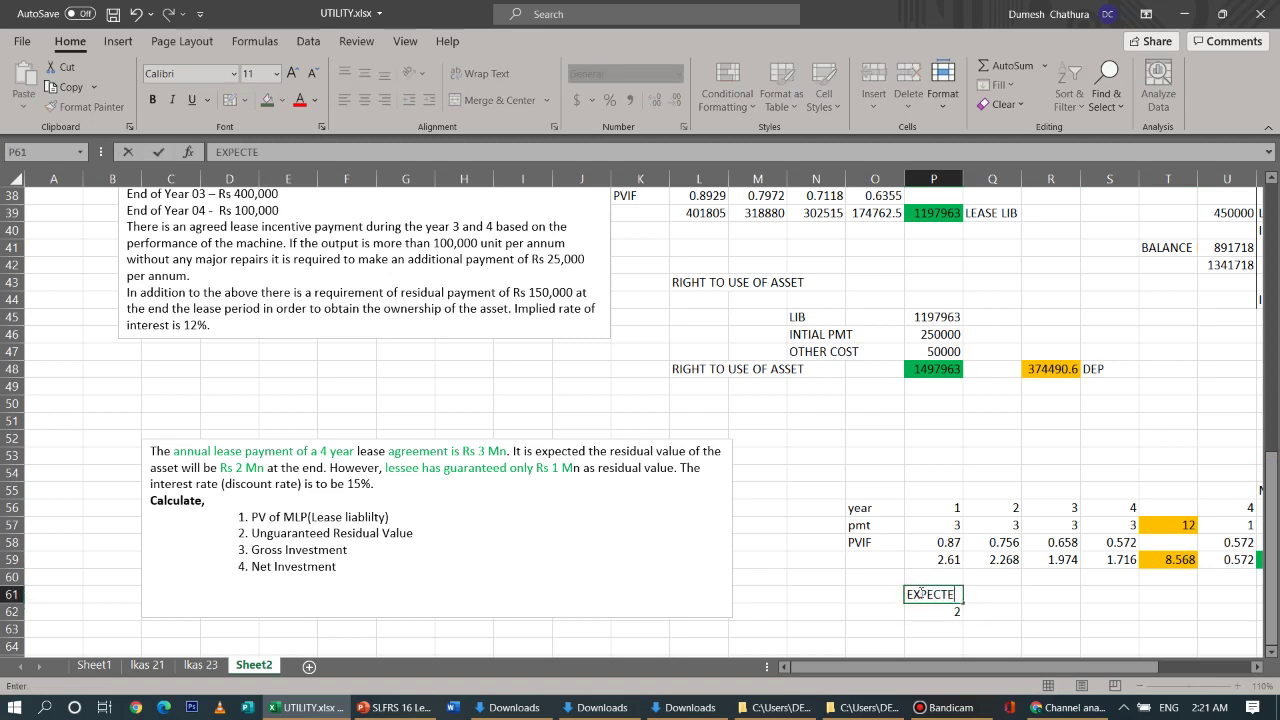
type("D")
left_click(996, 594)
left_click(1036, 613)
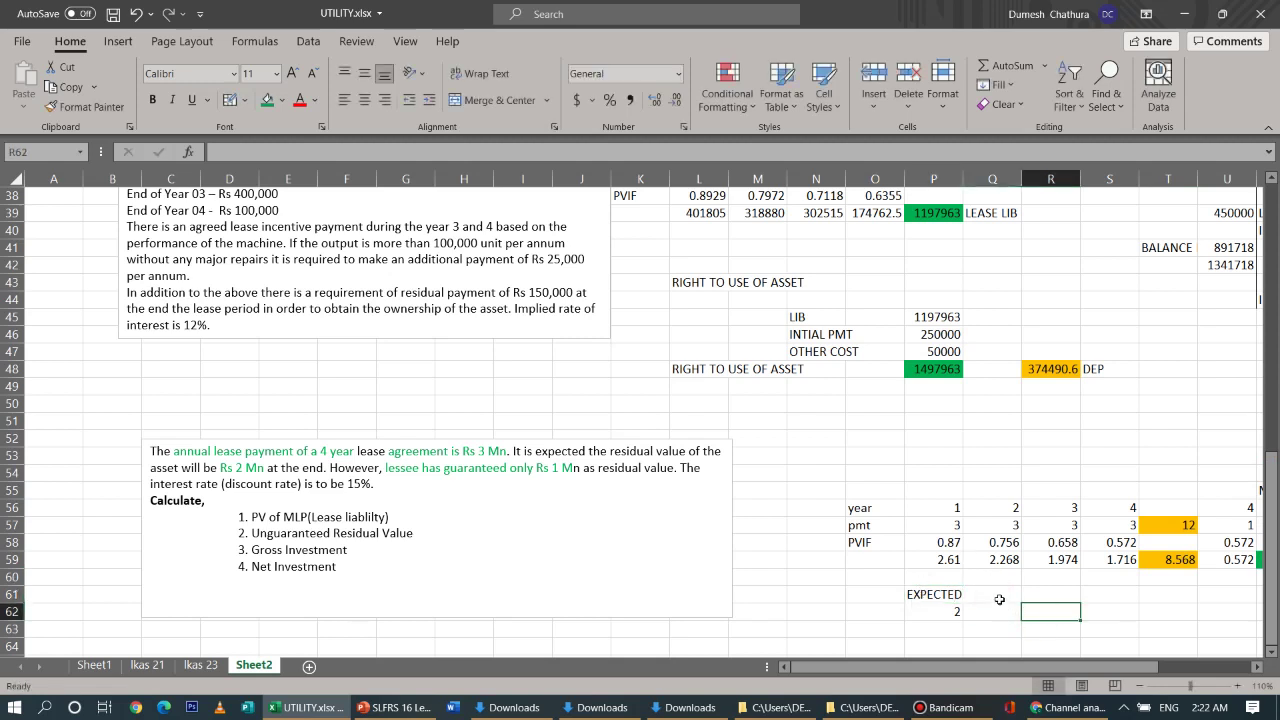
Enter the heading AGRRED in Q61 and the guaranteed residual value 1 below it in Q62
left_click(999, 599)
type("A")
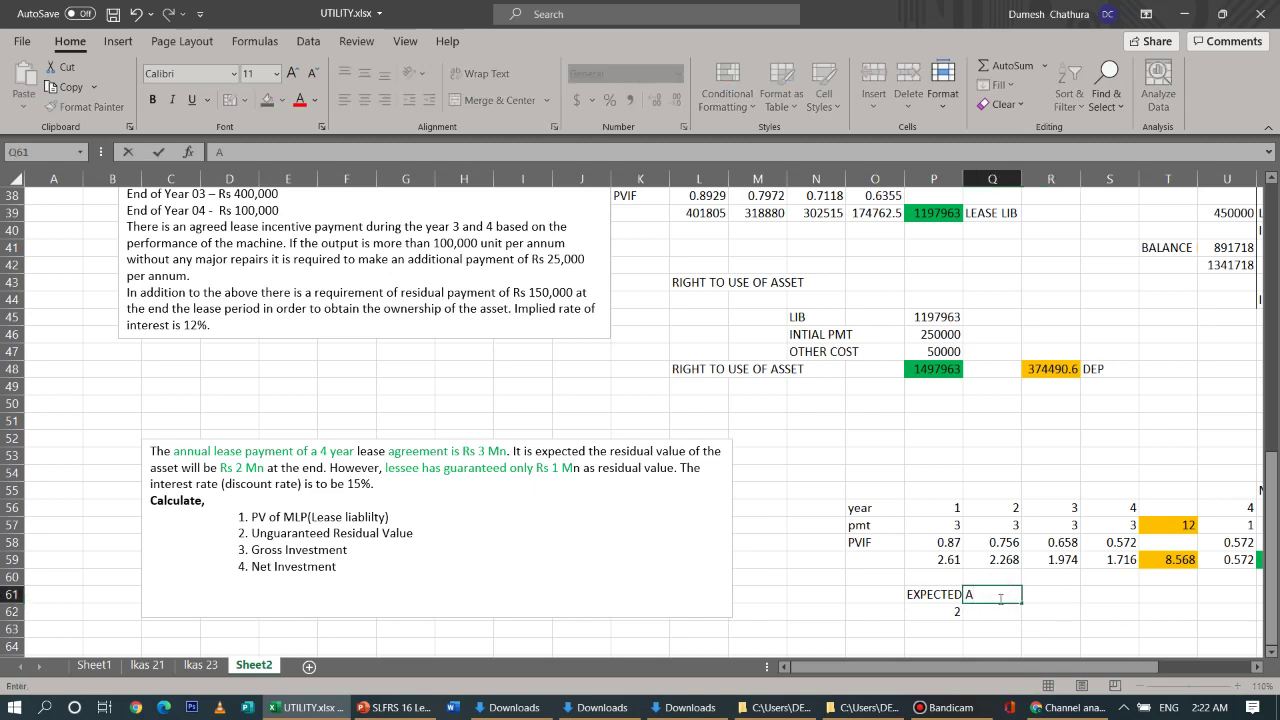
type("GRRED")
key("Return")
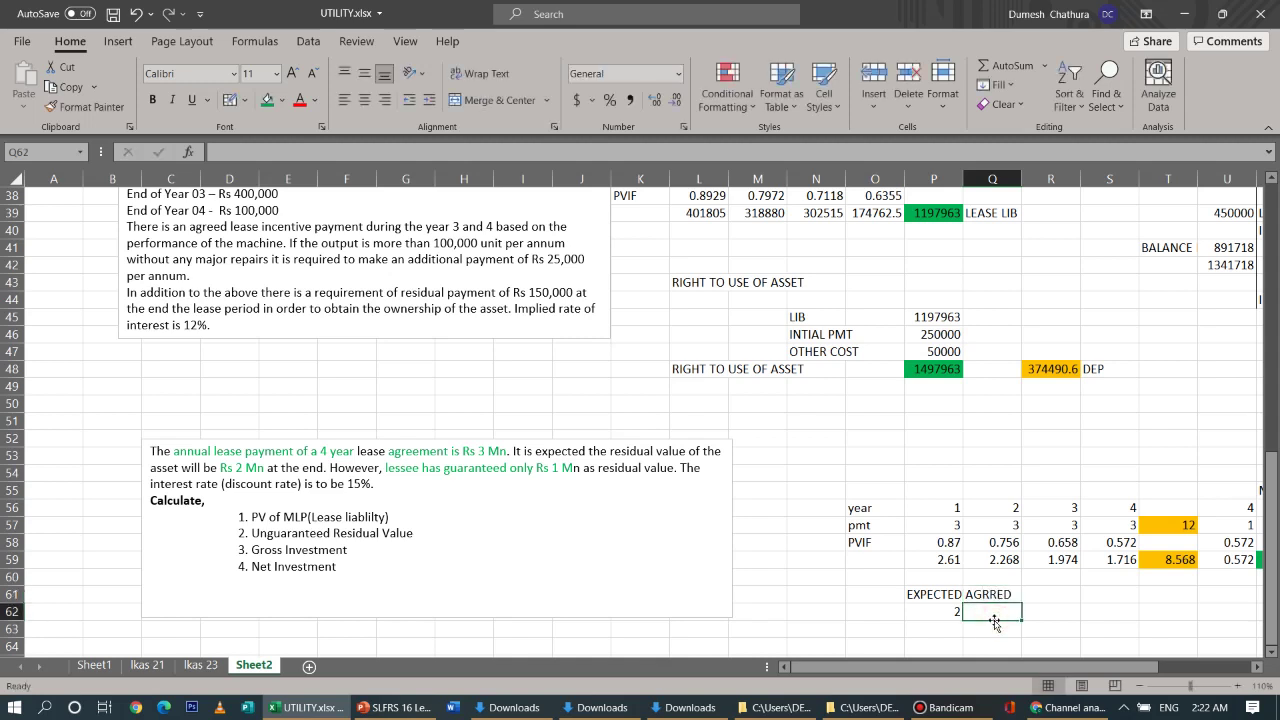
type("1")
left_click(998, 645)
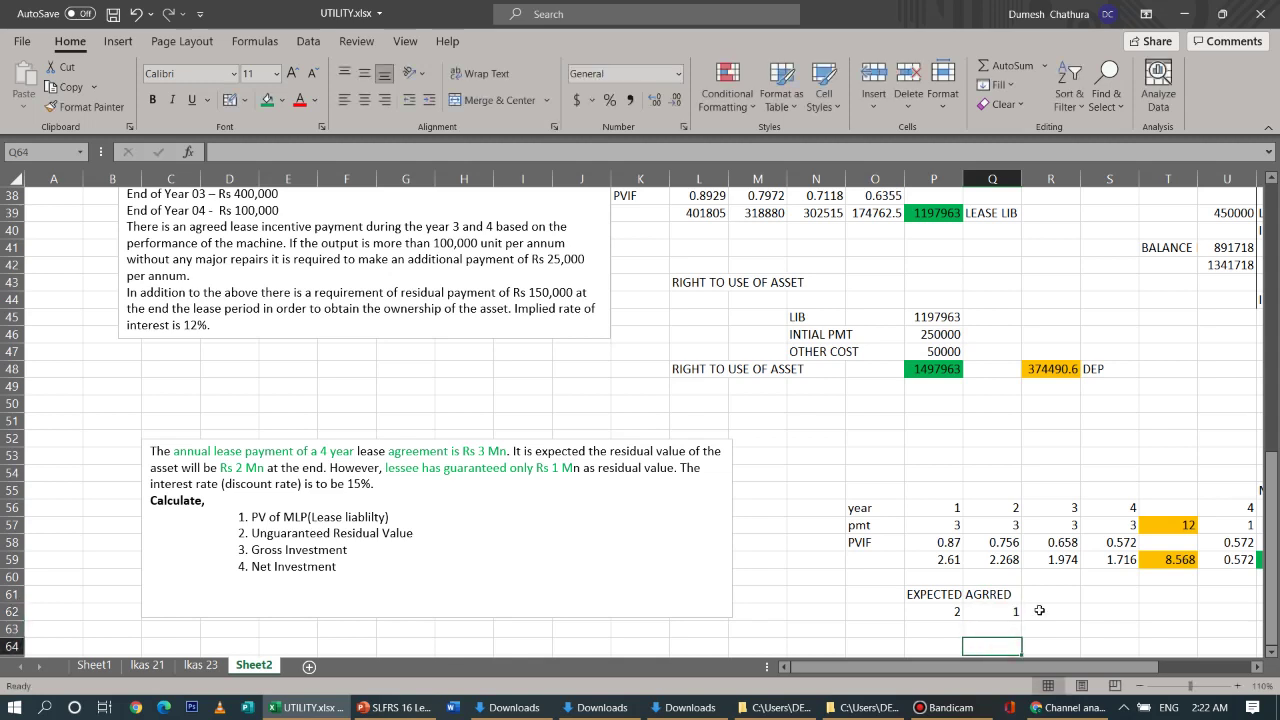
Enter the unguaranteed residual value 1 in R62 under the heading UNGU in R61, and fill the value cell green
left_click(1046, 614)
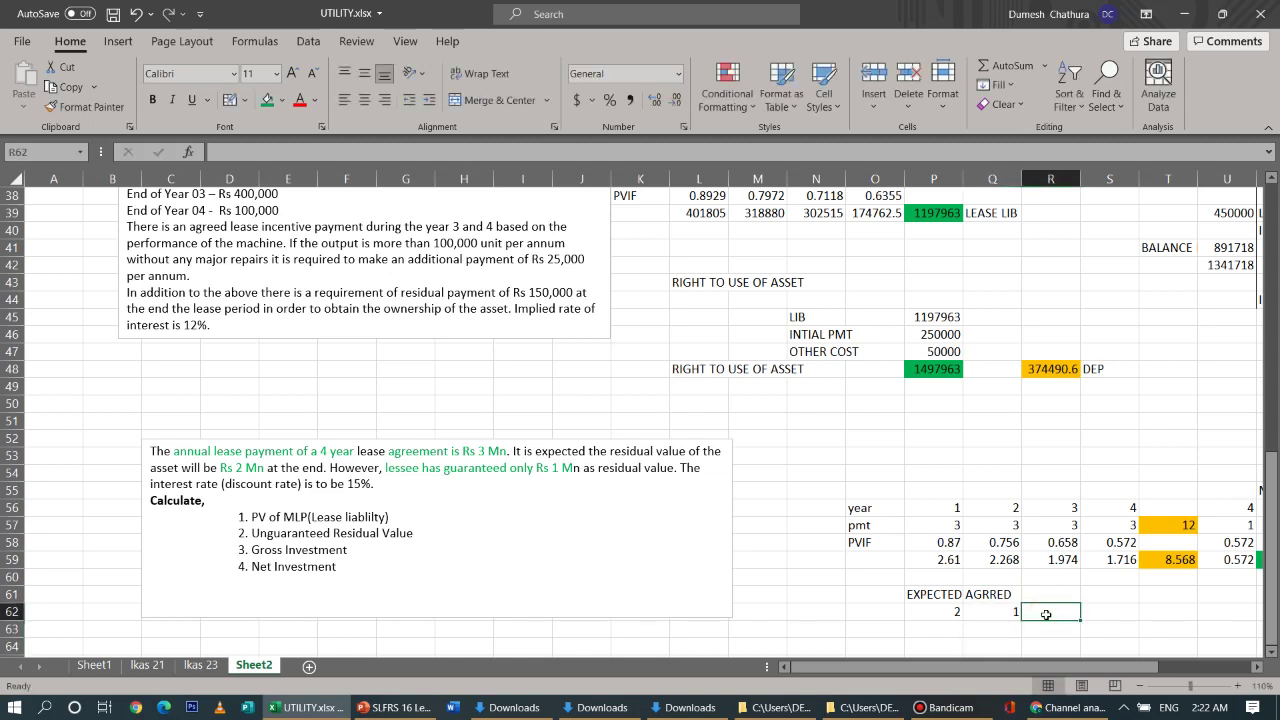
type("1")
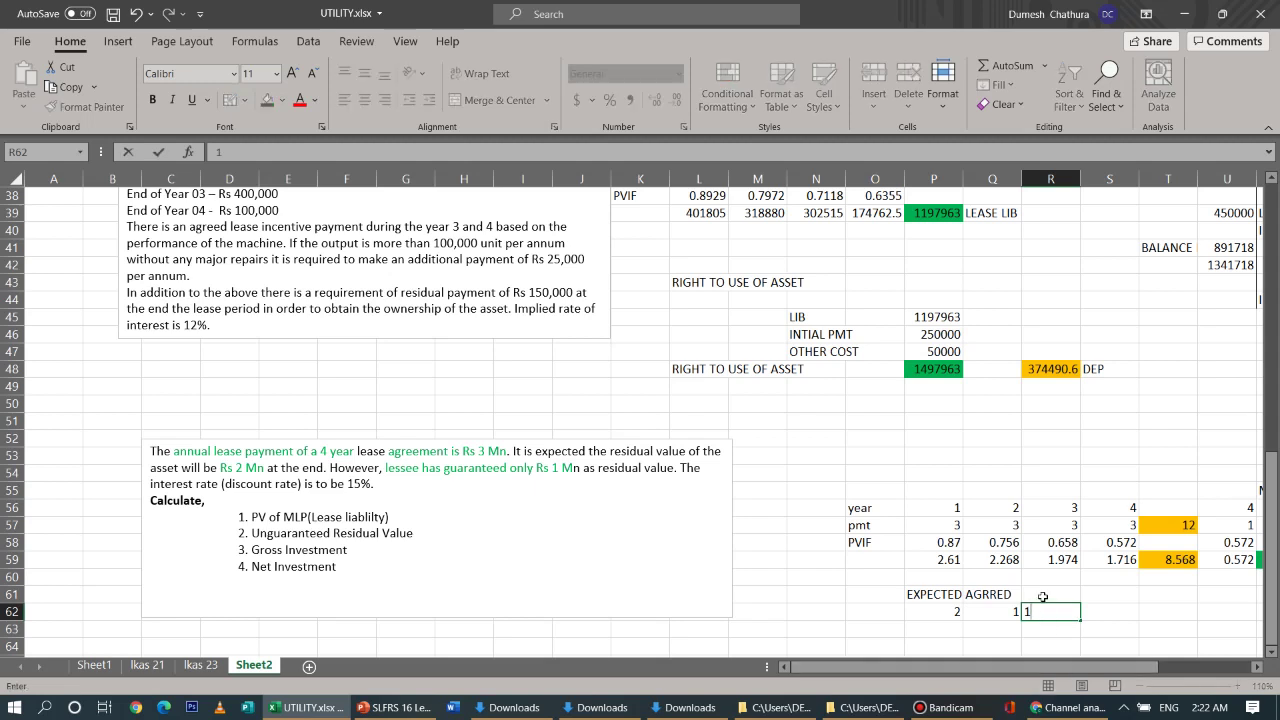
left_click(1041, 593)
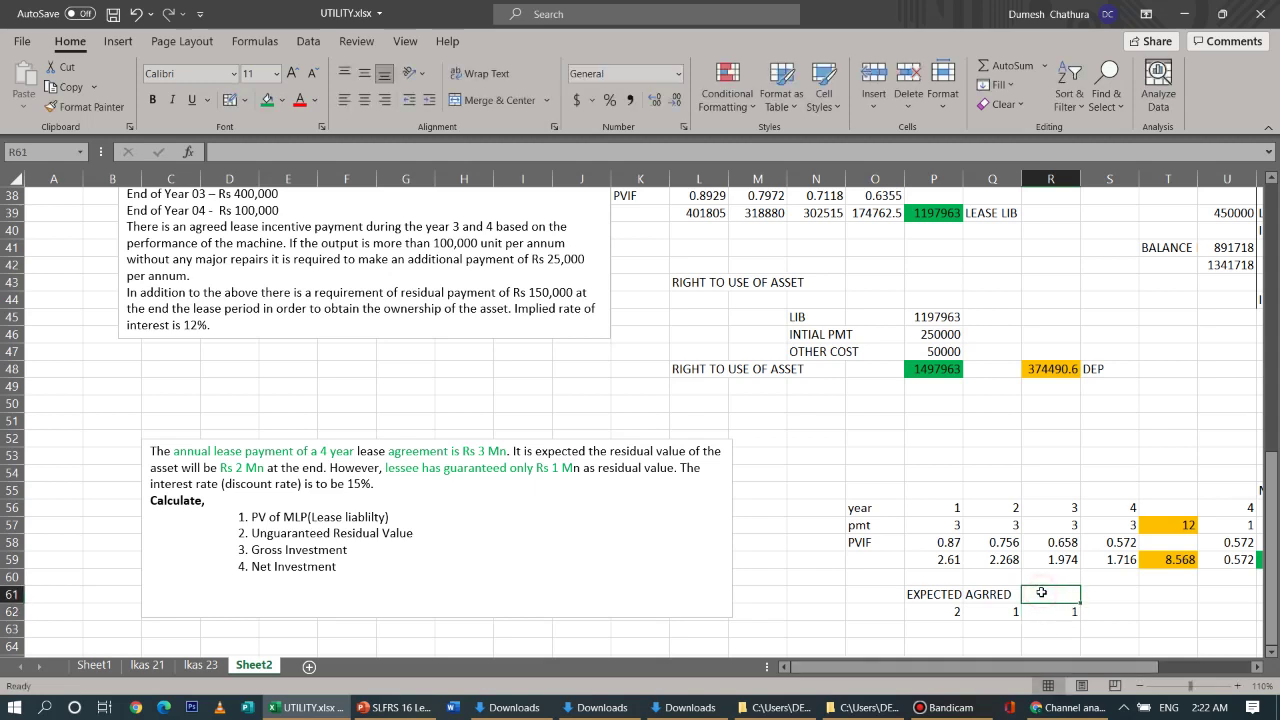
type("UN")
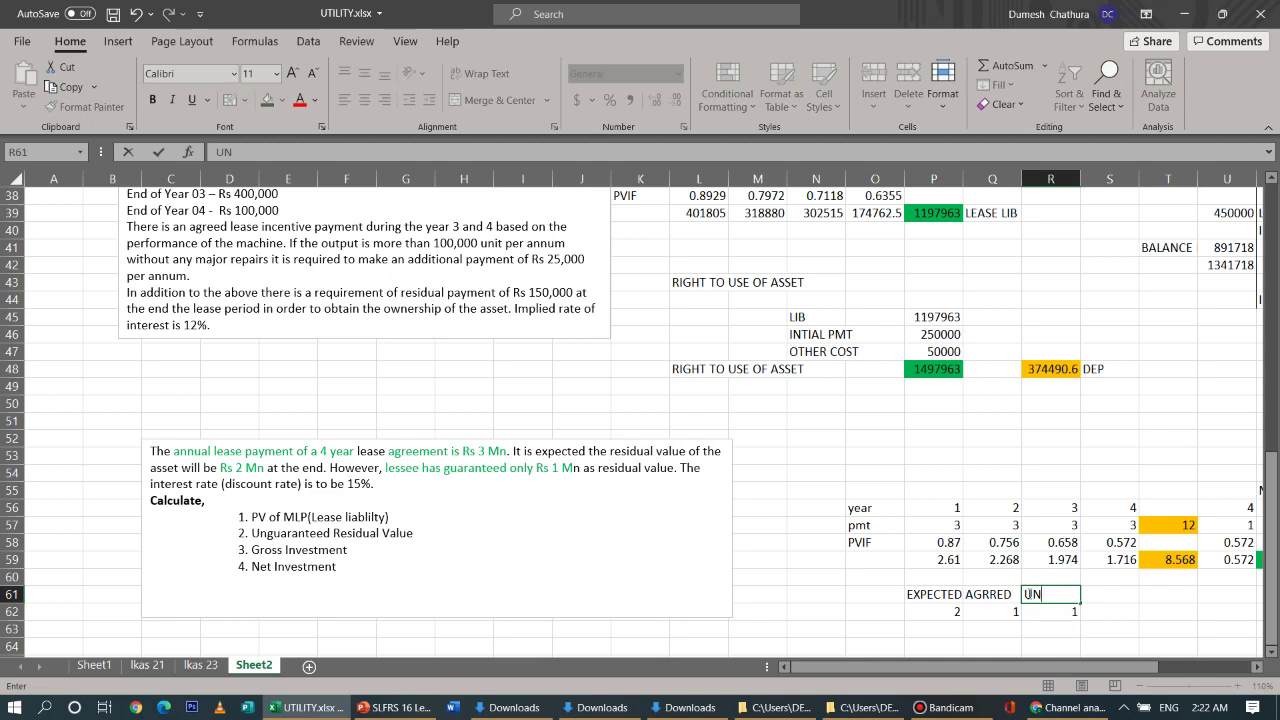
type("GU")
left_click(1056, 611)
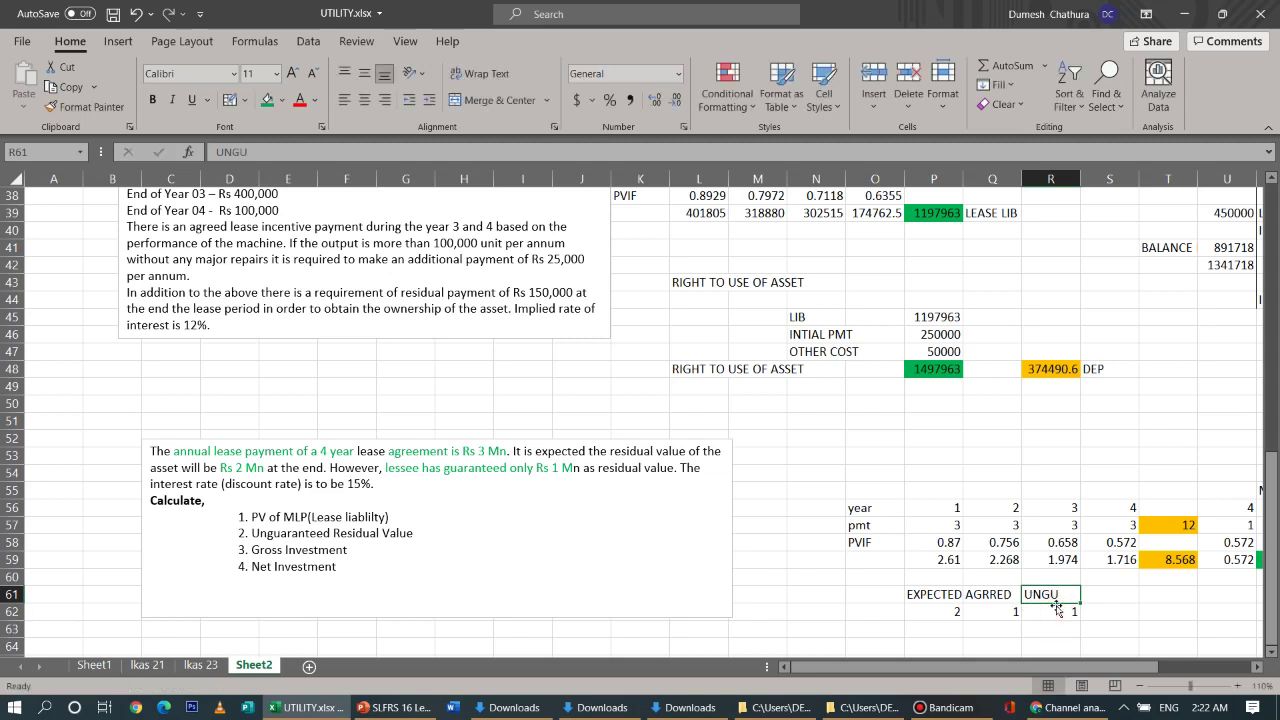
left_click(1056, 611)
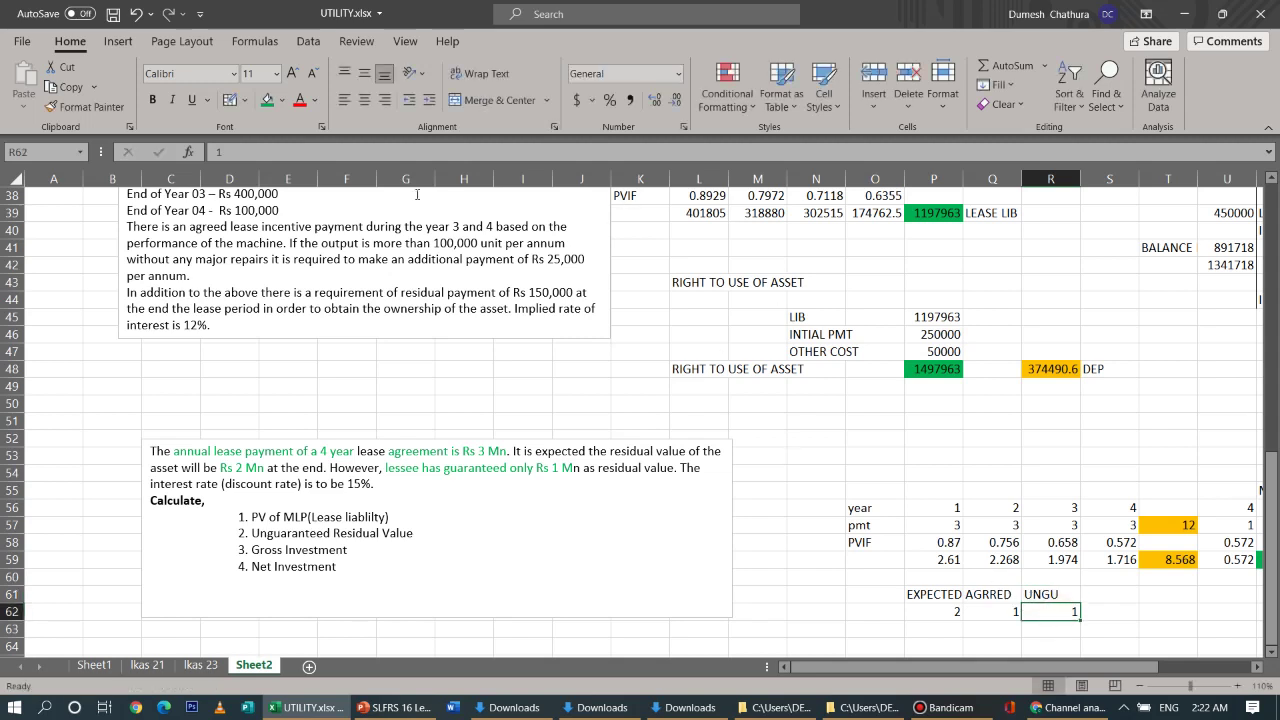
left_click(266, 100)
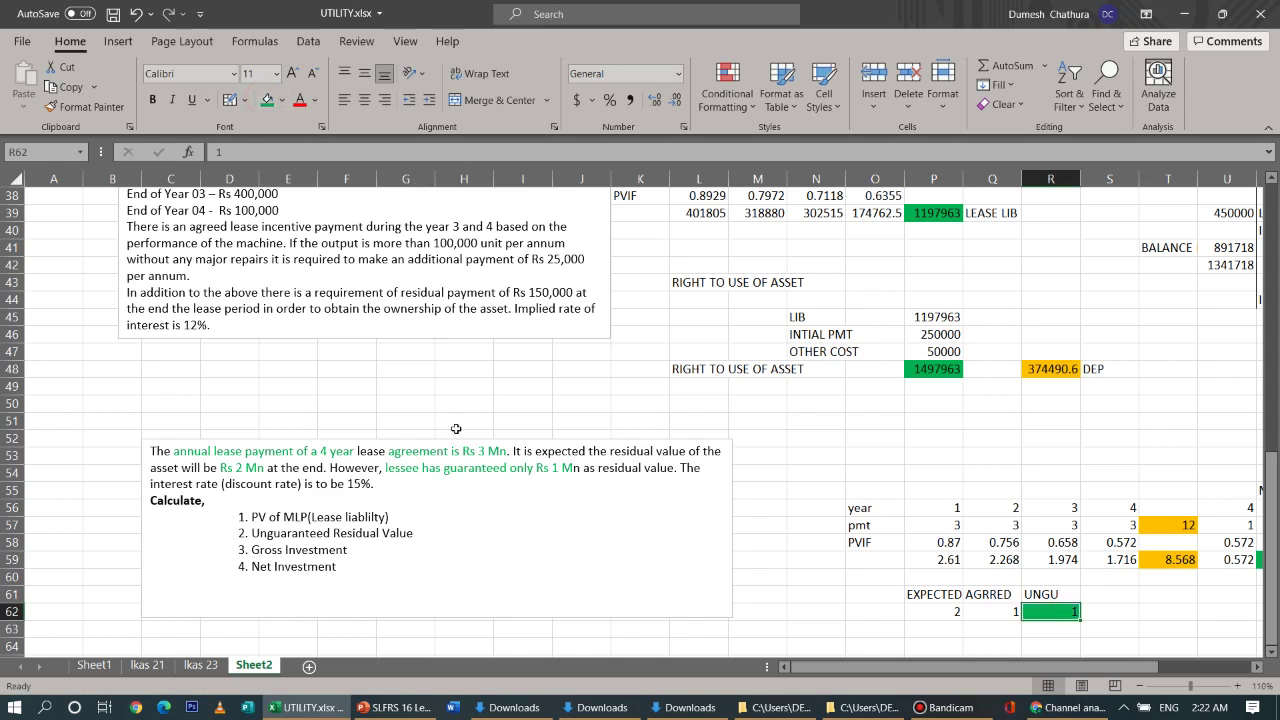
Clear the spare list of discount factors in X57:X61 beside the lease table
left_click(558, 593)
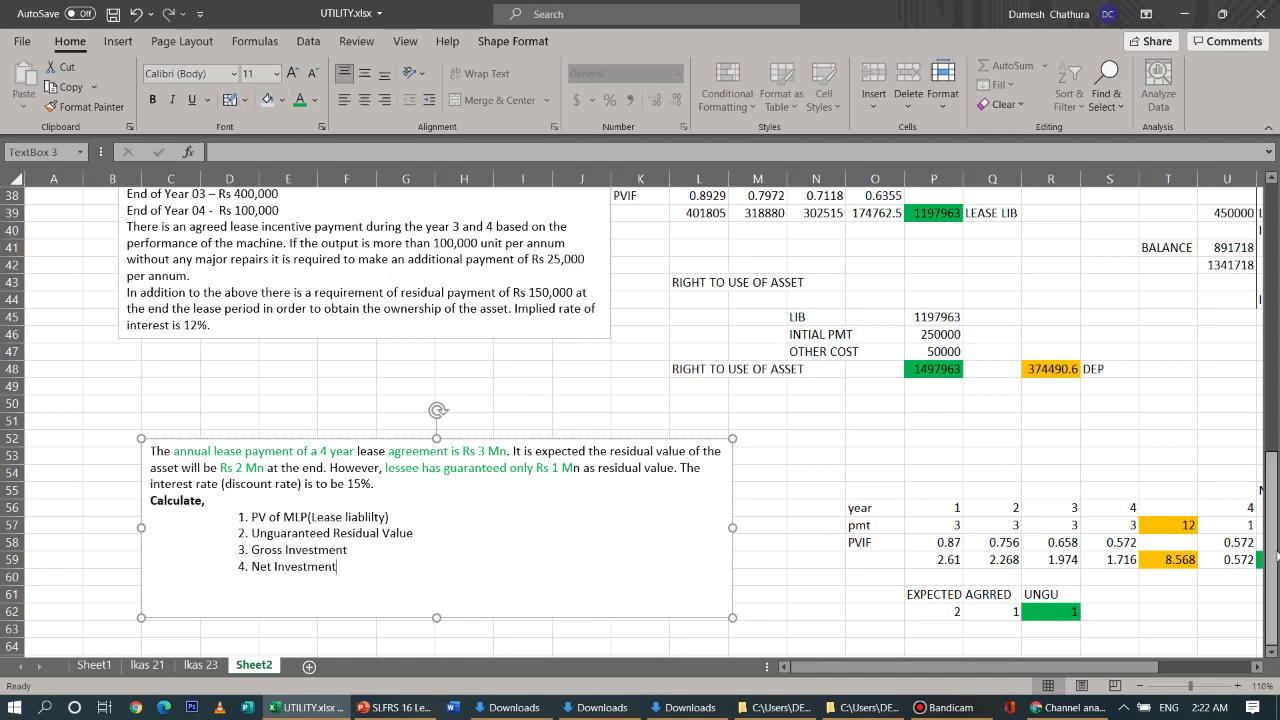
left_click(1258, 667)
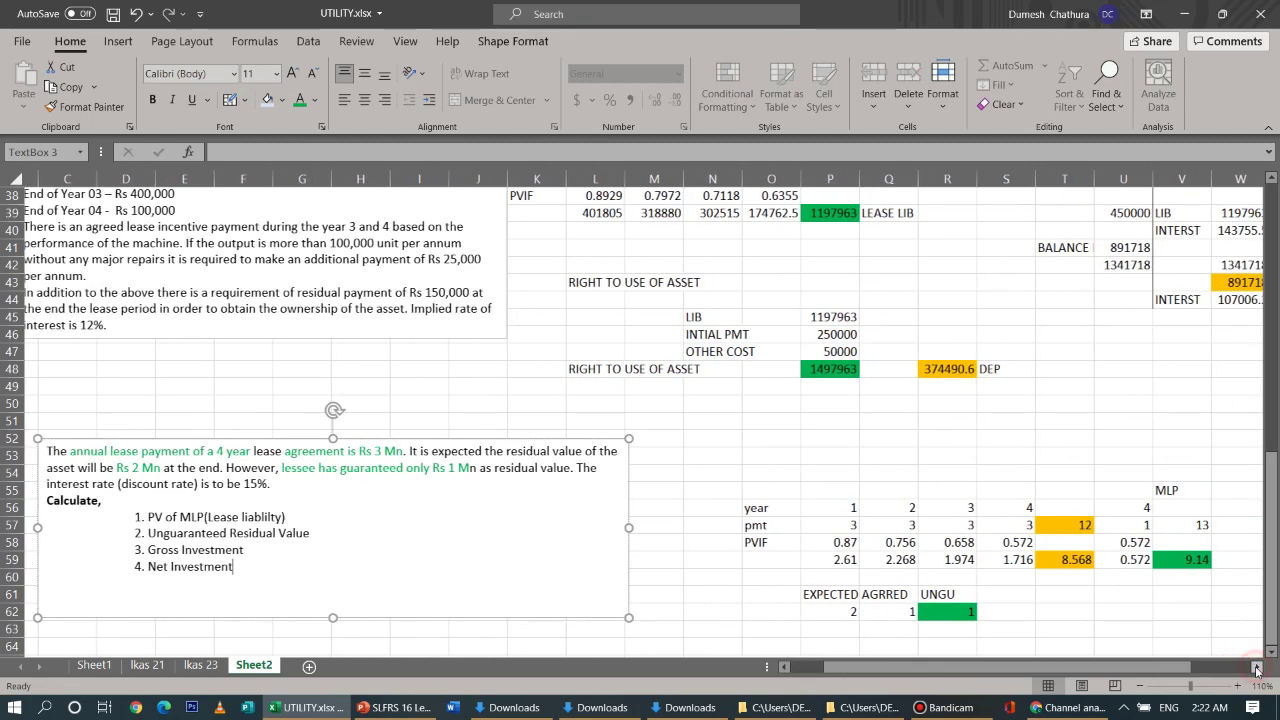
left_click(1258, 670)
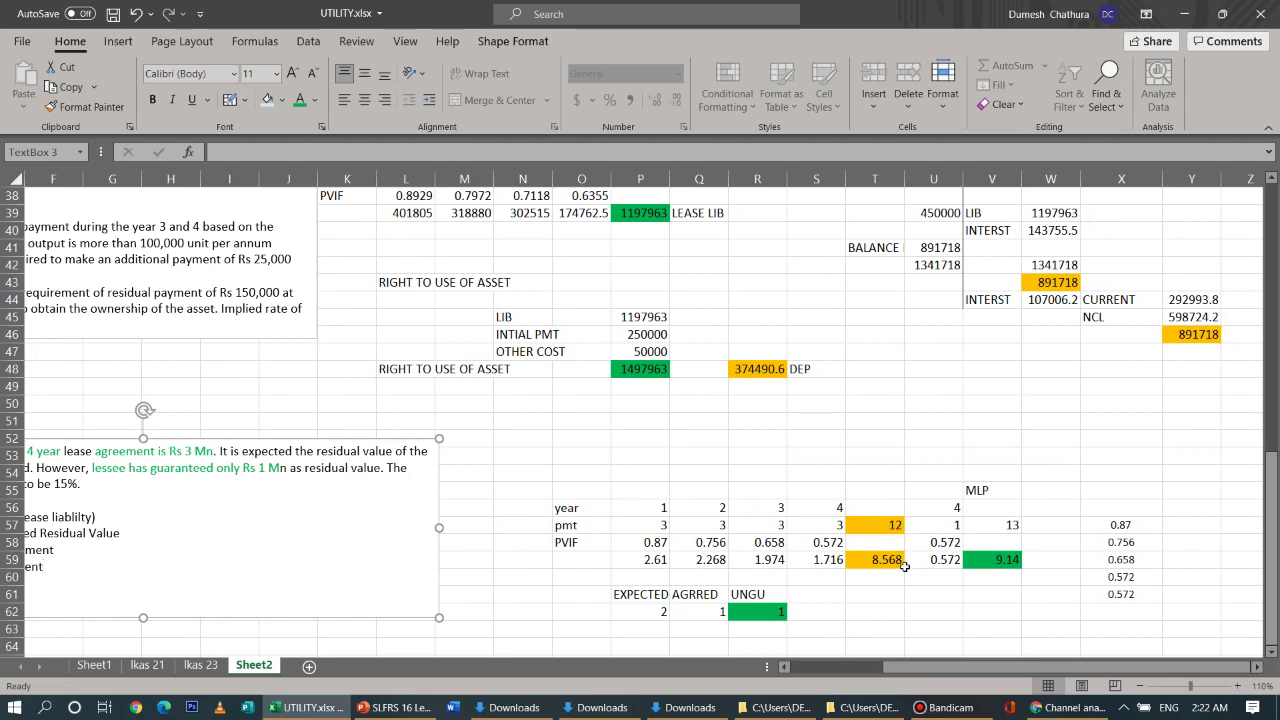
left_click_drag(1116, 520, 1114, 590)
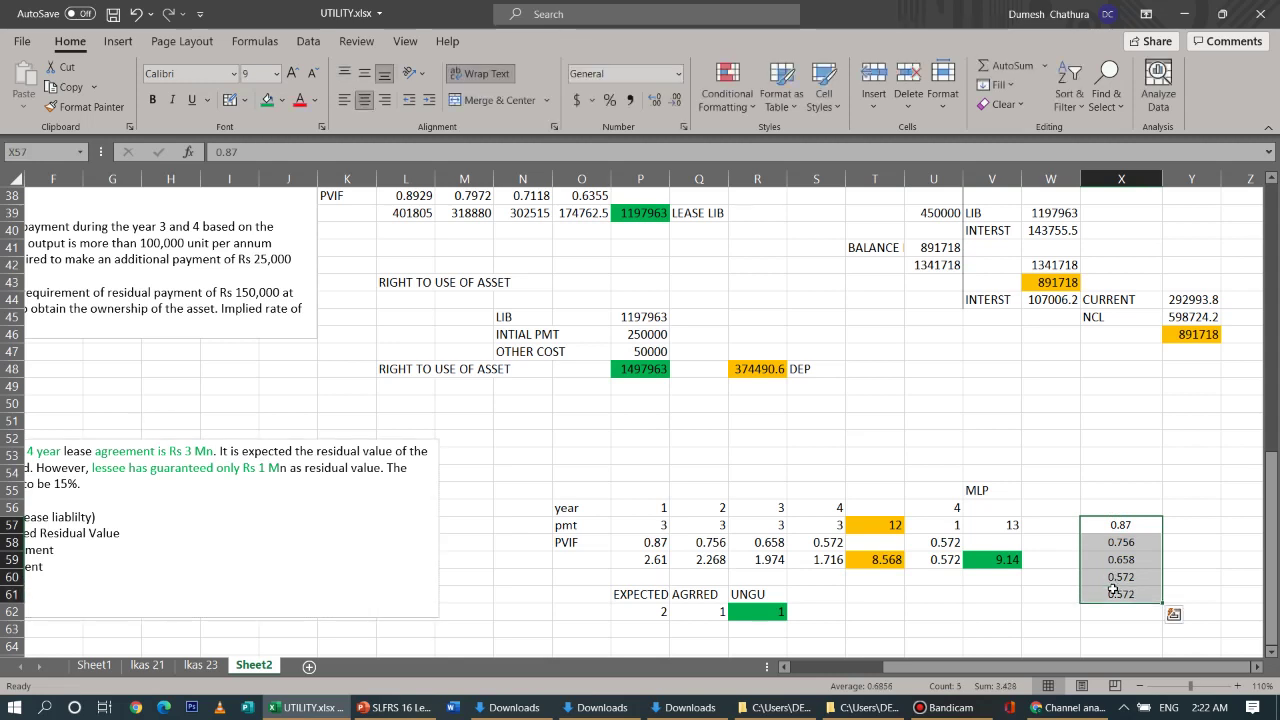
key("Delete")
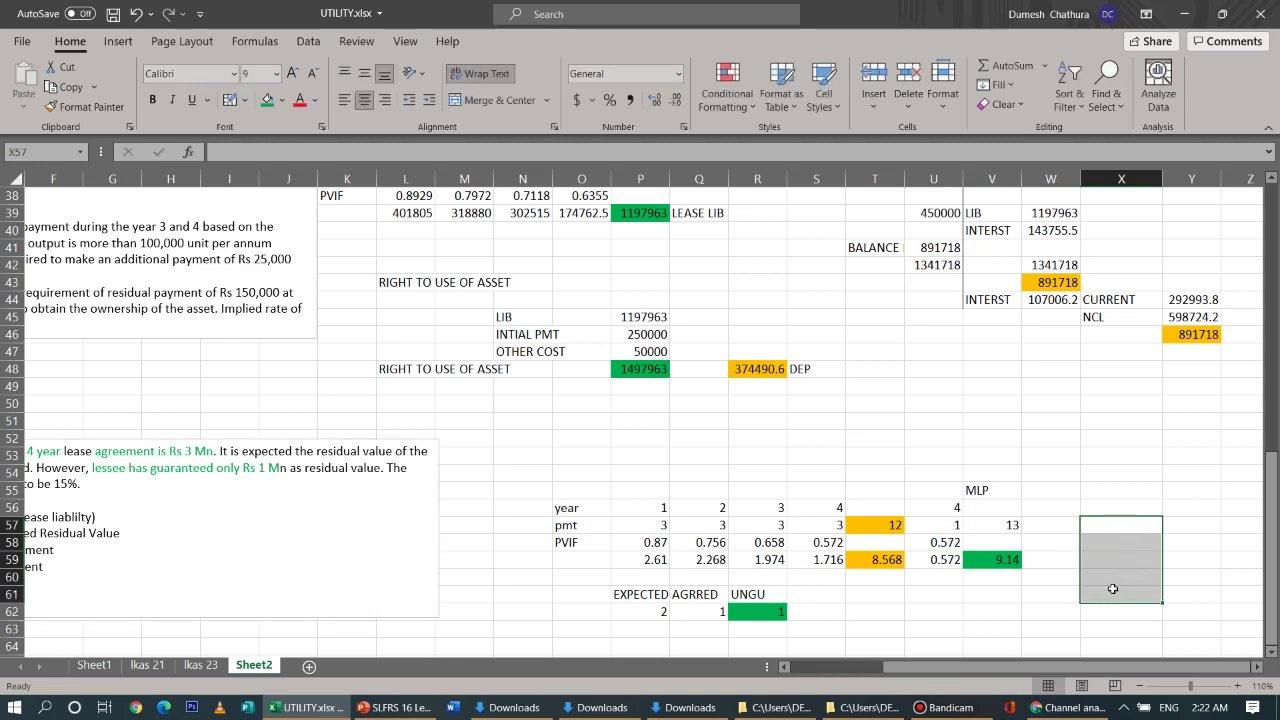
left_click(1006, 611)
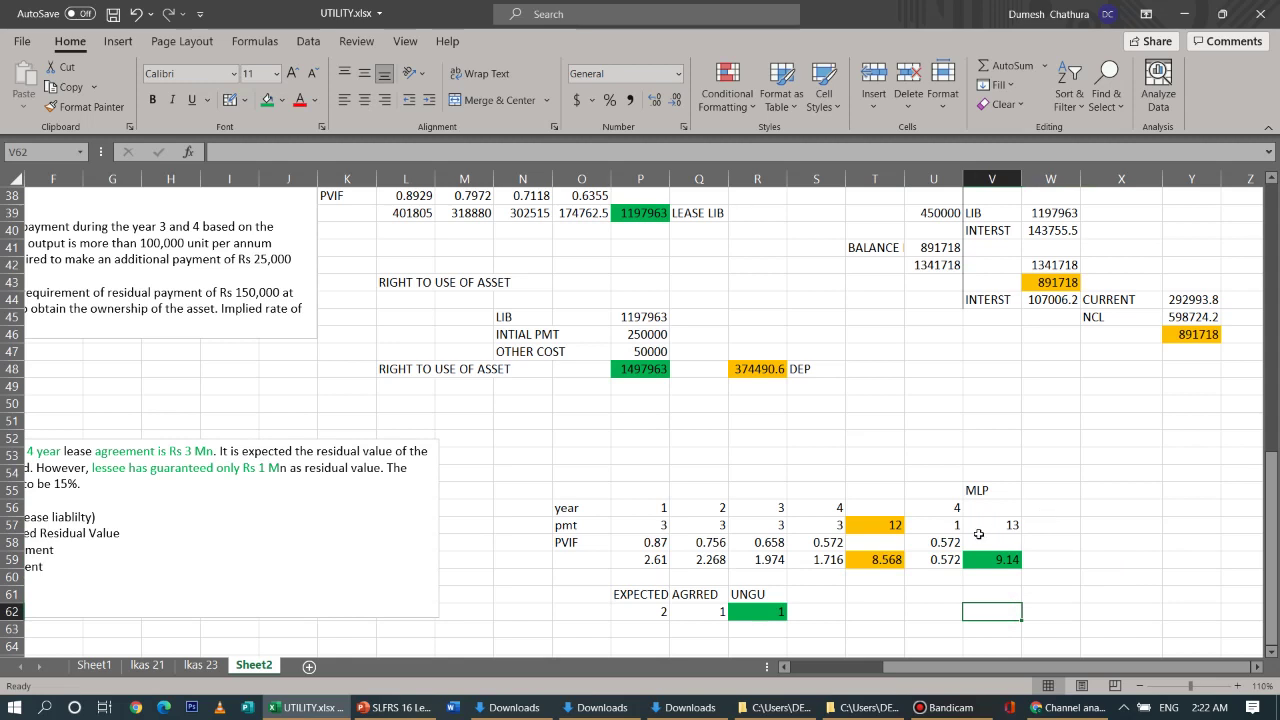
Enter the heading RESIDUAL in U55 above the guaranteed residual value column
left_click(933, 491)
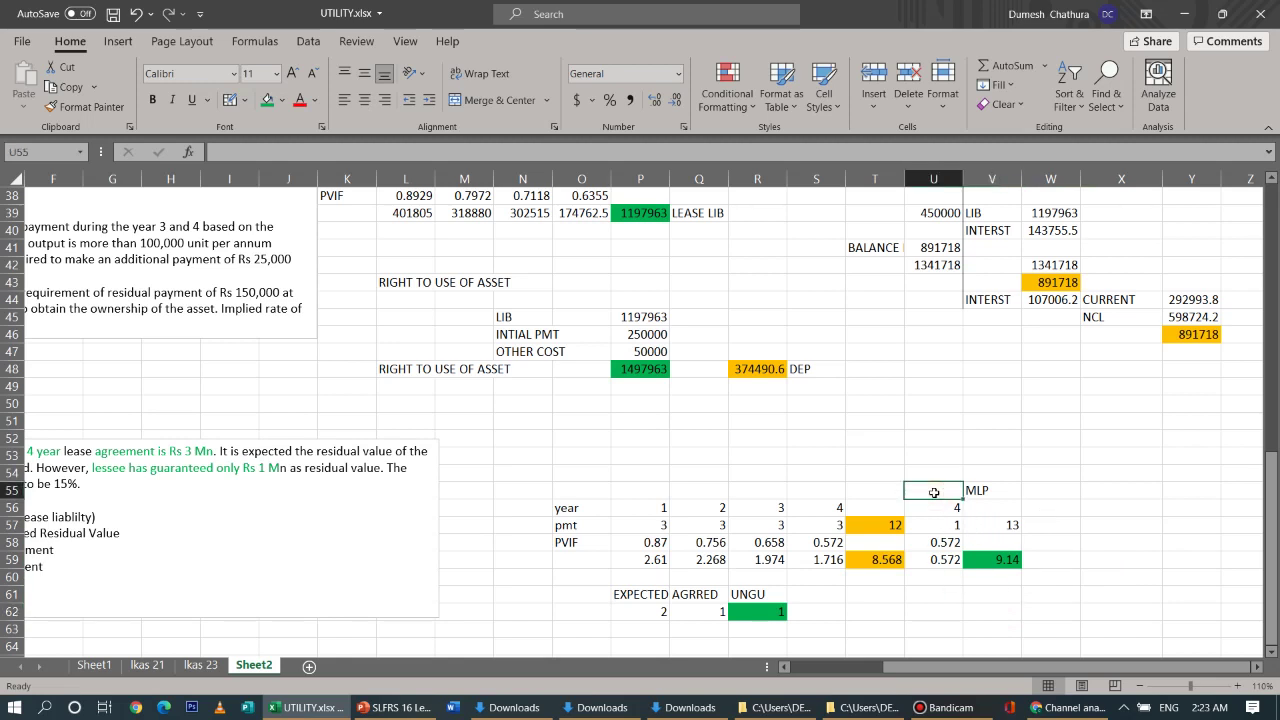
type("RESIDUAL")
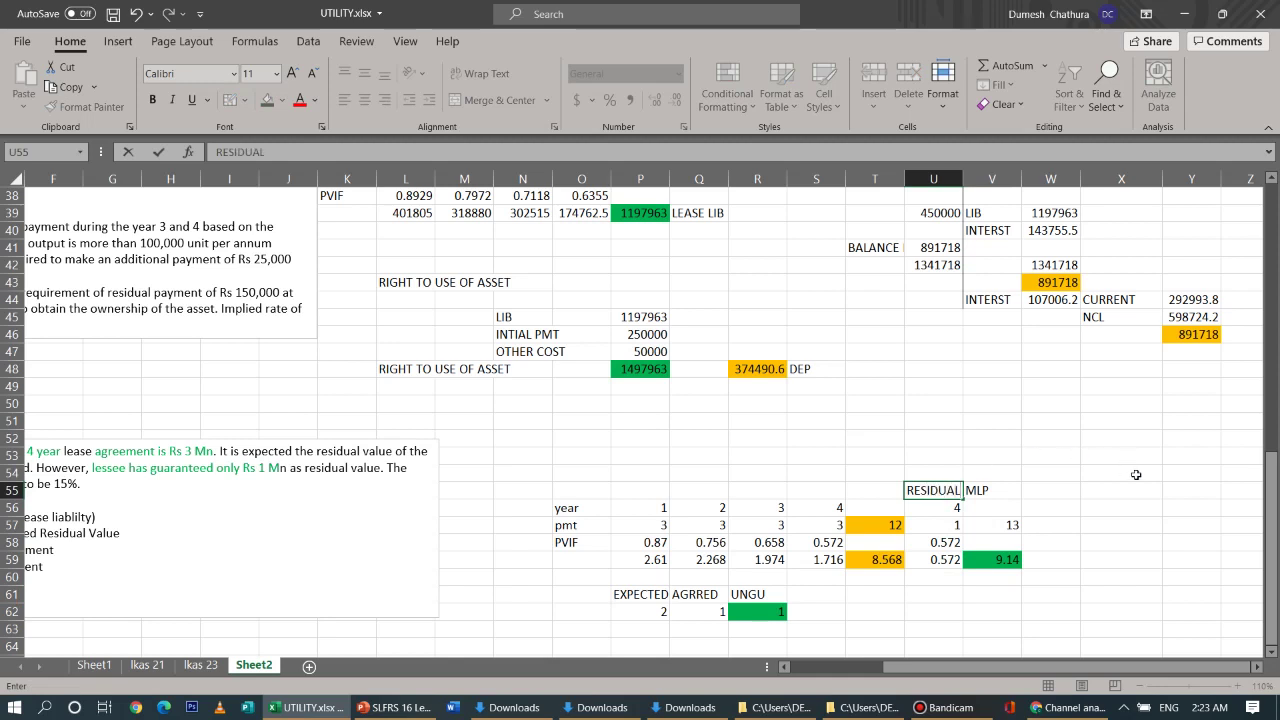
left_click(1136, 474)
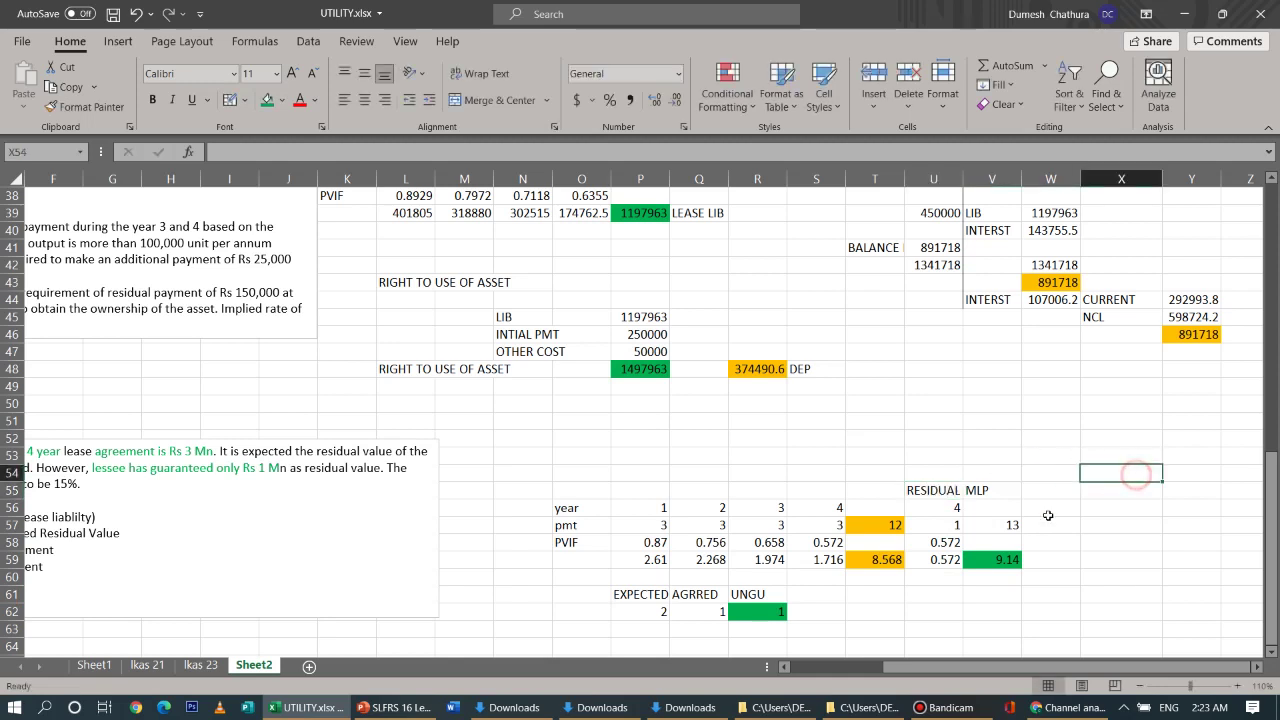
Start an EX RESIDUAL column in W55, with year 4 in W56 and payment 2 in W57
left_click(1048, 492)
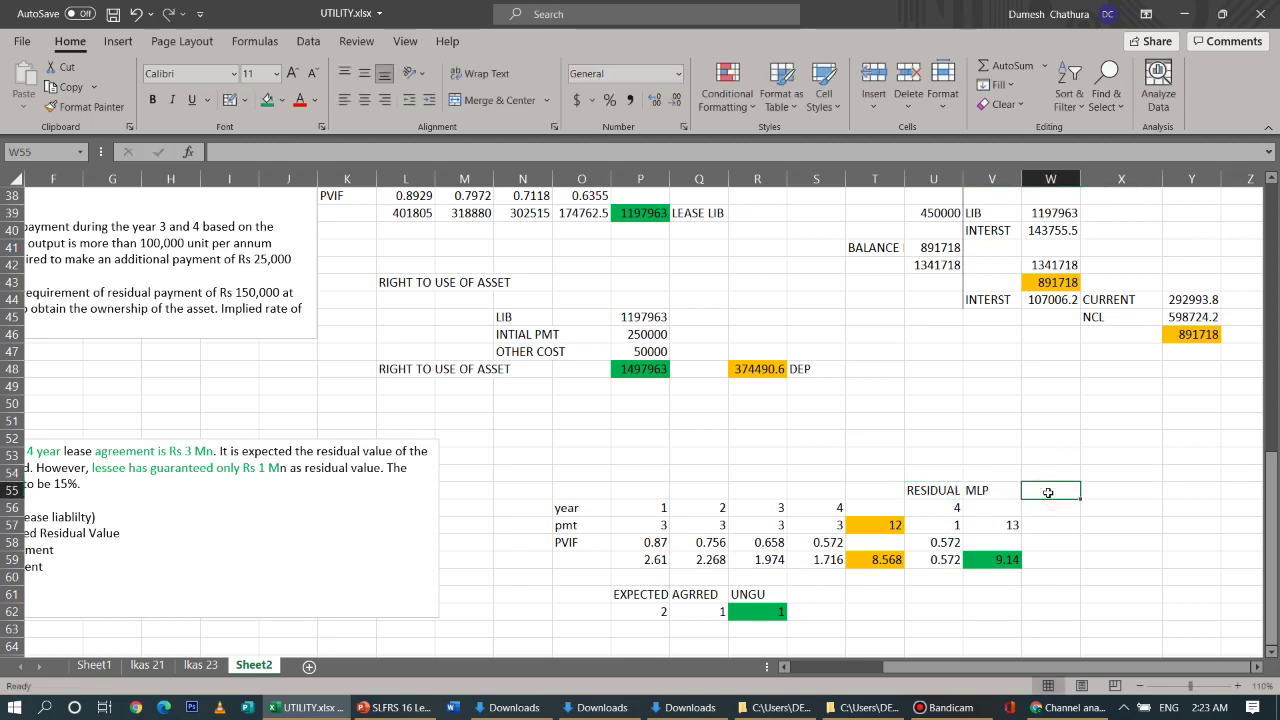
type("E")
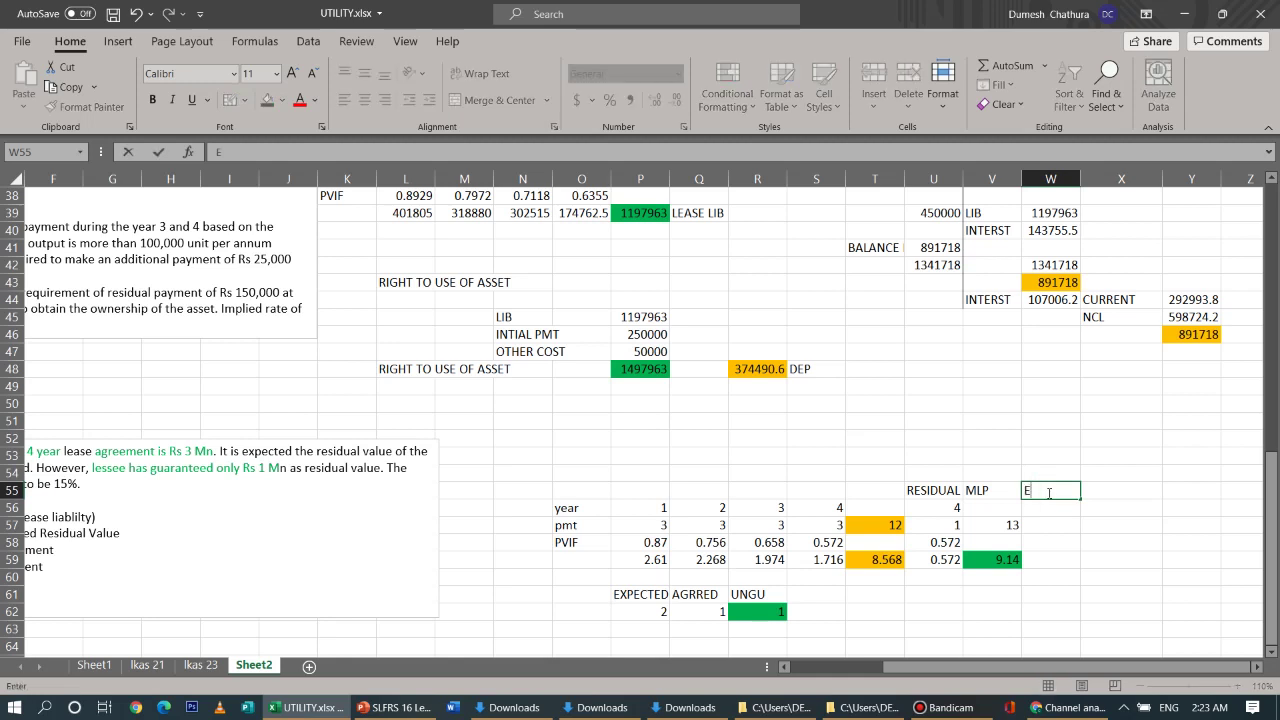
type("X RESIDUAL")
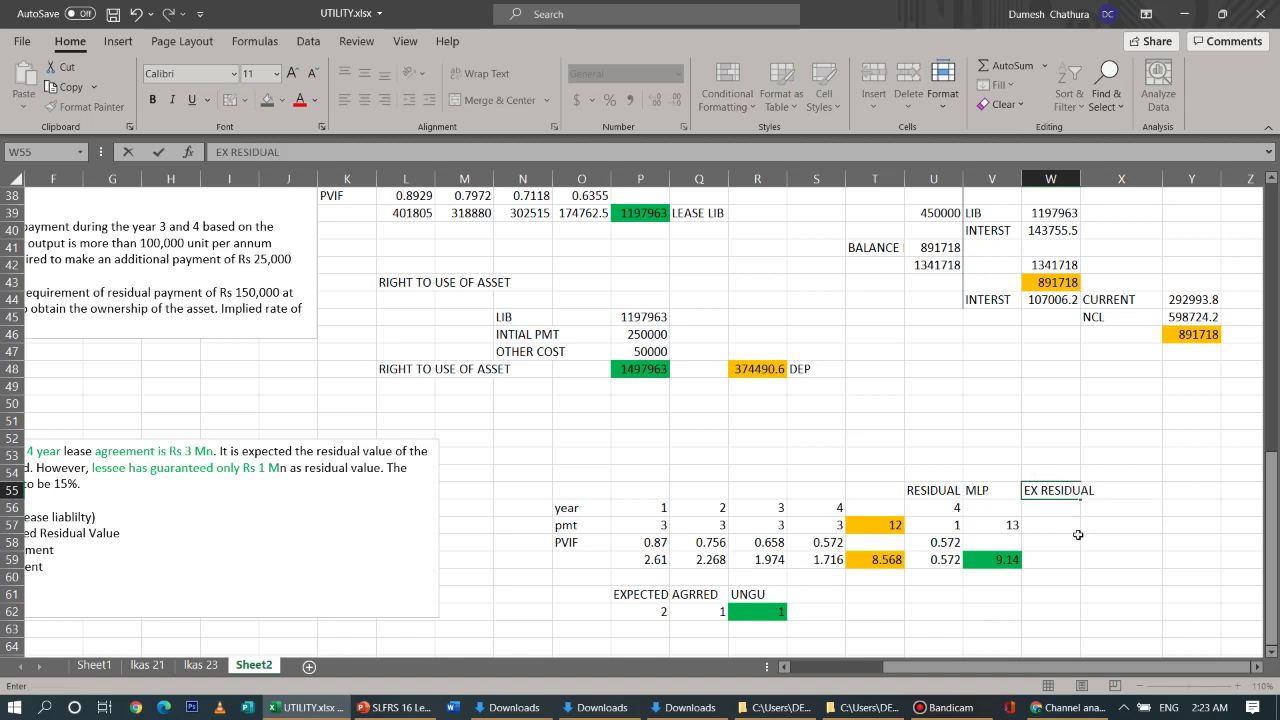
left_click(1075, 542)
left_click(1068, 511)
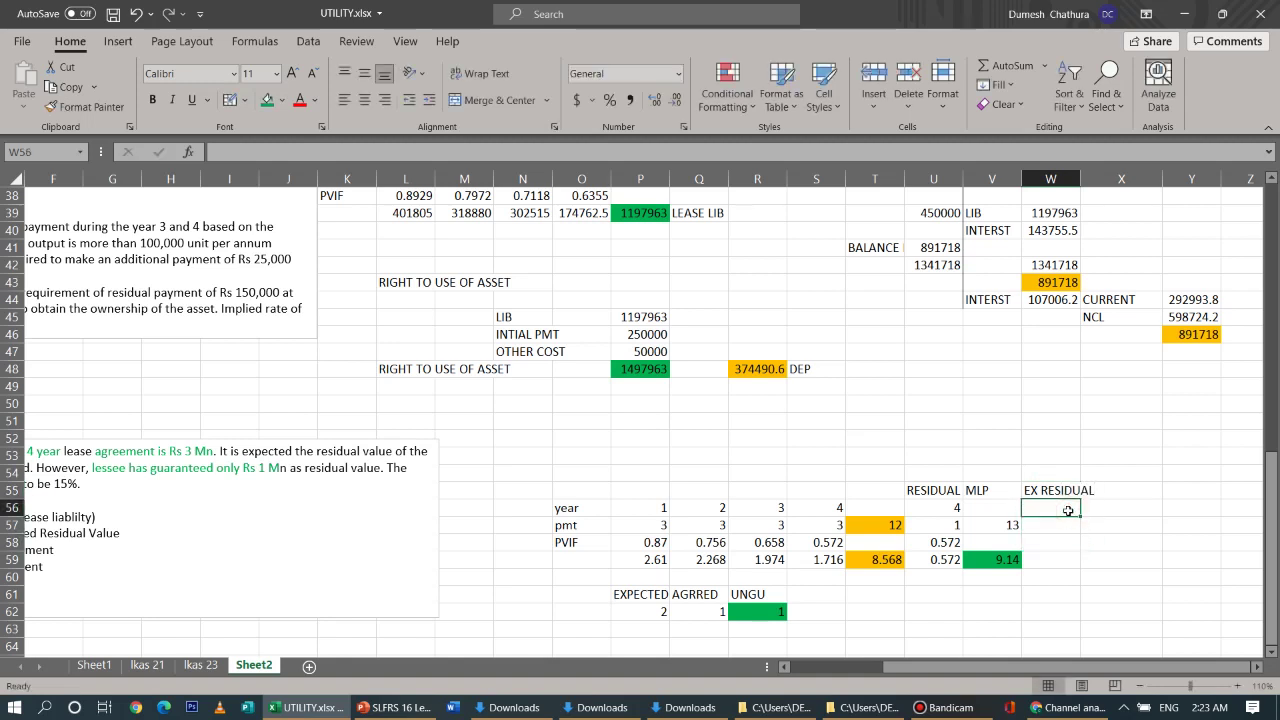
type("4")
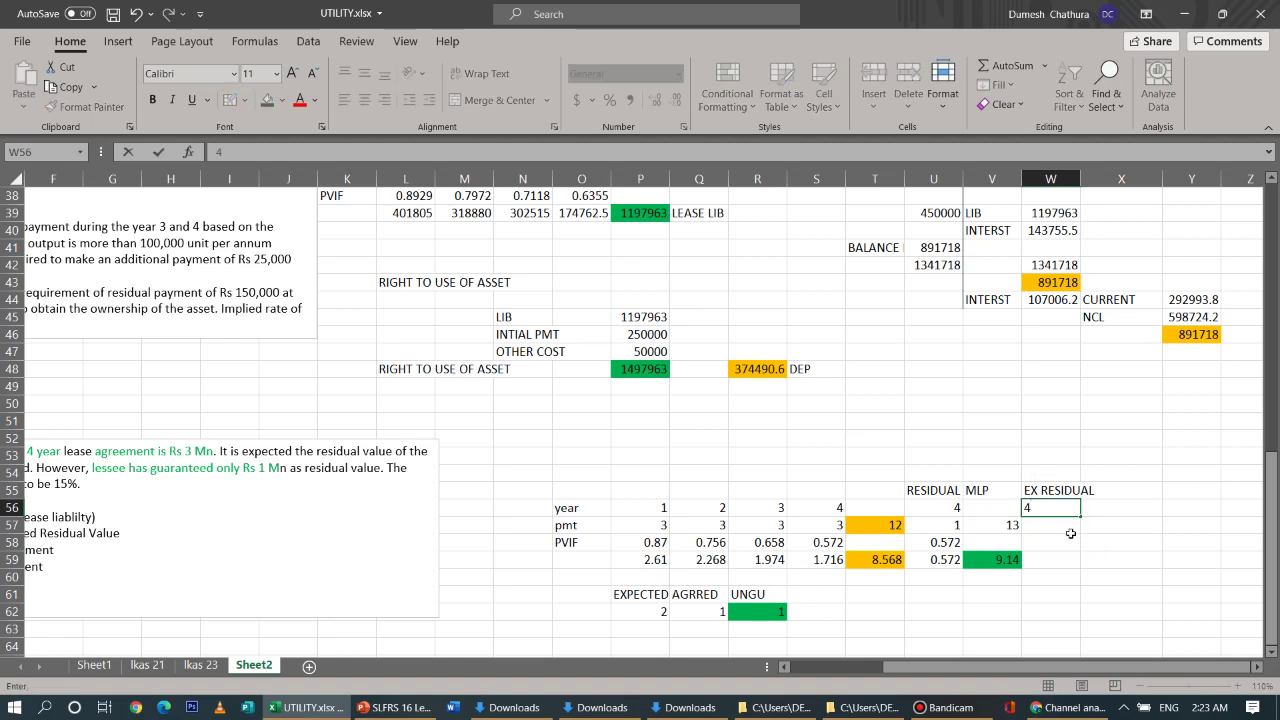
double_click(1070, 532)
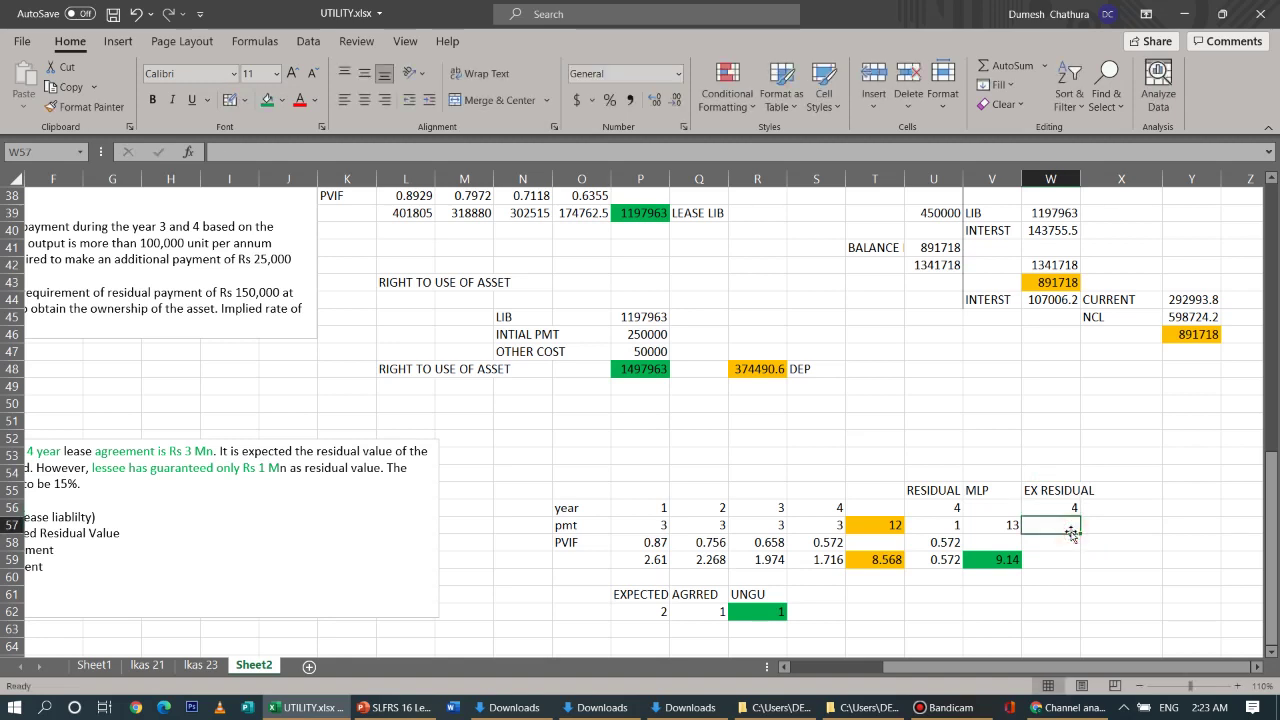
type("2")
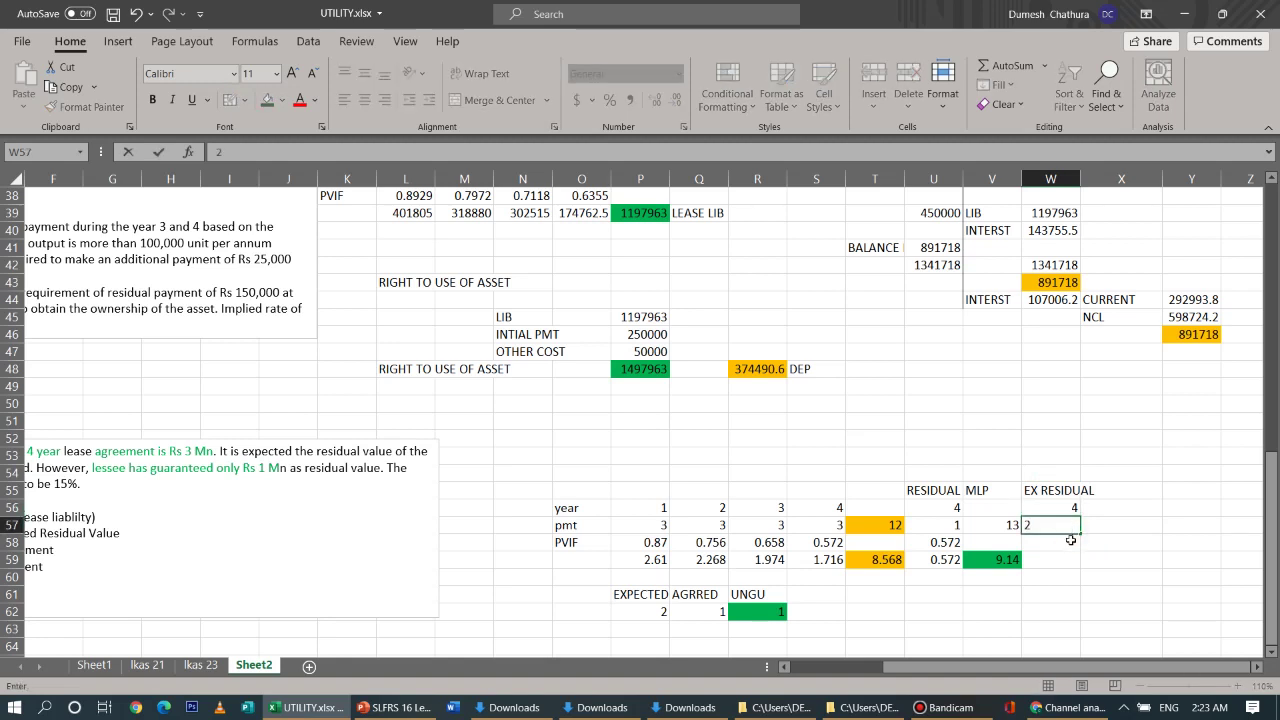
left_click(1063, 559)
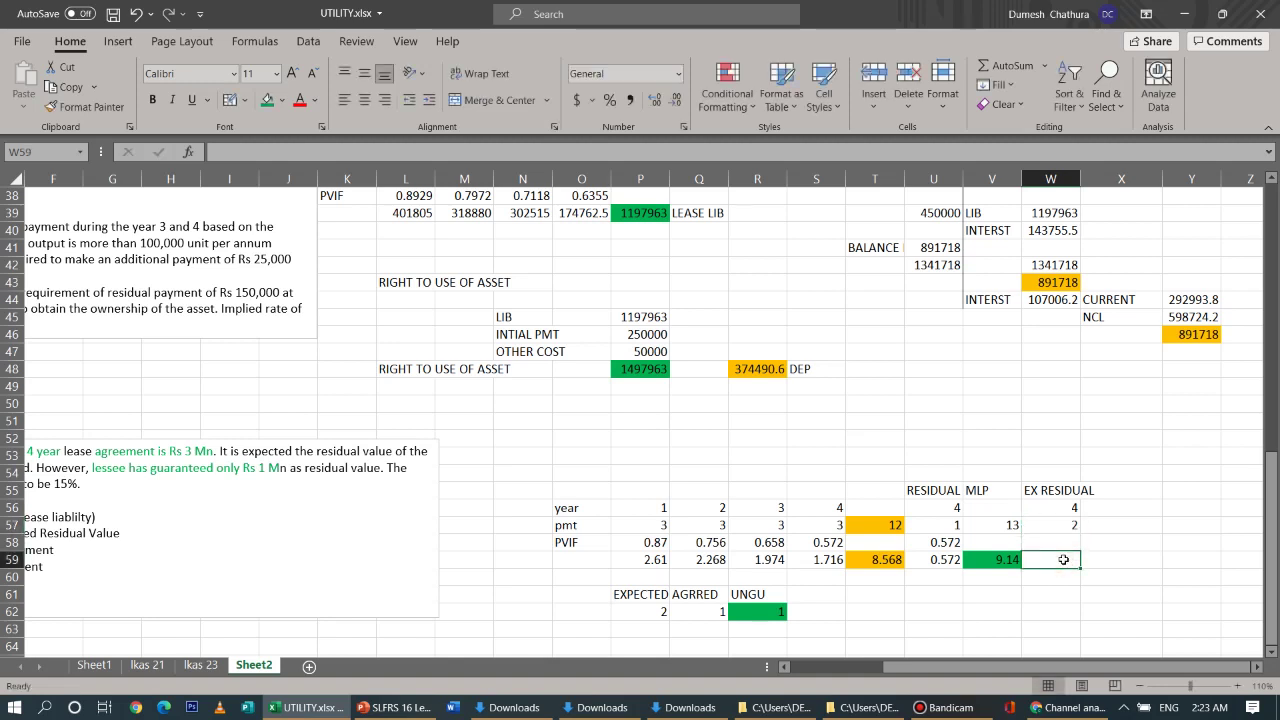
Enter the PVIF 0.572 for the expected residual value in W58
left_click(1063, 543)
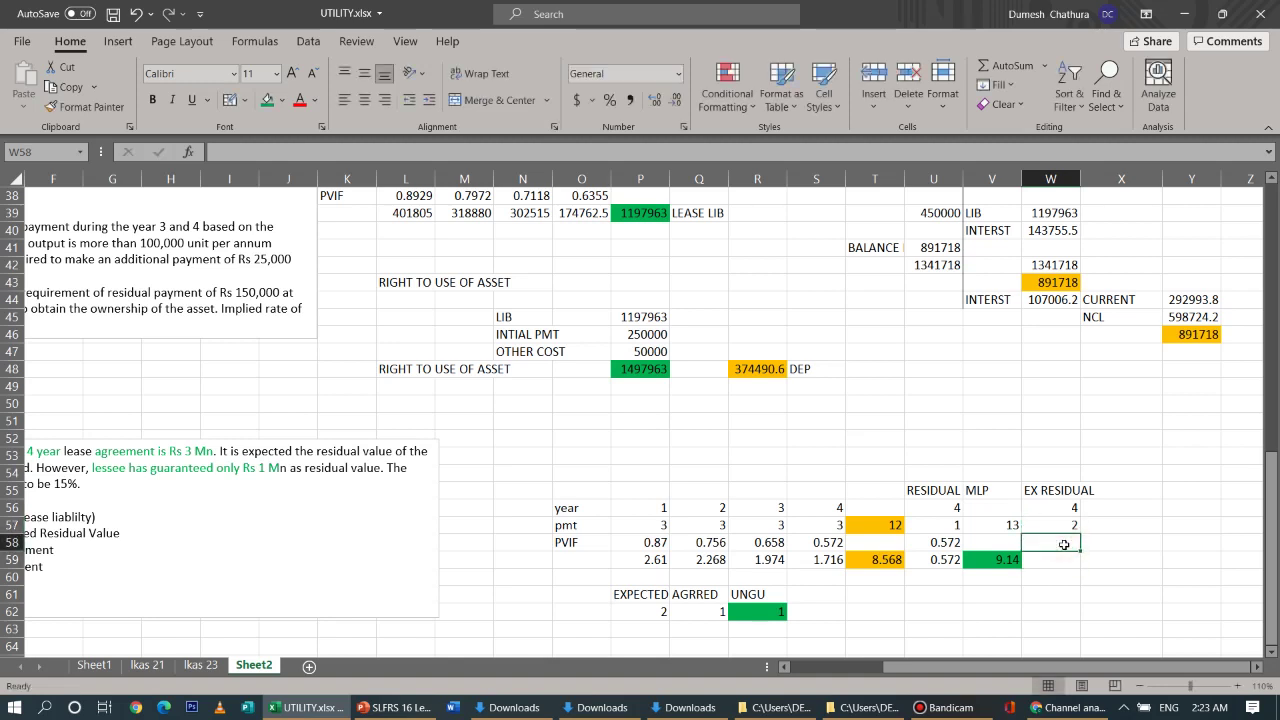
type("0.")
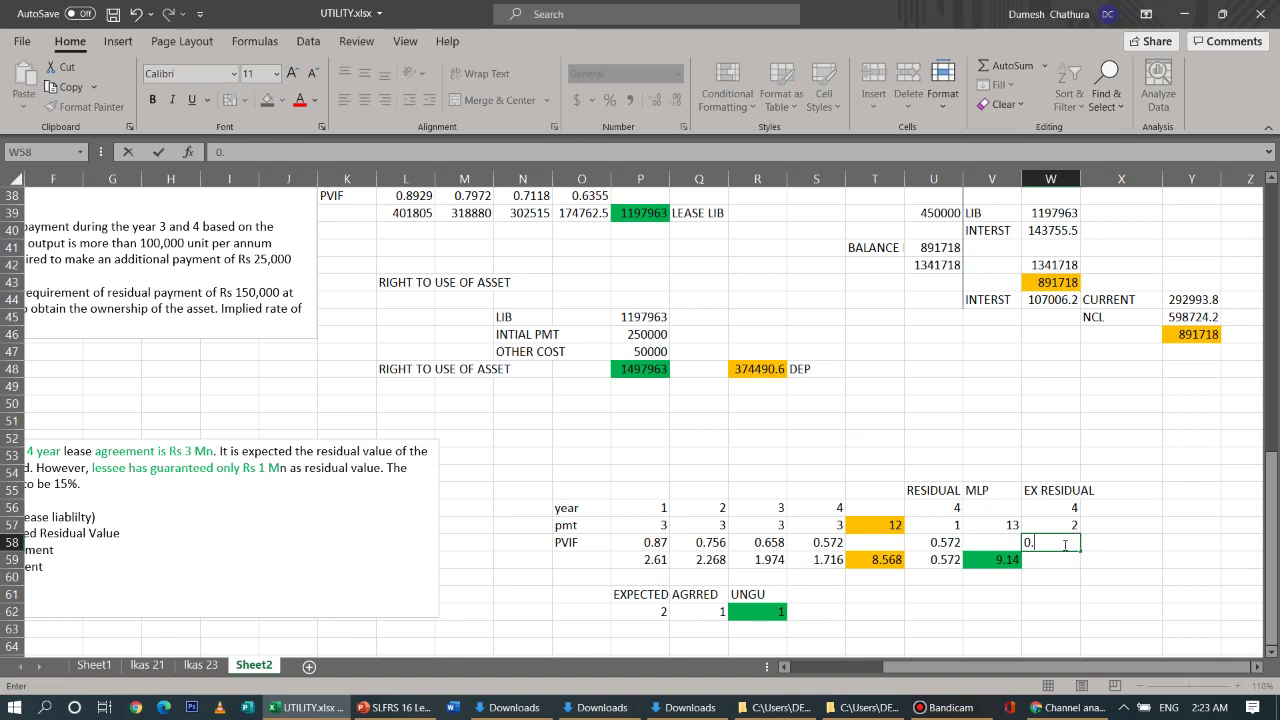
type("7")
key("BackSpace")
type("572")
left_click(1050, 560)
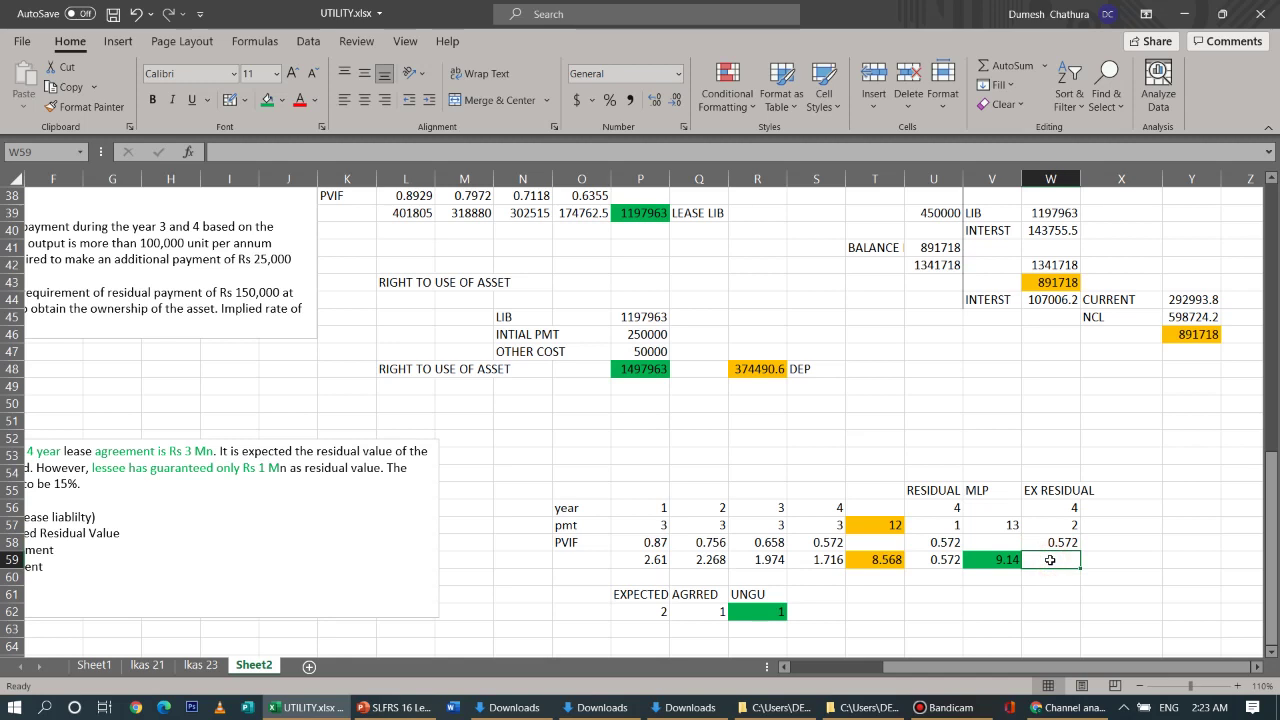
Calculate the present value of the expected residual in W59 by multiplying W57 by the PVIF in U58
type("=")
left_click(1047, 527)
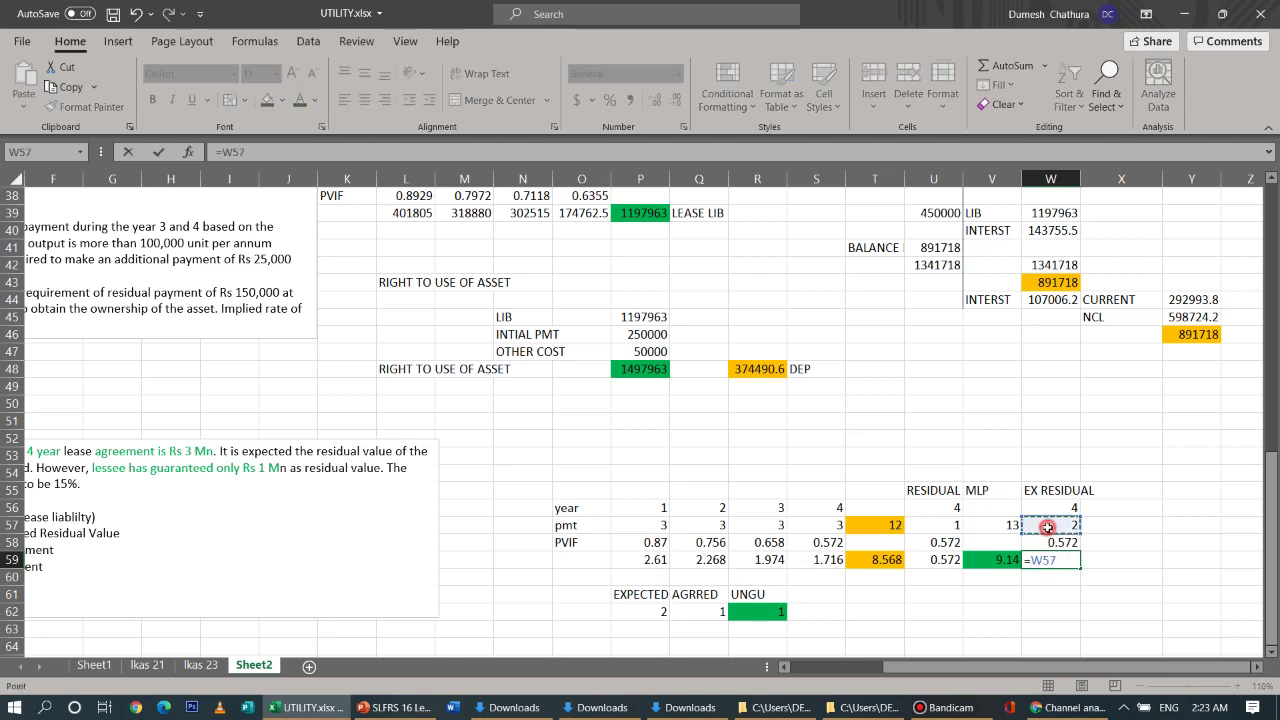
type("*")
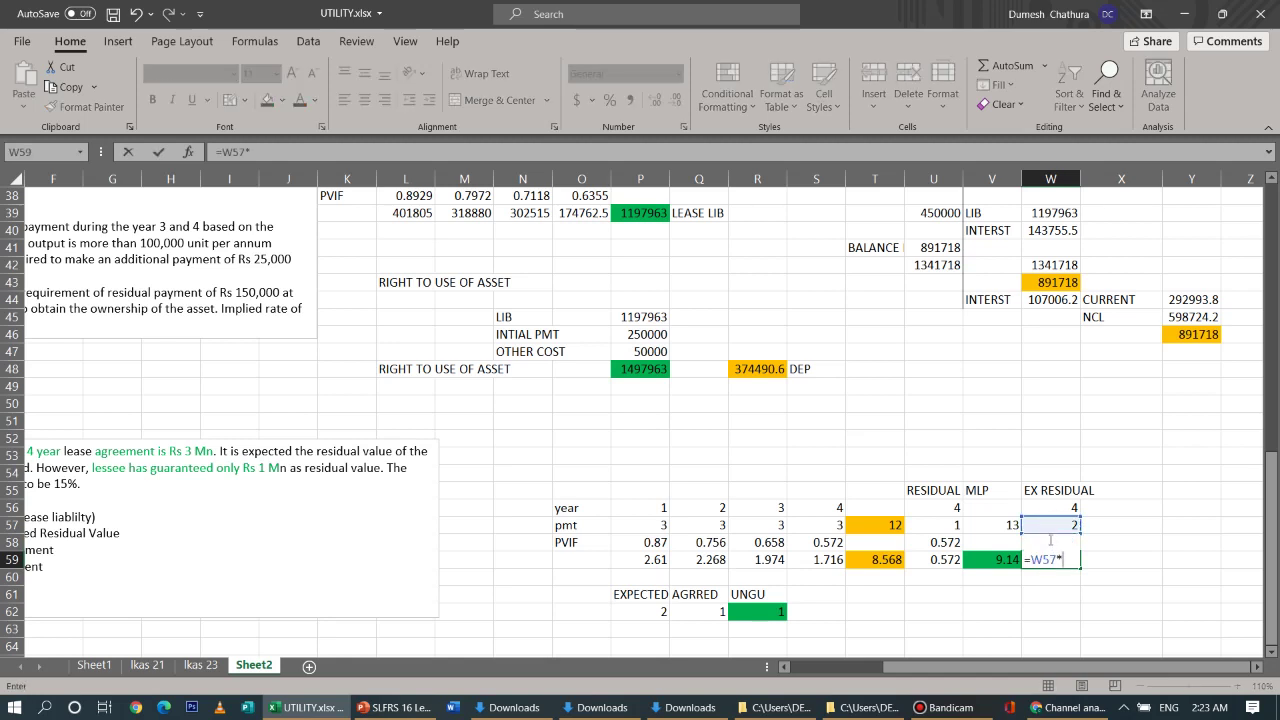
left_click(943, 542)
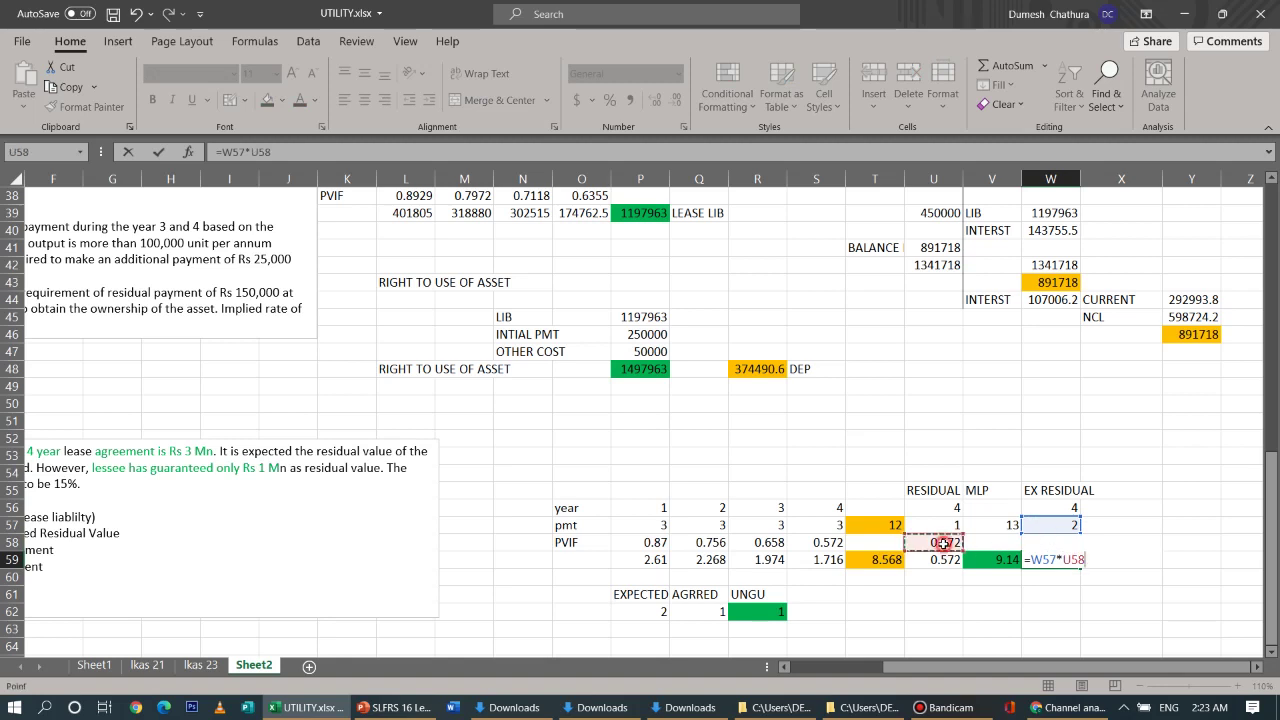
key("Return")
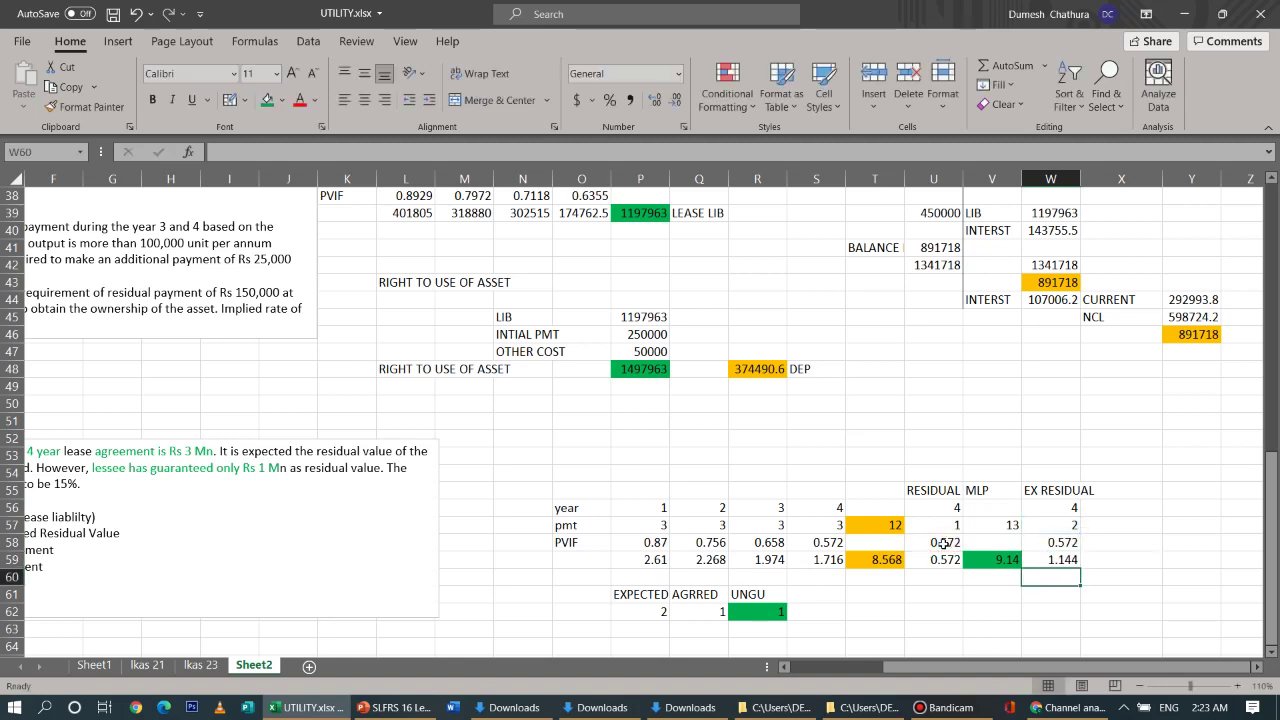
Enter the heading GROSS INVESTMENT in X56 beside the EX RESIDUAL column
left_click(1105, 526)
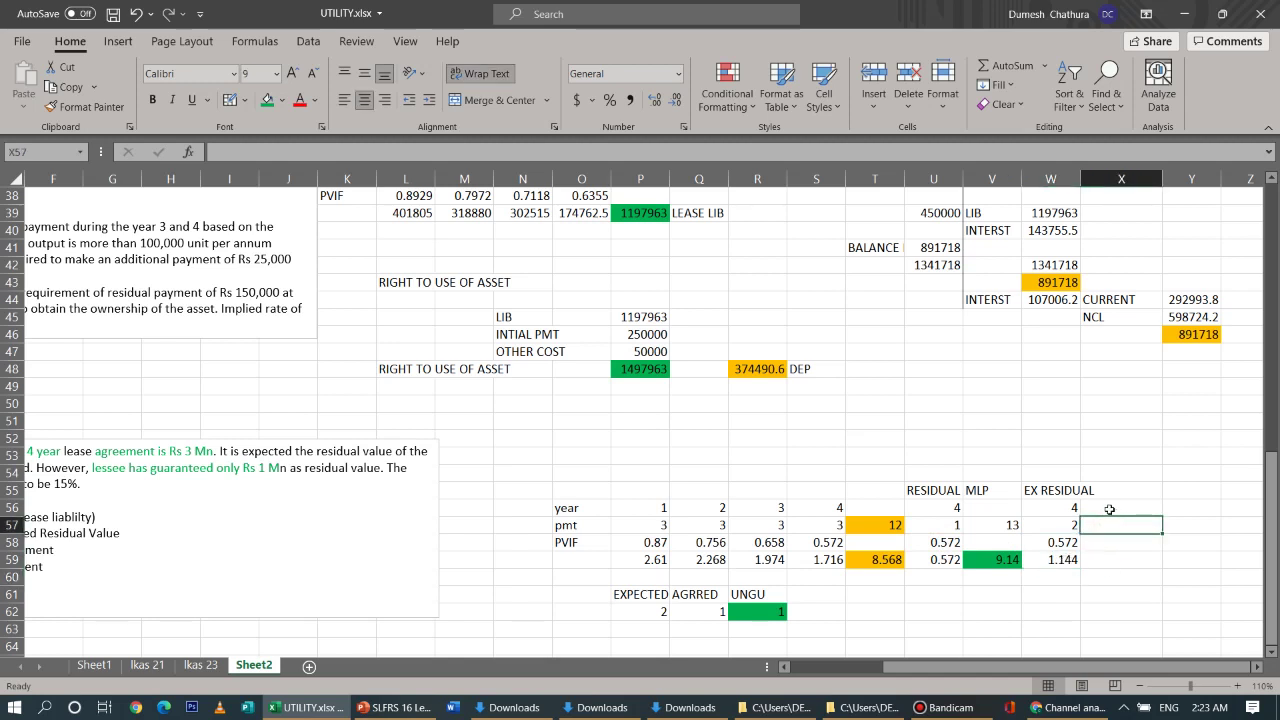
left_click(1109, 508)
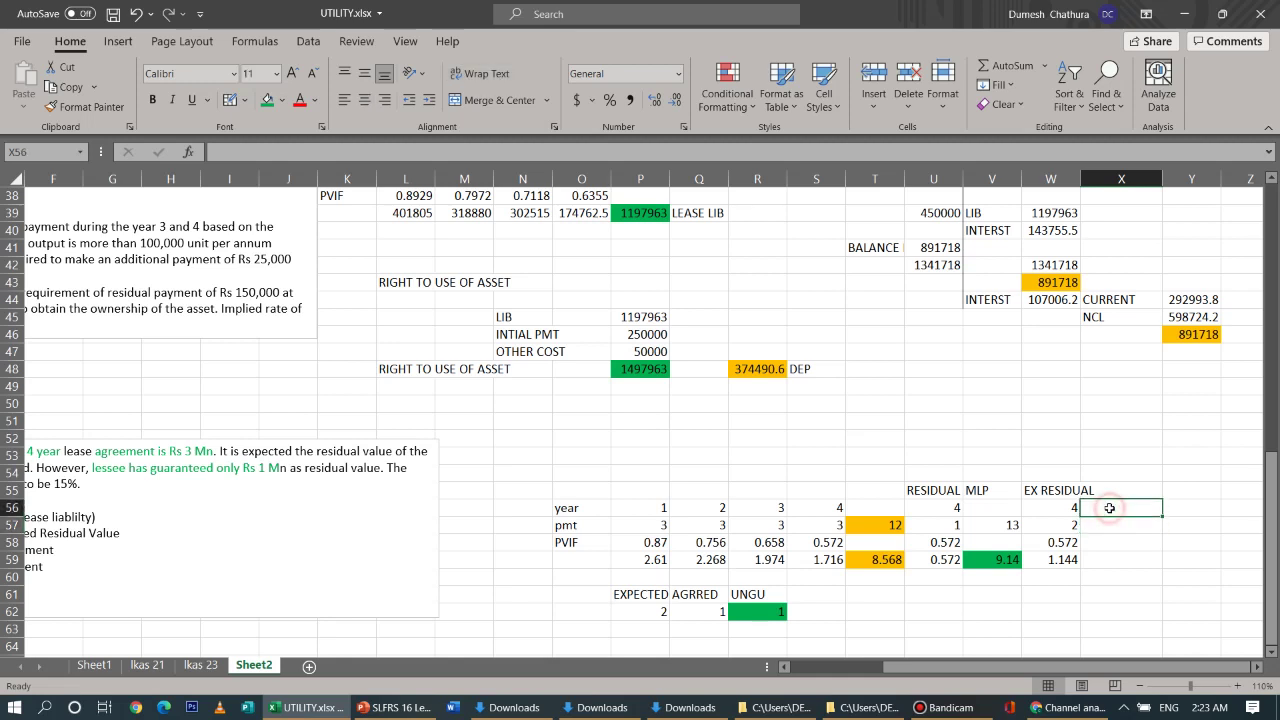
type("GR")
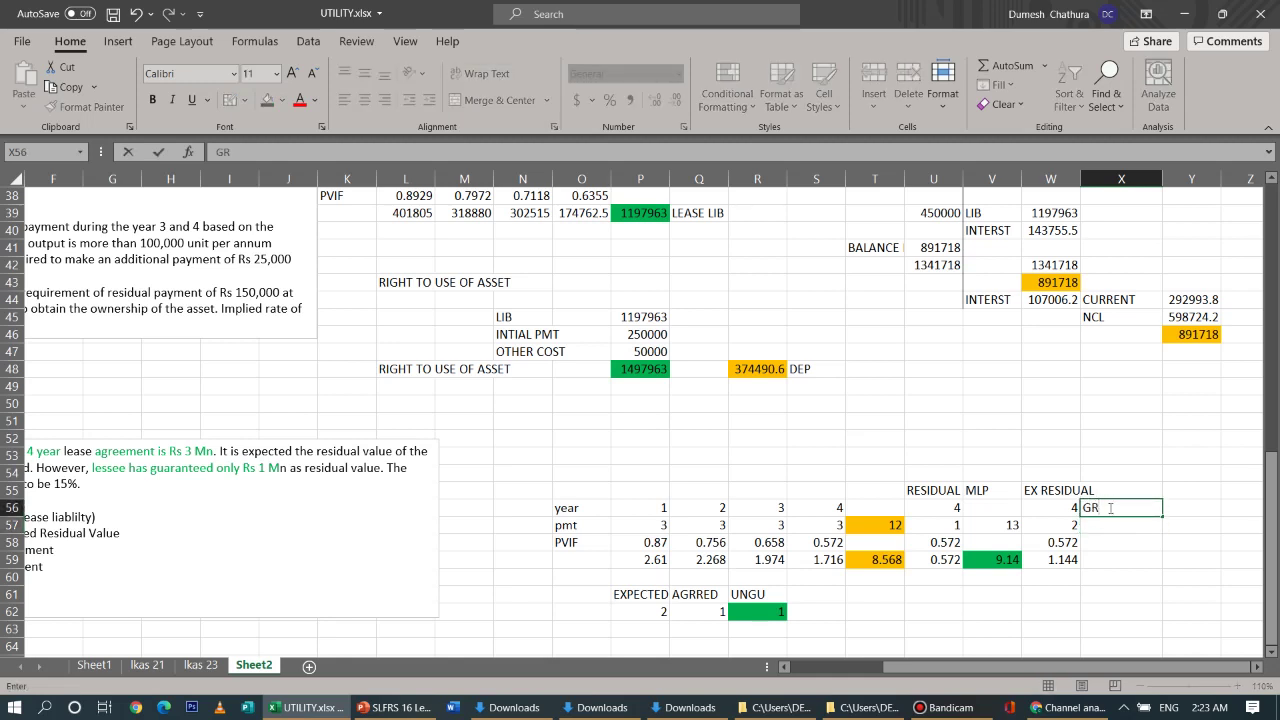
type("OSS INVESTMENT")
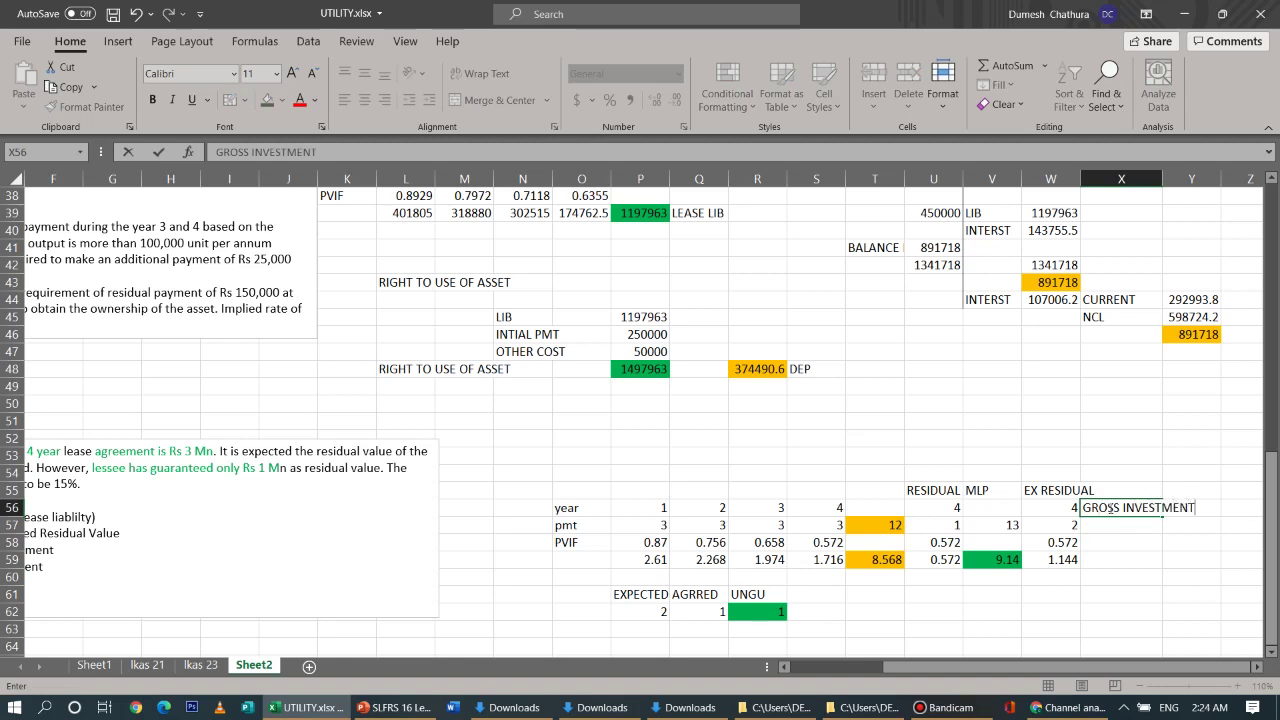
left_click(1123, 579)
Calculate the gross investment in X57 by adding total payments T57 and expected residual W57
left_click(1119, 526)
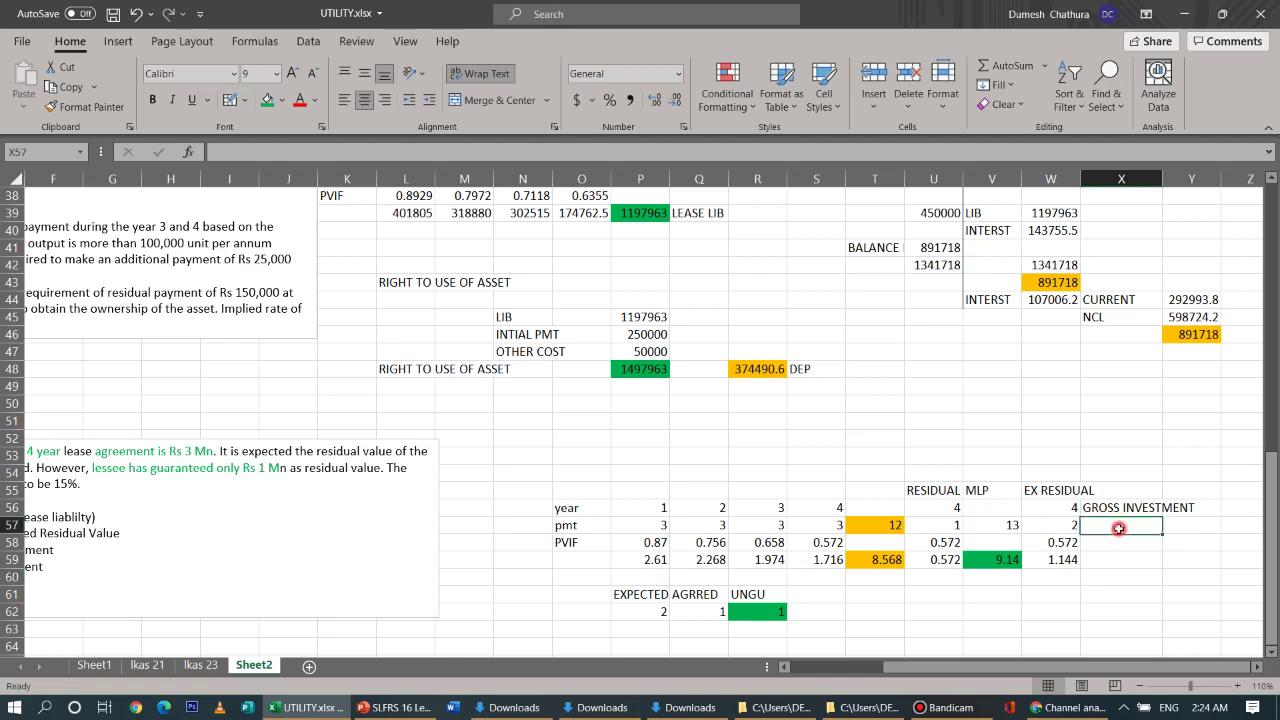
type("=")
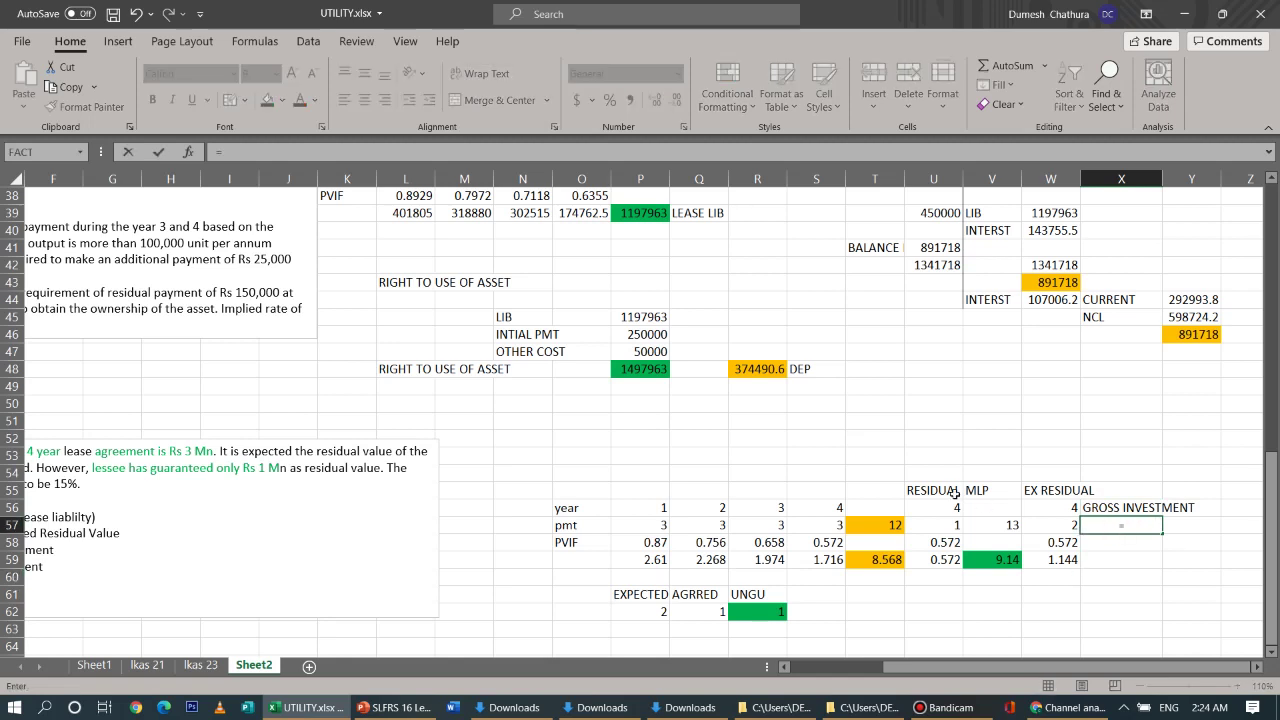
left_click(899, 526)
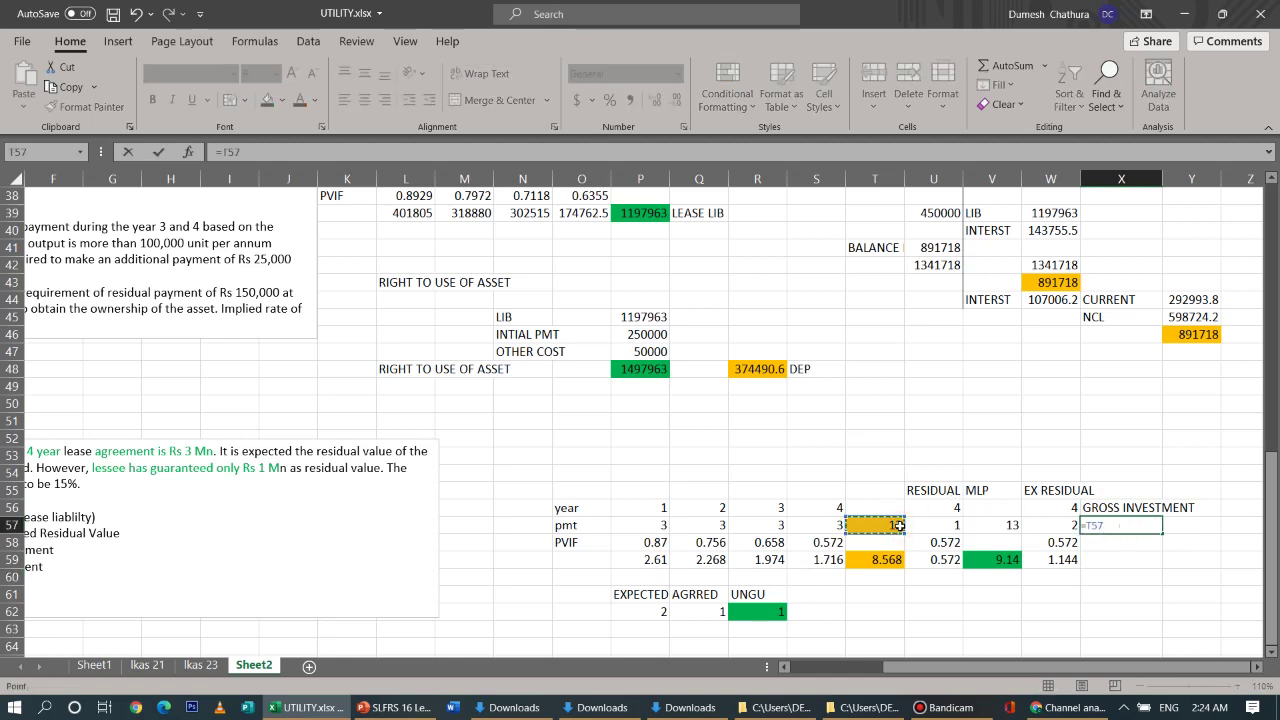
type("+")
left_click(1040, 525)
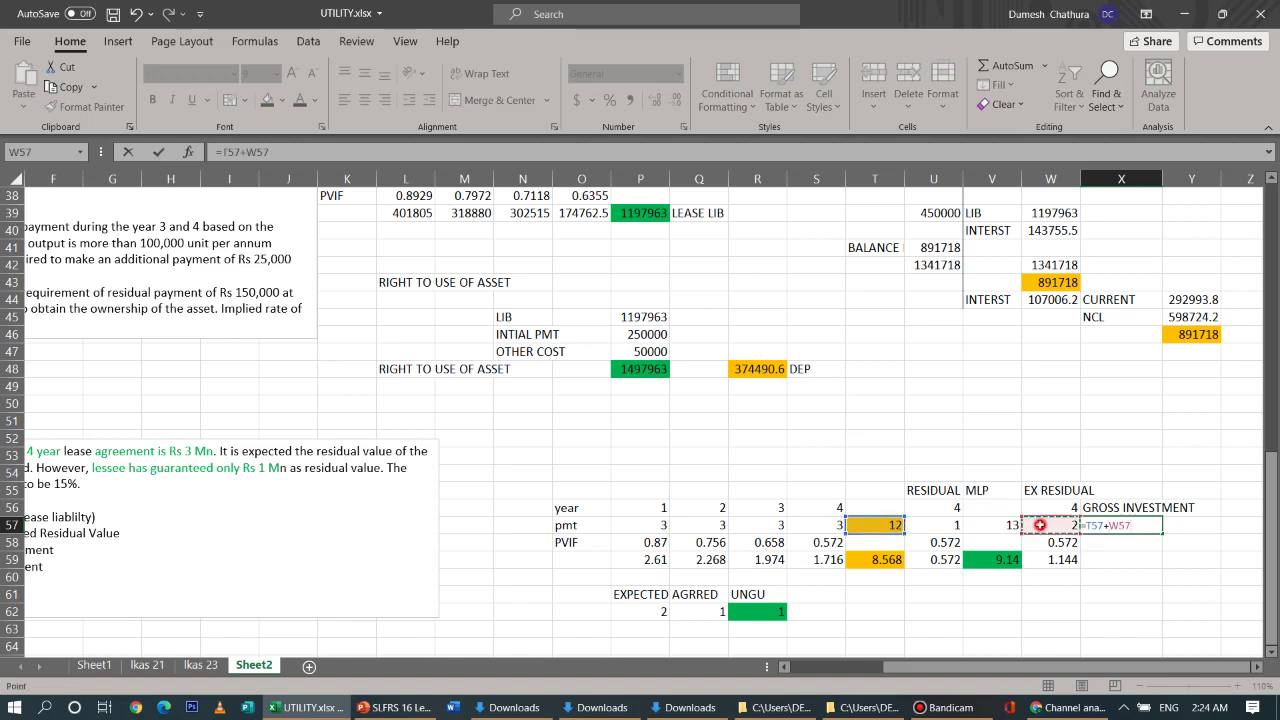
key("Return")
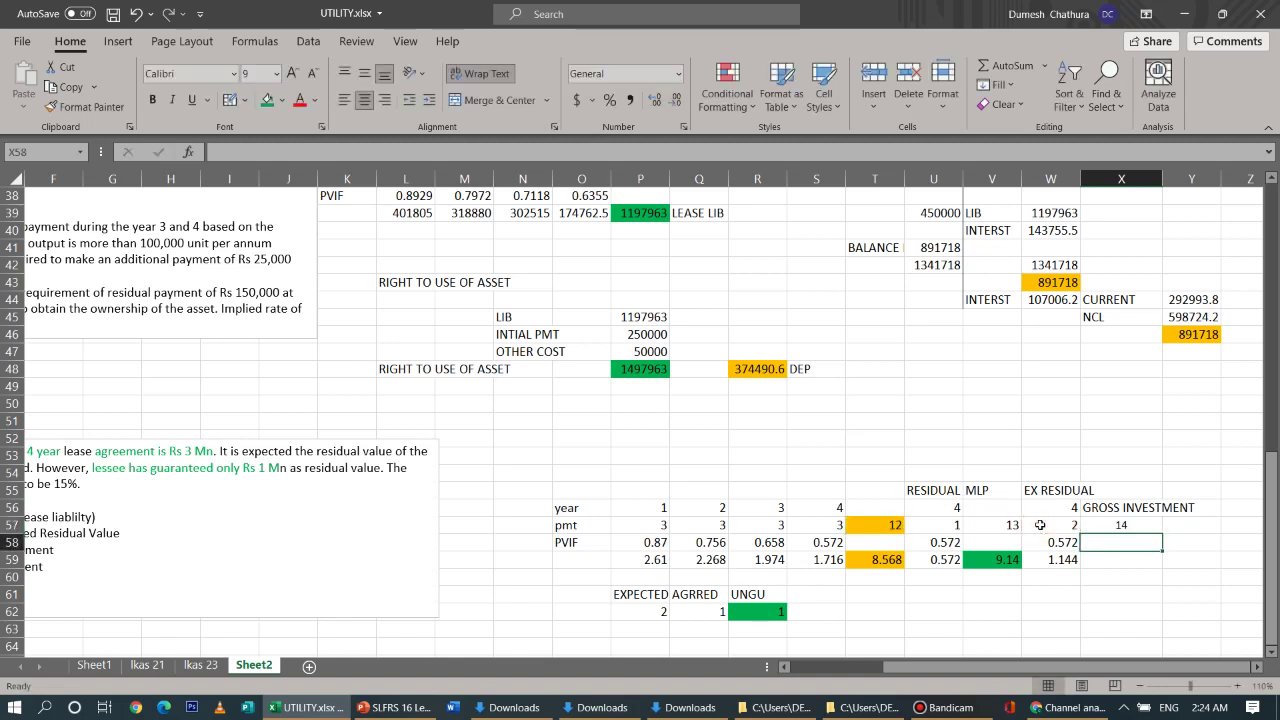
Fill the gross investment cell X57 with standard red
left_click(1121, 523)
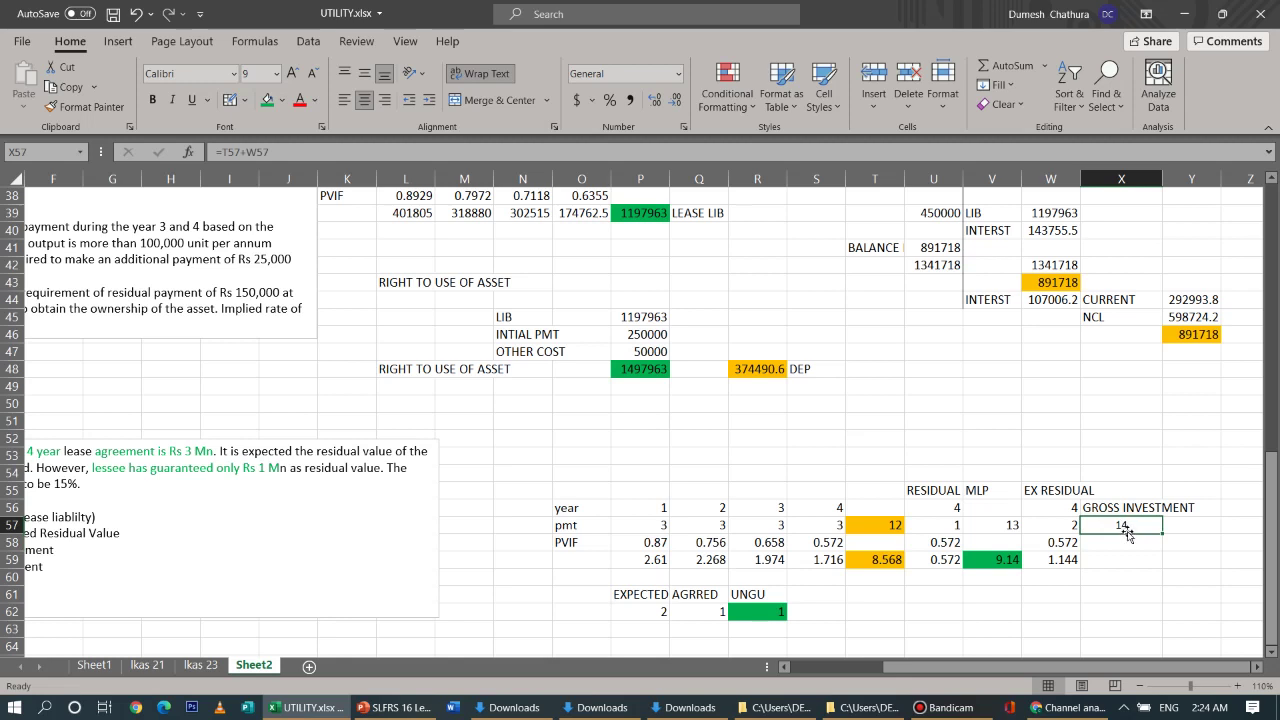
left_click(281, 101)
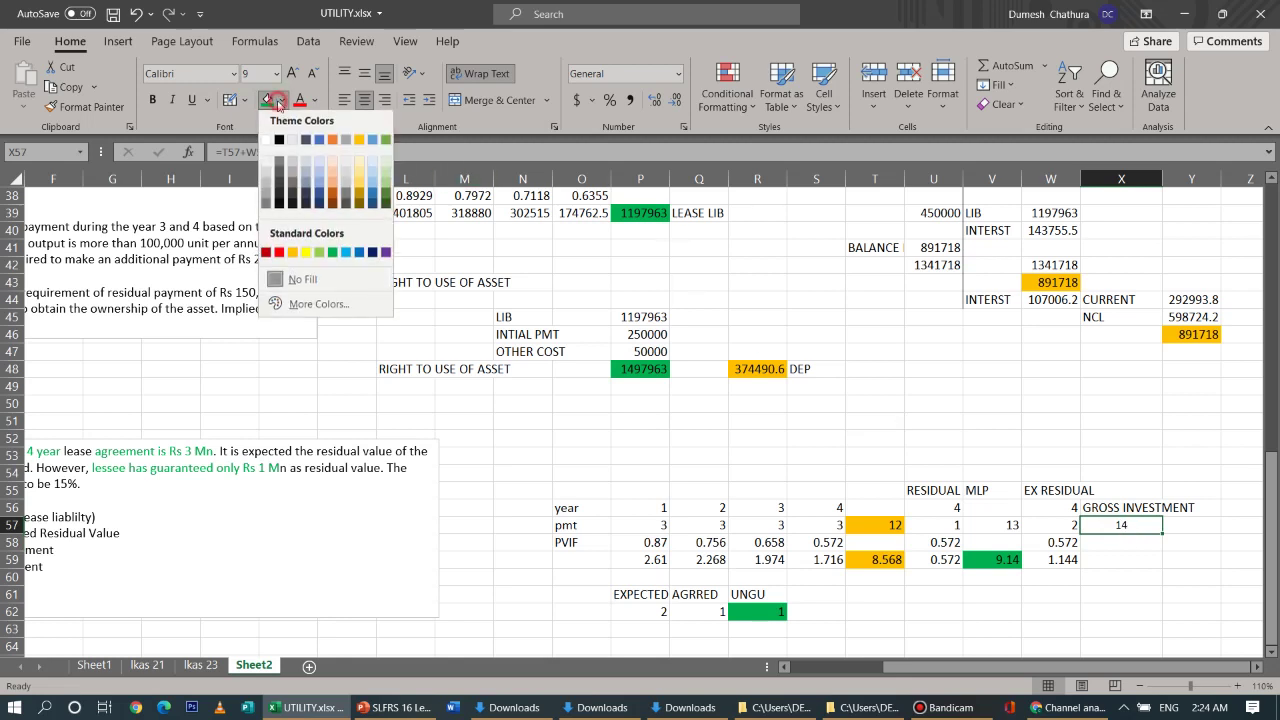
left_click(279, 257)
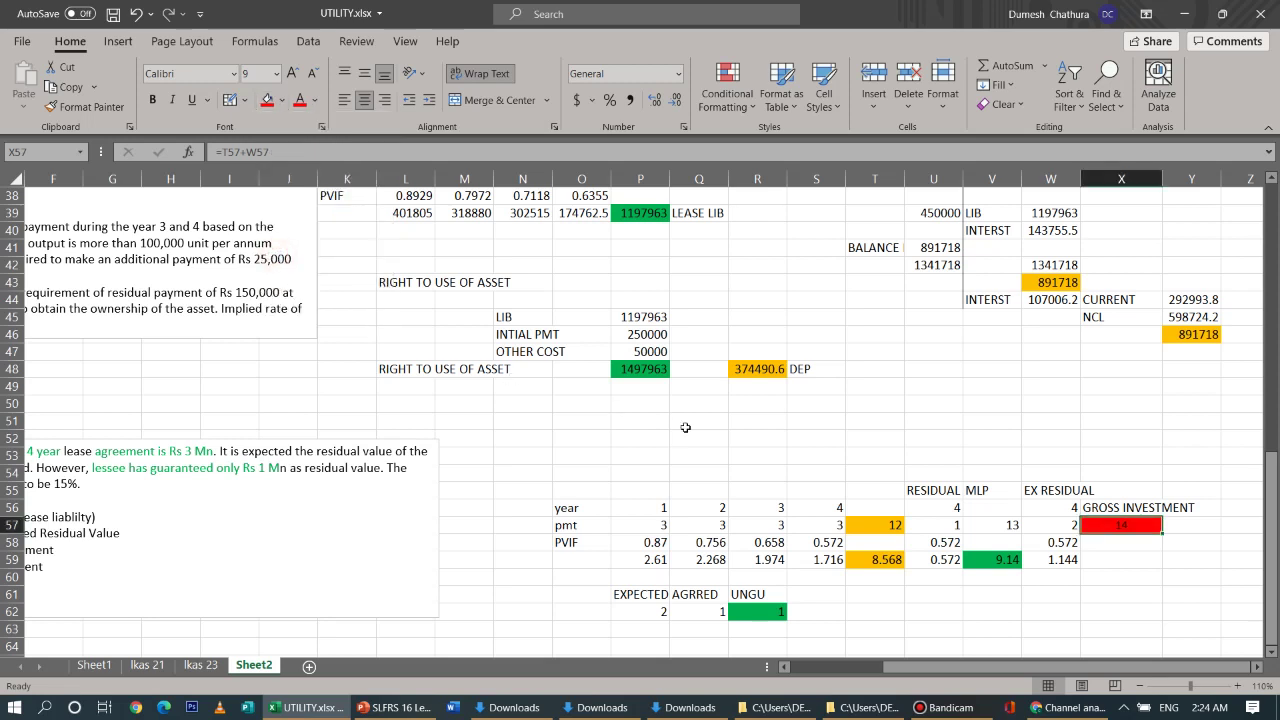
Enter the label NET INVEST in W61 below the expected residual column
left_click(1057, 594)
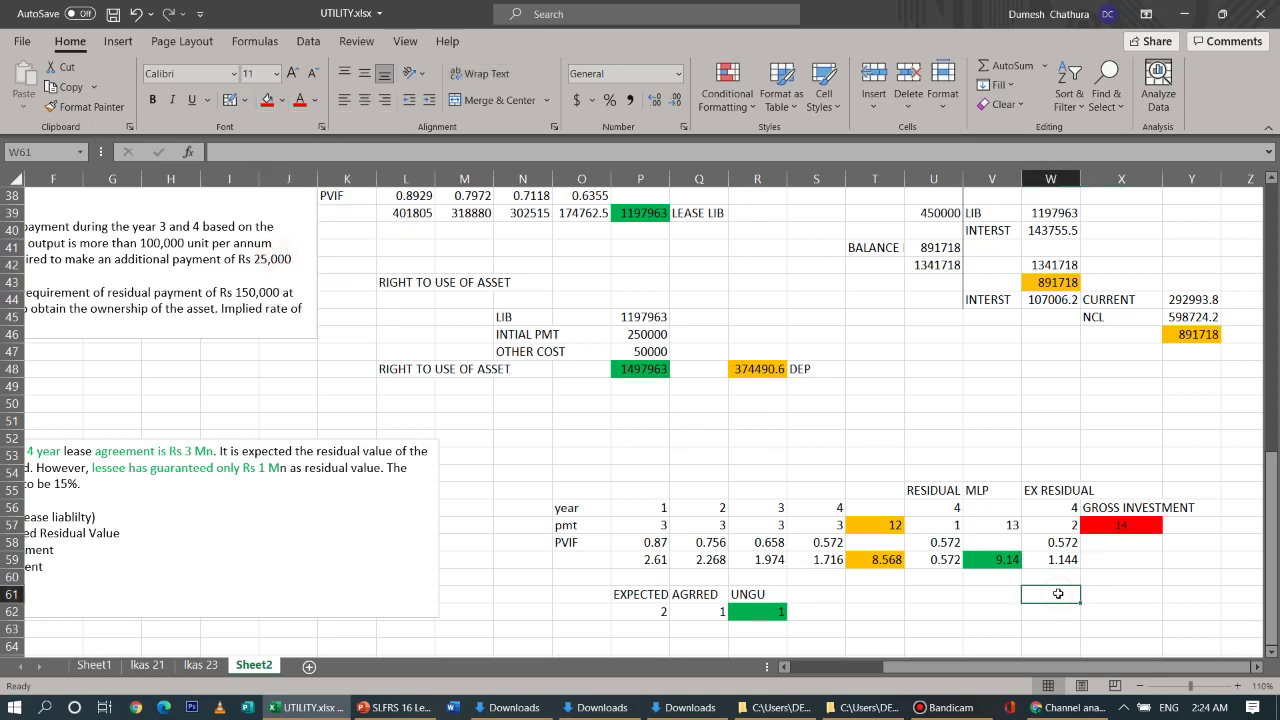
type("NET I")
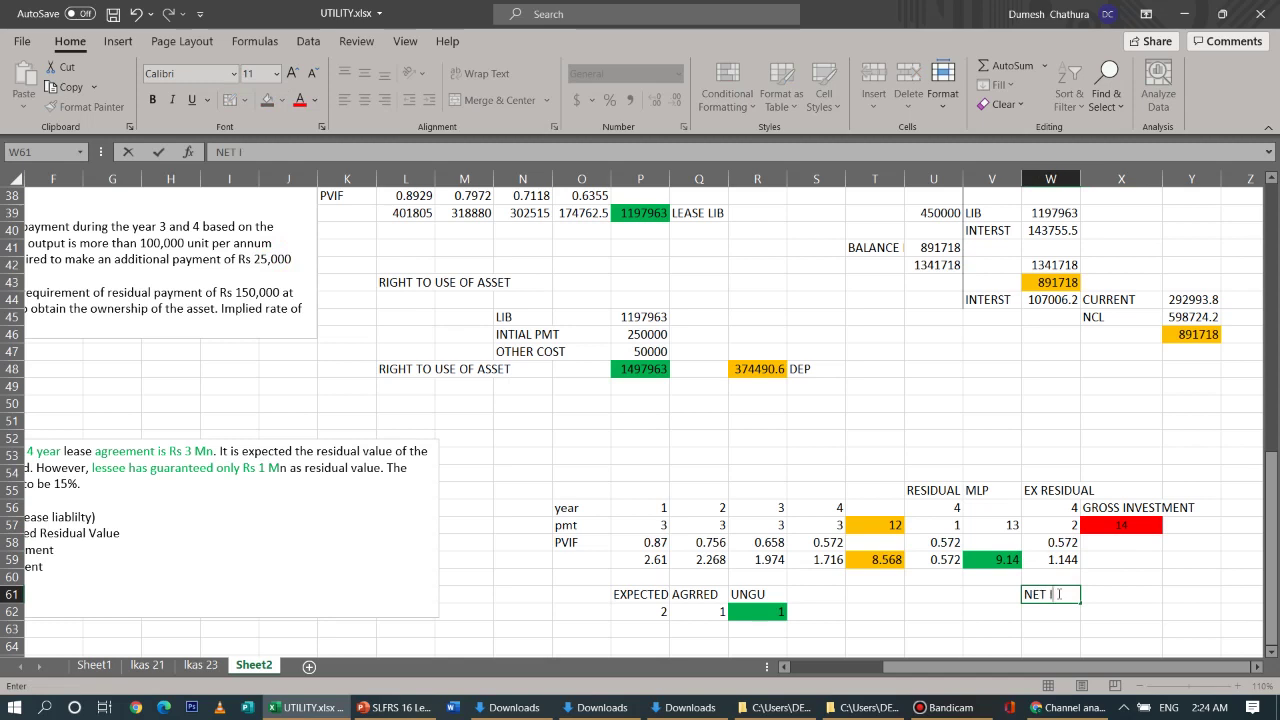
type("NVEST")
left_click_drag(1120, 648, 1190, 596)
Calculate the net investment in Y61 by adding the present values in T59 and W59
left_click(1190, 596)
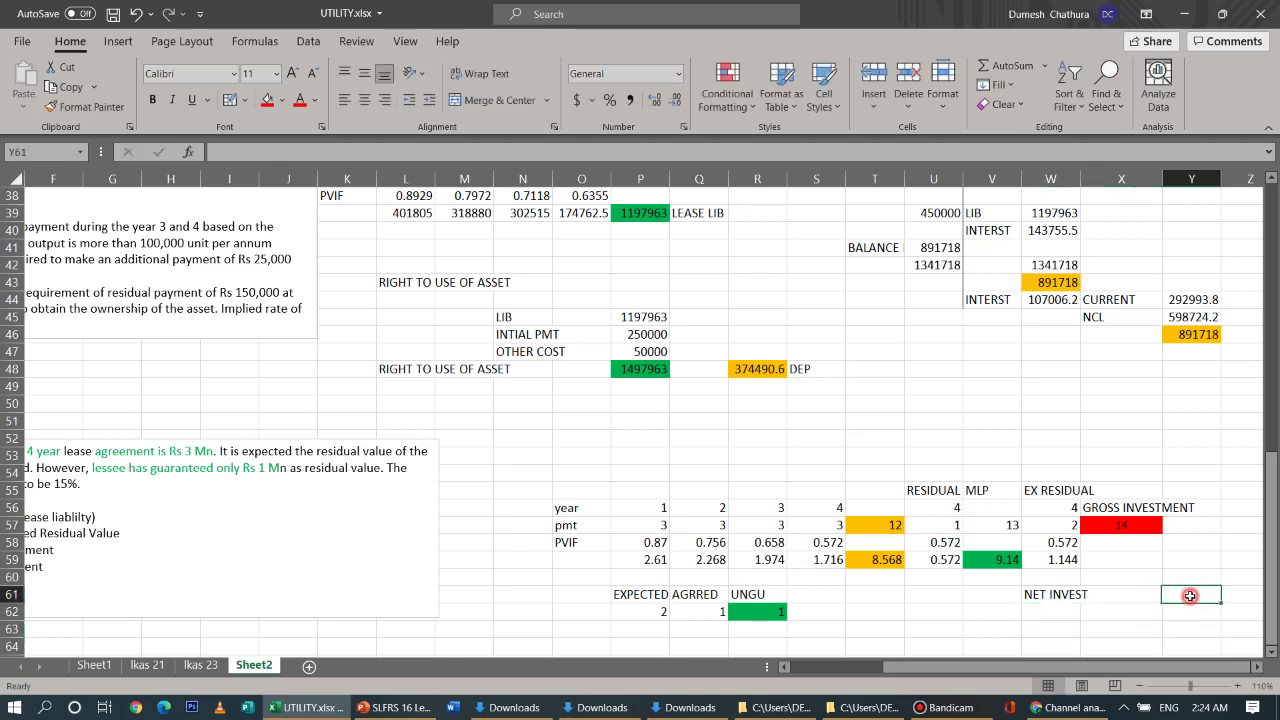
type("=")
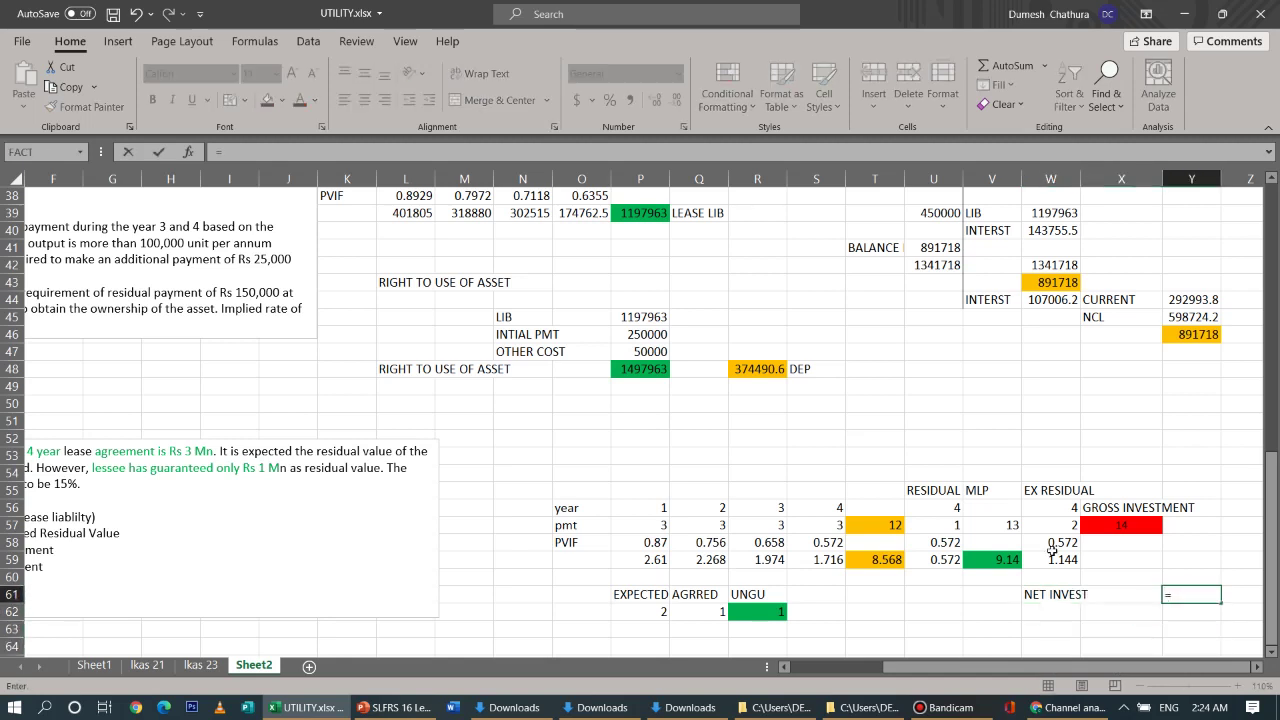
left_click(898, 560)
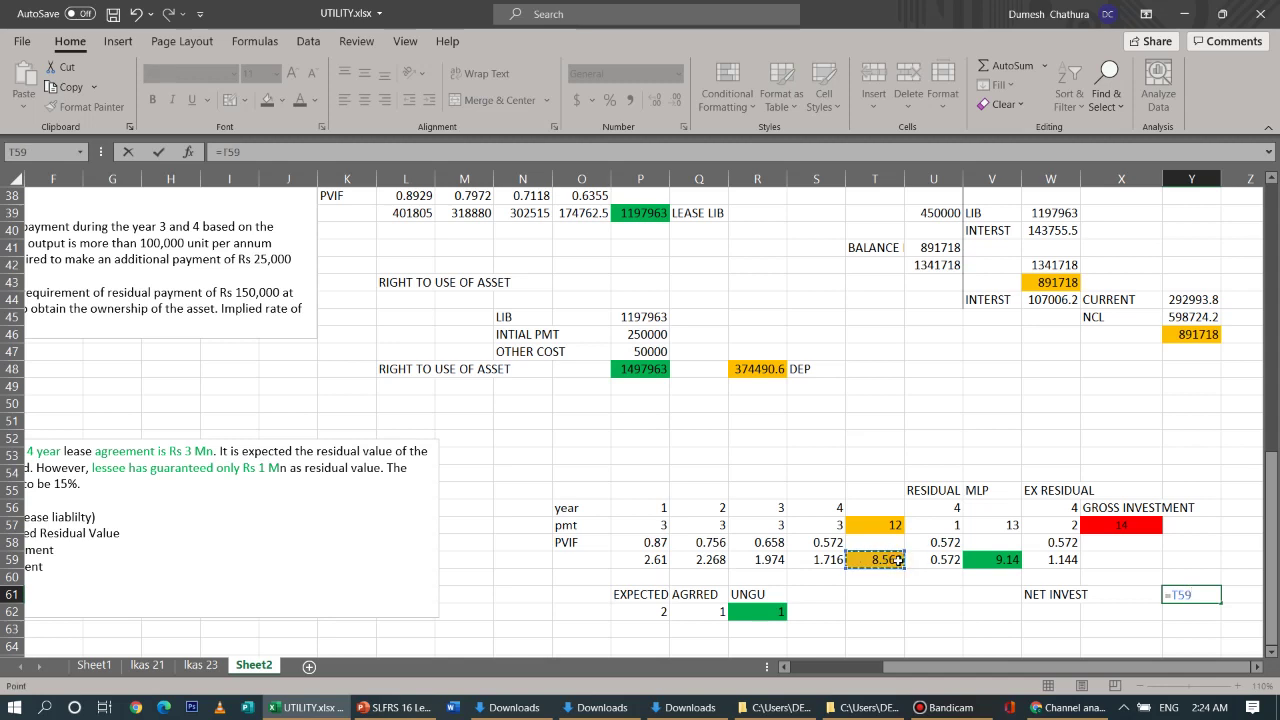
type("+")
left_click(1056, 562)
key("Return")
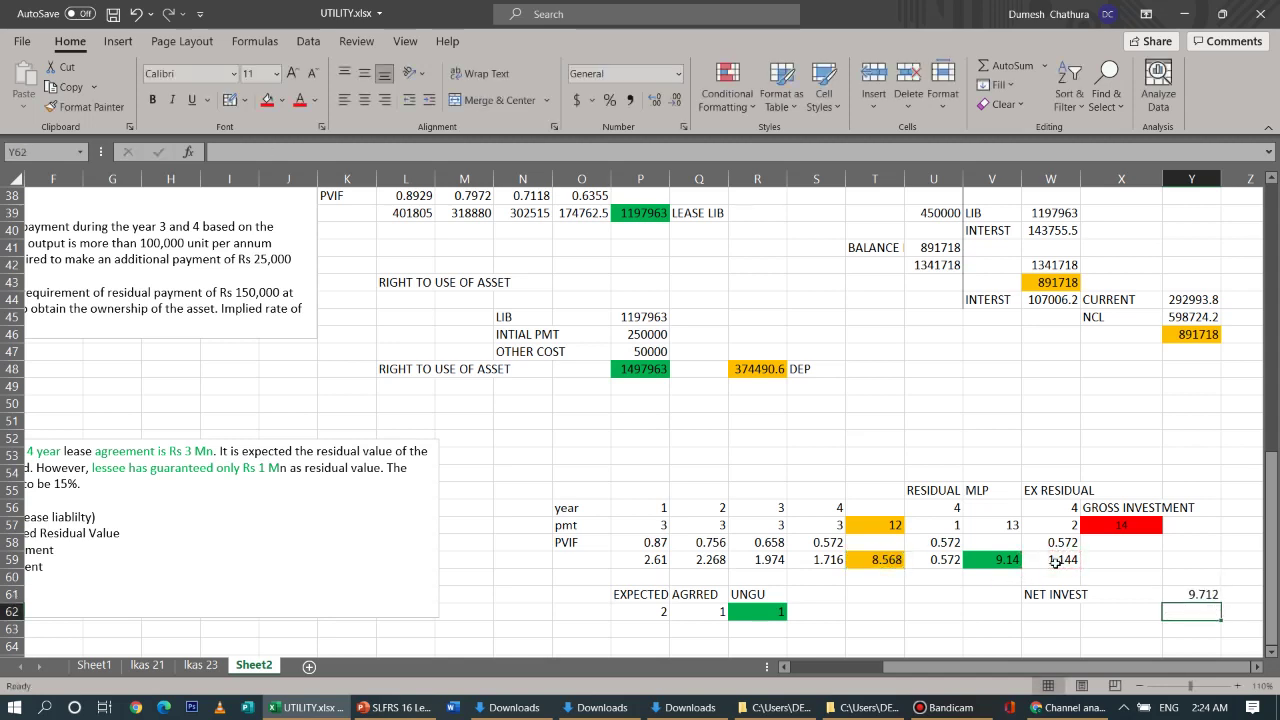
Fill the net investment cell Y61 with the same red as the gross investment
left_click(1210, 594)
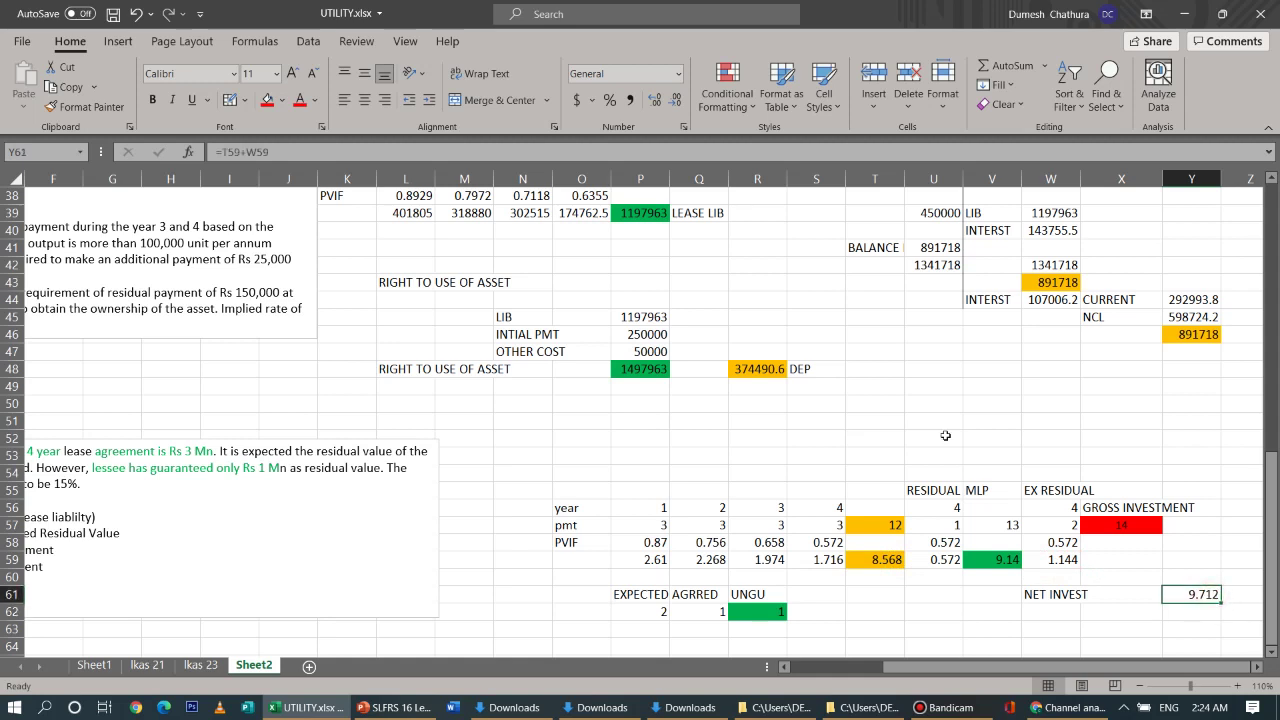
left_click(271, 100)
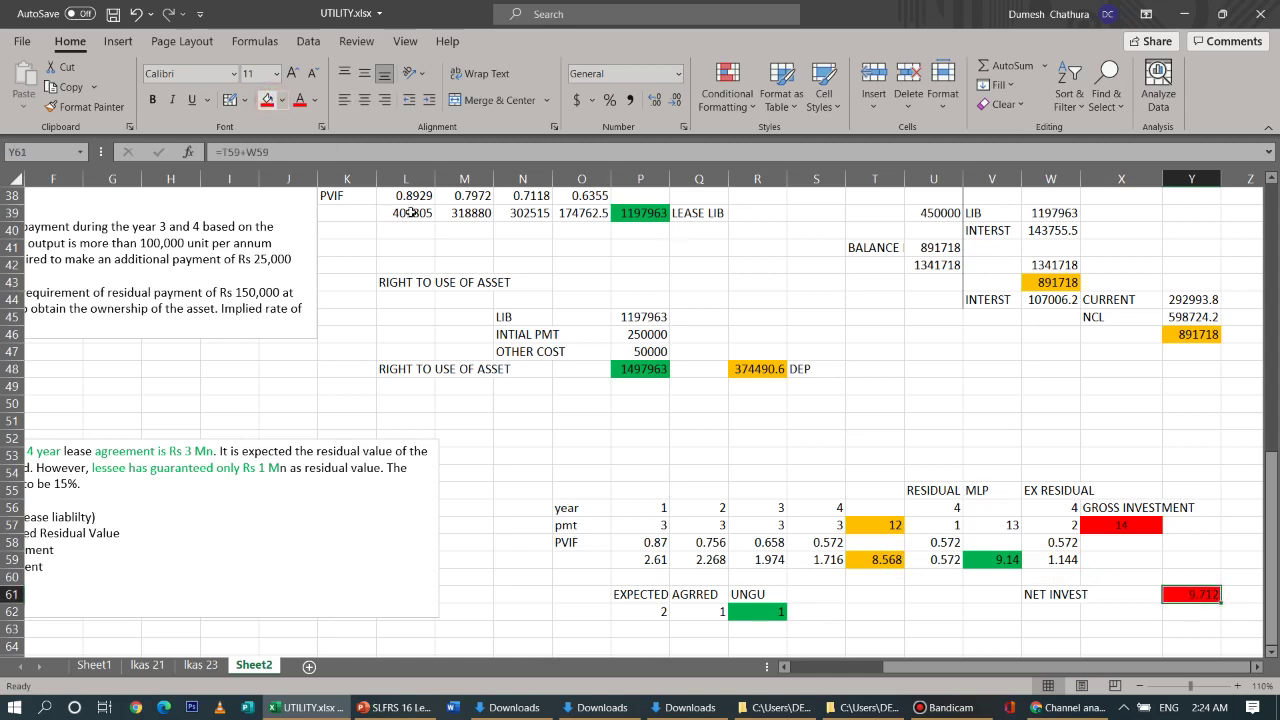
left_click(1113, 619)
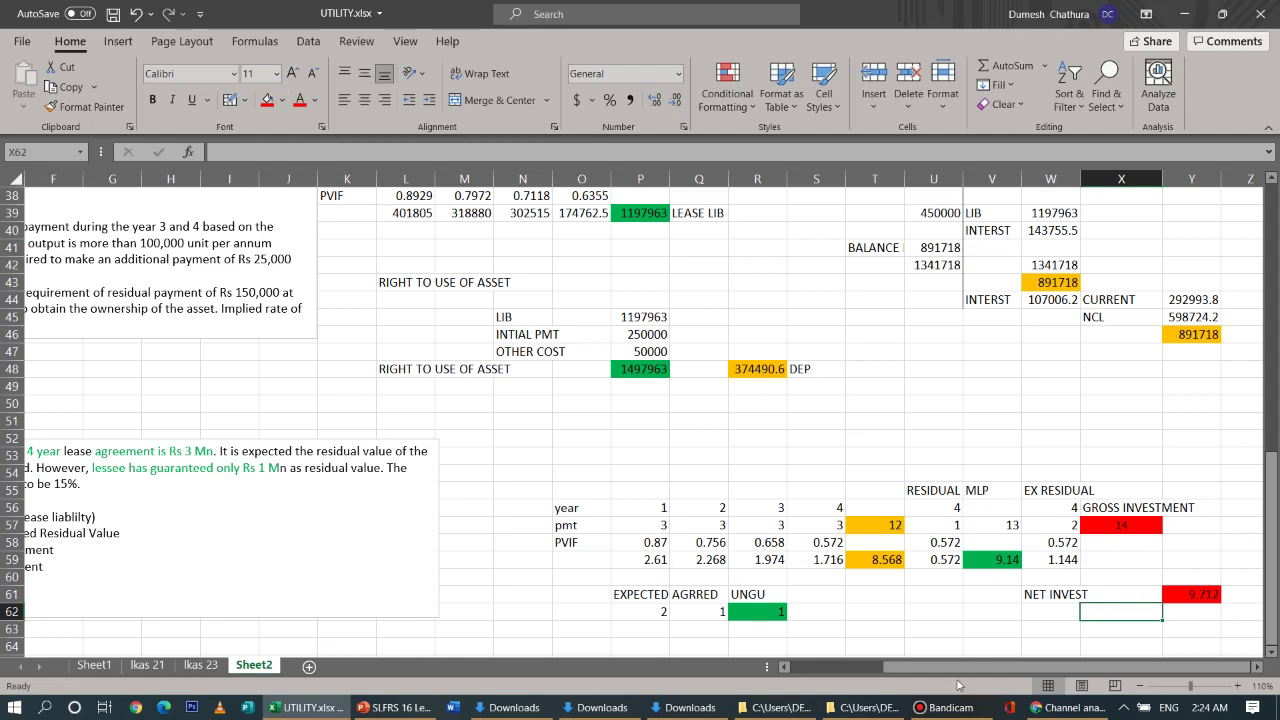
left_click_drag(955, 662, 992, 689)
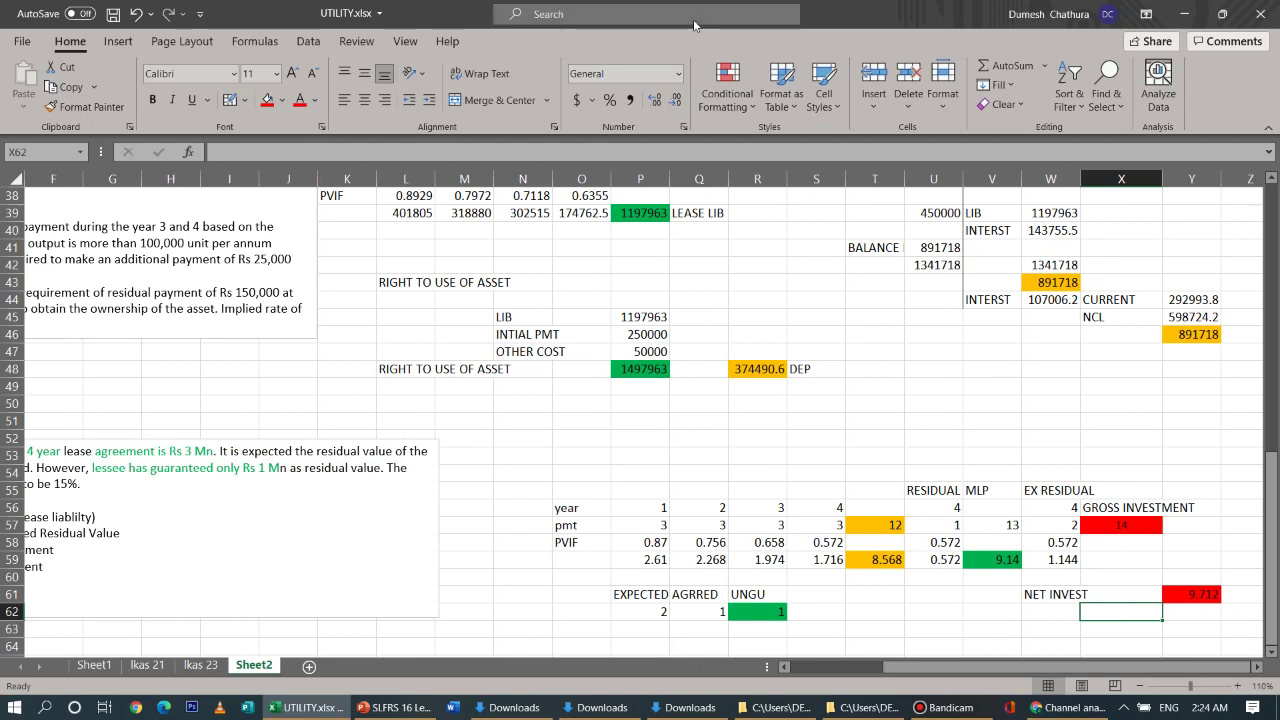
mouse_move(685, 7)
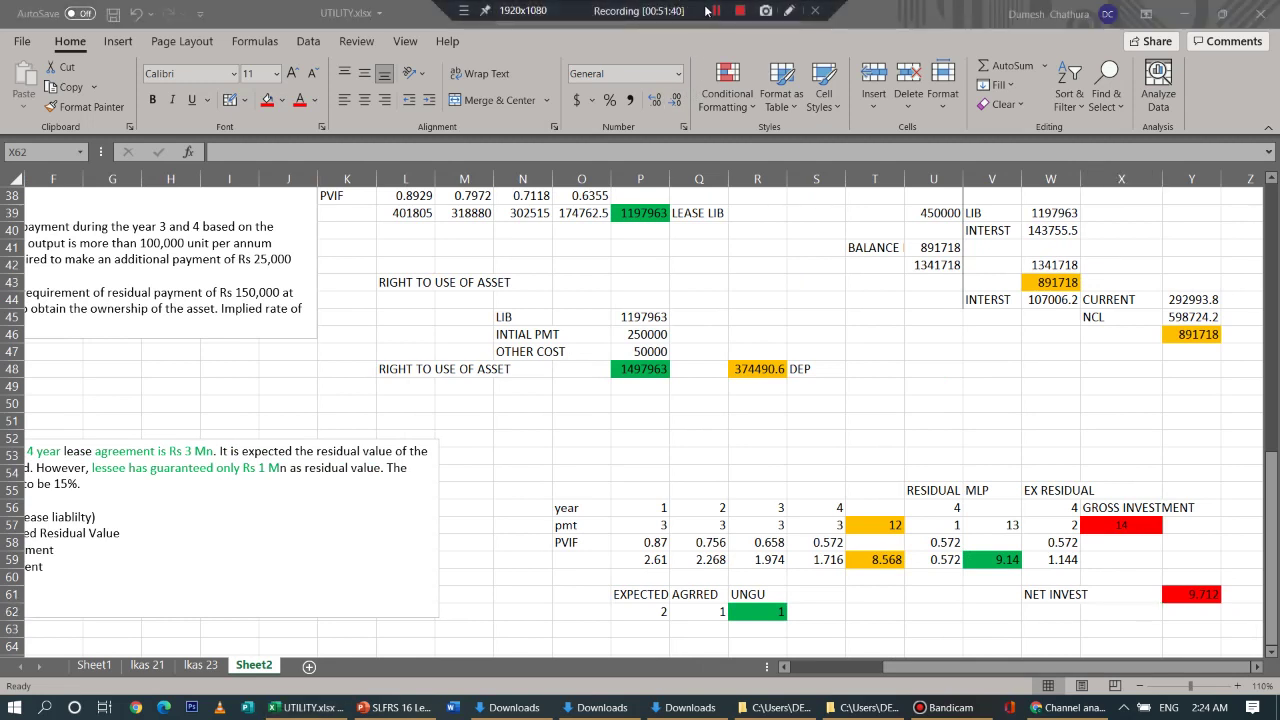
left_click(712, 14)
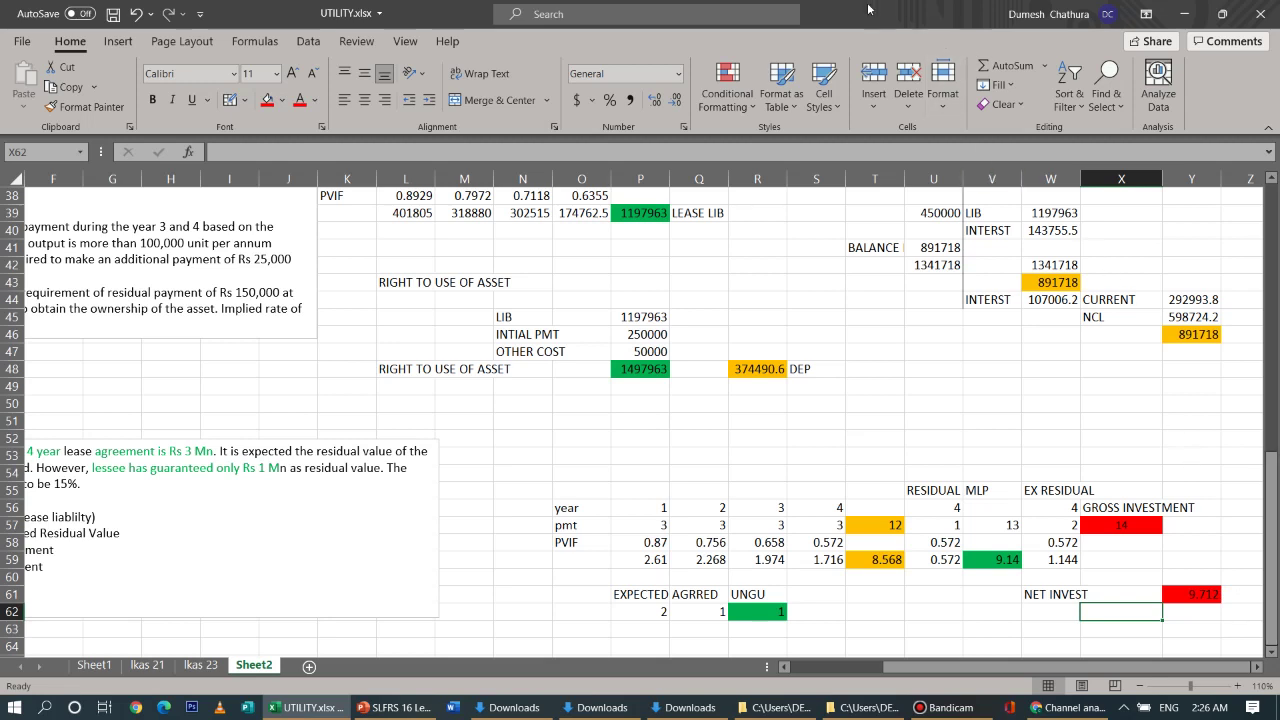
mouse_move(752, 8)
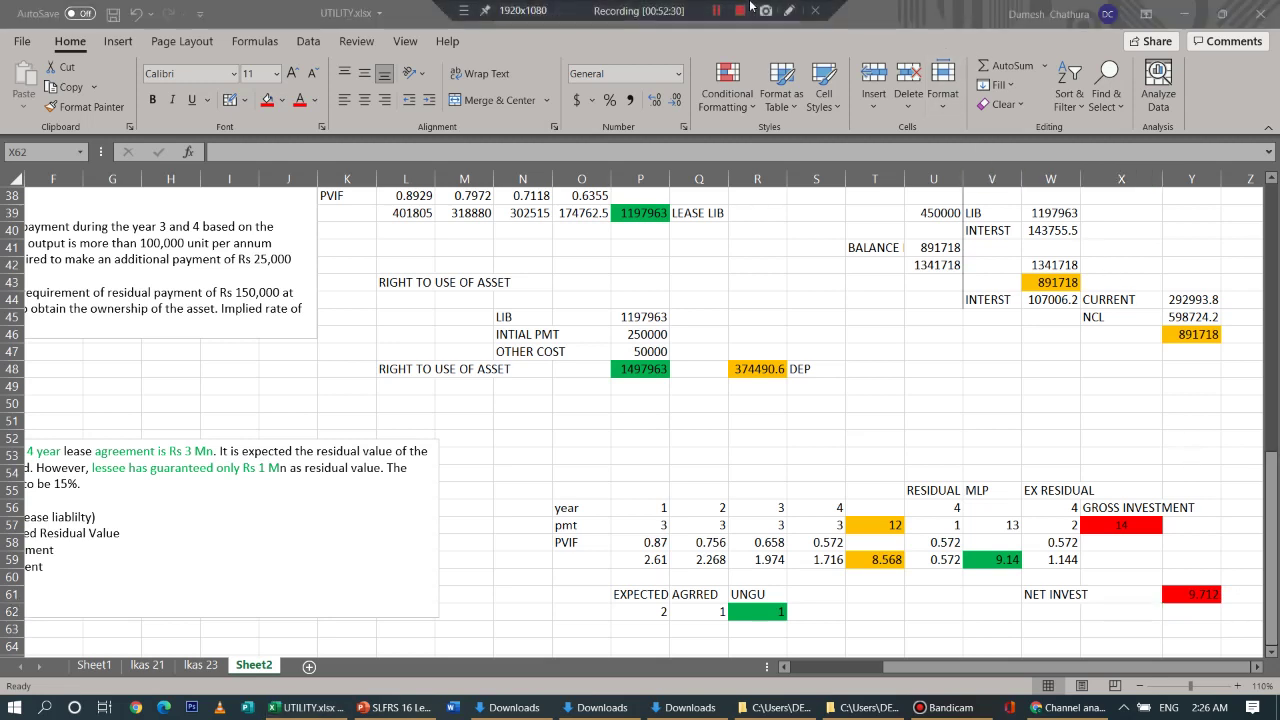